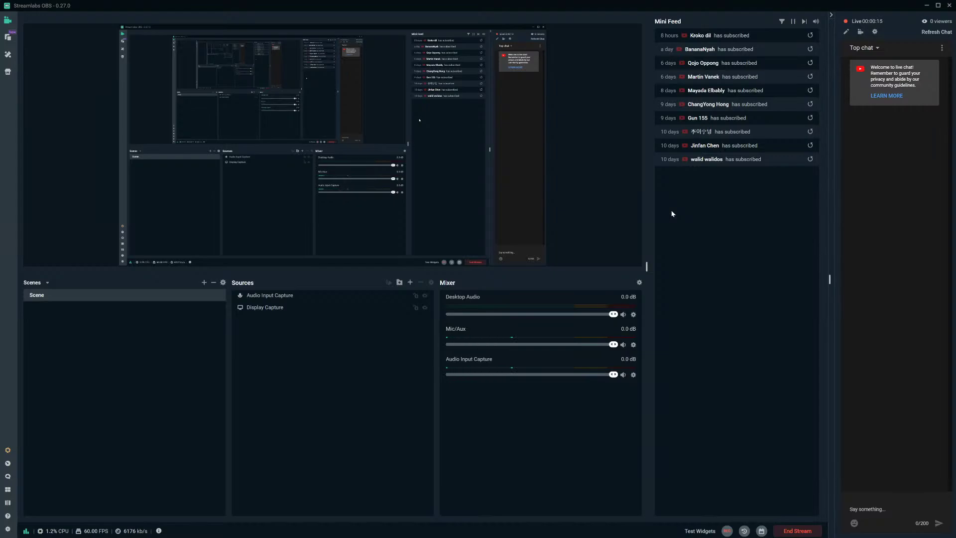
- Open the live stream's control page in YouTube Studio and copy the stream's video URL
click(875, 32)
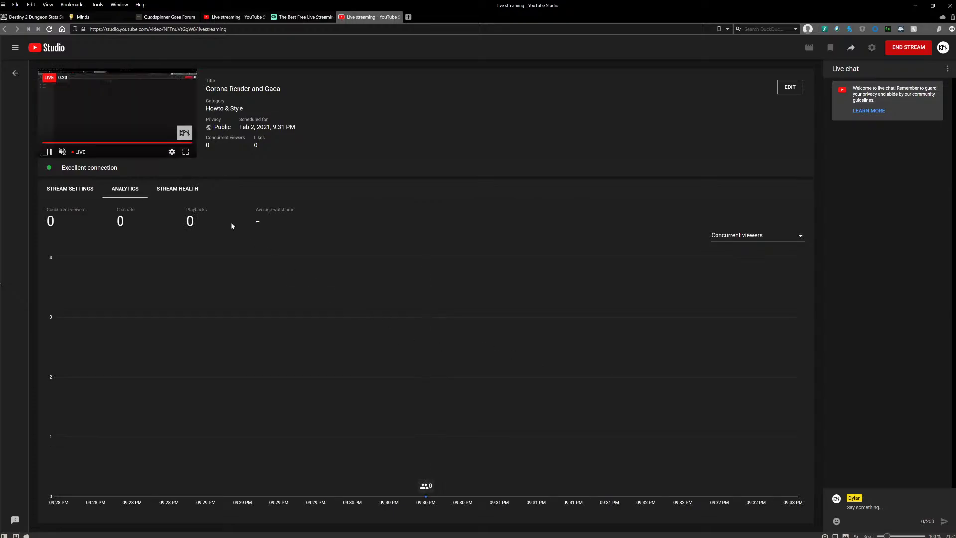
right_click(150, 120)
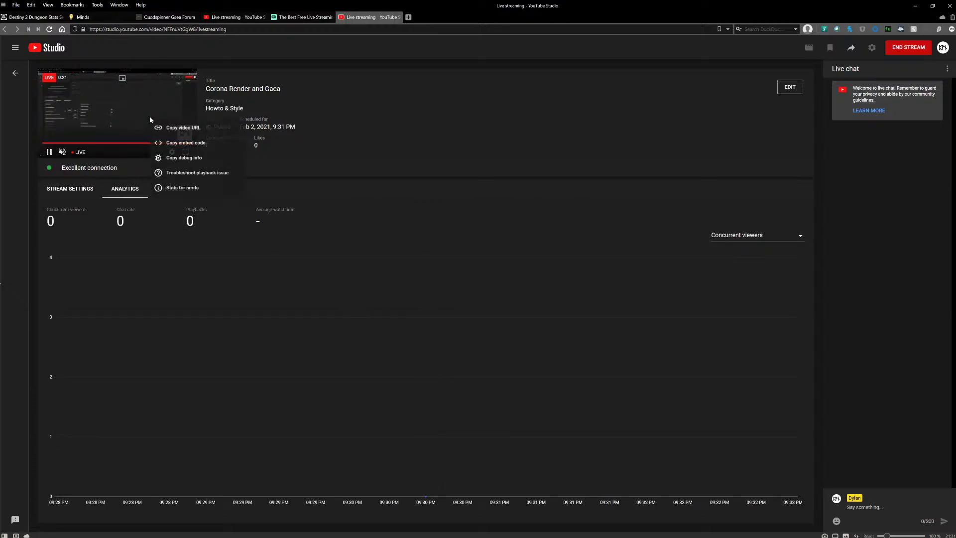
click(211, 132)
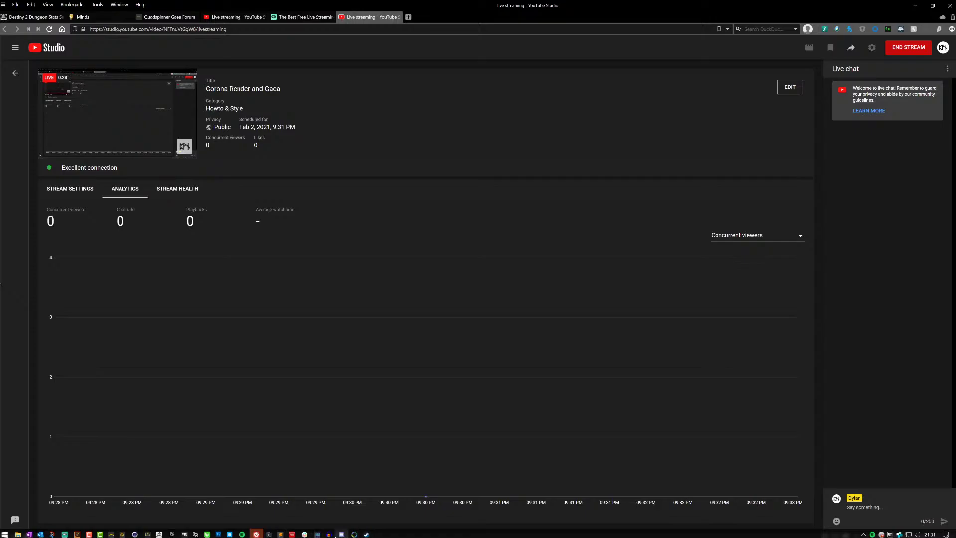
click(329, 533)
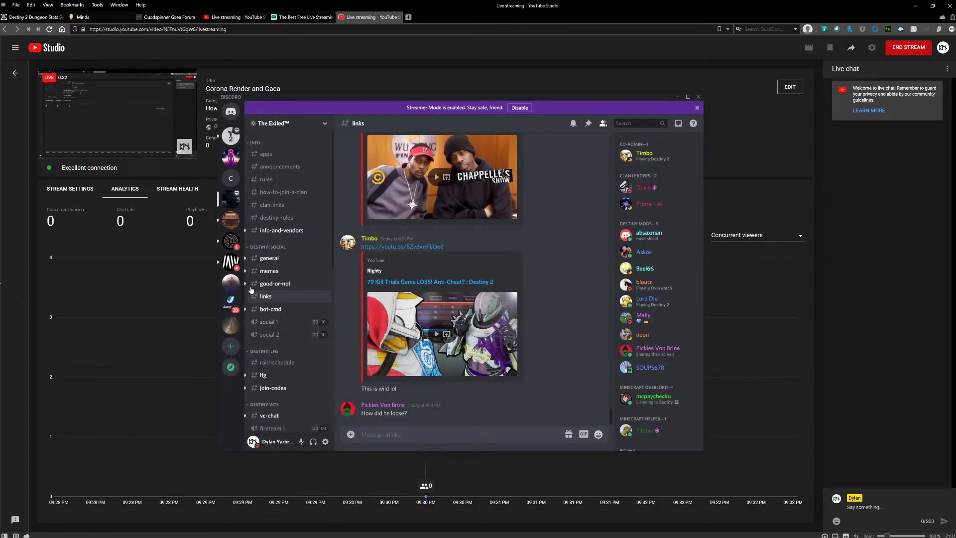
click(230, 284)
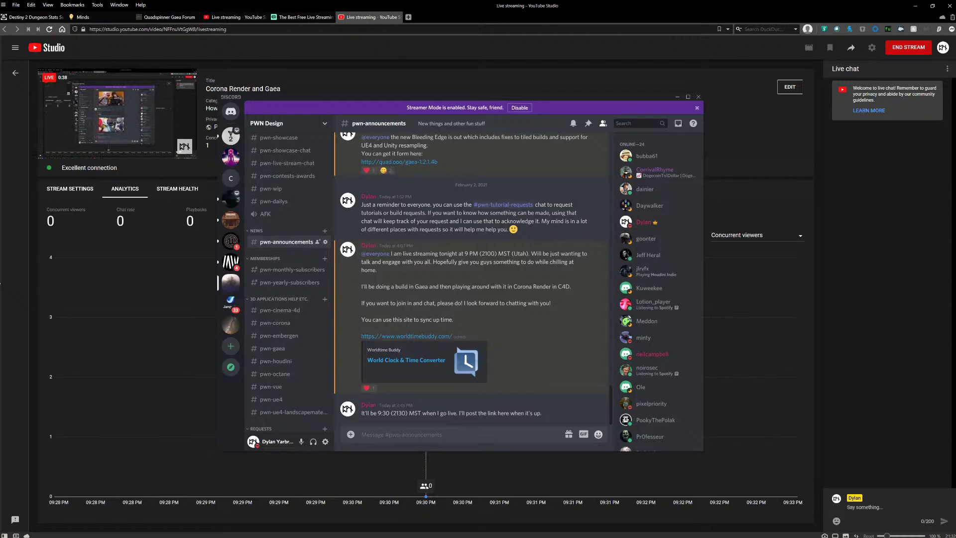
text(@every)
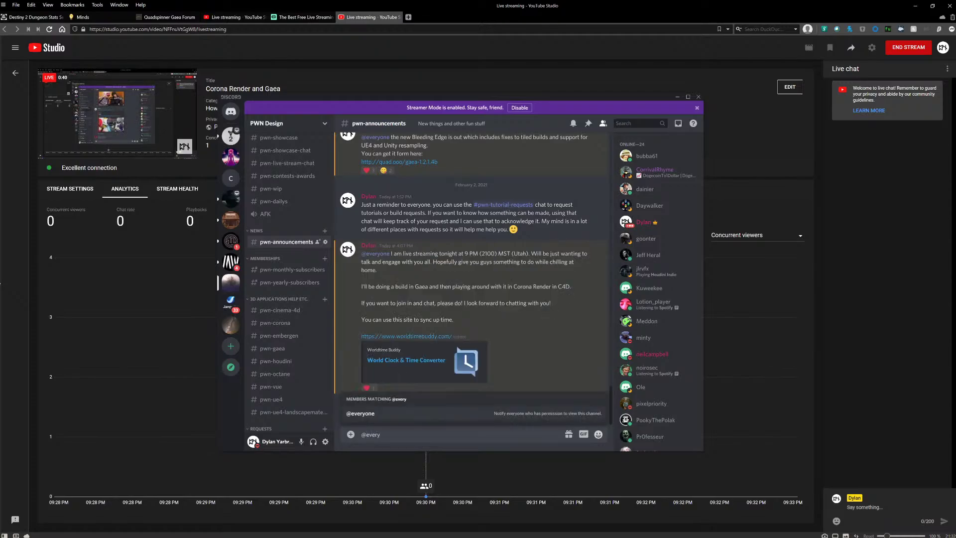
key(Tab)
text(here)
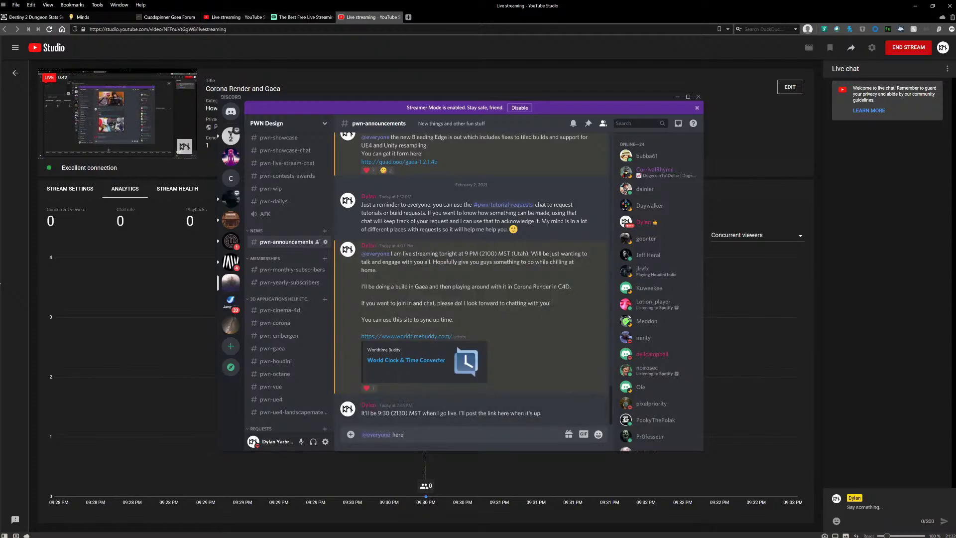
text( is the link!)
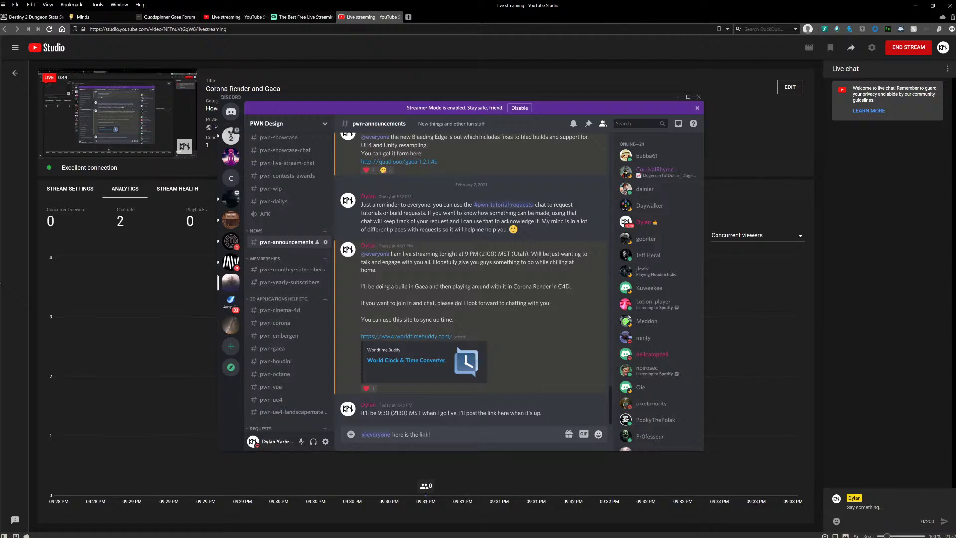
key(shift+Return)
key(ctrl+v)
key(Return)
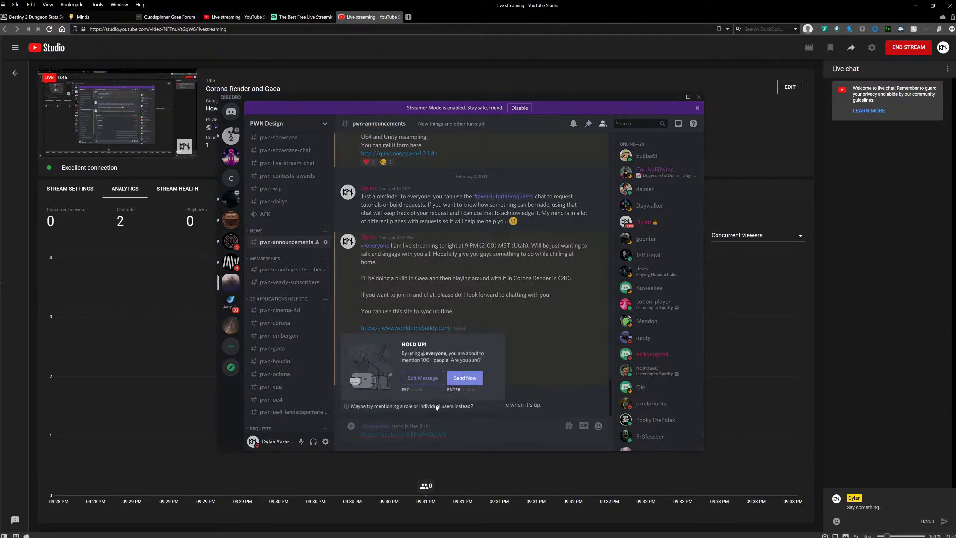
click(463, 380)
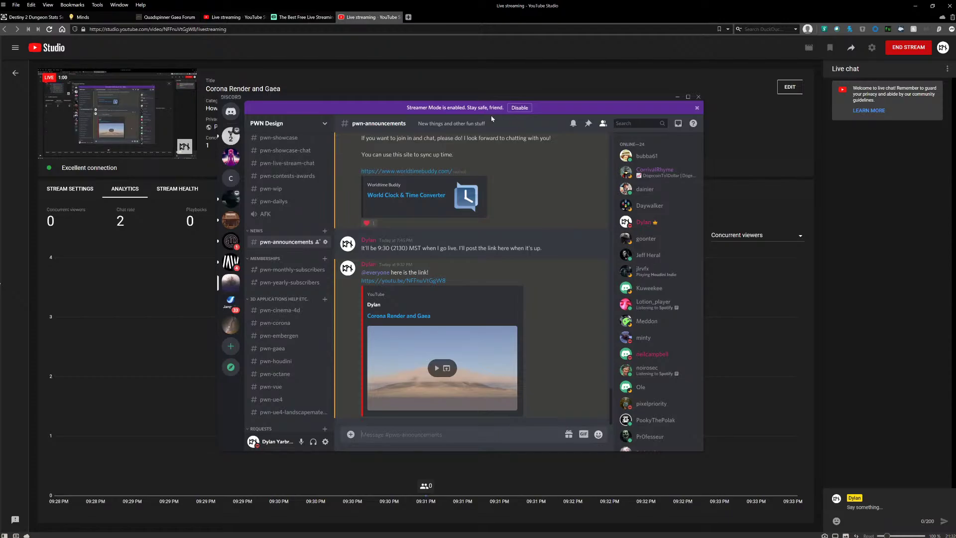
- Dismiss Discord's Streamer Mode notice and close the browser page of the unused "Scene break down" stream
click(697, 109)
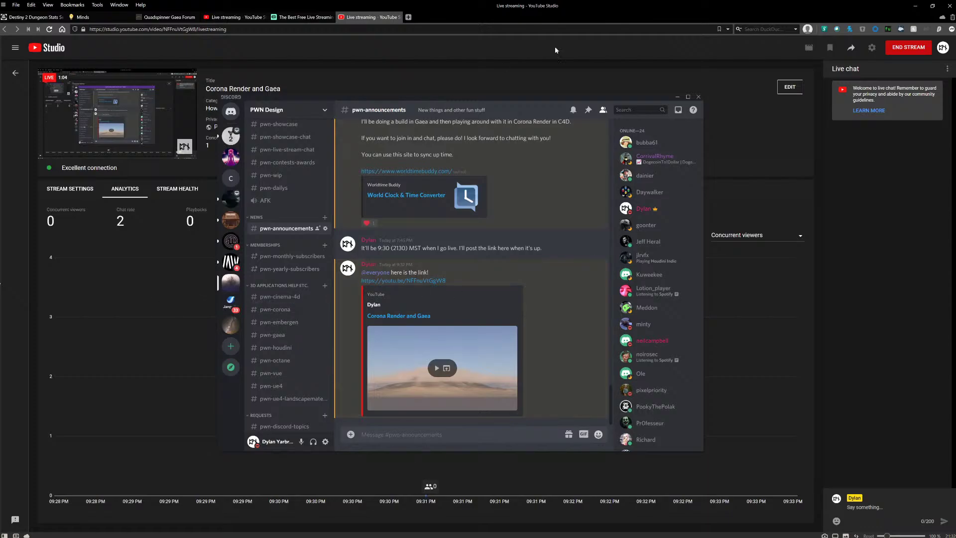
click(232, 18)
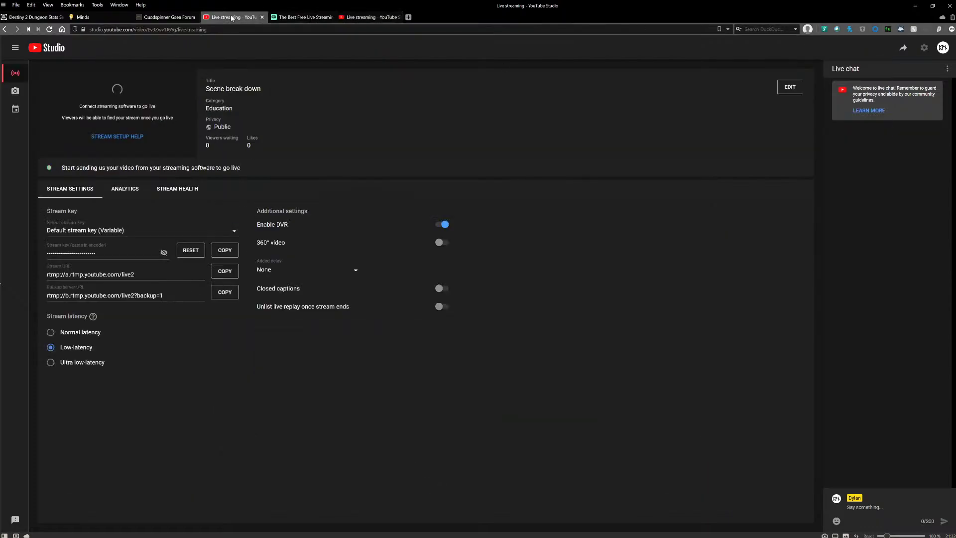
click(262, 17)
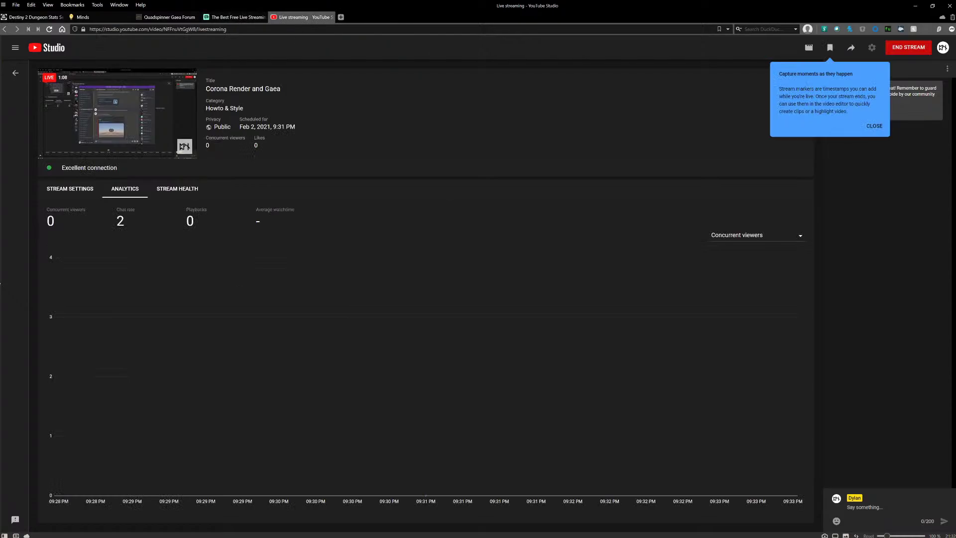
- Minimize the browser and Streamlabs OBS, and move the Discord window higher up on the desktop
click(914, 6)
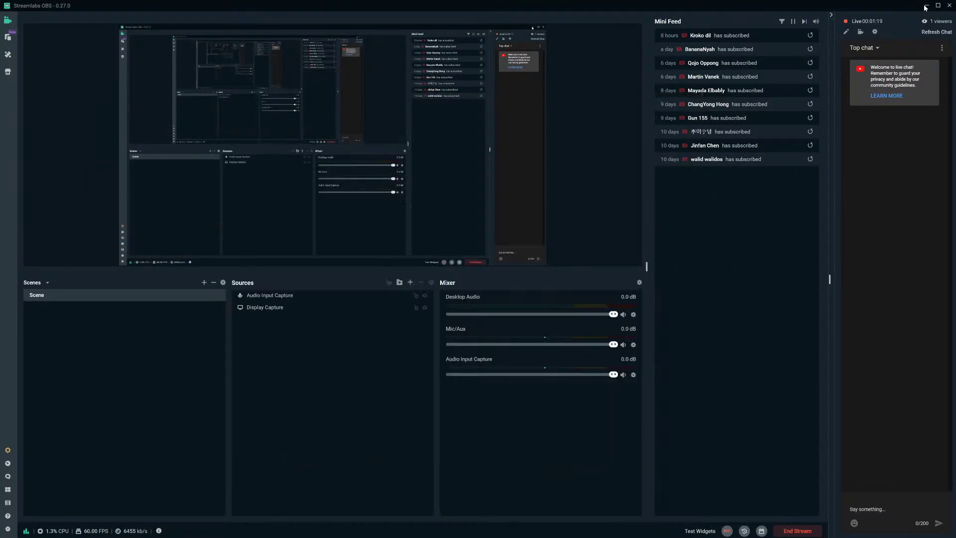
click(926, 6)
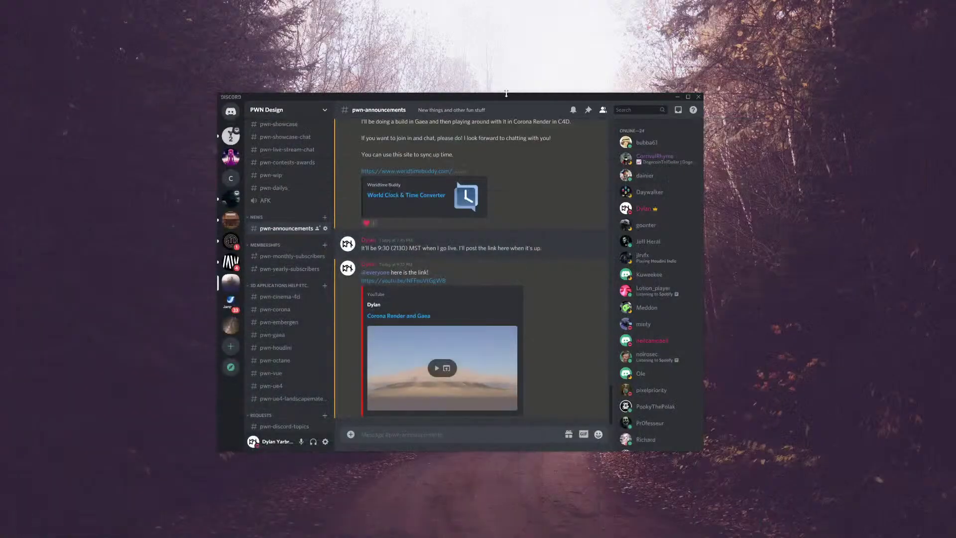
drag(501, 102, 462, 31)
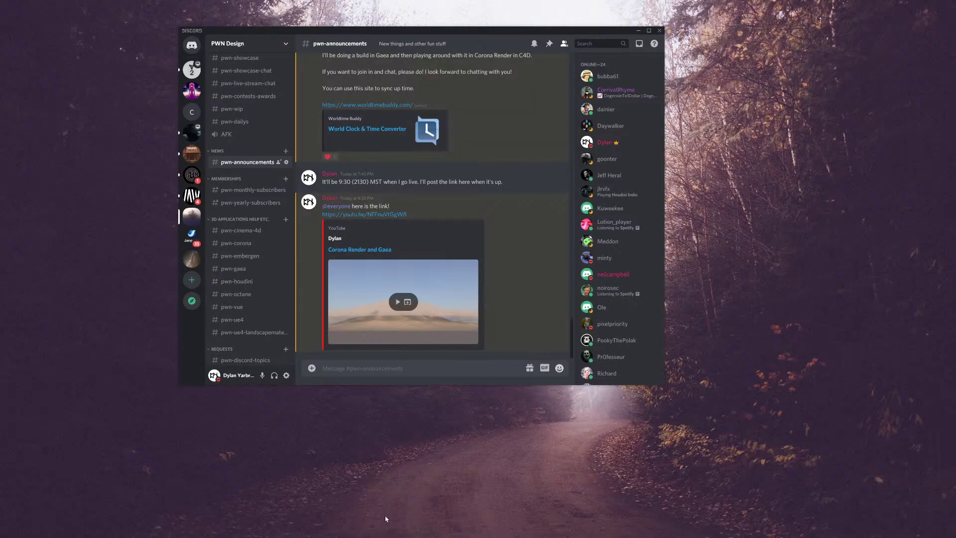
- Bring back Streamlabs OBS as a smaller window overlapping Discord, and widen its live chat area
mouse_move(342, 534)
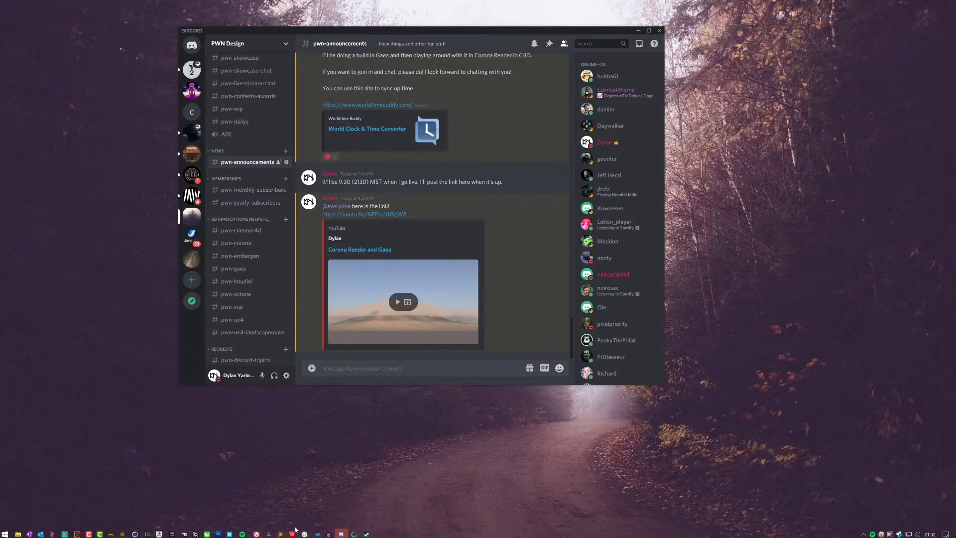
click(65, 534)
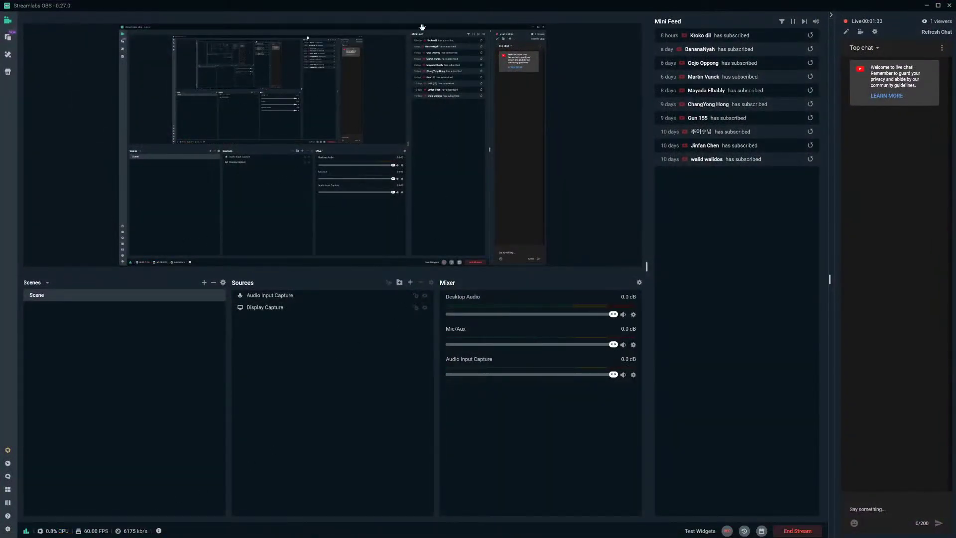
drag(422, 6, 574, 88)
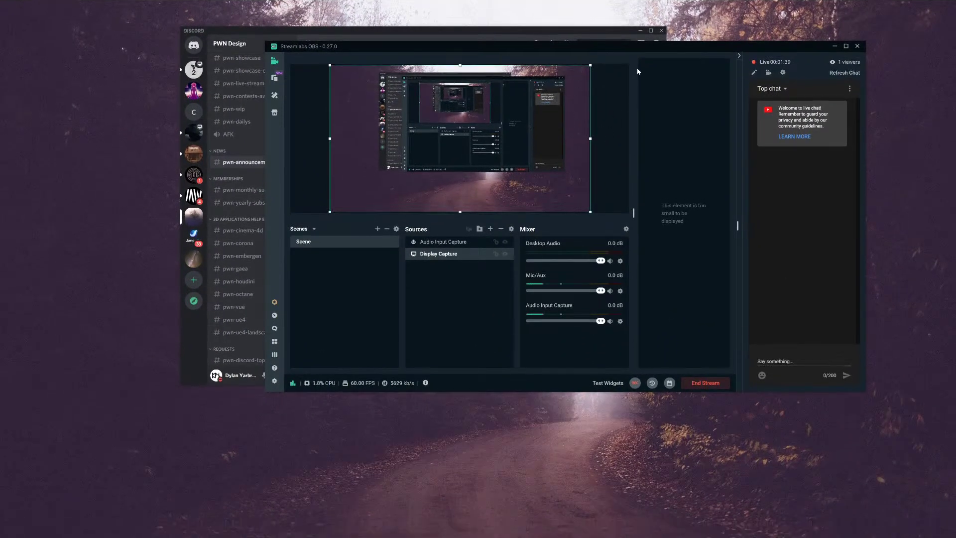
drag(602, 49, 628, 98)
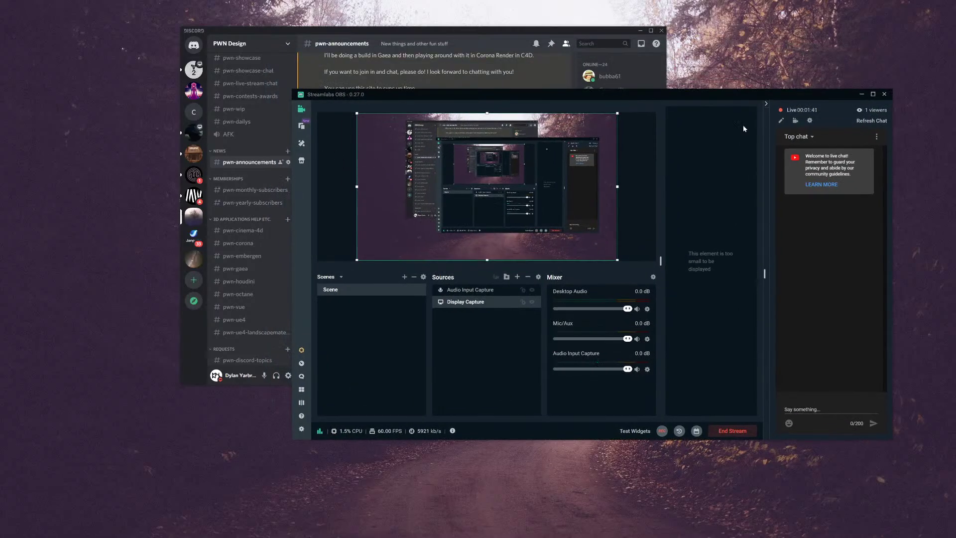
drag(764, 273, 664, 275)
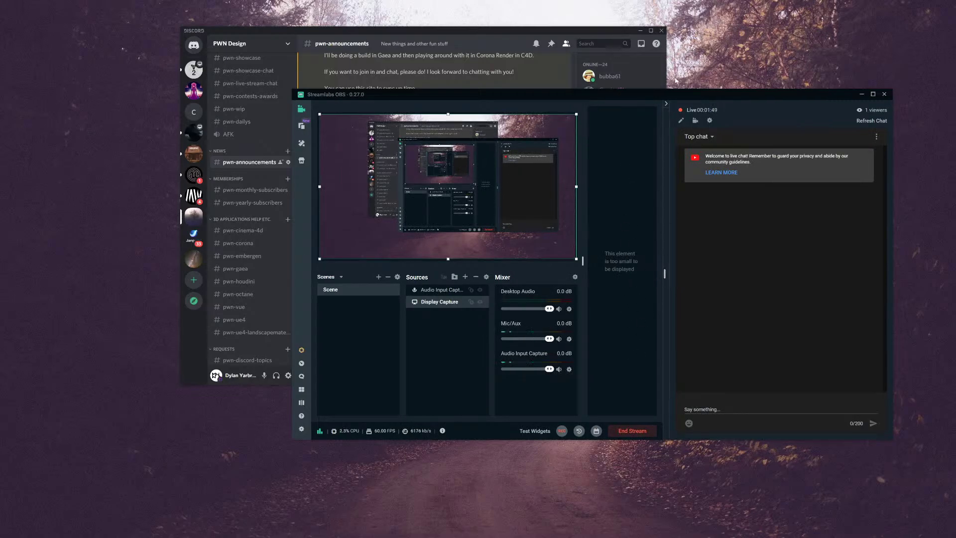
drag(720, 94, 736, 60)
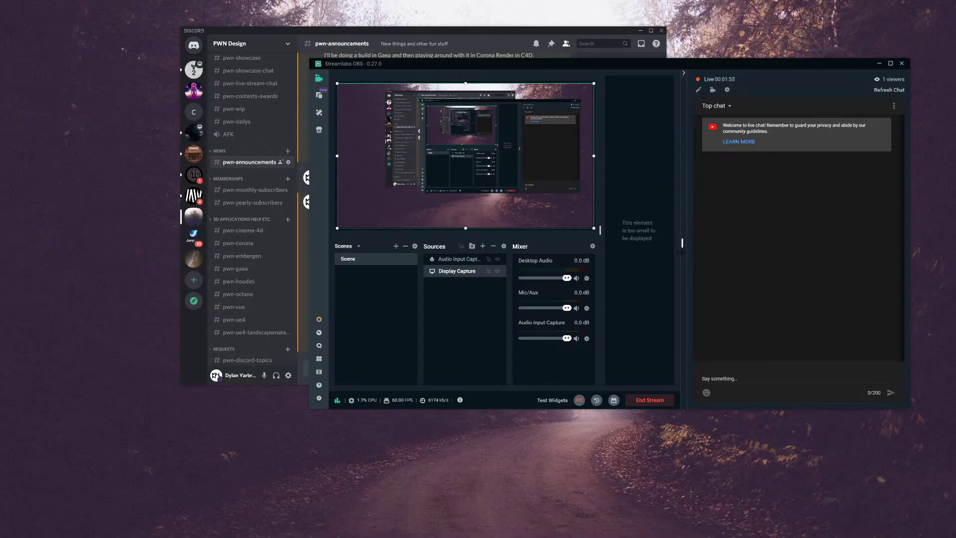
- Show Discord's pwn-live-stream-chat channel and move the Discord window below Streamlabs OBS, with Streamlabs OBS in front
click(486, 32)
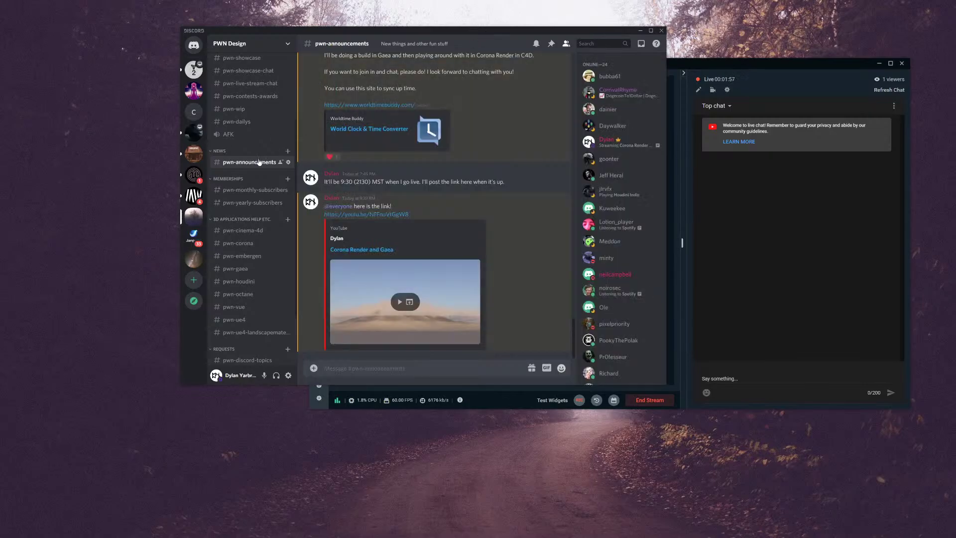
scroll(258, 160, up, 1)
click(254, 121)
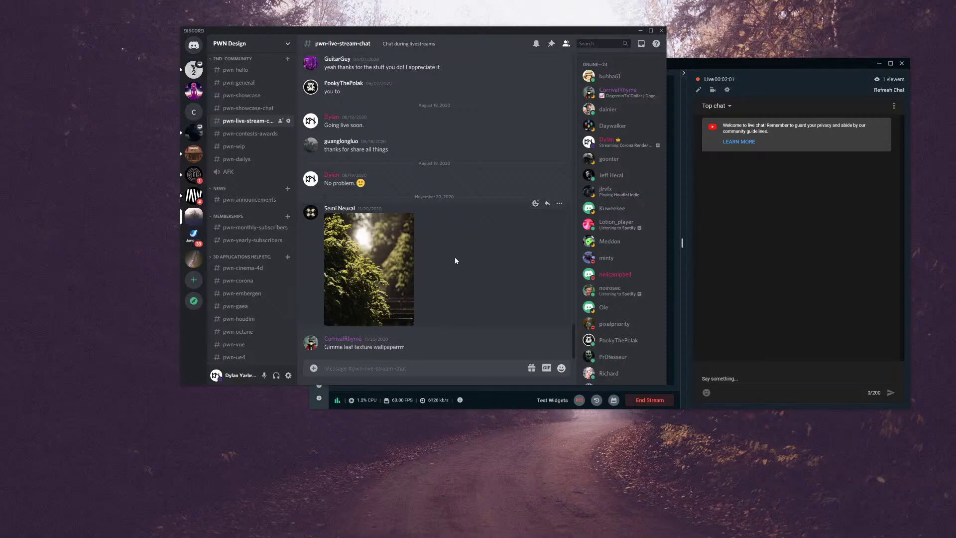
drag(505, 33, 415, 278)
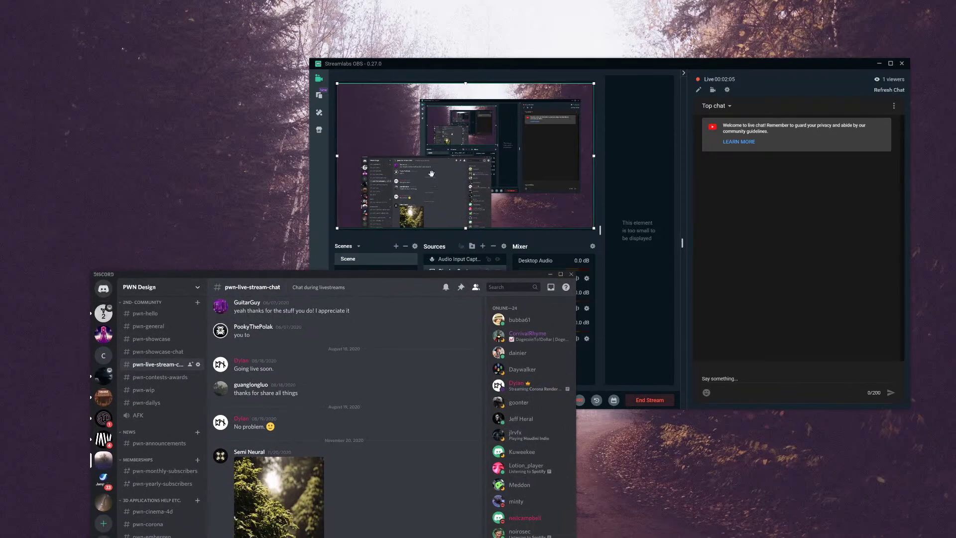
click(466, 84)
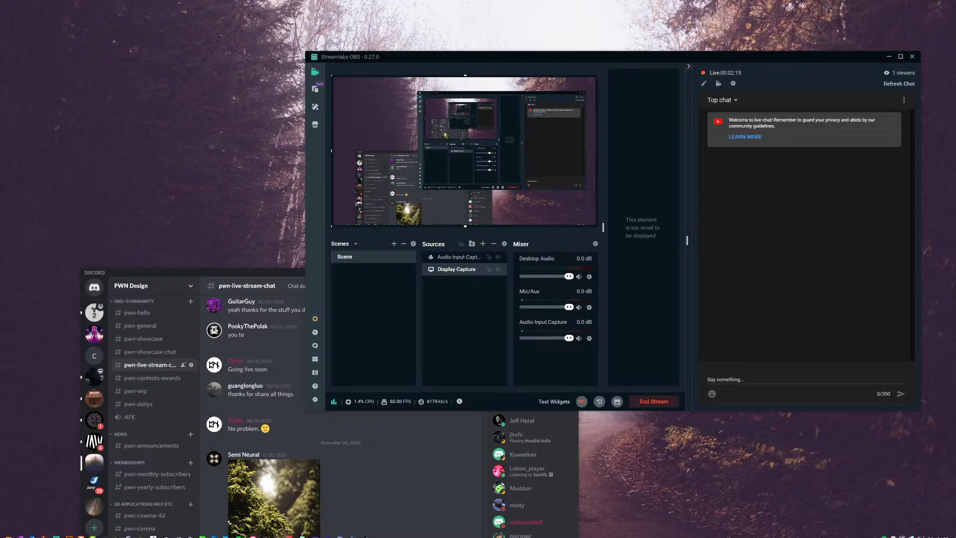
- Switch to YouTube Studio, copy the stream's video URL and open it on a new page to check the public stream and its chat
key(alt+Tab)
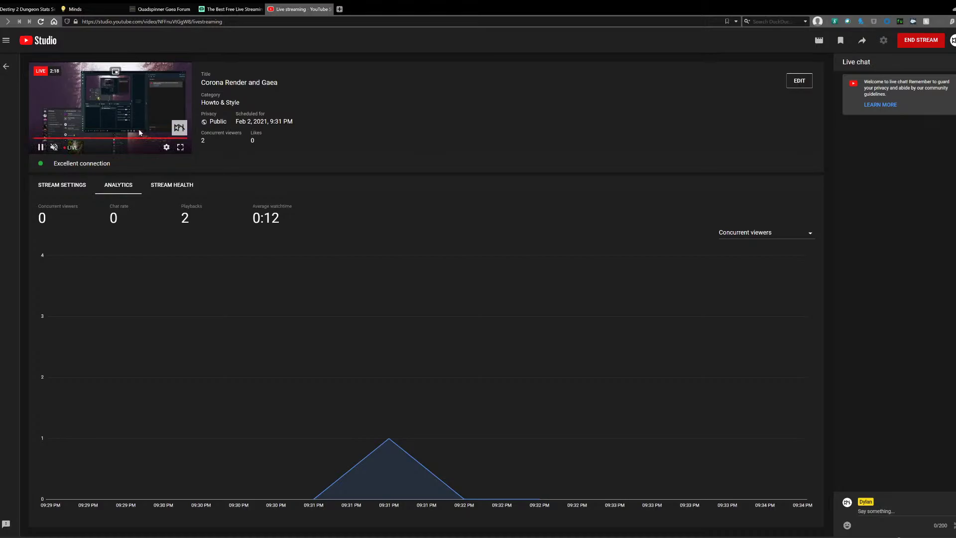
right_click(130, 113)
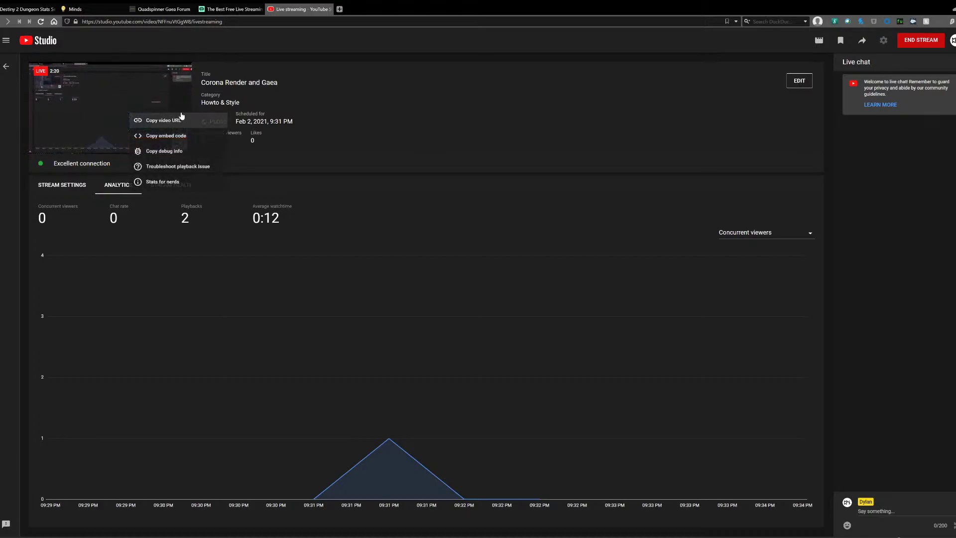
click(192, 122)
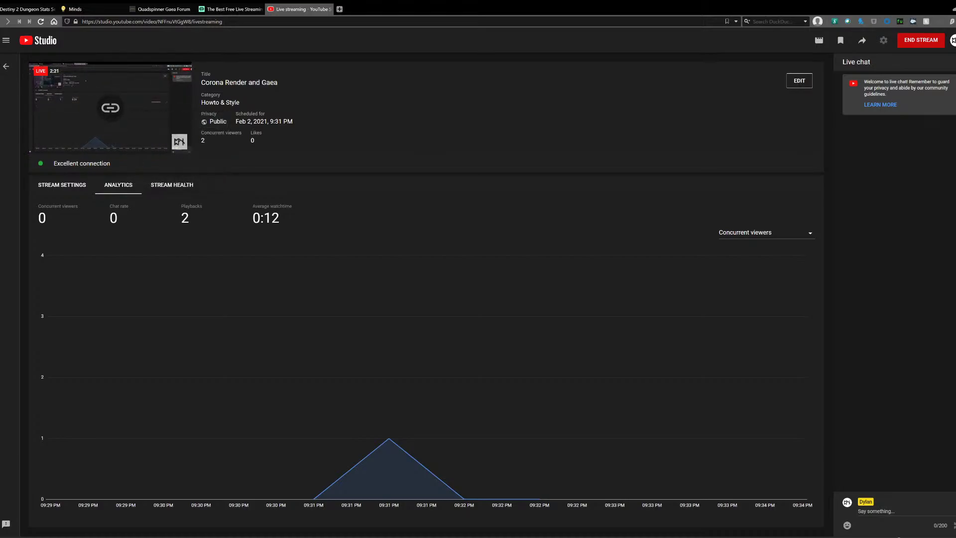
click(339, 9)
key(ctrl+v)
key(Return)
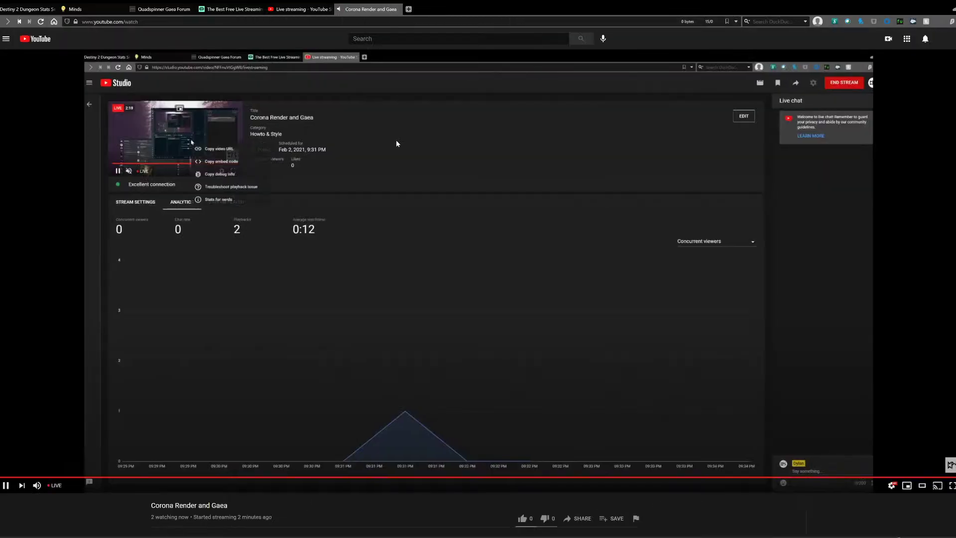
scroll(758, 202, down, 7)
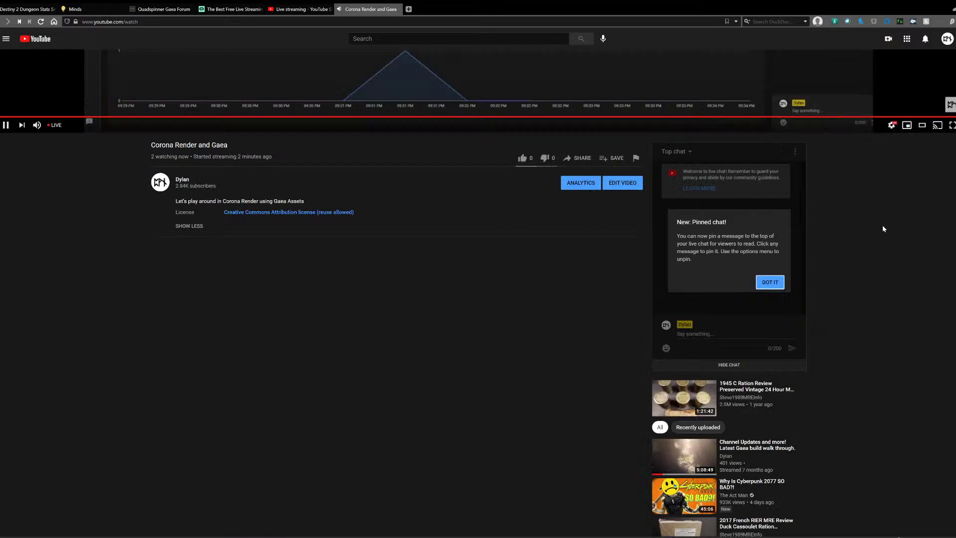
scroll(884, 229, up, 7)
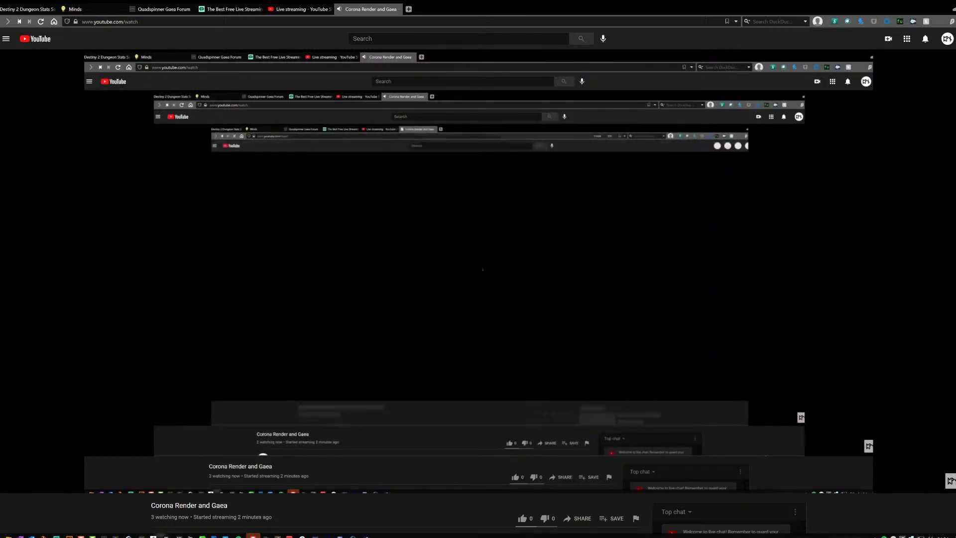
- Arrange the browser and Streamlabs OBS as smaller windows beside each other, and close the stream's public watch page
drag(485, 2, 766, 145)
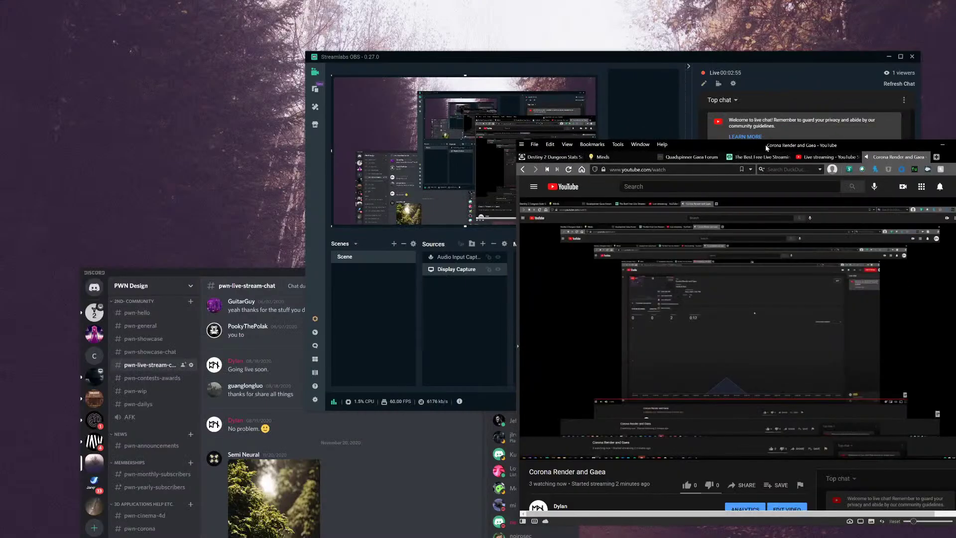
click(502, 54)
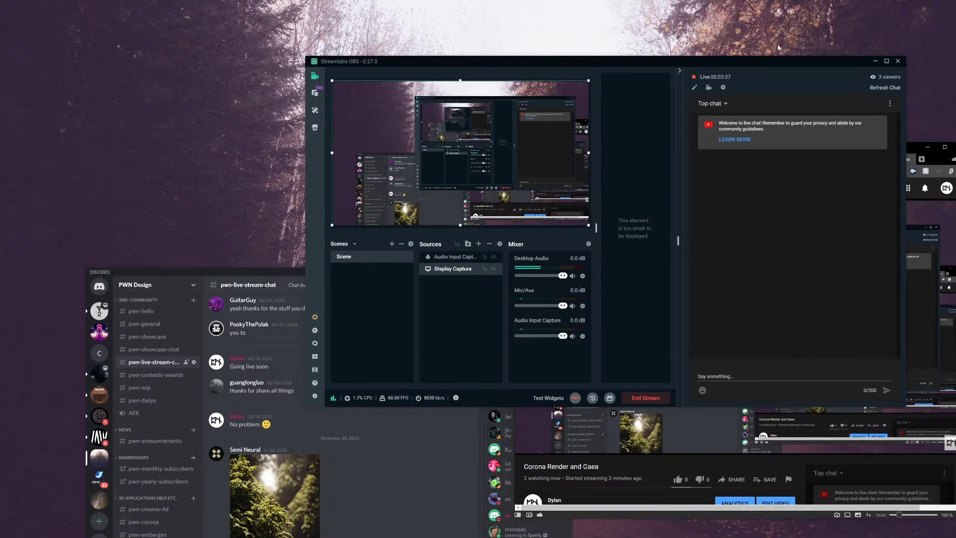
drag(812, 62, 545, 55)
click(824, 149)
click(913, 159)
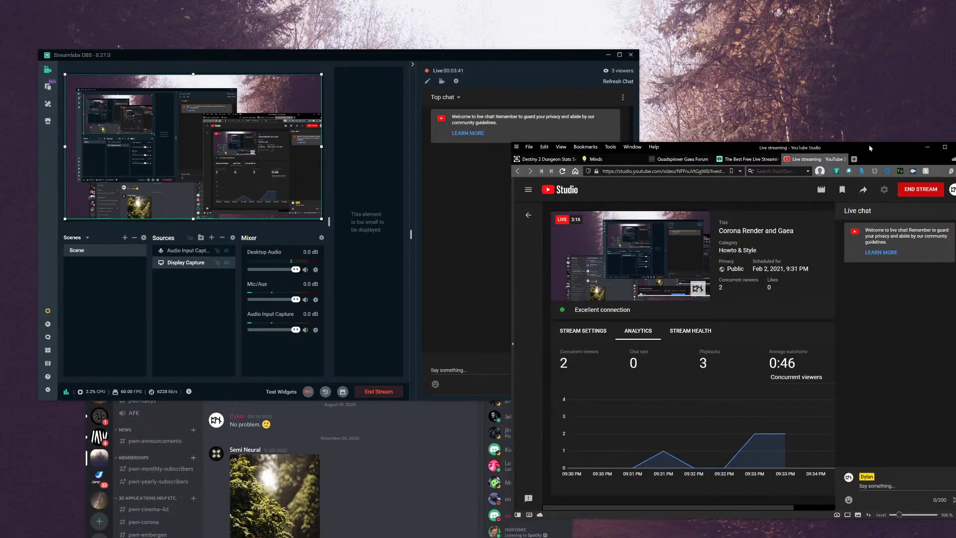
- Move the browser window over Streamlabs OBS so the two overlap, and minimize Discord
drag(868, 147, 659, 59)
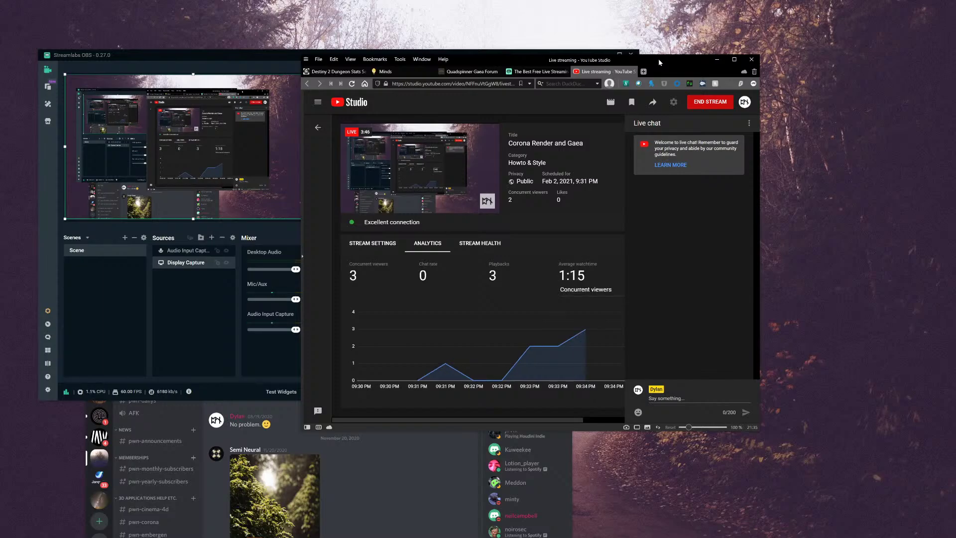
click(618, 56)
click(549, 277)
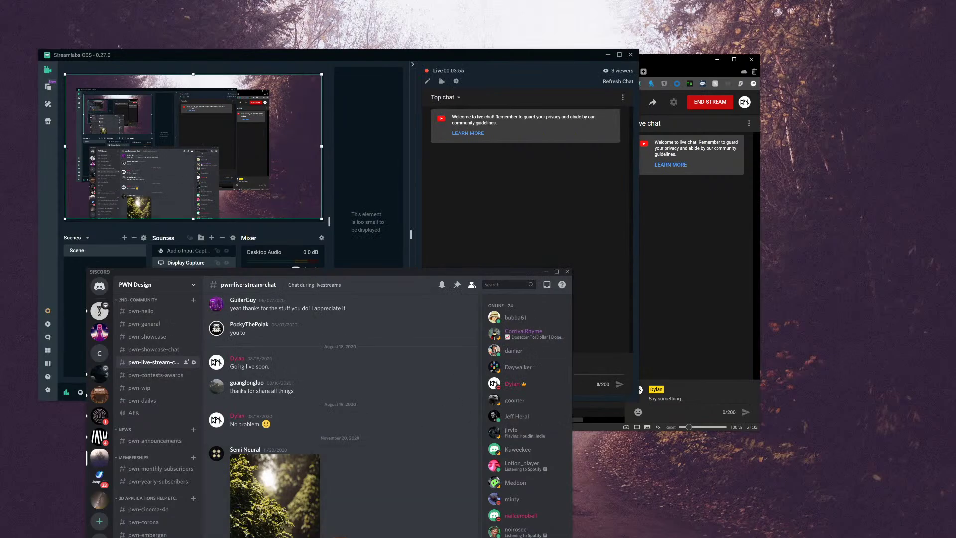
click(546, 272)
- Reposition Streamlabs OBS so it partly overlaps the browser and either window can be brought forward, ending with Streamlabs OBS in front
drag(510, 59, 492, 59)
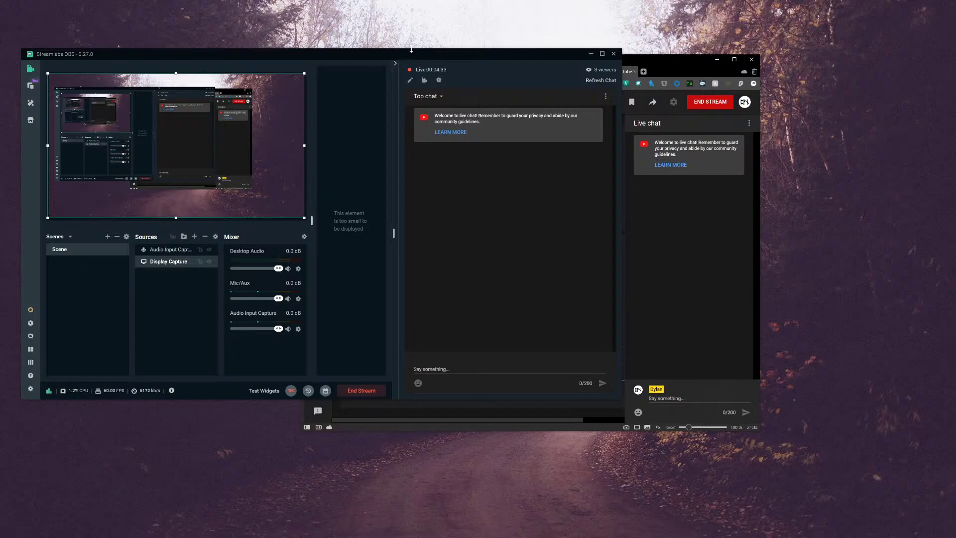
drag(411, 51, 574, 177)
click(597, 159)
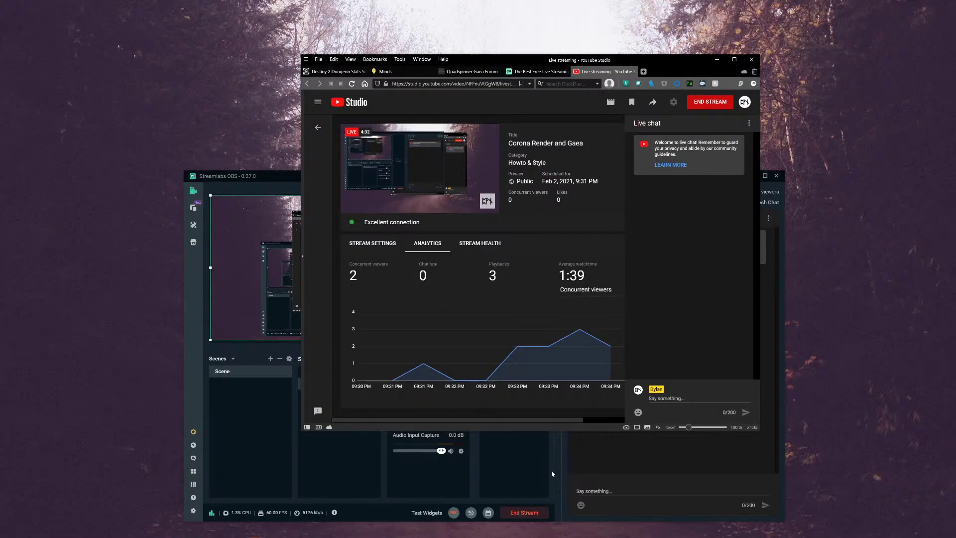
drag(270, 180, 120, 55)
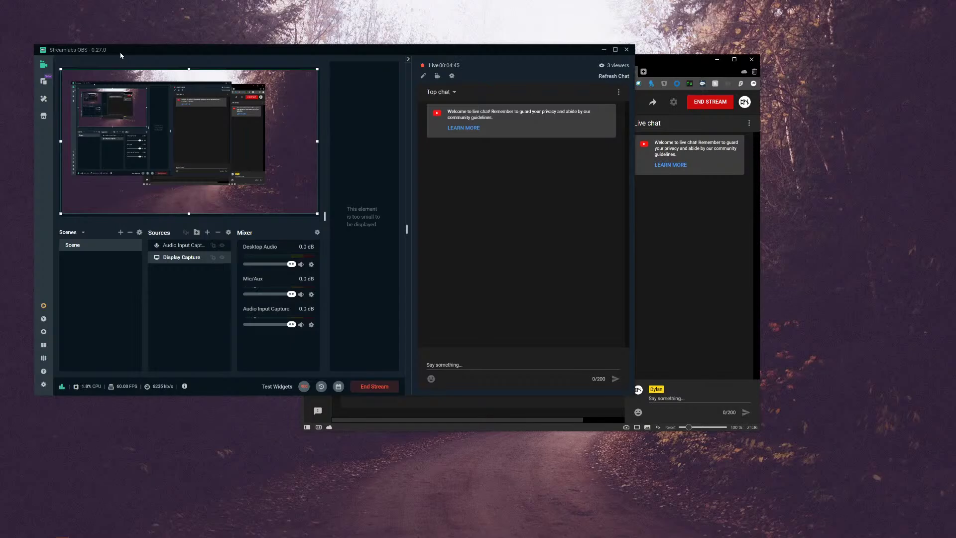
click(683, 233)
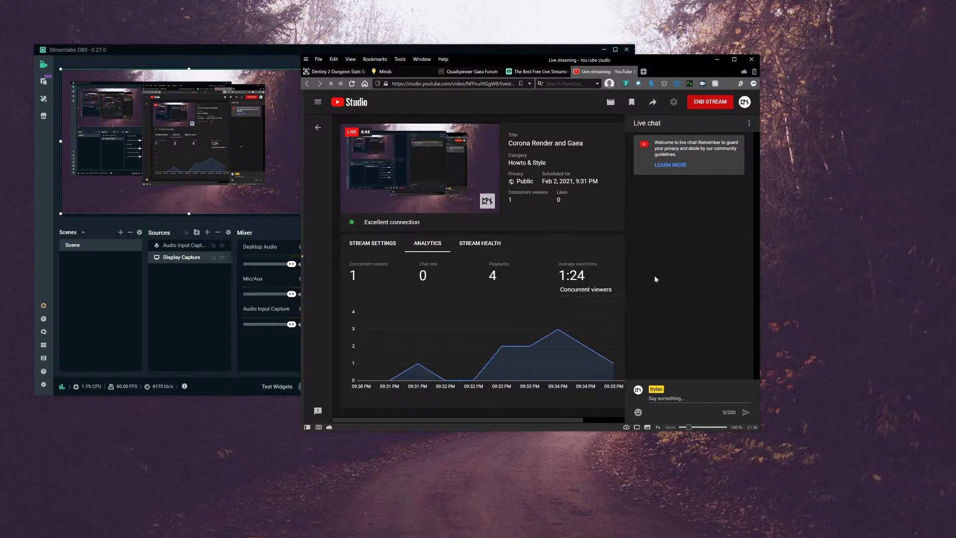
click(253, 53)
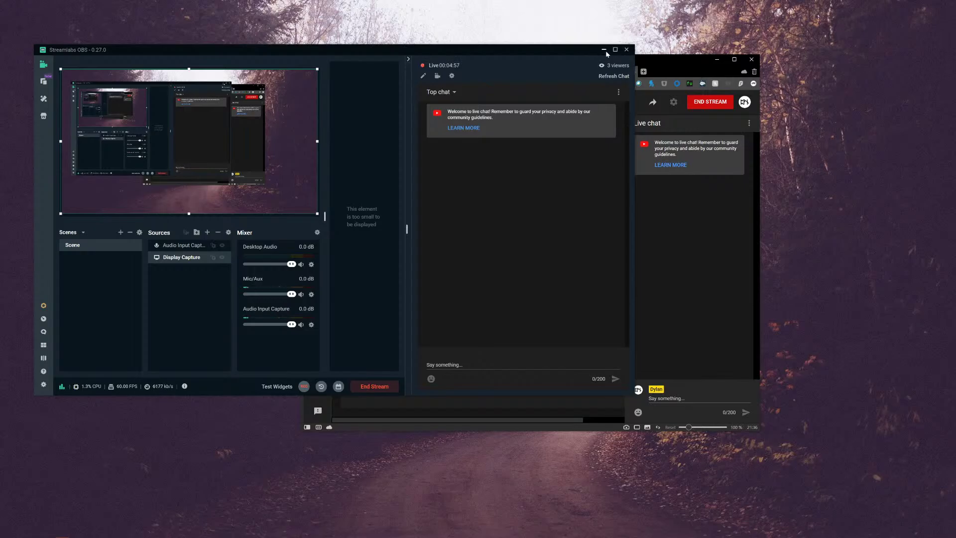
- Refresh the live chat in Streamlabs OBS and check its participants list, and minimize Streamlabs OBS
click(614, 78)
click(618, 92)
click(619, 93)
click(597, 106)
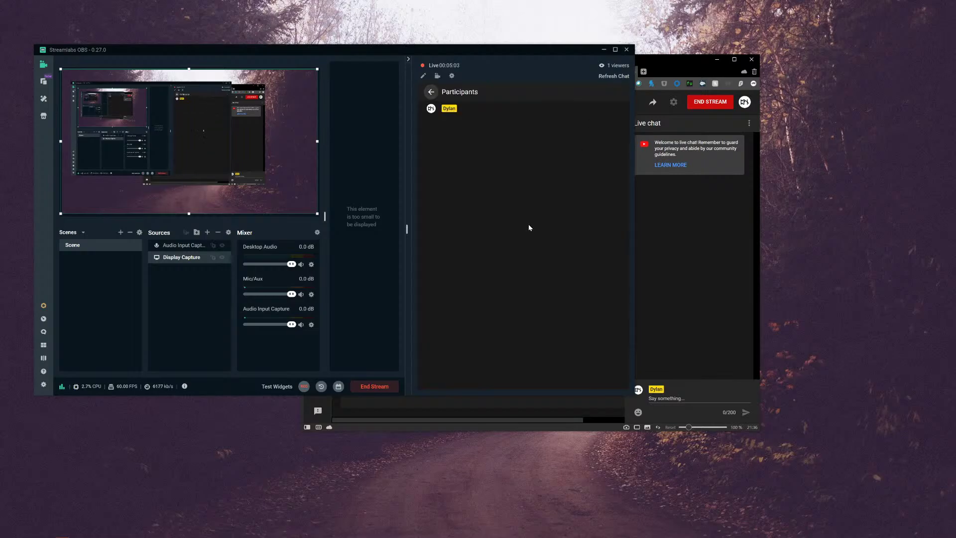
click(604, 50)
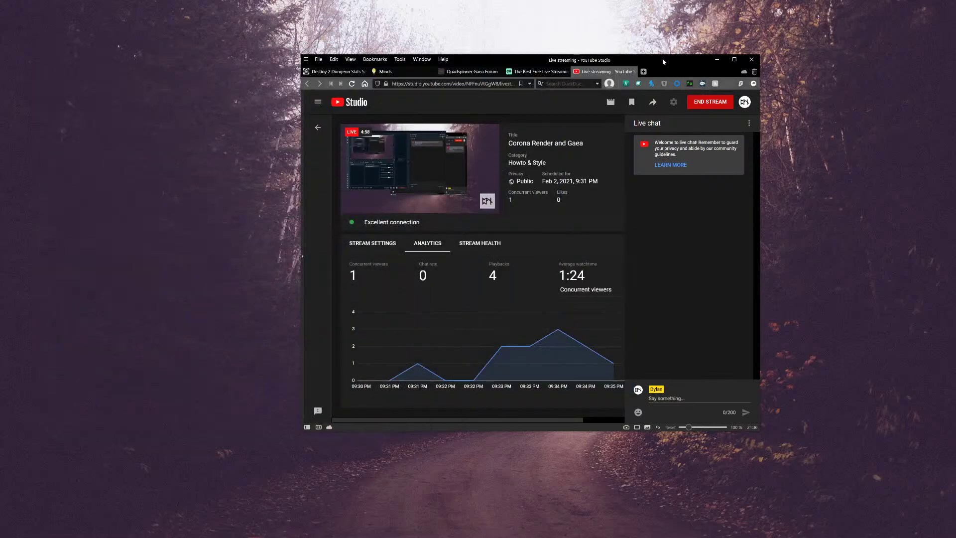
- Maximize the browser and close the page about the best free live streaming software, leaving the Gaea forum shown before minimizing the browser
double_click(663, 62)
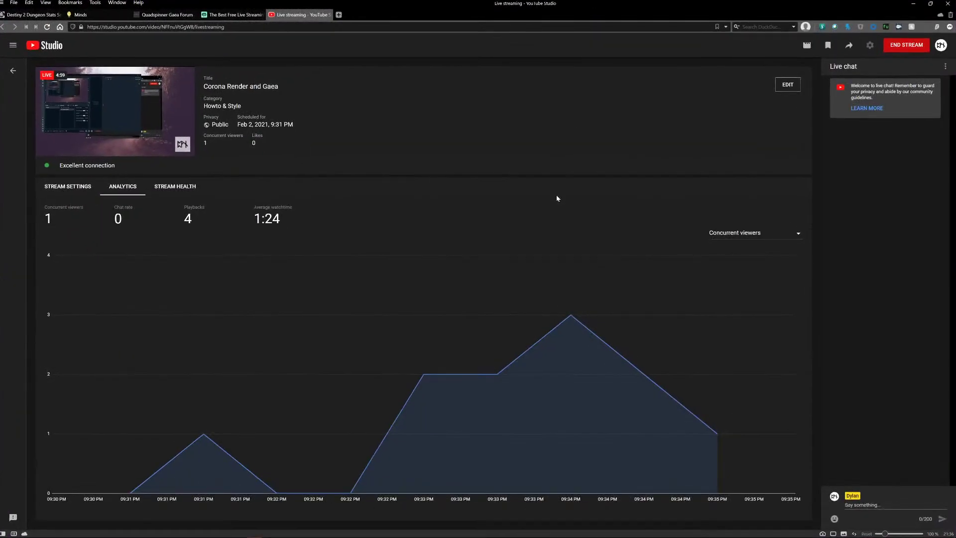
click(236, 15)
click(260, 15)
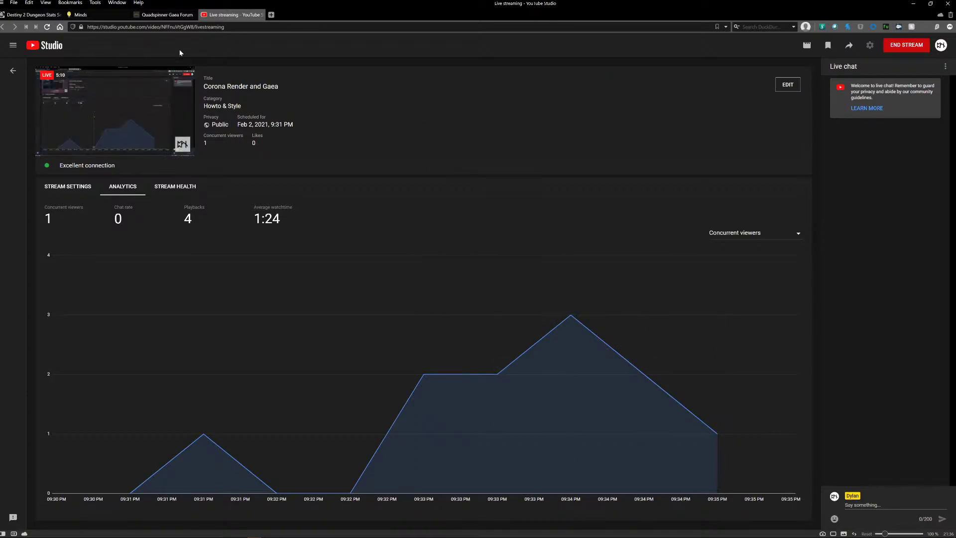
click(164, 15)
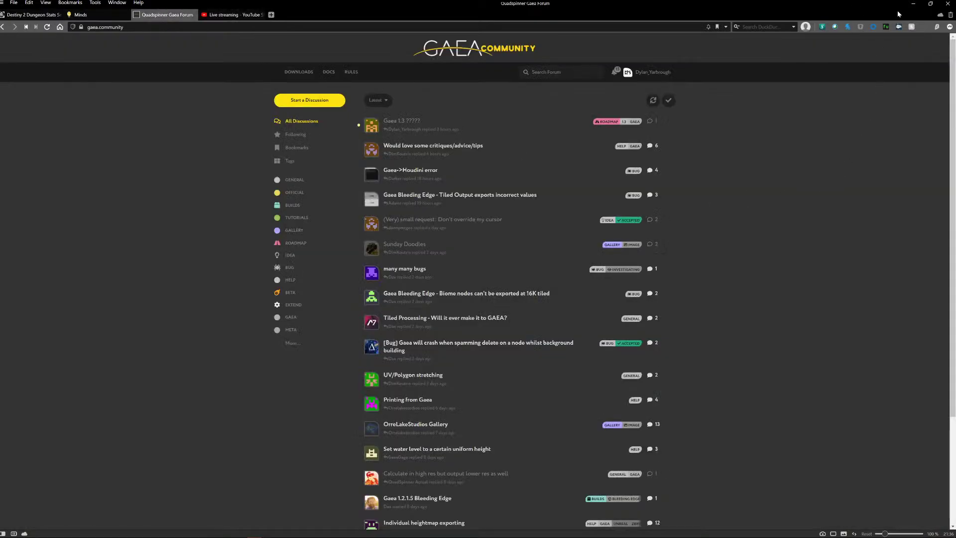
click(912, 3)
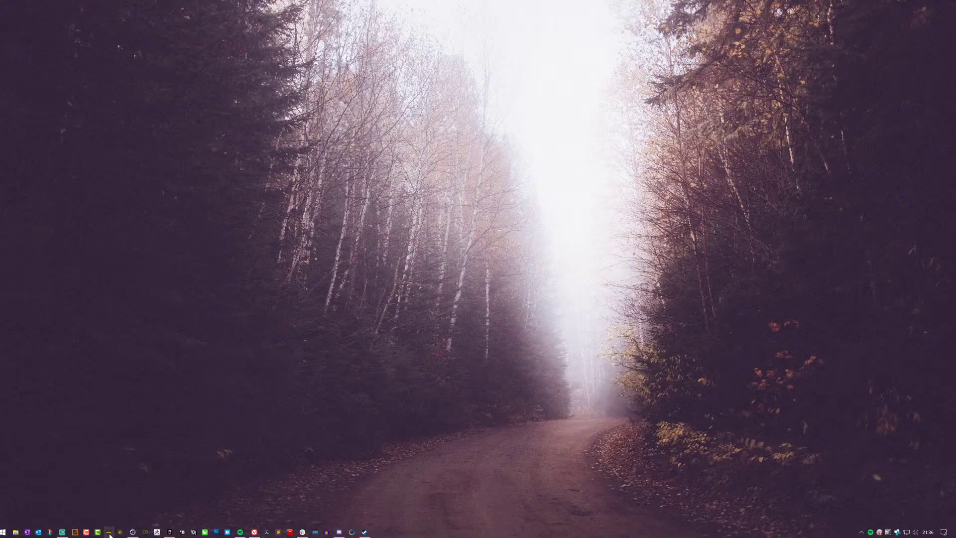
- Launch Gaea and create a new project, leaving its window minimized
click(109, 532)
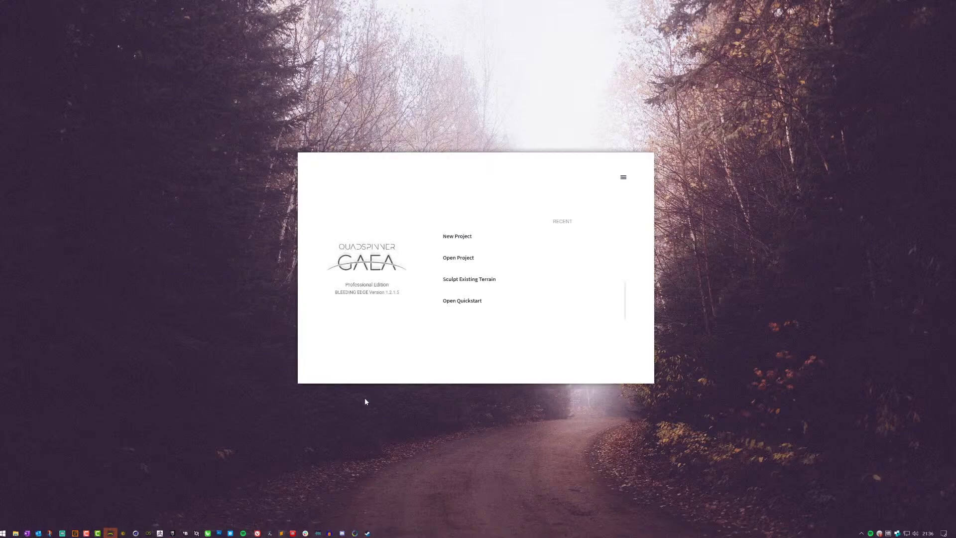
click(455, 231)
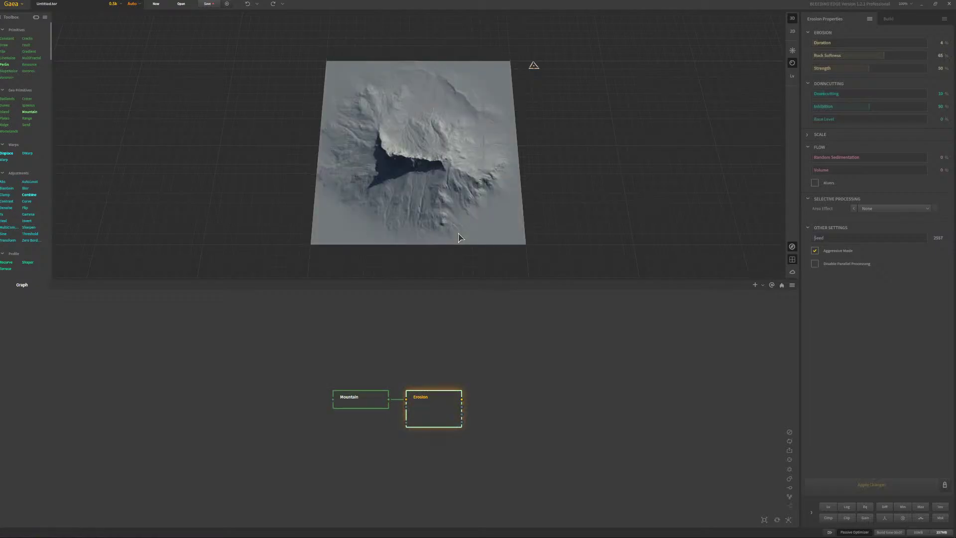
click(921, 7)
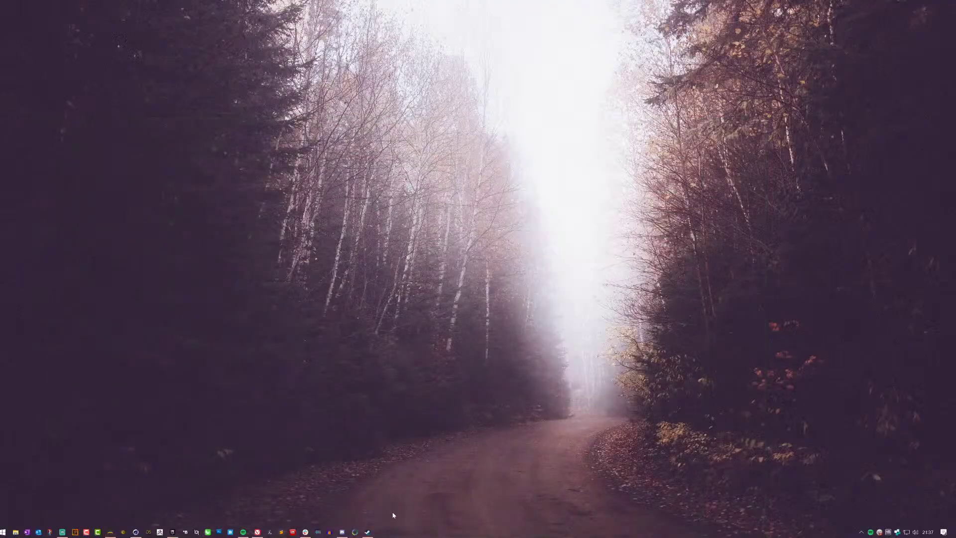
- Switch to Discord and open the invite link settings for the PWN Design server
click(342, 533)
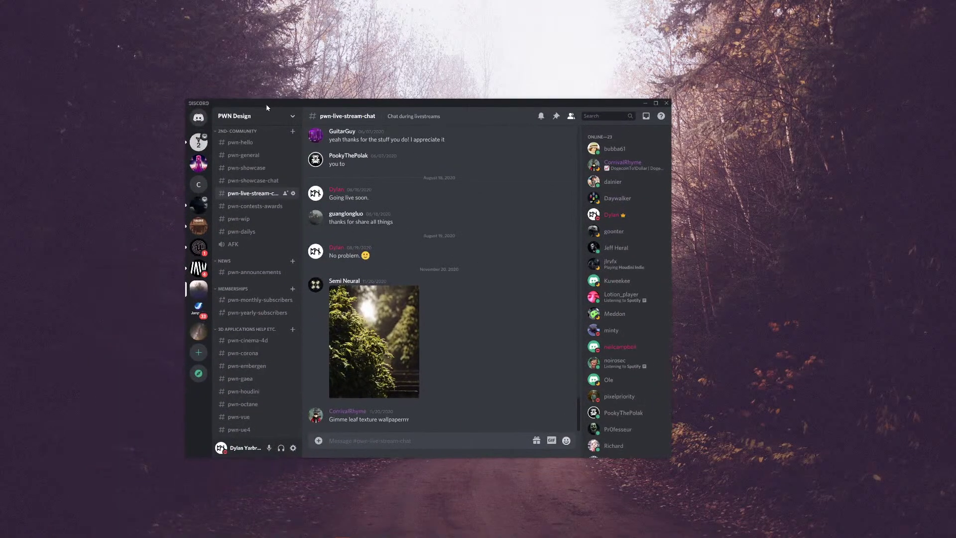
click(259, 116)
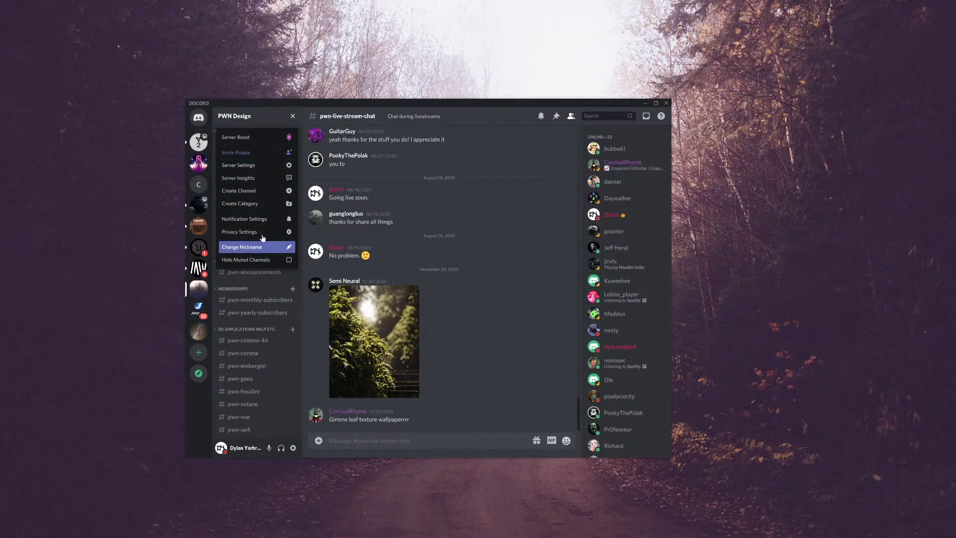
click(266, 154)
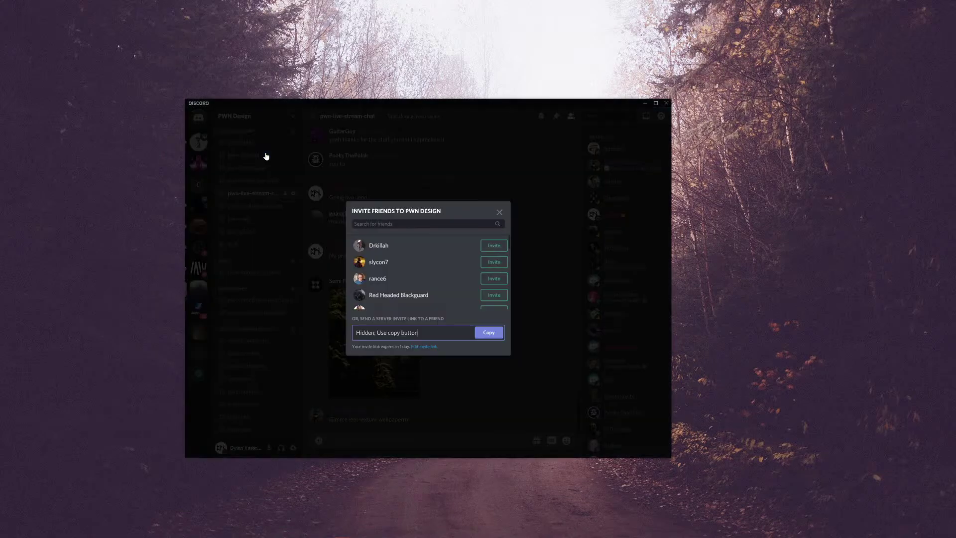
click(425, 347)
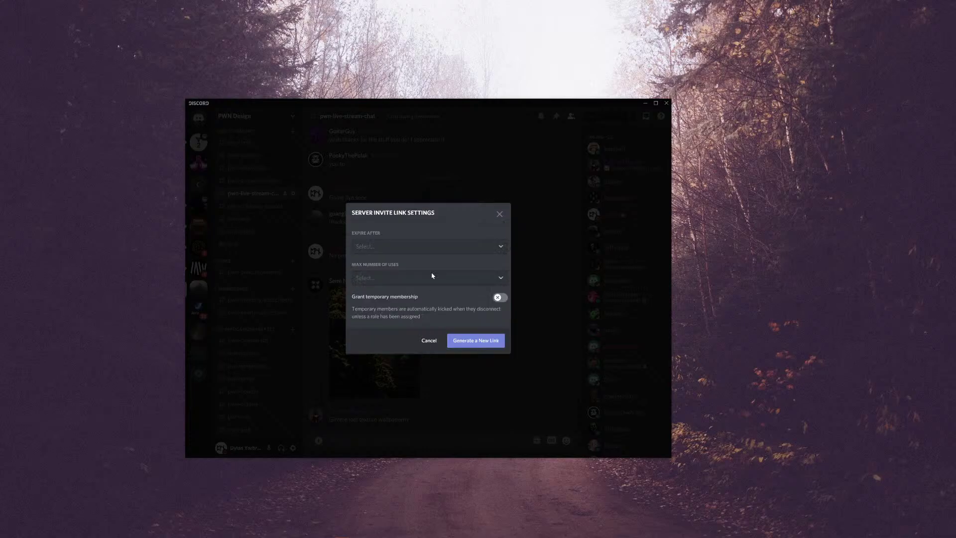
- Generate a new server invite link that never expires and has no limit on its number of uses
click(432, 245)
click(383, 352)
click(391, 278)
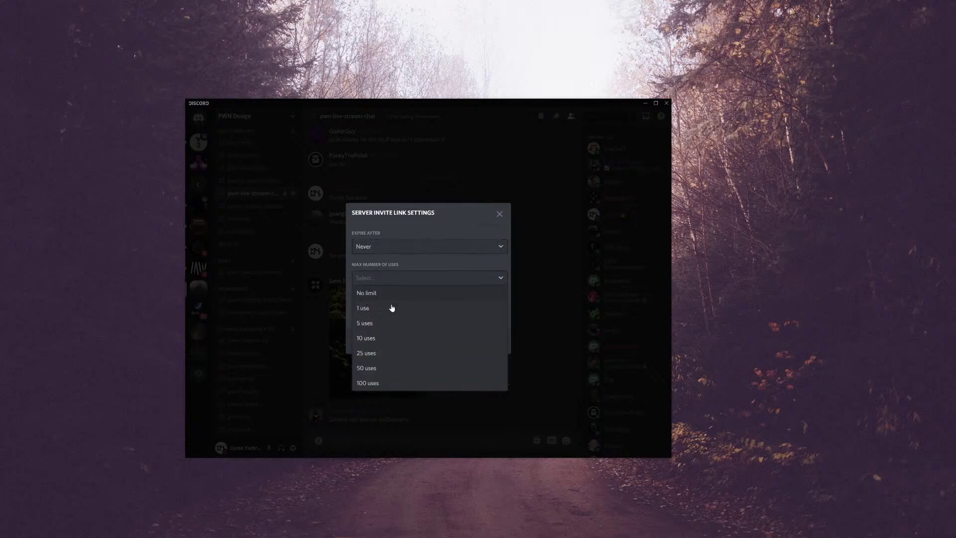
click(391, 293)
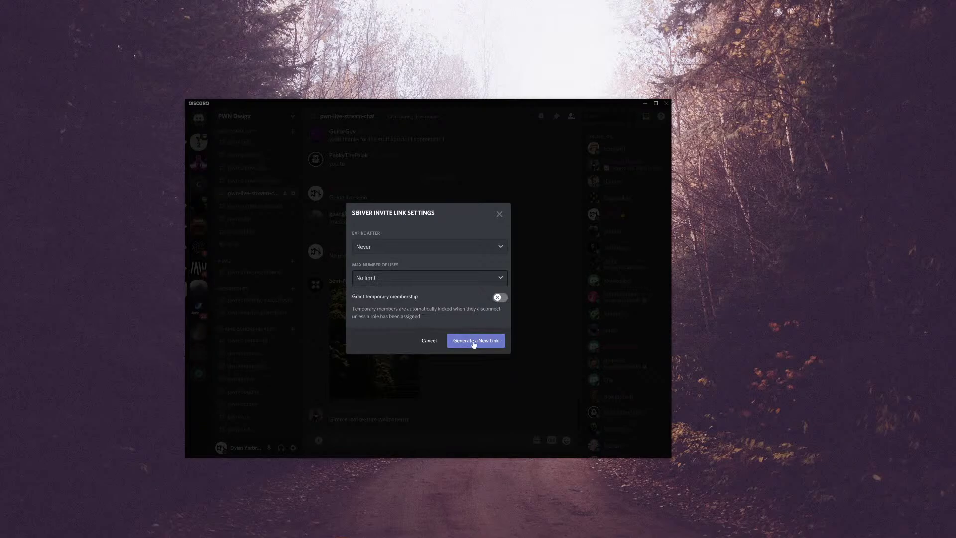
click(474, 344)
- Copy the server invite link and minimize Discord
click(489, 332)
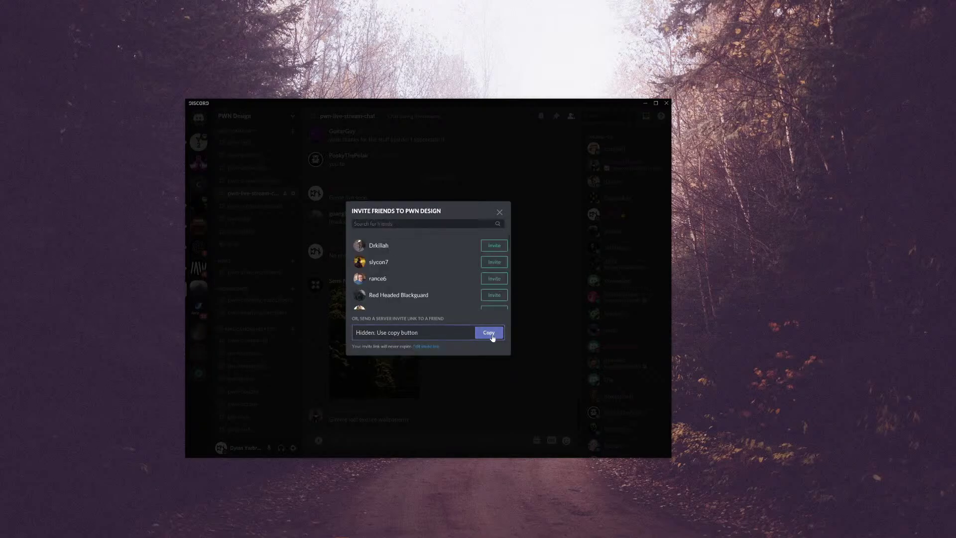
click(499, 213)
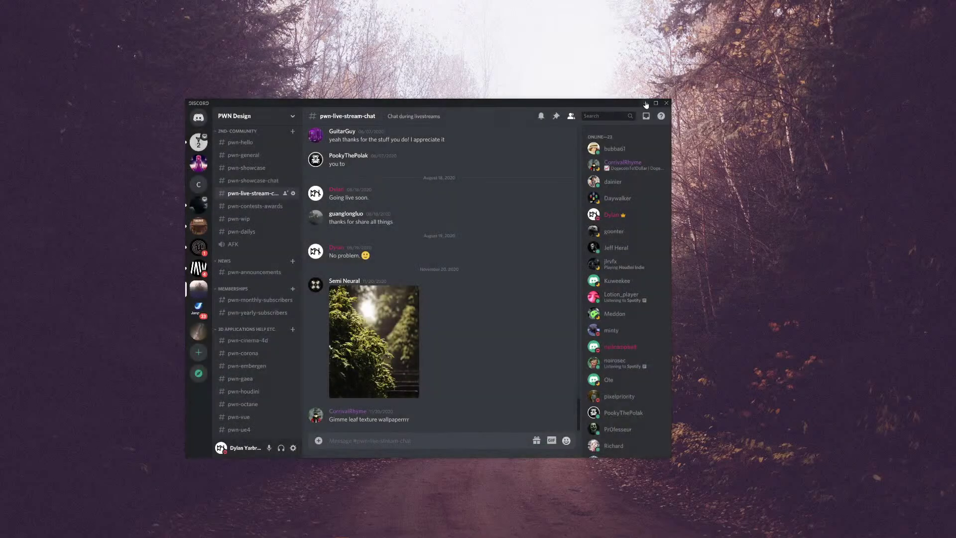
click(645, 102)
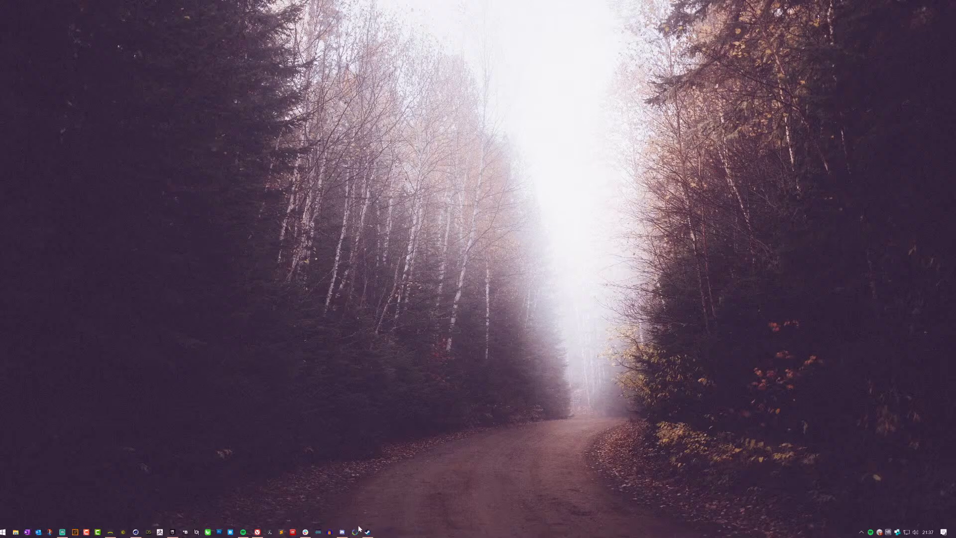
- Switch to YouTube Studio and post "Join the discord!" followed by the copied Discord invite link in the stream's live chat
click(258, 533)
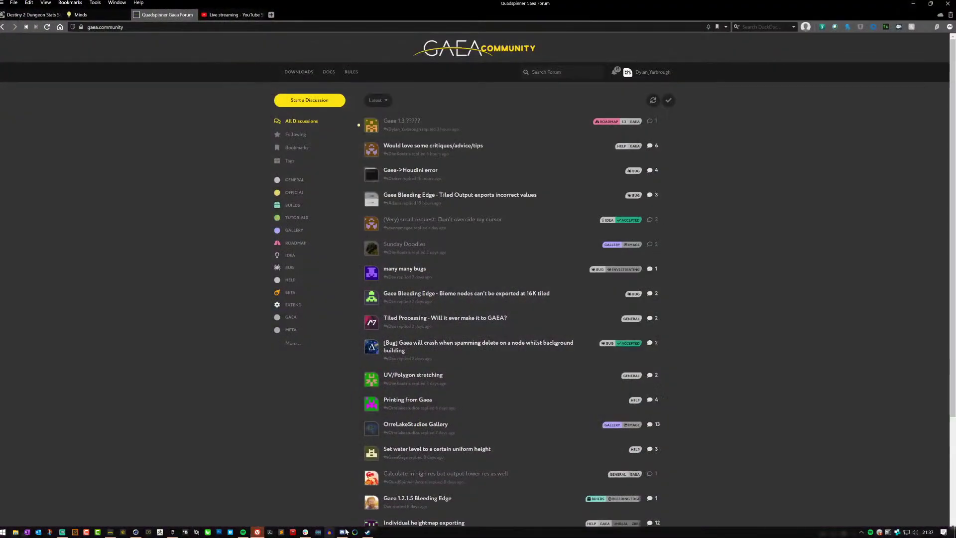
click(225, 15)
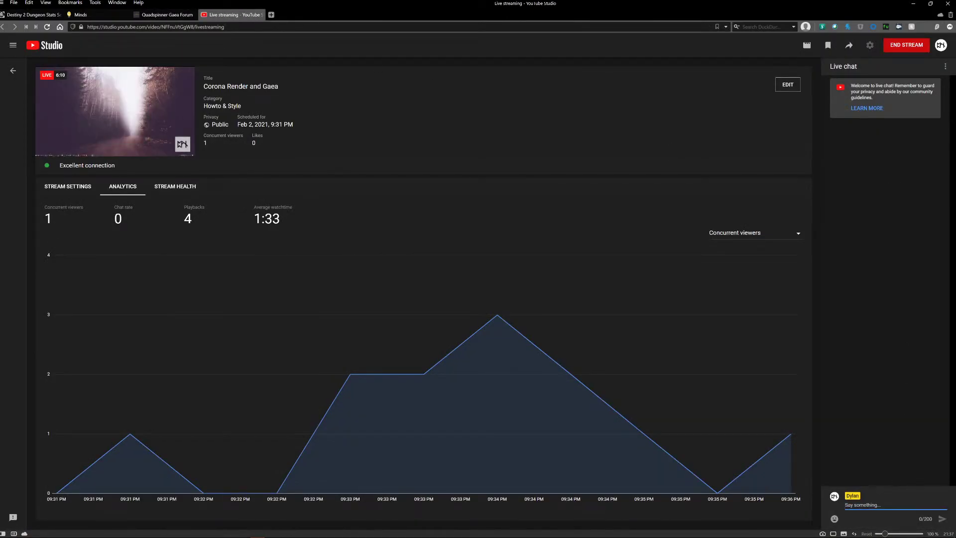
text(Join the dis)
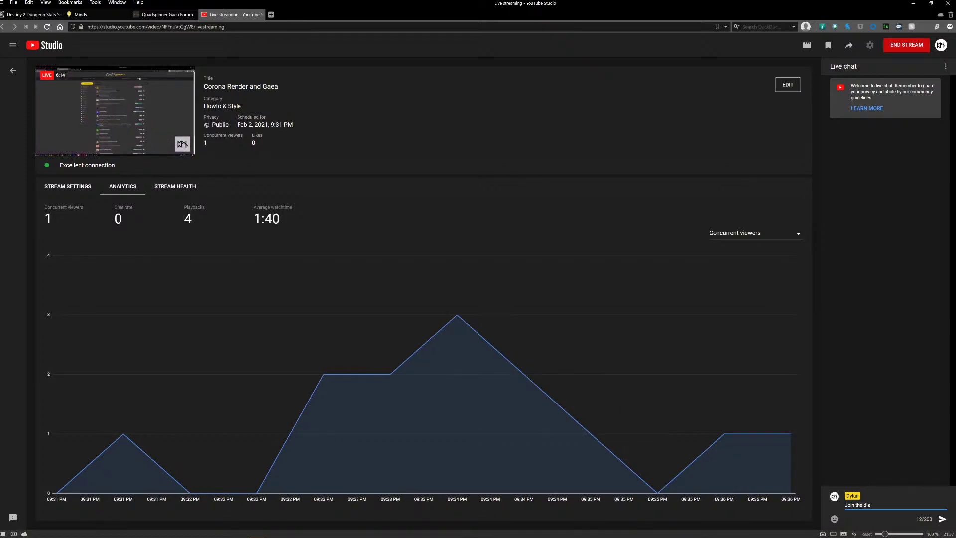
text(cord!)
key(Return)
key(ctrl+v)
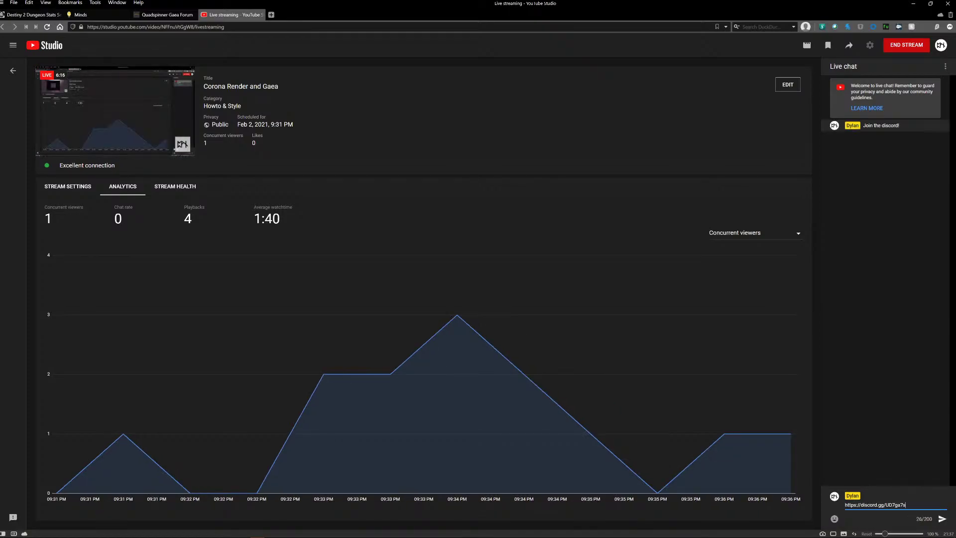
key(Return)
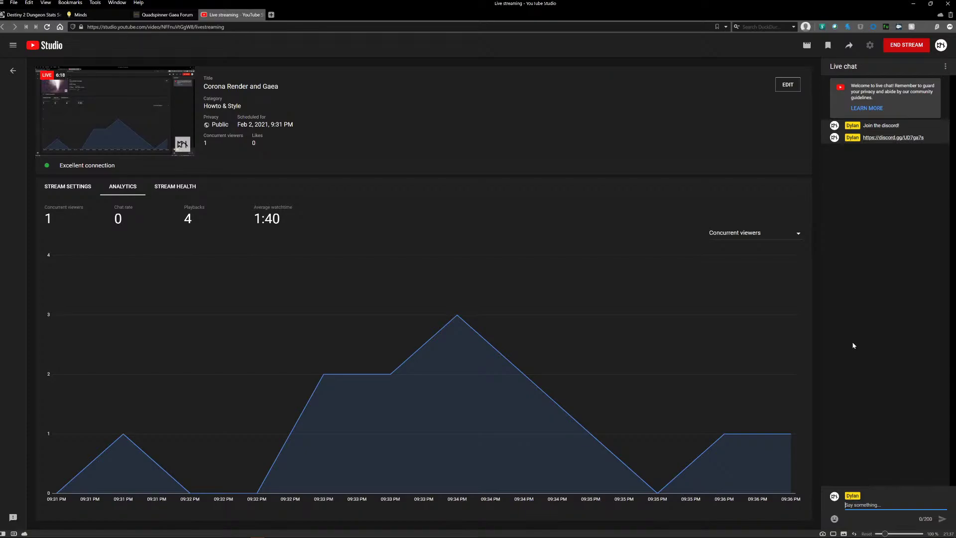
- Copy the stream's video URL to open its public watch page, and from there open the video's details for editing
right_click(125, 125)
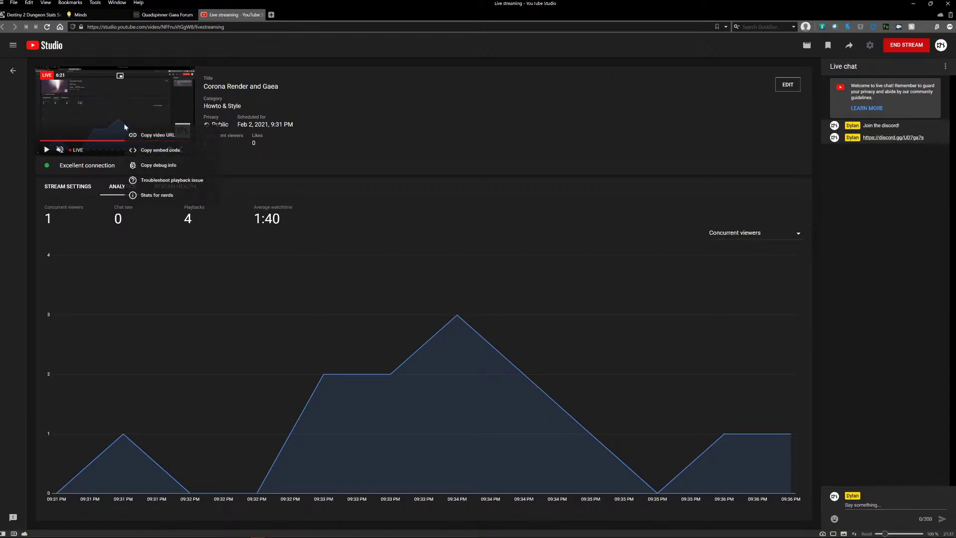
click(155, 135)
click(271, 15)
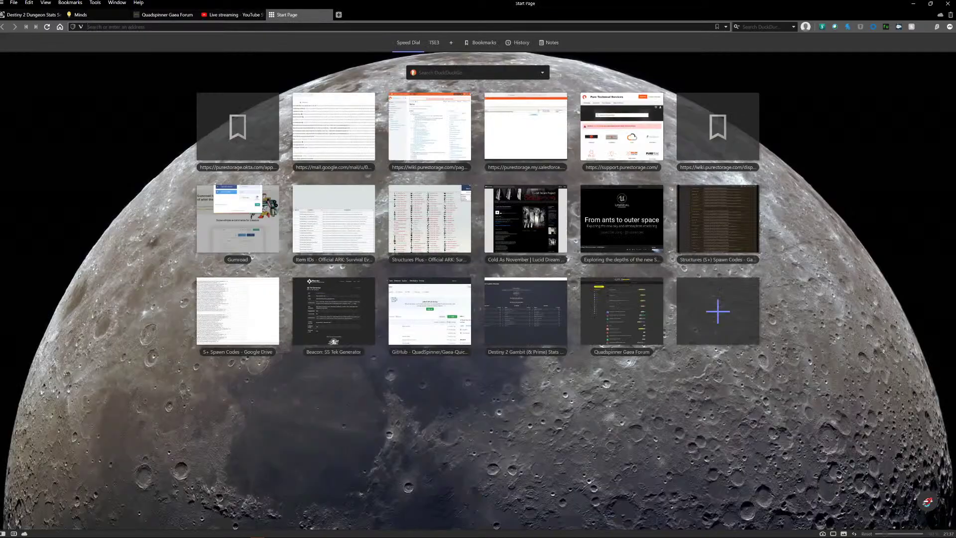
key(ctrl+v)
key(Return)
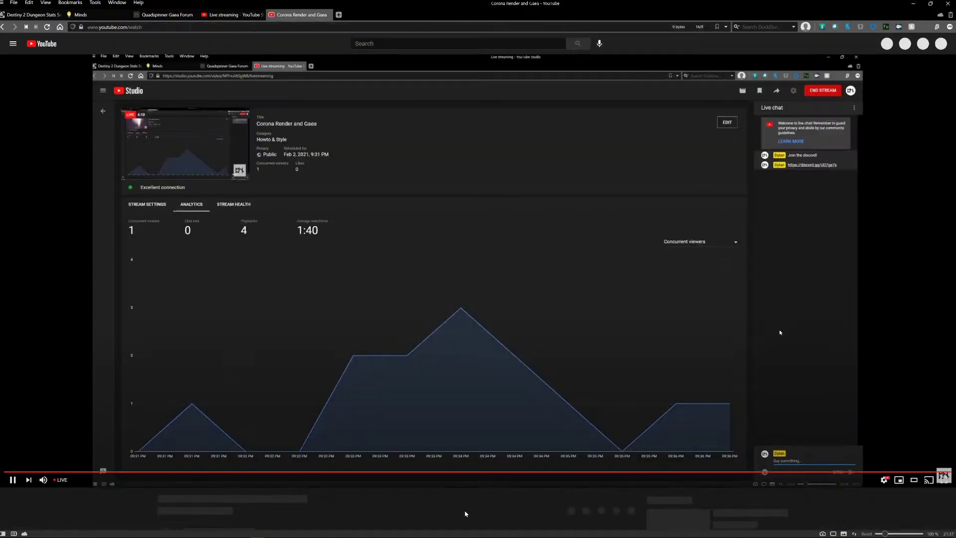
scroll(413, 320, down, 7)
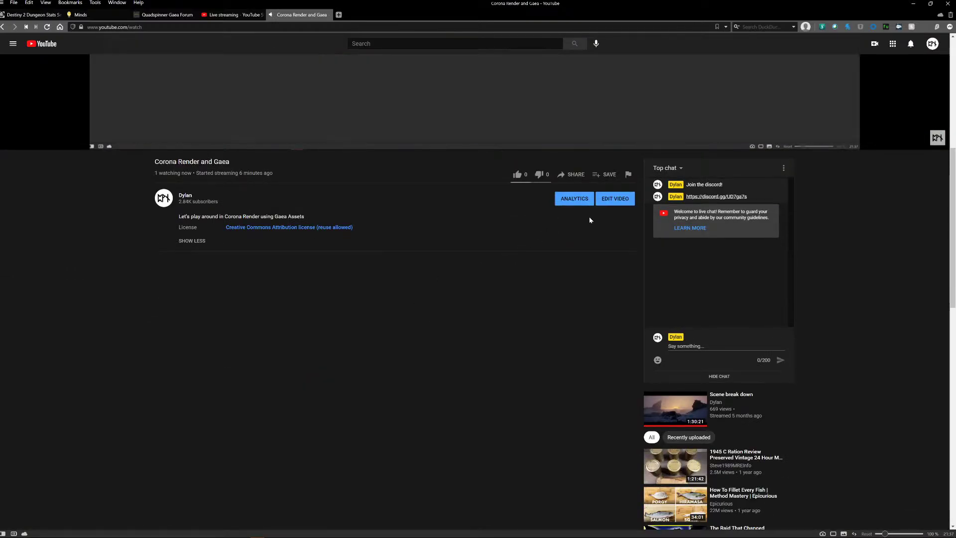
click(615, 199)
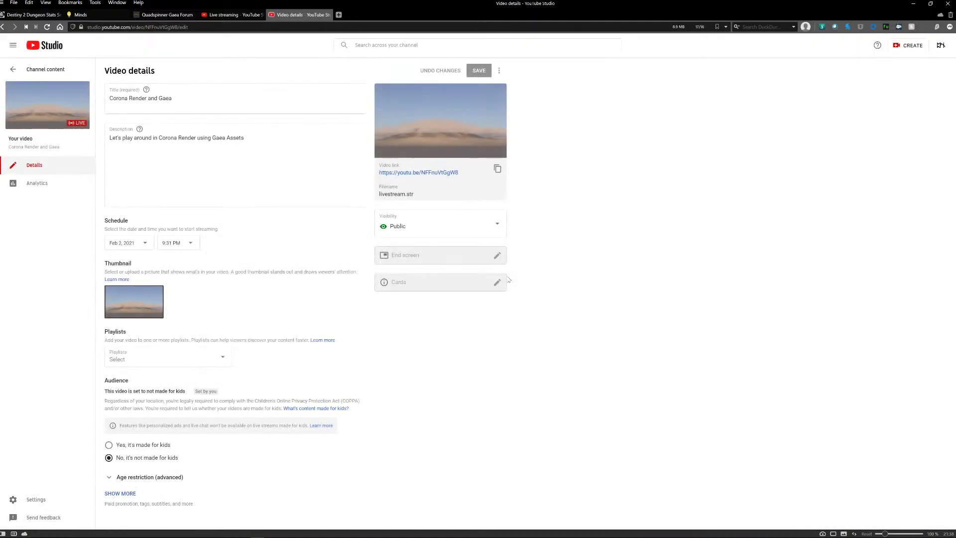
- End the video description's sentence with a period and add "Join the DIscord!" as a new paragraph below it
click(245, 137)
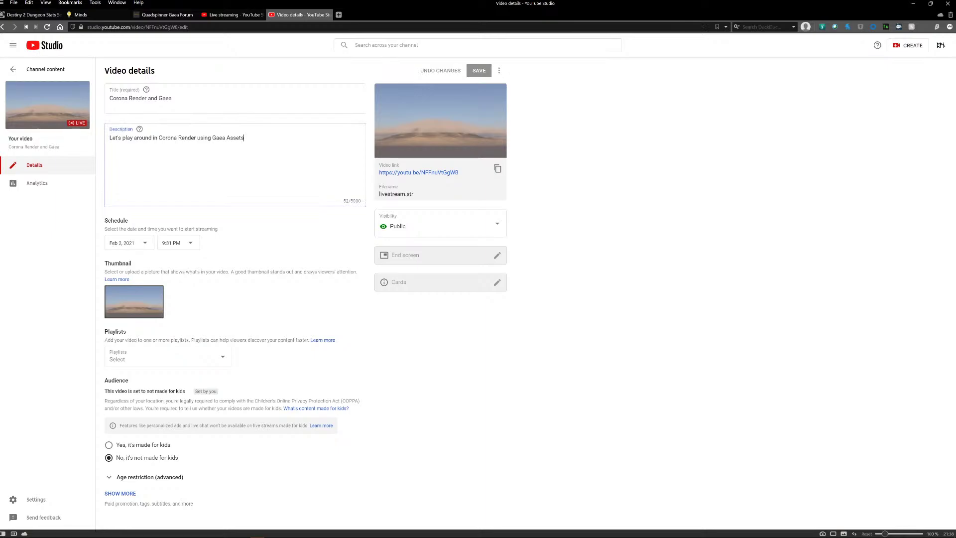
text(.)
key(Return)
key(Return)
text(Join )
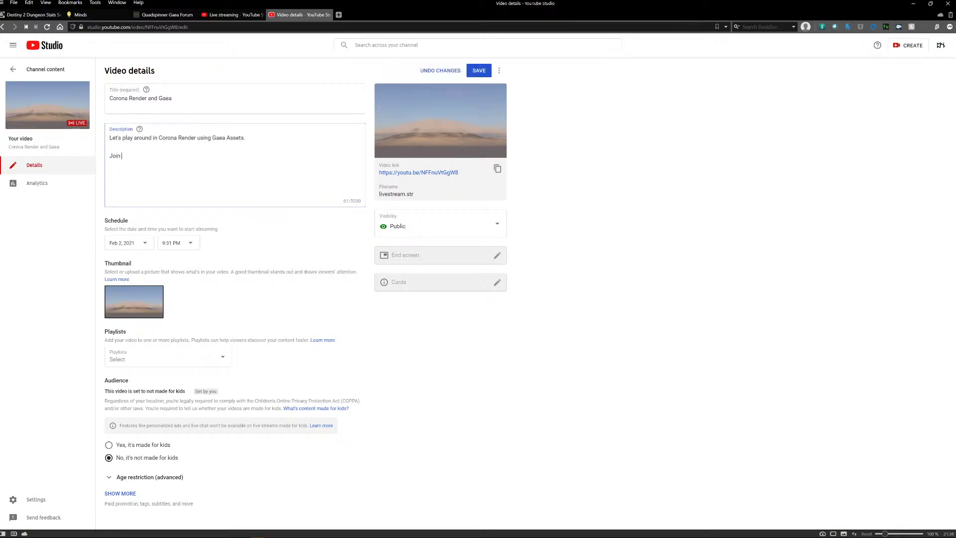
text(the DIscord!)
key(Return)
key(Return)
- Correct the added line to "Join the Discord!", paste the copied link beneath it, and save the video details
click(135, 156)
key(BackSpace)
text(i)
key(ctrl+v)
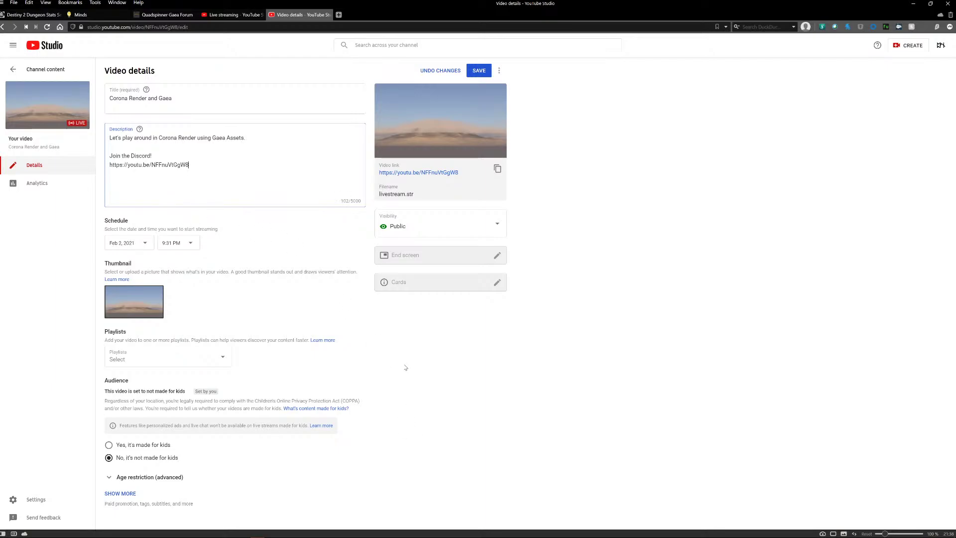
click(476, 72)
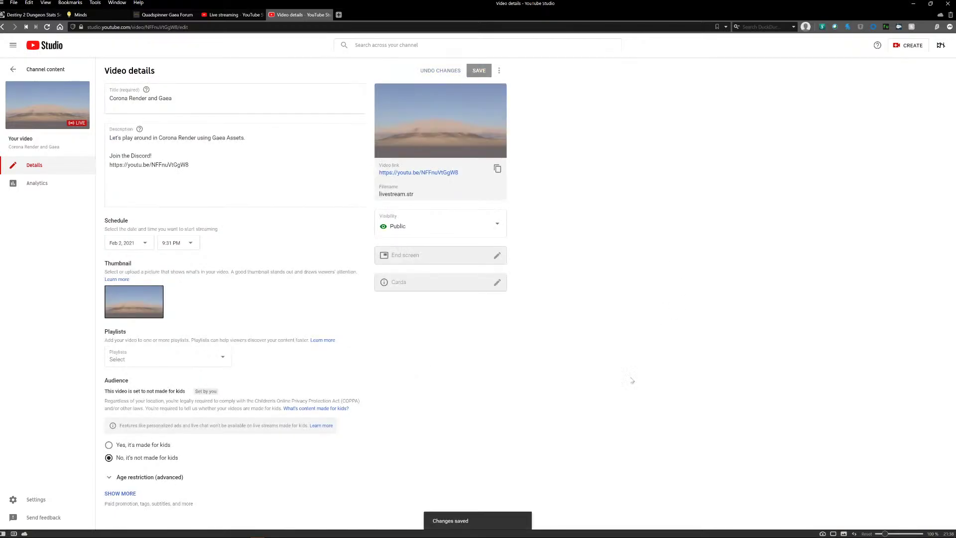
- Close the video details and live streaming pages, and minimize the browser
click(328, 15)
click(328, 15)
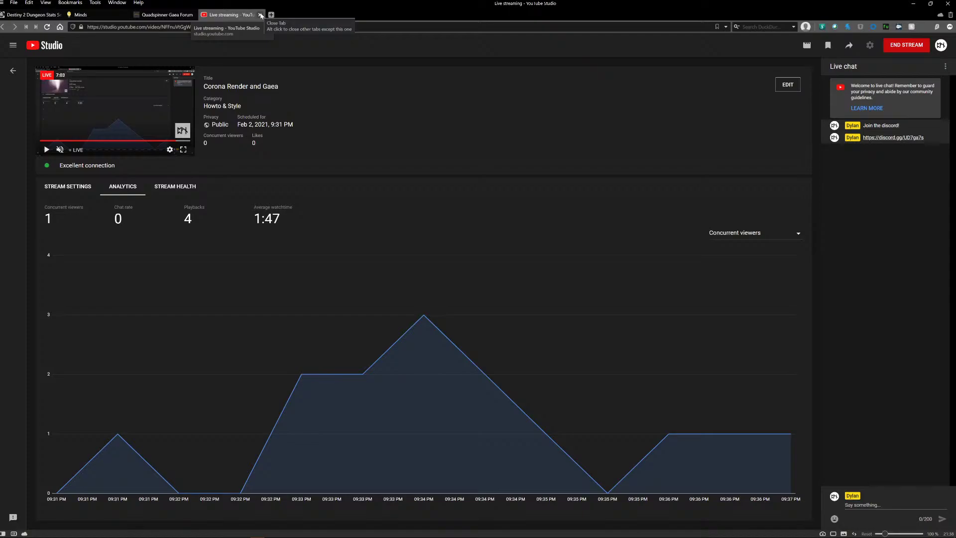
click(261, 15)
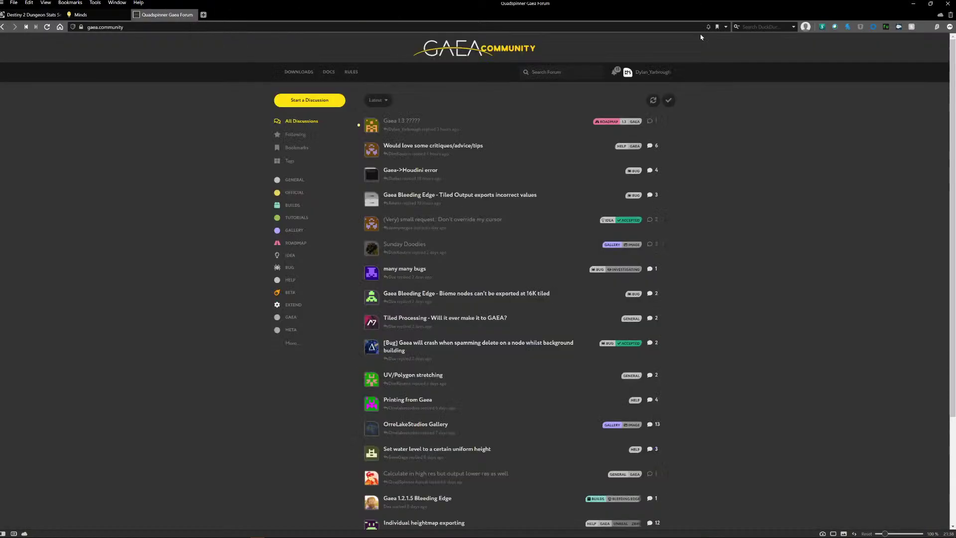
click(920, 4)
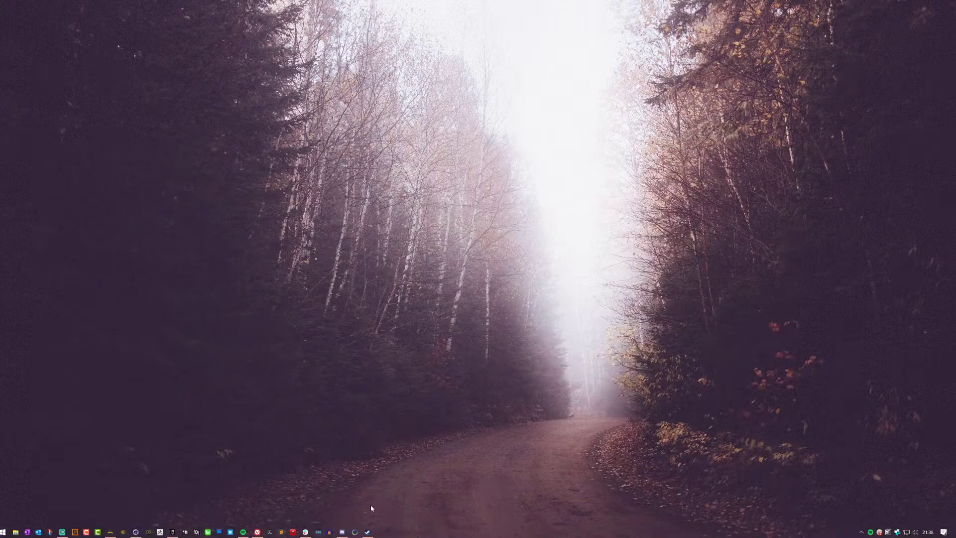
- Switch to Discord and post "Live stream chat here if you join!" in the pwn-live-stream-chat channel
click(342, 532)
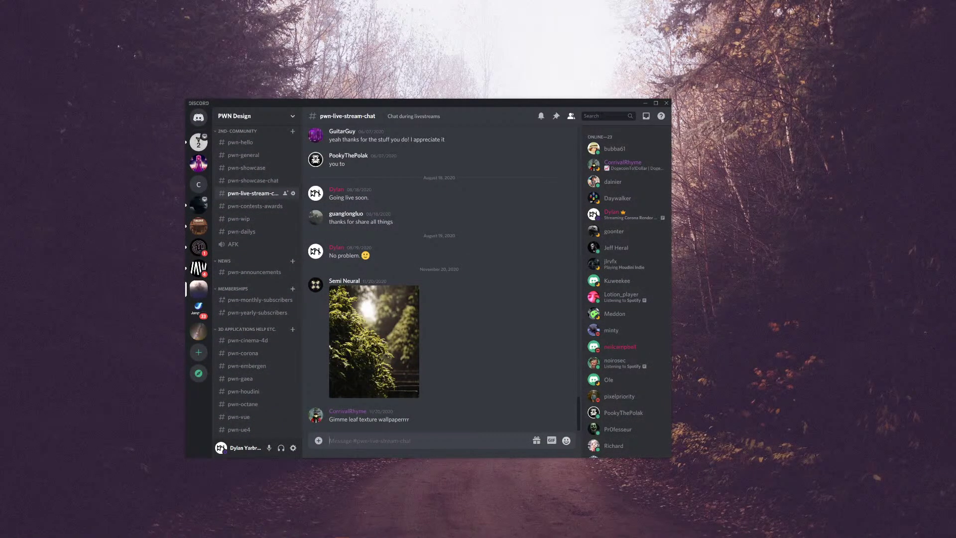
text(Live stream chat here if you join!)
key(Return)
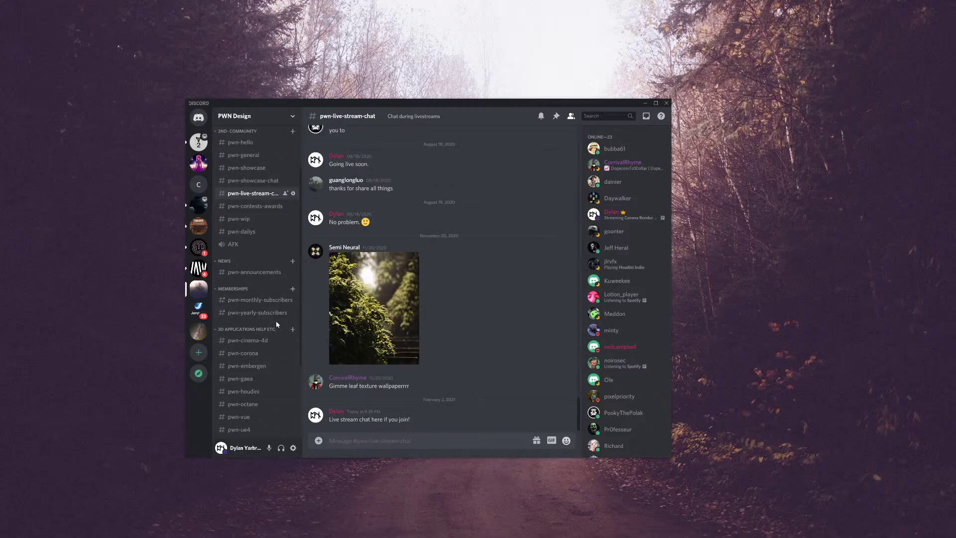
scroll(276, 321, up, 2)
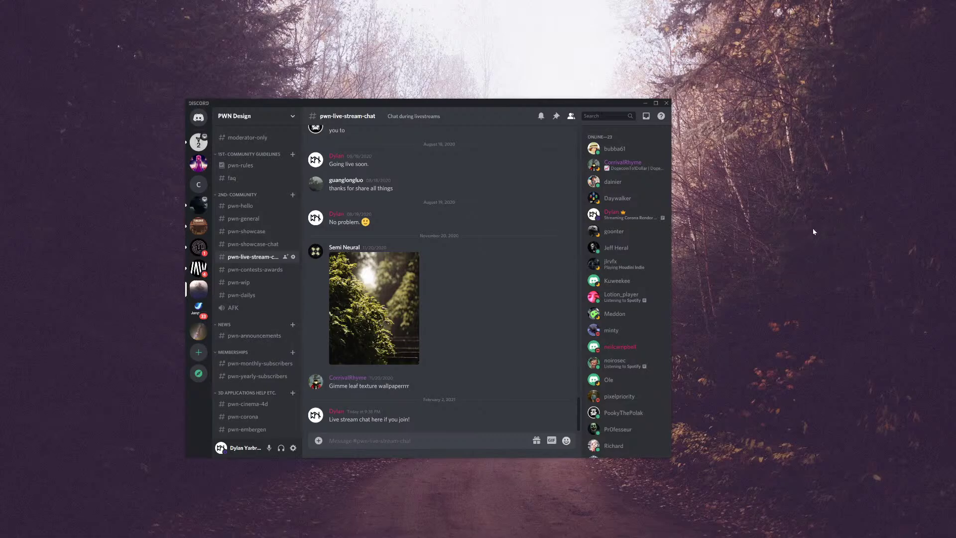
right_click(781, 189)
click(762, 154)
right_click(576, 47)
key(Escape)
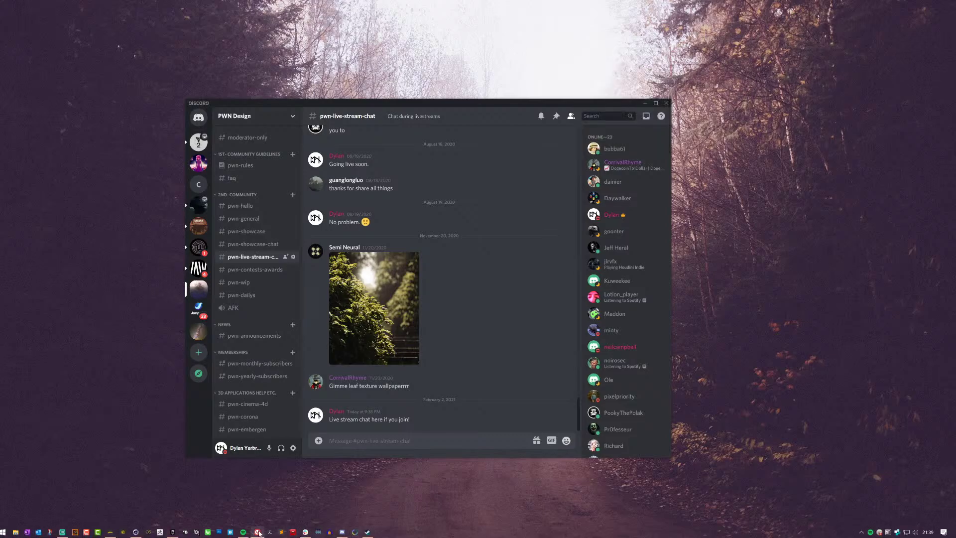
click(258, 532)
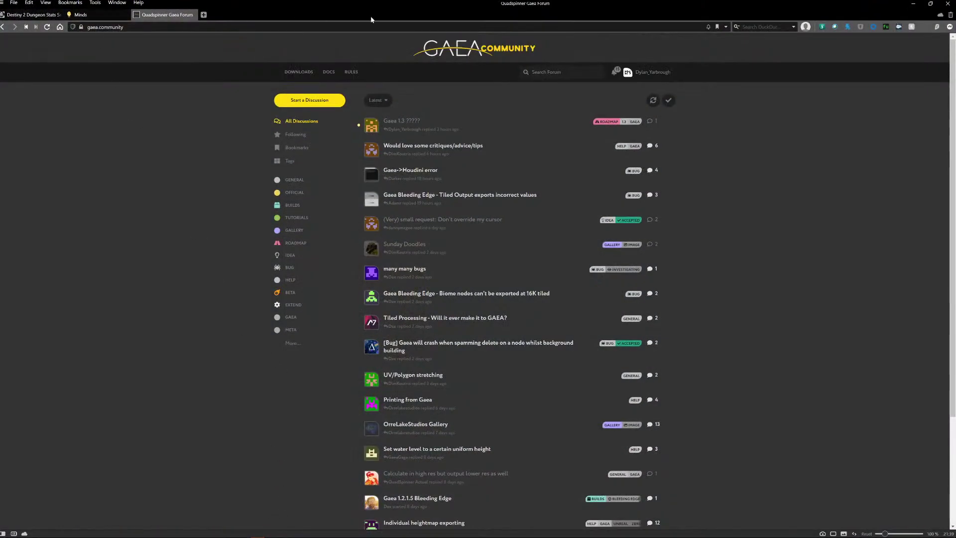
click(913, 3)
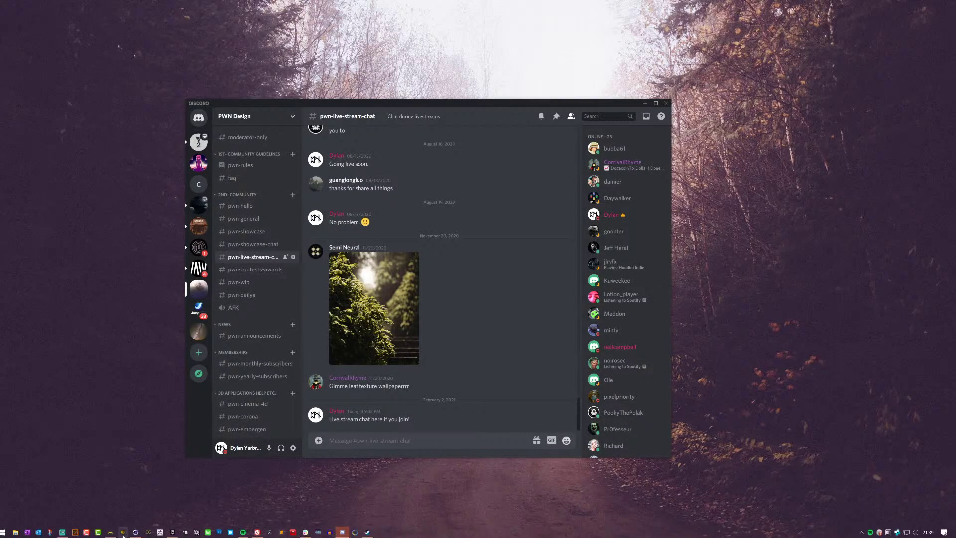
click(63, 532)
click(63, 532)
- Switch to the browser, load youtube.com in a new tab, and open the "Corona Render and Gaea" live stream
click(267, 533)
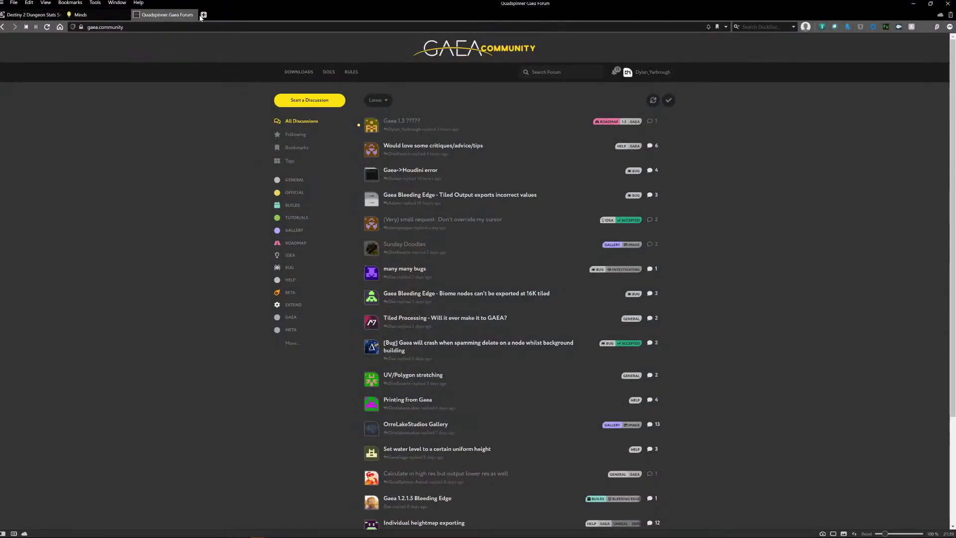
click(203, 15)
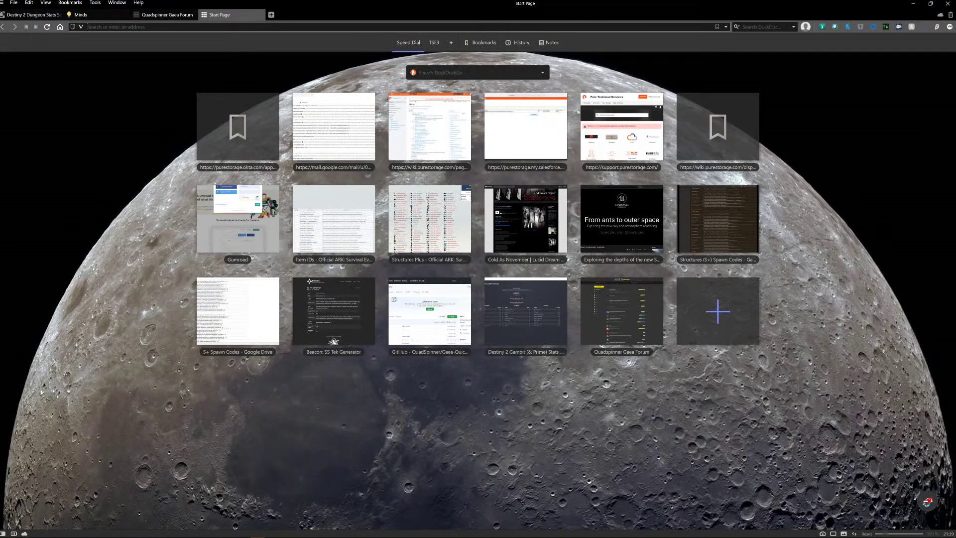
text(youtube.com)
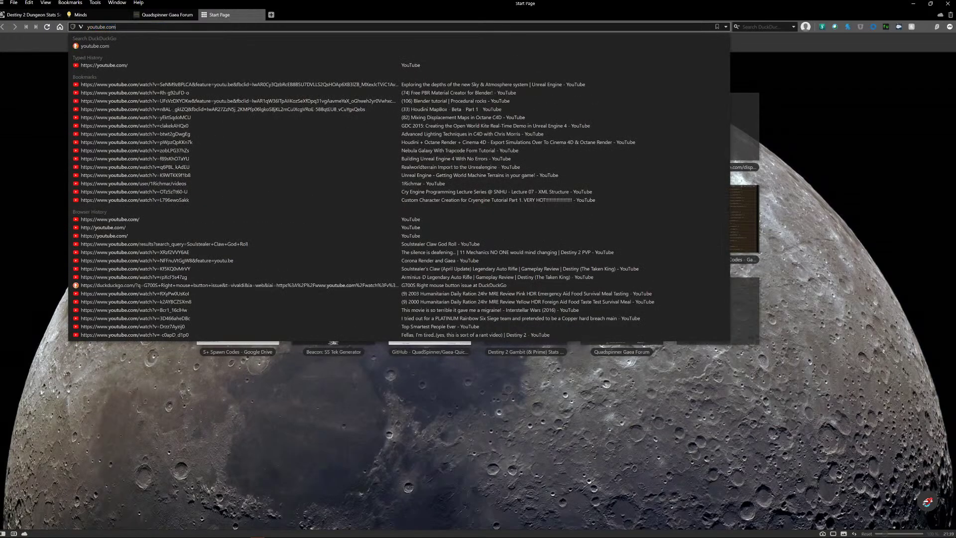
key(Return)
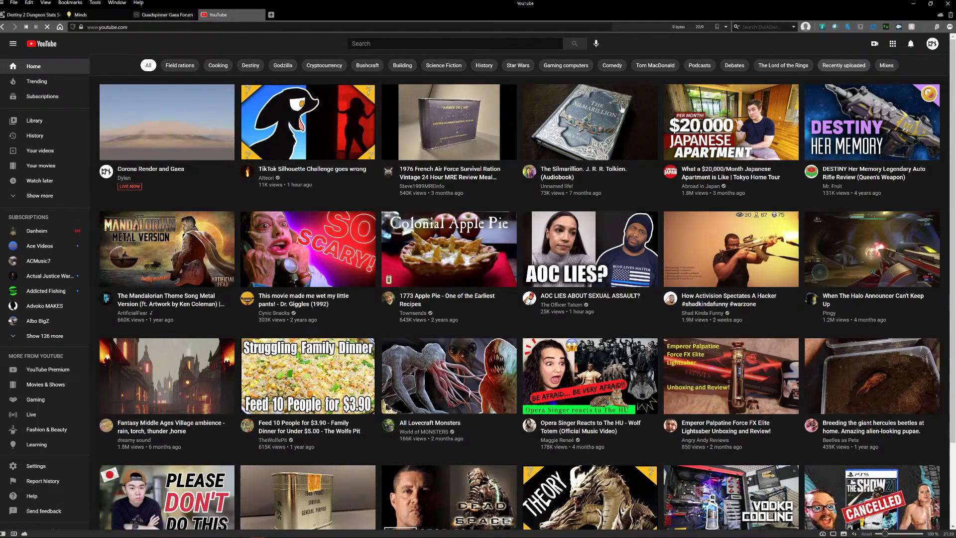
click(167, 125)
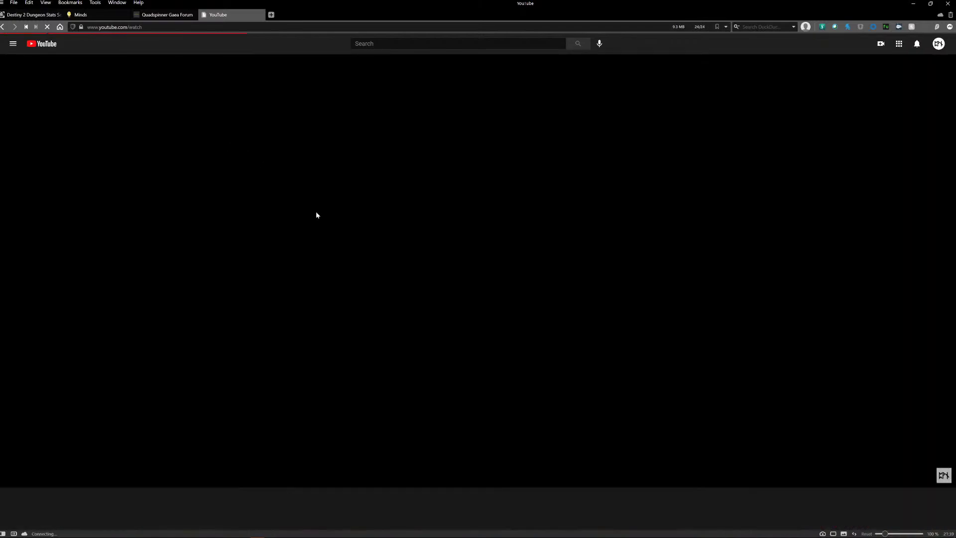
scroll(562, 358, down, 5)
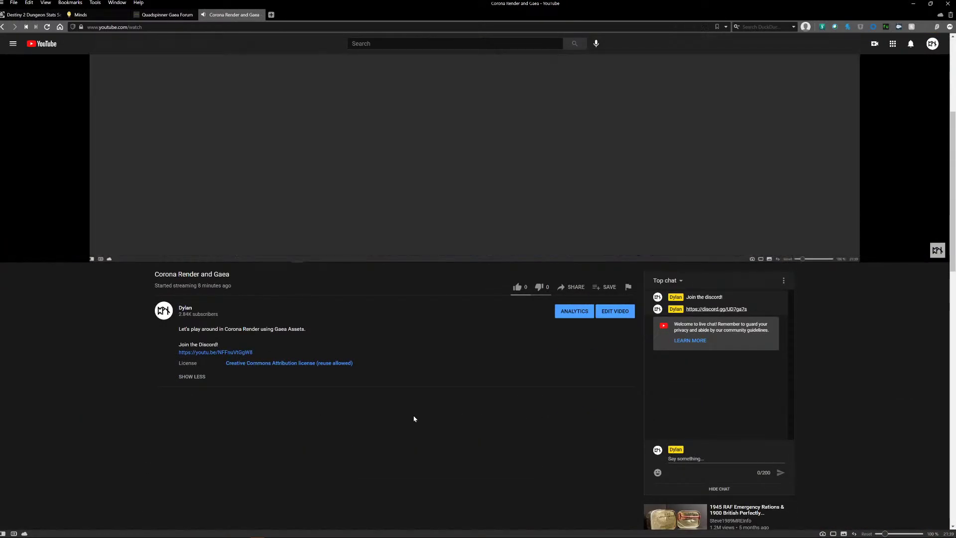
scroll(414, 419, down, 2)
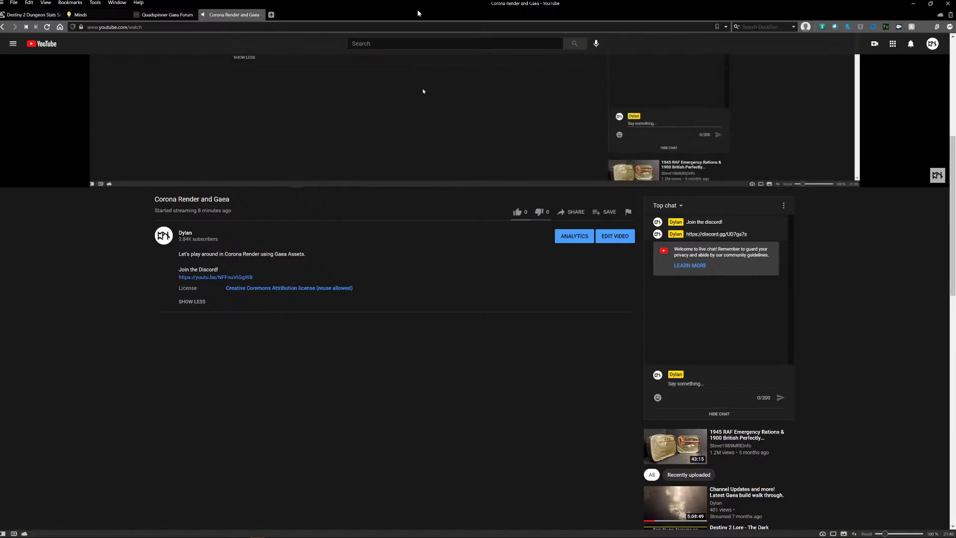
- Tile the browser on the right half of the desktop and Discord on the left half, and pause the stream's playback
drag(478, 14, 955, 98)
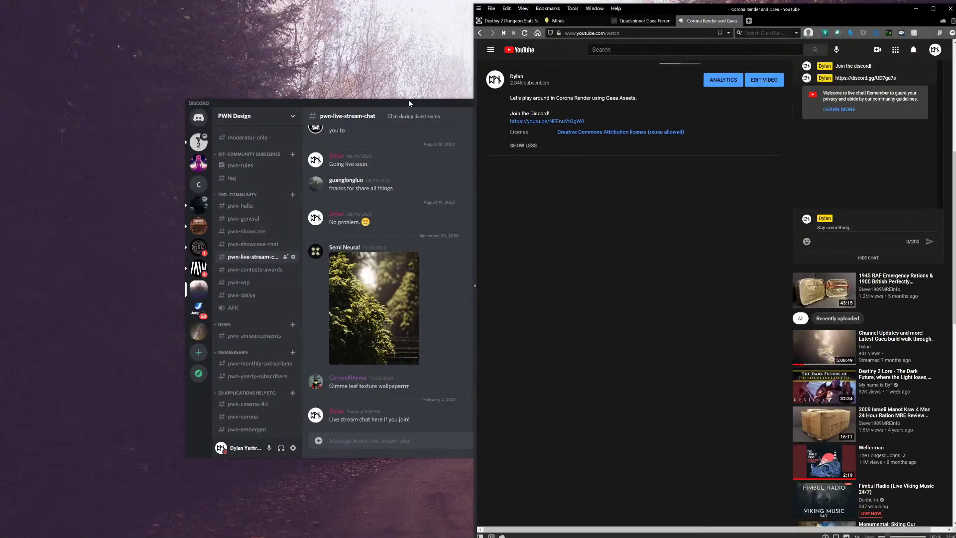
drag(527, 105, 408, 83)
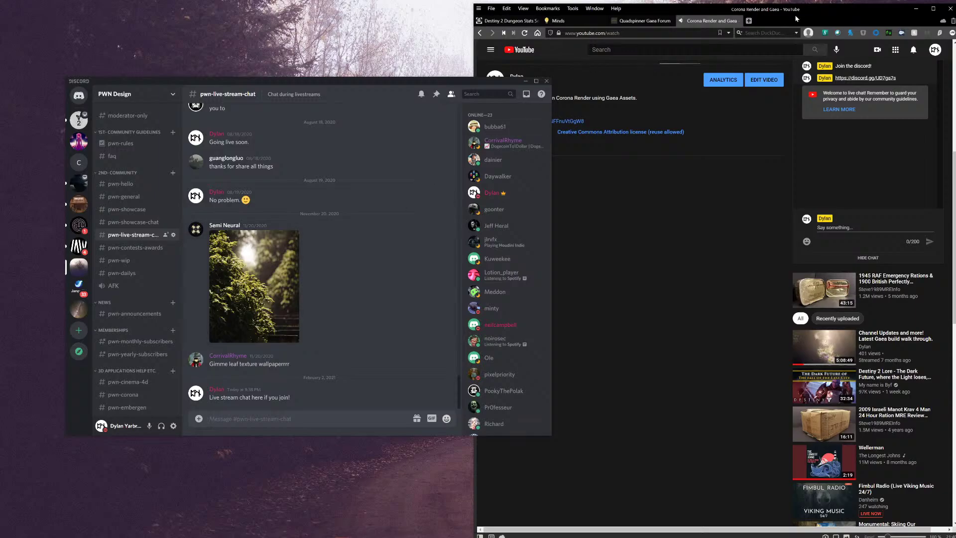
drag(795, 19, 955, 20)
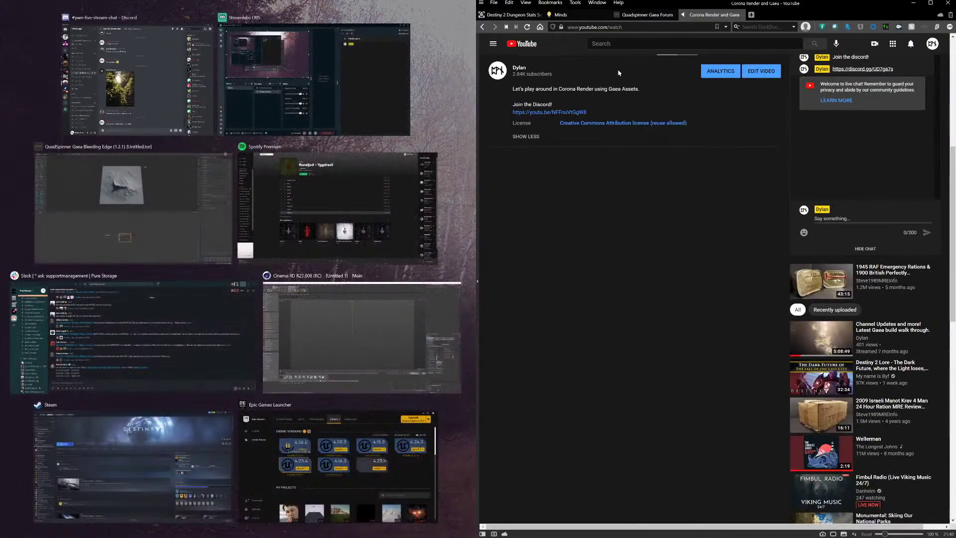
click(136, 95)
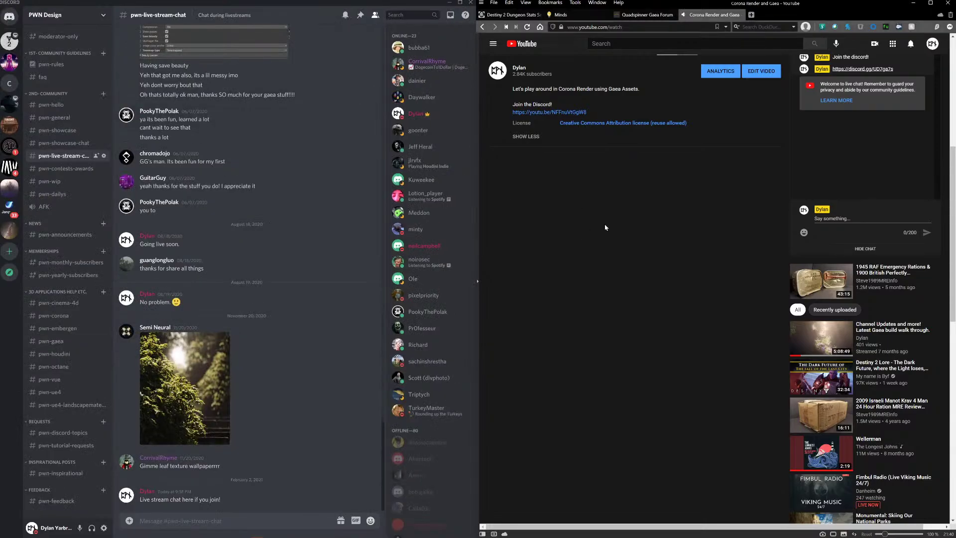
scroll(606, 227, up, 6)
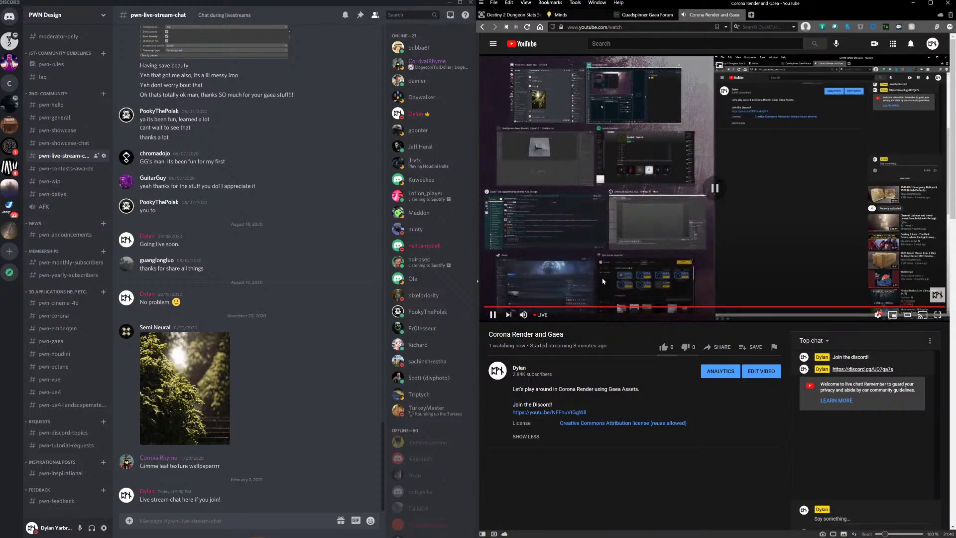
click(631, 279)
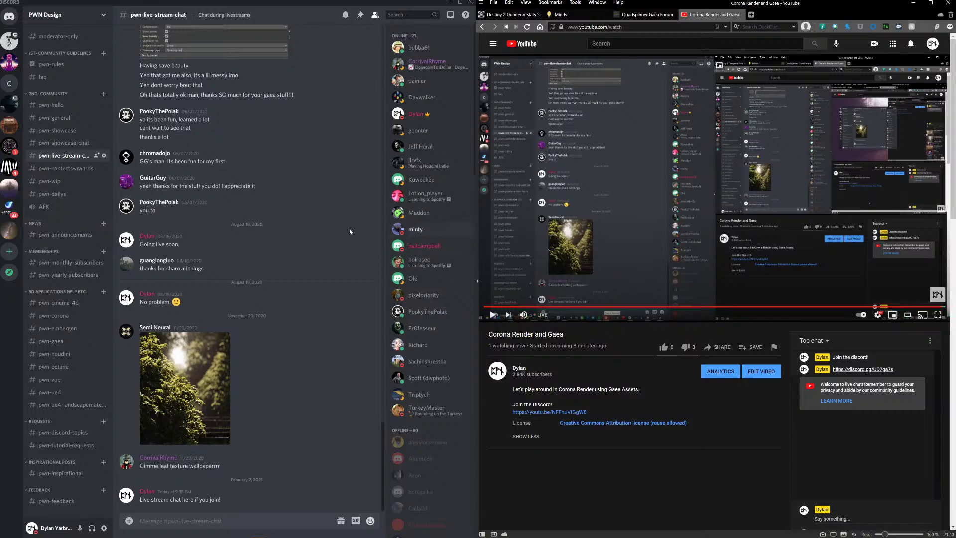
- Switch to Streamlabs OBS, and center the Display Capture source on the screen
mouse_move(132, 535)
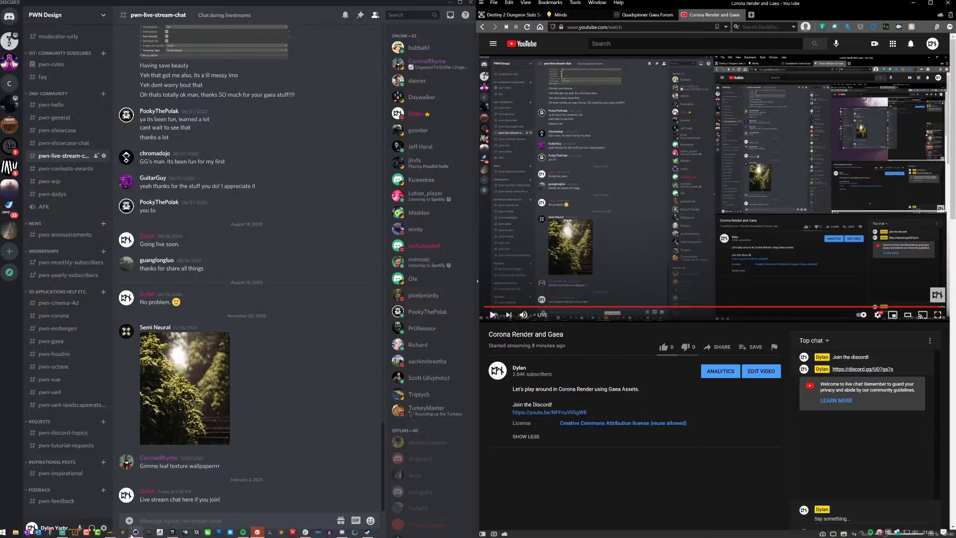
click(97, 533)
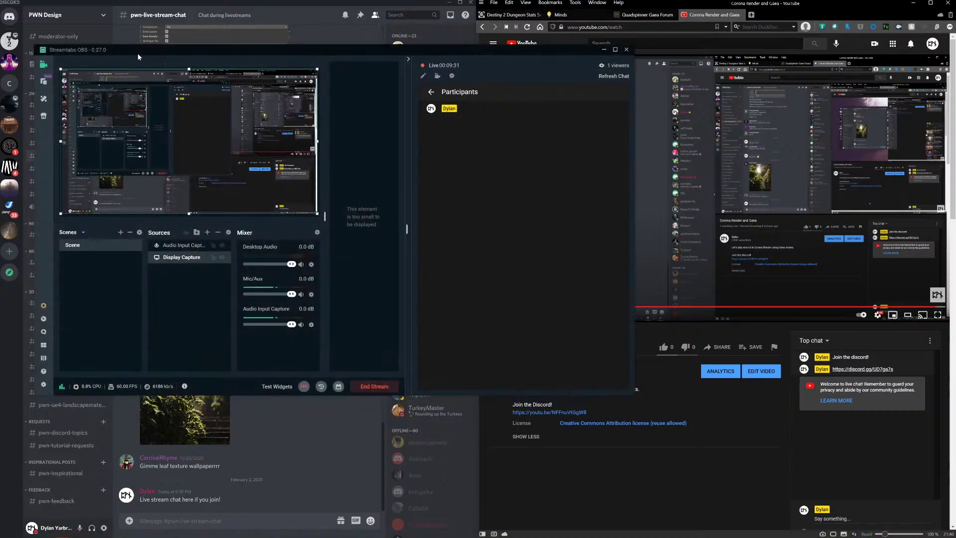
drag(138, 57, 318, 79)
right_click(385, 184)
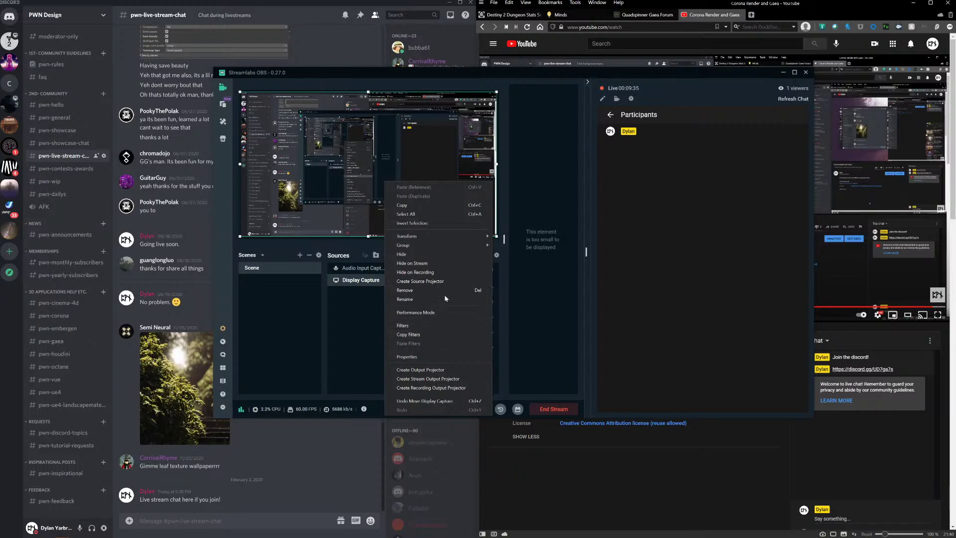
mouse_move(446, 240)
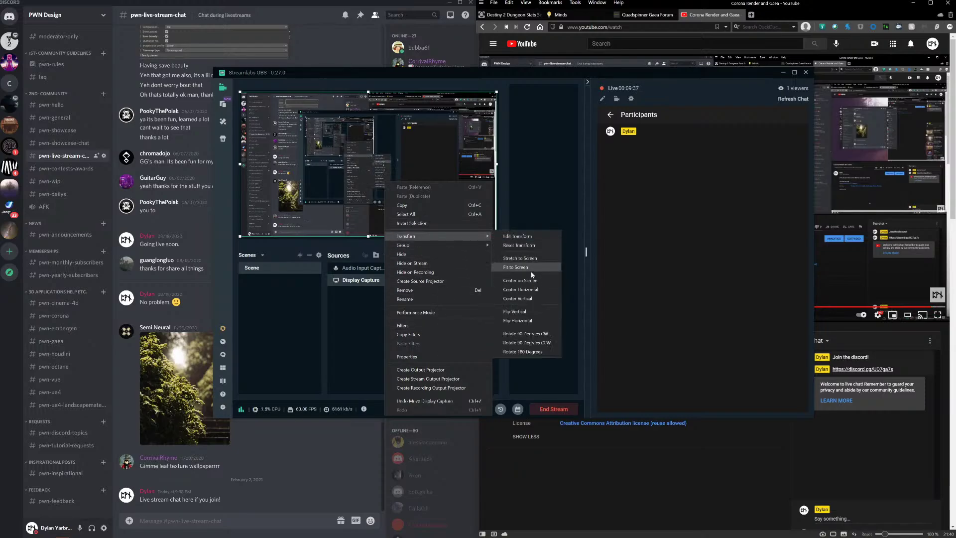
click(539, 282)
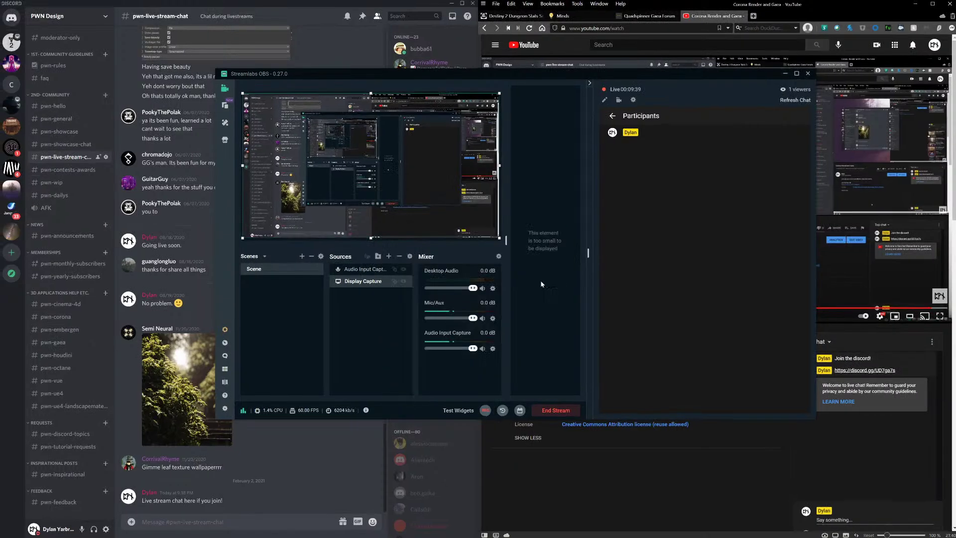
- Stretch the Display Capture source to the screen, and apply Fit to Screen to it
right_click(366, 211)
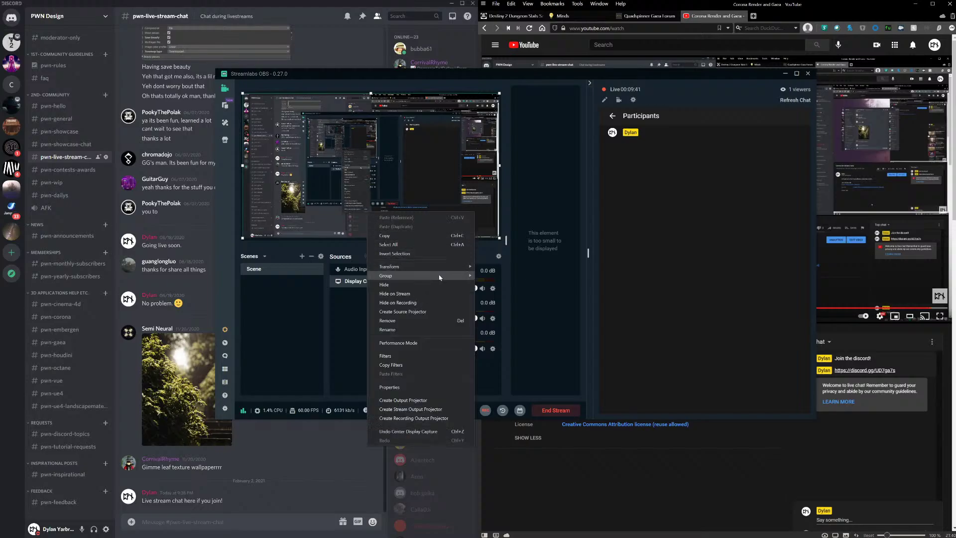
mouse_move(448, 266)
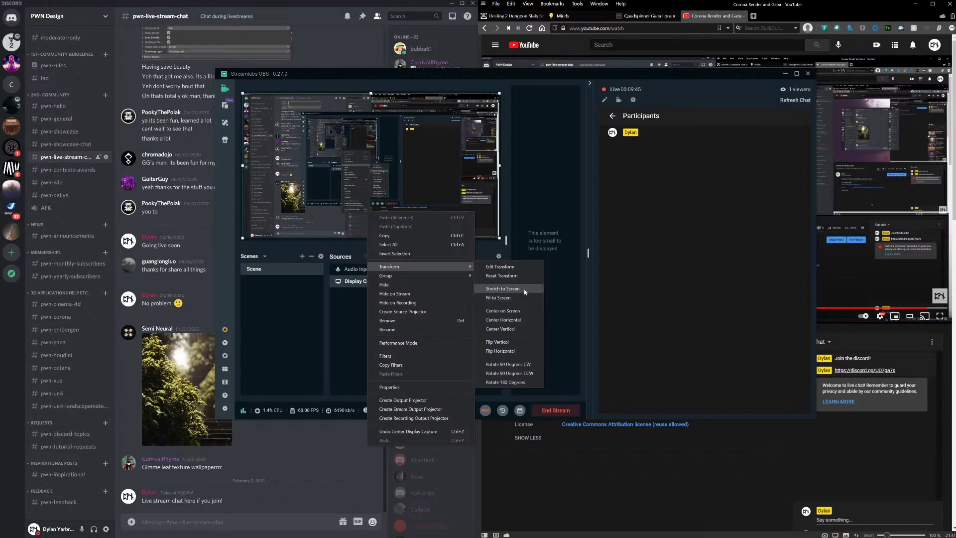
click(503, 289)
right_click(398, 189)
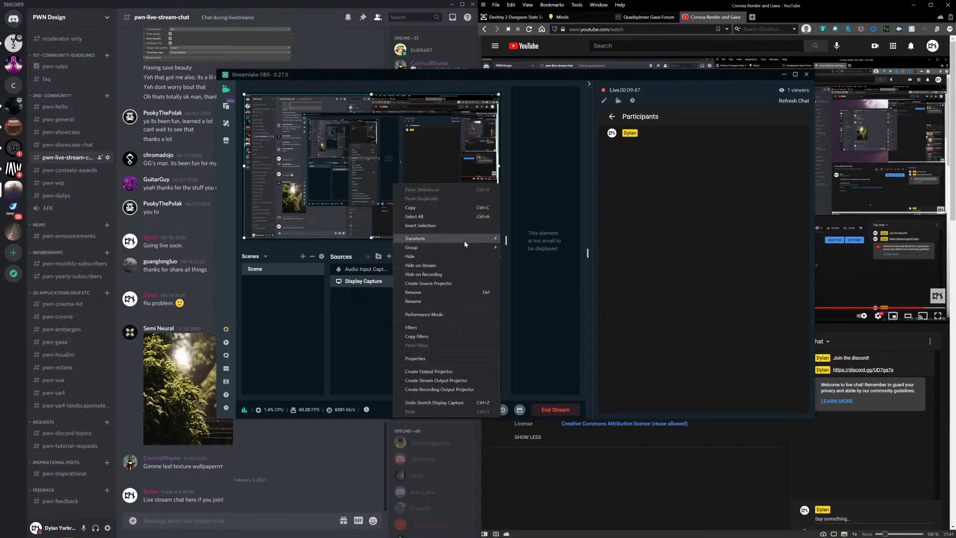
mouse_move(464, 239)
click(524, 270)
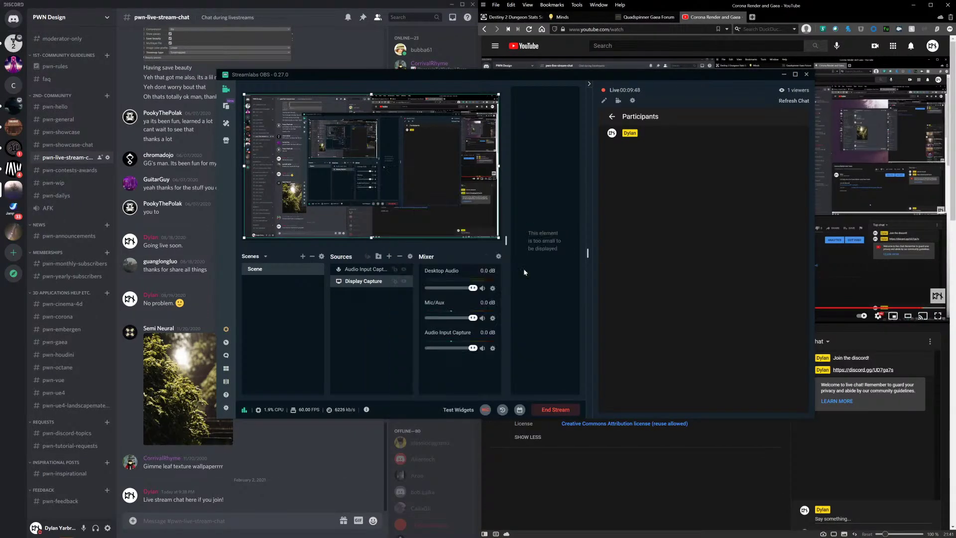
right_click(409, 166)
mouse_move(474, 222)
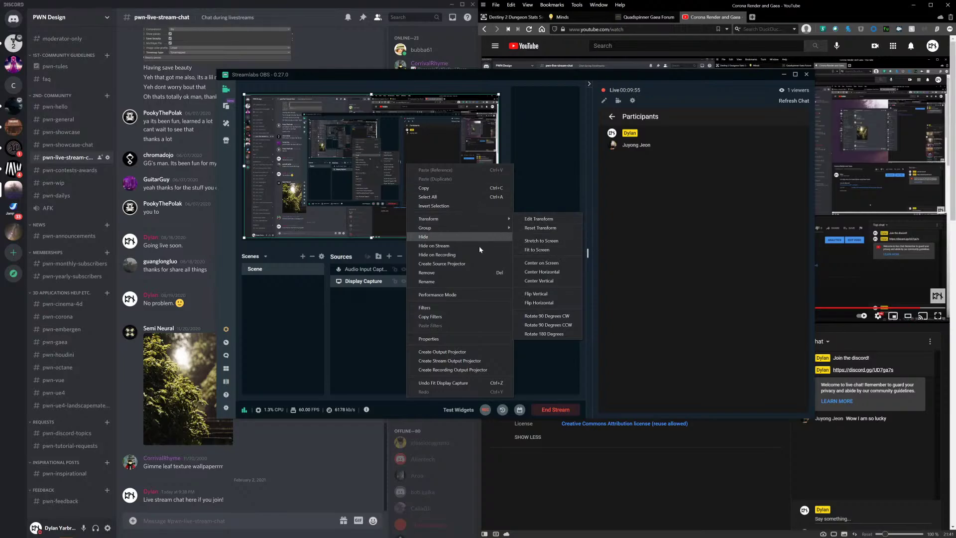
click(654, 270)
- Minimize Streamlabs OBS, and post "Hello!!" in the YouTube live stream's chat
click(783, 76)
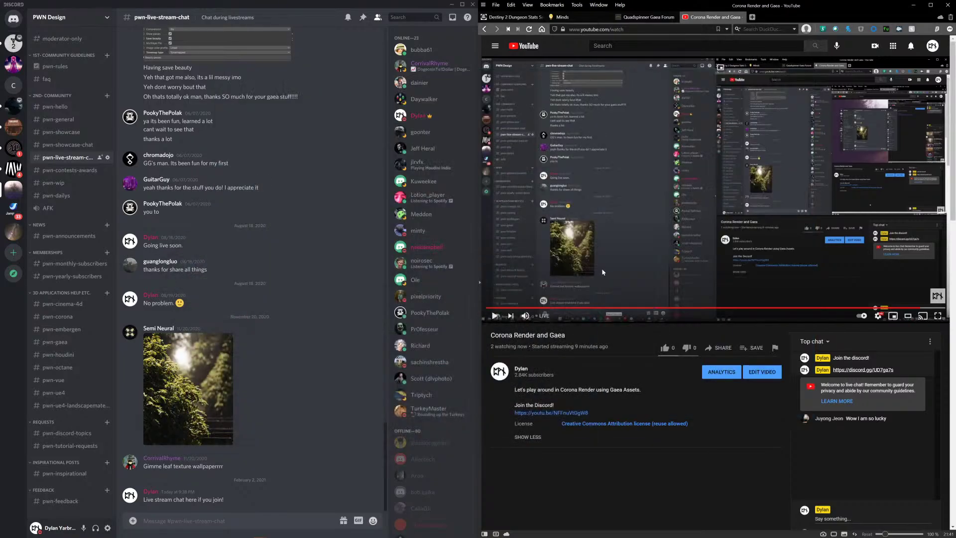
mouse_move(260, 532)
click(841, 519)
text(Hello!!)
key(Return)
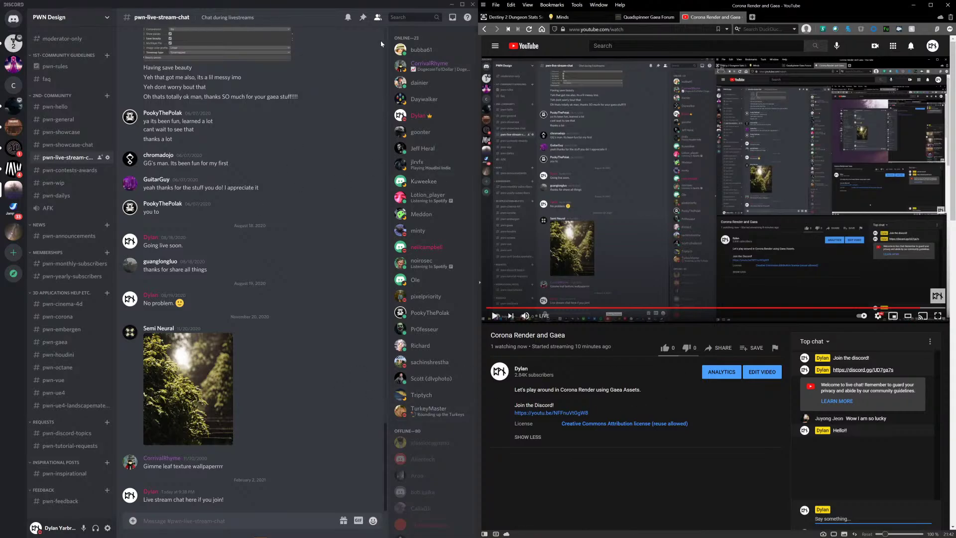
- Minimize Discord and the browser, and switch to Gaea
click(453, 5)
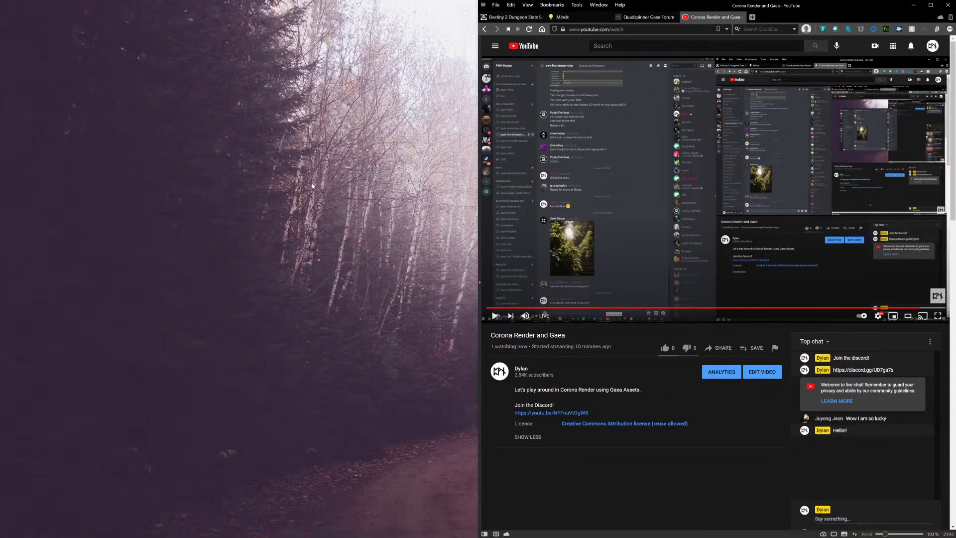
click(914, 5)
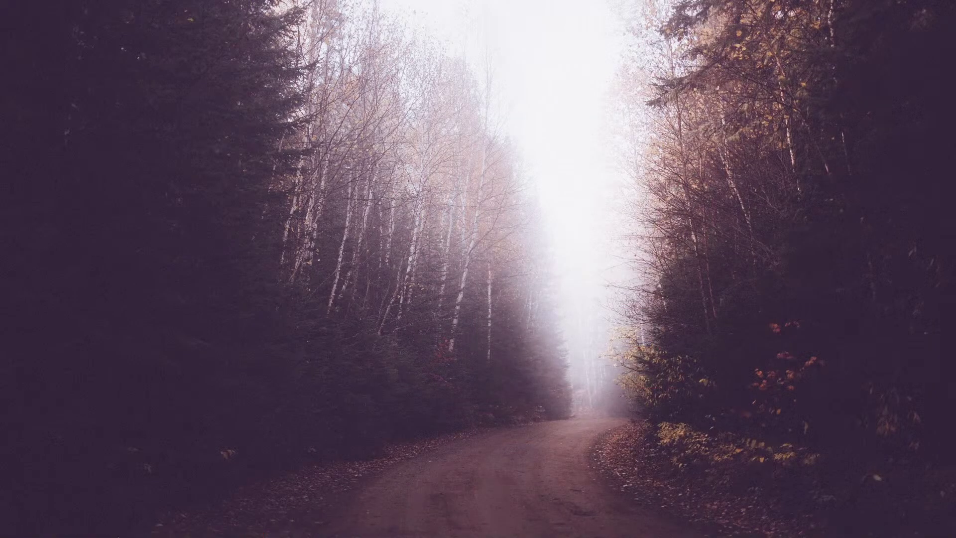
click(114, 532)
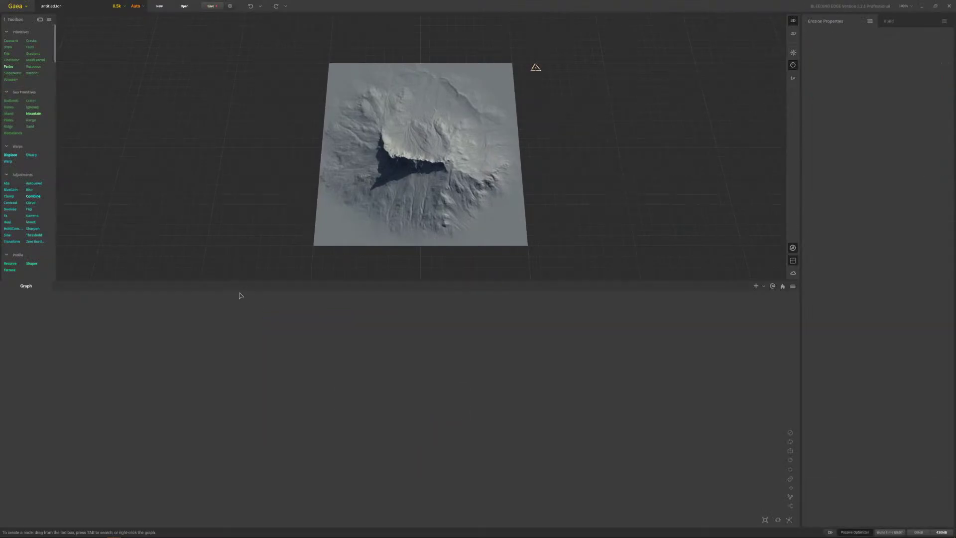
- Examine the version, licence type and developer credits in Gaea's About information, including the special thanks, and close it
click(15, 6)
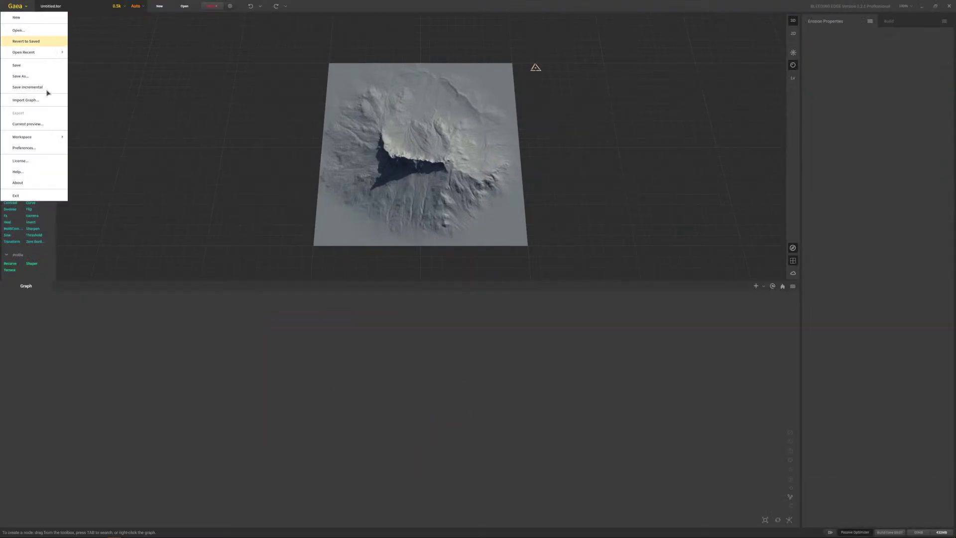
click(40, 182)
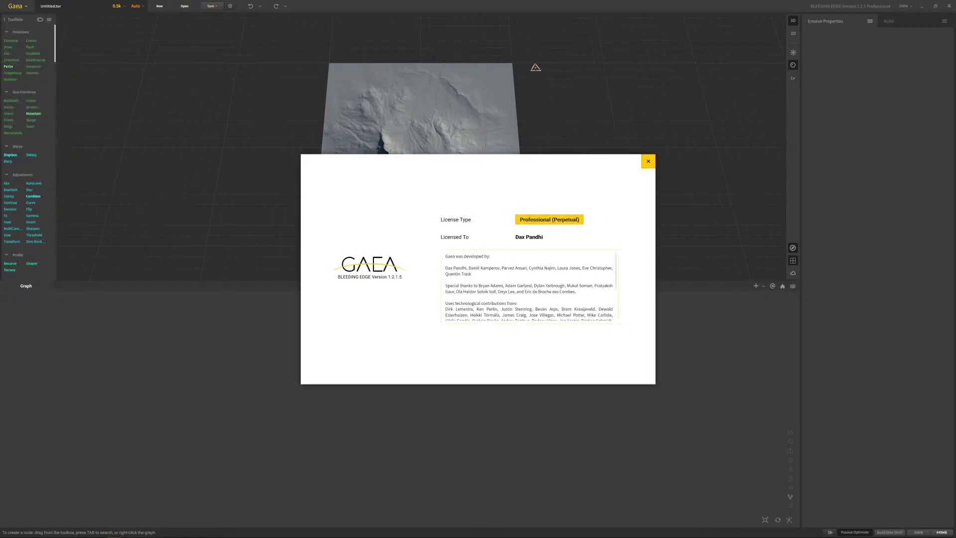
scroll(562, 255, down, 3)
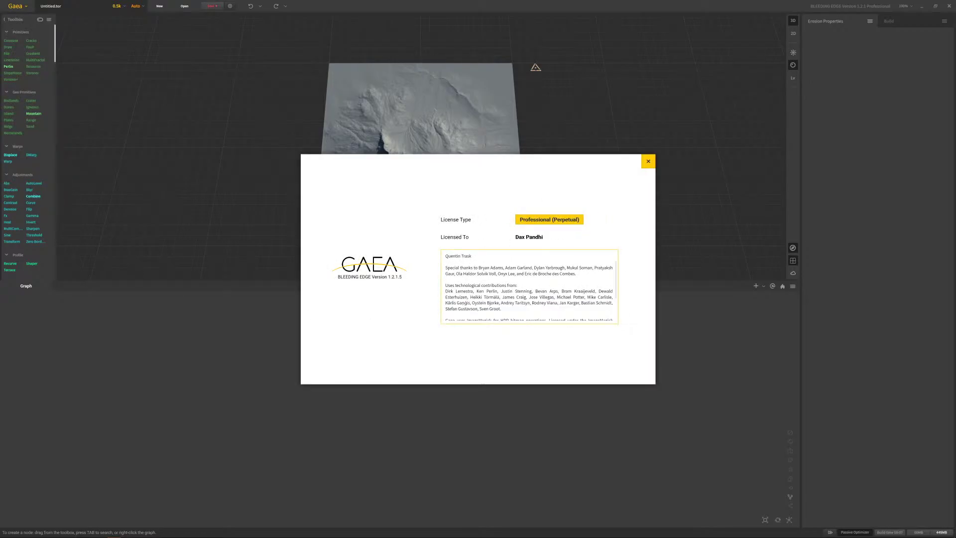
click(648, 161)
click(24, 9)
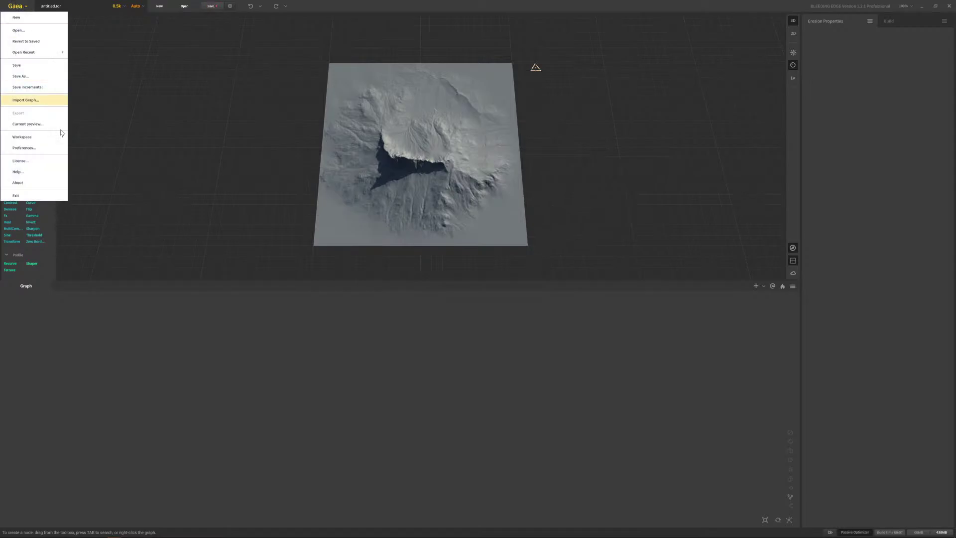
click(39, 183)
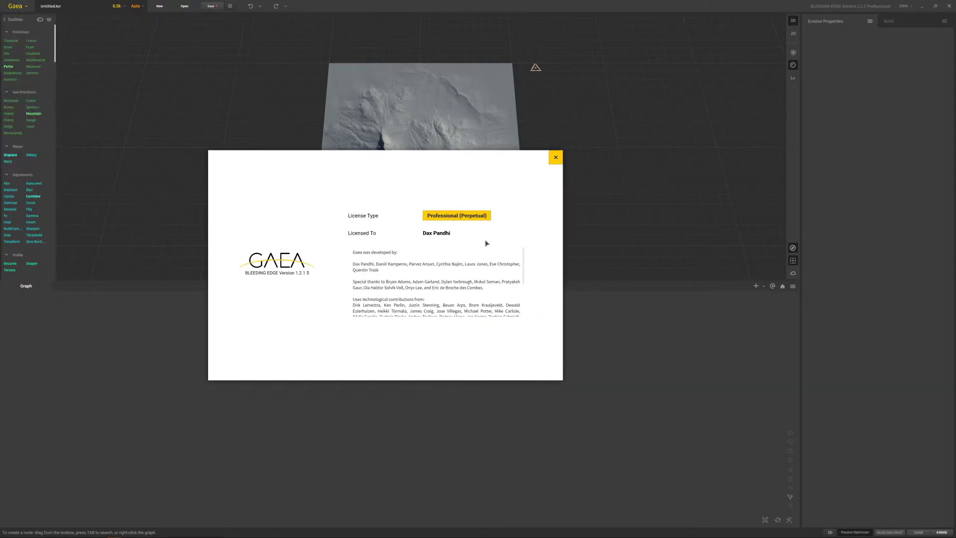
scroll(498, 279, down, 5)
scroll(518, 283, up, 5)
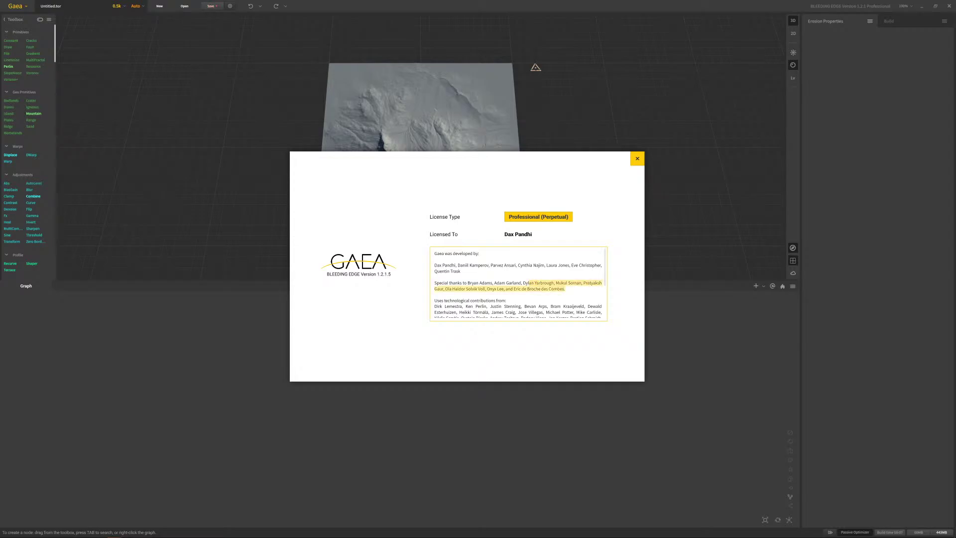
click(637, 158)
click(27, 7)
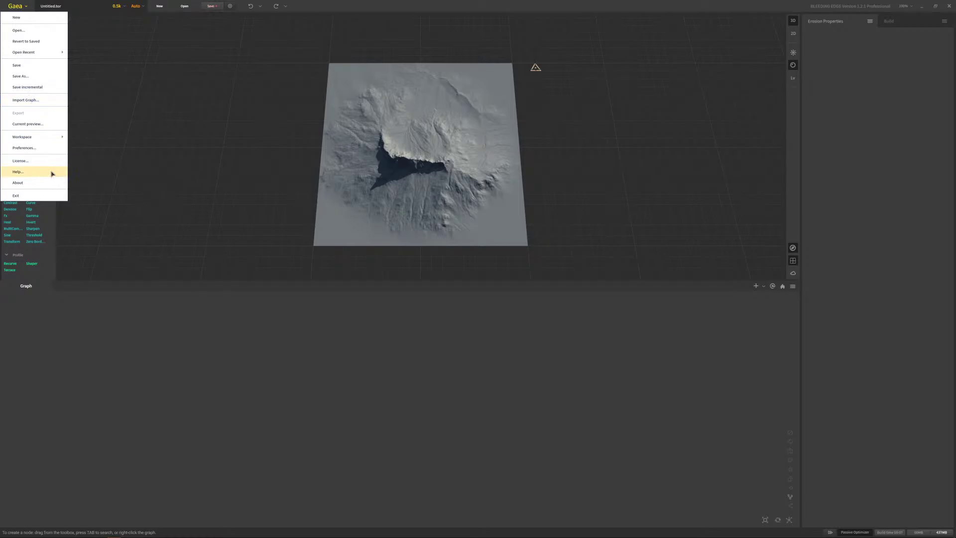
click(52, 162)
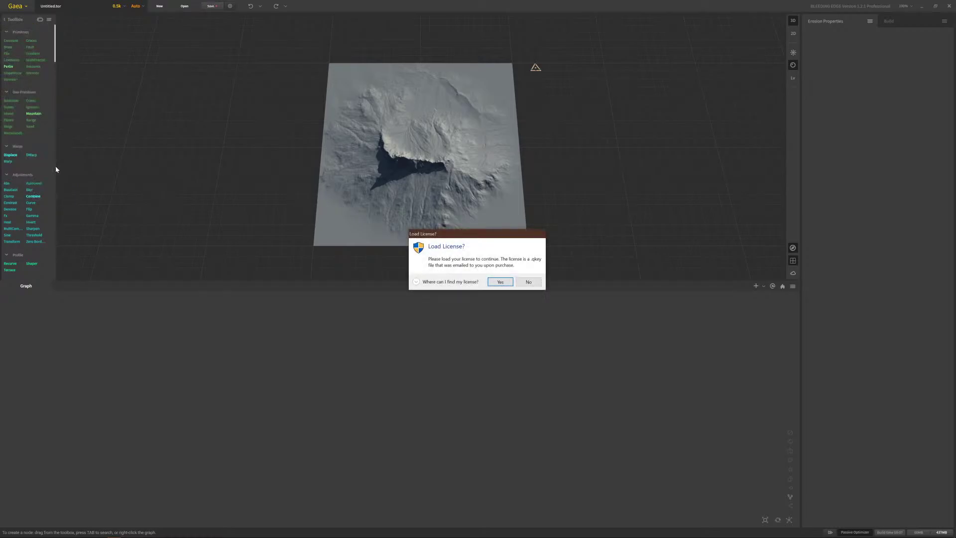
click(526, 282)
click(14, 7)
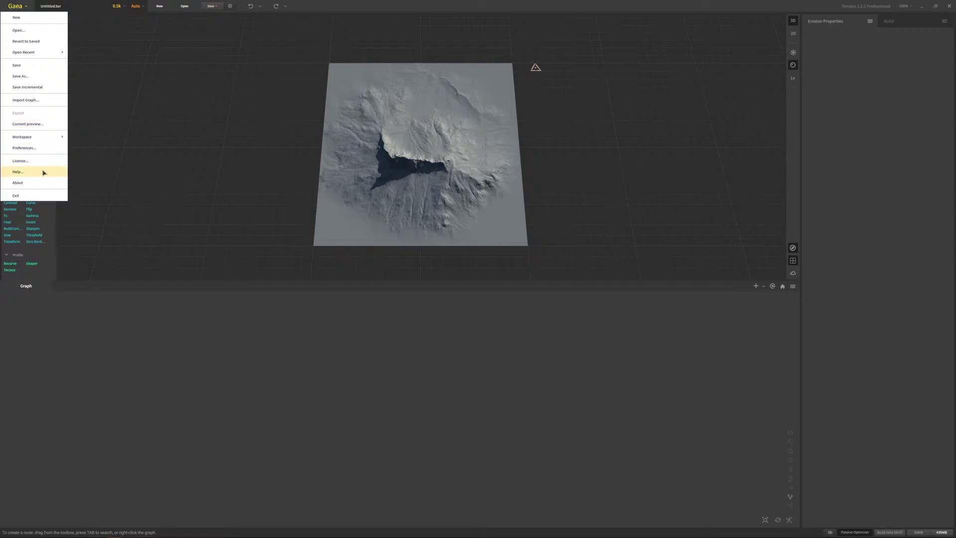
click(870, 11)
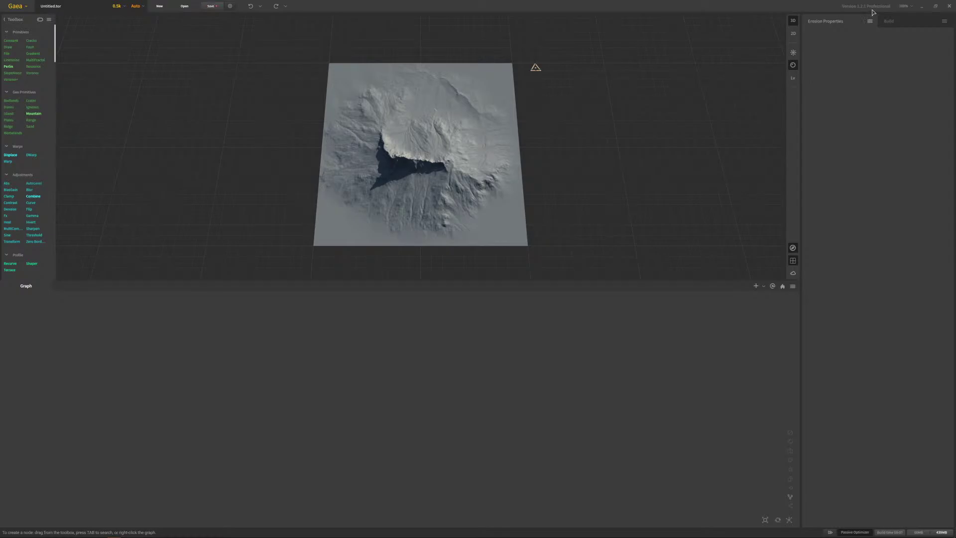
- Close Gaea, relaunch it, and start a new project
click(949, 5)
click(498, 282)
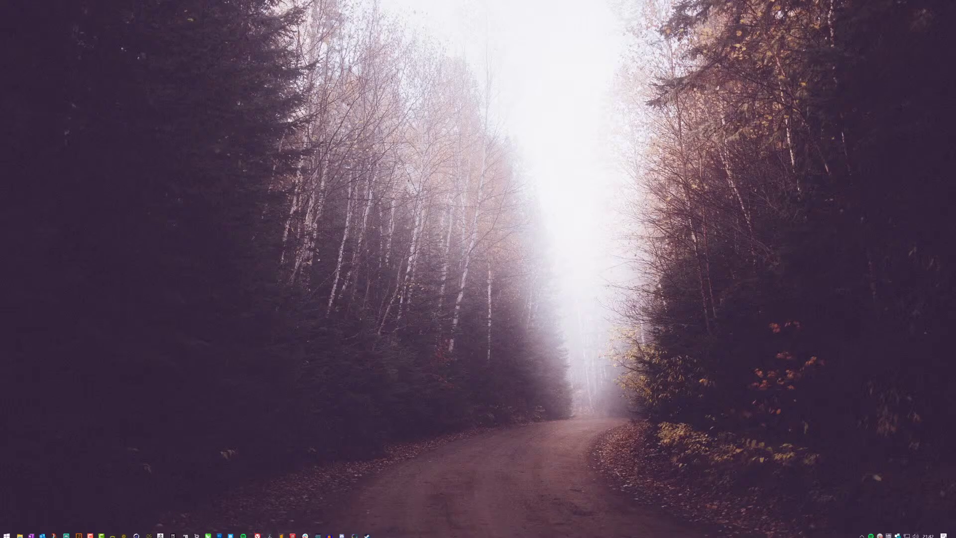
click(261, 533)
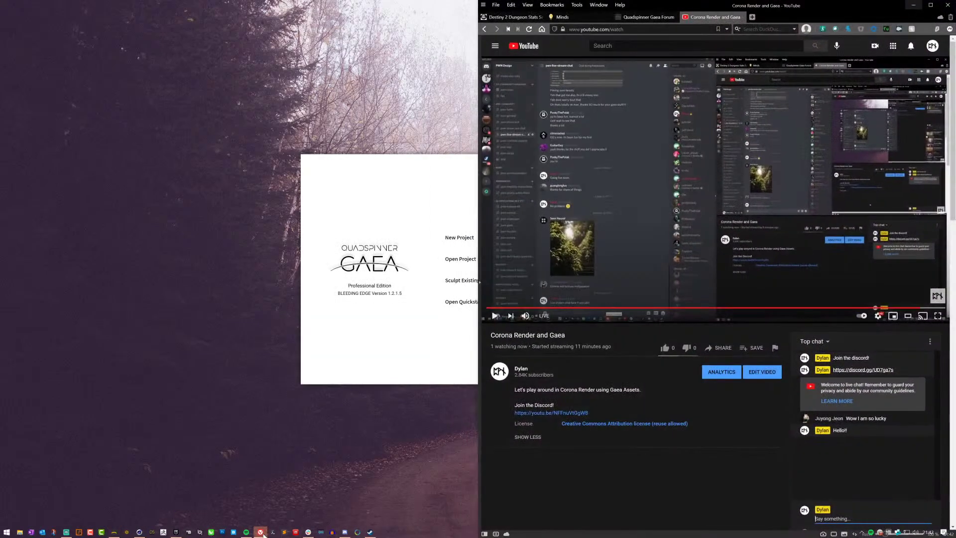
click(261, 533)
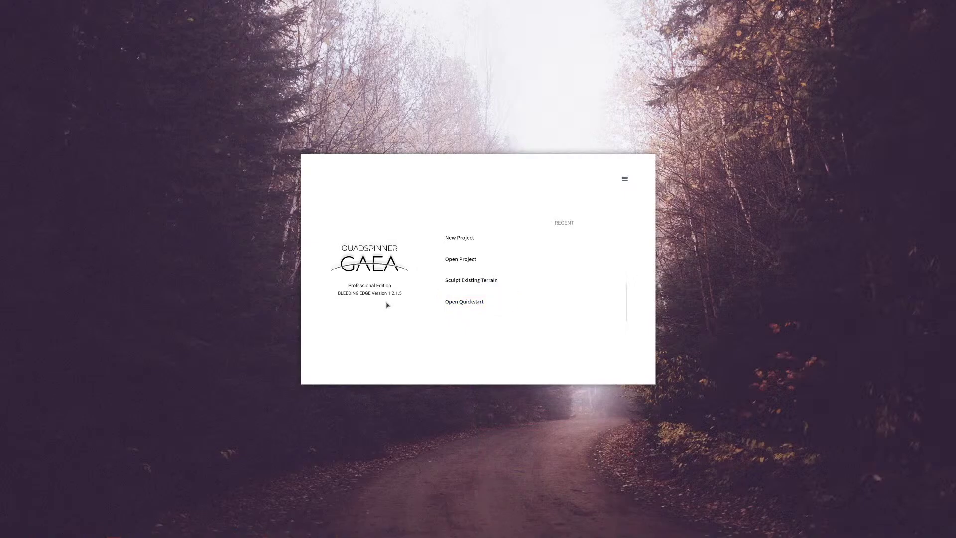
click(454, 238)
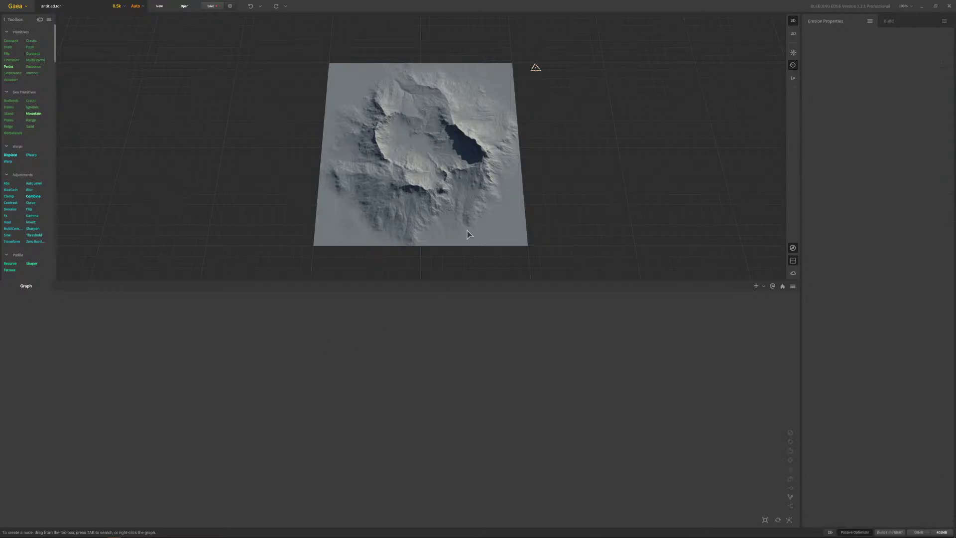
- Inspect the default terrain up close, and check the live stream's chat in the browser
drag(468, 172, 565, 199)
scroll(461, 175, up, 5)
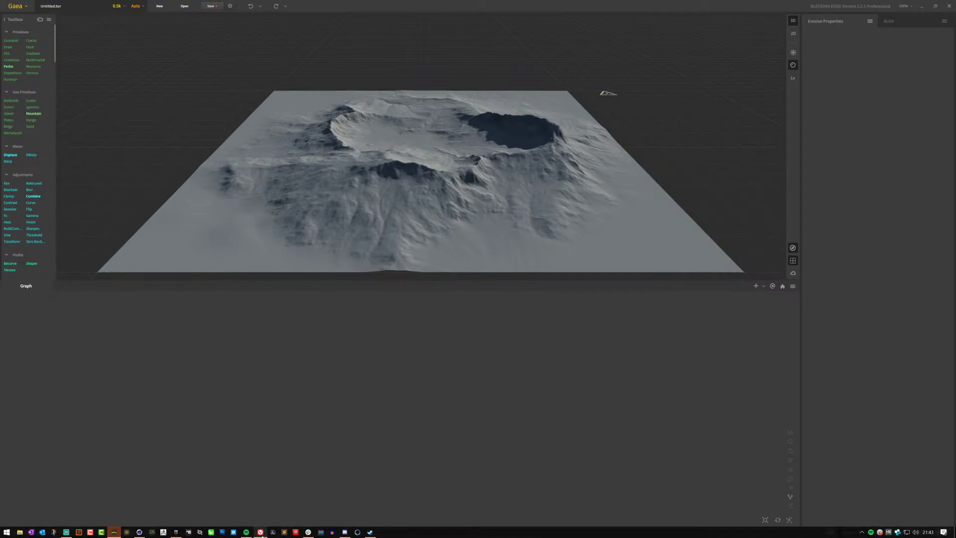
click(260, 532)
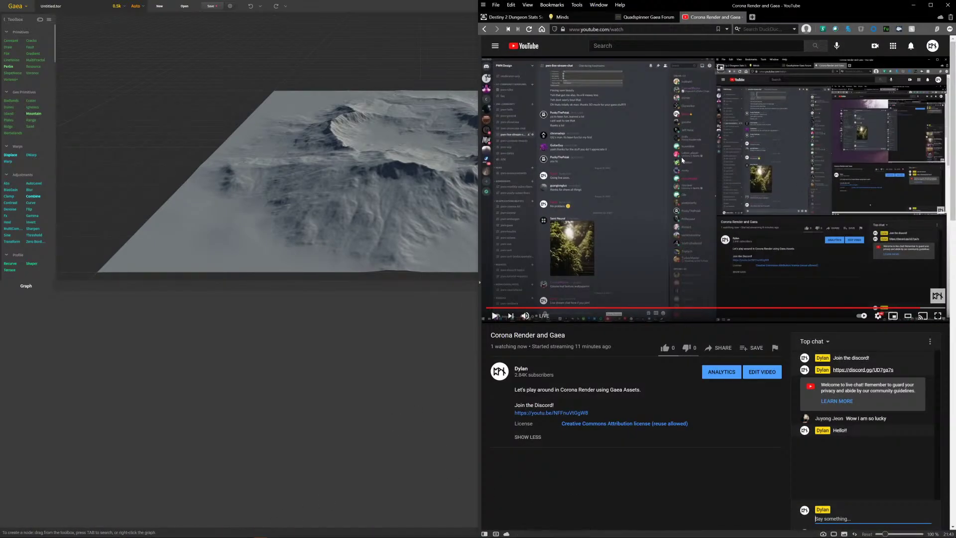
click(260, 531)
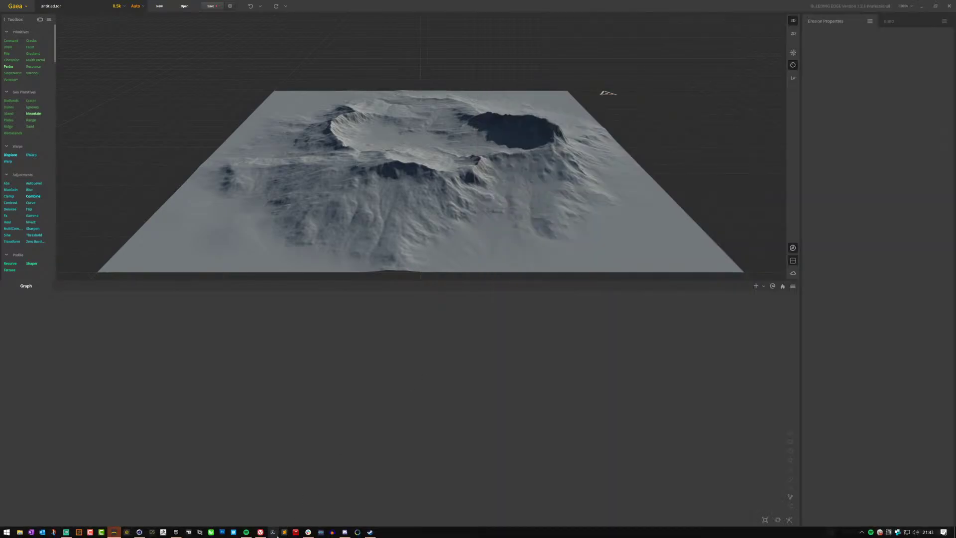
- Switch to Discord, view the streamer's profile card, set the account status to Online, and minimize Discord
click(345, 532)
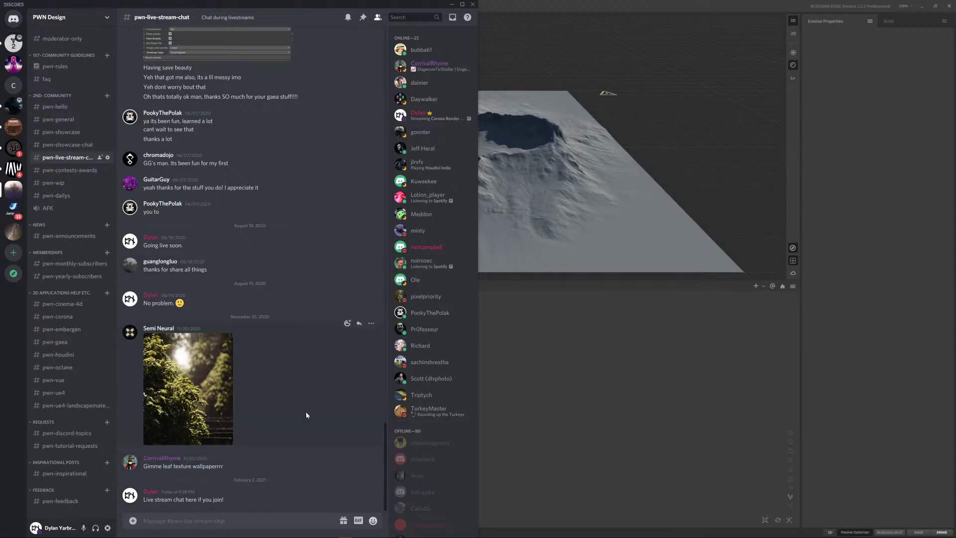
click(131, 496)
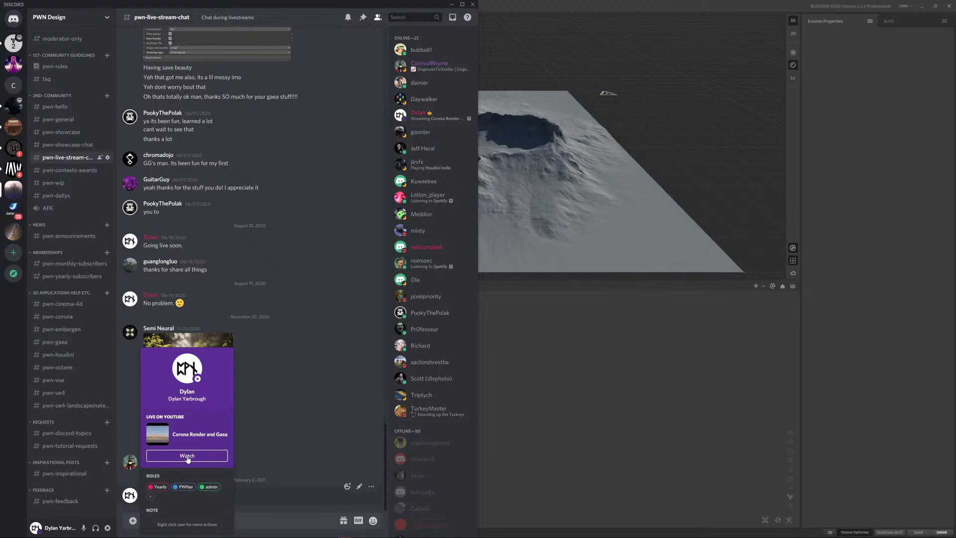
click(280, 426)
click(37, 529)
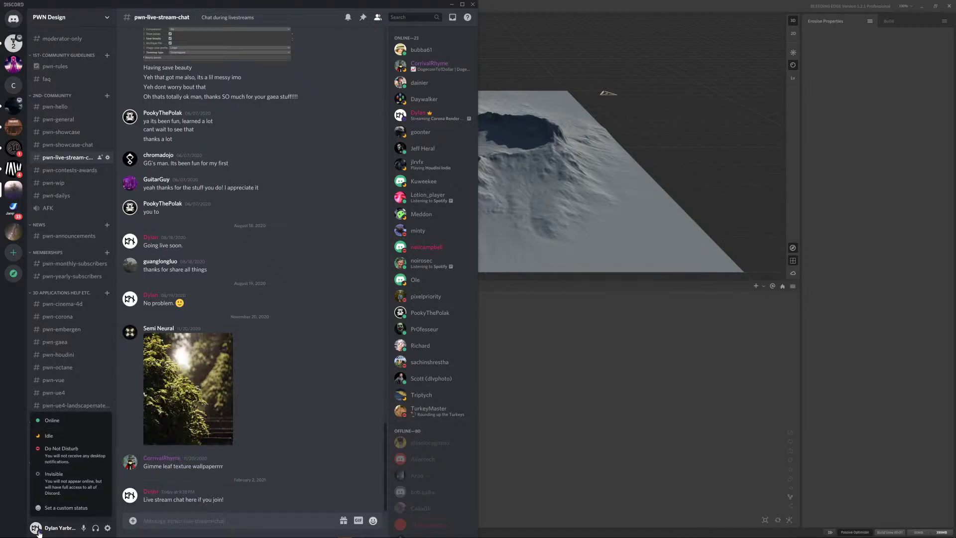
click(73, 423)
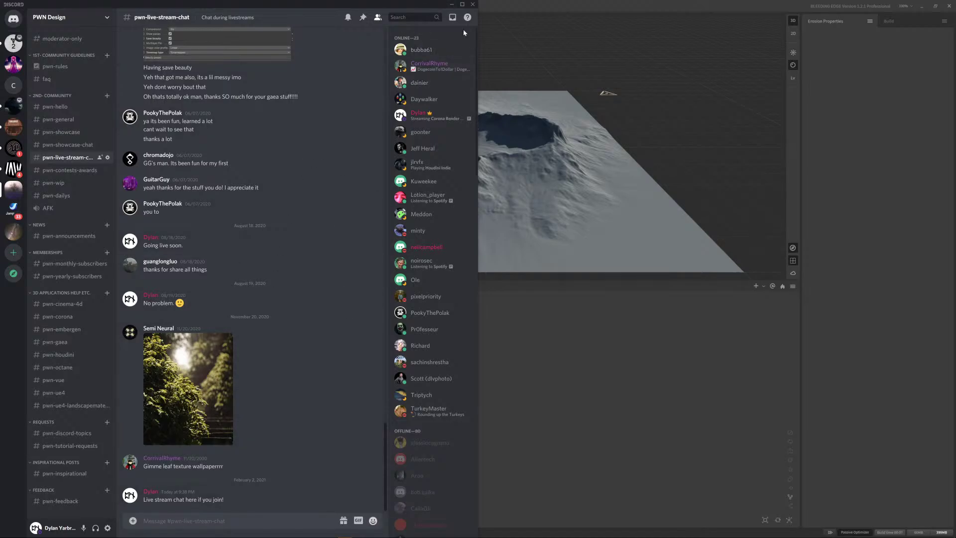
click(451, 4)
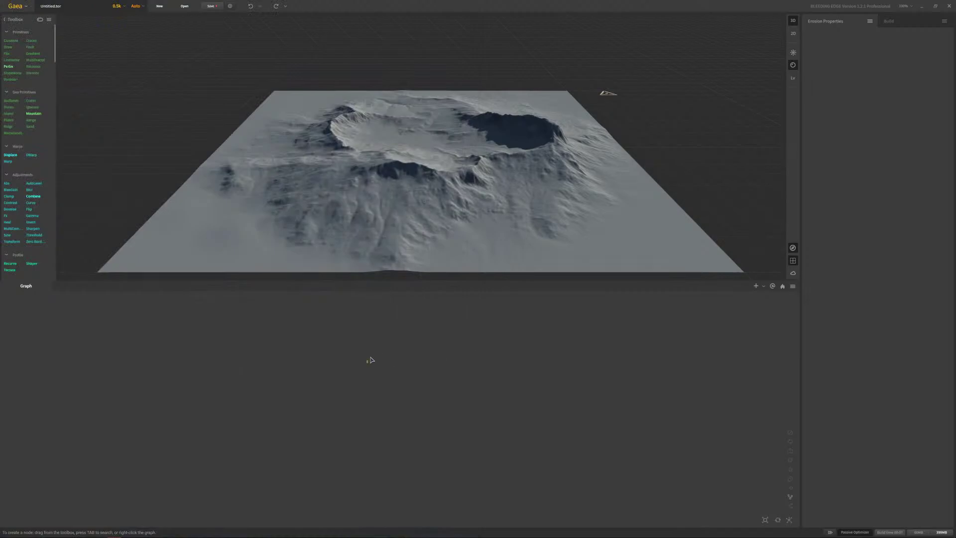
- Check the live stream page for new chat messages, and return to Gaea
mouse_move(370, 532)
click(260, 531)
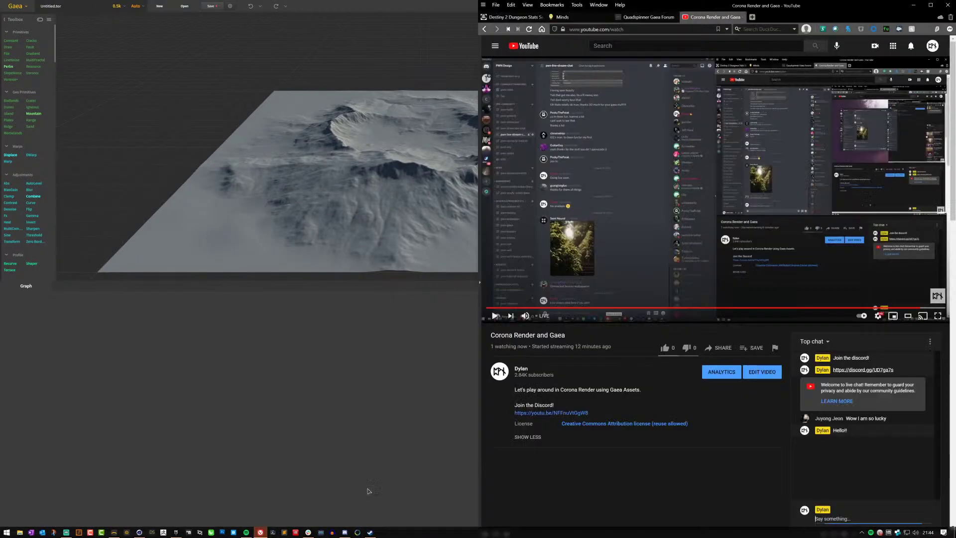
click(292, 376)
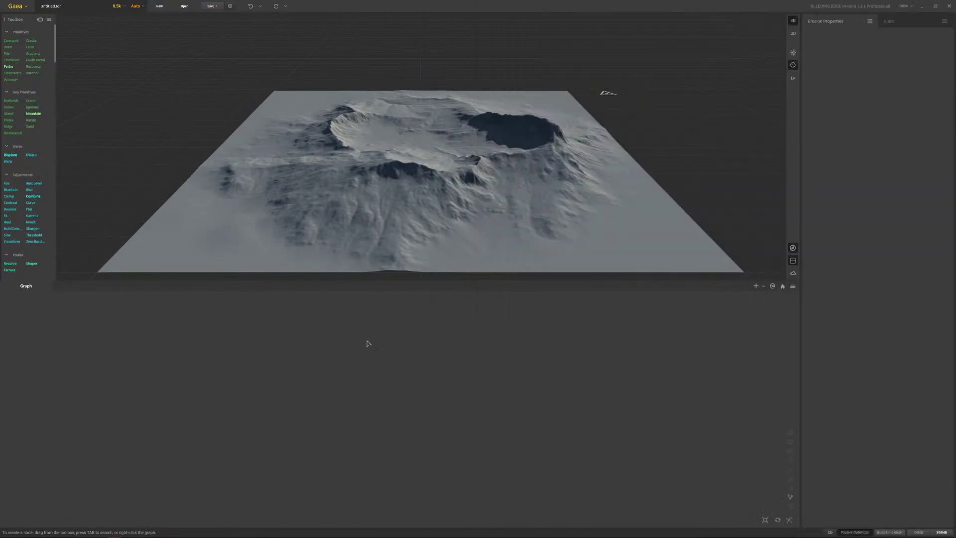
- Add two Gradient nodes to the empty graph, one below the other
mouse_move(518, 179)
mouse_down()
mouse_move(561, 106)
mouse_move(548, 194)
mouse_move(545, 133)
mouse_move(536, 177)
mouse_move(542, 191)
mouse_move(533, 155)
mouse_move(529, 168)
mouse_up()
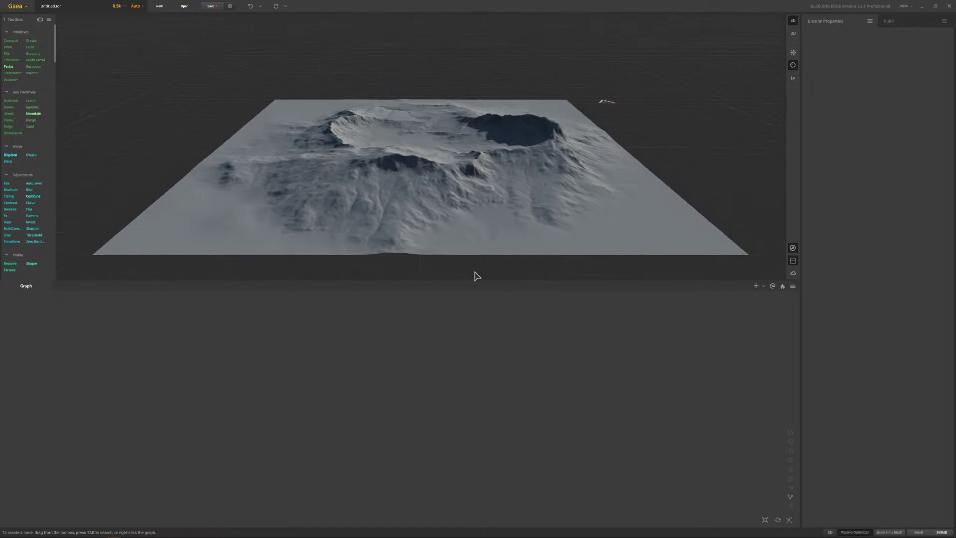
key(Tab)
click(408, 363)
drag(35, 55, 264, 371)
drag(33, 53, 292, 419)
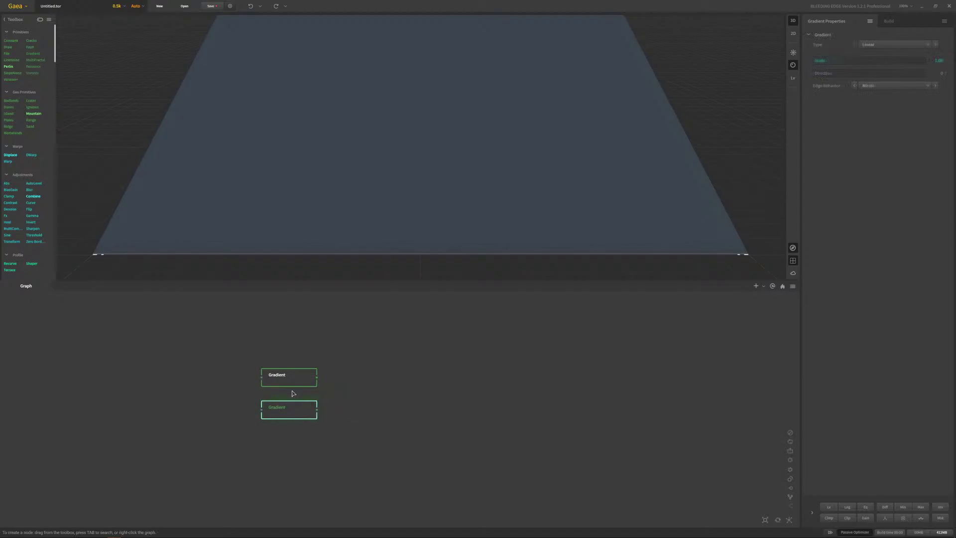
- Set the lower Gradient node's direction to 180°
drag(461, 118, 428, 139)
click(285, 413)
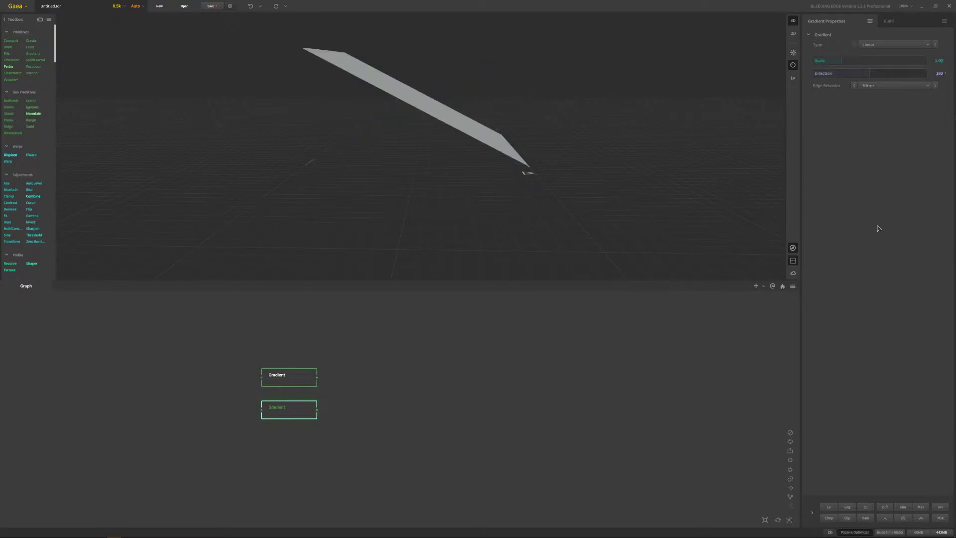
- Add a Combine node beside the Gradient nodes, and connect the upper Gradient's output to its input
right_click(429, 380)
text(com)
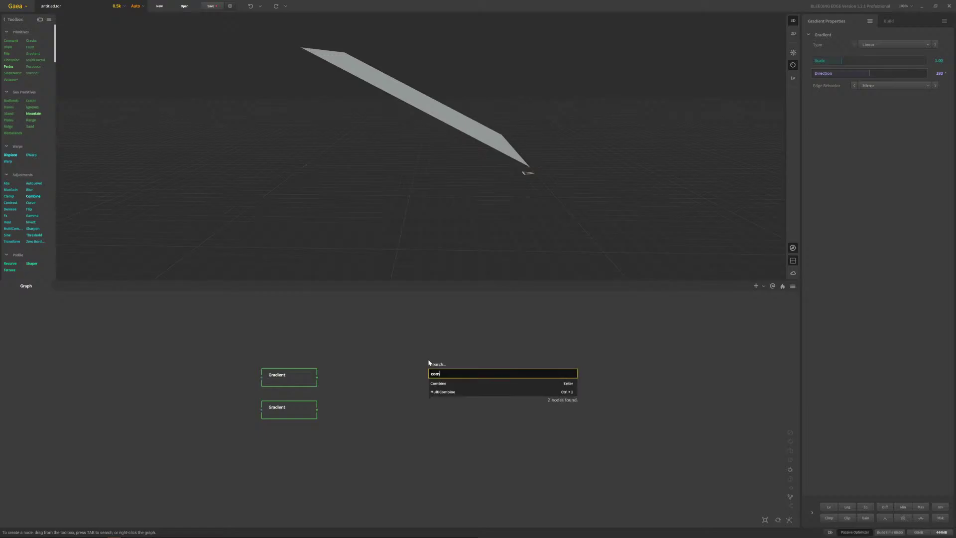
text(bine)
key(Return)
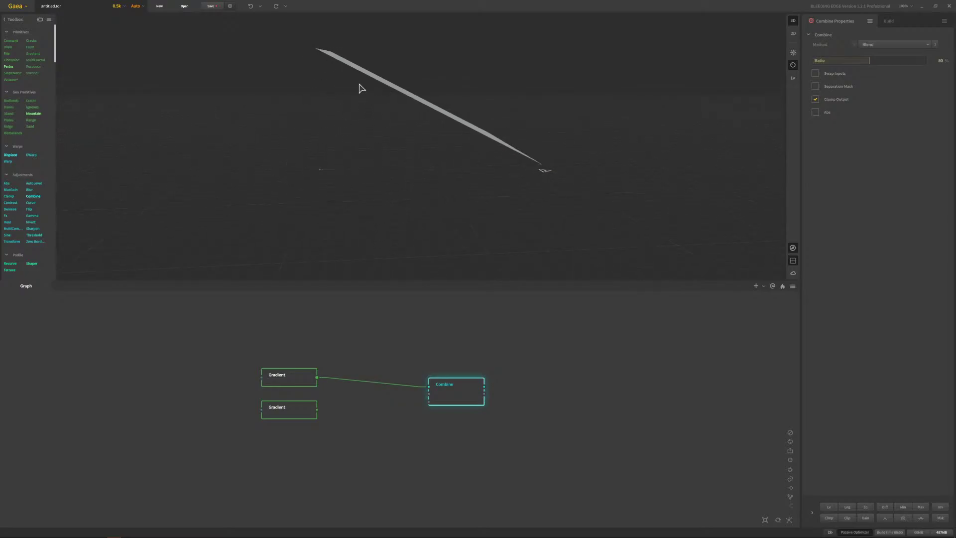
- Connect the lower Gradient's output to the Combine node's second input, and move Combine closer to the Gradient nodes
drag(317, 409, 394, 380)
drag(377, 98, 465, 120)
- Try the Combine node's Screen method with ratios of 65% and 45%
mouse_move(868, 60)
mouse_down()
mouse_move(896, 60)
mouse_move(853, 60)
mouse_move(886, 60)
mouse_up()
click(887, 45)
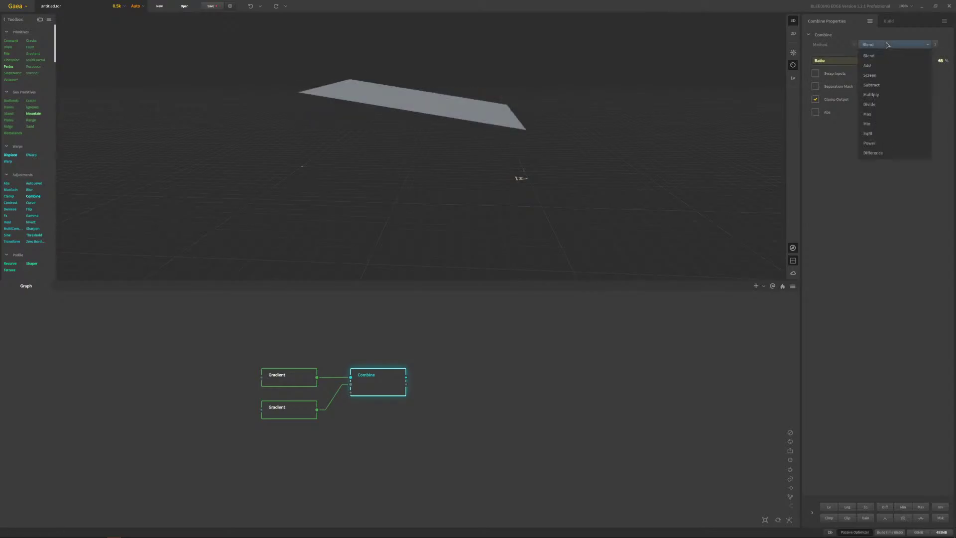
click(887, 44)
scroll(887, 45, down, 2)
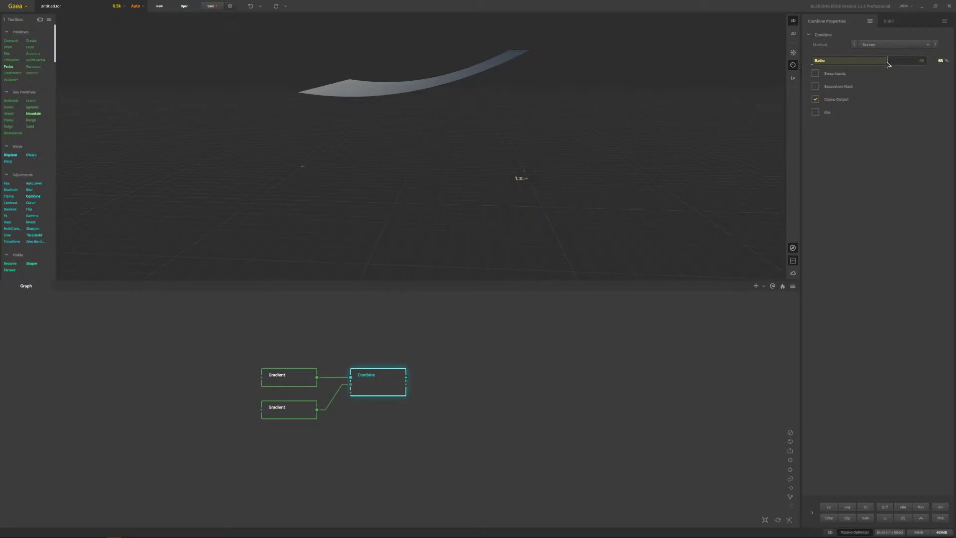
drag(888, 64, 864, 65)
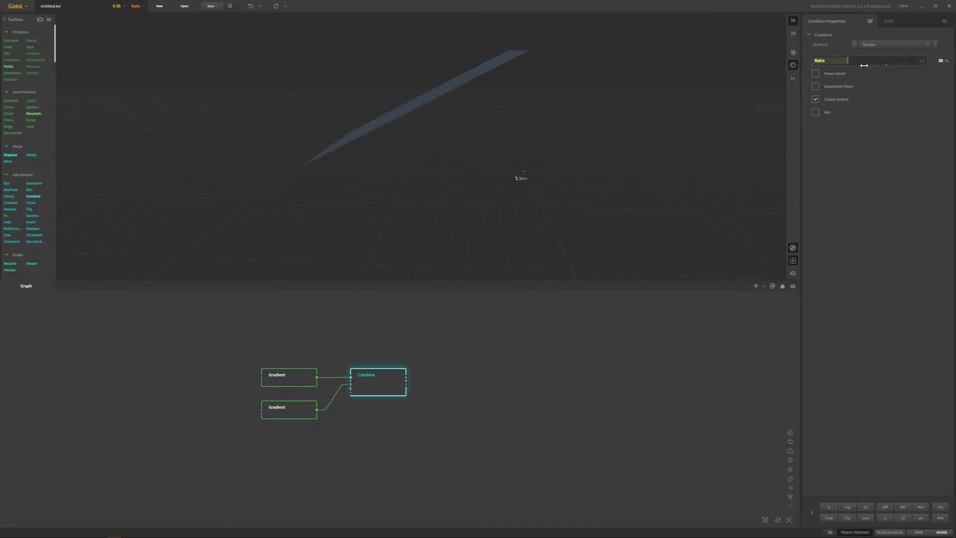
- Set the Combine node's method to Max and its ratio to 100%
click(881, 44)
click(886, 118)
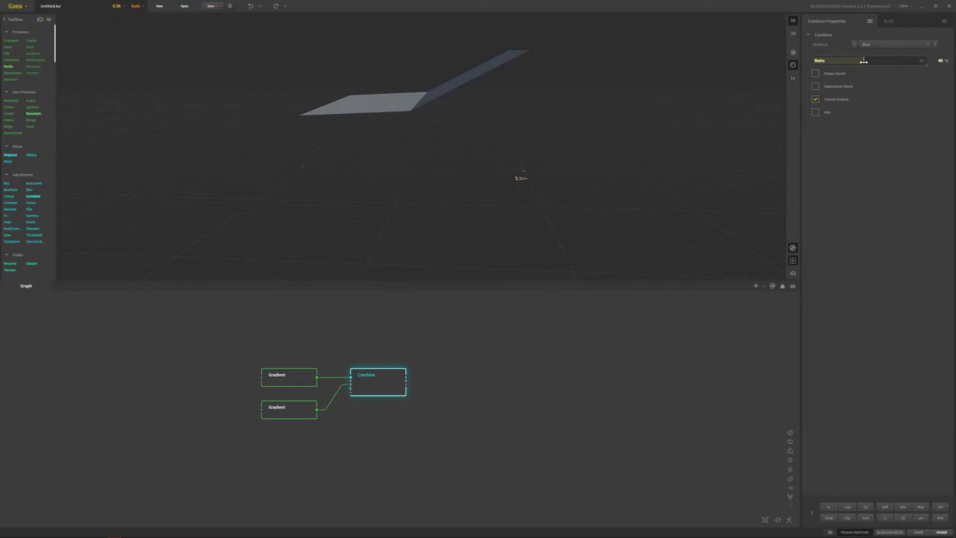
drag(864, 60, 926, 60)
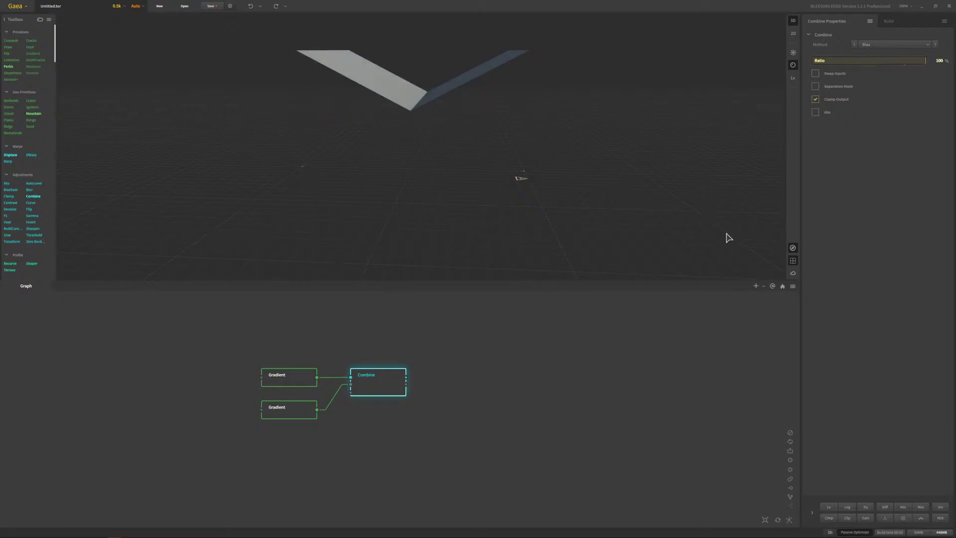
mouse_move(516, 111)
mouse_down()
mouse_move(512, 88)
mouse_move(517, 132)
mouse_move(521, 94)
mouse_move(516, 121)
mouse_up()
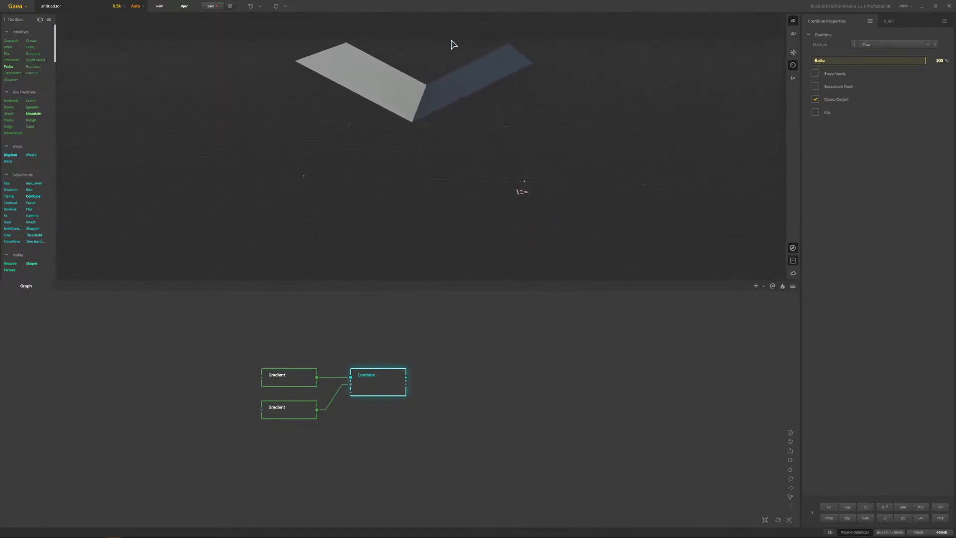
drag(453, 43, 430, 124)
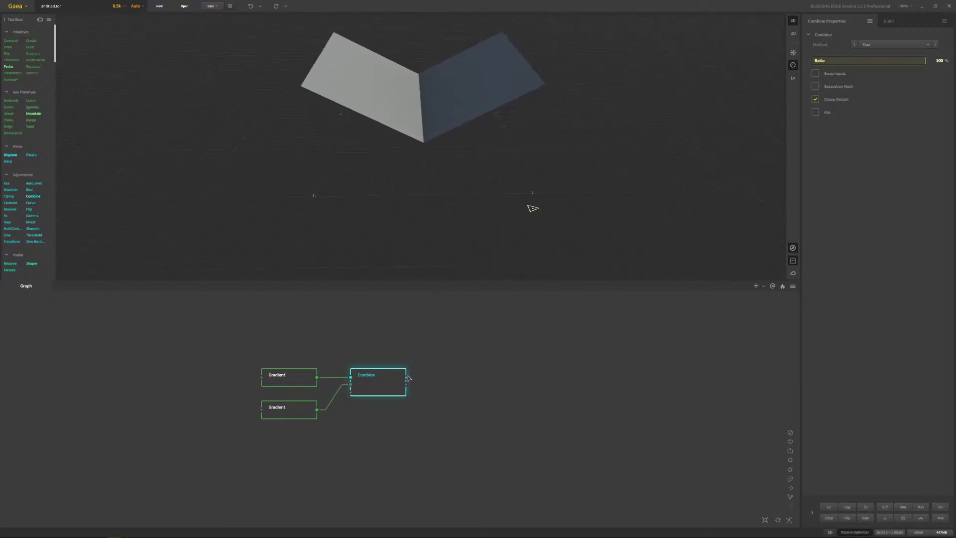
- Add an Invert node fed by the Combine output, align it with Combine, and inspect the inverted shape from several sides
drag(408, 379, 438, 381)
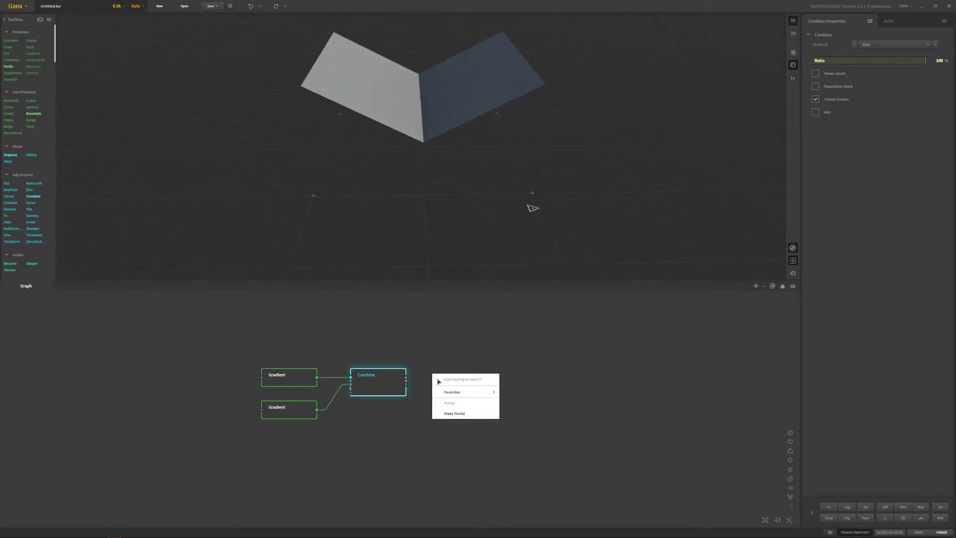
text(invert)
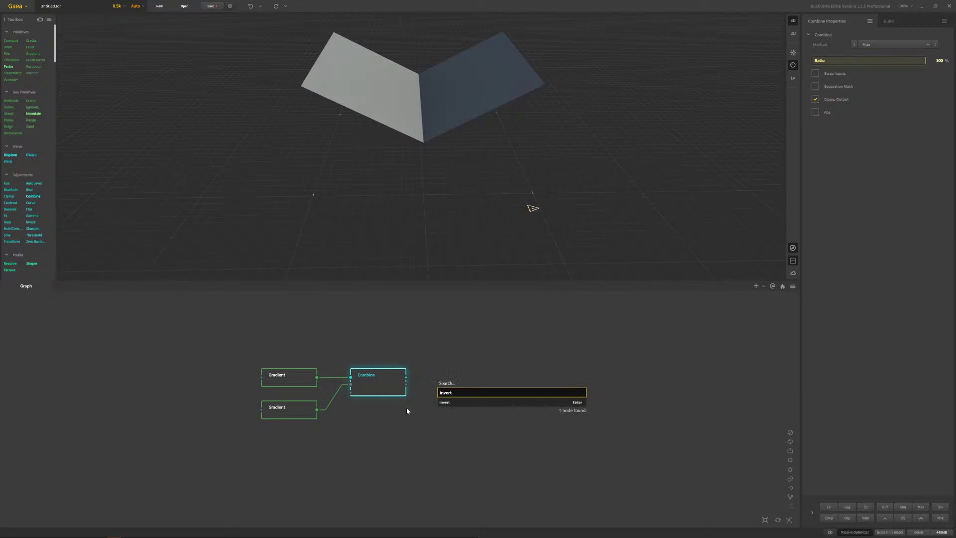
click(447, 402)
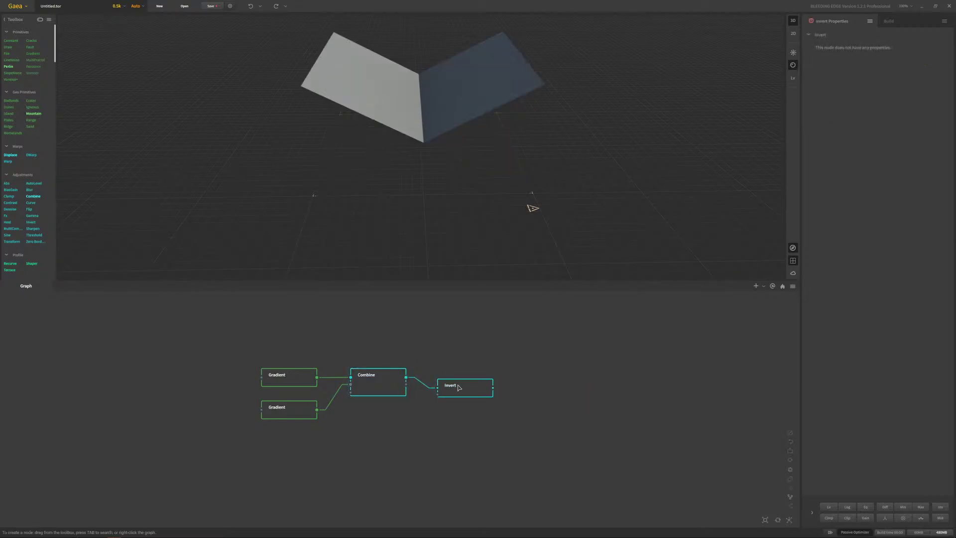
drag(458, 387, 453, 377)
click(391, 382)
click(470, 383)
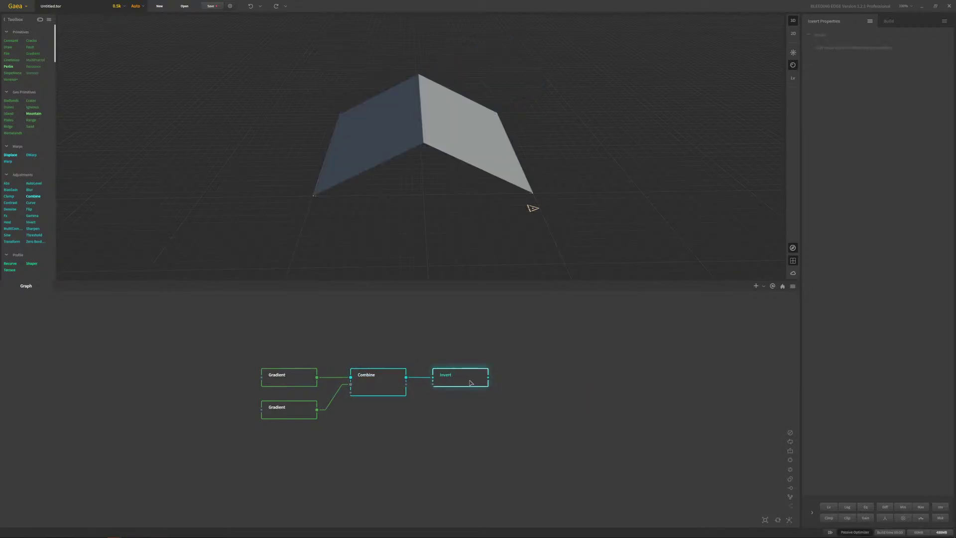
drag(533, 209, 523, 165)
drag(440, 147, 491, 108)
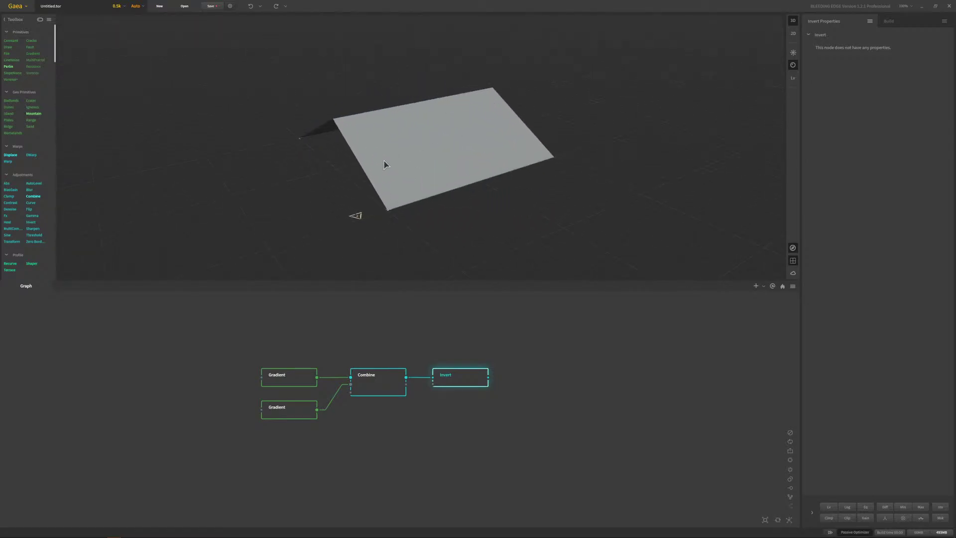
drag(384, 159, 420, 164)
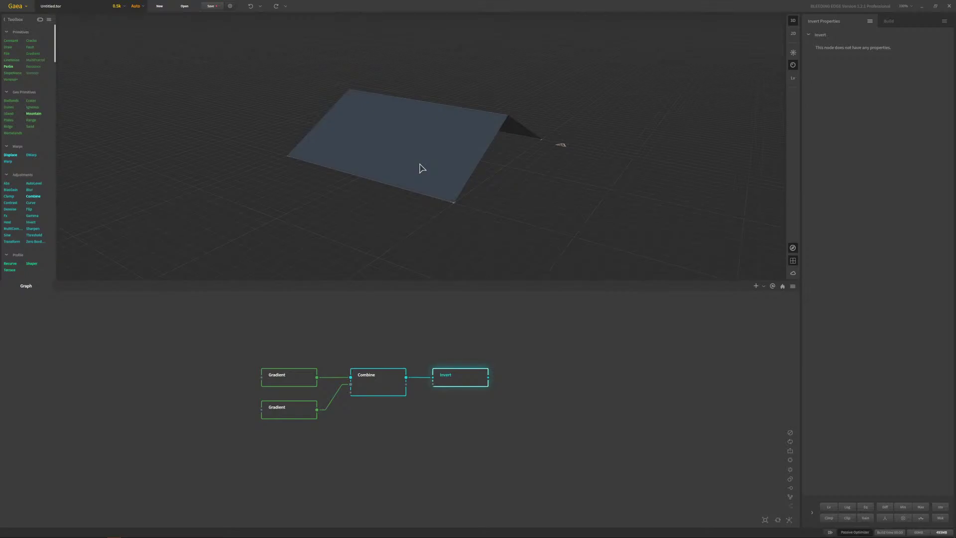
drag(420, 168, 402, 149)
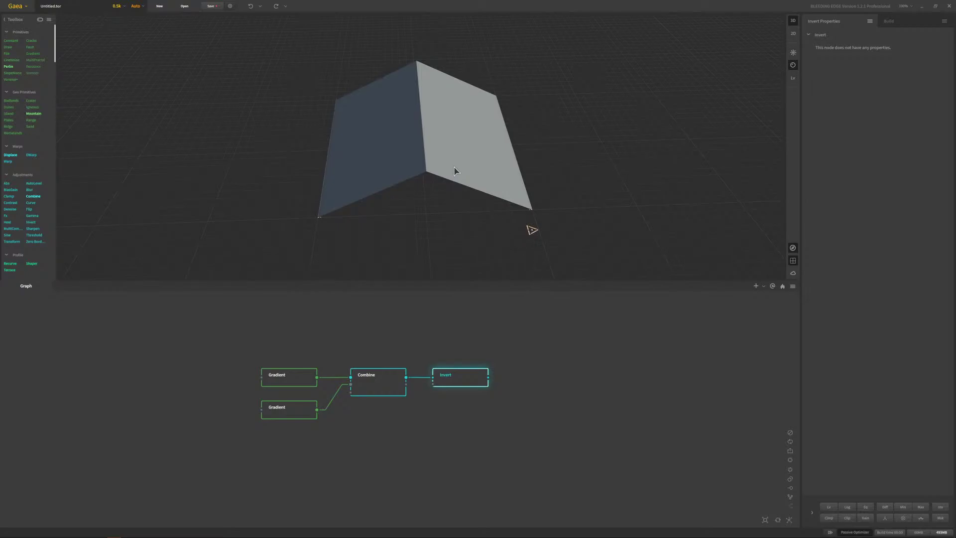
- Check the live stream page for new chat messages, and return to Gaea
mouse_move(383, 535)
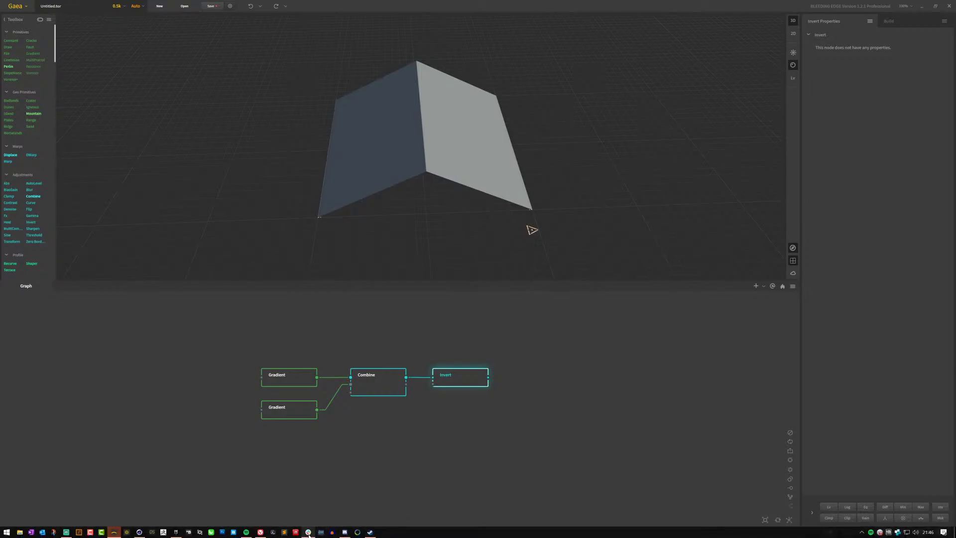
click(264, 534)
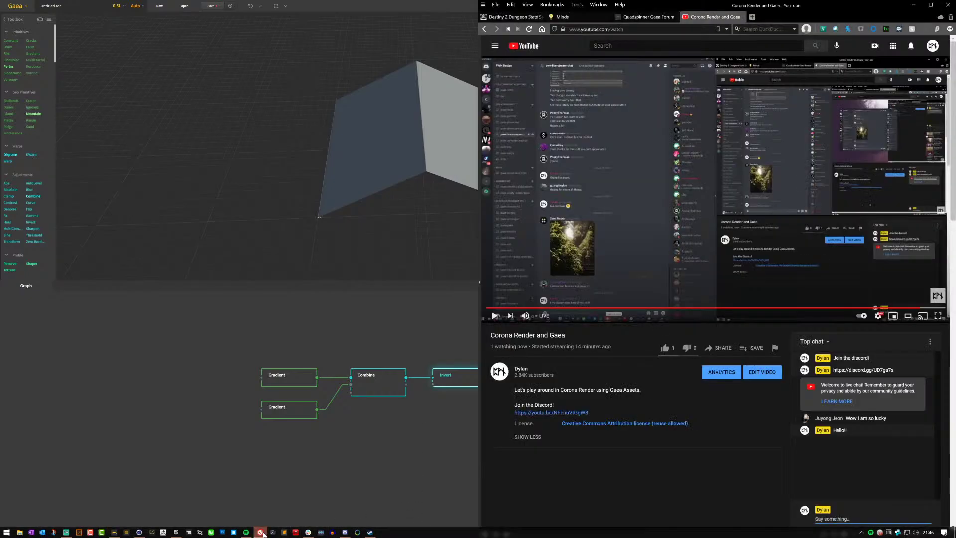
click(263, 533)
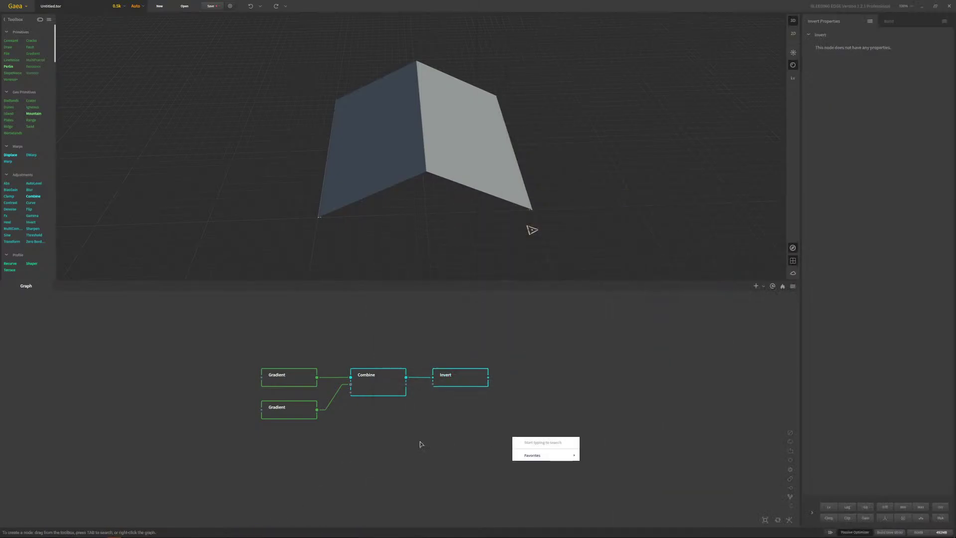
- Space the two Gradient nodes farther apart vertically, and move them together closer to the Combine node
drag(292, 409, 292, 405)
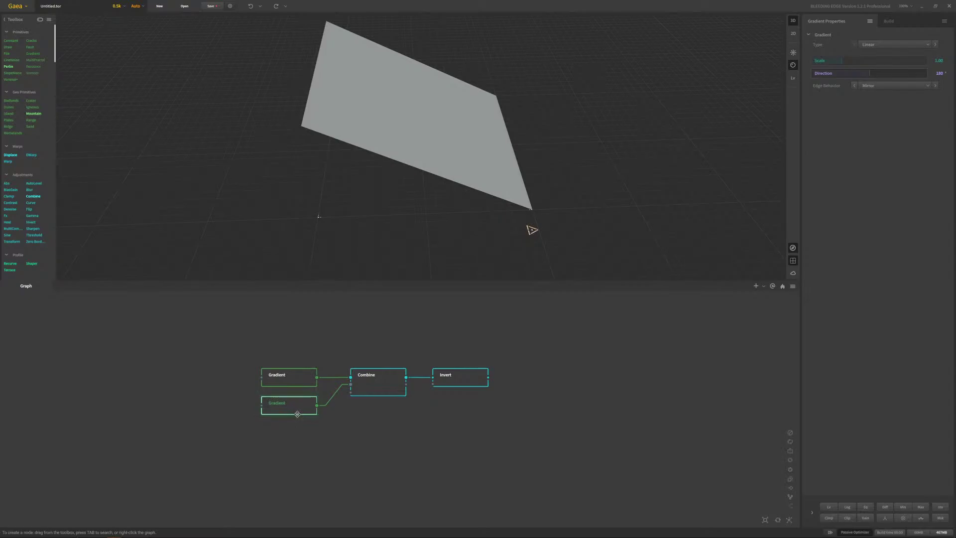
drag(286, 378, 286, 359)
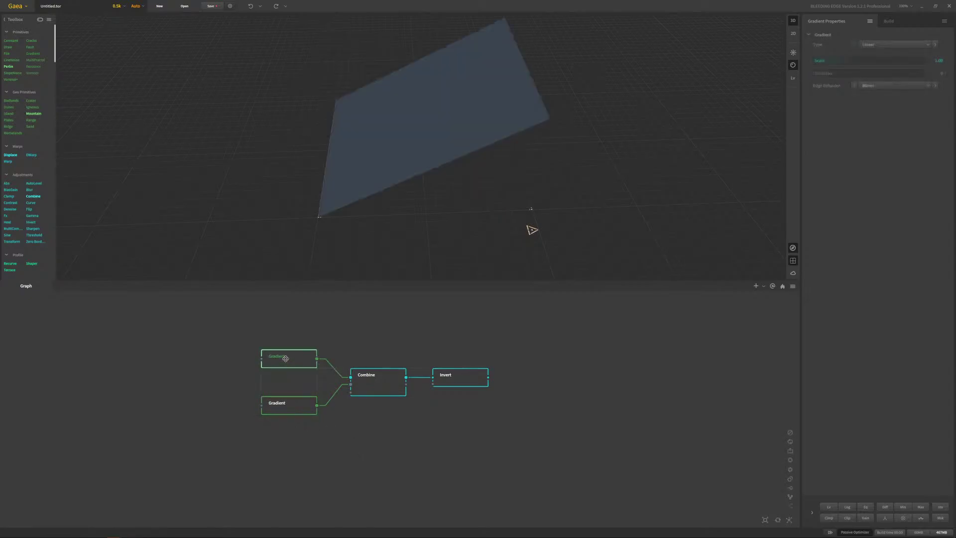
drag(276, 443, 296, 357)
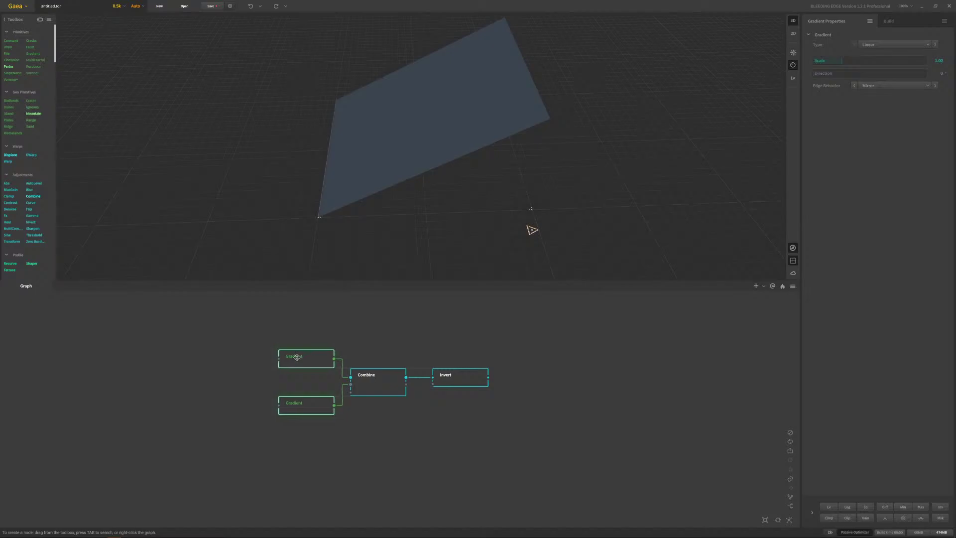
- Compare the terrain previews of the Combine and Invert nodes, and move Invert closer to Combine
click(395, 386)
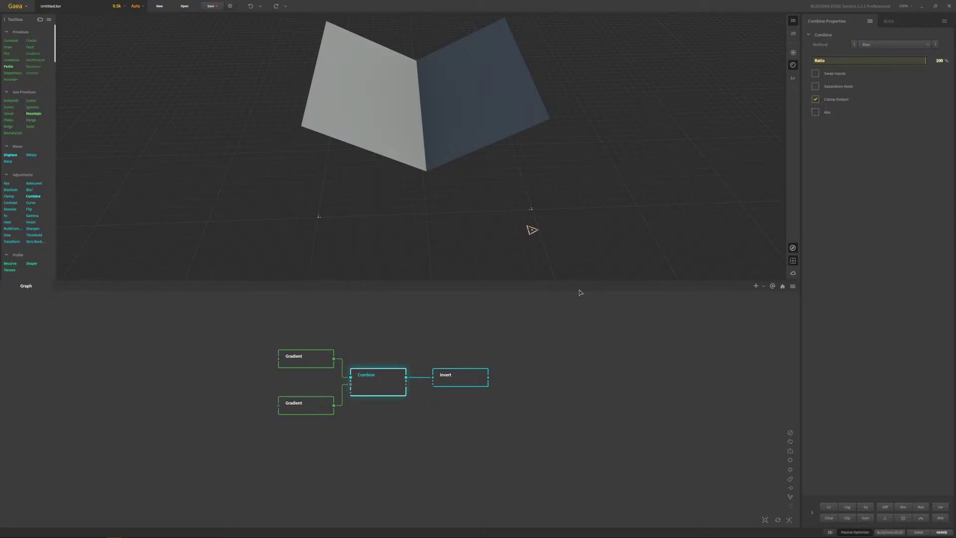
click(447, 379)
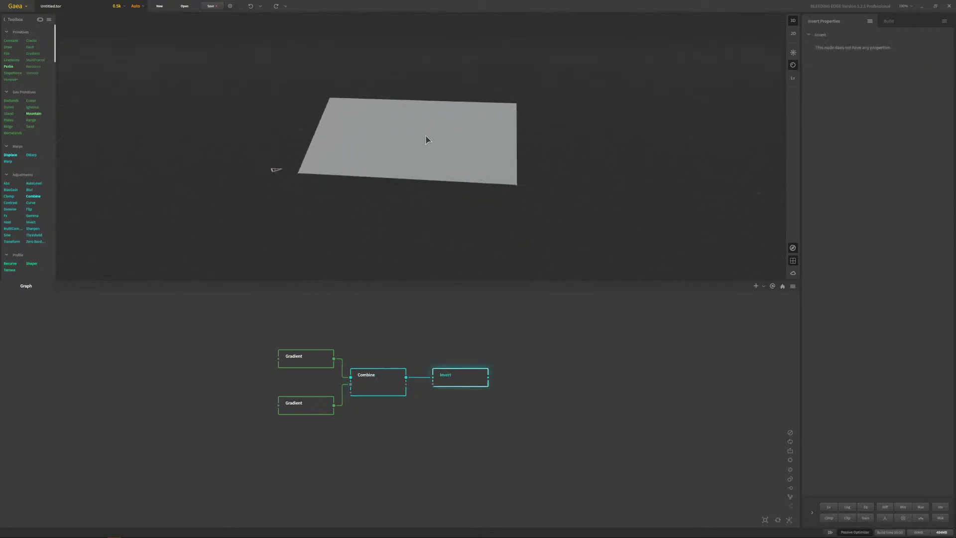
click(381, 383)
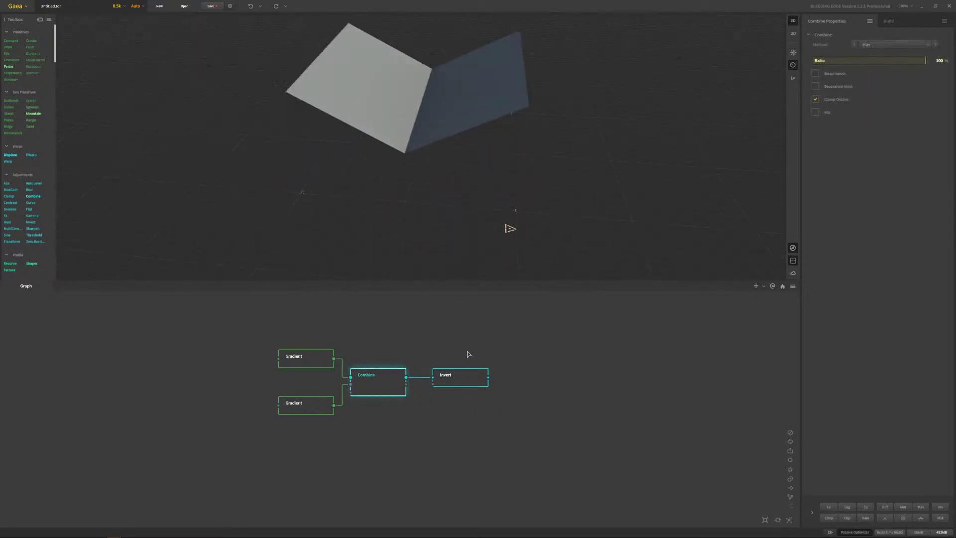
click(468, 376)
drag(468, 375, 458, 376)
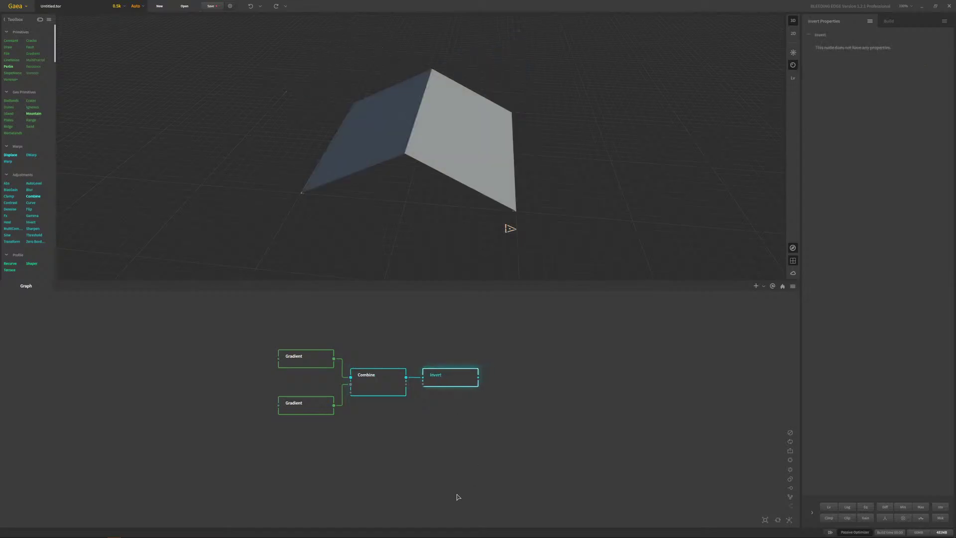
- Try the Eq modifier on the Invert node, and turn it off again
mouse_move(470, 173)
mouse_down()
mouse_move(506, 158)
mouse_move(471, 190)
mouse_up()
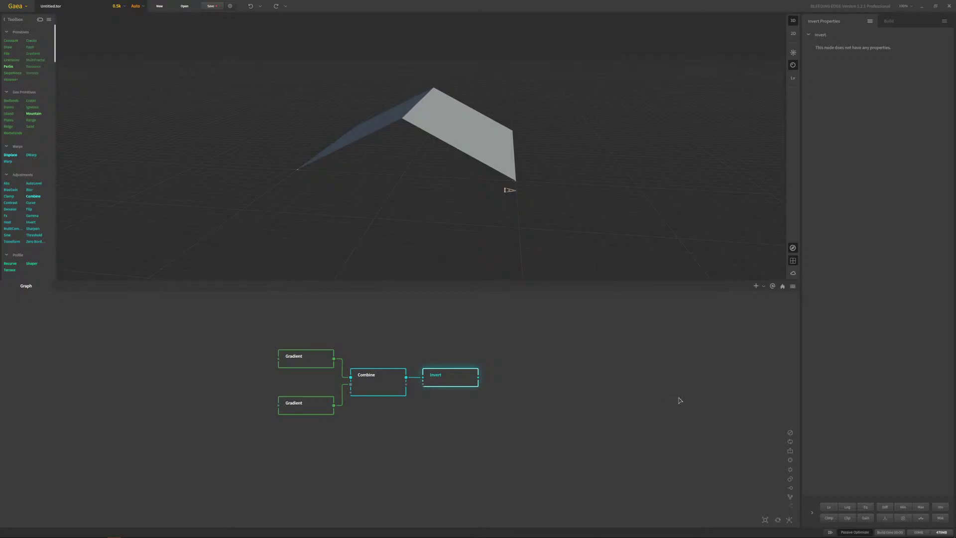
drag(463, 135, 431, 120)
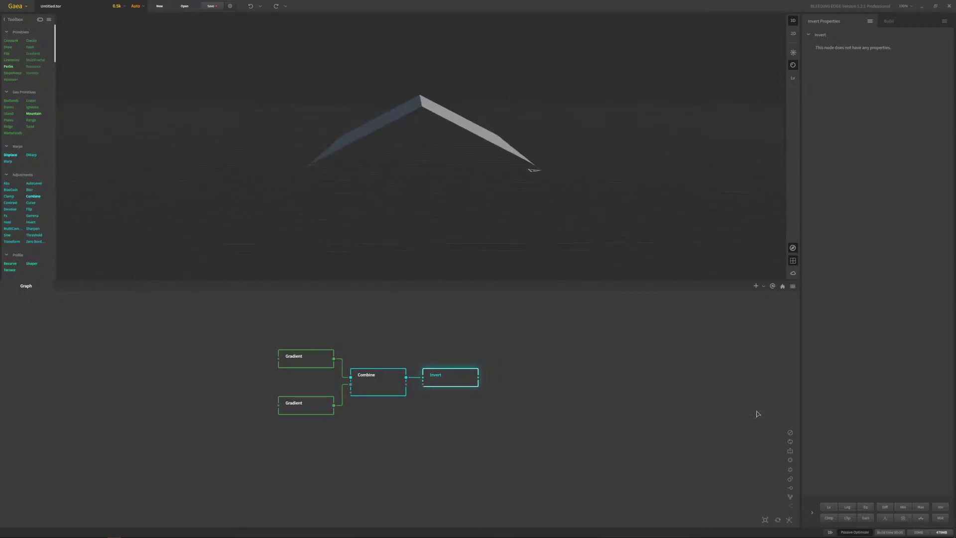
click(865, 507)
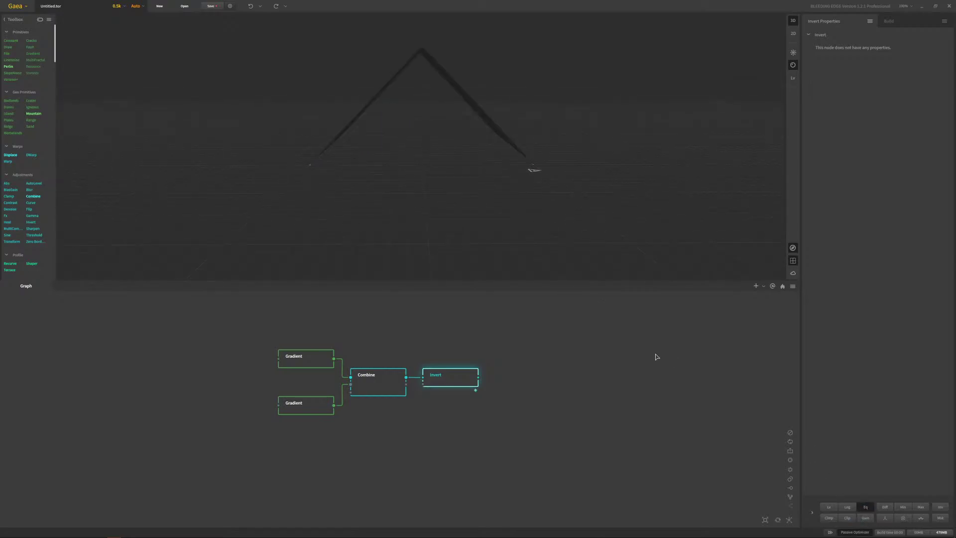
mouse_move(455, 182)
mouse_down()
mouse_move(471, 160)
mouse_move(416, 177)
mouse_move(440, 160)
mouse_move(473, 163)
mouse_move(453, 181)
mouse_up()
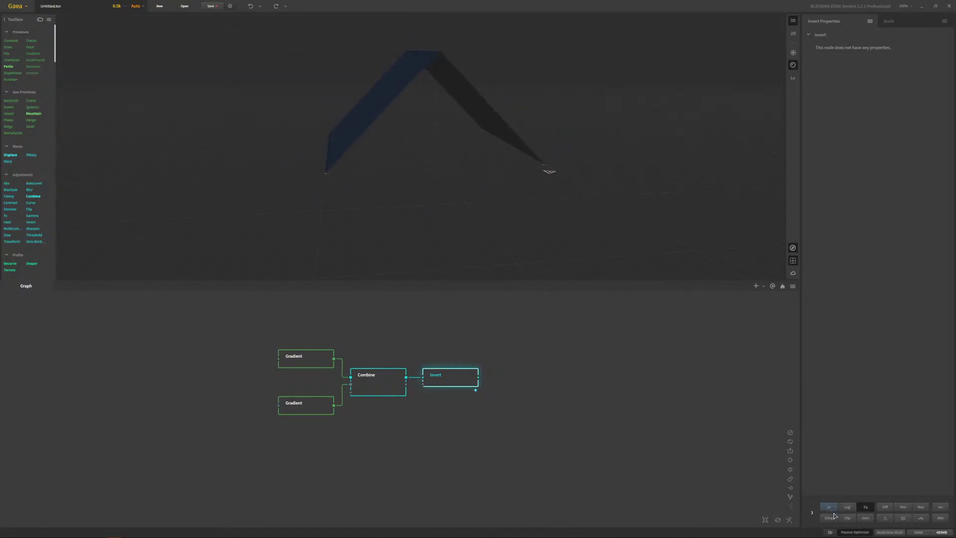
click(867, 508)
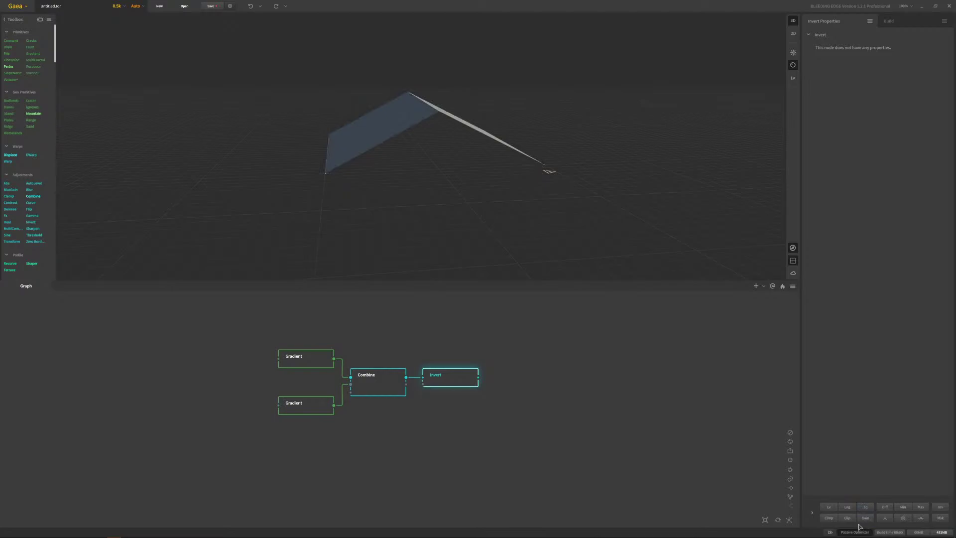
- Enable the Gain modifier on the Invert node, try a lower Bias and a higher Gain, and reset both to 0%
click(868, 521)
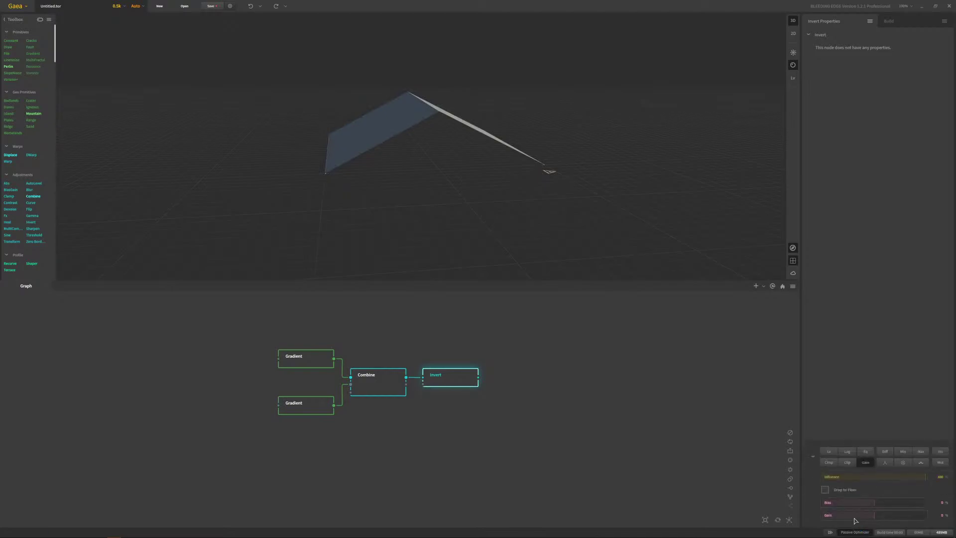
mouse_move(875, 505)
mouse_down()
mouse_move(898, 502)
mouse_move(860, 503)
mouse_up()
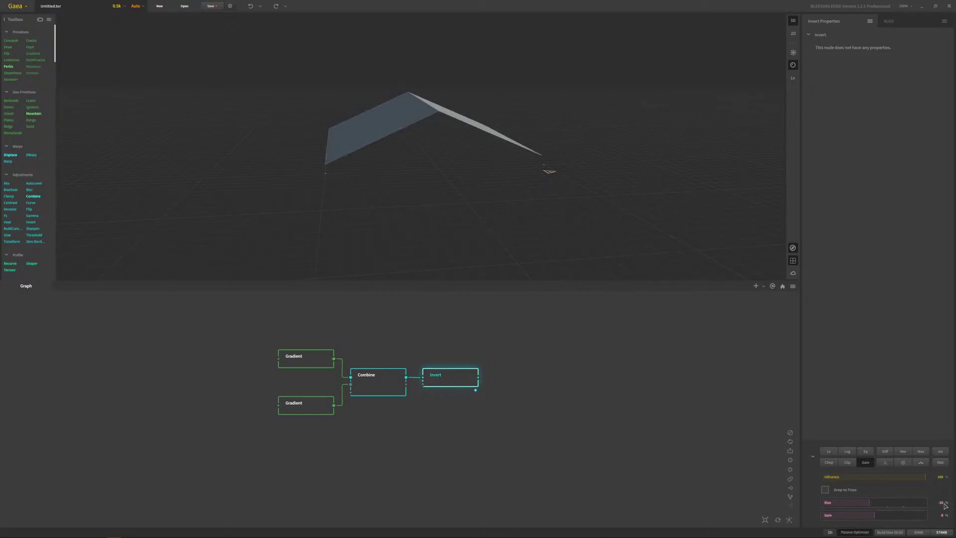
click(892, 515)
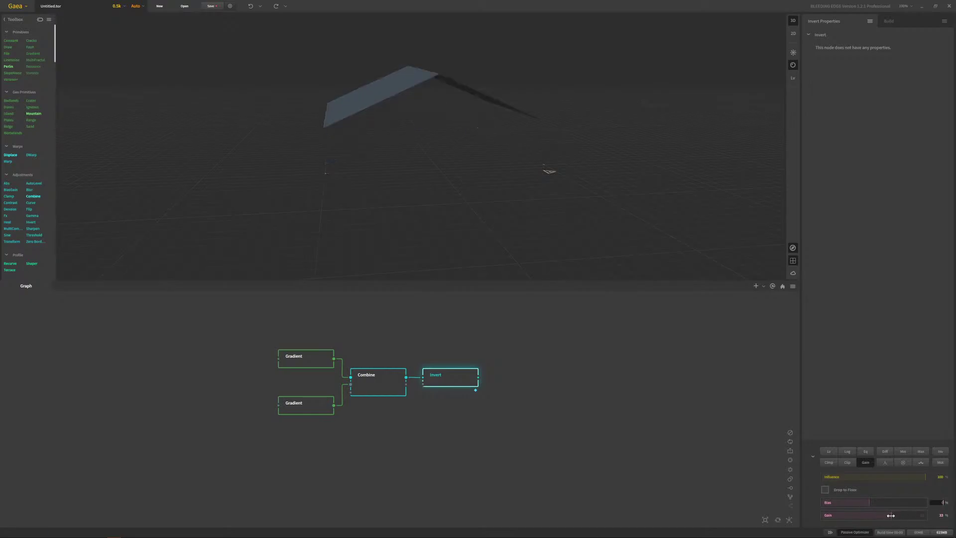
mouse_move(890, 515)
mouse_down()
mouse_move(922, 515)
mouse_move(828, 516)
mouse_move(904, 514)
mouse_move(874, 512)
mouse_up()
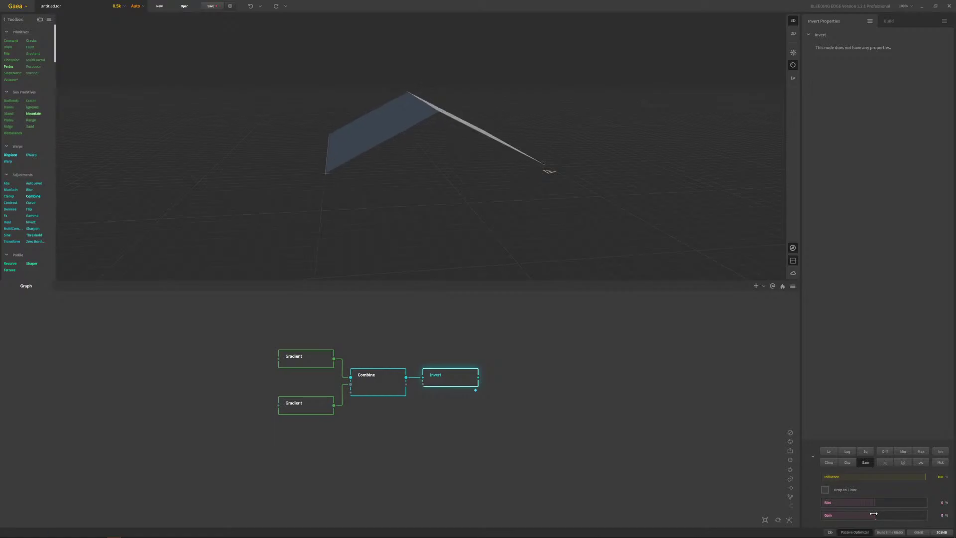
drag(601, 273, 463, 214)
scroll(465, 188, up, 4)
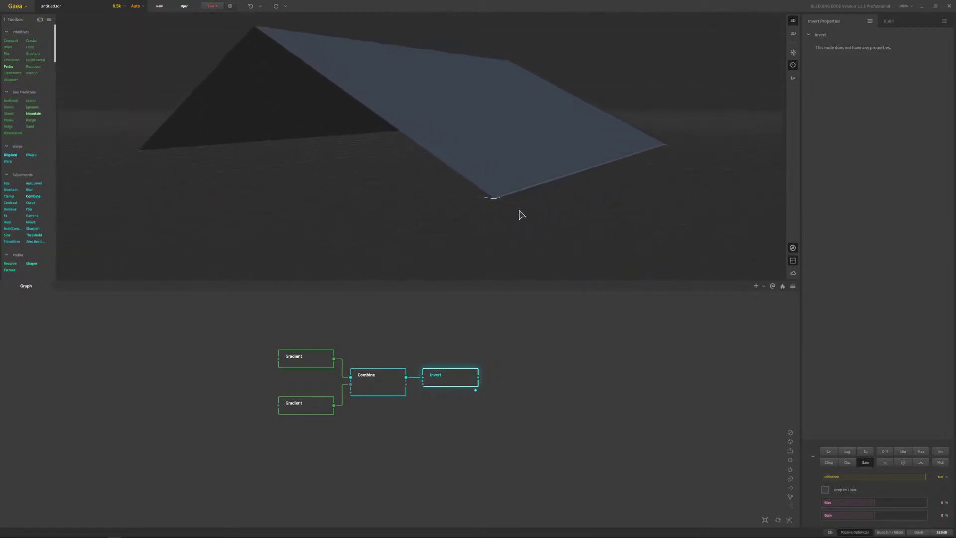
scroll(522, 214, up, 4)
scroll(525, 217, down, 4)
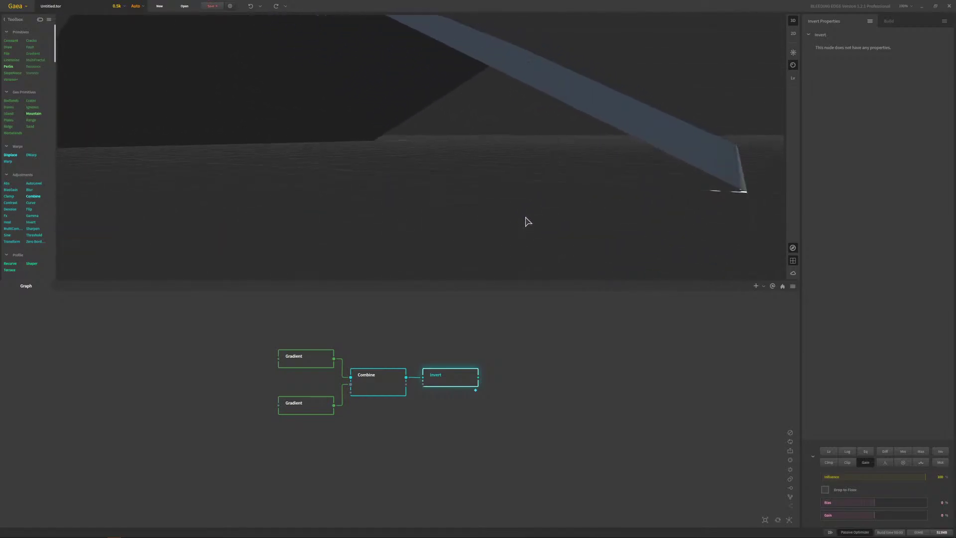
- Examine the inverted ridge from several angles and try a slight Gain adjustment on the Invert node
scroll(647, 203, down, 4)
scroll(648, 202, up, 4)
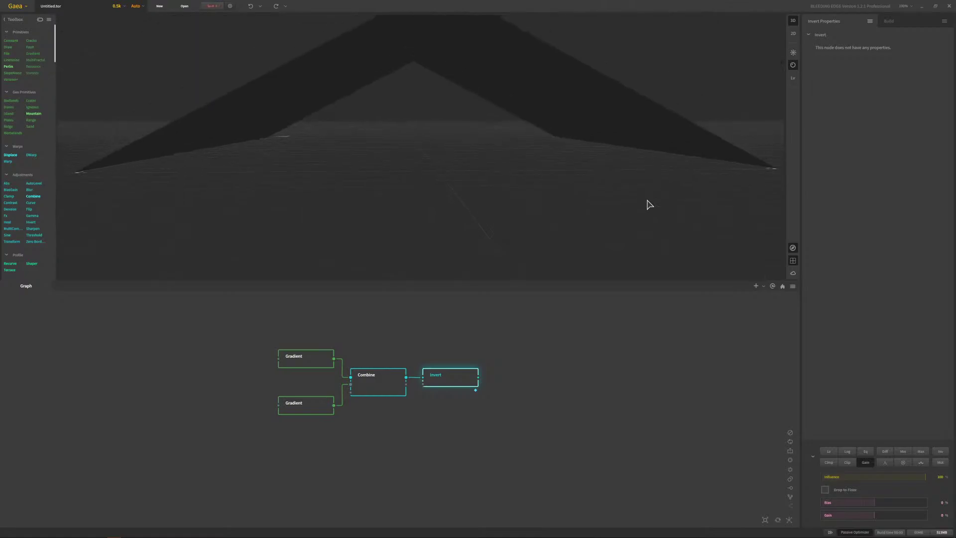
drag(653, 201, 631, 199)
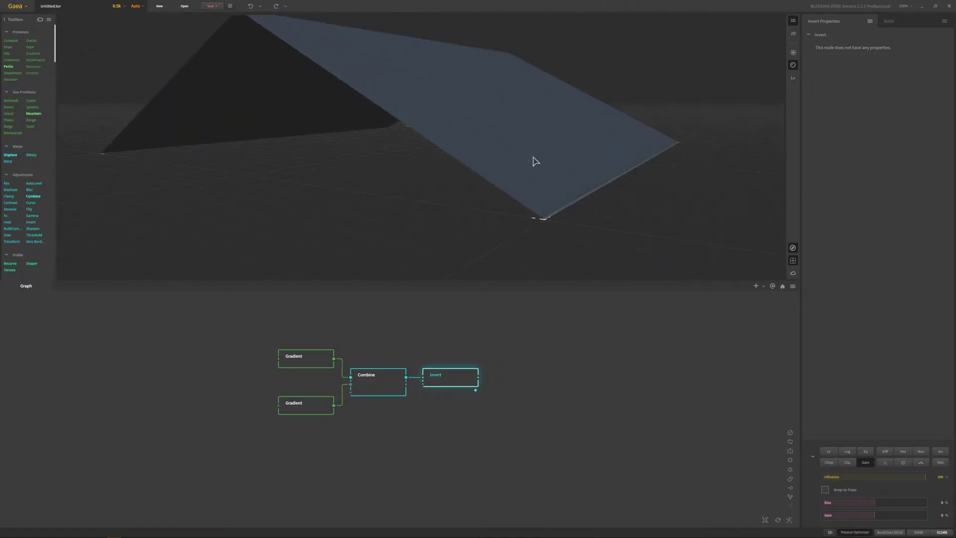
drag(546, 182, 645, 220)
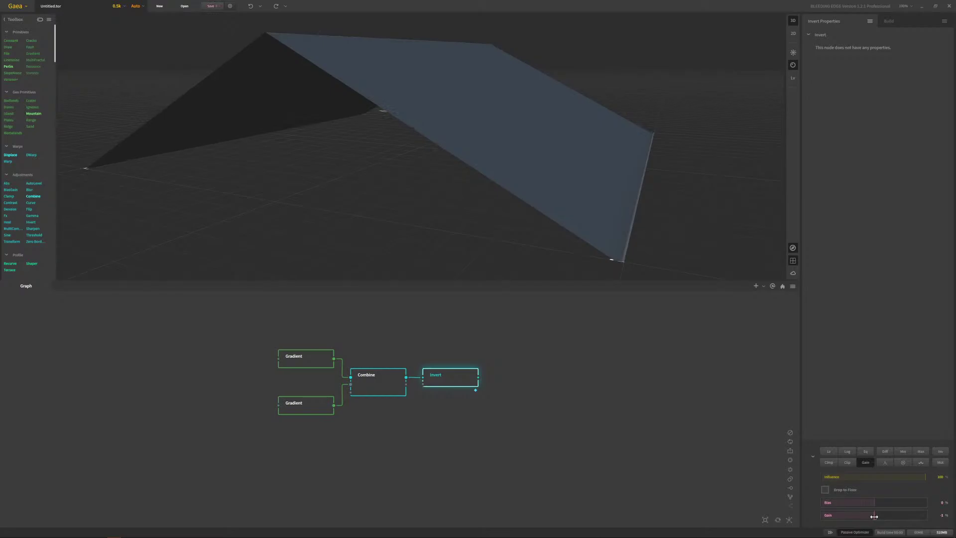
drag(874, 517, 875, 516)
drag(875, 516, 875, 515)
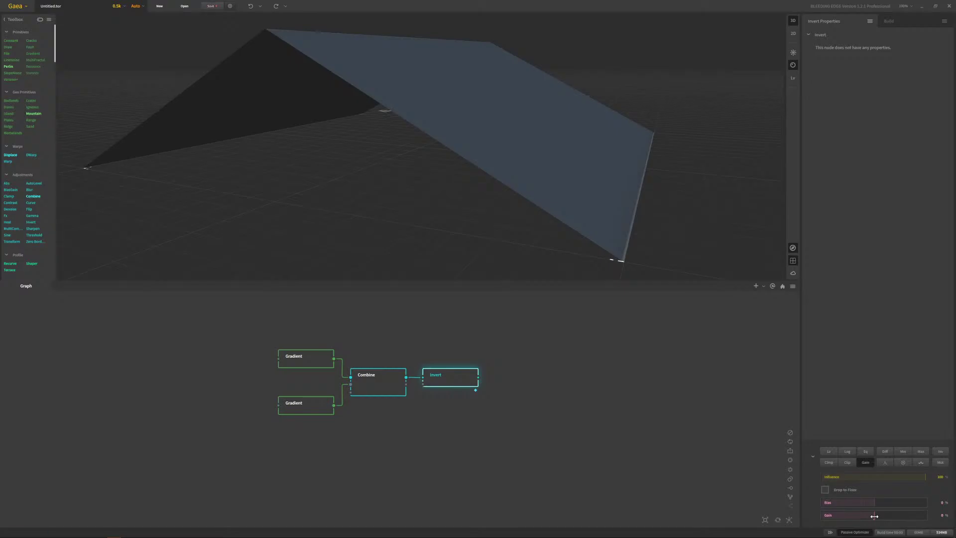
mouse_move(674, 262)
mouse_down()
mouse_move(668, 277)
mouse_move(689, 261)
mouse_move(681, 255)
mouse_move(690, 269)
mouse_up()
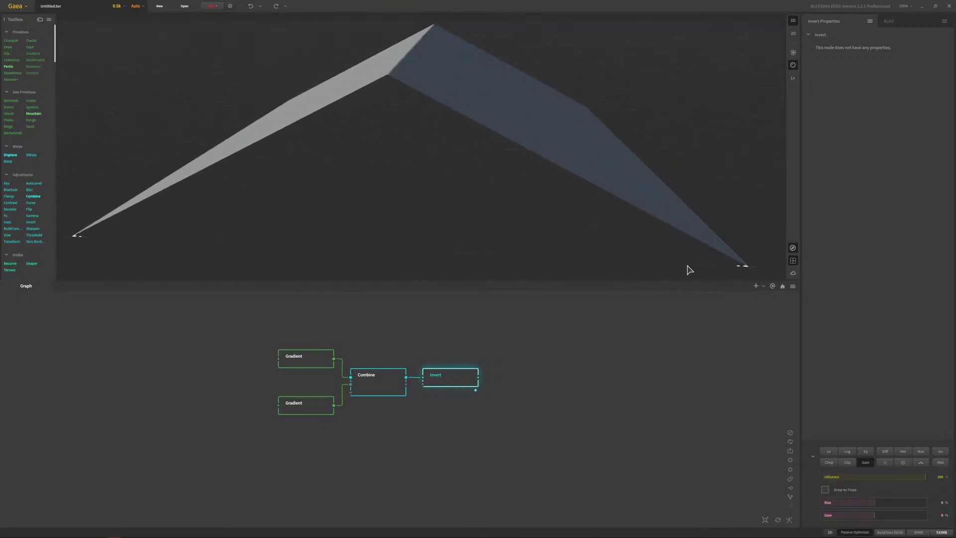
- Enable the Eq modifier on the Invert node alongside Gain and view the ridge from the other side
click(871, 452)
mouse_move(608, 211)
mouse_down()
mouse_move(585, 186)
mouse_move(307, 237)
mouse_move(467, 181)
mouse_move(488, 181)
mouse_move(473, 196)
mouse_move(489, 194)
mouse_move(489, 202)
mouse_move(532, 184)
mouse_move(550, 194)
mouse_move(497, 184)
mouse_move(438, 194)
mouse_move(448, 177)
mouse_move(443, 188)
mouse_move(459, 205)
mouse_up()
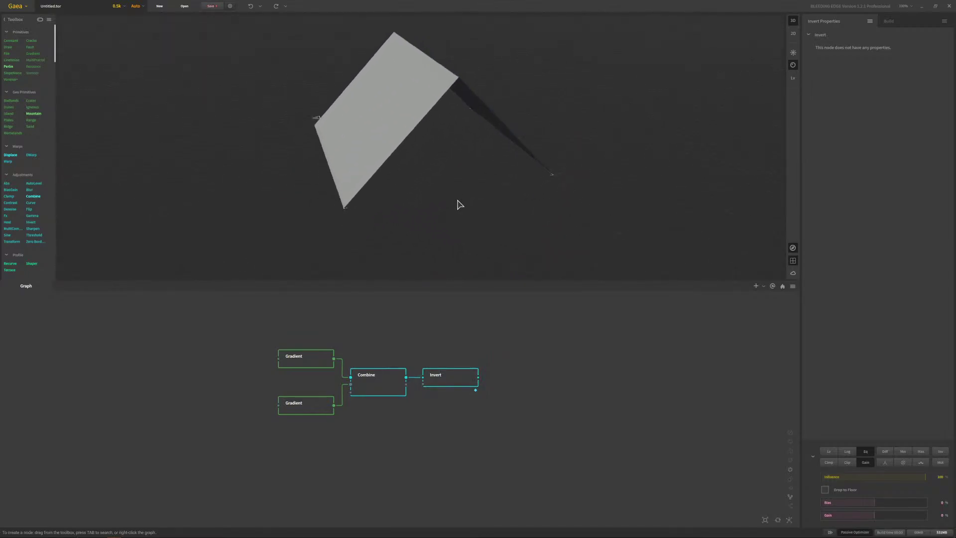
drag(417, 115, 416, 122)
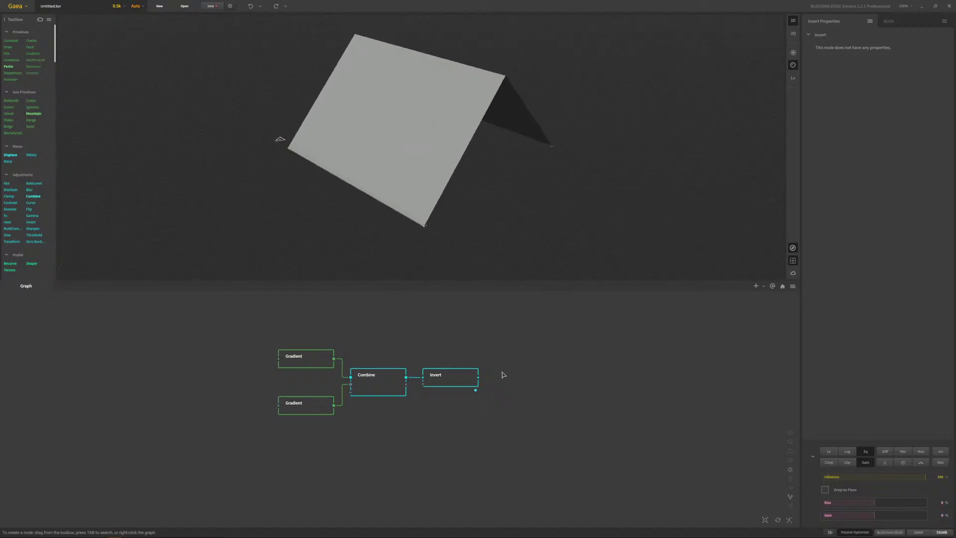
- Add a Warp node fed by the Invert node's output and align it directly beside Invert
right_click(520, 377)
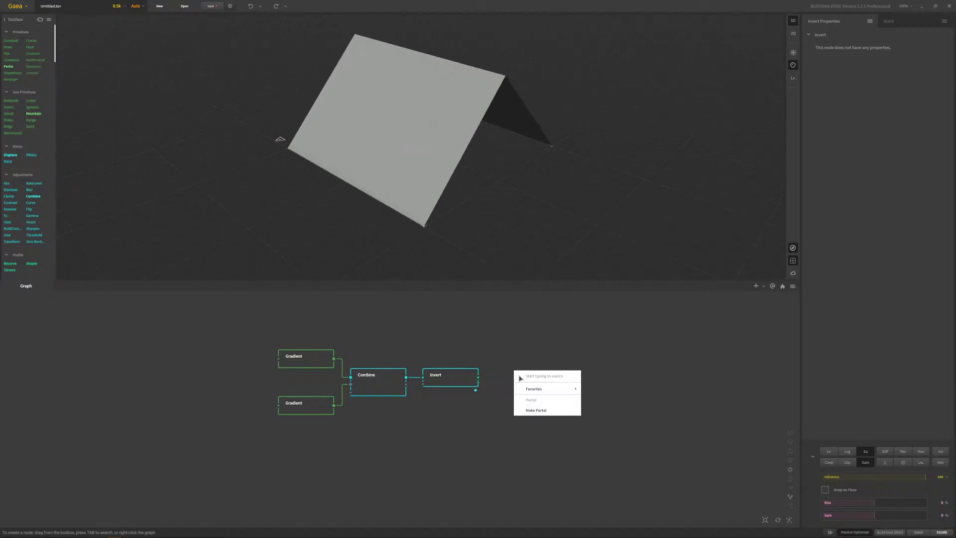
text(war)
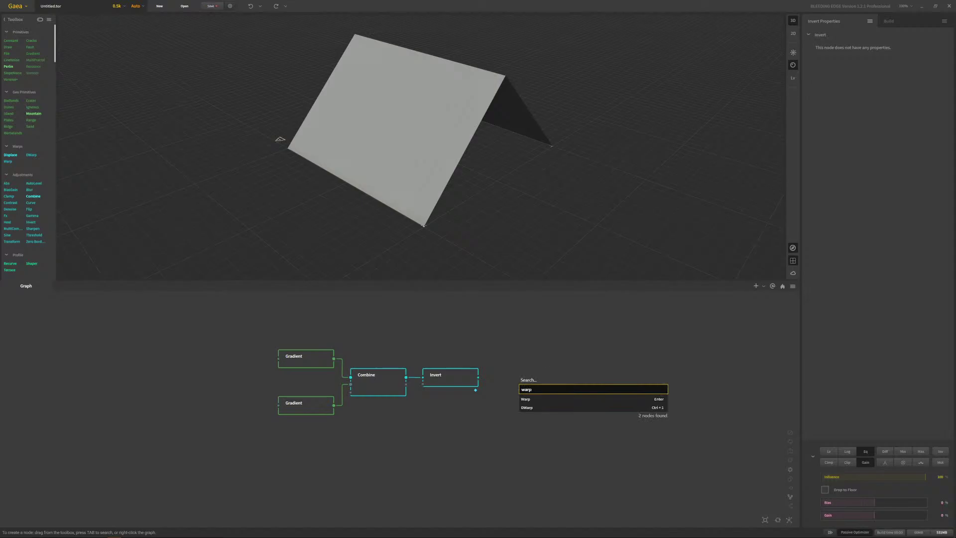
text(p)
key(Return)
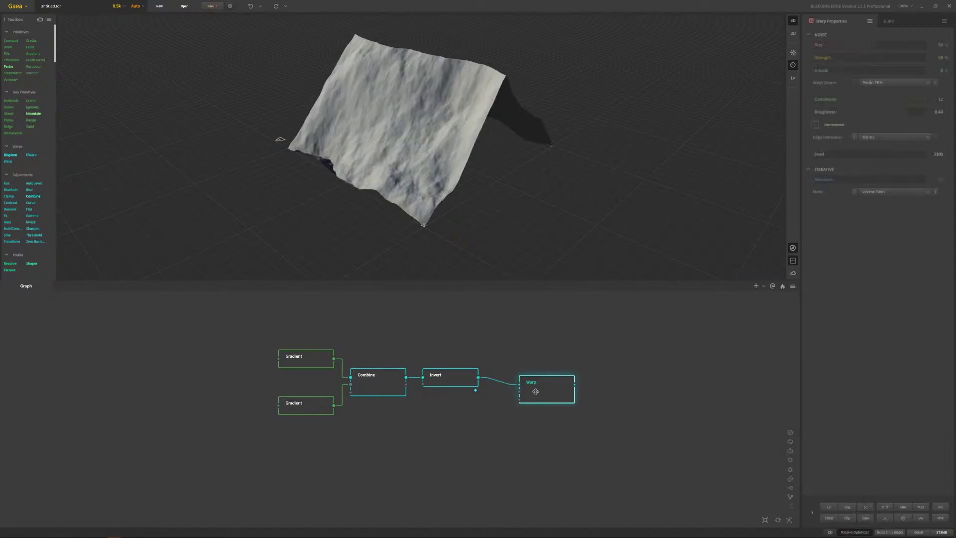
drag(536, 392, 514, 385)
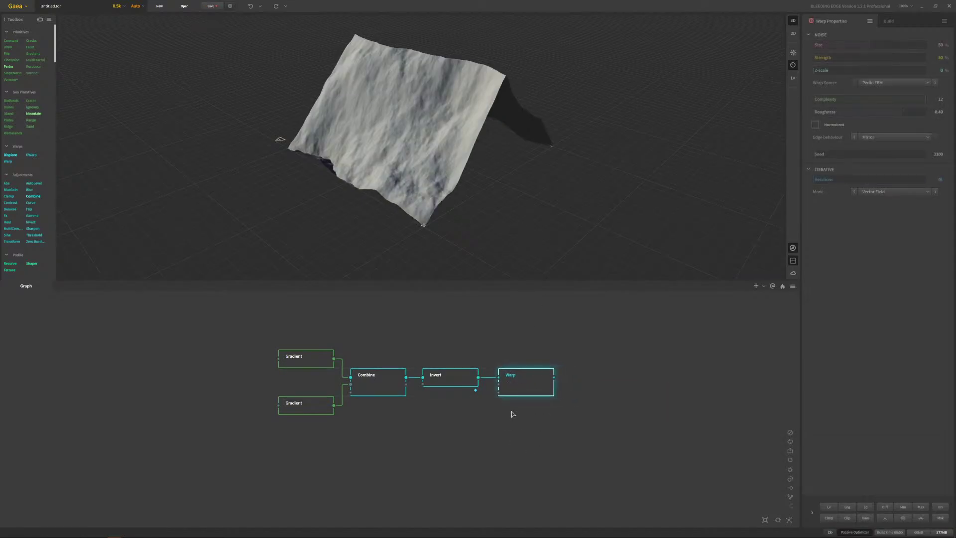
- Try Voronoi S as the Warp node's warp source and inspect the terrain from different sides
drag(477, 152, 492, 123)
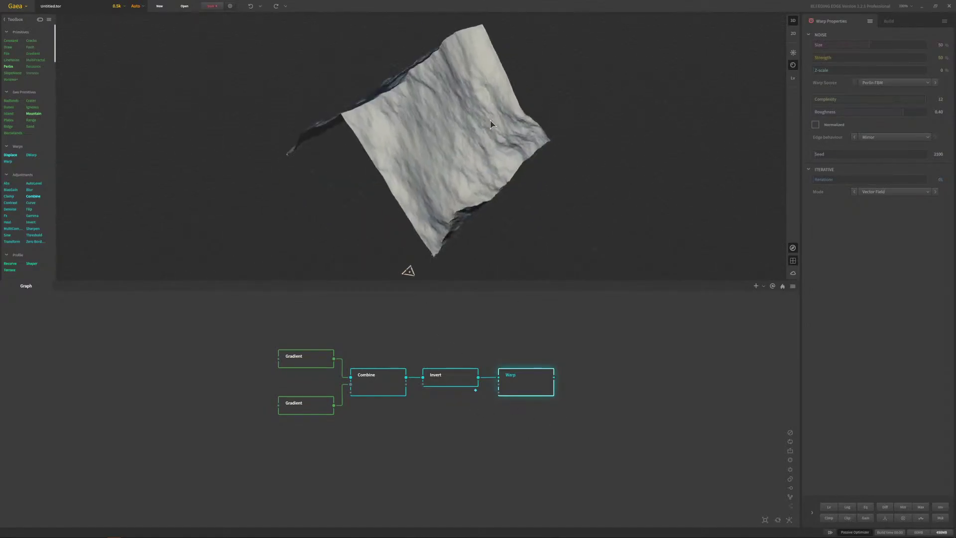
click(895, 83)
click(895, 83)
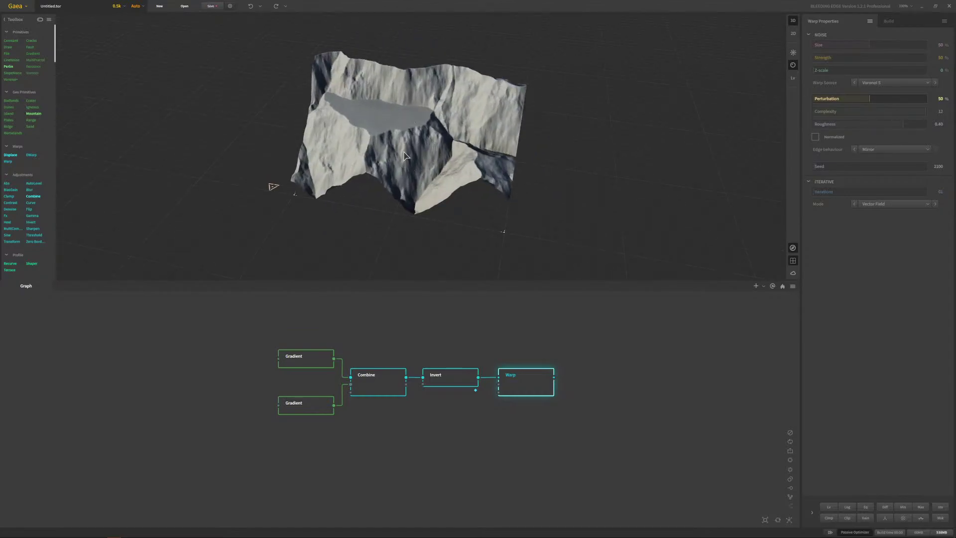
drag(405, 156, 600, 128)
- Try Voronoi D and Voronoi M as the Warp node's warp source, inspecting the terrain with each
click(892, 82)
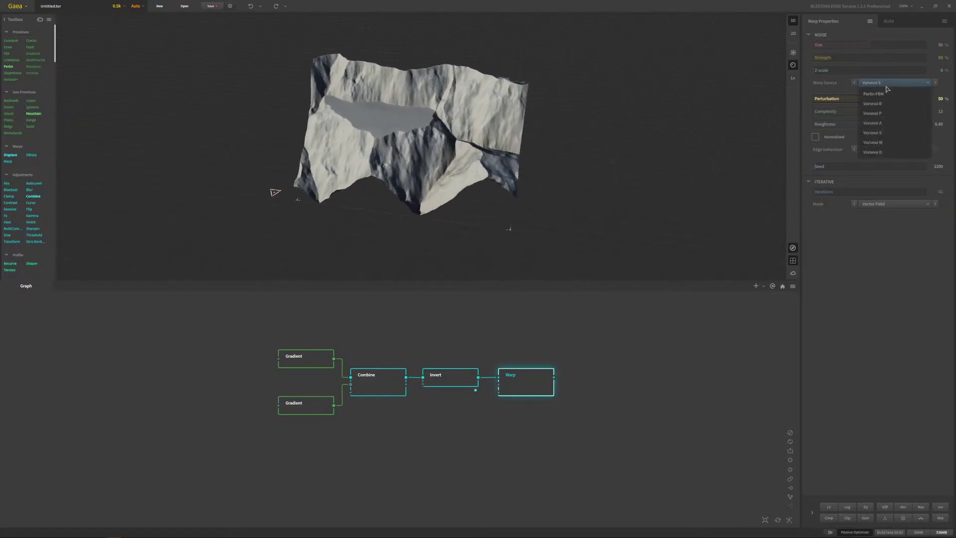
click(773, 104)
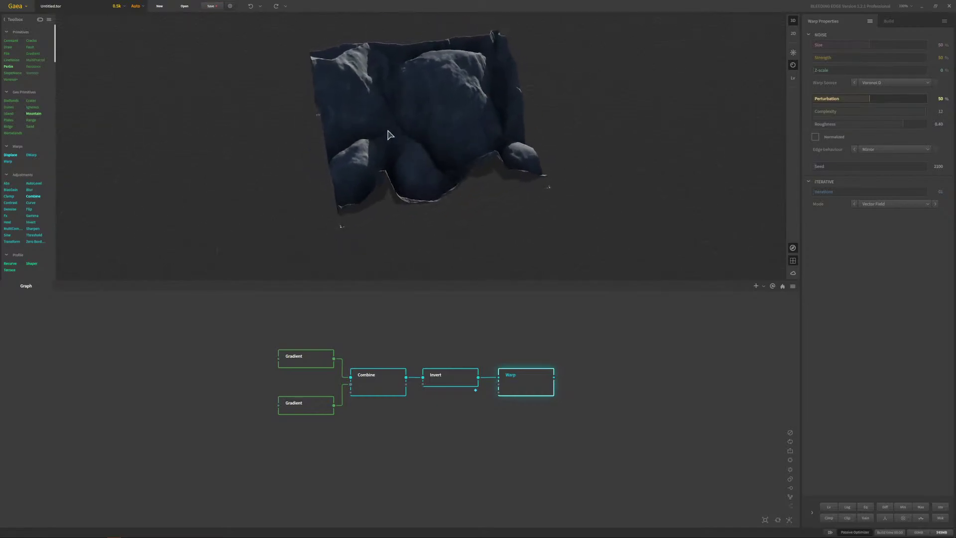
click(894, 83)
click(893, 83)
drag(431, 120, 462, 123)
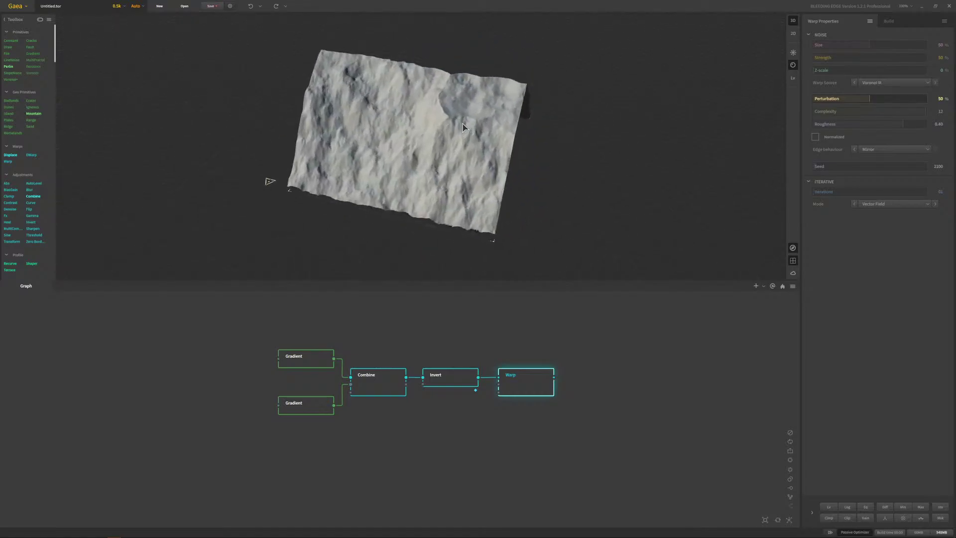
click(878, 83)
click(884, 108)
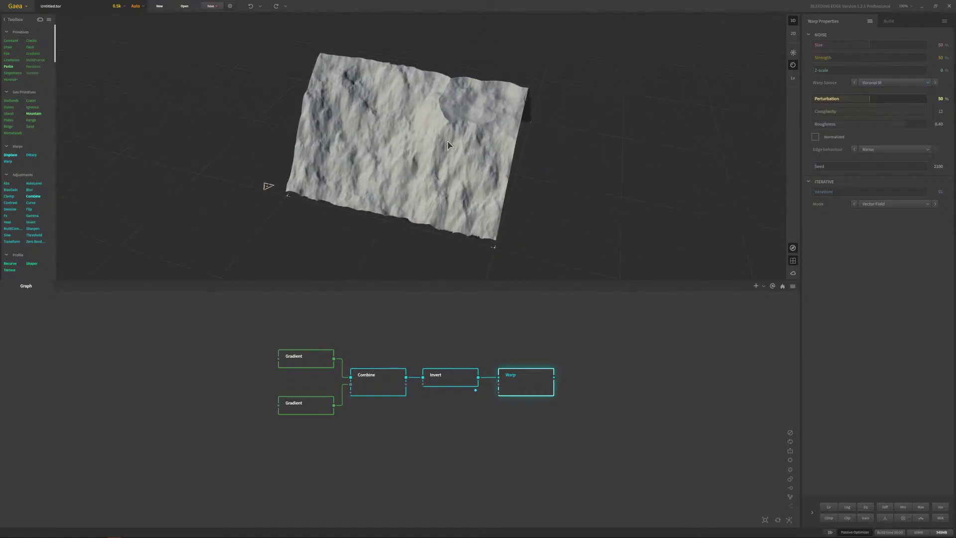
drag(437, 143, 322, 144)
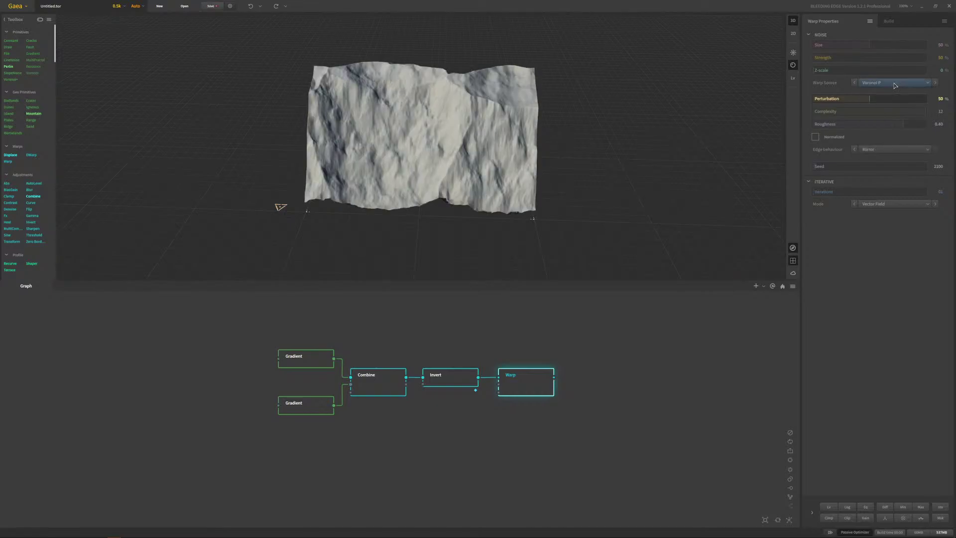
- Cycle the Warp node's warp source through the Voronoi types and Perlin FBM to compare the terrain shapes
scroll(895, 85, down, 1)
scroll(895, 85, up, 2)
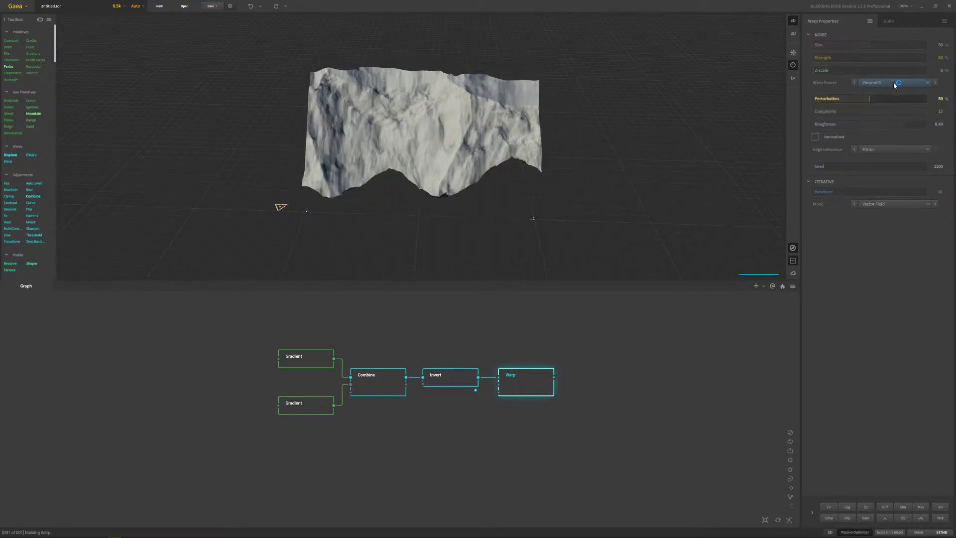
scroll(895, 84, down, 1)
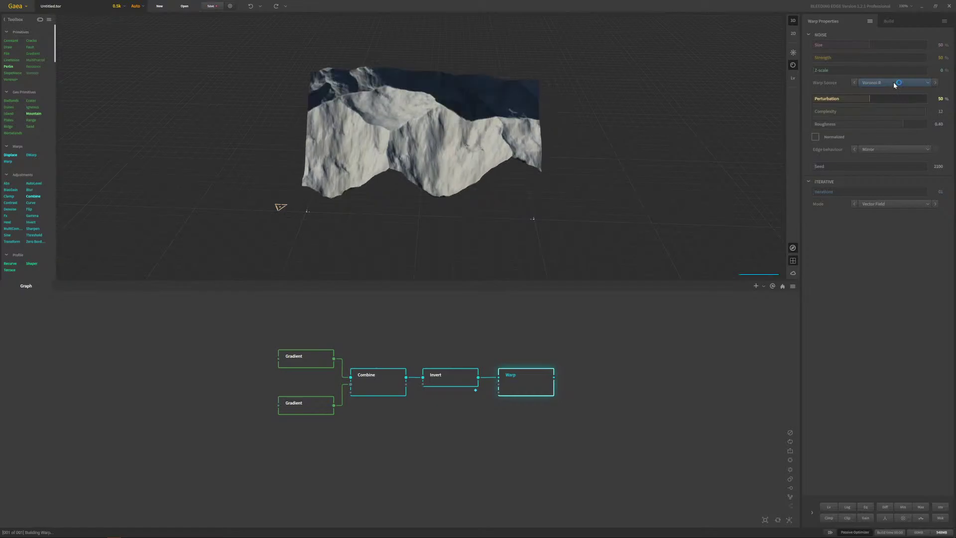
drag(548, 115, 480, 126)
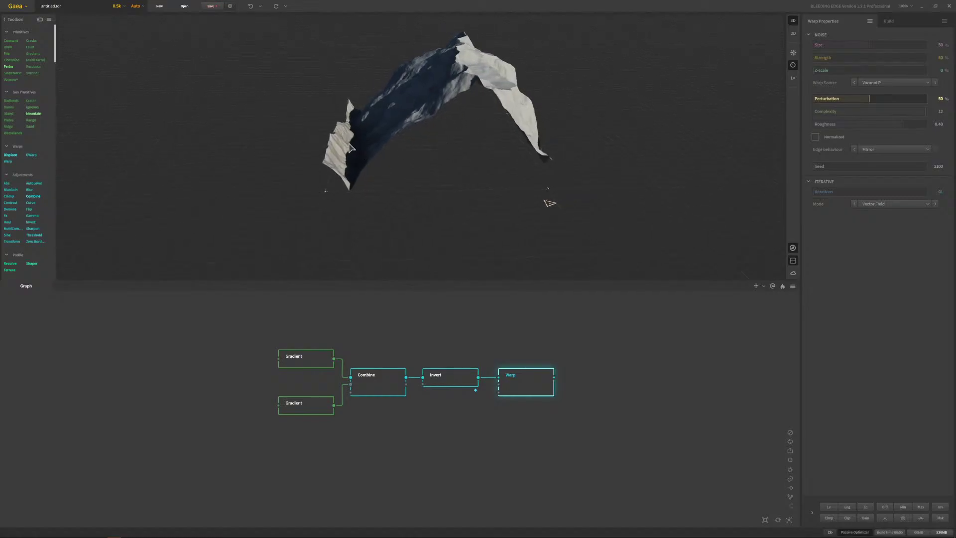
click(898, 83)
click(896, 92)
scroll(898, 85, down, 1)
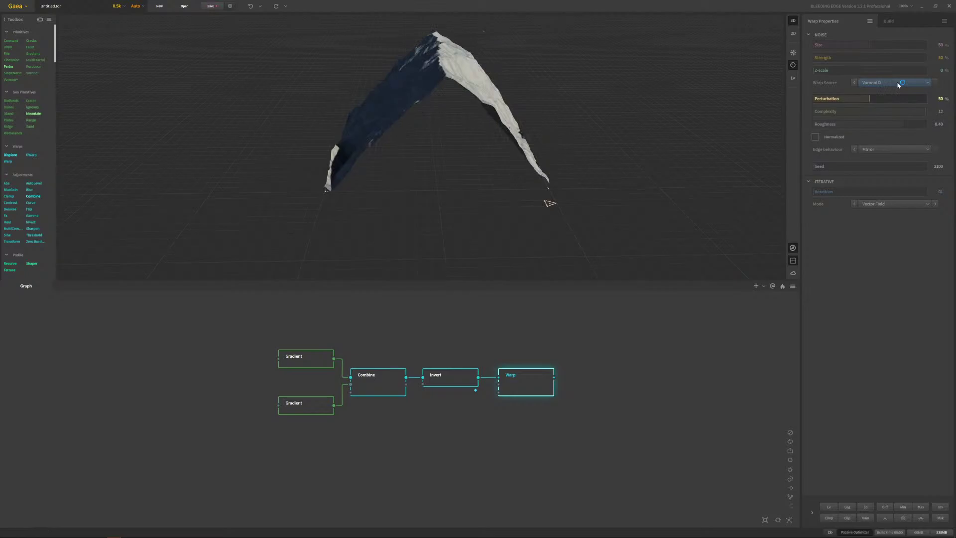
scroll(898, 84, up, 2)
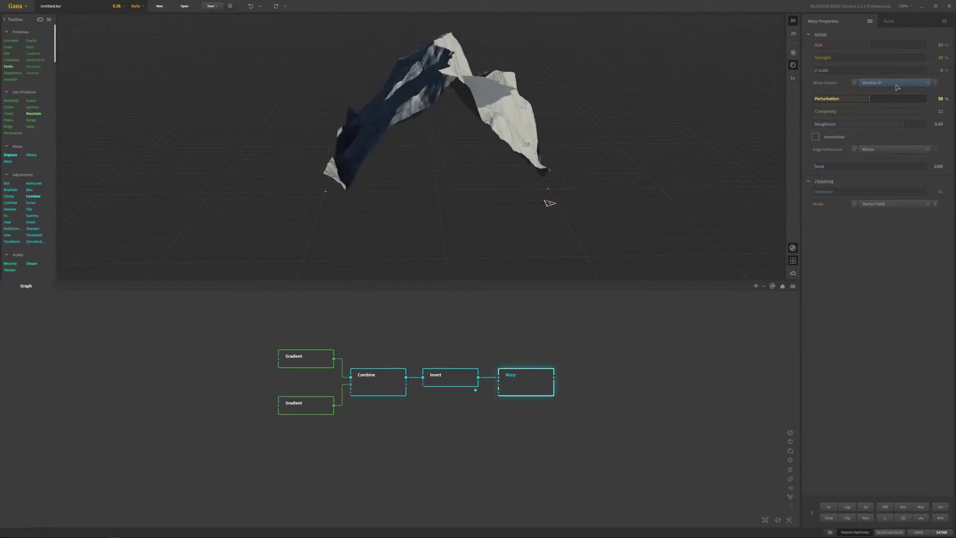
scroll(897, 87, up, 2)
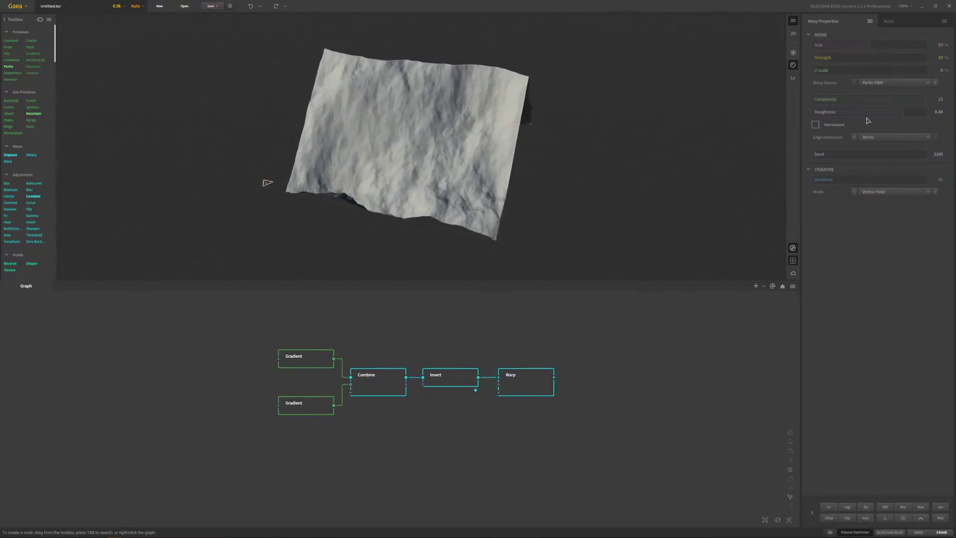
- Set the Warp node's warp source to Voronoi P and inspect the terrain from behind
click(892, 82)
click(876, 102)
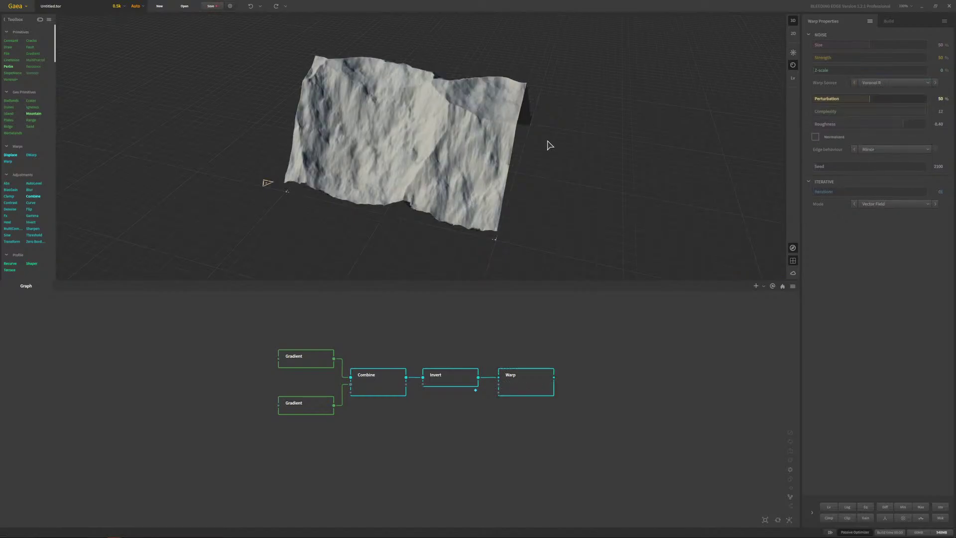
drag(492, 156, 528, 191)
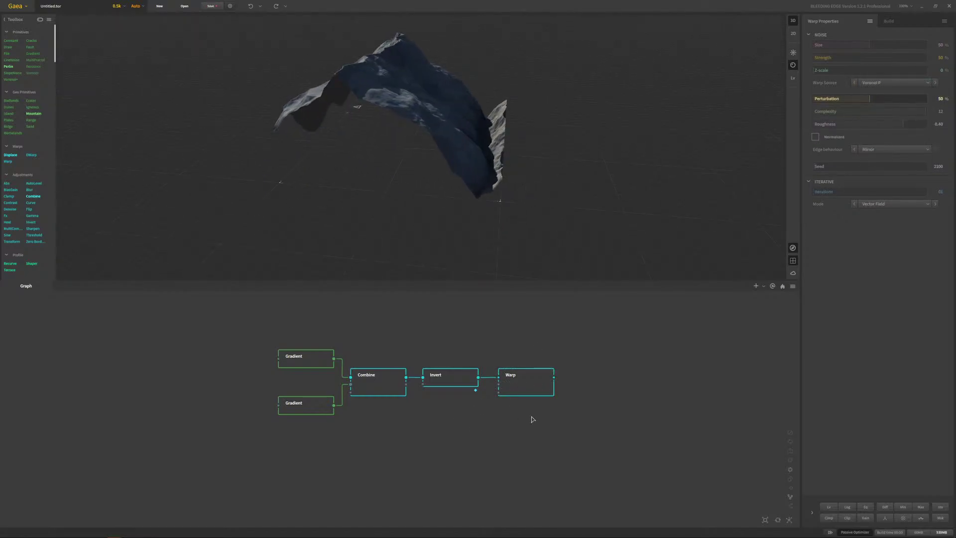
- Duplicate the Warp node, connect Invert's output to the copy, and align it below the original
click(540, 378)
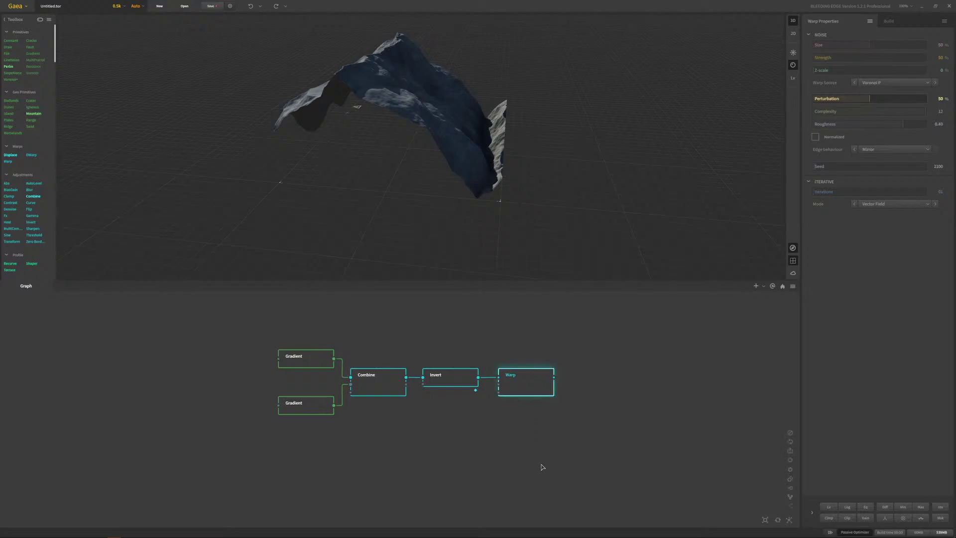
key(ctrl+d)
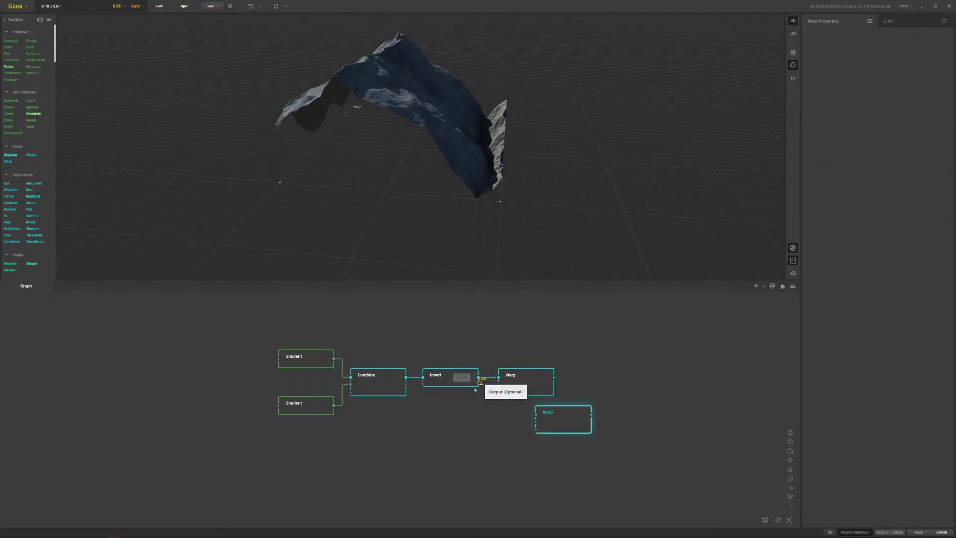
drag(479, 377, 532, 432)
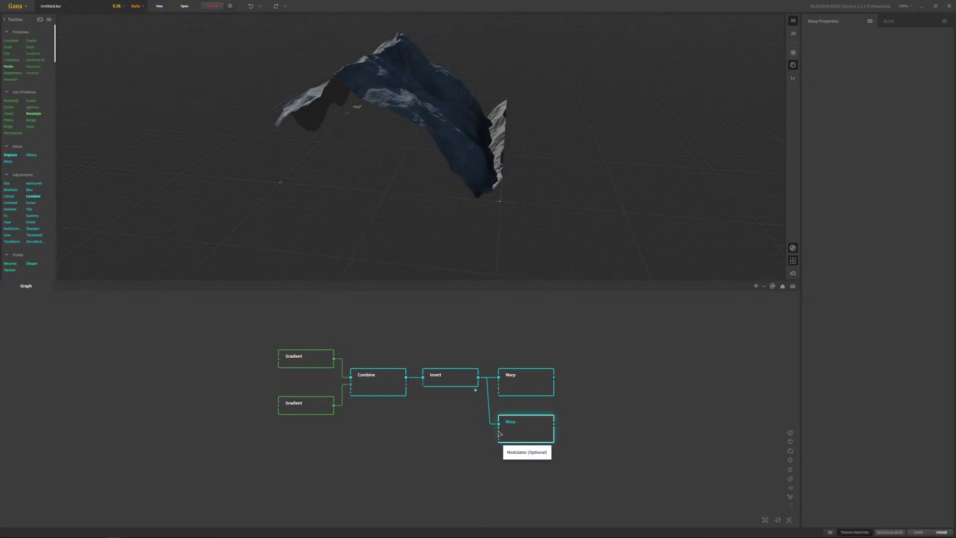
- Add a MultiFractal node connected to the lower Warp node's Modulator input and place it below Invert
click(401, 463)
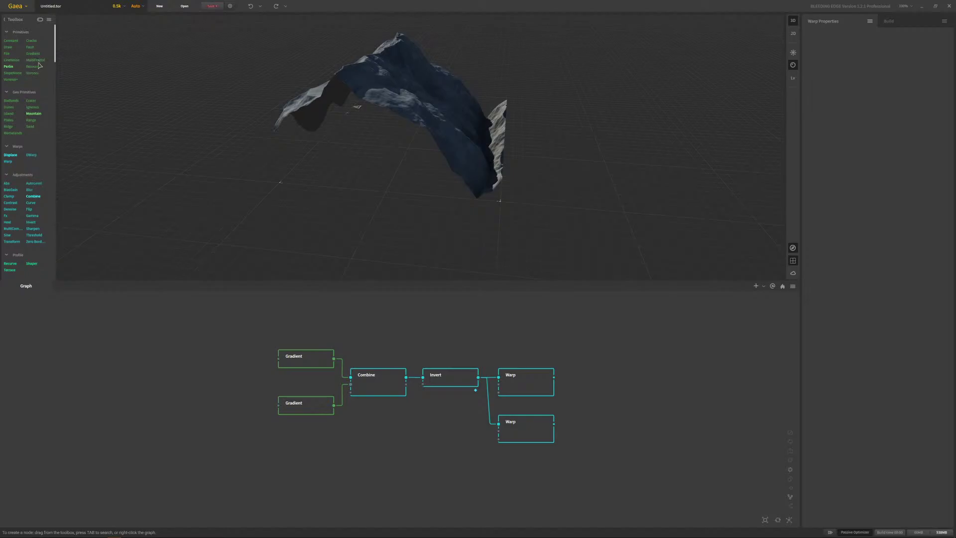
drag(36, 60, 499, 431)
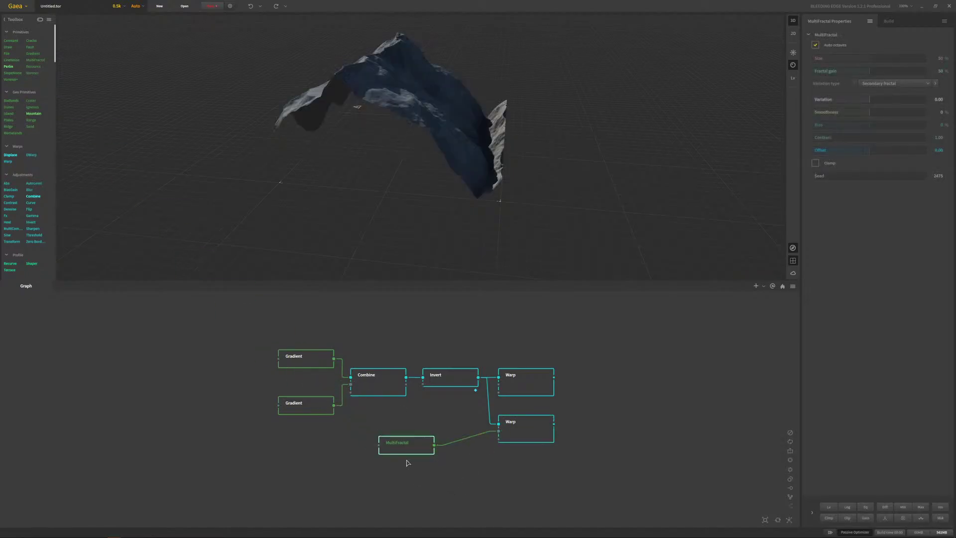
drag(406, 442, 445, 431)
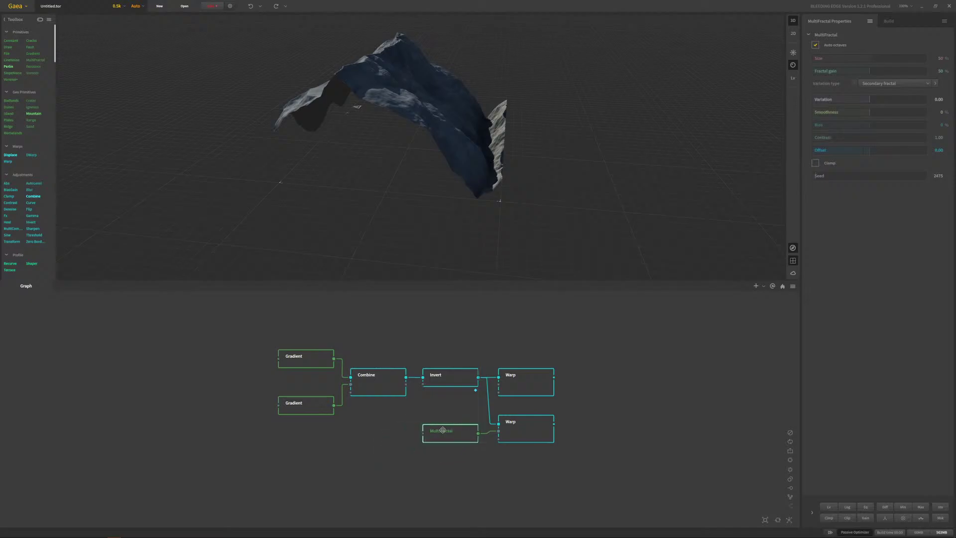
- Compare the properties of the two Warp nodes and examine the MultiFractal terrain preview
click(542, 384)
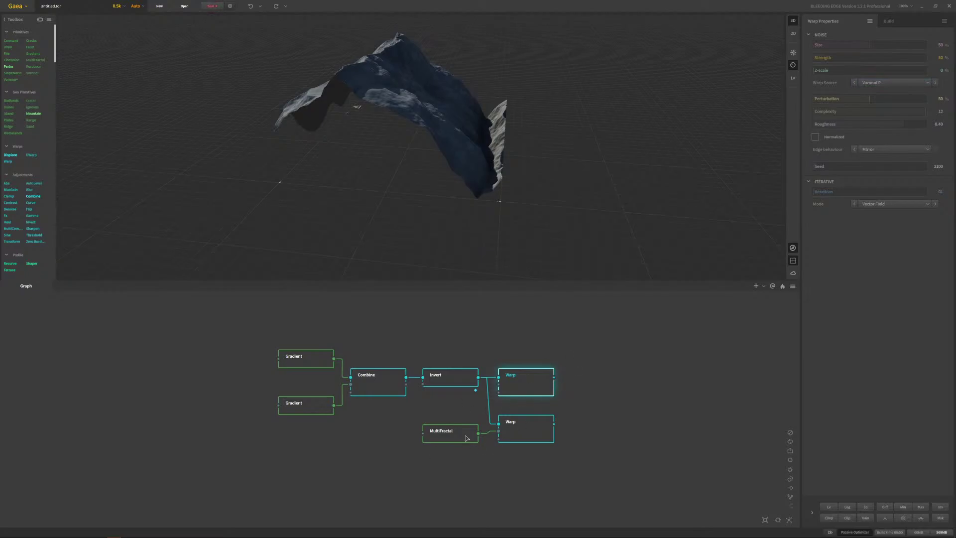
click(535, 432)
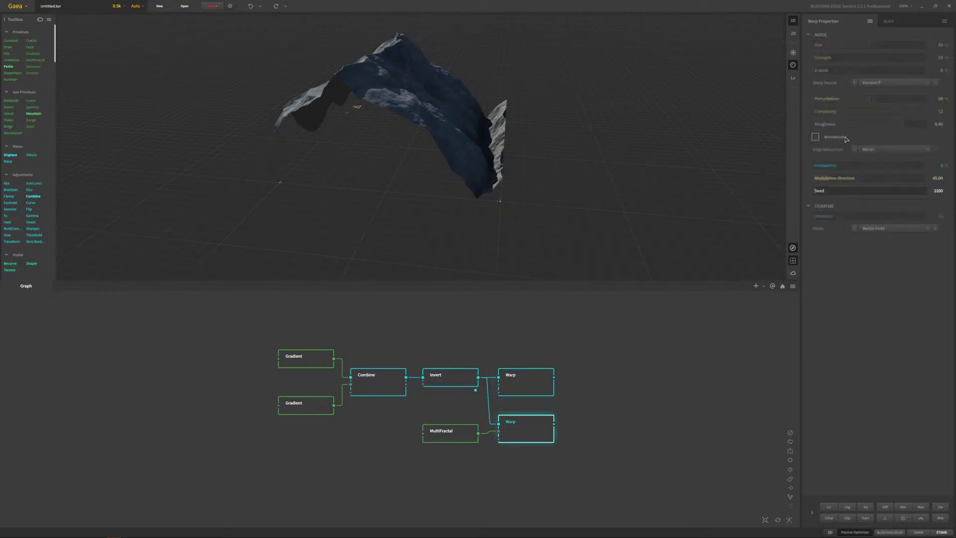
drag(506, 261, 476, 180)
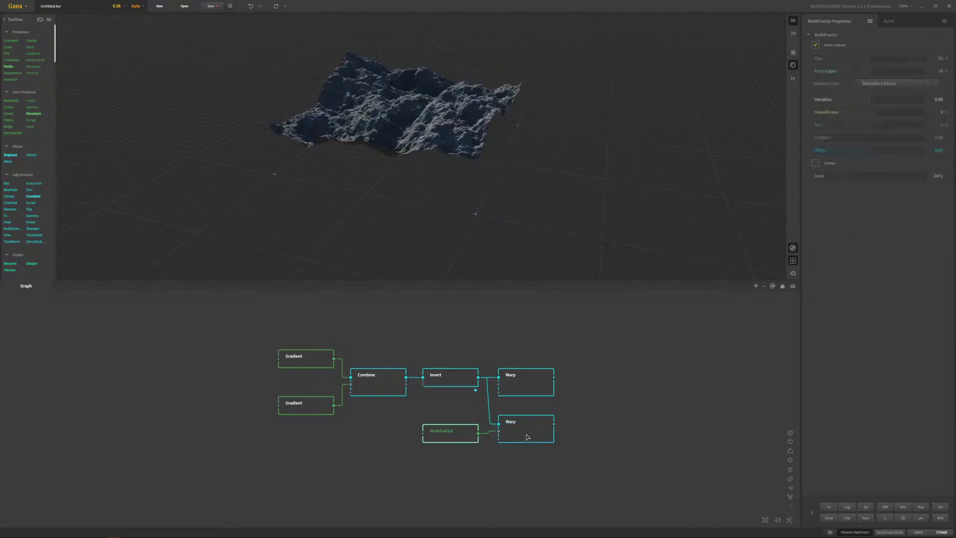
- Replace the lower Warp node with a fresh one fed by Invert and modulated by MultiFractal, placed below the upper Warp
click(526, 391)
click(527, 443)
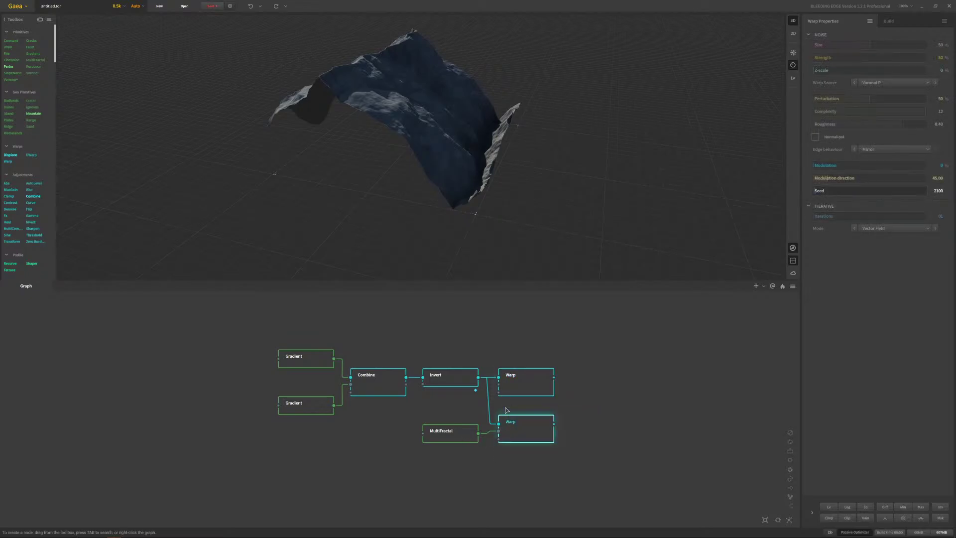
key(Delete)
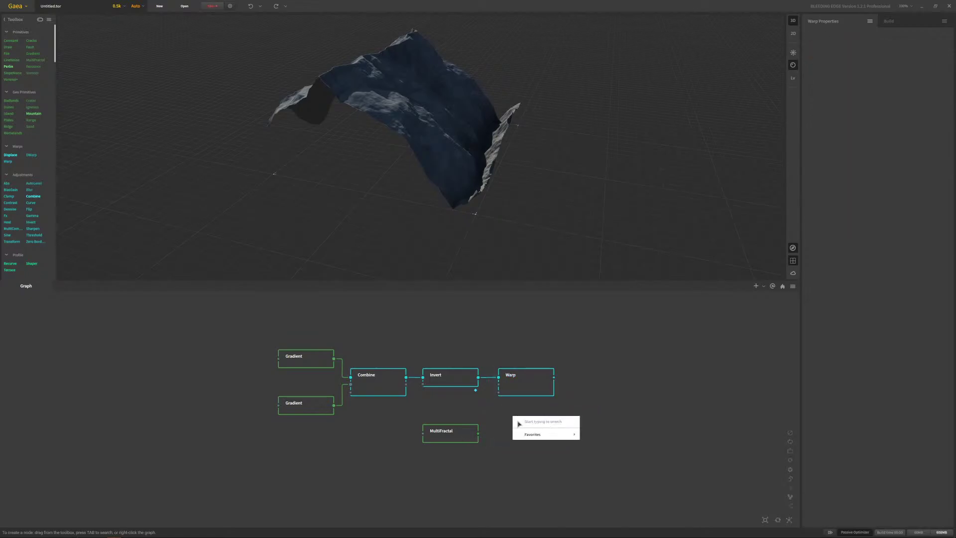
key(Tab)
text(warp)
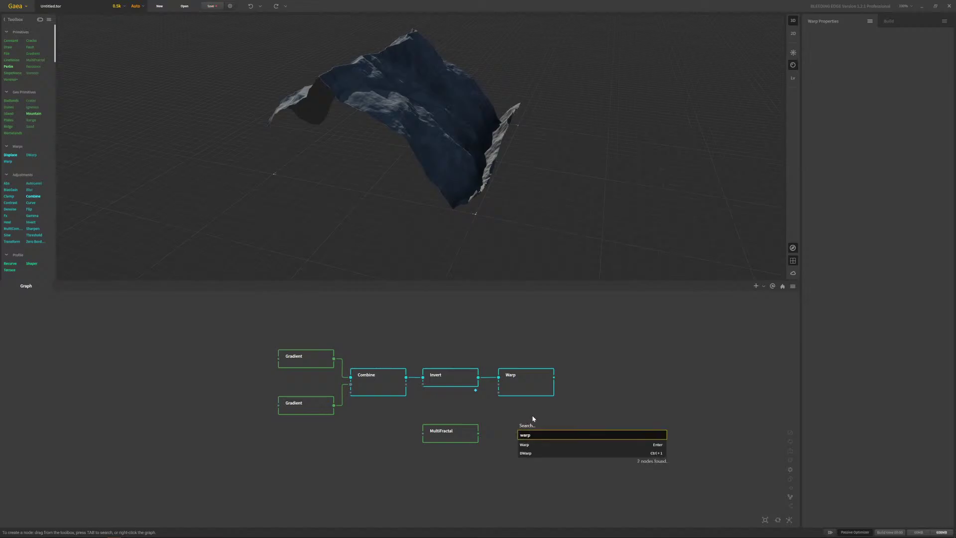
click(527, 444)
drag(478, 434, 478, 377)
drag(548, 438, 531, 436)
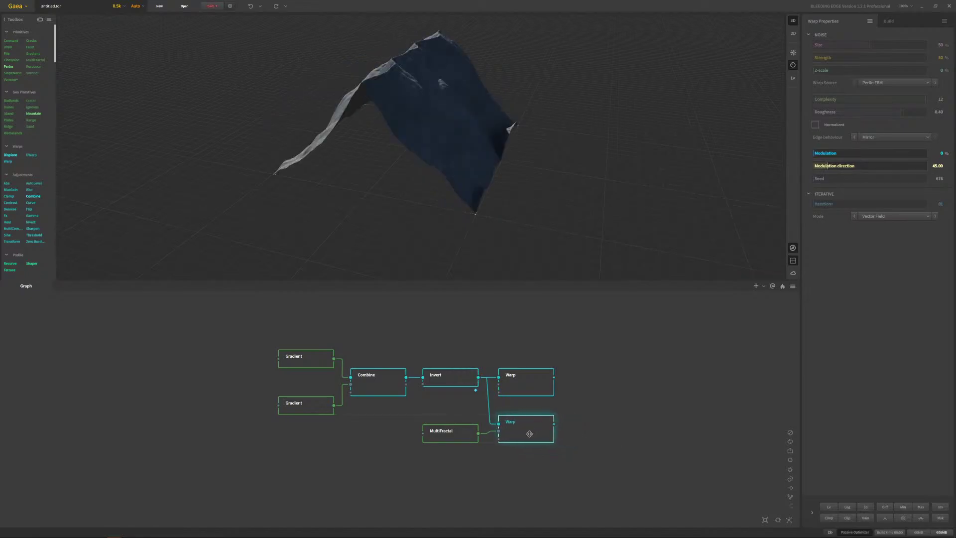
mouse_move(446, 205)
mouse_down()
mouse_move(463, 207)
mouse_move(469, 175)
mouse_move(420, 199)
mouse_move(465, 192)
mouse_move(448, 197)
mouse_up()
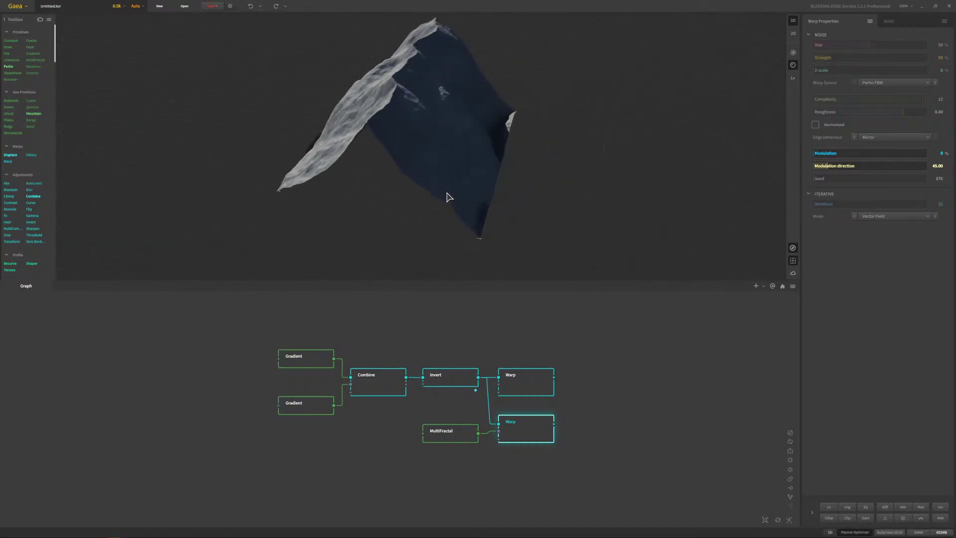
- Set the MultiFractal node's size to 39% and fractal gain to 58%, and inspect the terrain from another side
mouse_move(465, 430)
mouse_down()
mouse_move(476, 431)
mouse_move(446, 432)
mouse_up()
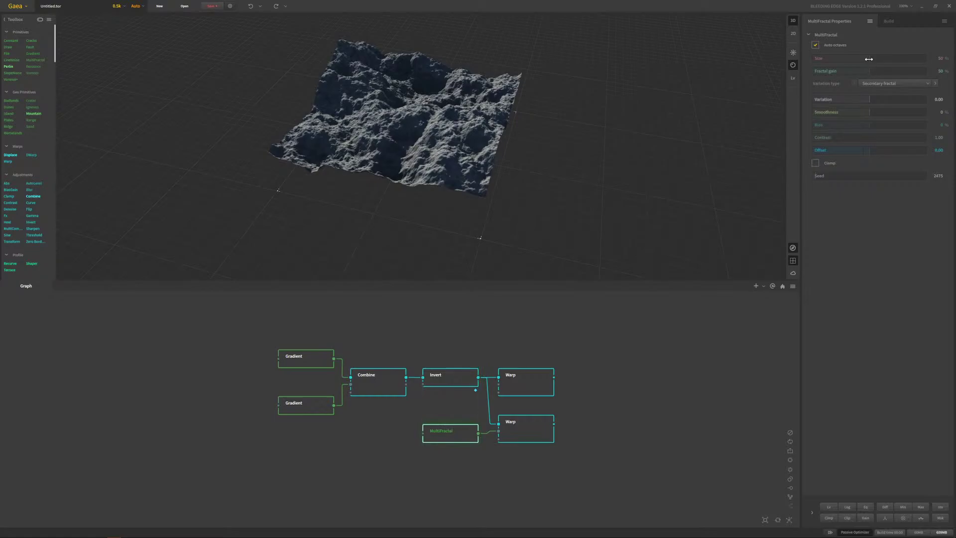
drag(889, 58, 857, 57)
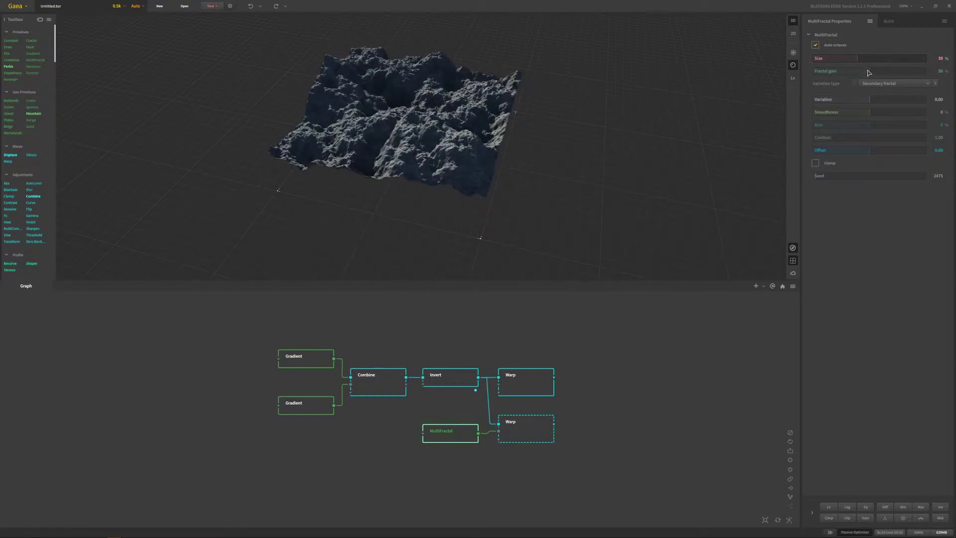
drag(869, 72, 879, 70)
drag(529, 149, 463, 152)
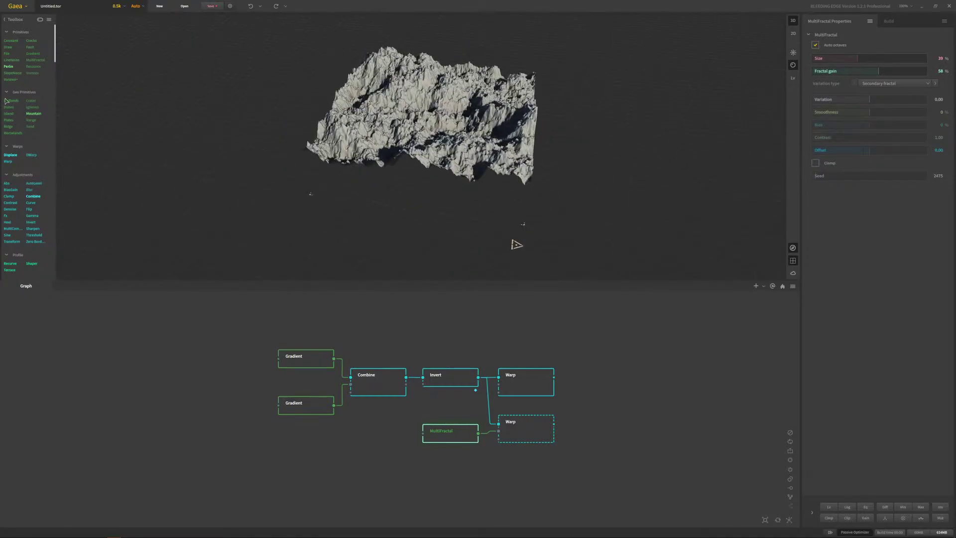
scroll(5, 100, down, 15)
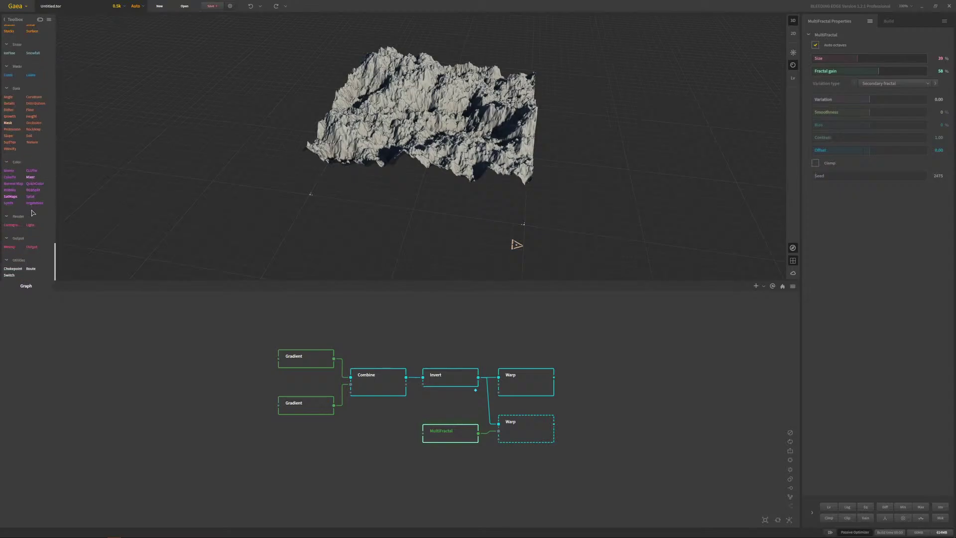
scroll(31, 212, up, 15)
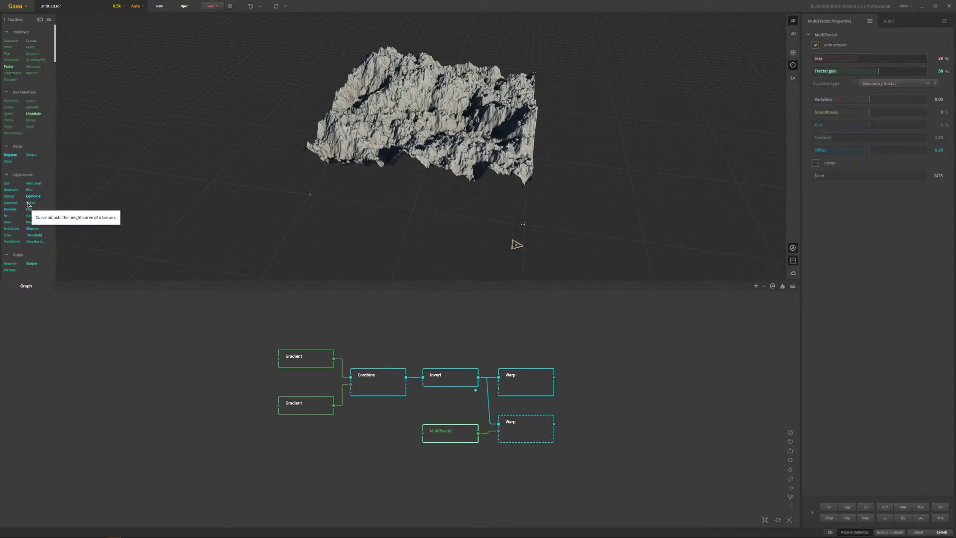
- Compare the two Warp nodes, and set the lower one's modulation to 64% and modulation direction to 202.25
click(531, 431)
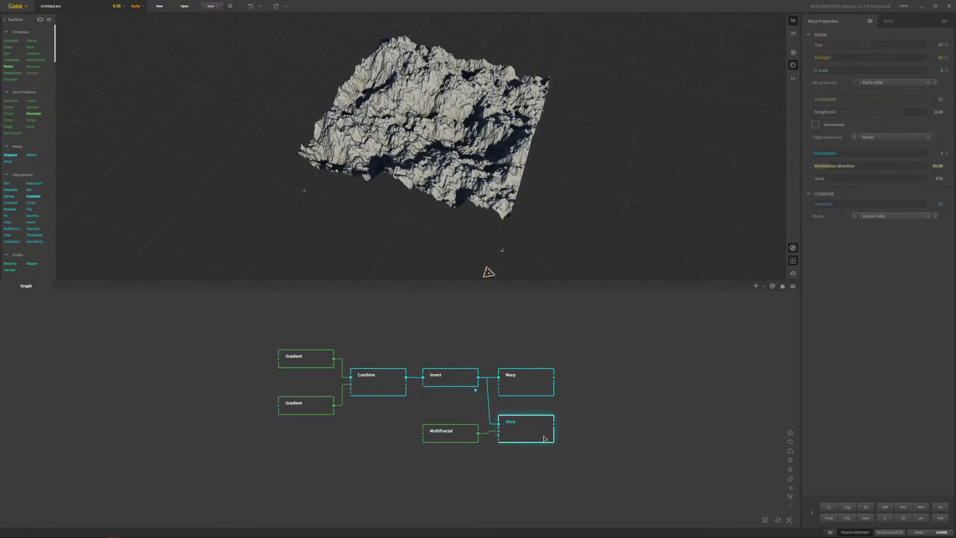
click(538, 387)
click(543, 436)
drag(500, 146, 478, 156)
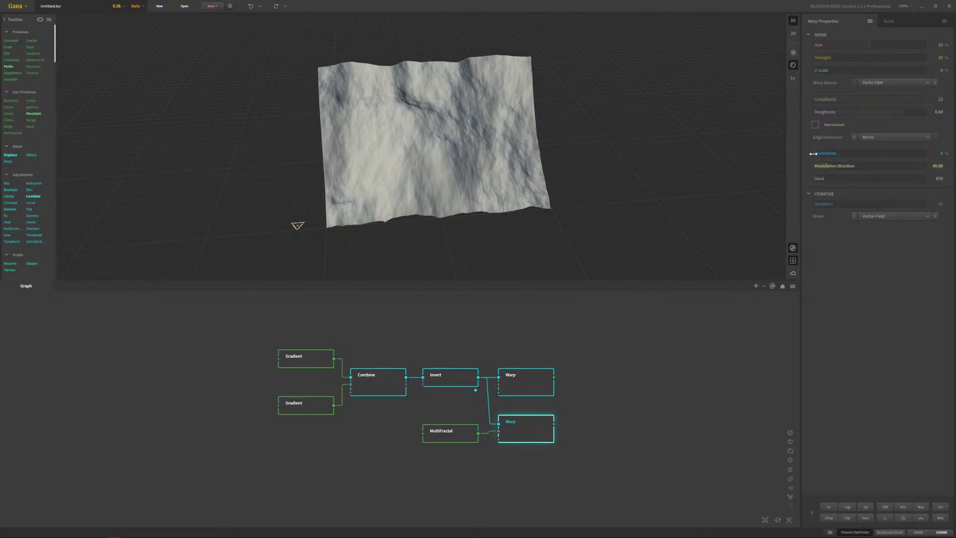
drag(814, 153, 844, 153)
drag(874, 153, 885, 152)
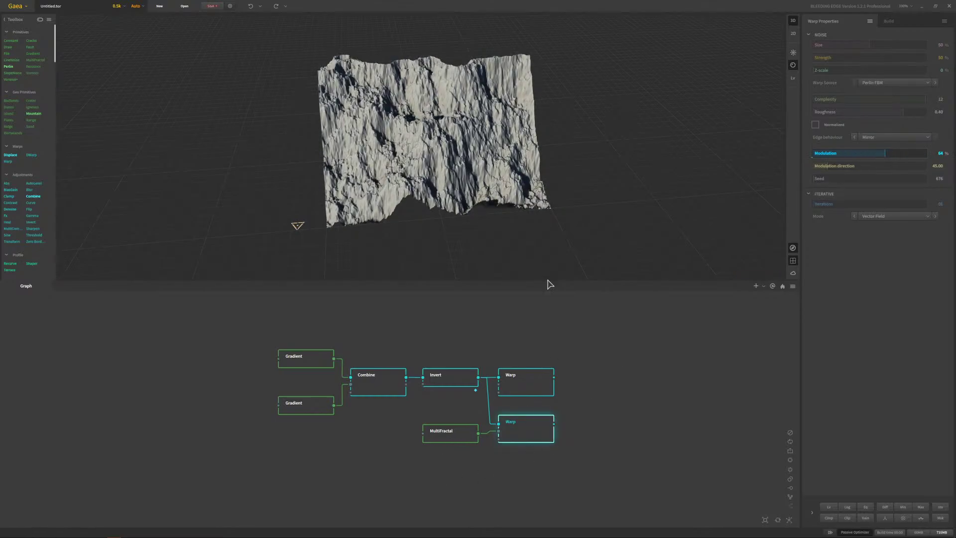
mouse_move(460, 158)
mouse_down()
mouse_move(498, 144)
mouse_move(407, 154)
mouse_move(461, 155)
mouse_up()
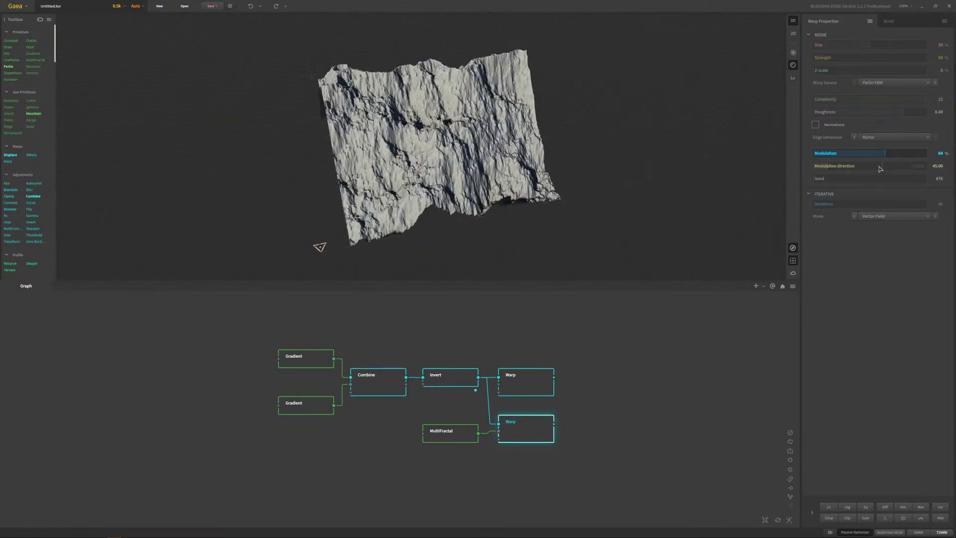
drag(827, 166, 875, 165)
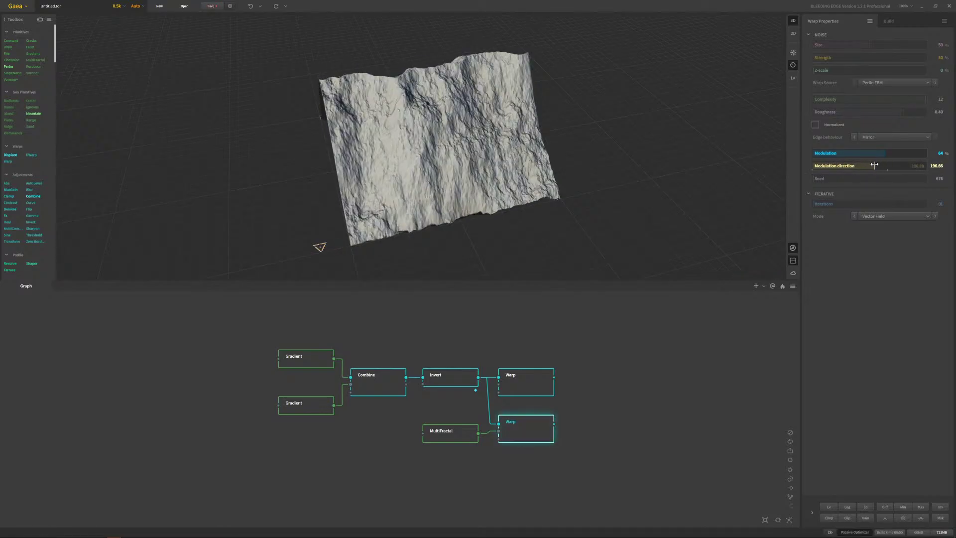
drag(524, 131, 599, 131)
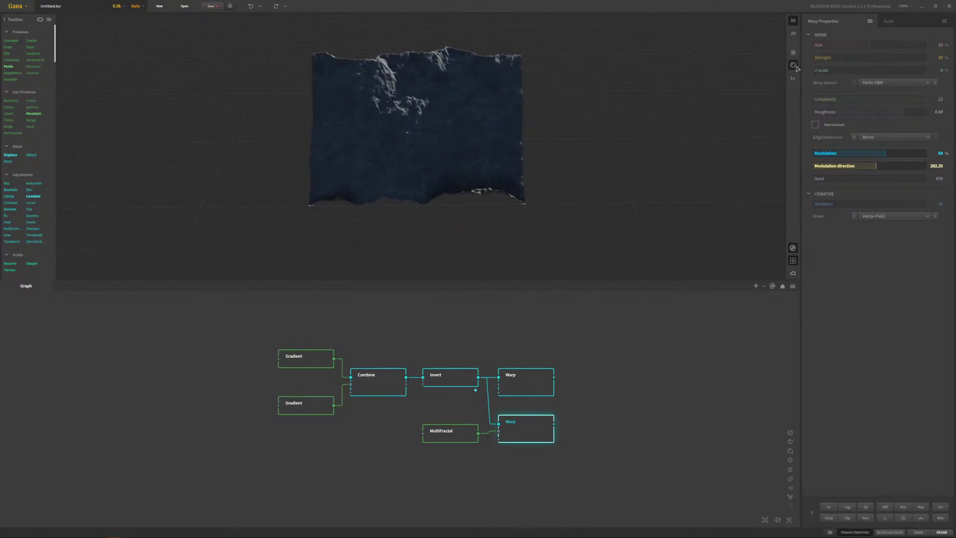
- Raise the viewport sun to 87° elevation and inspect the lower Warp node's terrain under the overhead light
click(794, 66)
click(794, 66)
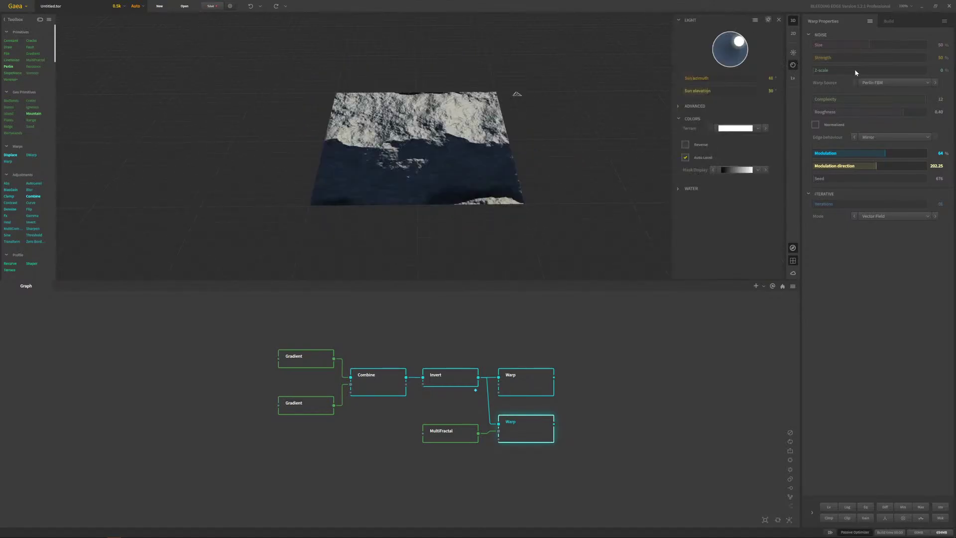
drag(747, 44, 733, 51)
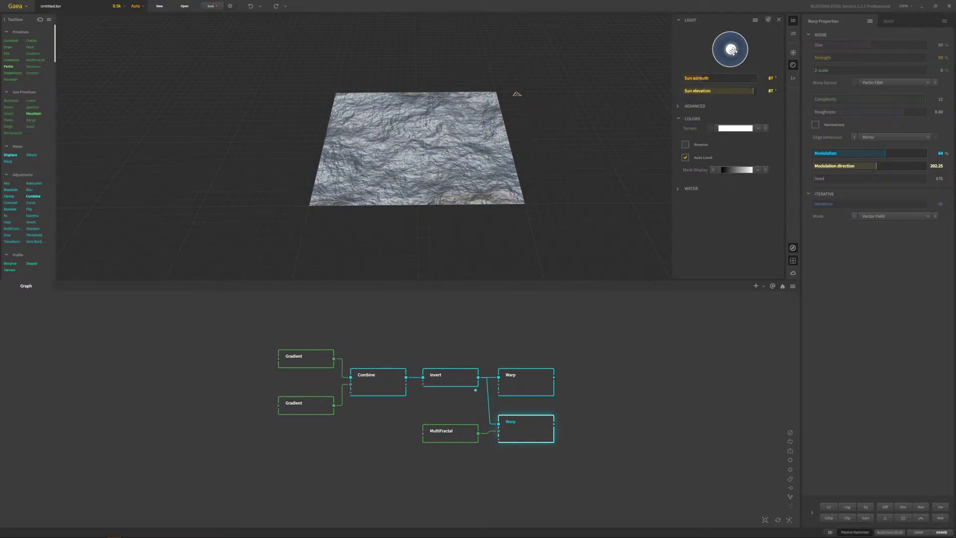
click(520, 380)
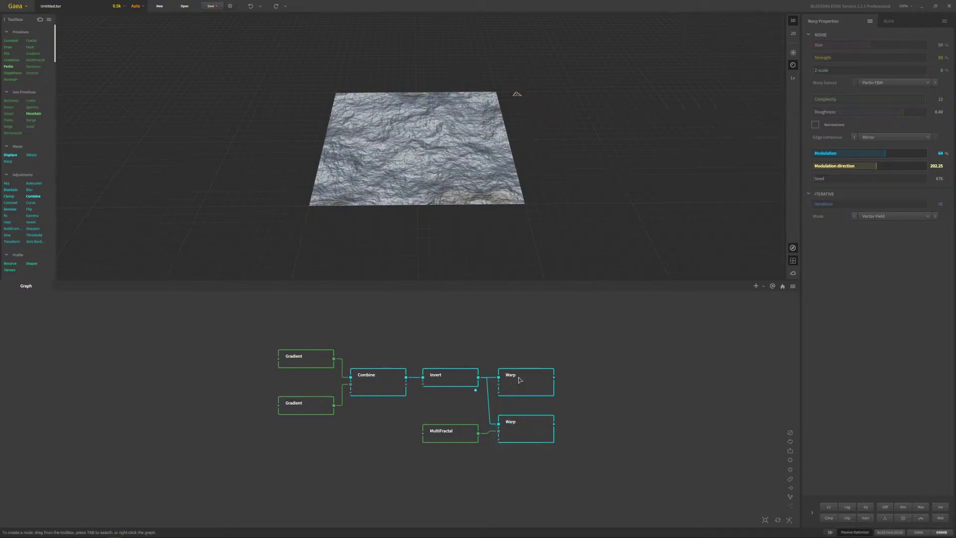
click(526, 429)
drag(423, 259, 697, 209)
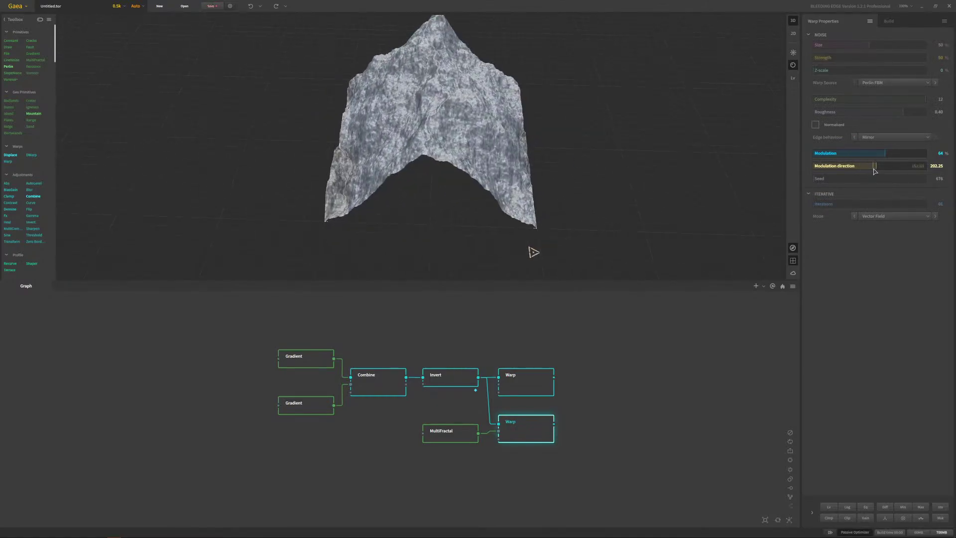
- Set the lower Warp node's modulation to 63% and modulation direction to 216.62, and inspect the terrain from several sides
mouse_move(876, 167)
mouse_down()
mouse_move(905, 166)
mouse_move(863, 166)
mouse_move(894, 152)
mouse_move(859, 152)
mouse_move(883, 151)
mouse_up()
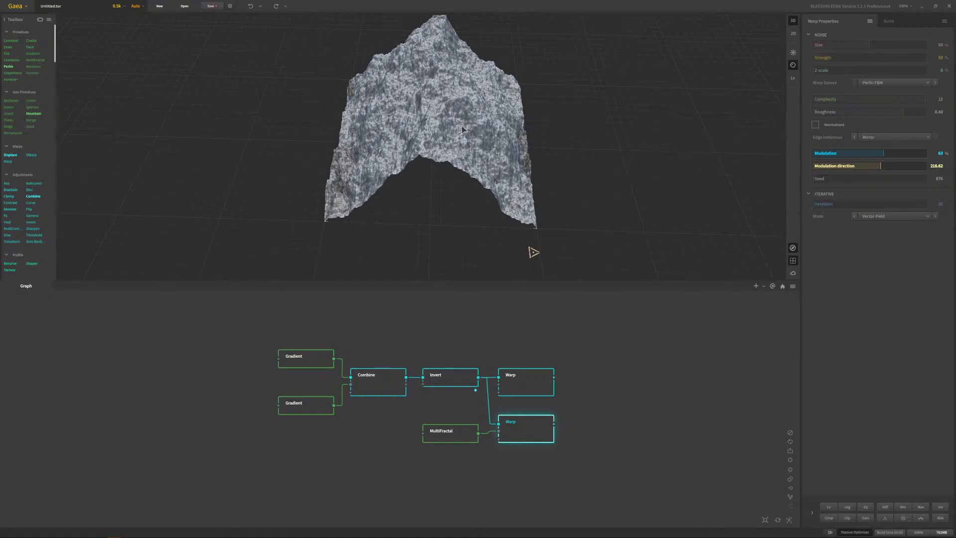
drag(533, 252, 552, 191)
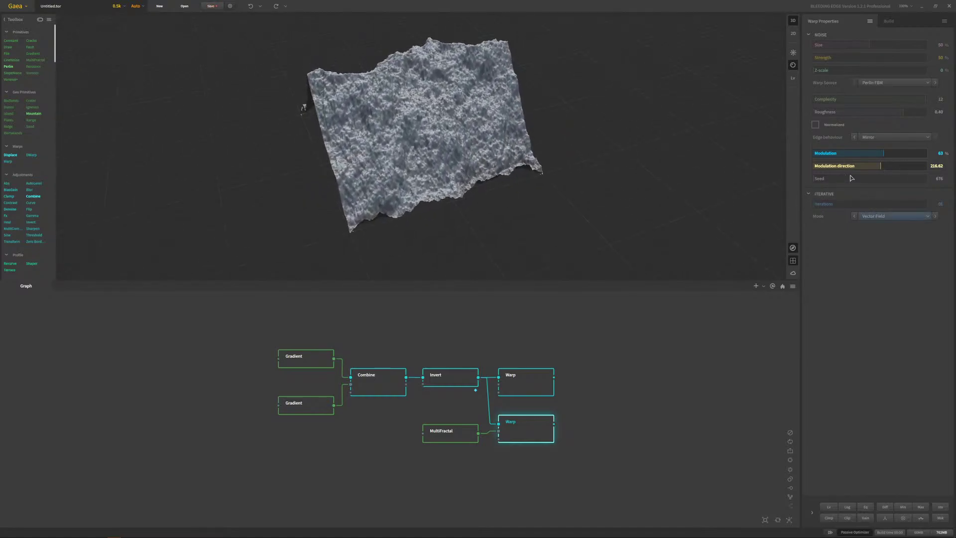
drag(422, 113, 713, 121)
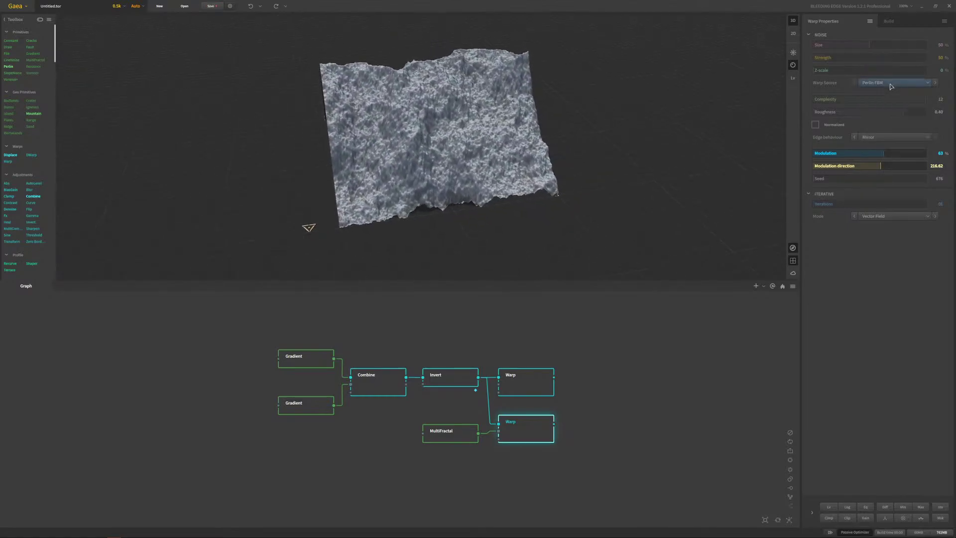
- Try the Voronoi warp sources on the lower Warp node and switch it back to Perlin FBM
scroll(891, 86, down, 3)
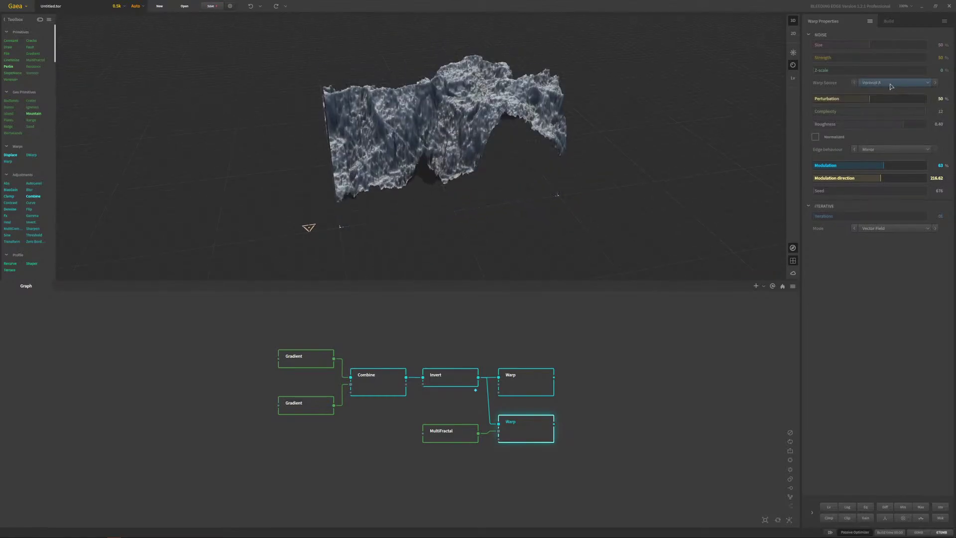
scroll(890, 86, down, 1)
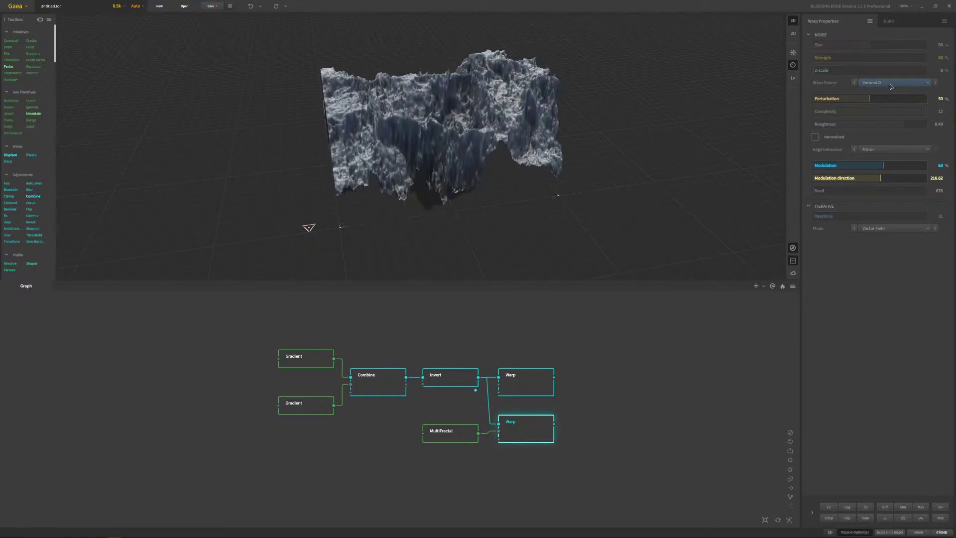
scroll(891, 86, up, 4)
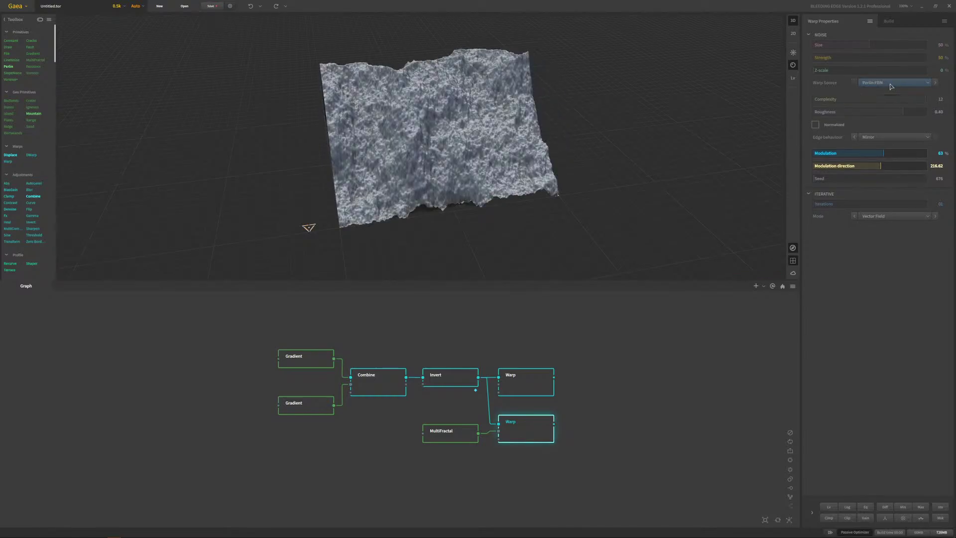
- Set the lower Warp node's roughness to 0.05 and complexity to 5, and inspect the terrain from the opposite side
drag(903, 114, 825, 112)
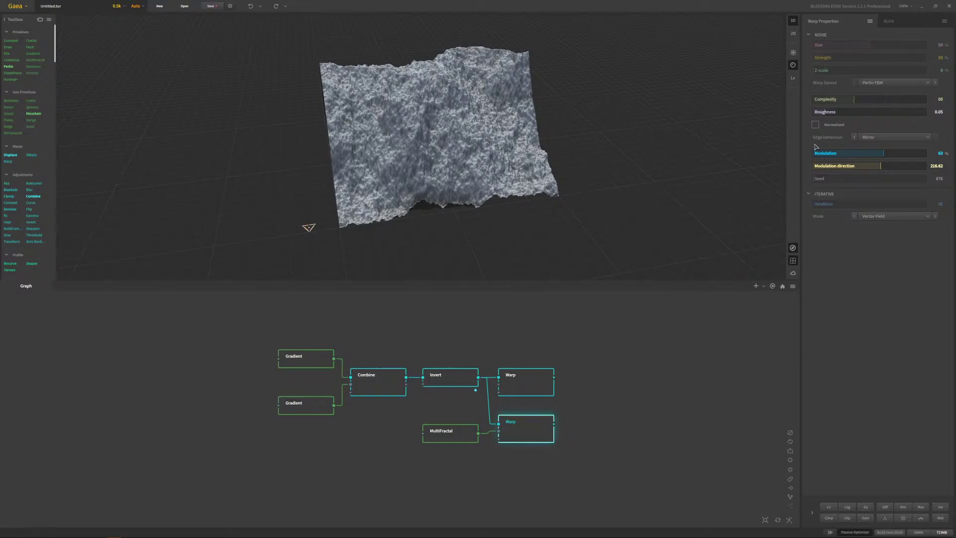
mouse_move(528, 150)
mouse_down()
mouse_move(556, 144)
mouse_move(554, 175)
mouse_move(567, 135)
mouse_move(500, 226)
mouse_move(550, 163)
mouse_move(561, 169)
mouse_move(551, 149)
mouse_move(543, 211)
mouse_move(520, 149)
mouse_up()
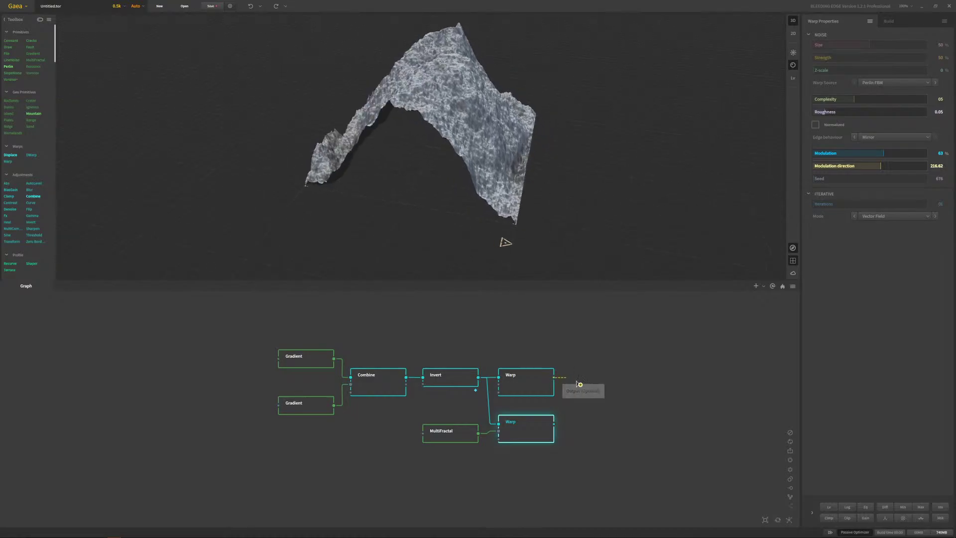
- Add a Combine node after the Warp nodes and connect both Warp outputs to its inputs
right_click(602, 384)
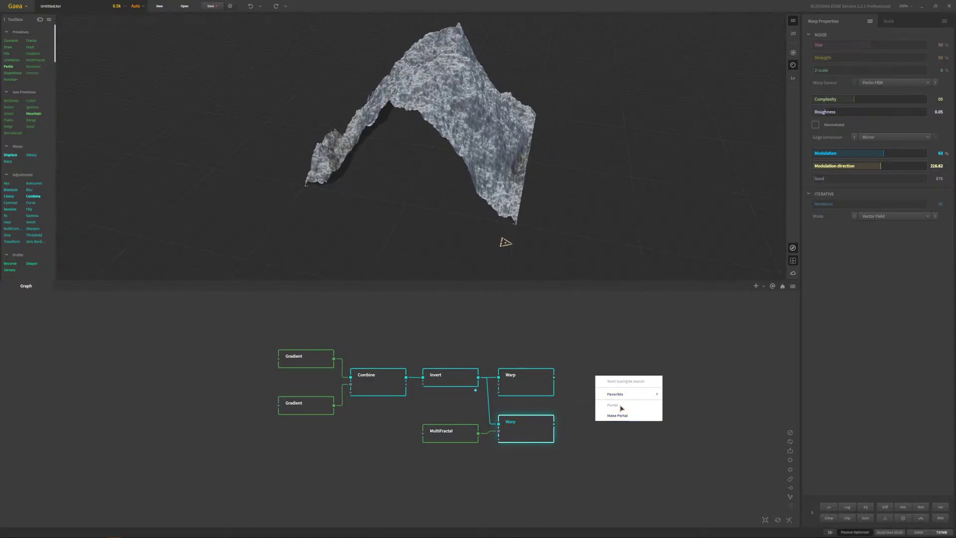
text(warp)
key(Escape)
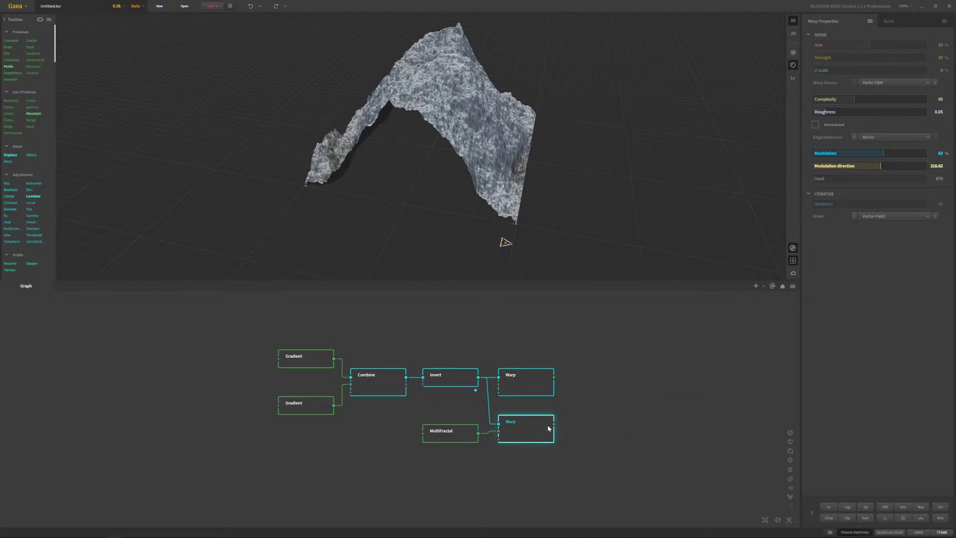
drag(554, 424, 597, 379)
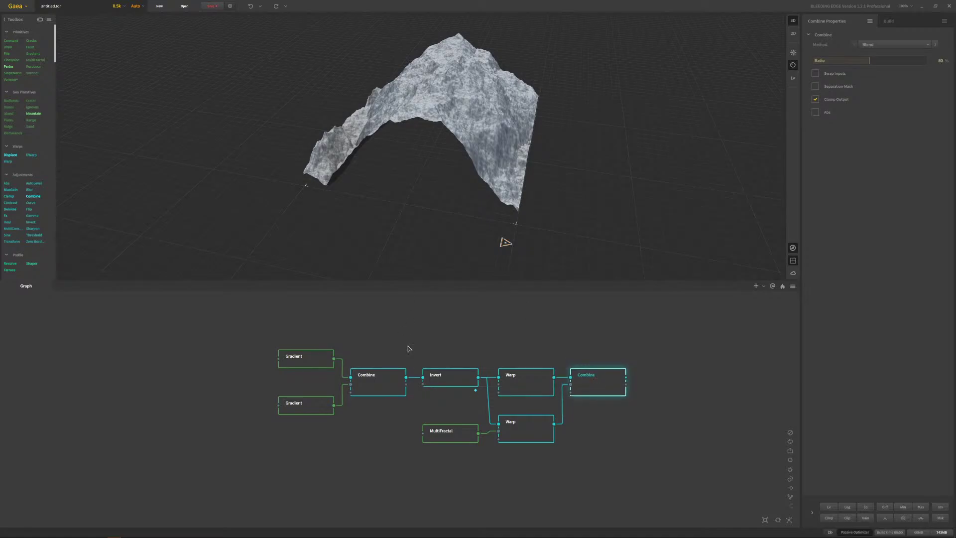
- Check the upper Warp node's terrain and set the new Combine node's method to Max
click(524, 382)
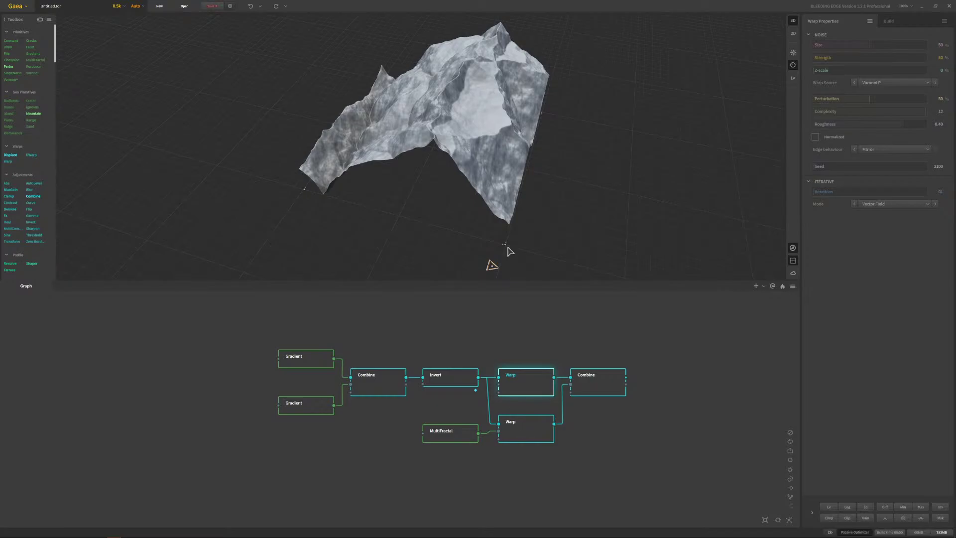
click(592, 383)
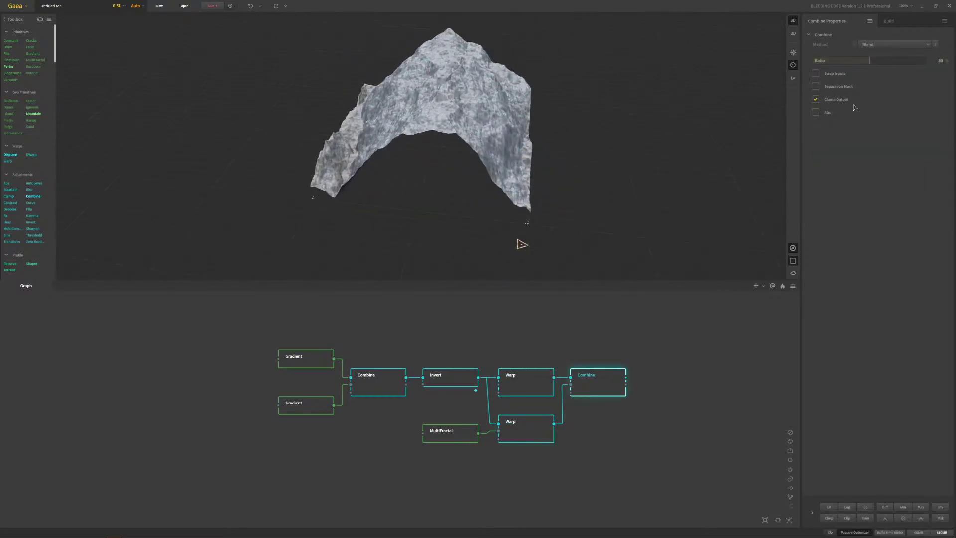
click(869, 44)
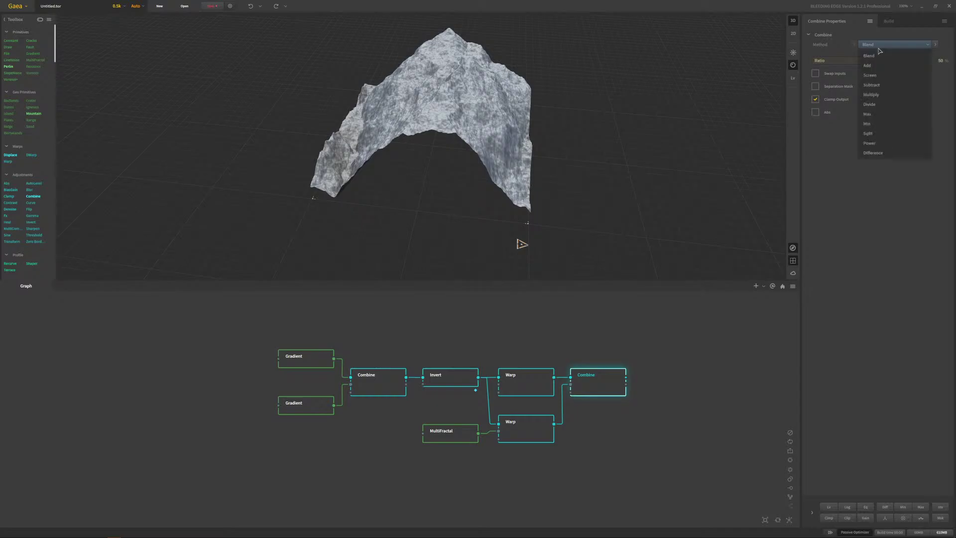
click(878, 114)
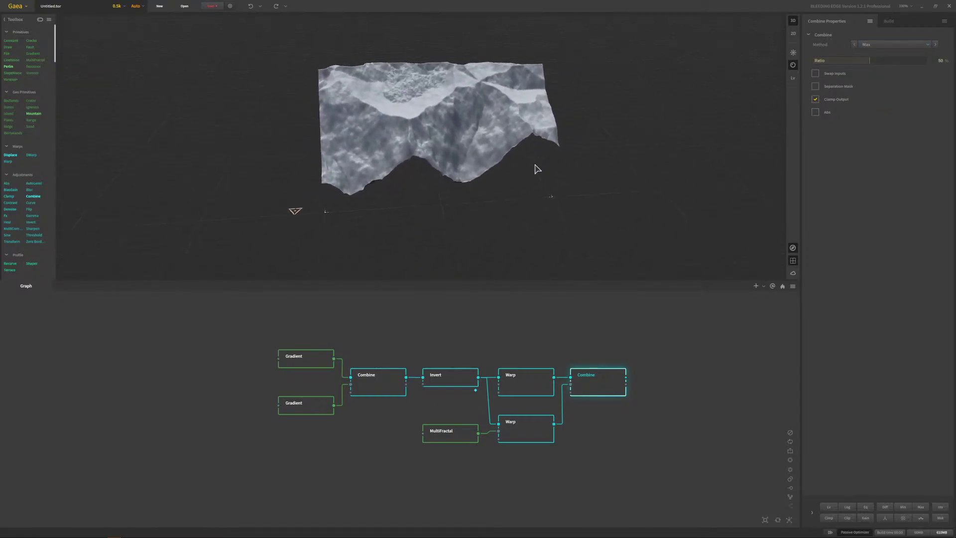
- Set the new Combine node's ratio to 39% and inspect the blended terrain from several sides
mouse_move(537, 169)
mouse_down()
mouse_move(538, 154)
mouse_move(551, 149)
mouse_move(533, 162)
mouse_up()
scroll(417, 83, up, 3)
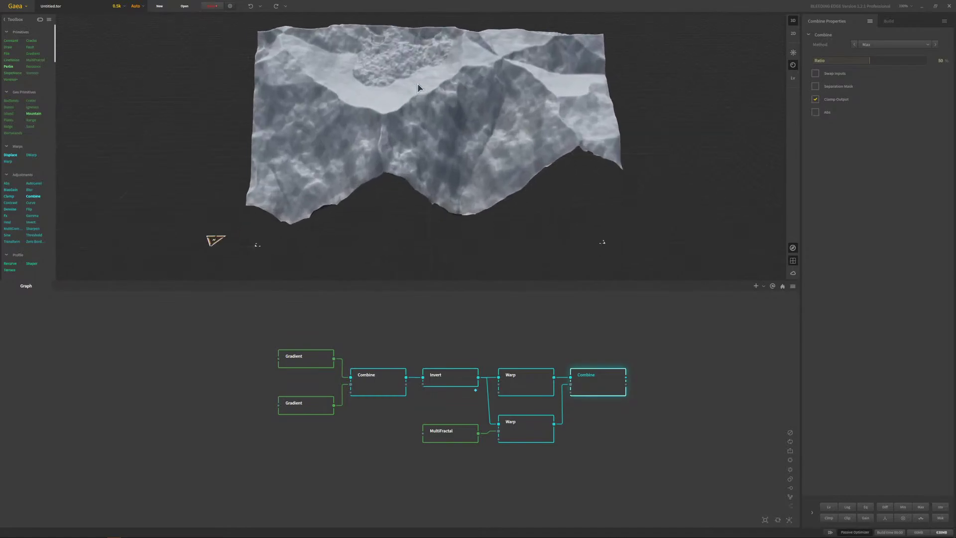
drag(418, 85, 464, 87)
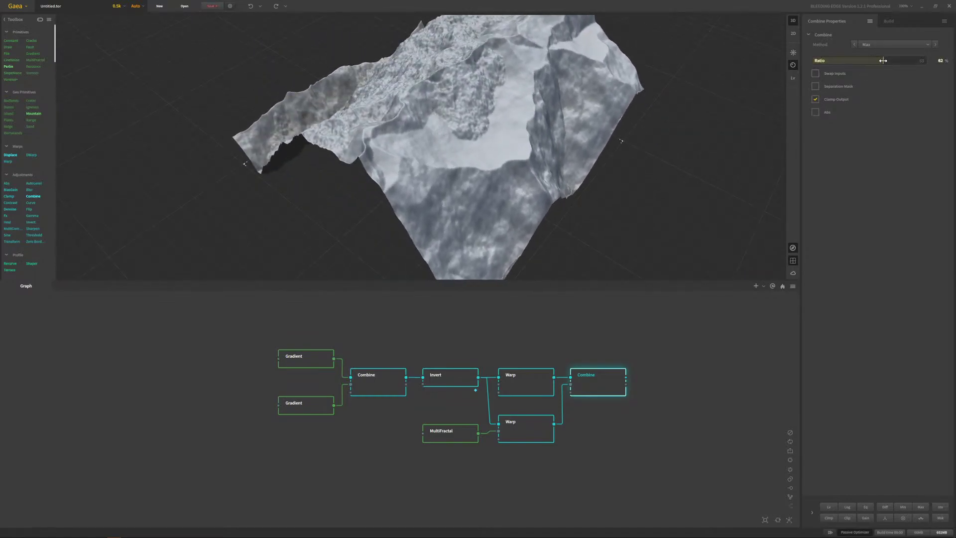
drag(881, 60, 856, 54)
drag(557, 102, 388, 80)
scroll(477, 84, down, 3)
scroll(395, 84, up, 3)
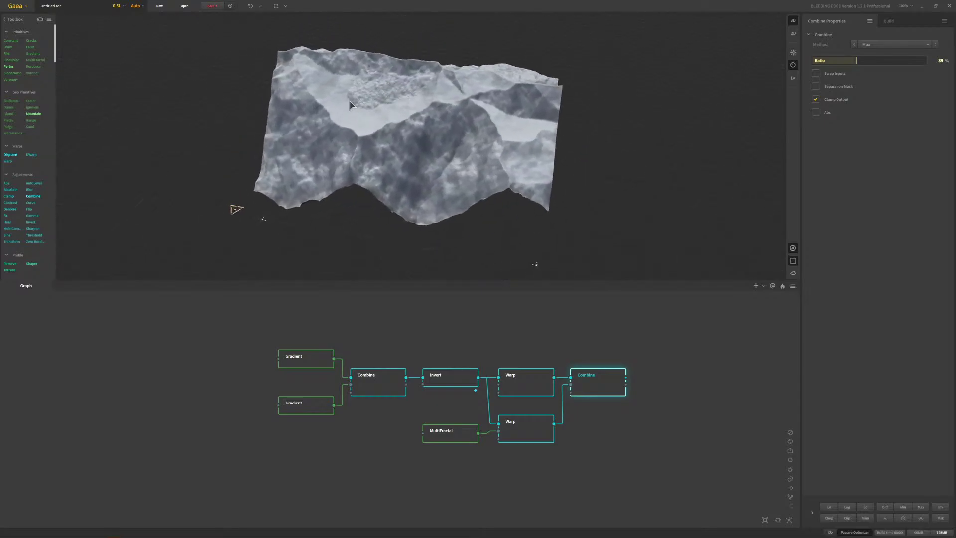
drag(350, 104, 382, 126)
- Add an Apex node after the second Combine node and align it in the chain
right_click(667, 377)
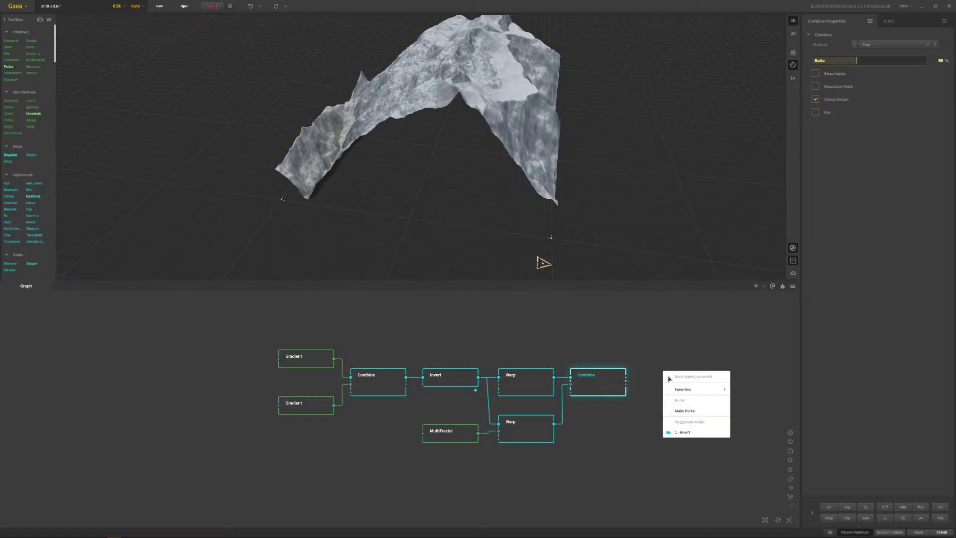
text(blur)
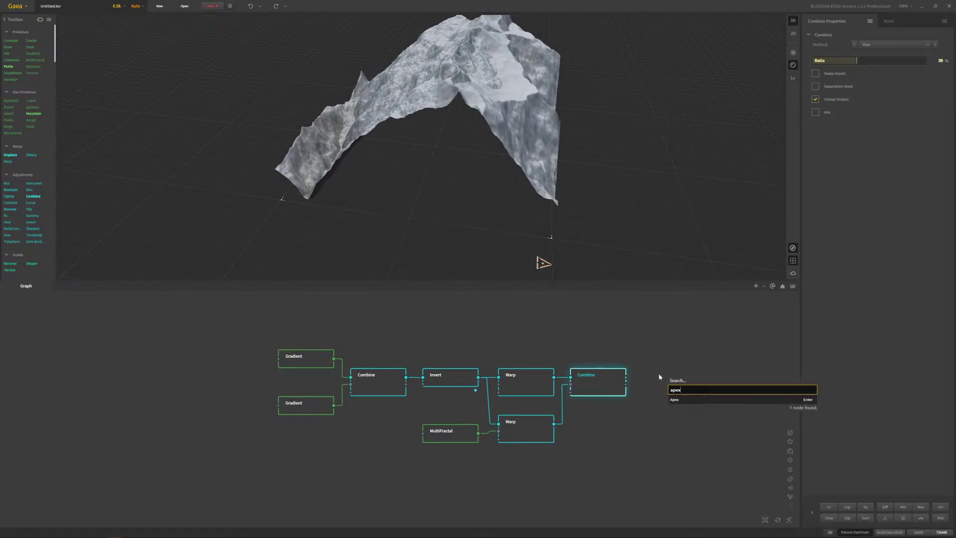
click(678, 402)
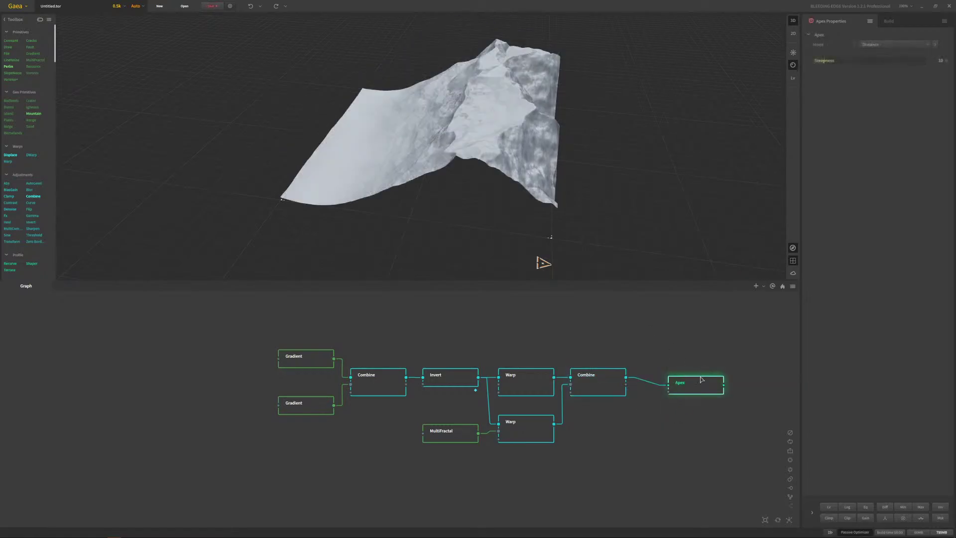
drag(527, 164, 507, 150)
- Set the Apex node's mode to Slant and inspect the slanted faces from different sides
click(891, 44)
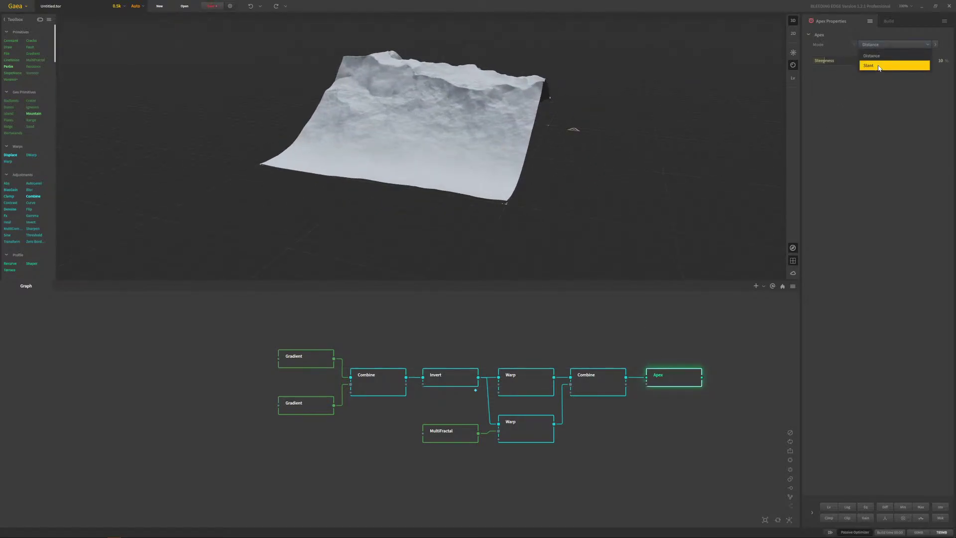
click(892, 64)
drag(456, 111, 493, 142)
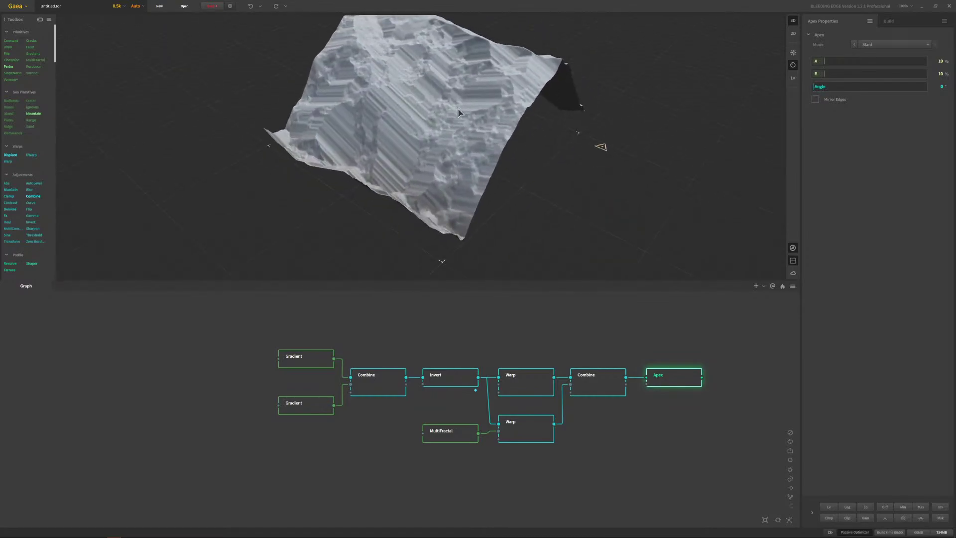
drag(458, 113, 500, 52)
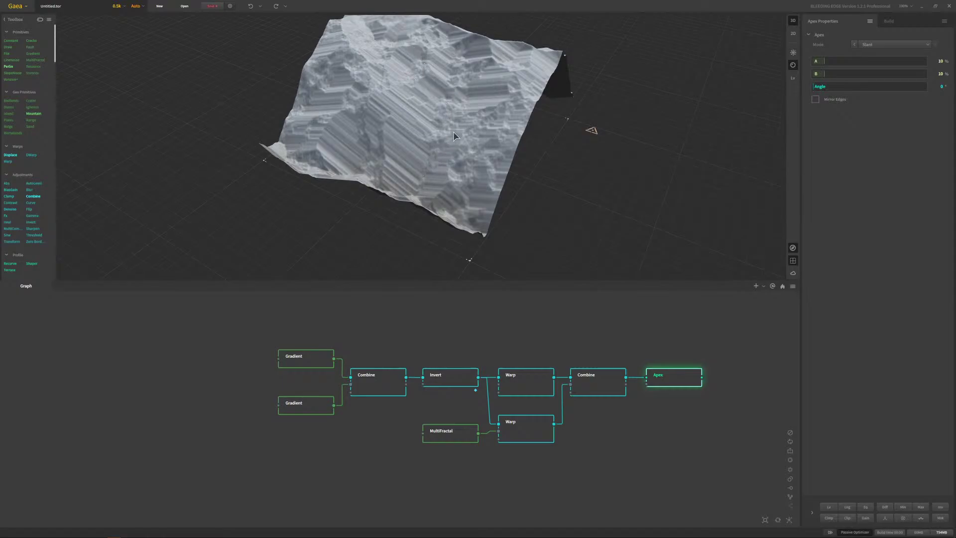
drag(454, 135, 420, 115)
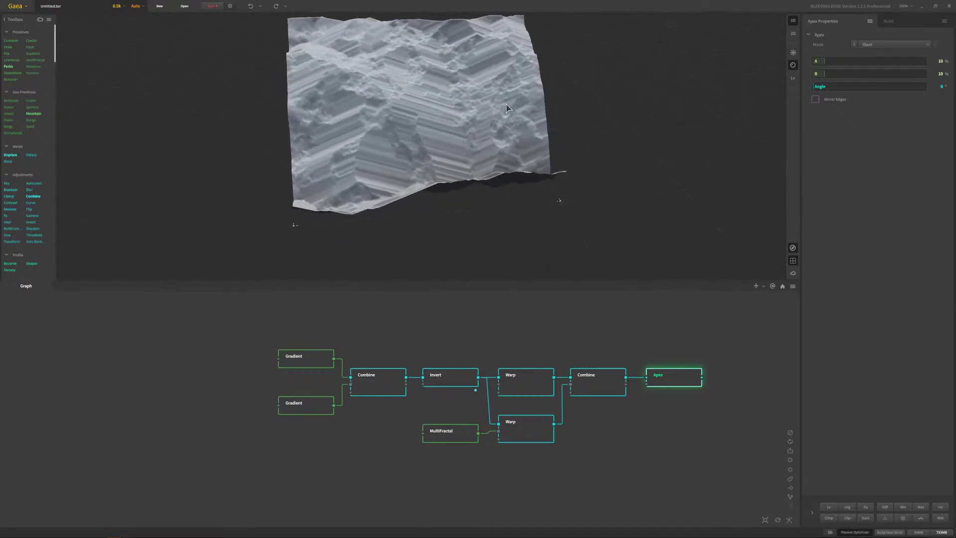
drag(507, 108, 565, 105)
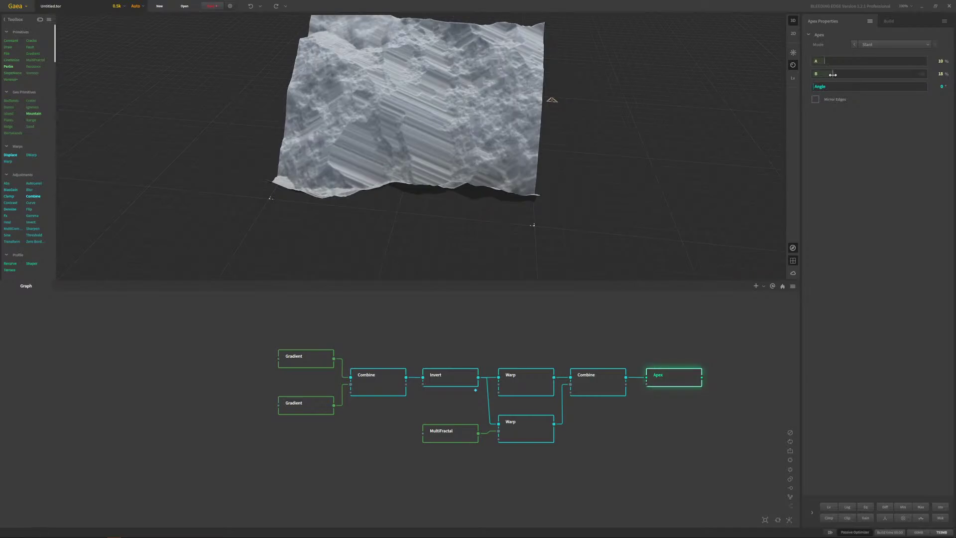
- Set the Apex node's A to 14%, B to 16% and angle to 175°, and inspect the slopes
drag(832, 74, 828, 61)
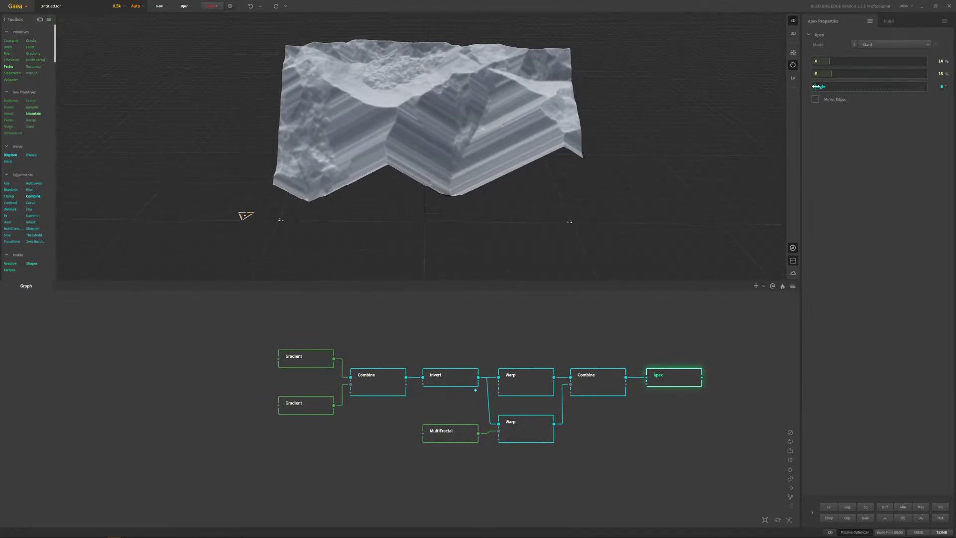
drag(815, 86, 867, 87)
drag(386, 81, 362, 53)
drag(446, 99, 475, 83)
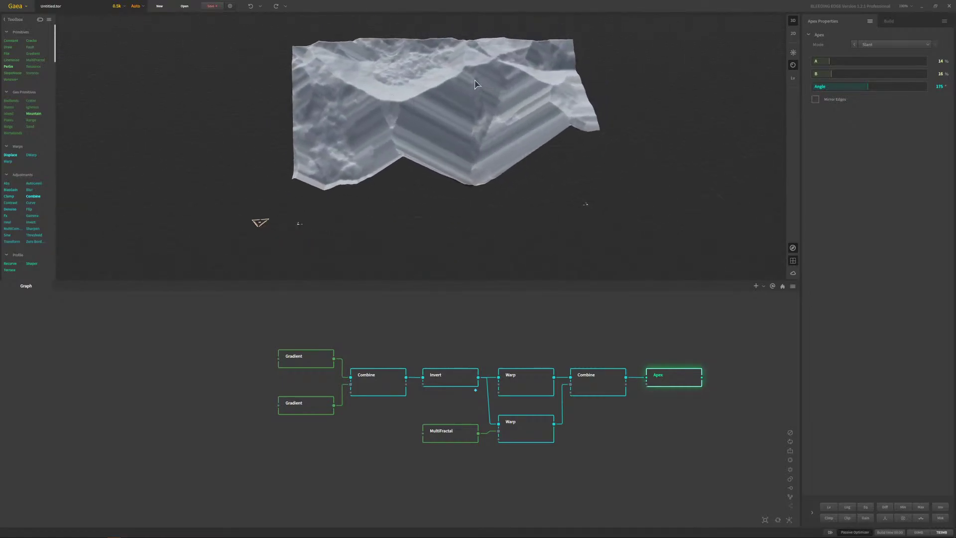
mouse_move(417, 103)
mouse_down()
mouse_move(465, 101)
mouse_move(423, 104)
mouse_up()
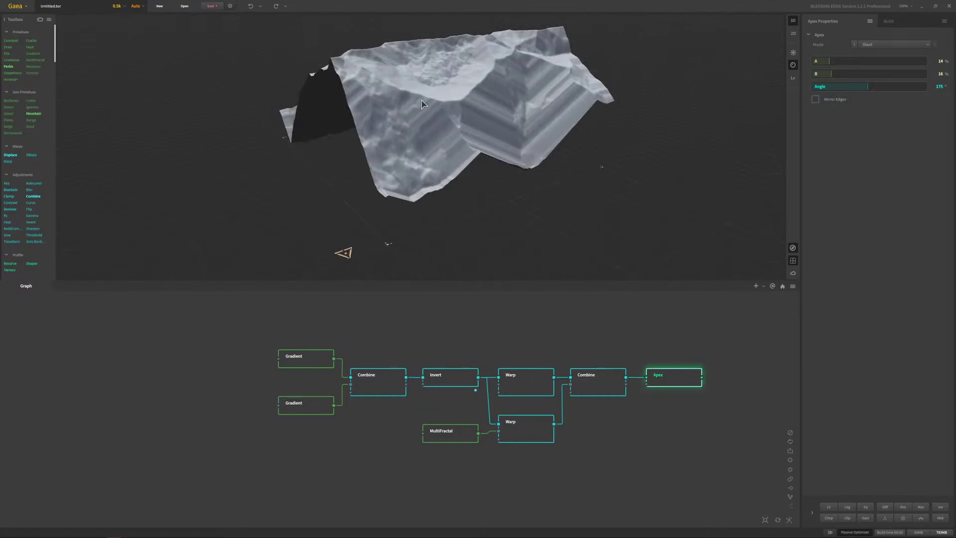
- Check the live stream's chat on YouTube, return to Gaea and look over the Apex terrain
click(260, 533)
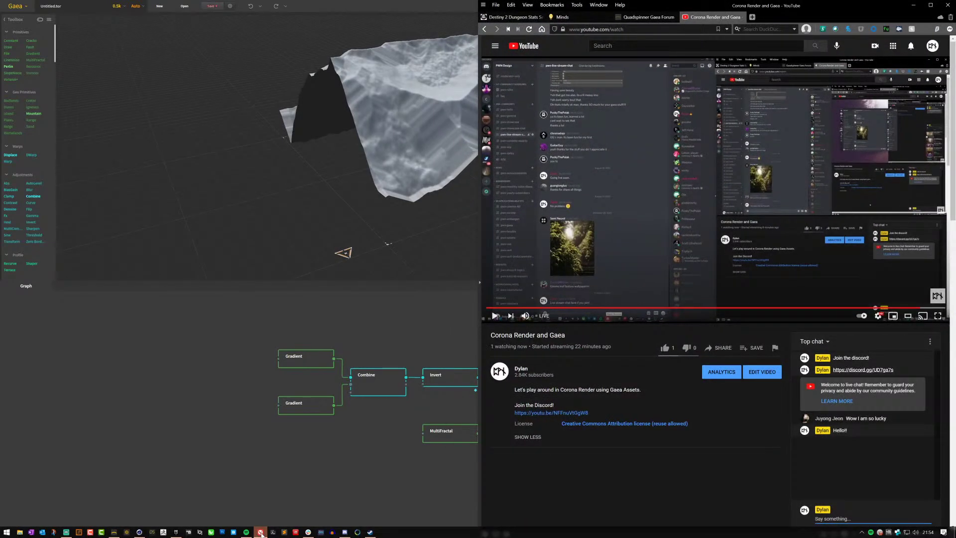
click(261, 532)
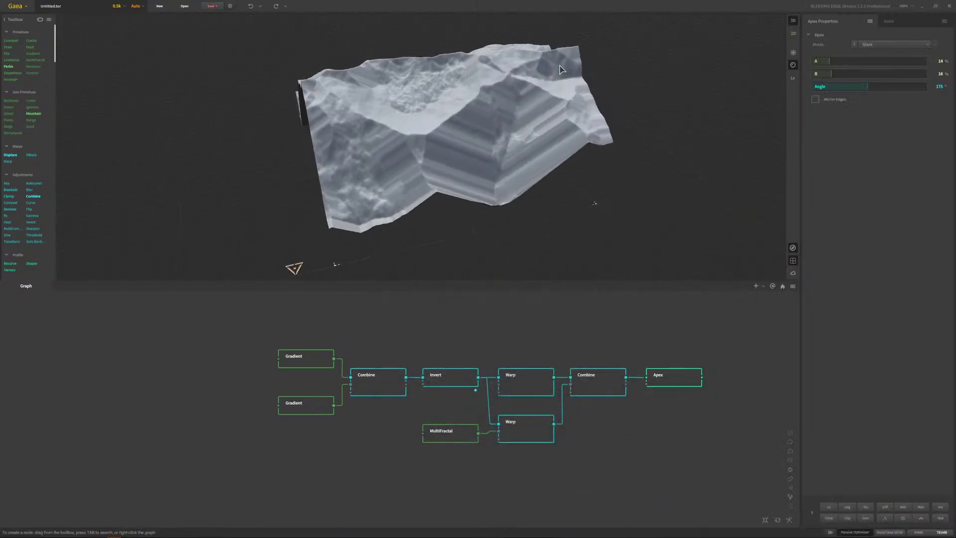
drag(561, 69, 613, 83)
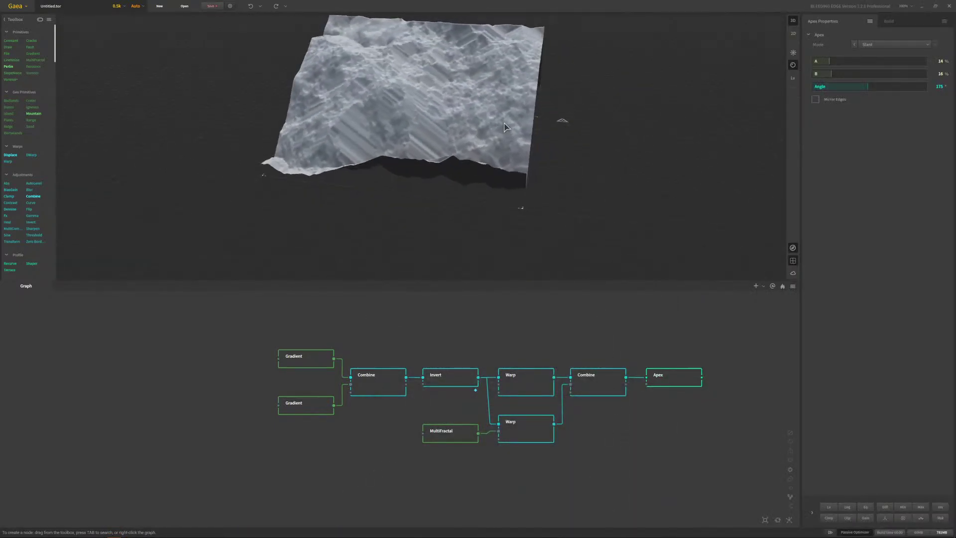
drag(507, 145, 491, 135)
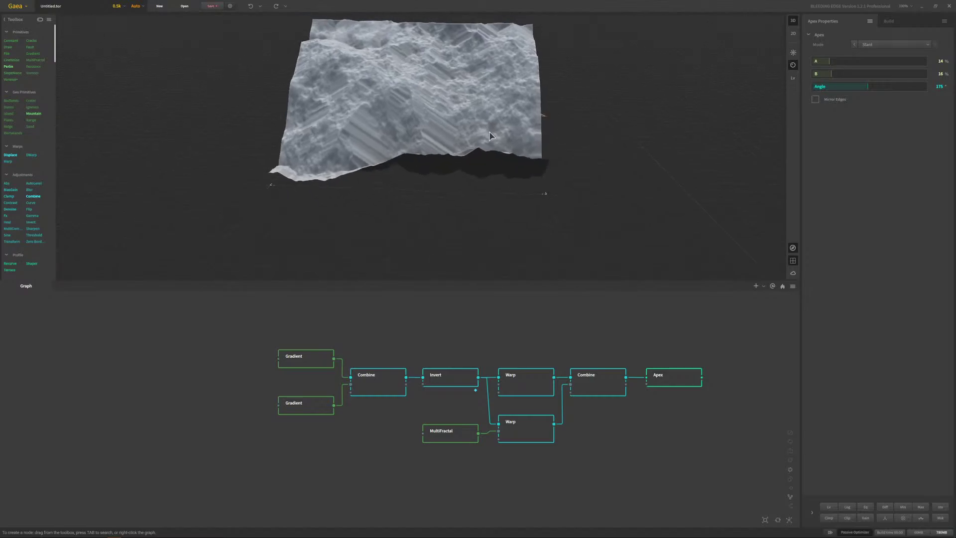
- Duplicate the lower Warp node below the chain and delete the copy
ctrl+drag(544, 434, 573, 484)
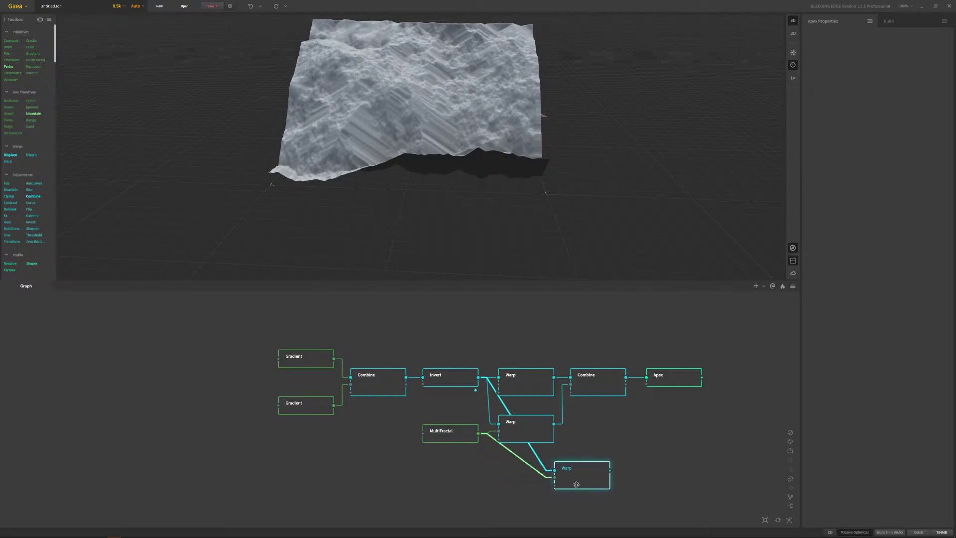
key(Delete)
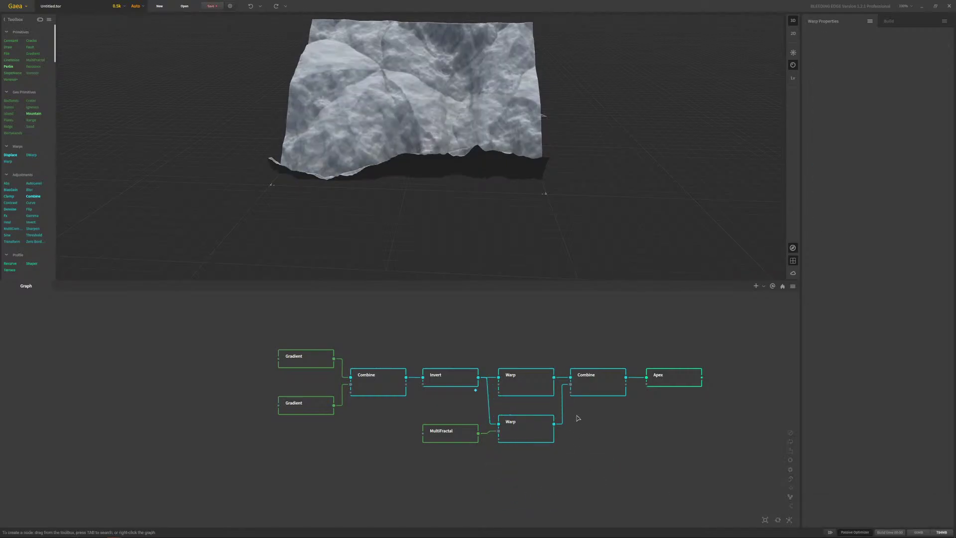
- Add a Recurve node after the Apex node, tidy their spacing in the graph and inspect the terrain
click(683, 385)
middle_drag(683, 446, 462, 450)
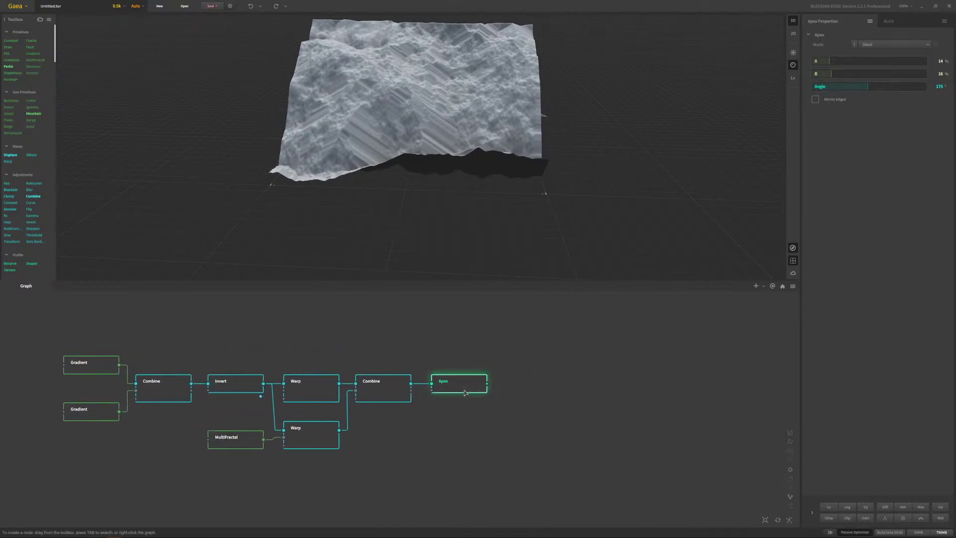
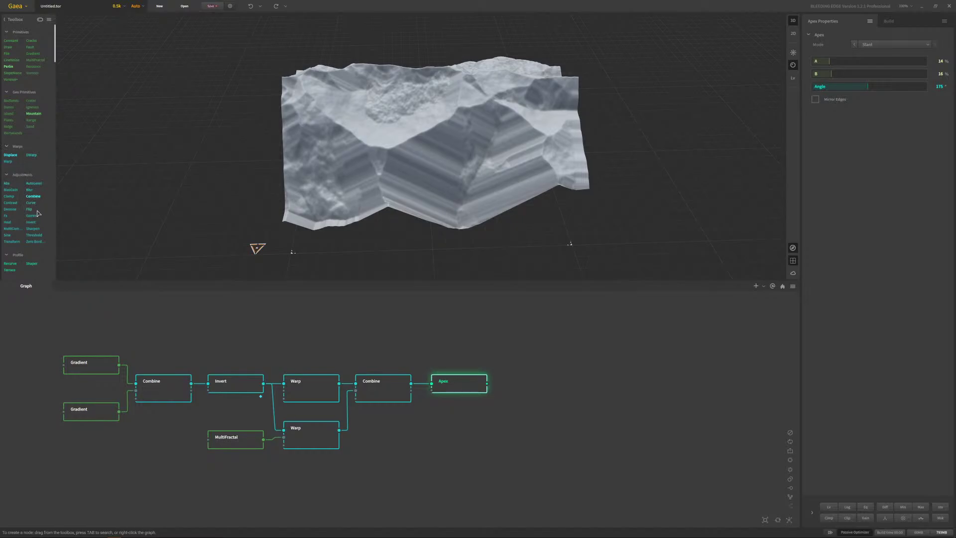
mouse_move(36, 244)
mouse_move(32, 193)
scroll(35, 240, down, 3)
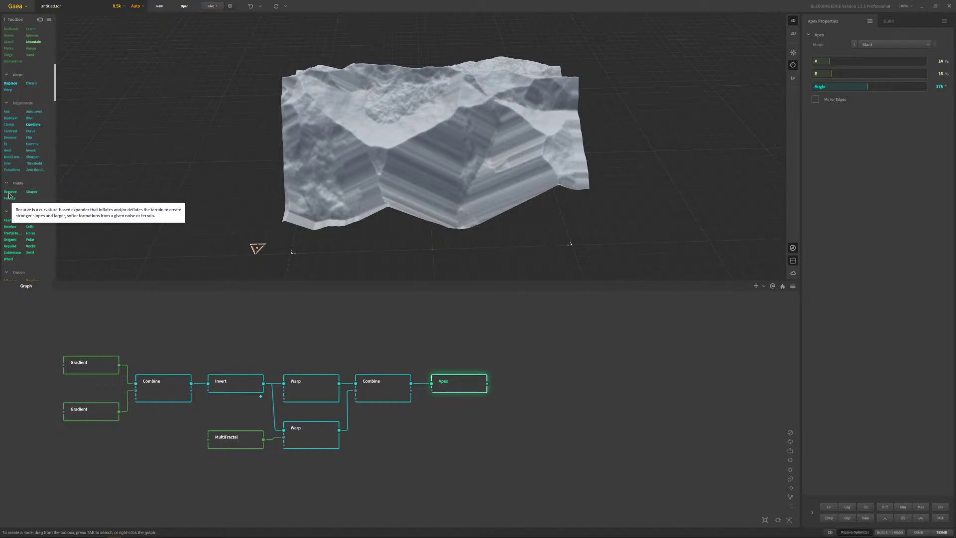
drag(9, 194, 526, 385)
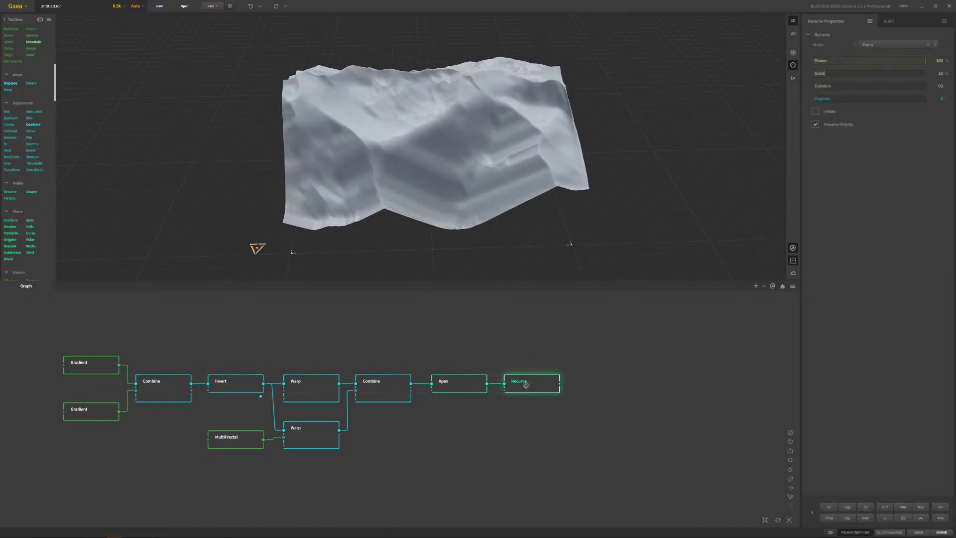
drag(562, 416, 450, 383)
drag(443, 188, 421, 158)
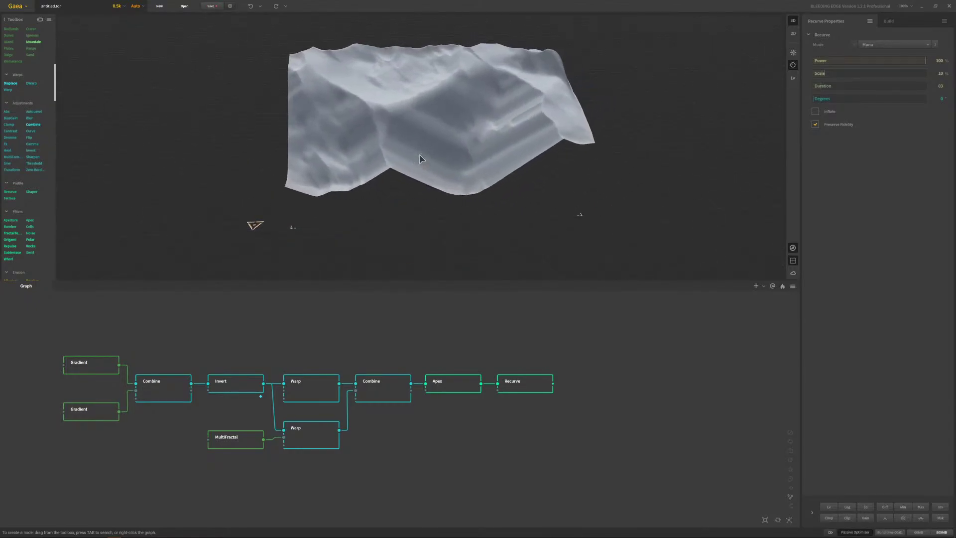
mouse_move(445, 103)
mouse_down()
mouse_move(453, 122)
mouse_move(455, 108)
mouse_move(442, 107)
mouse_move(487, 103)
mouse_move(449, 102)
mouse_move(457, 102)
mouse_up()
- Try the Omni and Duo modes on the Recurve node and switch it back to Mono
click(895, 45)
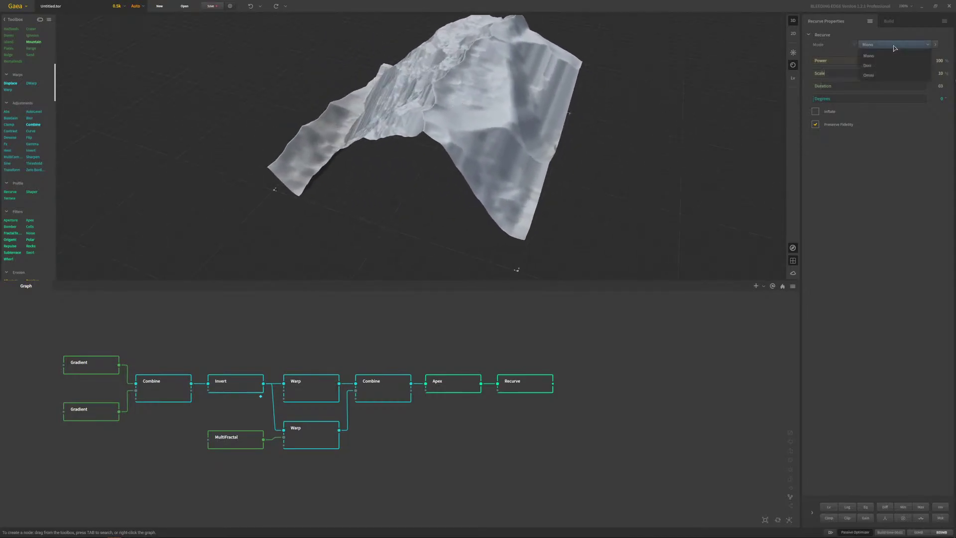
click(892, 72)
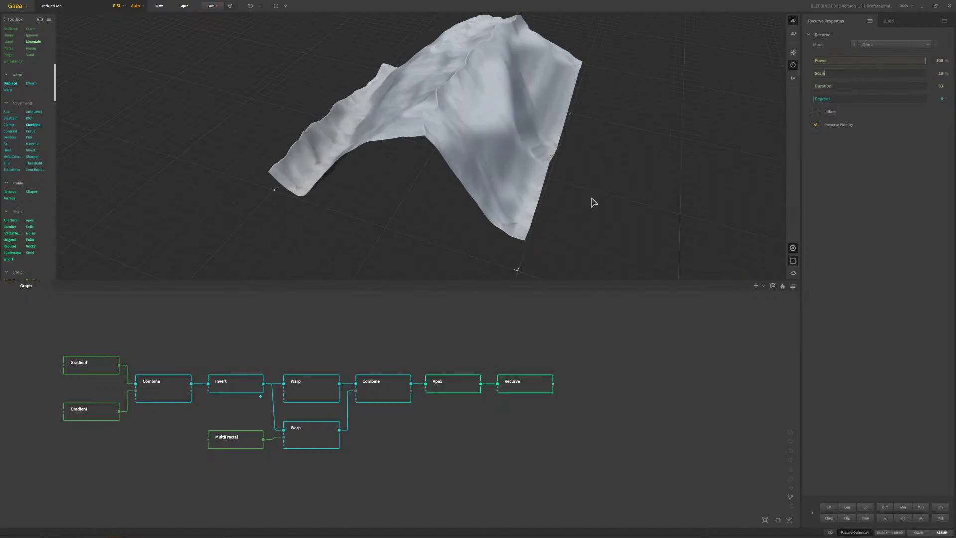
mouse_move(442, 107)
mouse_down()
mouse_move(485, 112)
mouse_move(444, 102)
mouse_move(452, 102)
mouse_move(399, 111)
mouse_move(426, 107)
mouse_up()
click(893, 44)
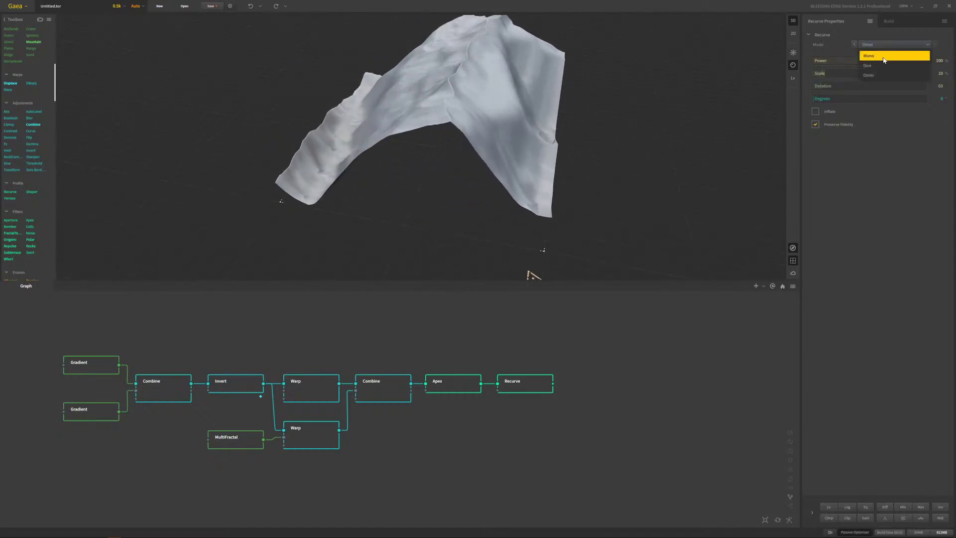
click(876, 53)
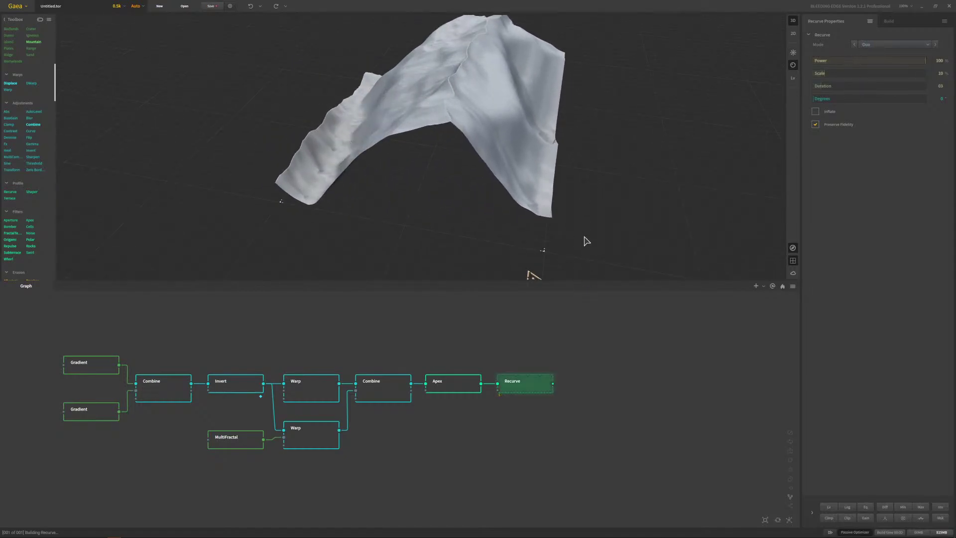
drag(534, 273, 549, 126)
click(879, 46)
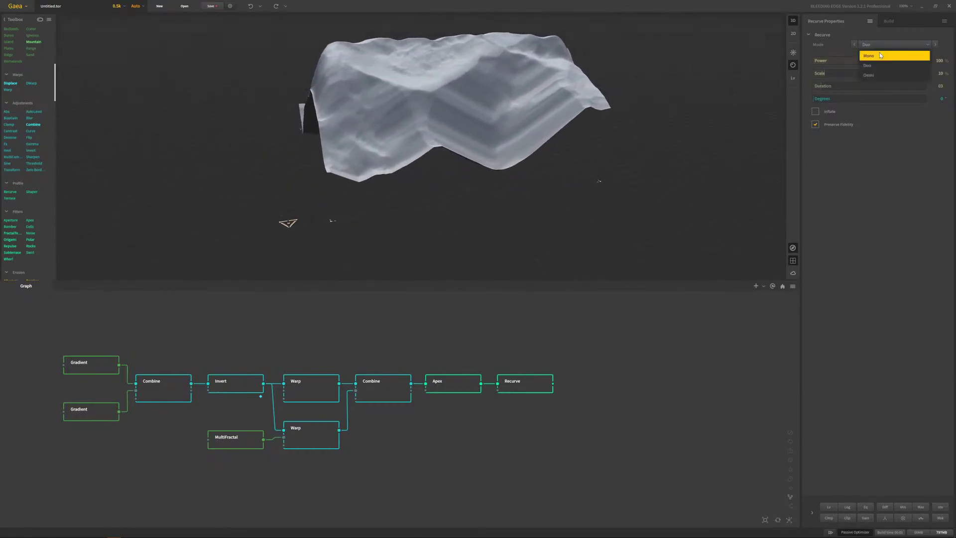
click(866, 57)
drag(471, 95, 506, 85)
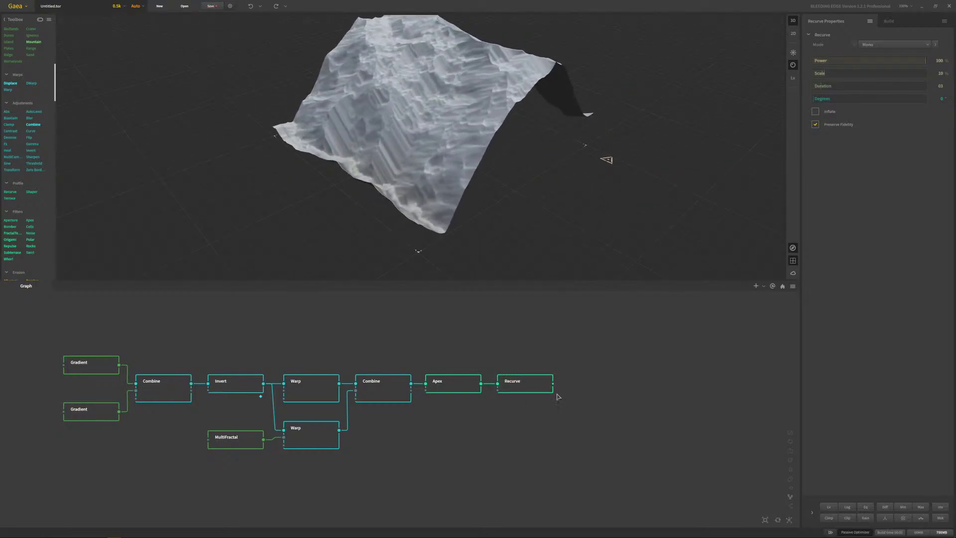
- Add an Erosion node connected after the Recurve node, and select the Recurve node
right_click(602, 372)
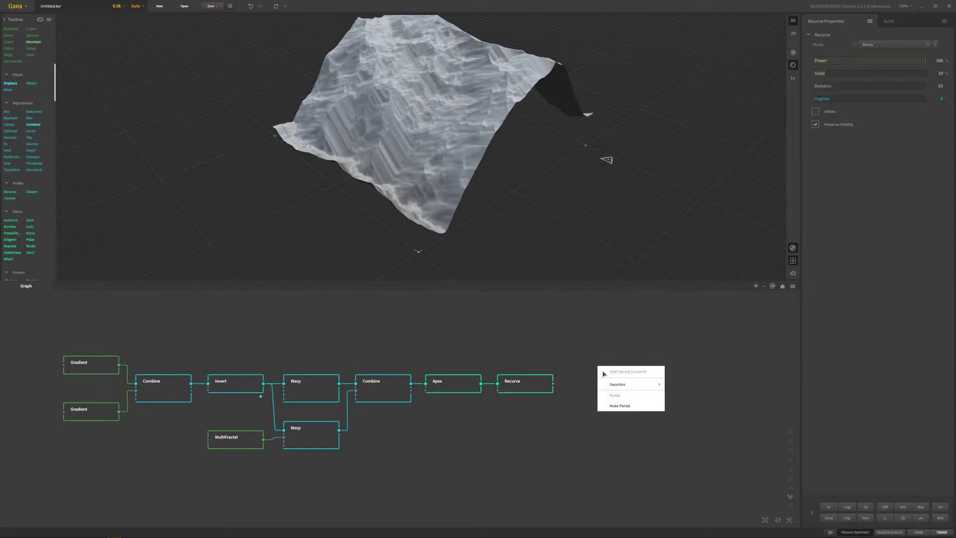
text(er)
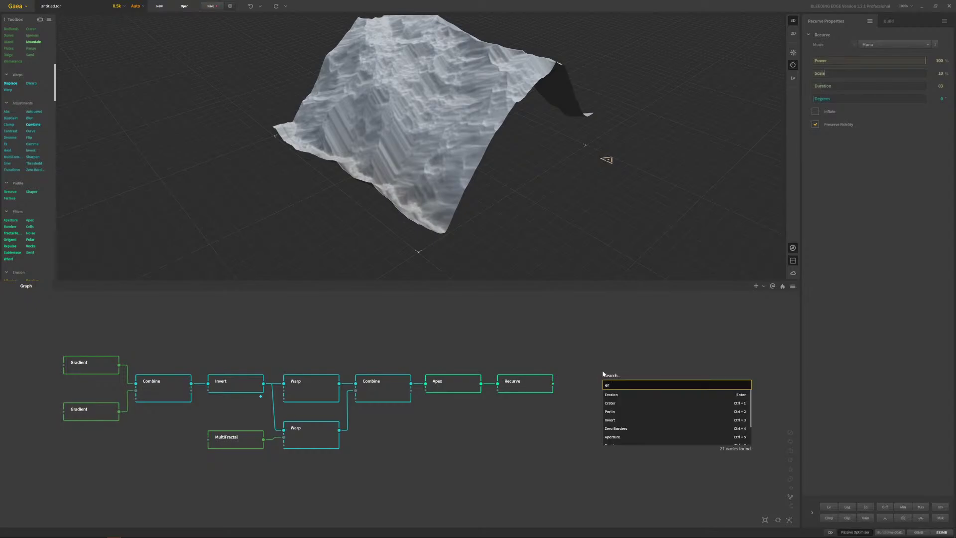
text(osion)
click(614, 395)
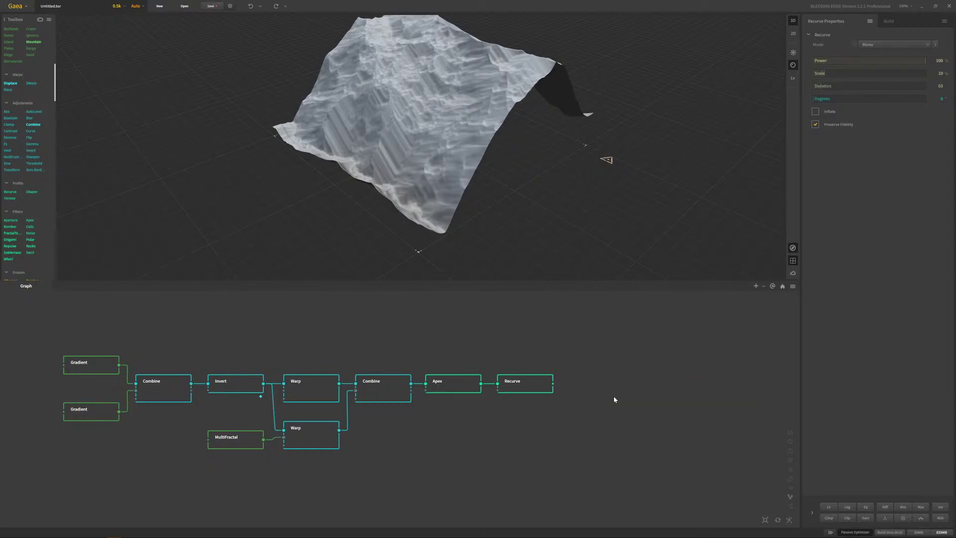
drag(611, 392, 583, 395)
click(525, 384)
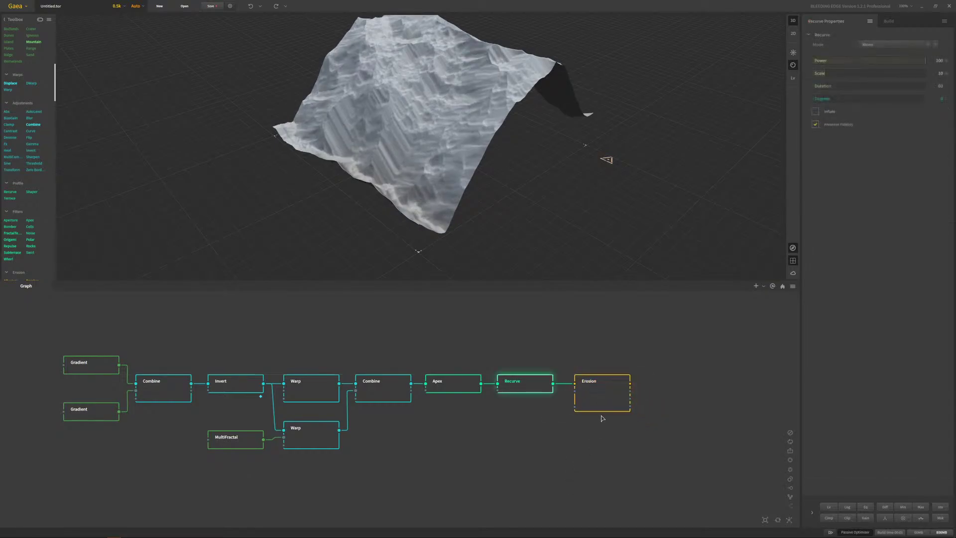
- Apply a preset to the Erosion node that uses 12% Duration, 100% Rock Softness, 100% Strength and a slope-biased Precipitation Amount
click(607, 398)
drag(512, 181, 681, 172)
scroll(452, 124, up, 5)
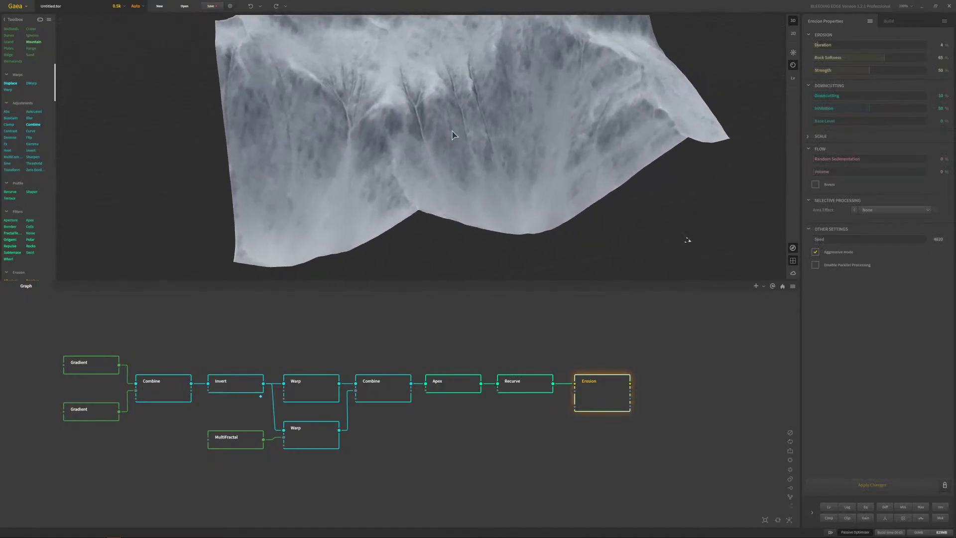
drag(452, 122, 441, 148)
scroll(450, 135, down, 3)
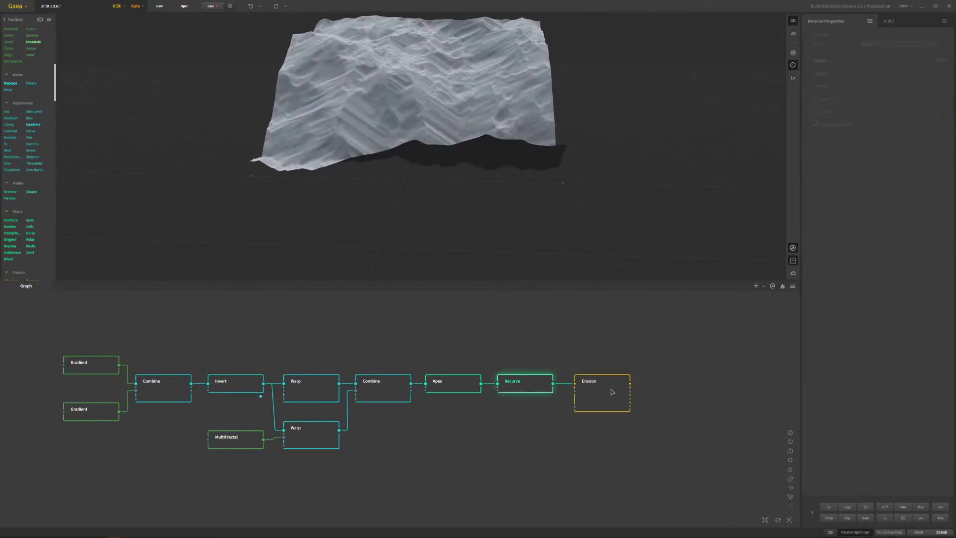
right_click(594, 400)
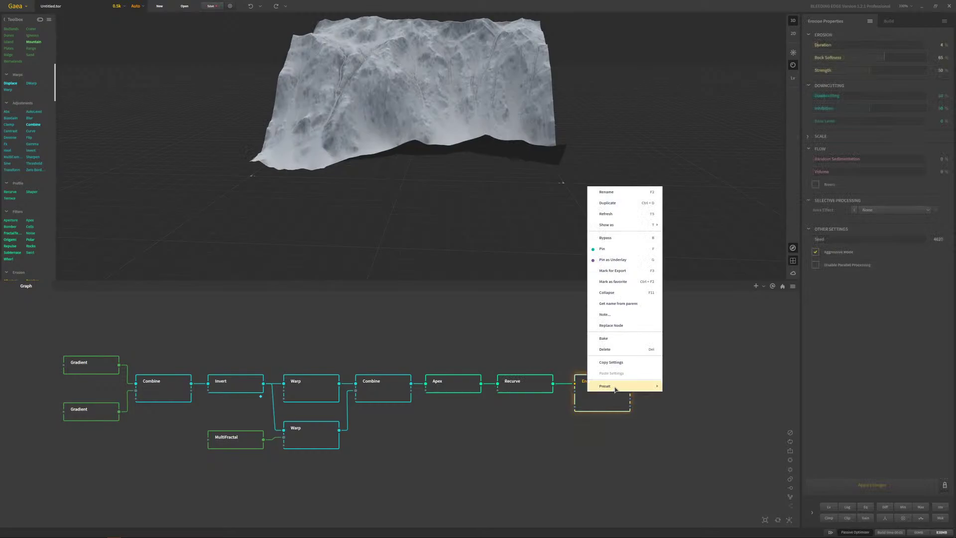
mouse_move(619, 388)
click(691, 509)
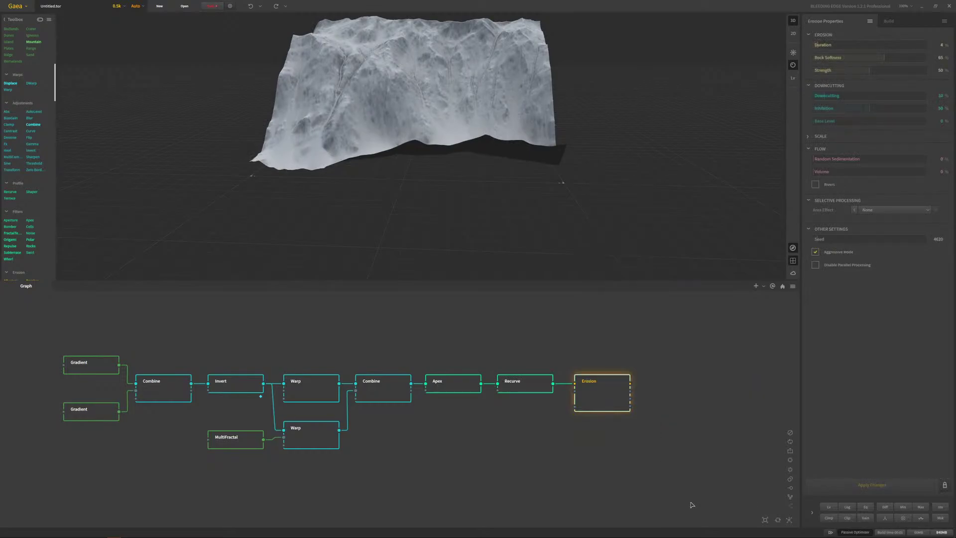
- Inspect the eroded terrain's slopes, ridges and valley from all sides in the 3D view
drag(465, 104, 402, 96)
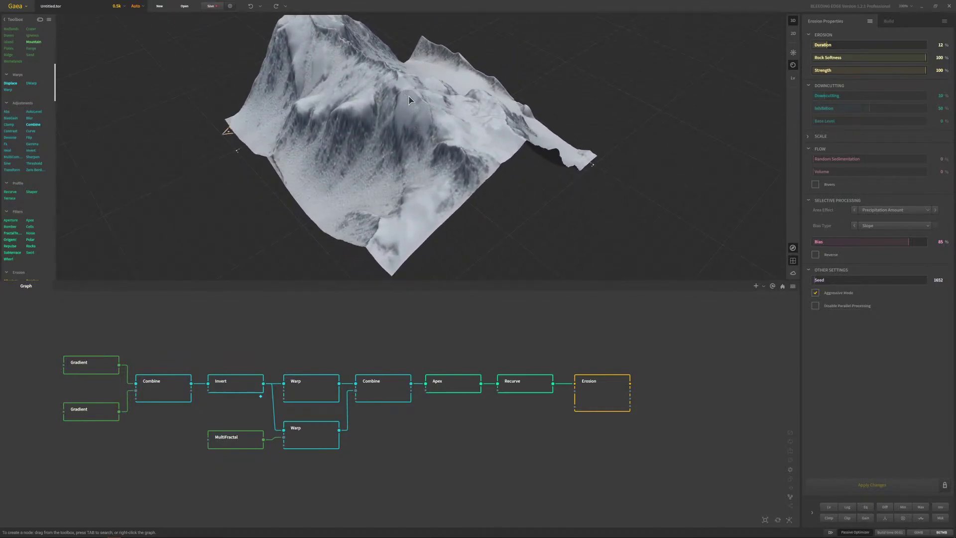
drag(429, 139, 383, 114)
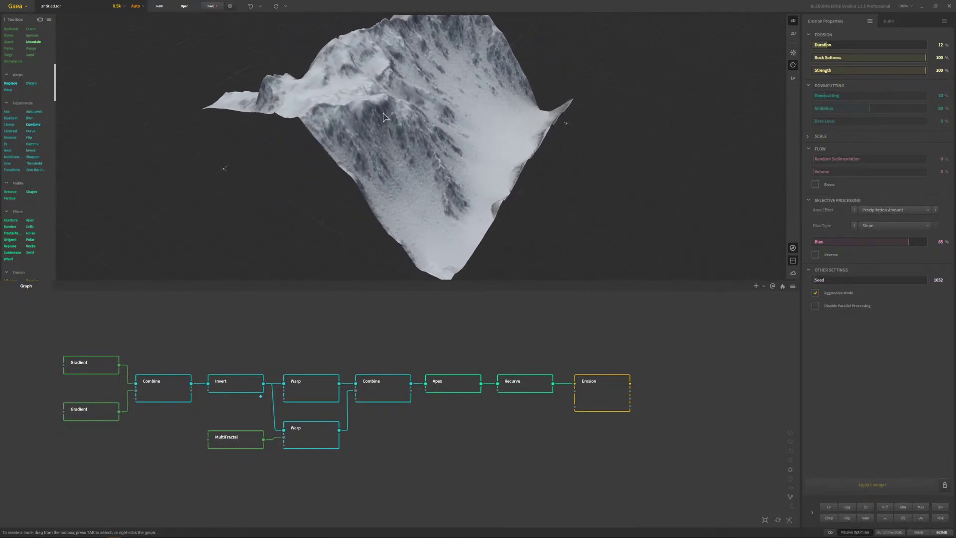
drag(370, 76, 301, 92)
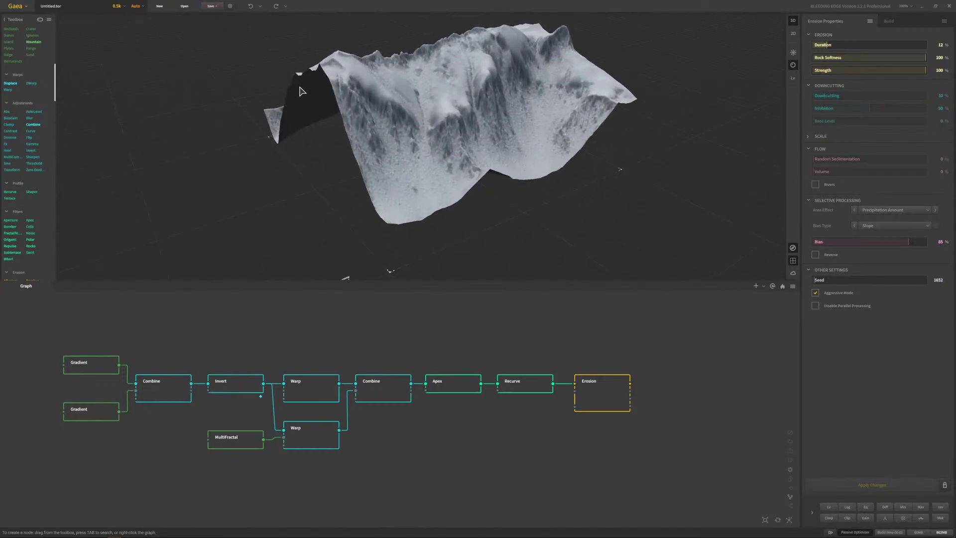
drag(395, 74, 284, 54)
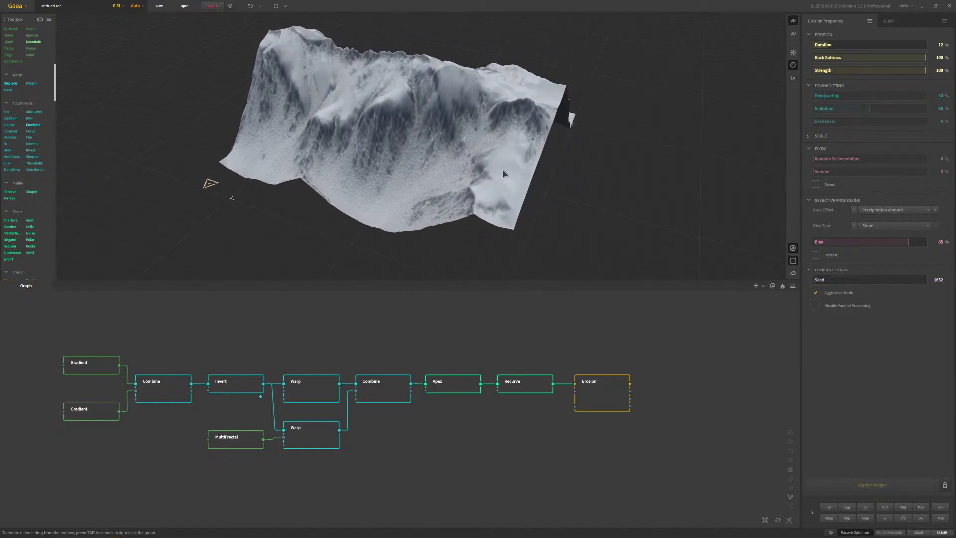
drag(483, 179, 573, 94)
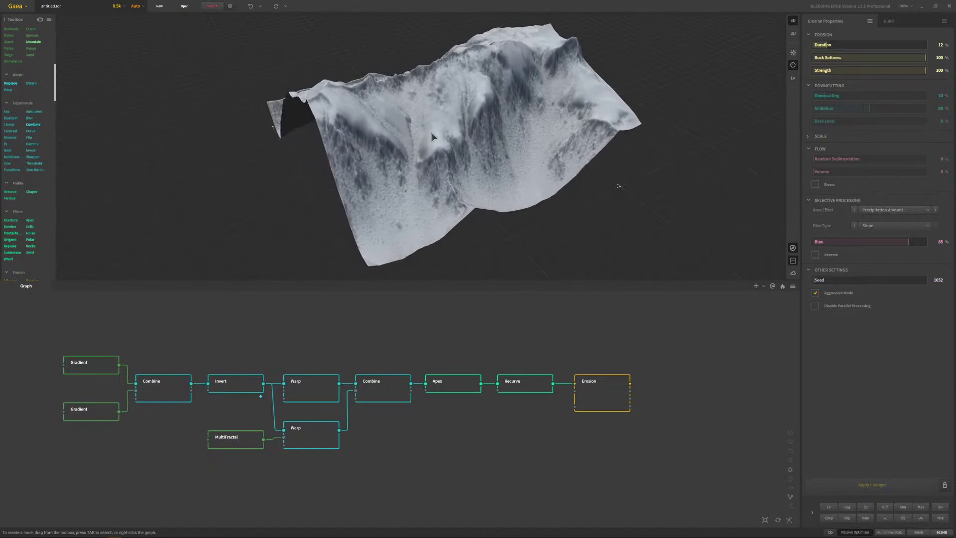
drag(432, 133, 519, 85)
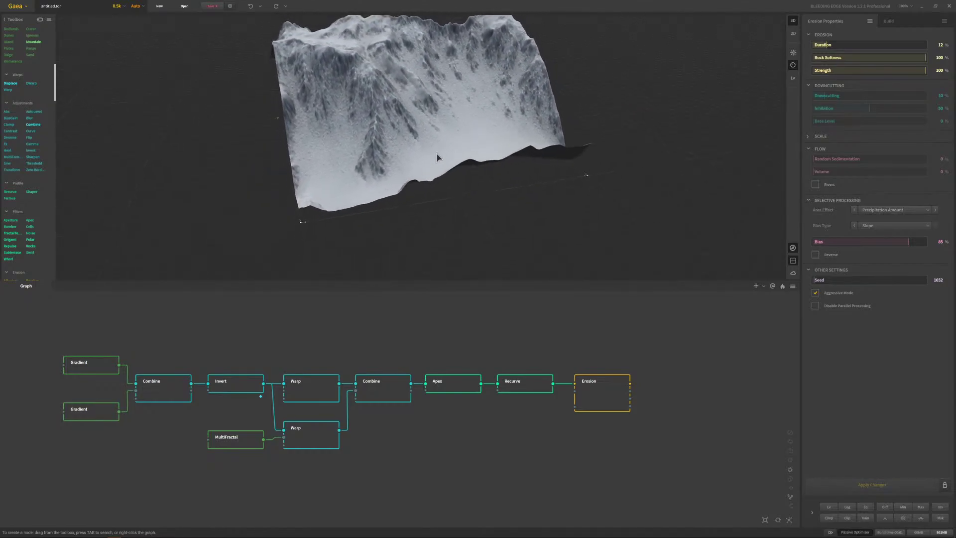
drag(436, 153, 466, 116)
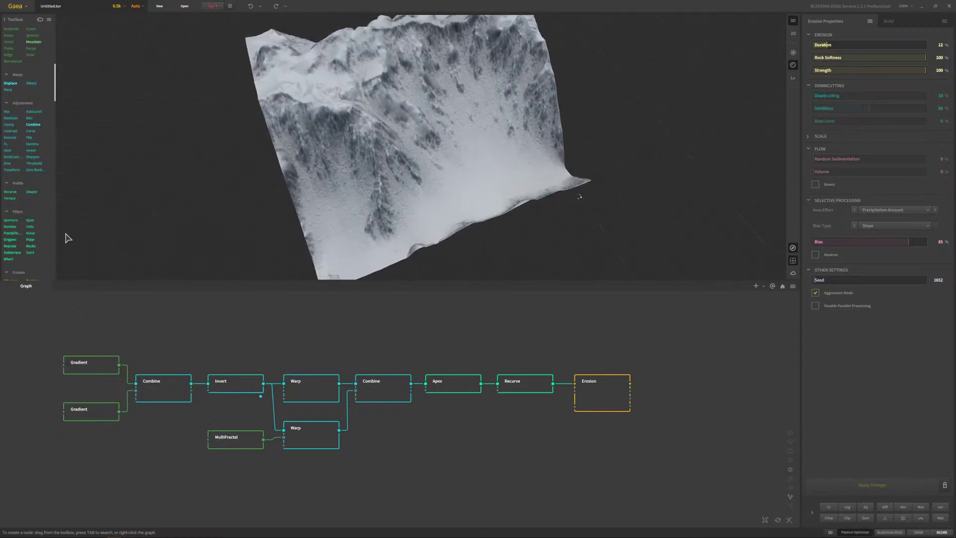
drag(387, 104, 374, 75)
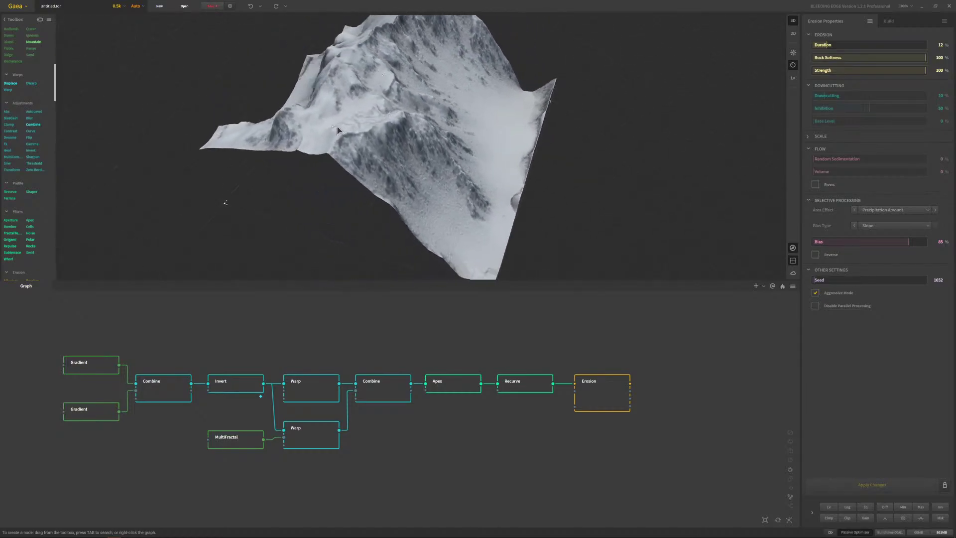
drag(337, 130, 362, 143)
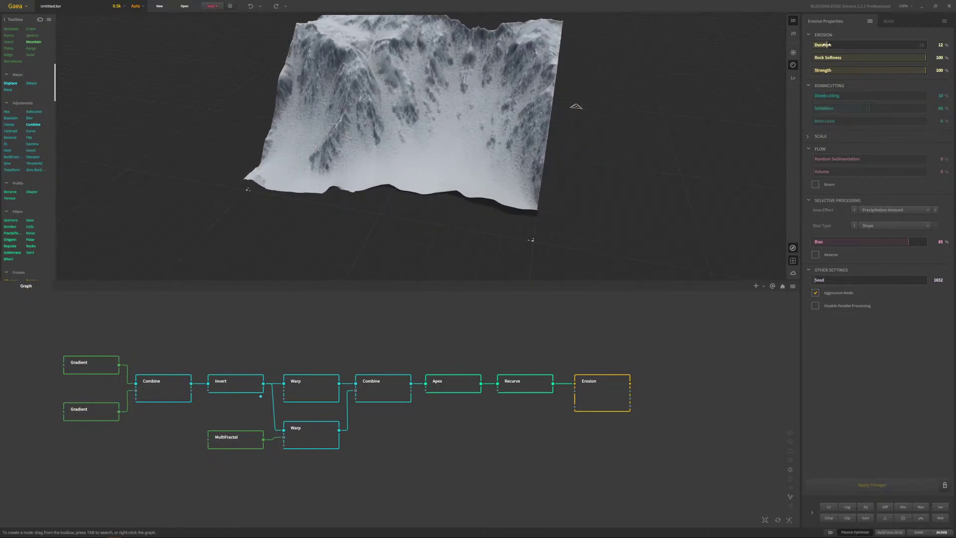
- Set the Erosion node's Rock Softness to 51% and Duration to 5%, apply the changes and check the terrain
drag(924, 60, 867, 59)
click(875, 484)
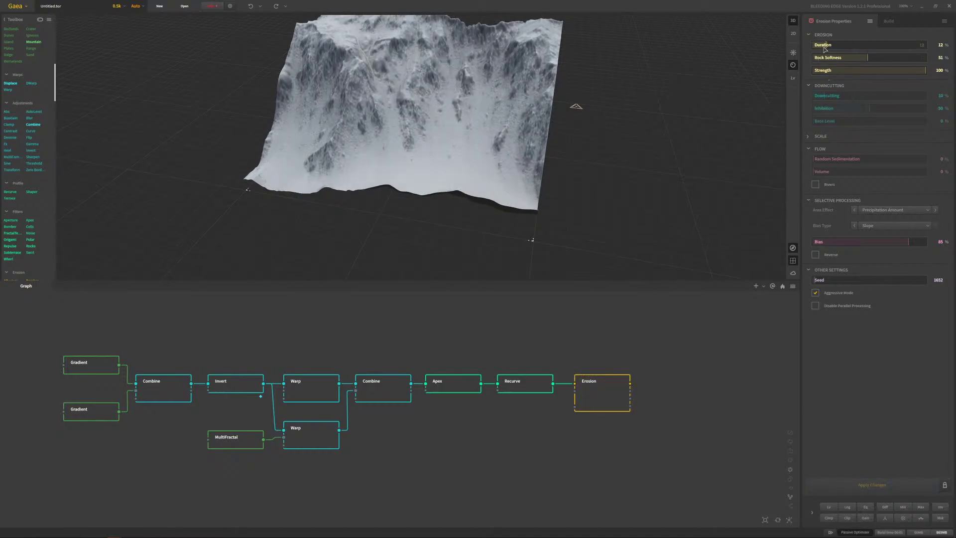
drag(819, 45, 818, 45)
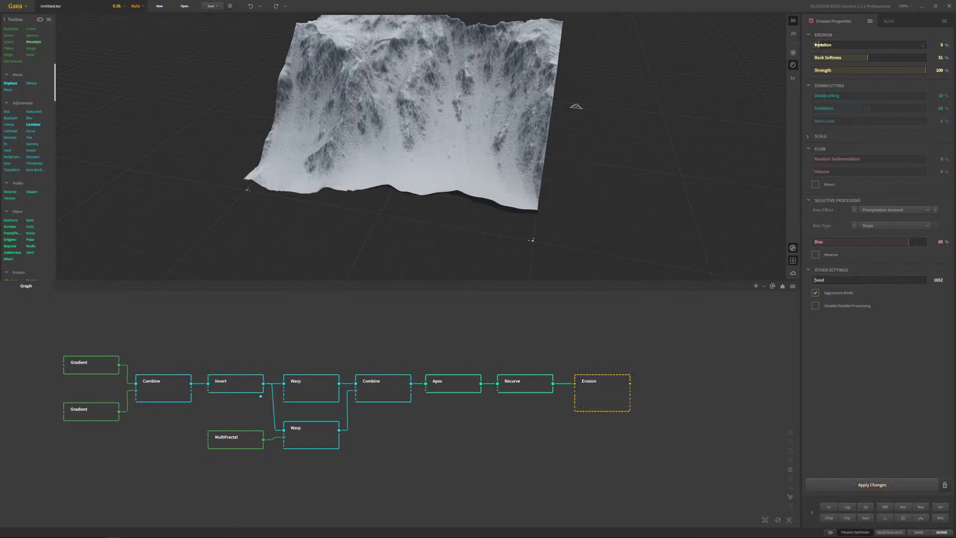
click(871, 483)
drag(503, 206, 503, 158)
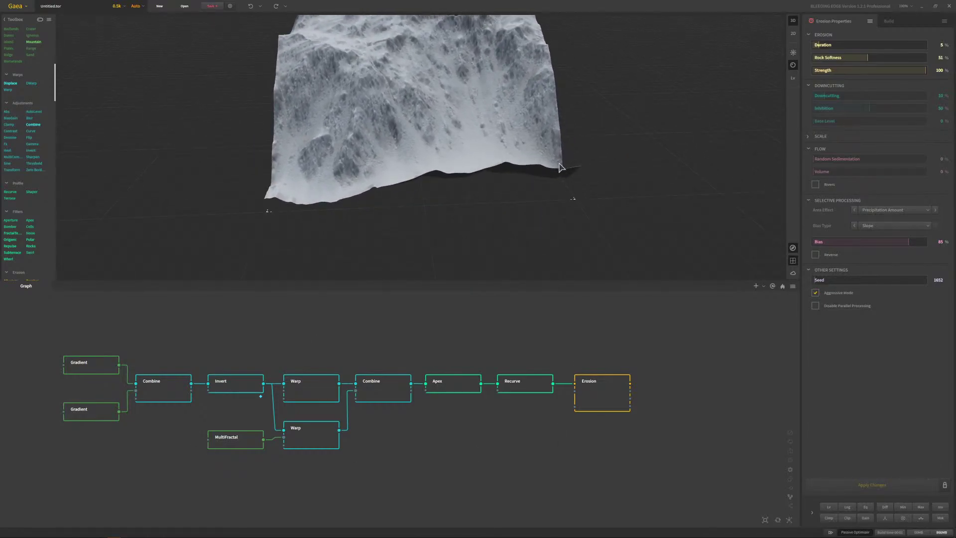
drag(561, 168, 516, 174)
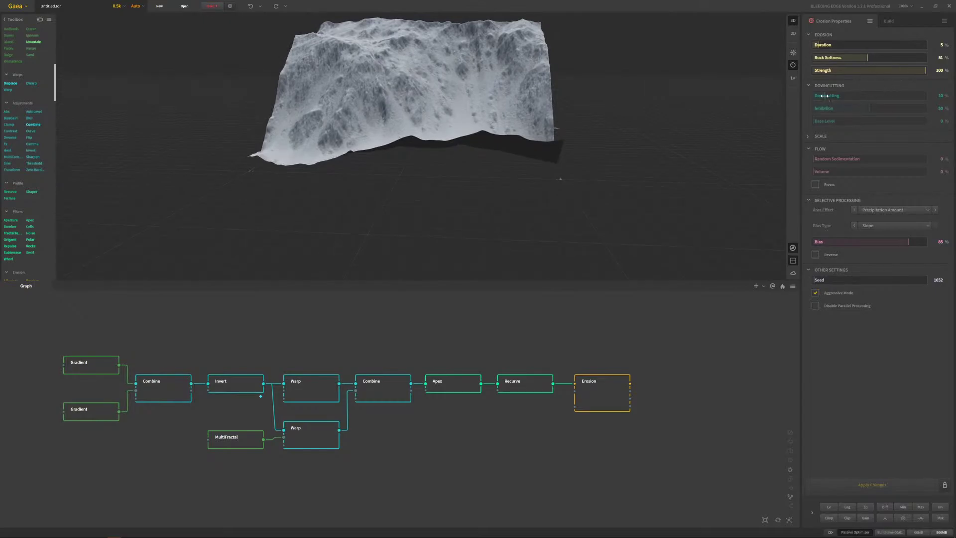
- Lower the Erosion node's Downcutting, set its Strength to 80% and apply both changes to the terrain
drag(823, 95, 813, 96)
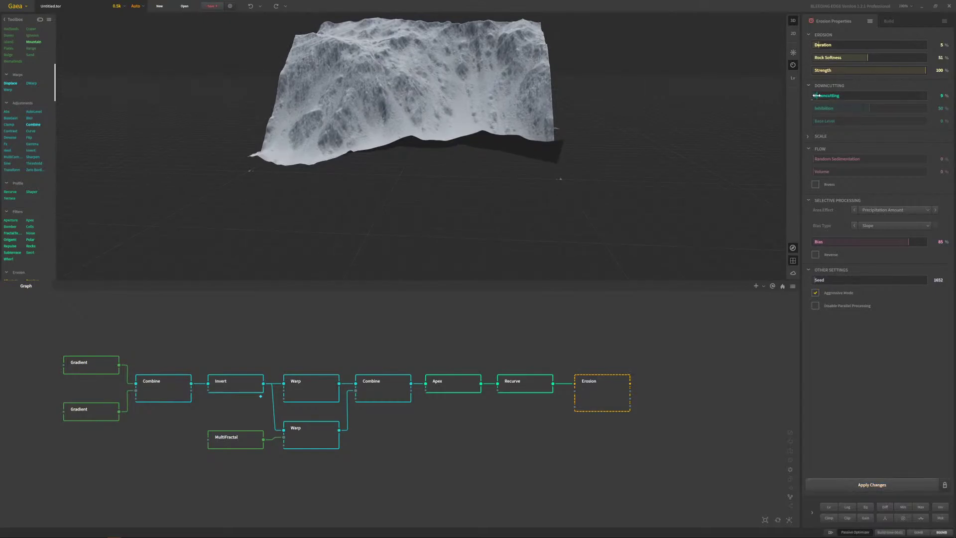
click(864, 485)
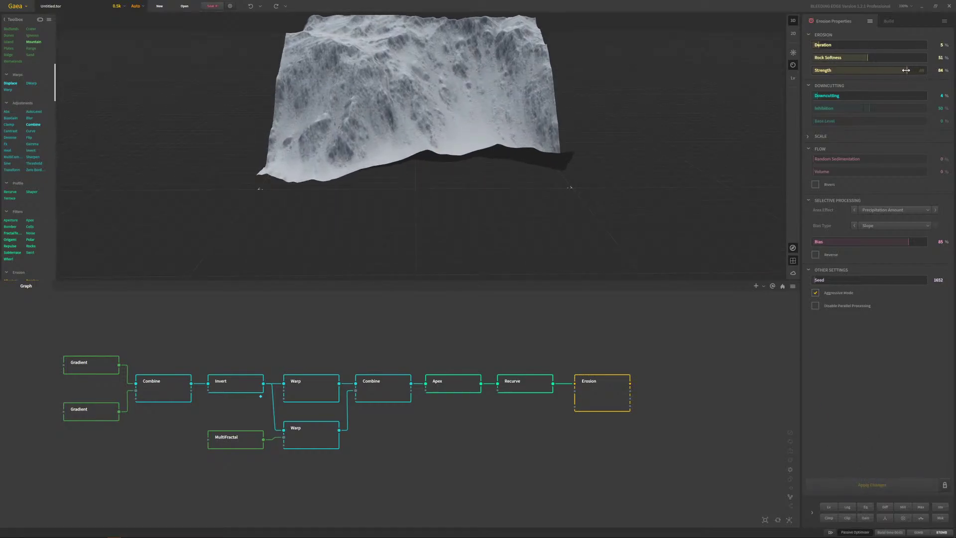
drag(906, 70, 905, 70)
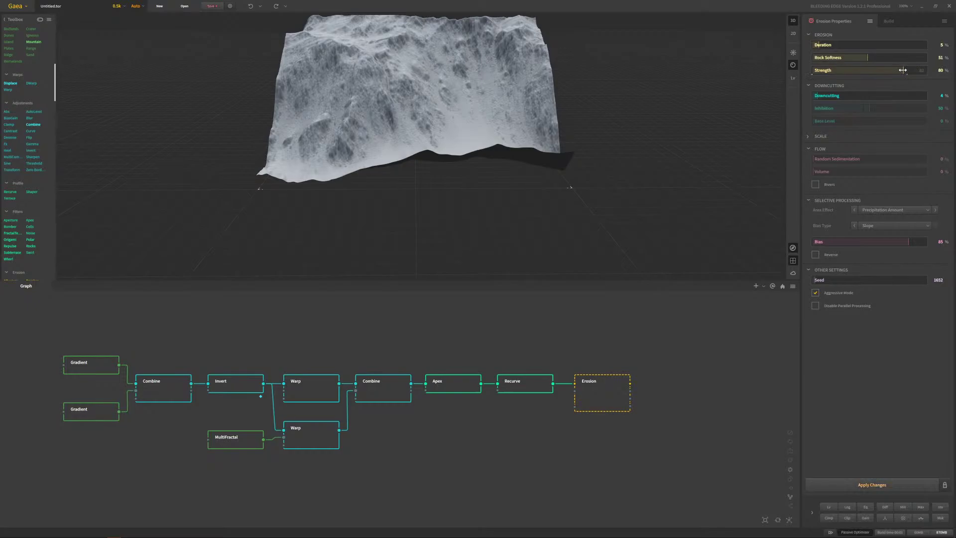
click(857, 486)
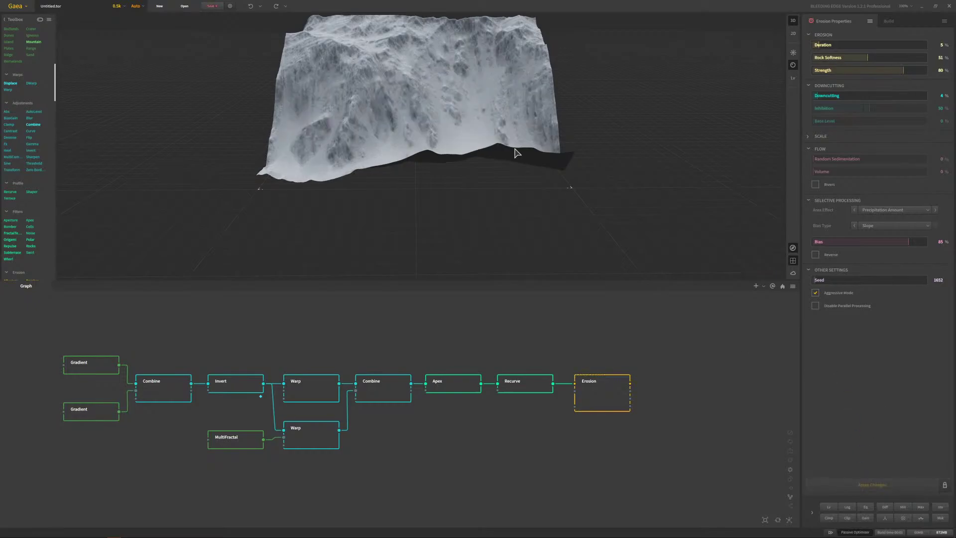
mouse_move(517, 153)
mouse_down()
mouse_move(420, 247)
mouse_move(269, 249)
mouse_move(518, 141)
mouse_up()
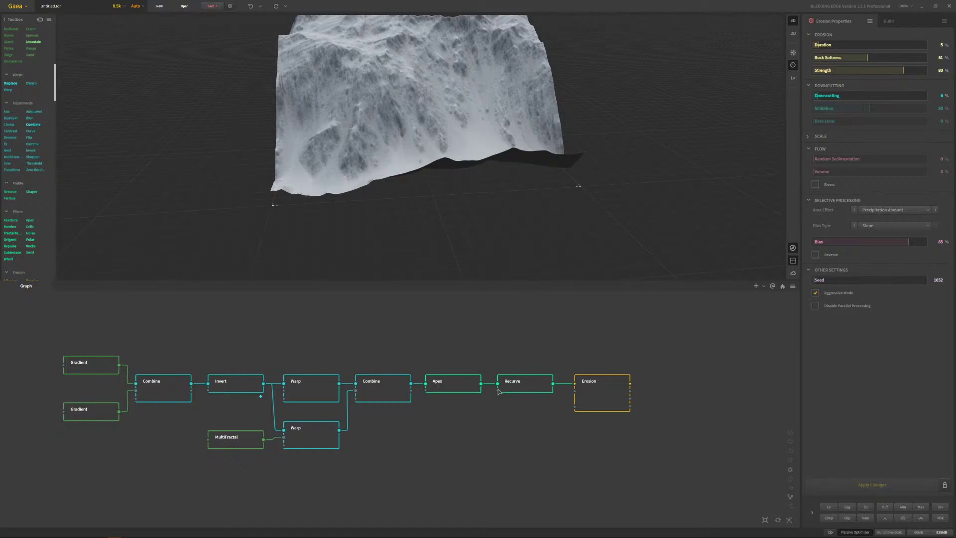
- Check the live stream's chat on YouTube in the browser and return to Gaea
key(super)
key(super)
mouse_move(386, 536)
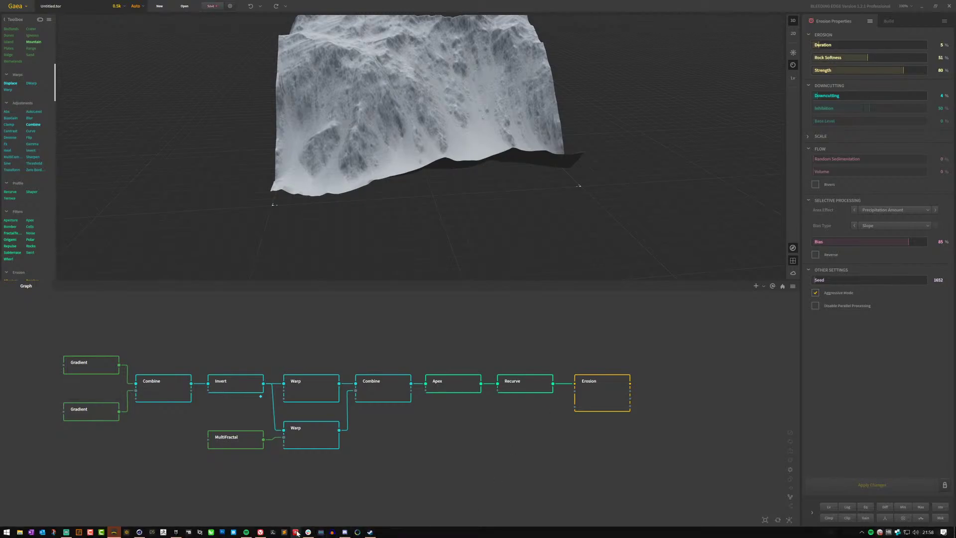
click(260, 532)
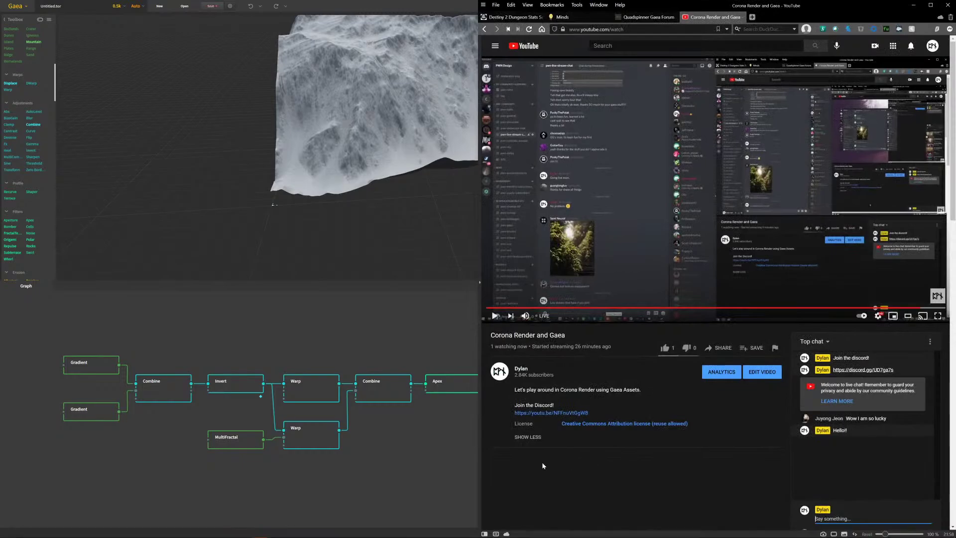
click(431, 458)
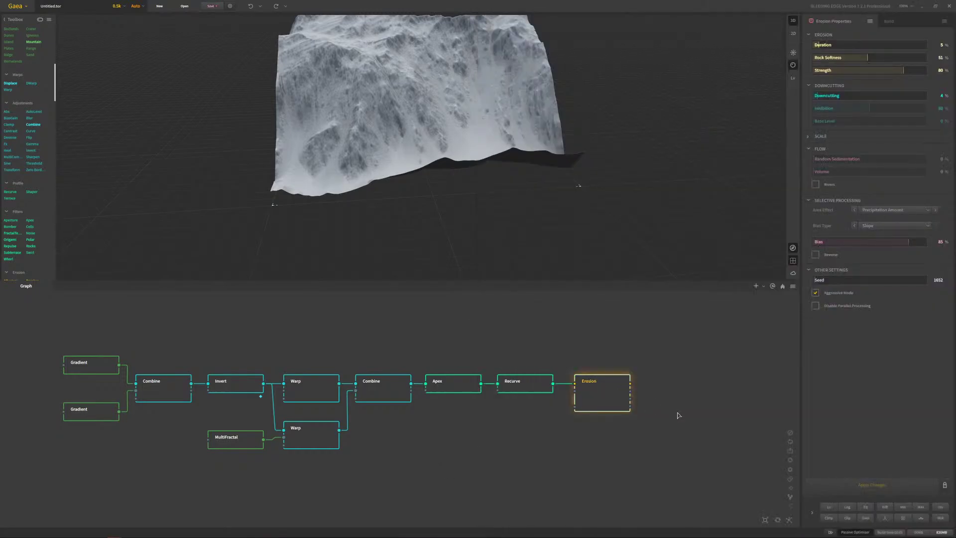
- Add a FractalTerraces node connected to the output of the Erosion node
right_drag(678, 416, 519, 408)
drag(469, 382, 542, 383)
text(fra)
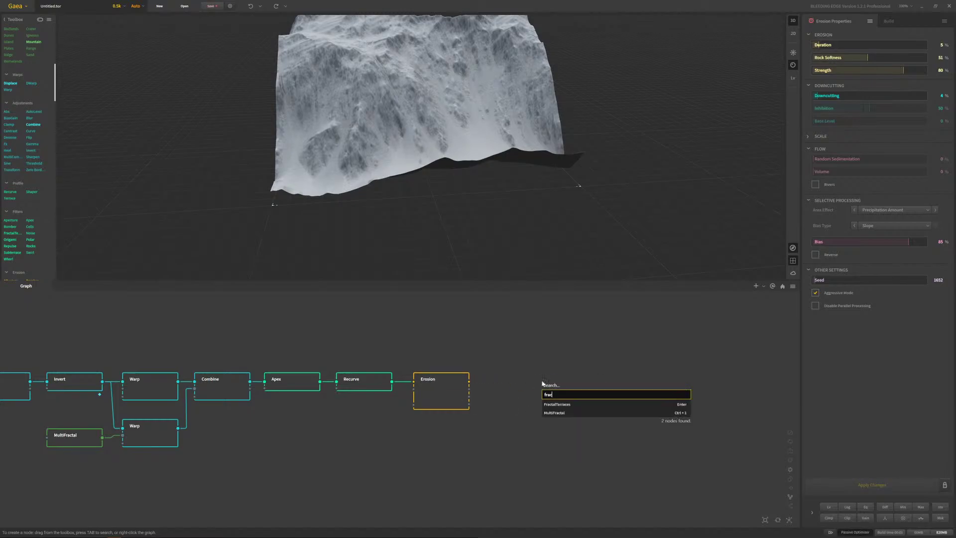
text(c)
key(Return)
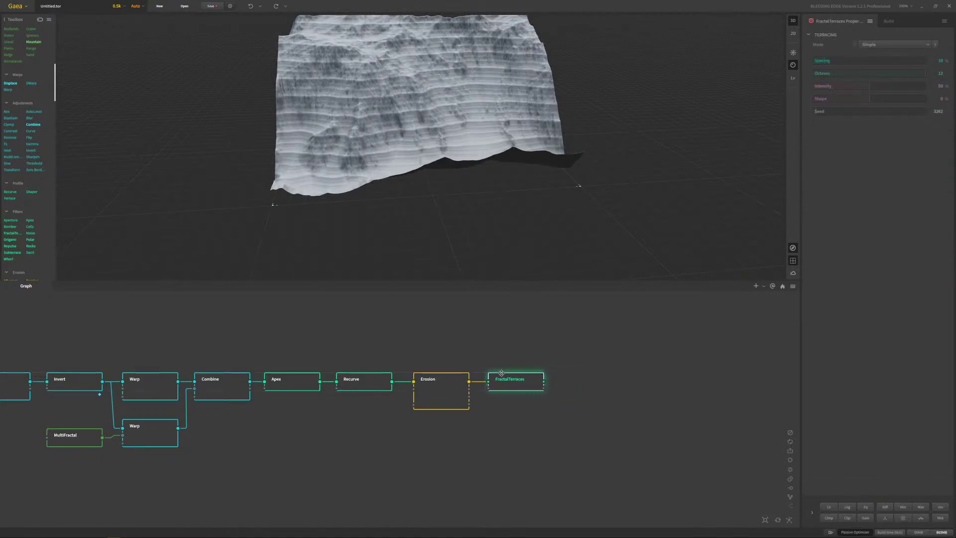
- Tidy the spacing of the Erosion and FractalTerraces nodes in the graph and inspect the terraced terrain
drag(585, 442, 447, 351)
drag(446, 390, 437, 388)
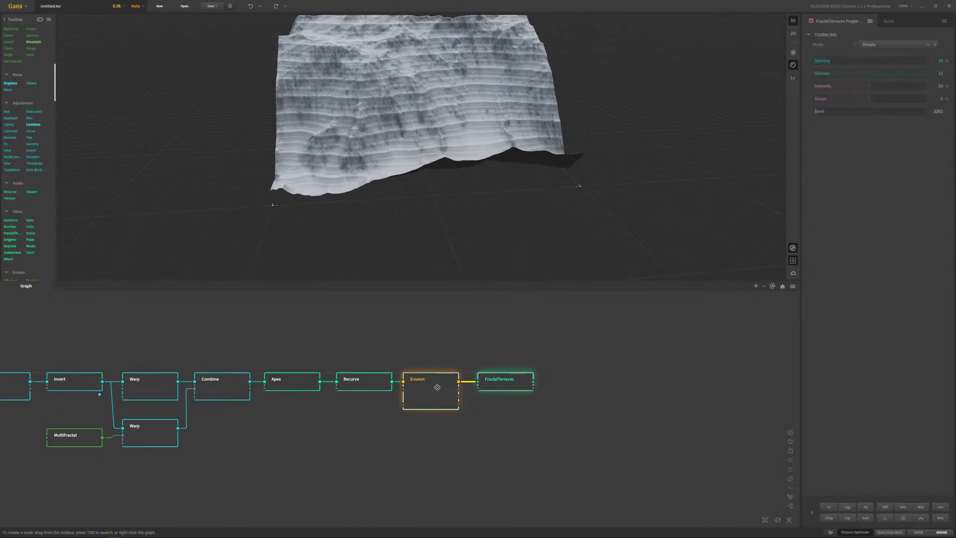
drag(509, 384, 507, 383)
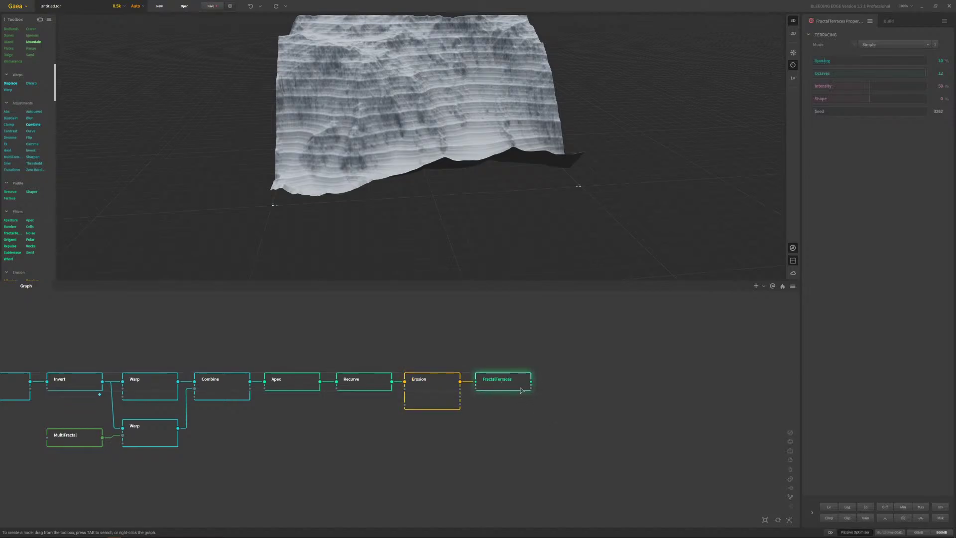
mouse_move(480, 117)
mouse_down()
mouse_move(412, 131)
mouse_move(463, 107)
mouse_move(474, 132)
mouse_up()
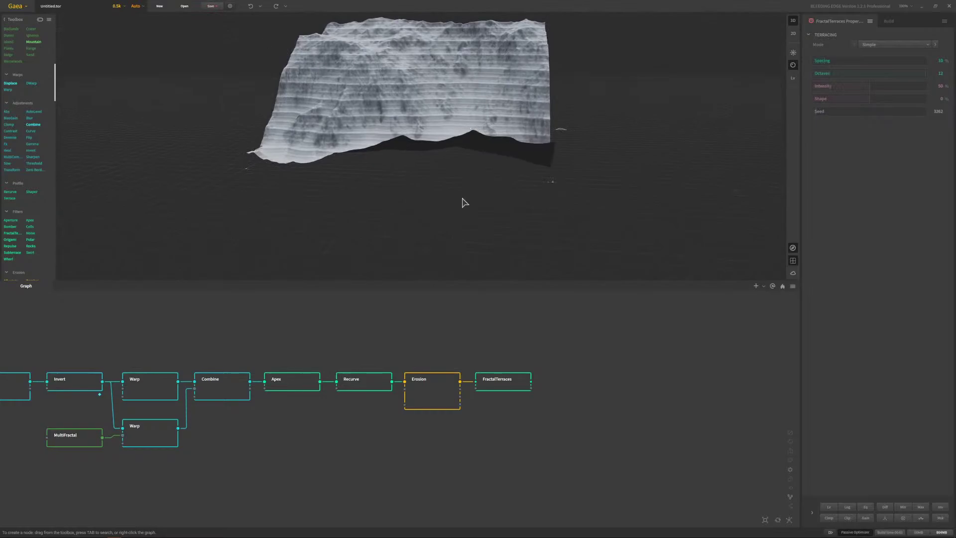
- Switch the FractalTerraces node to Advanced mode and set Spacing to 63%, Intensity to 66% and Shape to 78%
click(871, 46)
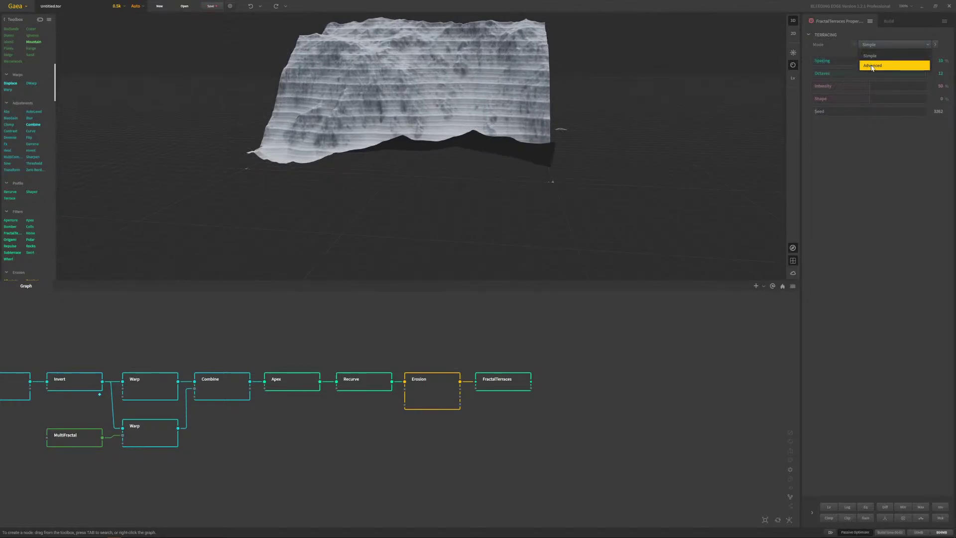
click(876, 66)
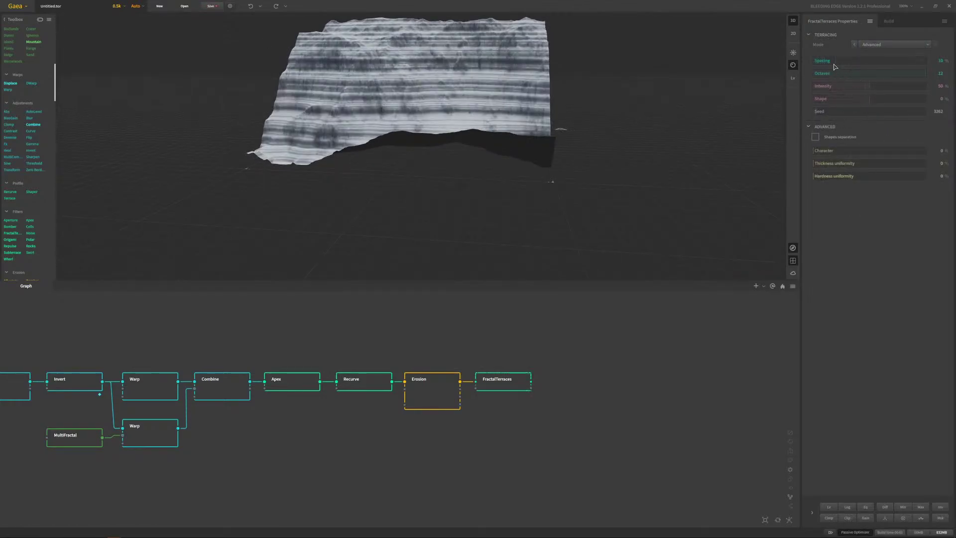
drag(824, 60, 887, 86)
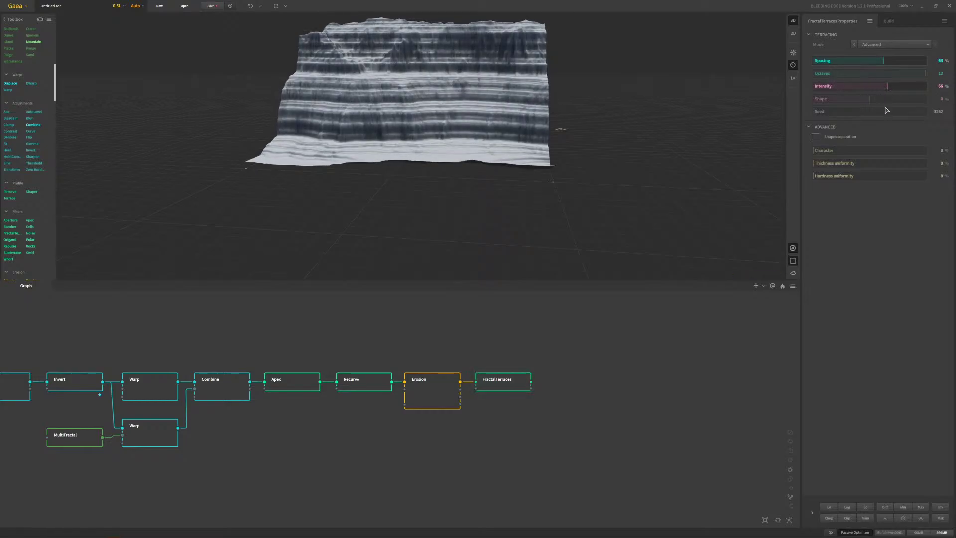
drag(869, 98, 913, 101)
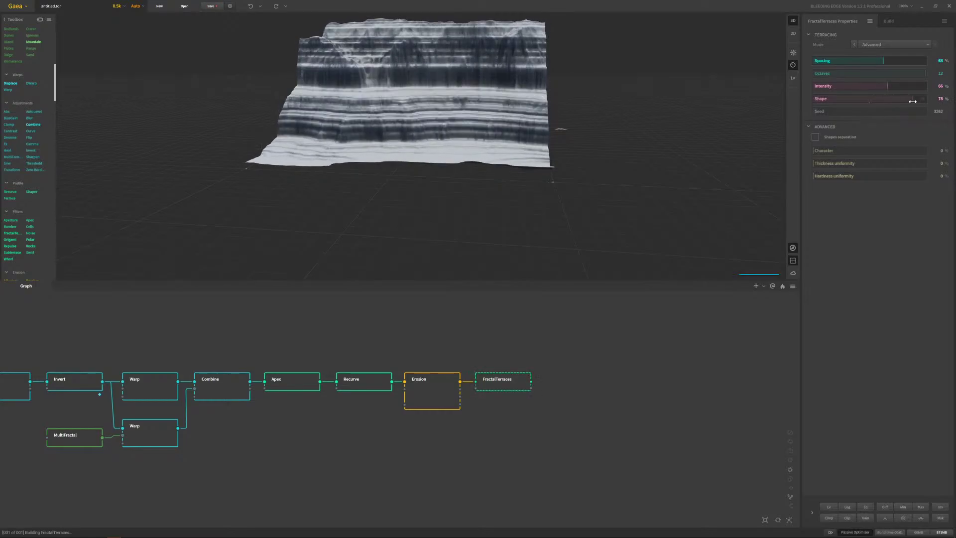
drag(460, 77, 489, 91)
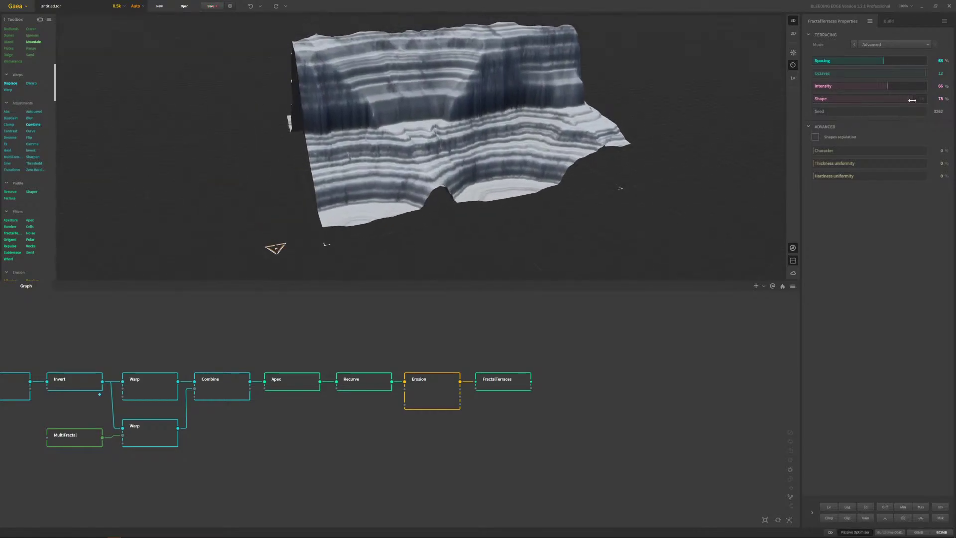
- Set the FractalTerraces node's Shape to 19%, Character to 43% and Thickness uniformity to 44%
drag(910, 99, 871, 99)
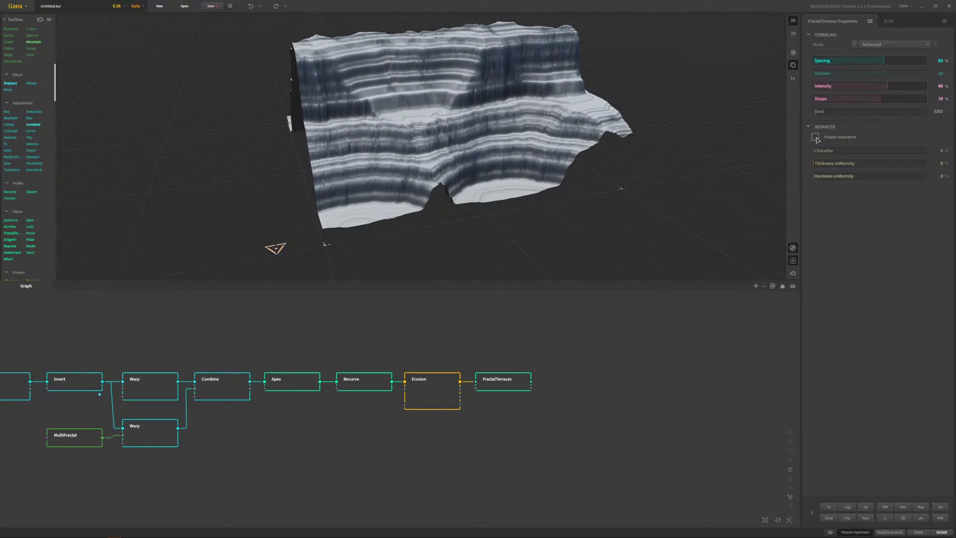
click(816, 137)
click(815, 138)
drag(813, 152, 863, 163)
- Set the FractalTerraces node's Hardness uniformity to 4% and inspect the layered cliff from several angles
drag(601, 94, 462, 84)
drag(561, 77, 377, 77)
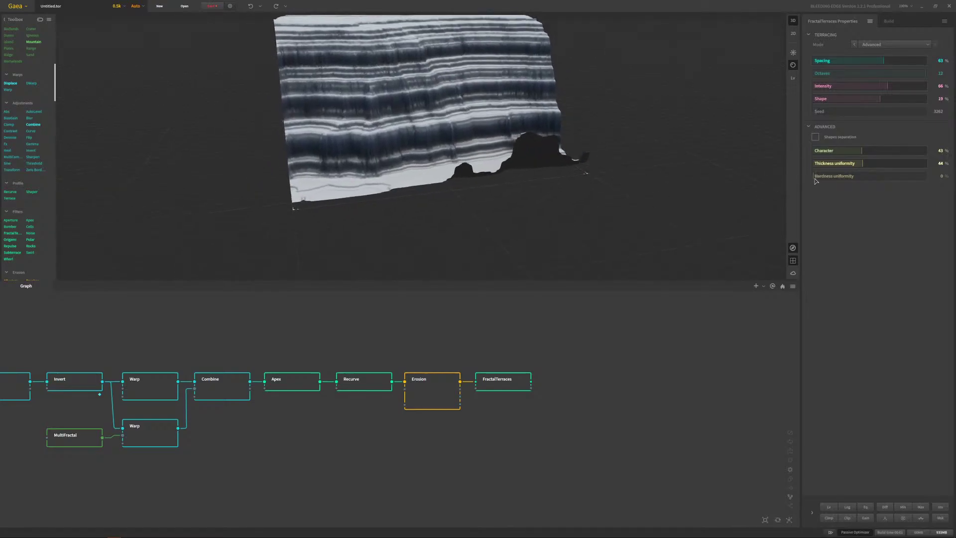
mouse_move(814, 176)
mouse_down()
mouse_move(862, 179)
mouse_move(800, 181)
mouse_up()
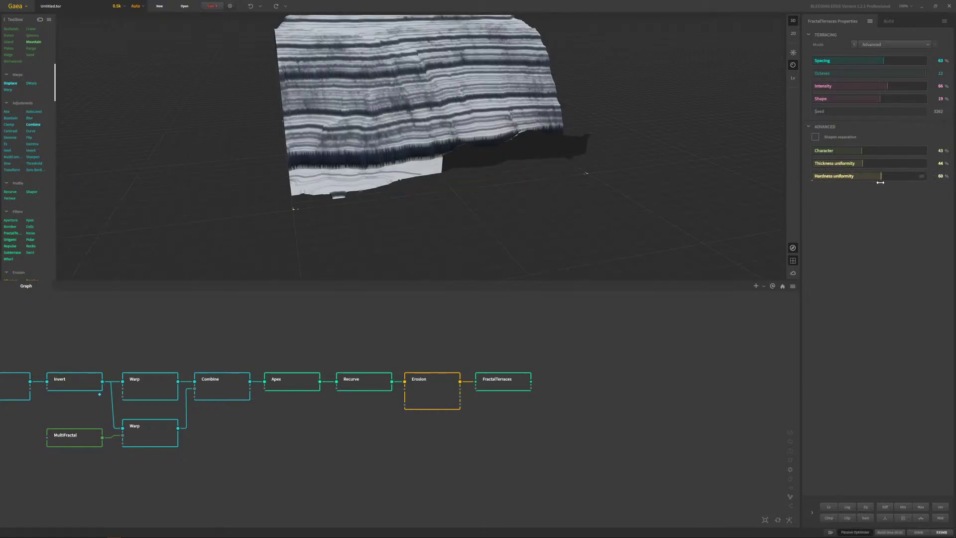
drag(881, 183, 800, 179)
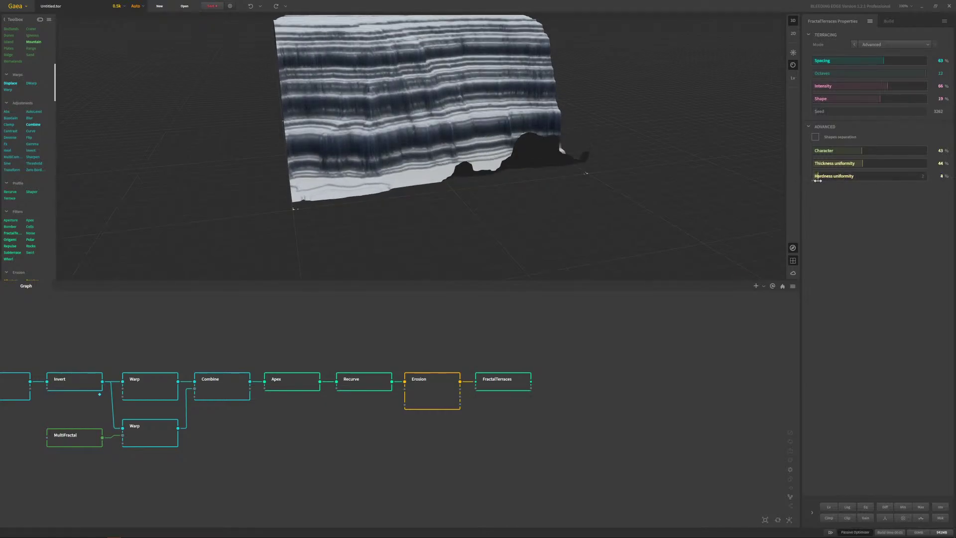
drag(498, 99, 241, 252)
scroll(320, 185, down, 3)
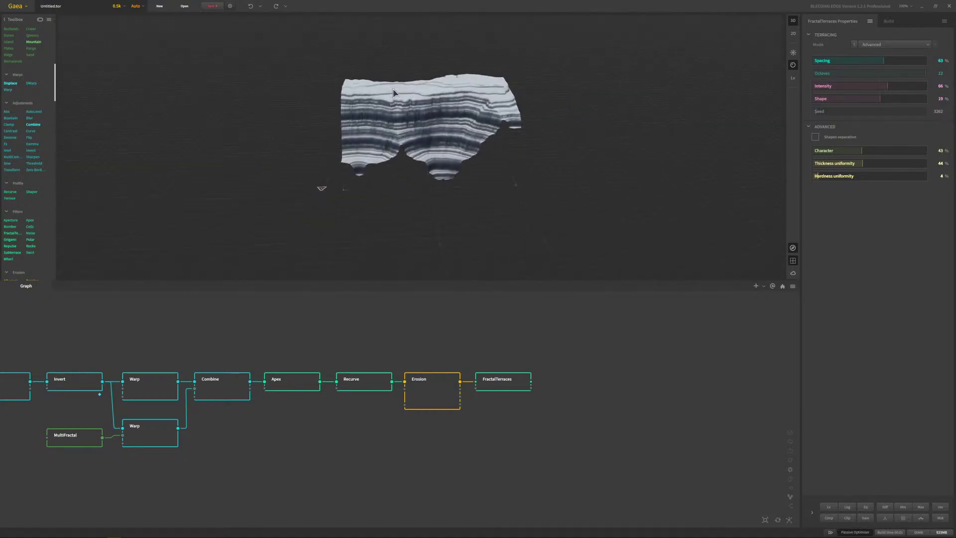
drag(320, 186, 515, 128)
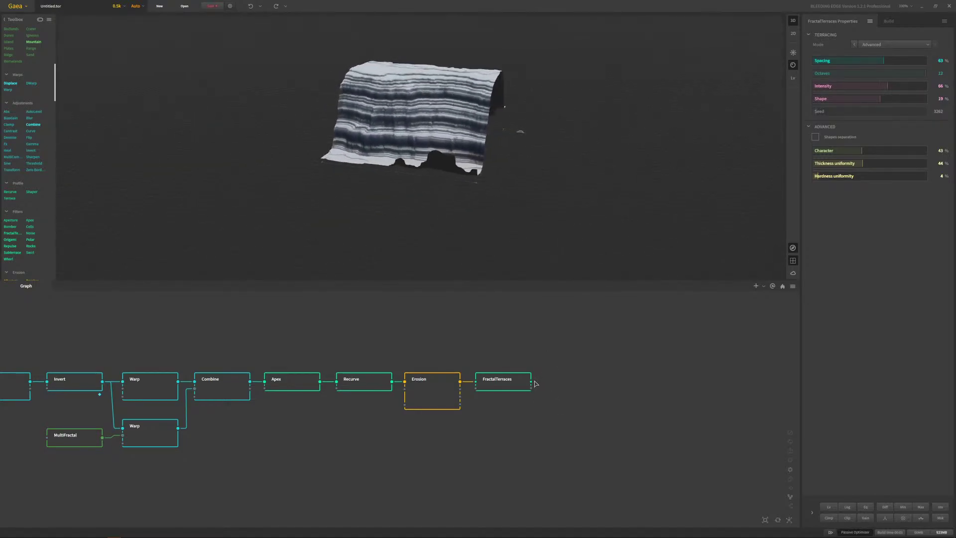
- Duplicate the Erosion node and connect the copy to the output of the FractalTerraces node
click(444, 395)
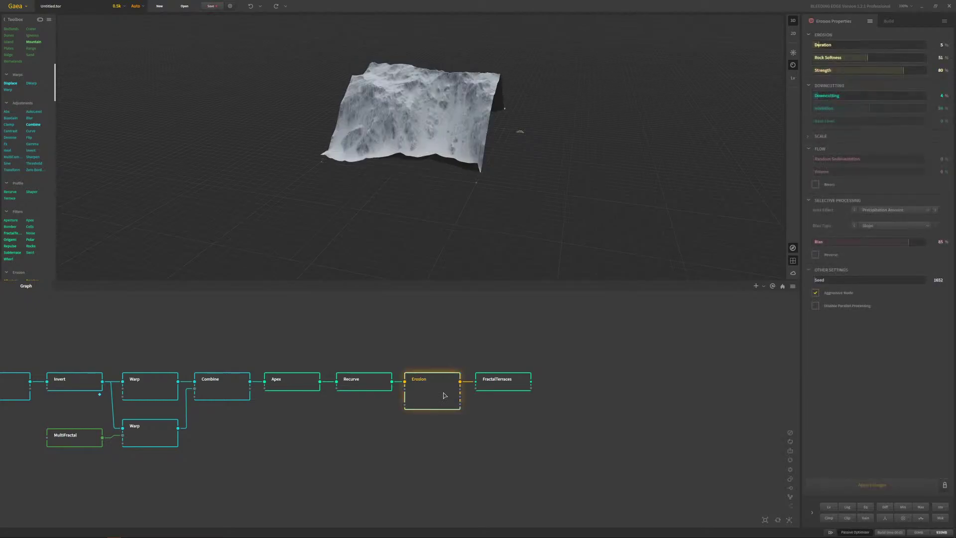
key(ctrl+d)
drag(465, 425, 588, 391)
drag(531, 381, 576, 400)
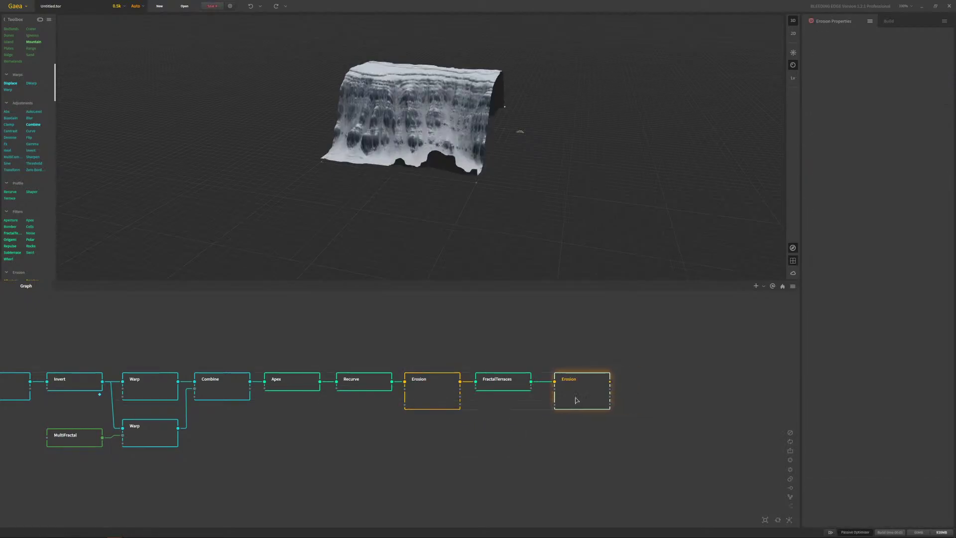
- Apply the Mesa or Terraces preset to the second Erosion node and inspect the eroded cliff
right_click(593, 388)
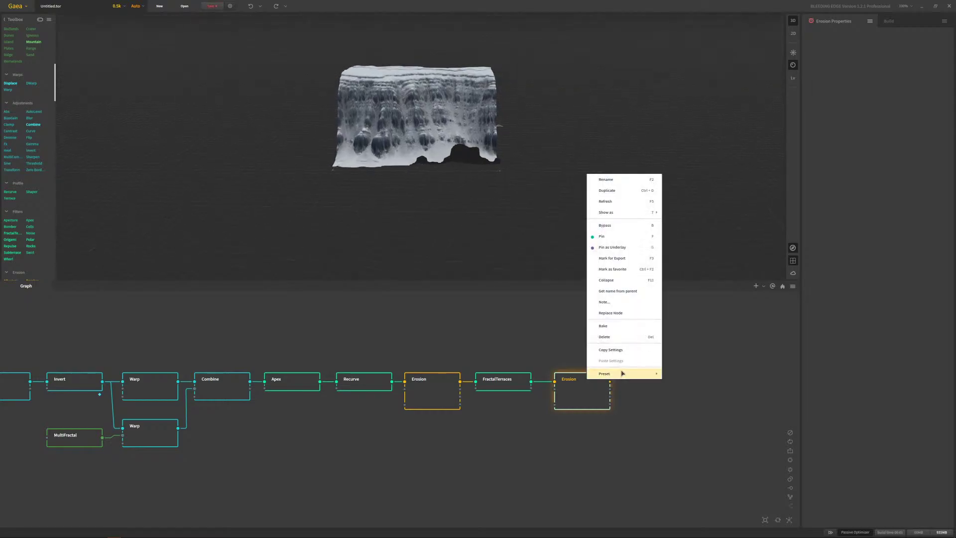
mouse_move(623, 373)
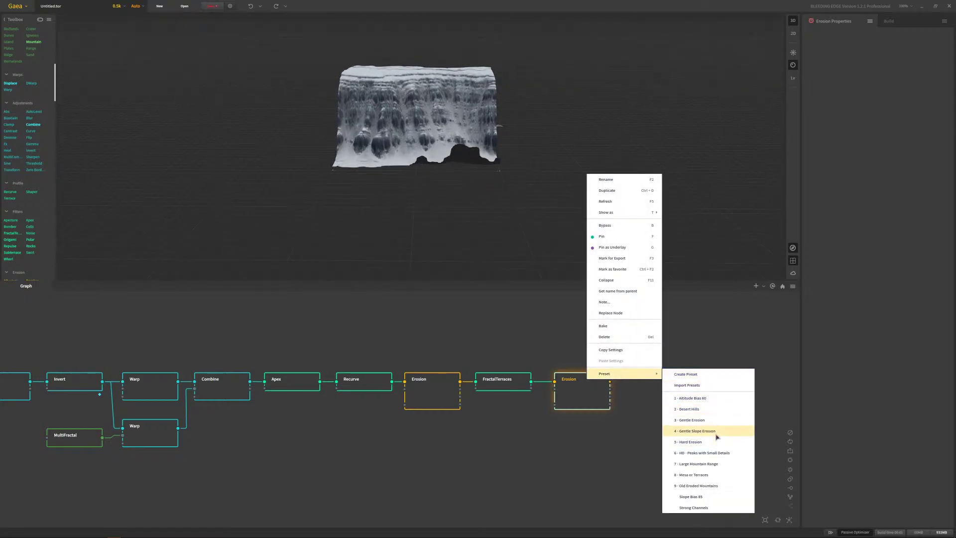
click(726, 475)
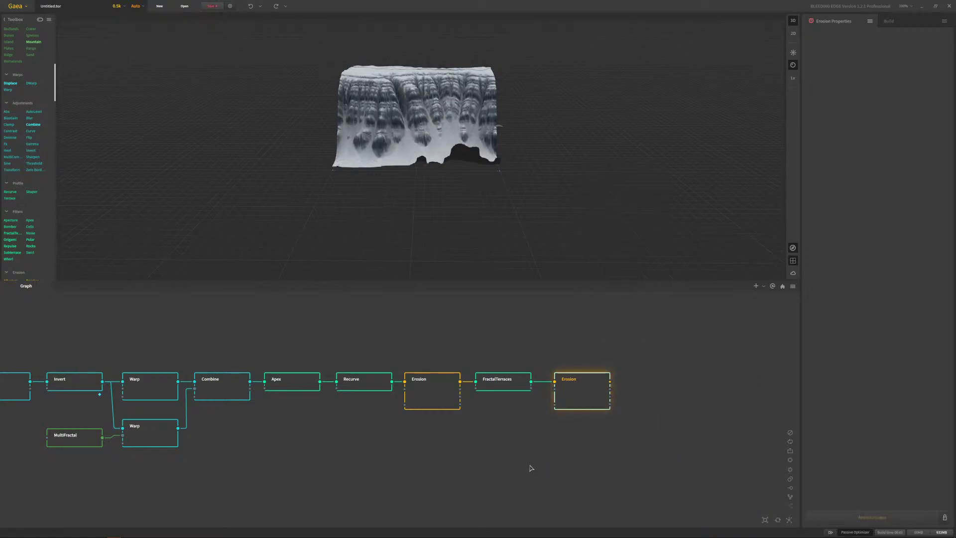
drag(478, 165, 373, 125)
scroll(421, 154, up, 3)
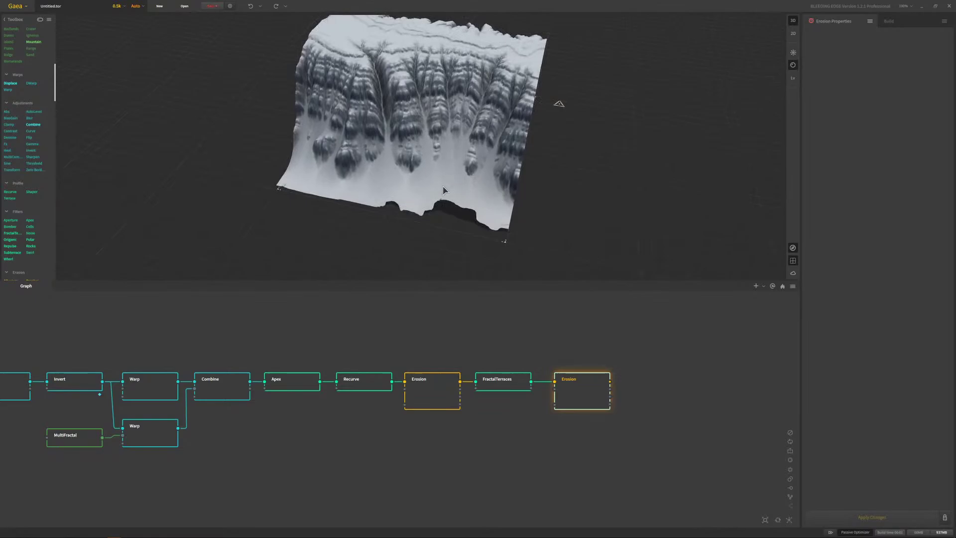
drag(337, 176, 467, 193)
- Delete all nodes from the graph and add a Worselands node in their place
drag(689, 451, 1, 293)
key(Delete)
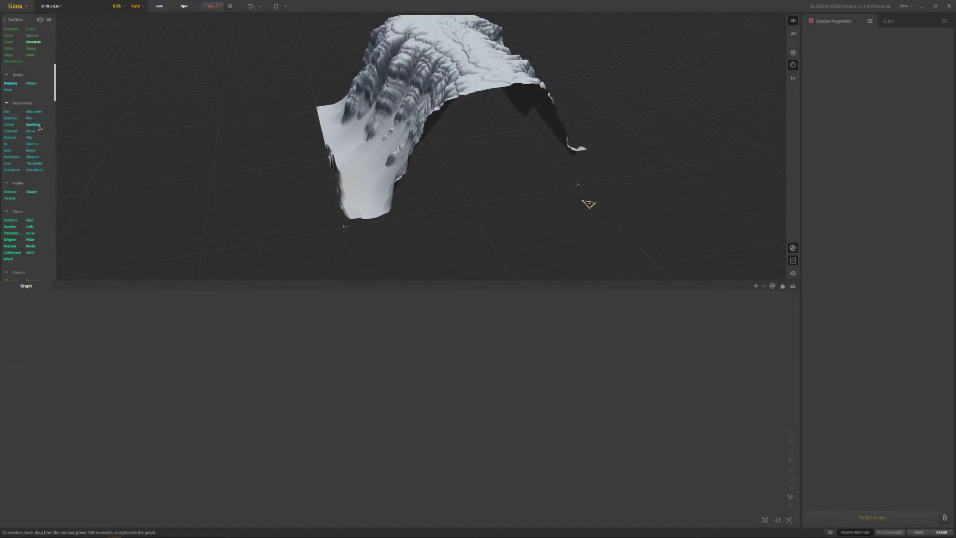
scroll(27, 186, up, 3)
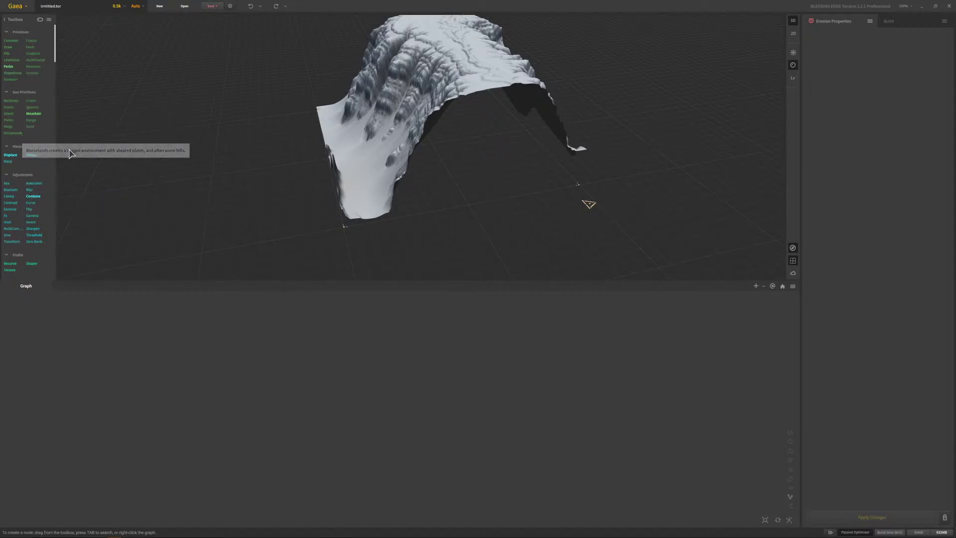
drag(15, 133, 234, 441)
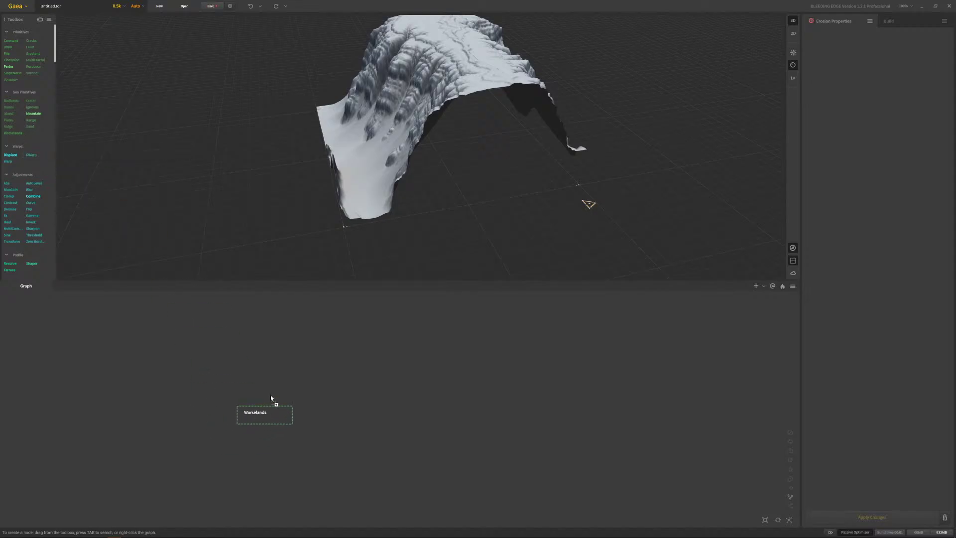
drag(270, 395, 305, 405)
drag(516, 163, 420, 123)
scroll(420, 124, up, 6)
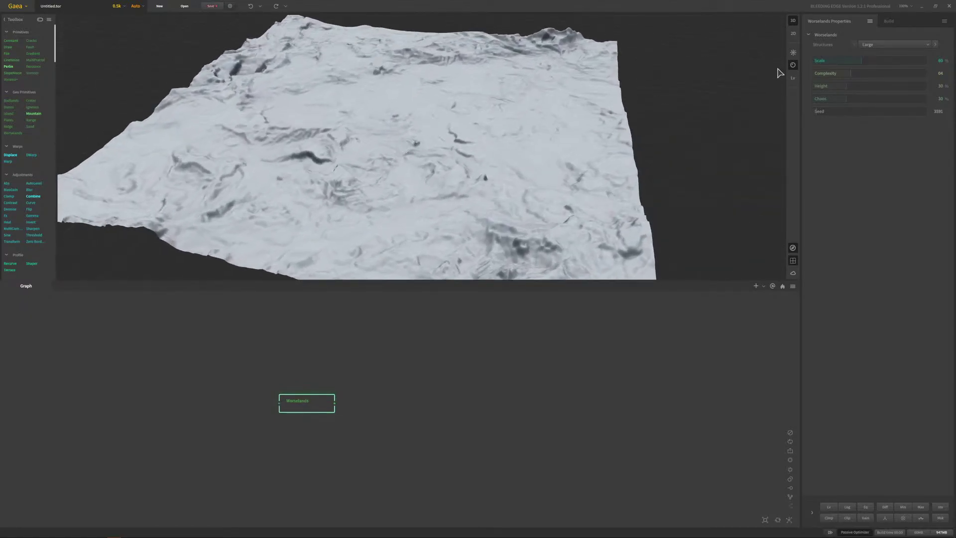
- Adjust the viewport light to a sun azimuth of about 222° and an elevation of about 58°
click(793, 66)
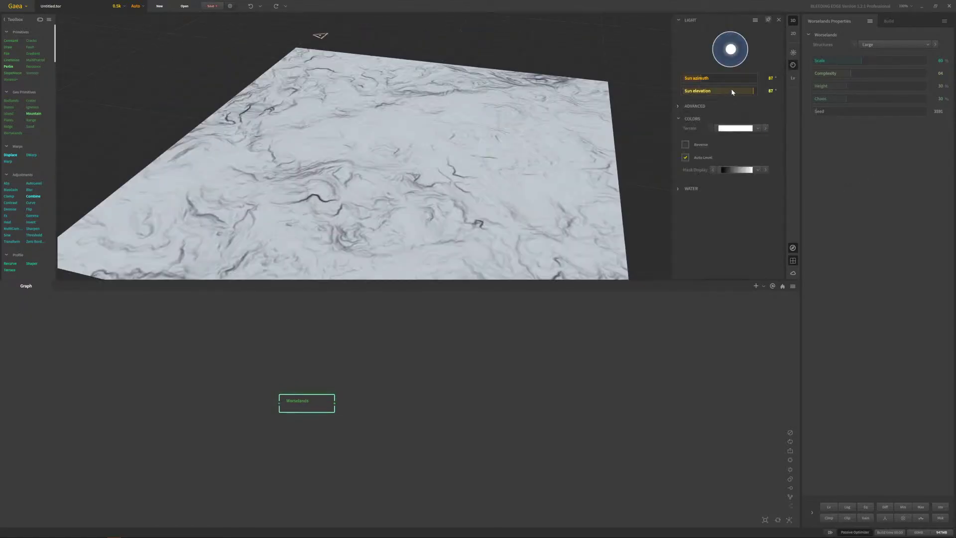
drag(733, 53, 728, 58)
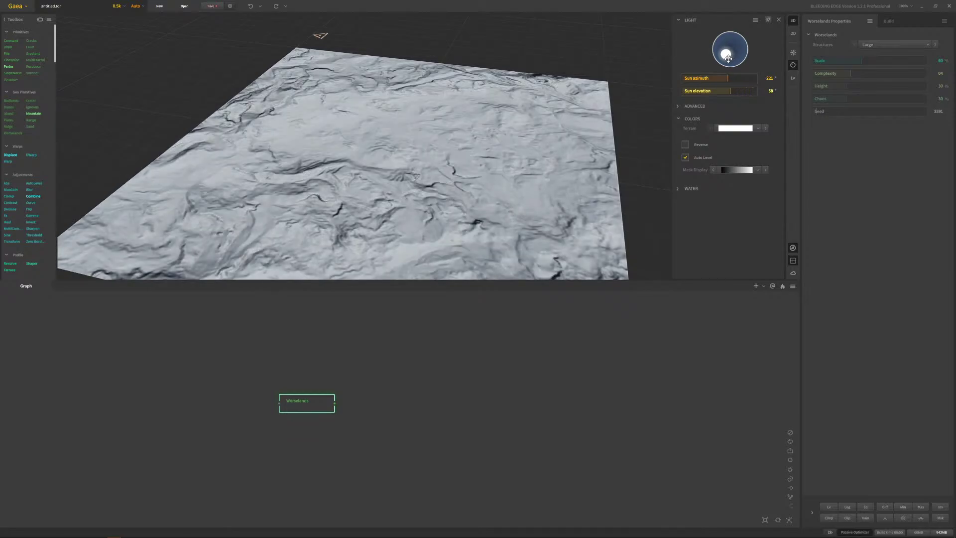
drag(633, 256, 553, 218)
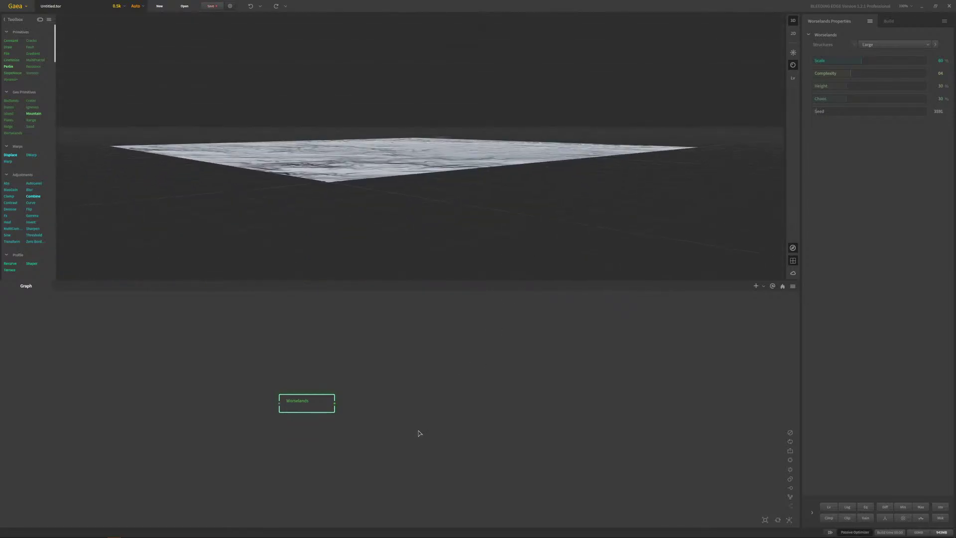
click(317, 402)
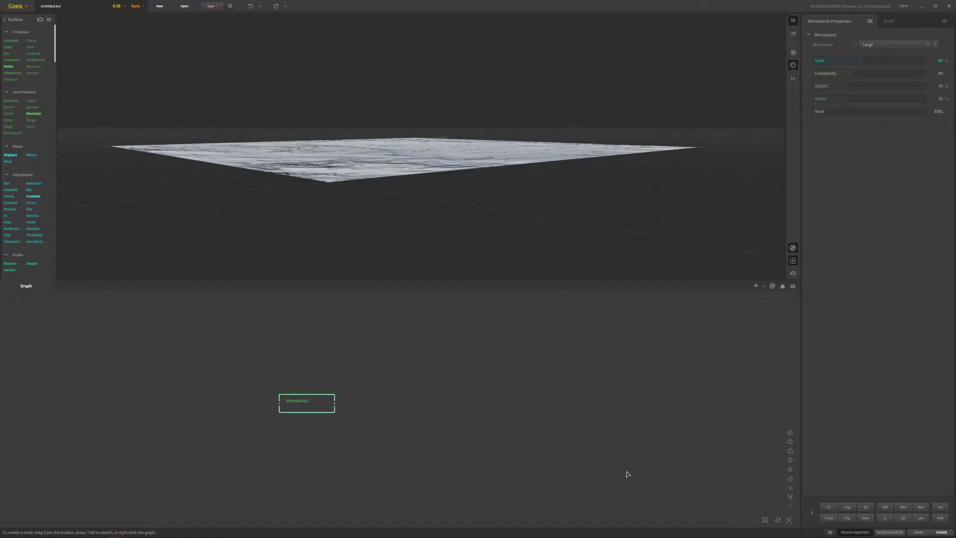
drag(428, 173, 435, 129)
drag(413, 194, 438, 140)
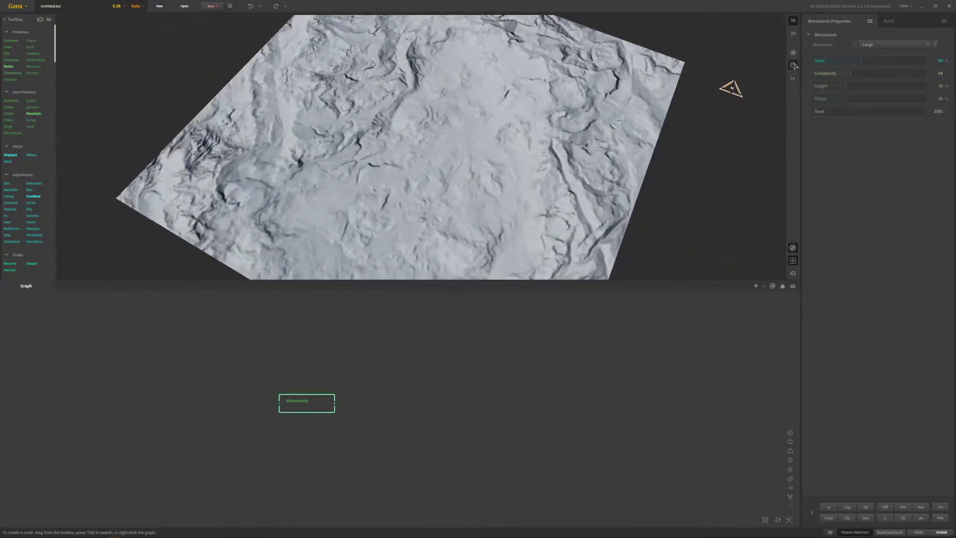
click(794, 65)
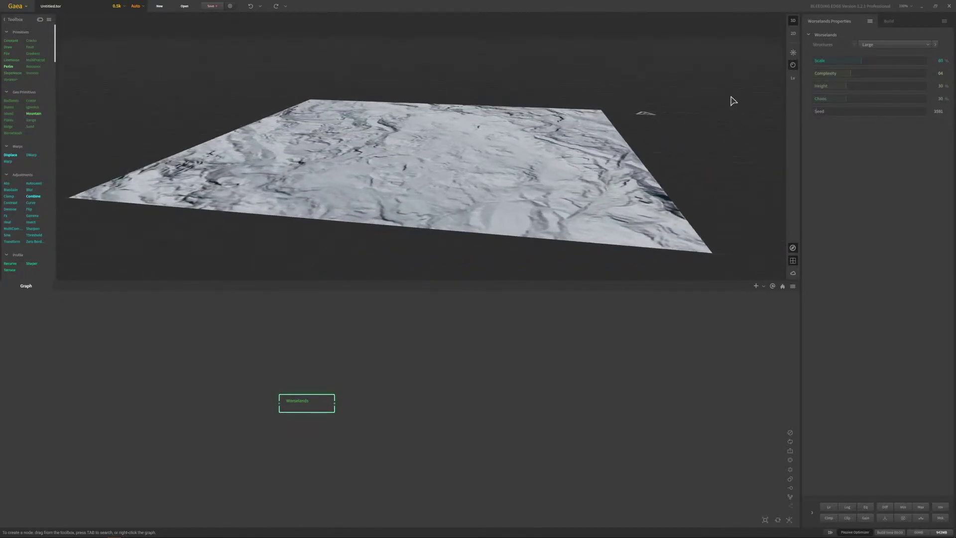
- Set the Worselands node's Structures to Small and its Scale to 100%
click(868, 45)
click(882, 62)
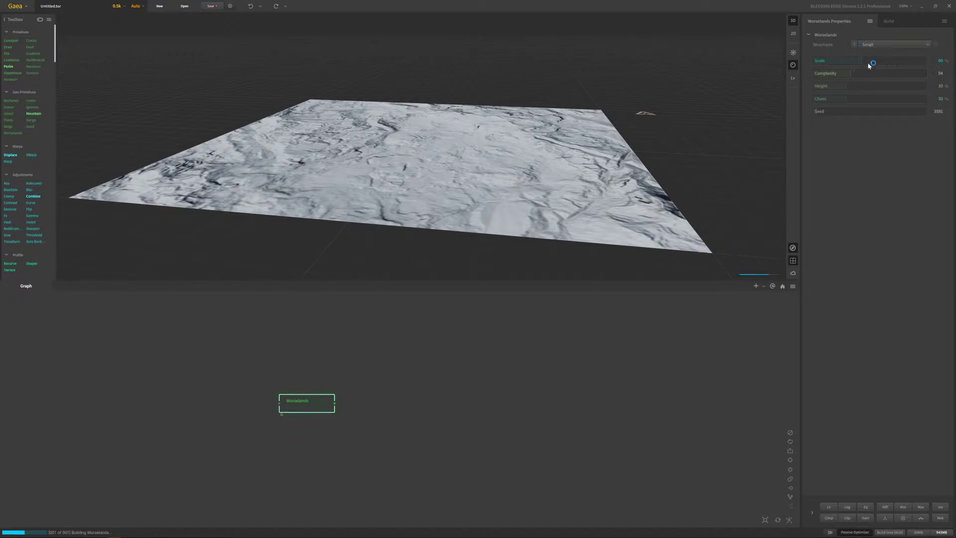
drag(527, 159, 506, 156)
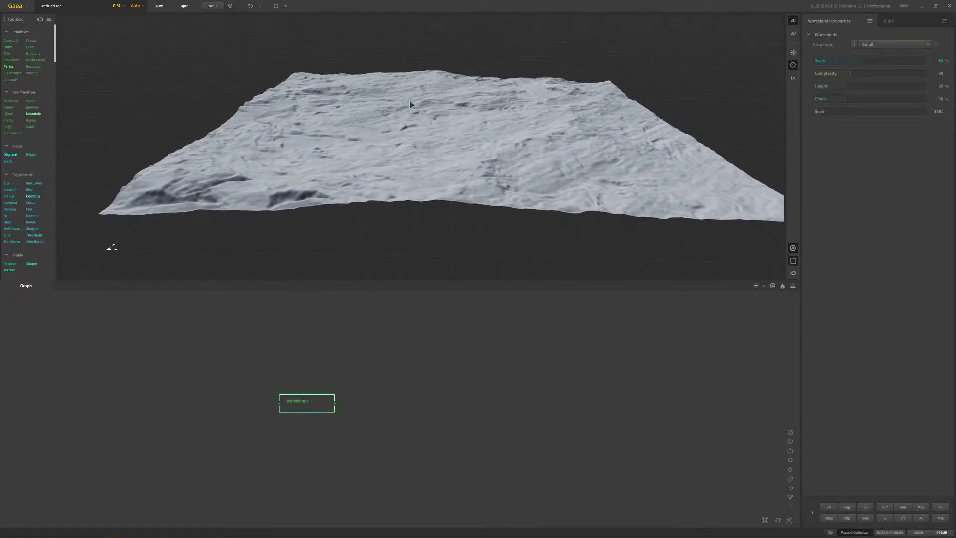
drag(897, 59, 926, 60)
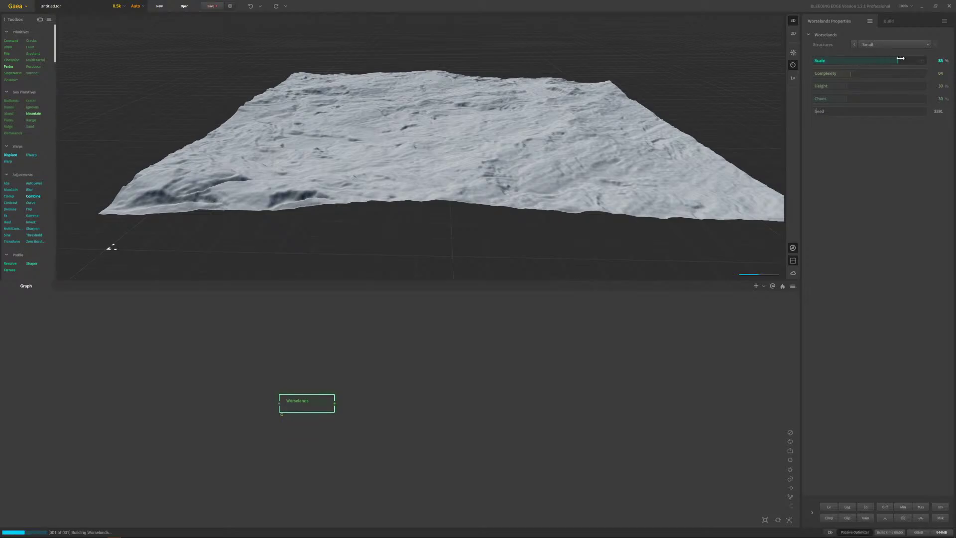
drag(548, 131, 659, 129)
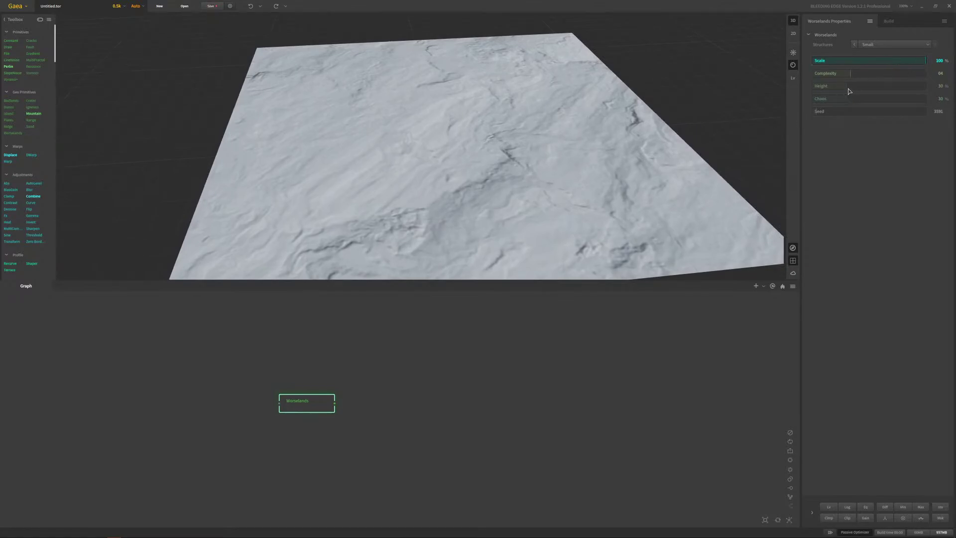
- Set the Worselands node's Scale to 39% and Height to 16%
drag(849, 87, 826, 88)
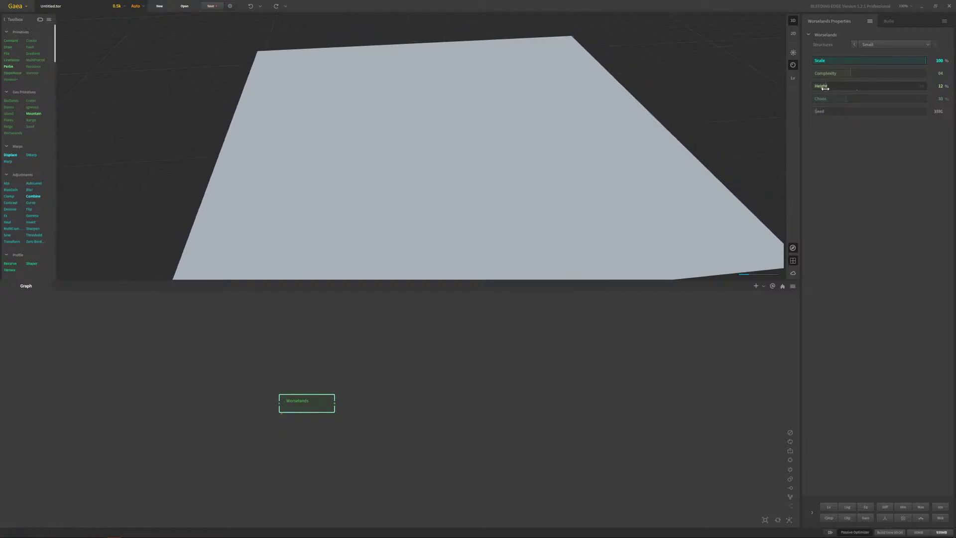
click(829, 63)
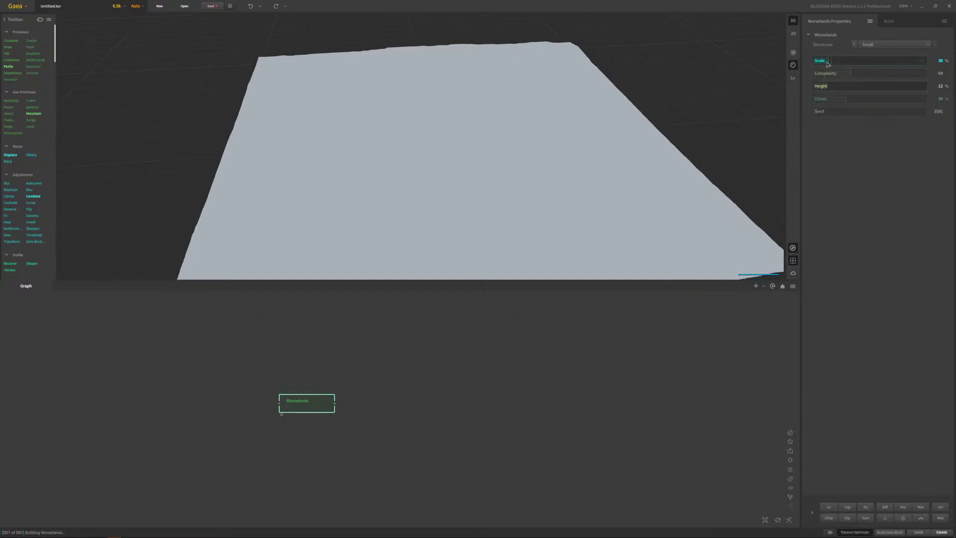
click(828, 63)
drag(612, 95, 633, 121)
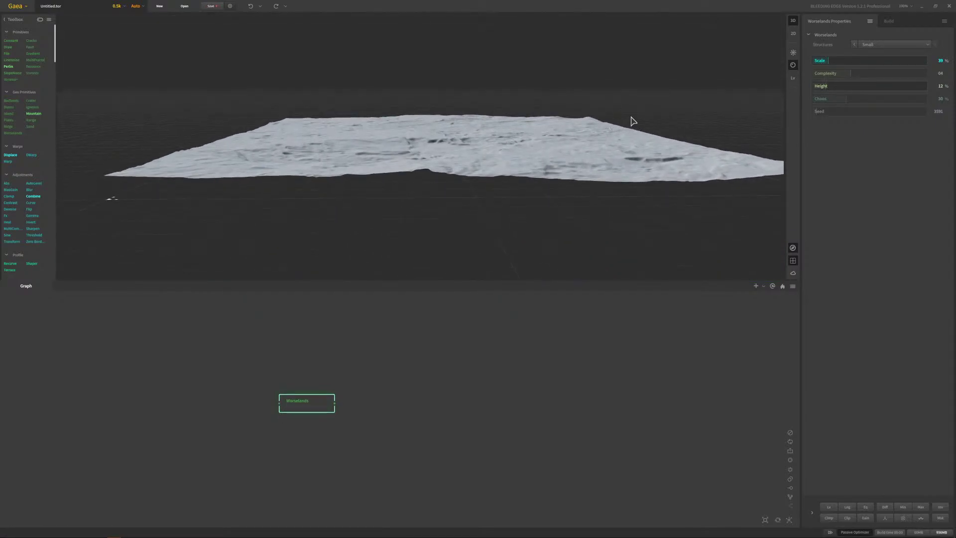
mouse_move(826, 86)
mouse_down()
mouse_move(862, 86)
mouse_move(817, 86)
mouse_move(829, 84)
mouse_up()
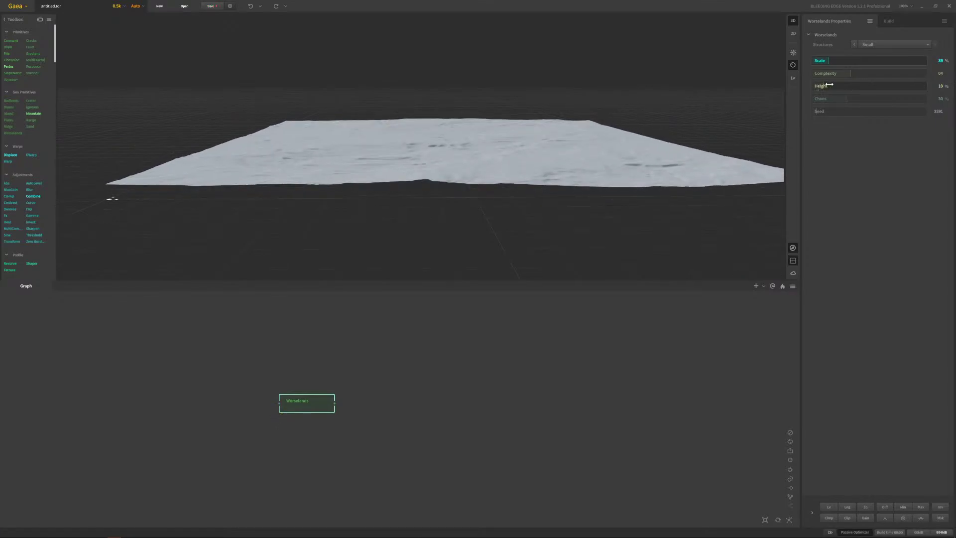
- Lower the Worselands node's Complexity to its minimum and set Scale to 31% and Height to 13%
drag(493, 154, 476, 135)
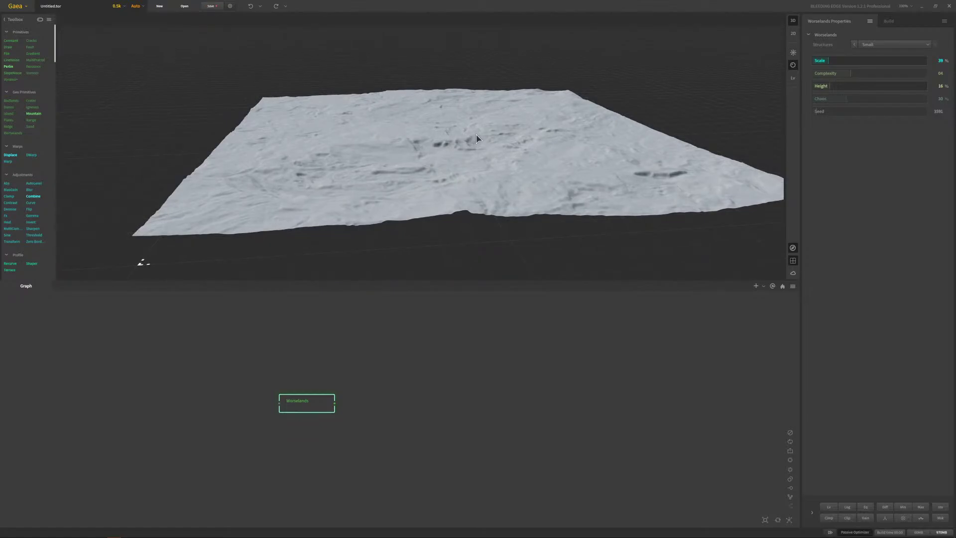
drag(476, 134, 562, 158)
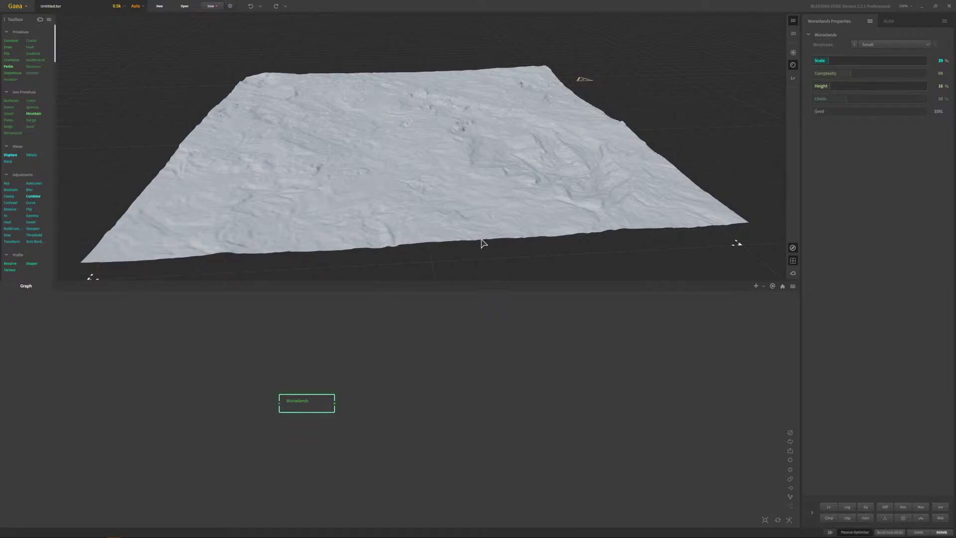
drag(481, 240, 517, 177)
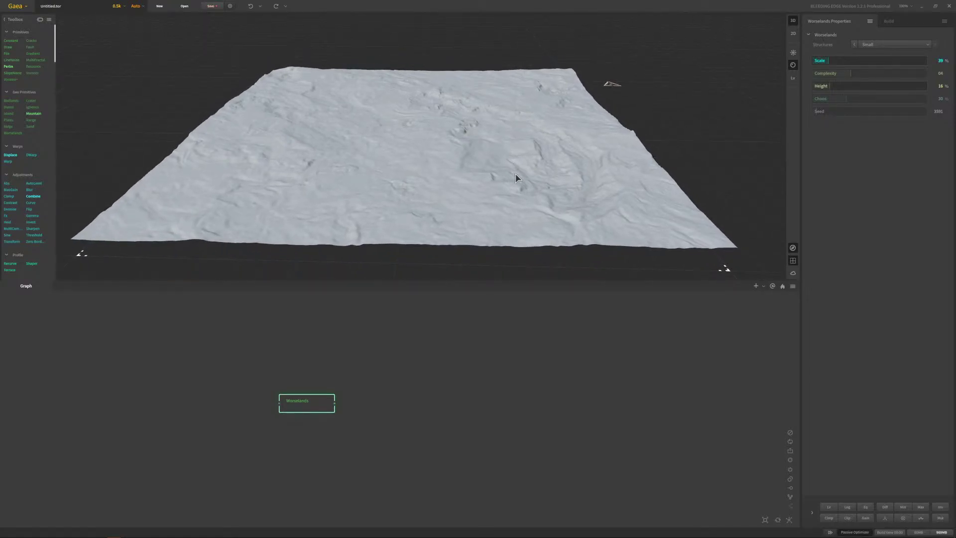
drag(506, 180, 497, 142)
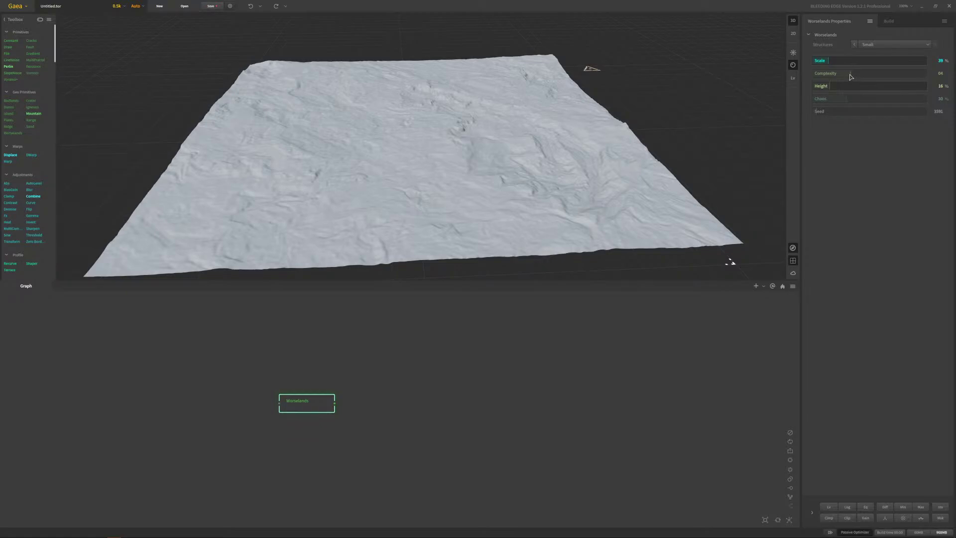
drag(851, 74, 820, 86)
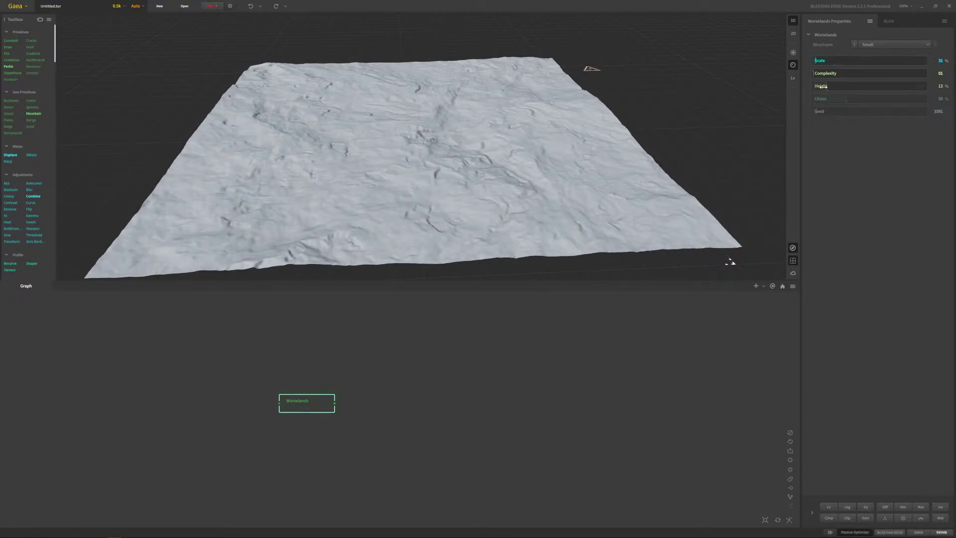
- Lower the Worselands node's Height further and set its Chaos to 13%
mouse_move(562, 122)
mouse_down()
mouse_move(566, 145)
mouse_move(572, 123)
mouse_up()
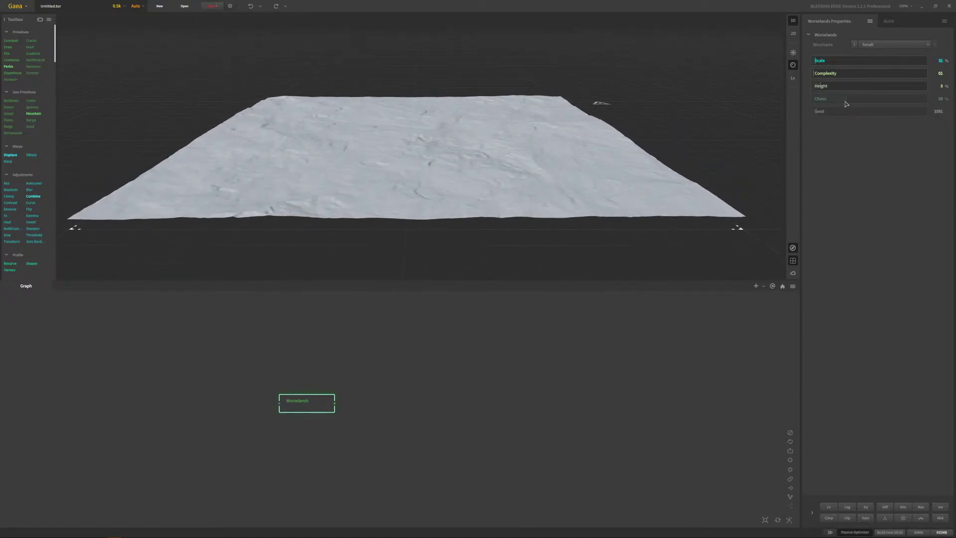
drag(844, 99, 825, 99)
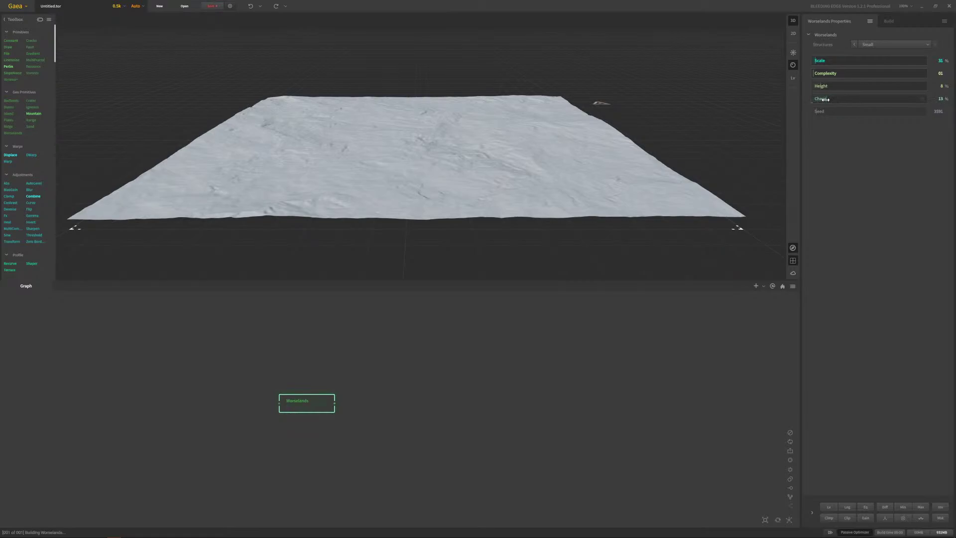
mouse_move(578, 165)
mouse_down()
mouse_move(582, 113)
mouse_move(581, 150)
mouse_up()
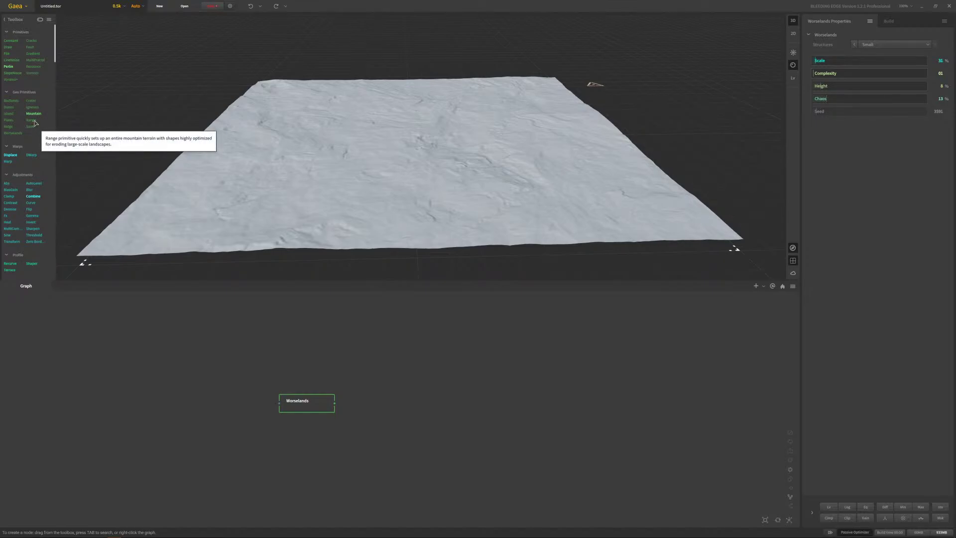
- Add a Range node to the graph and align it directly above the Worselands node
drag(35, 123, 300, 354)
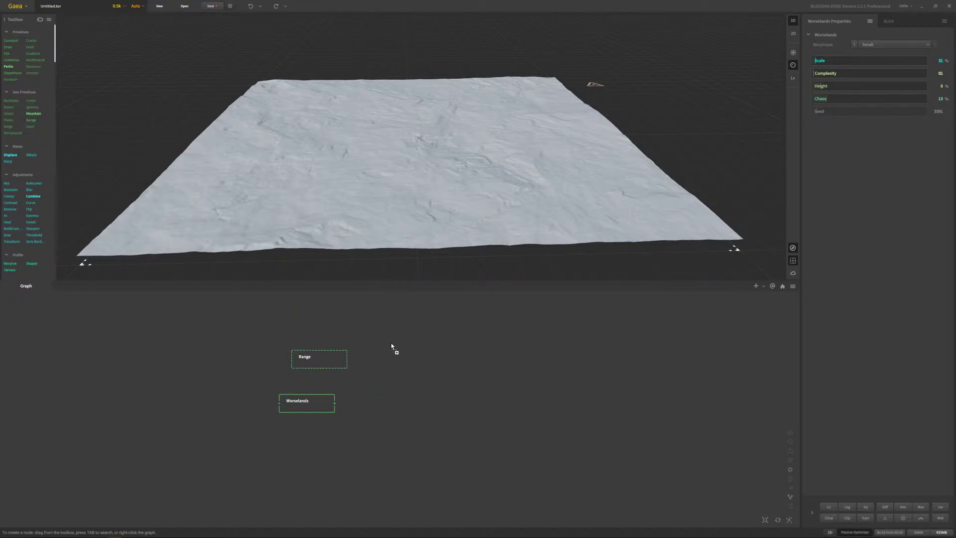
drag(391, 346, 315, 376)
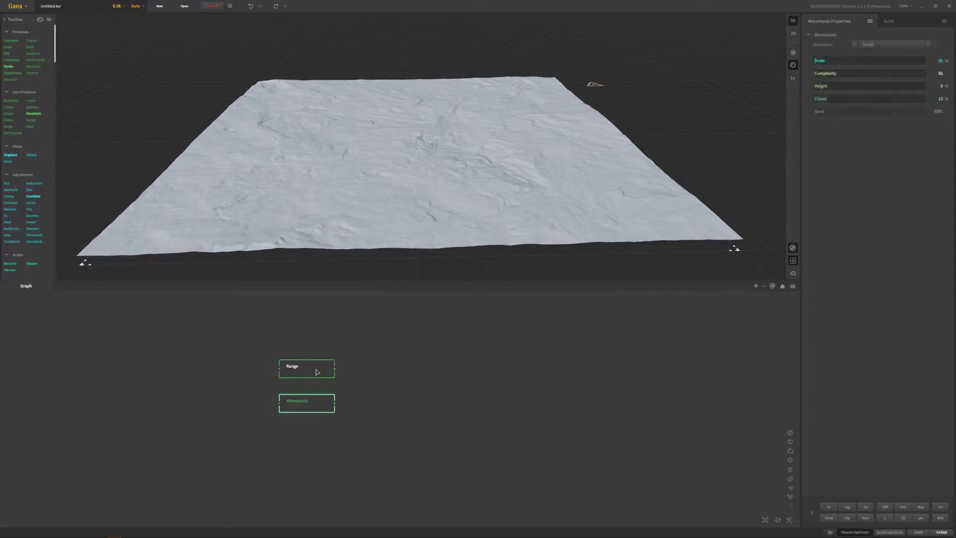
drag(540, 196, 479, 188)
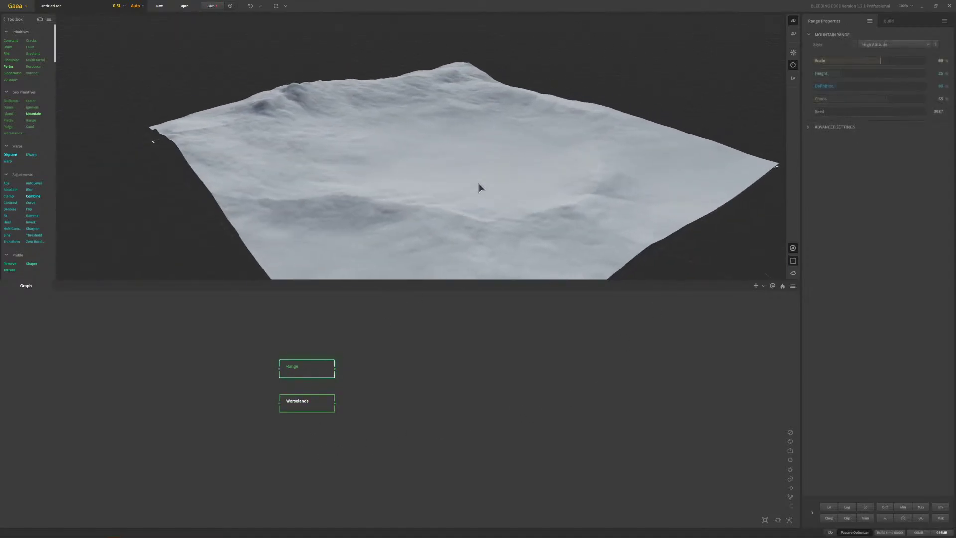
- Compare the Range node's With Base and High Altitude styles, leaving Style at With Base
click(929, 45)
click(892, 63)
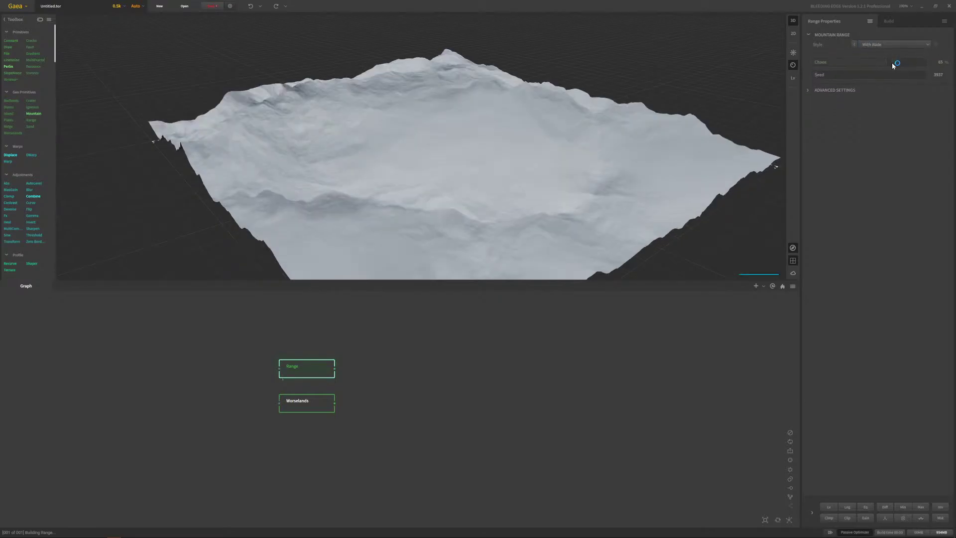
drag(614, 129, 541, 130)
click(887, 45)
click(885, 59)
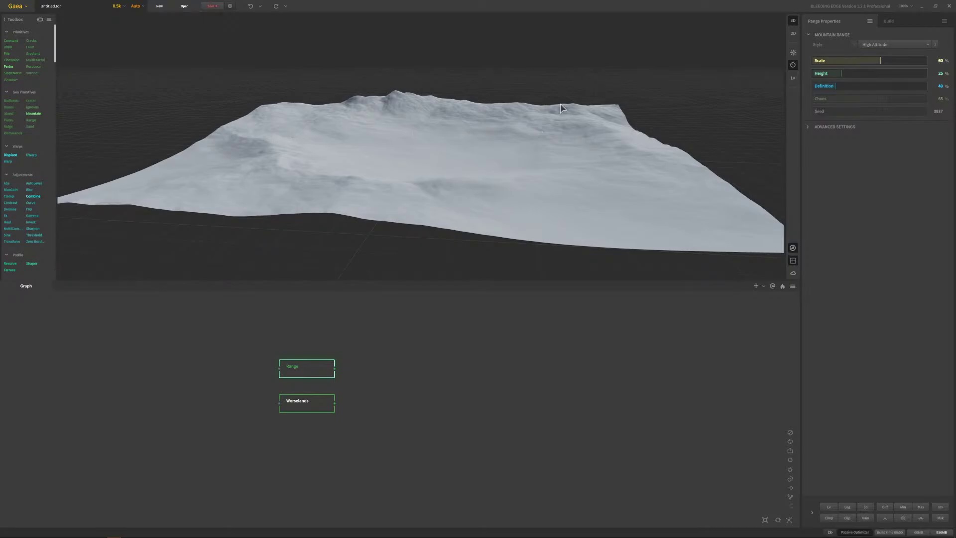
click(889, 45)
click(887, 60)
- Inspect the Range terrain's shape from several angles and set the node's Chaos to 50%
drag(471, 136, 481, 196)
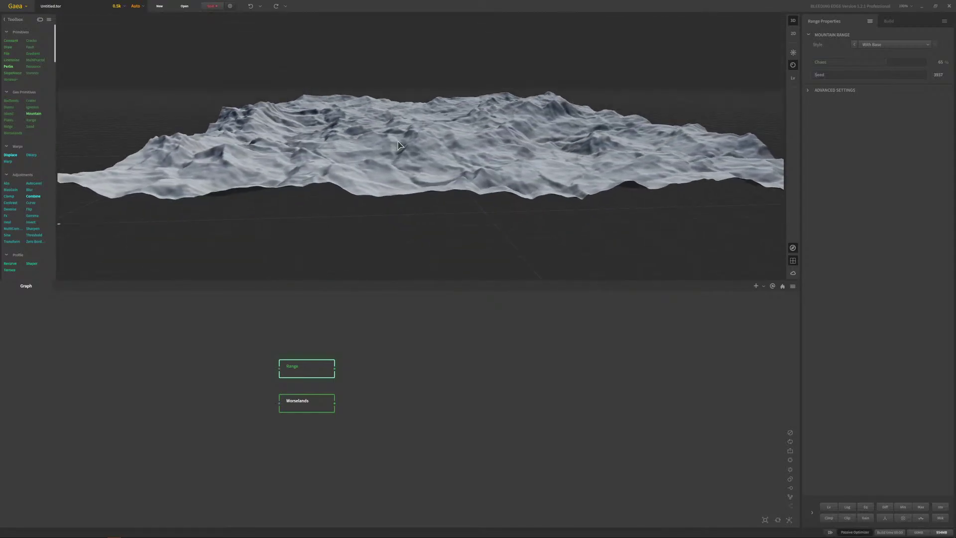
drag(428, 170, 493, 158)
scroll(473, 166, up, 5)
scroll(493, 158, down, 5)
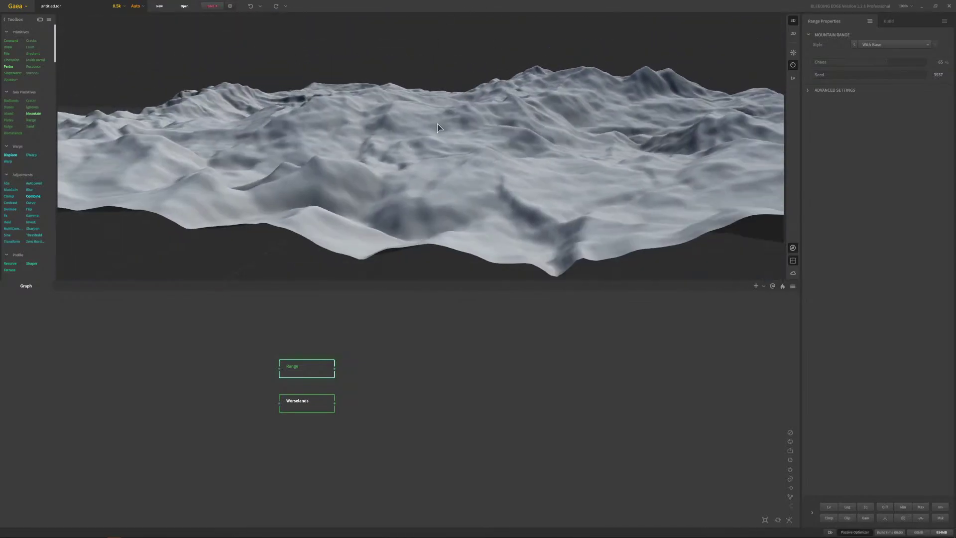
drag(439, 128, 438, 139)
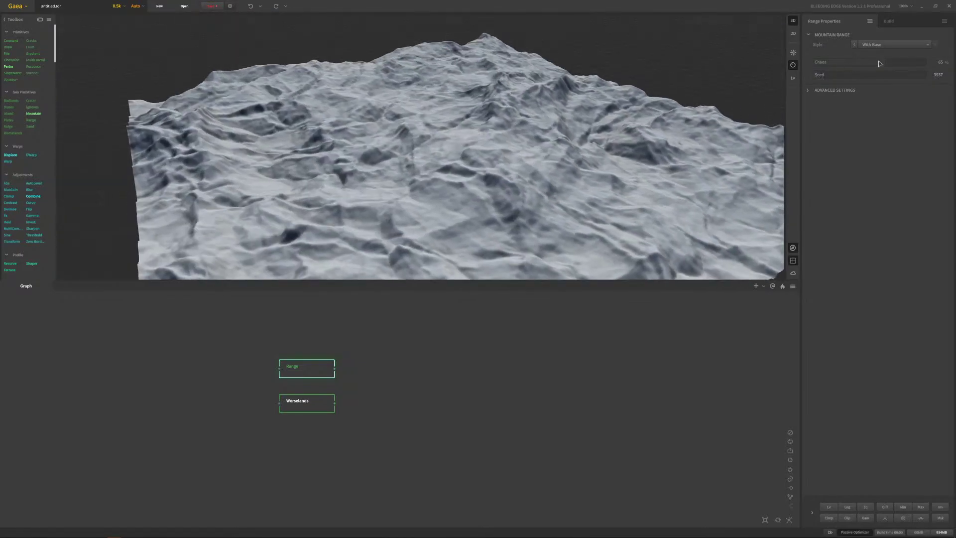
mouse_move(886, 62)
mouse_down()
mouse_move(832, 63)
mouse_move(889, 58)
mouse_move(869, 61)
mouse_up()
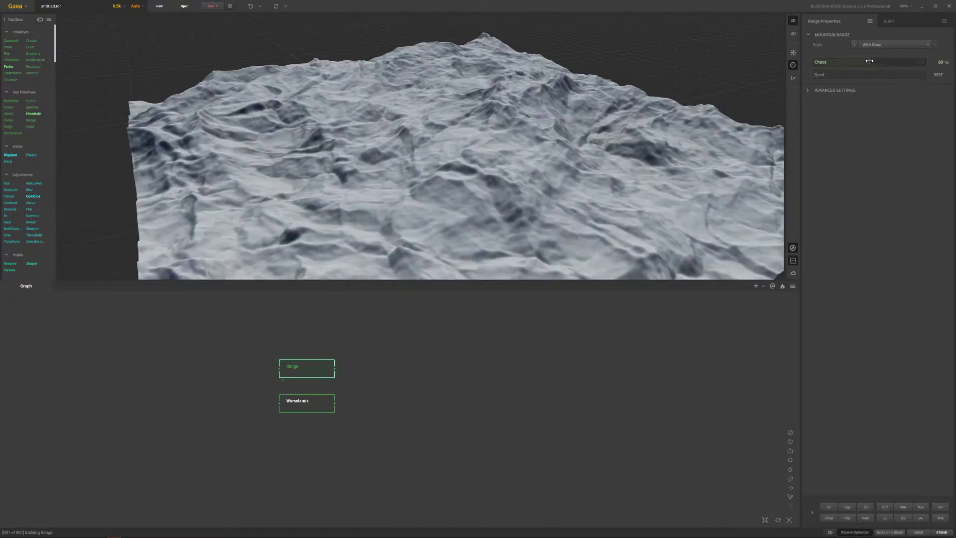
- Try different Seed values on the Range node, settling on 78263
drag(749, 105, 588, 141)
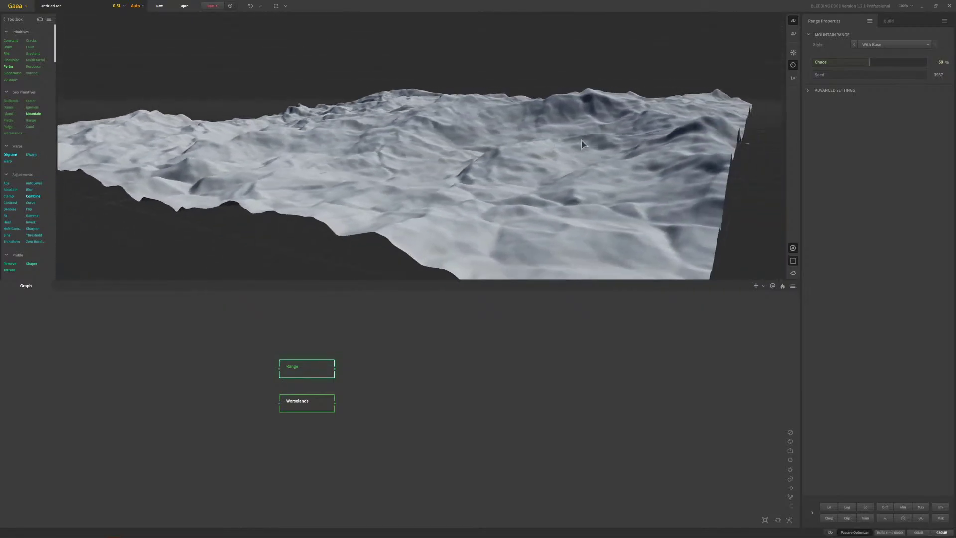
mouse_move(498, 147)
mouse_down()
mouse_move(480, 163)
mouse_move(500, 143)
mouse_up()
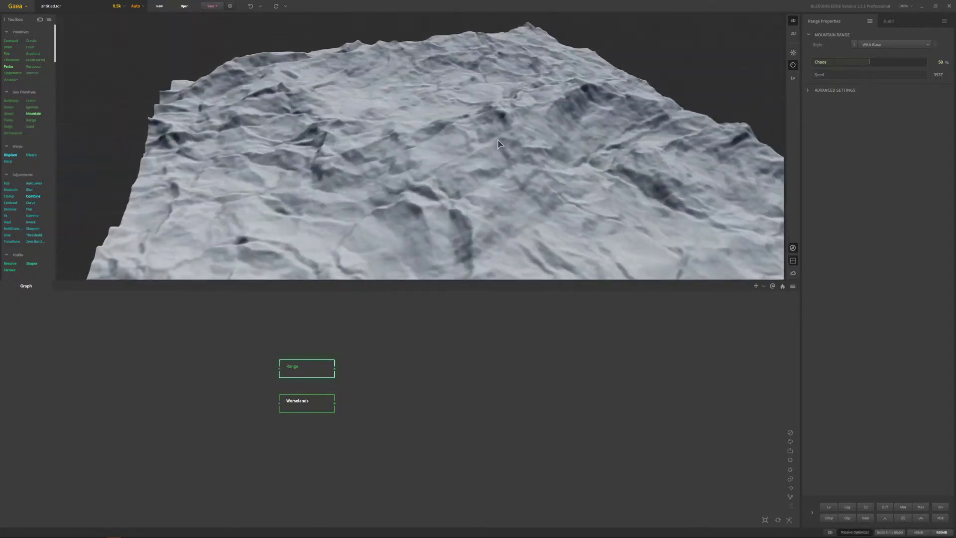
click(856, 75)
click(872, 74)
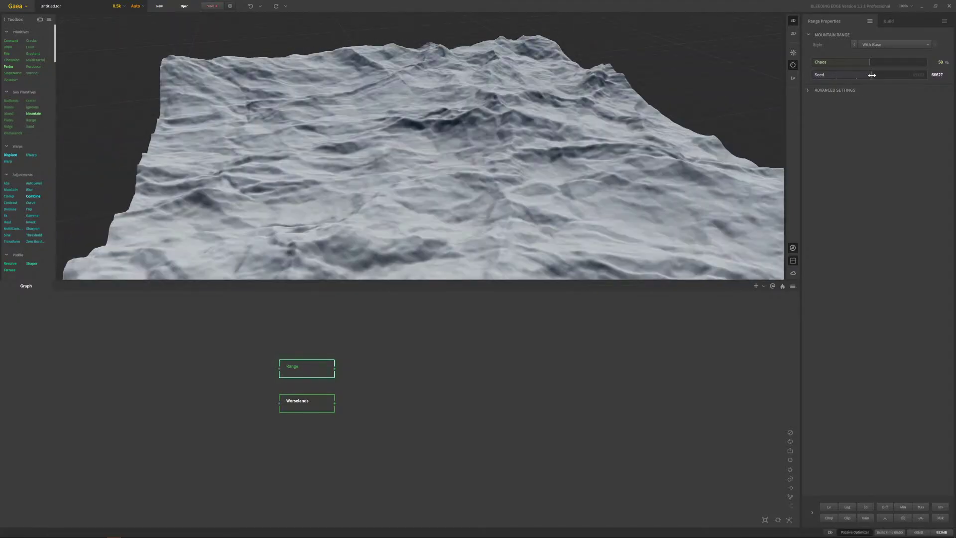
click(876, 75)
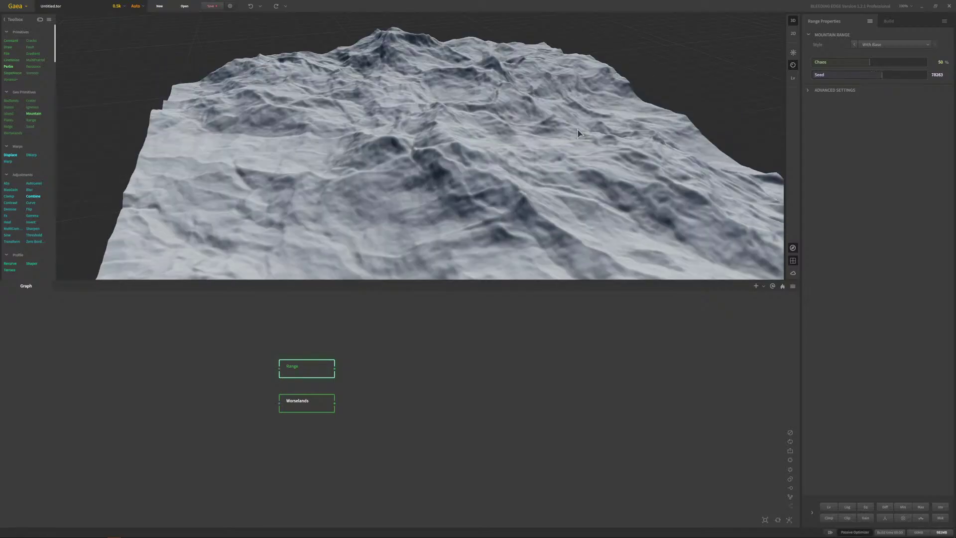
drag(578, 135, 476, 163)
scroll(530, 136, down, 5)
scroll(444, 148, up, 2)
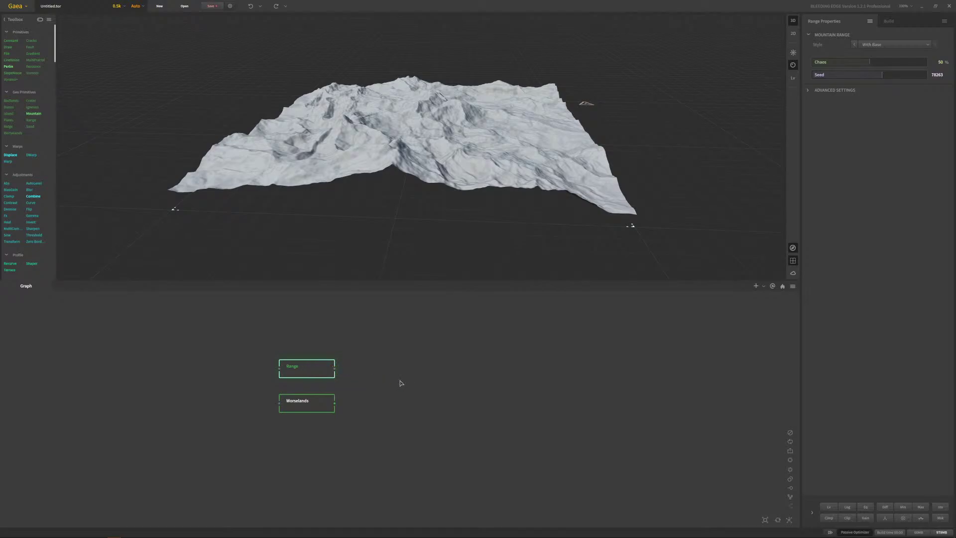
- Add a Combine node fed by the Range node and connect the Worselands output to its second input
right_click(386, 393)
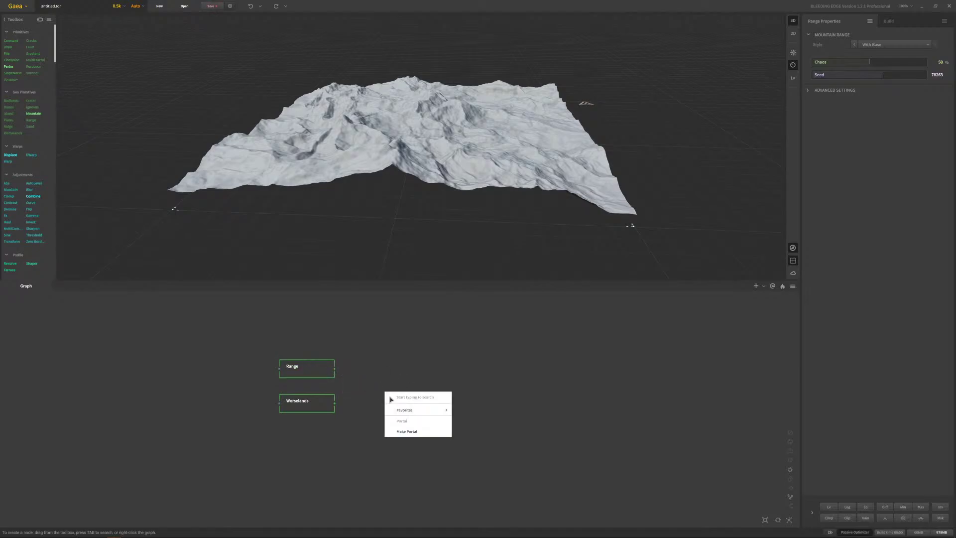
text(com)
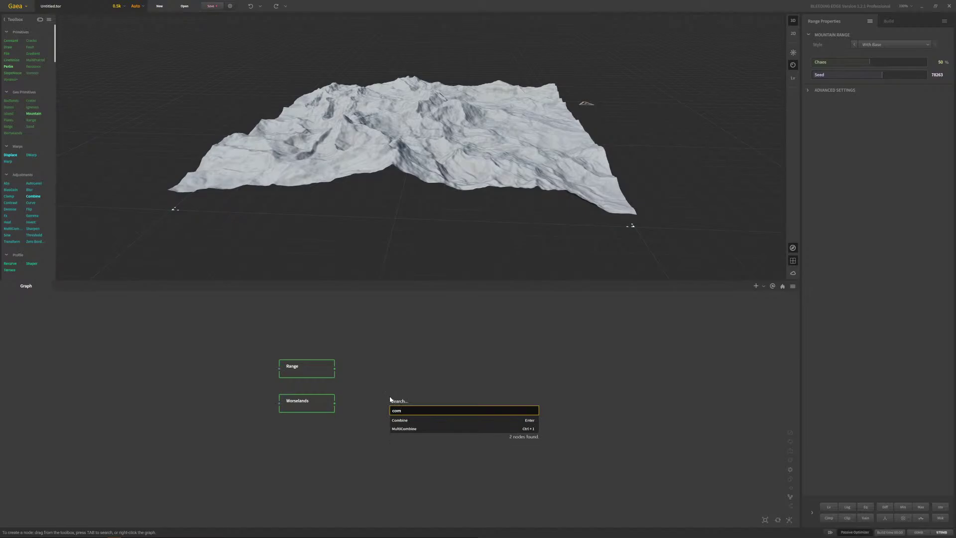
click(400, 420)
drag(334, 403, 385, 373)
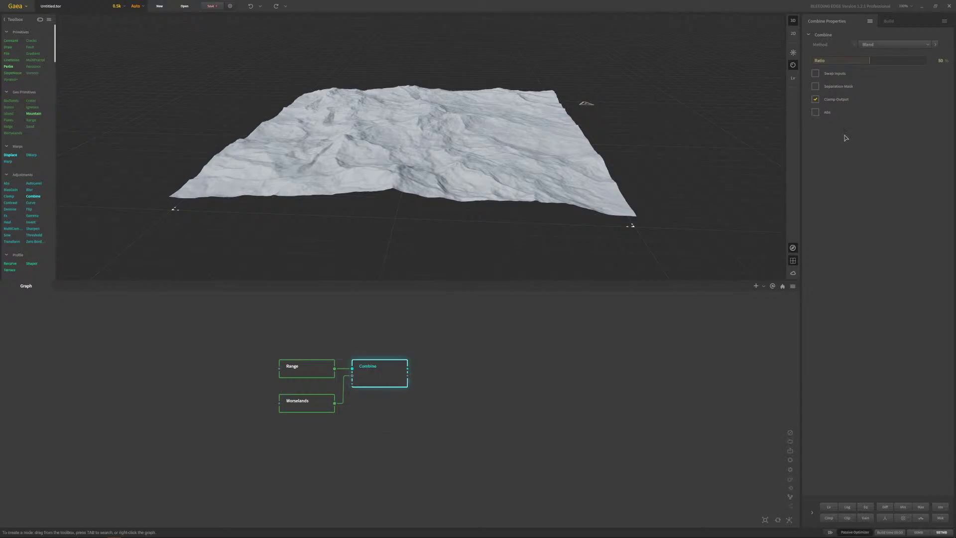
- Set the Combine node's Method to Max and its Ratio to 100%
click(872, 44)
click(871, 113)
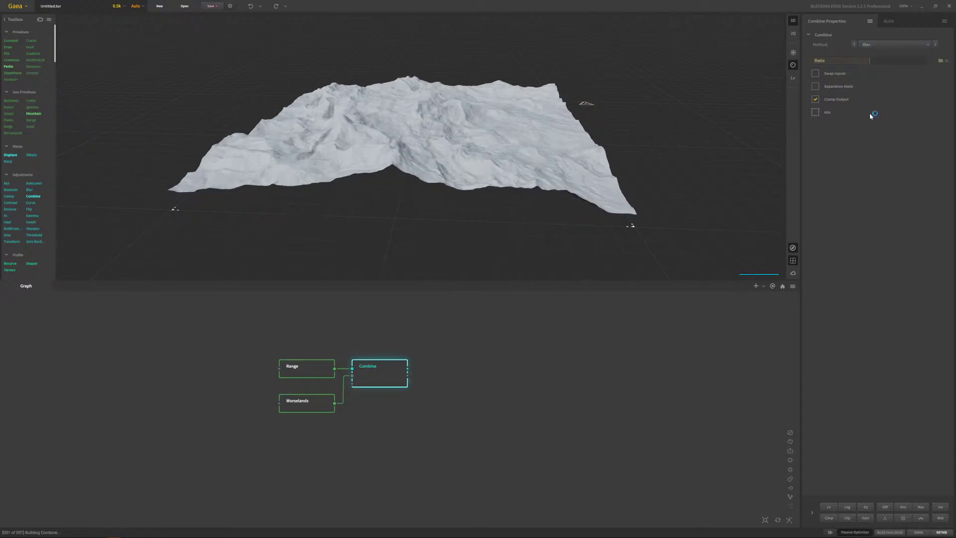
drag(873, 62, 953, 60)
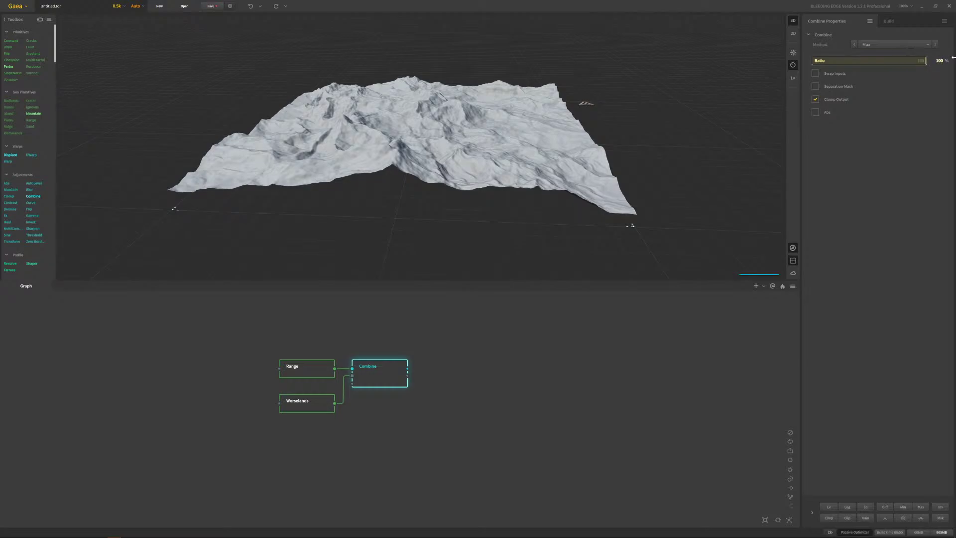
- Apply a Gain modifier to the Worselands node with Gain at 18% and inspect the resulting Combine terrain
click(321, 404)
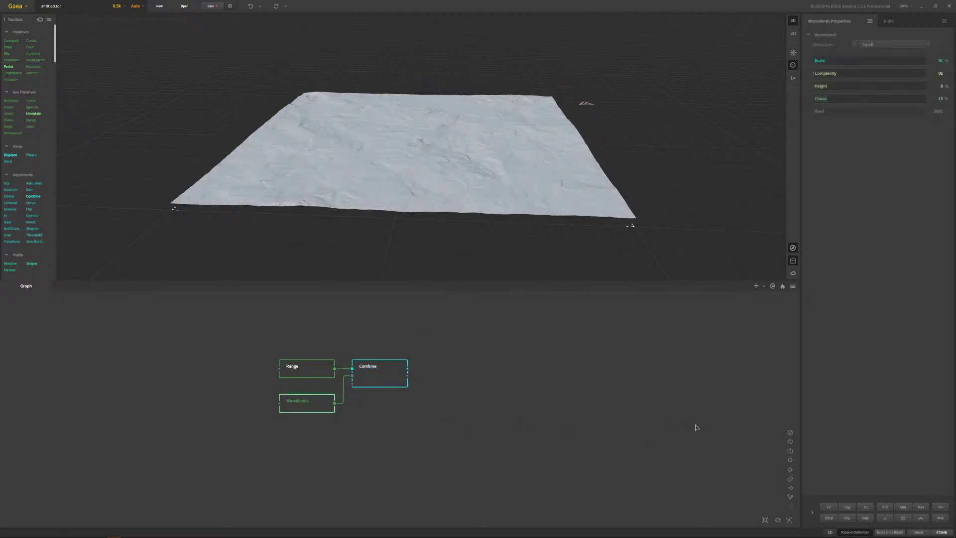
click(866, 517)
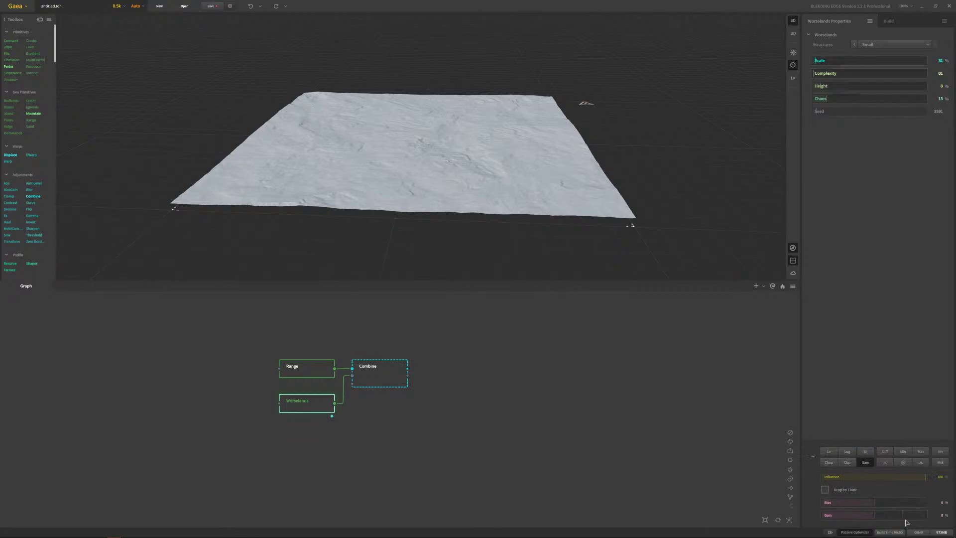
click(884, 516)
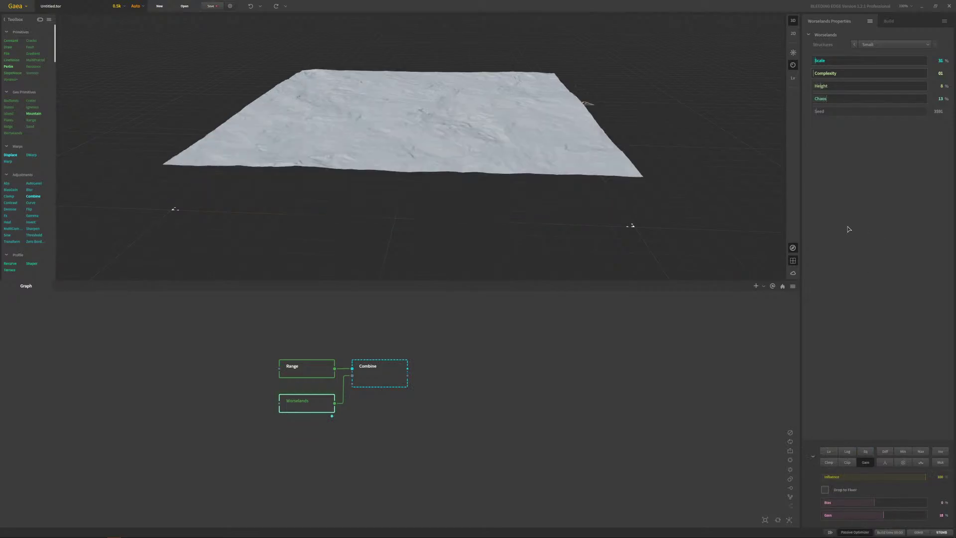
click(386, 374)
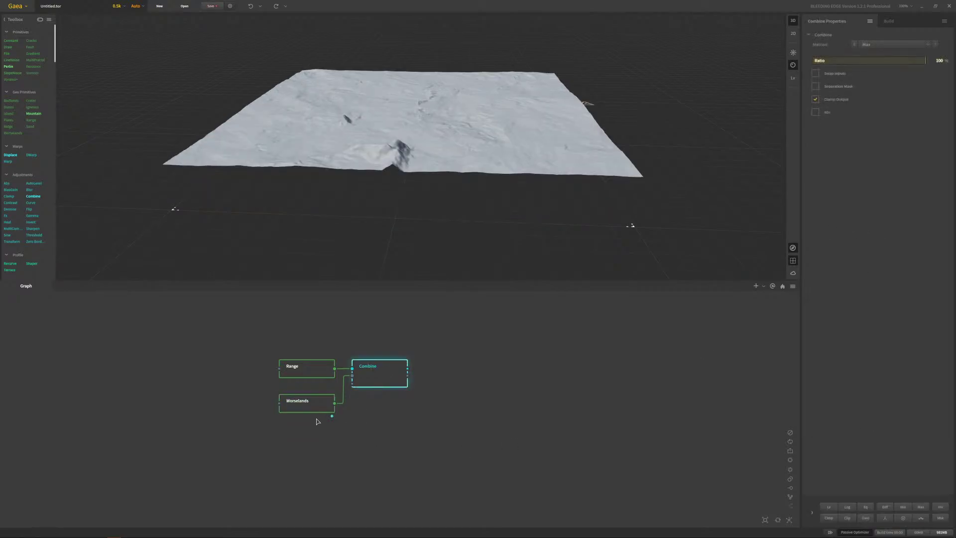
click(330, 409)
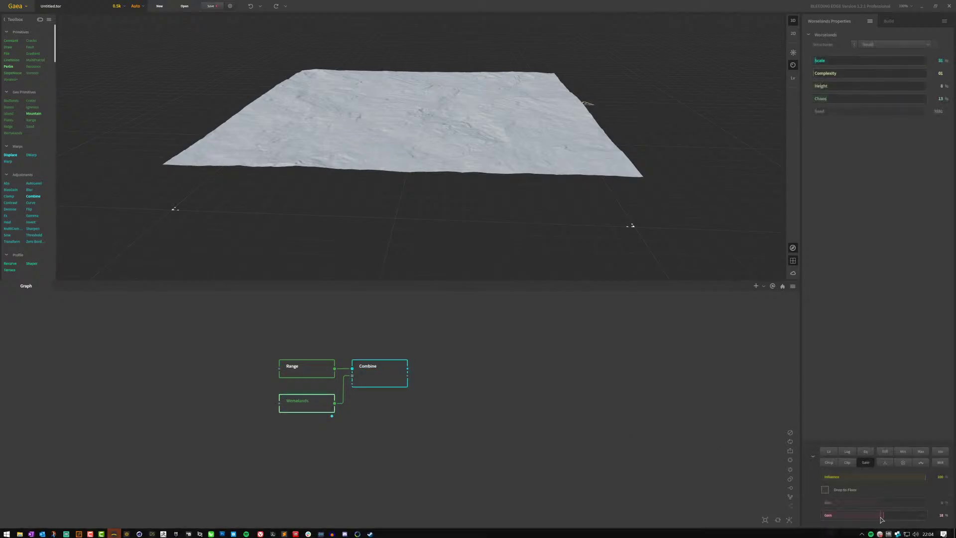
click(384, 375)
drag(349, 209, 442, 169)
scroll(448, 156, up, 5)
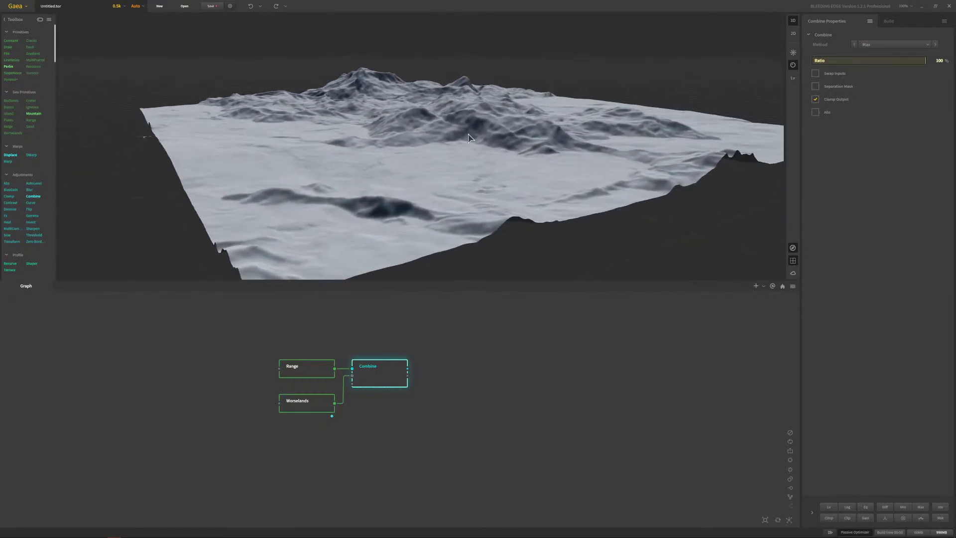
drag(471, 138, 463, 157)
scroll(405, 159, down, 5)
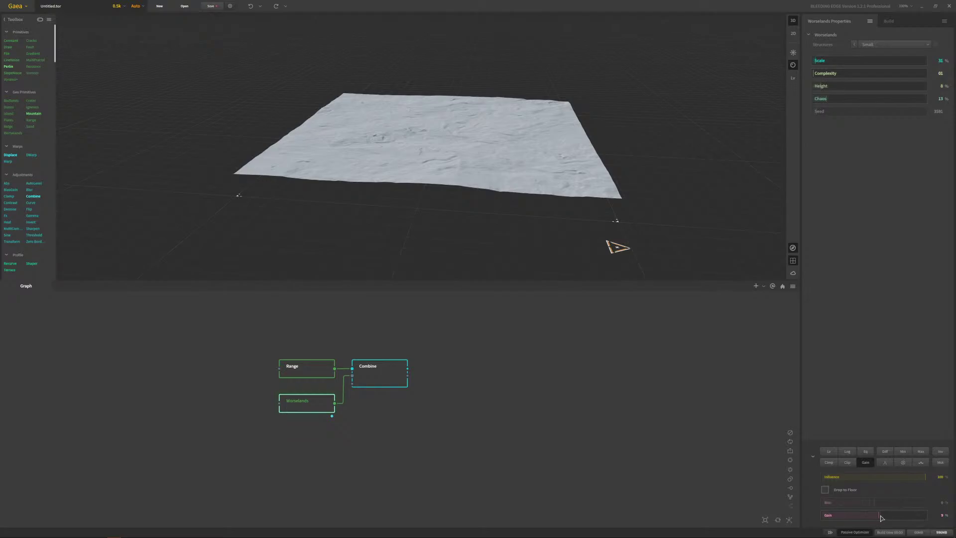
- Lower the Worselands node's Gain to 7% and inspect the combined terrain from several angles
drag(878, 515, 877, 516)
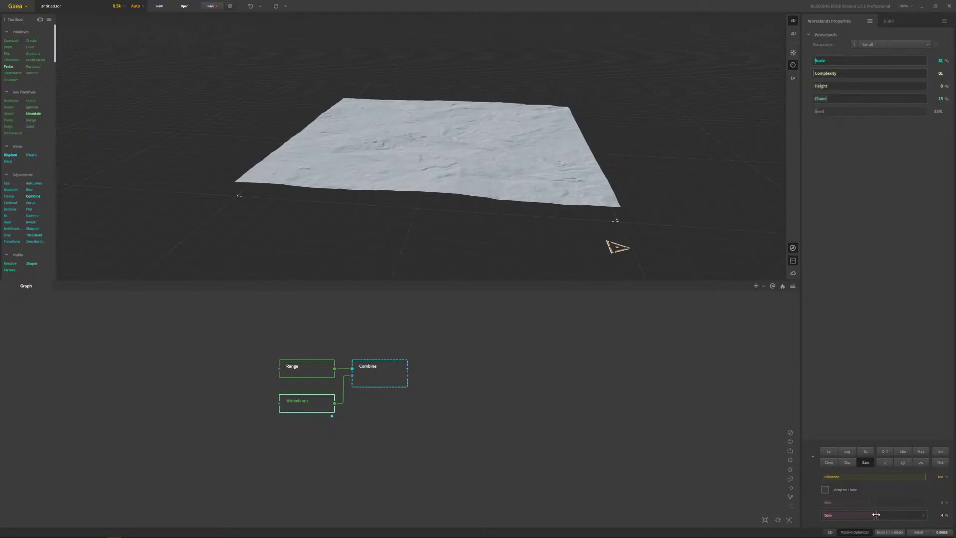
click(391, 384)
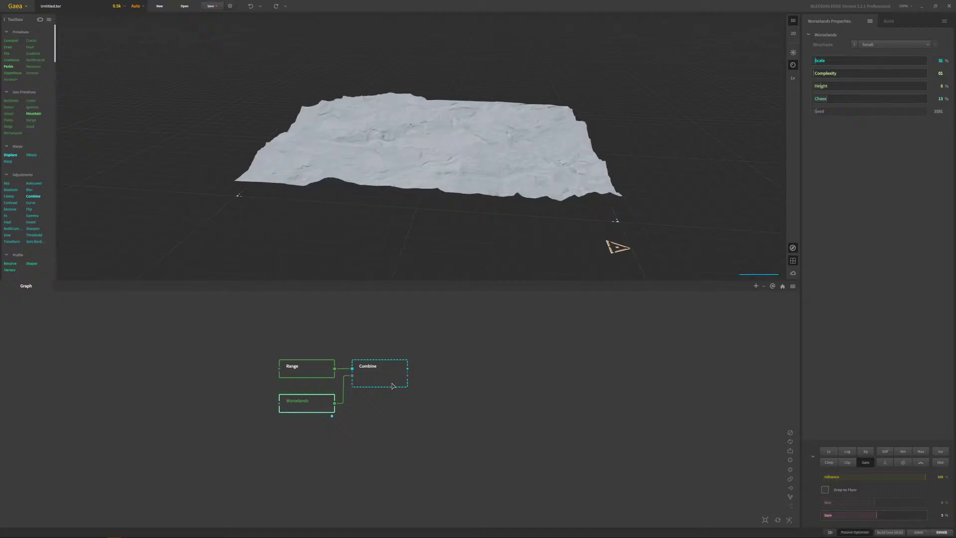
drag(493, 177, 472, 155)
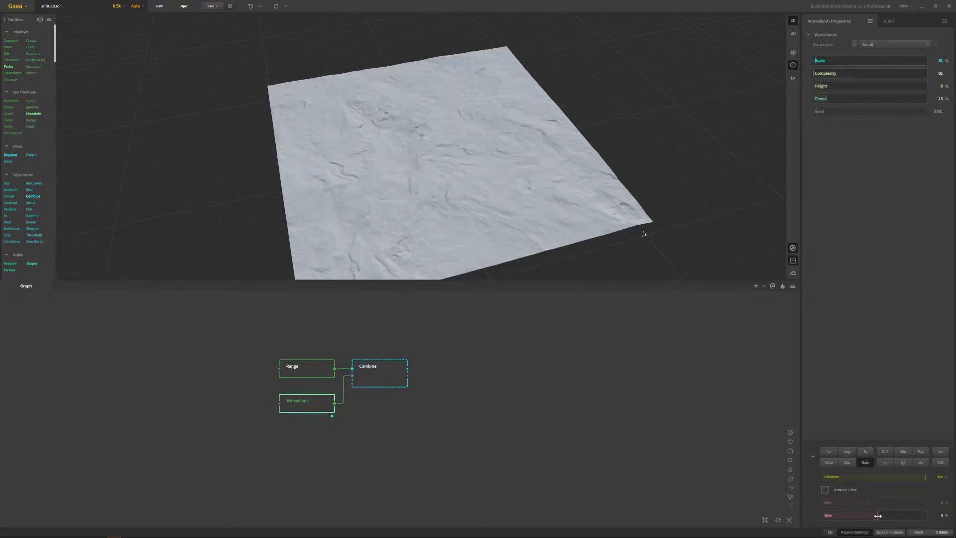
click(878, 515)
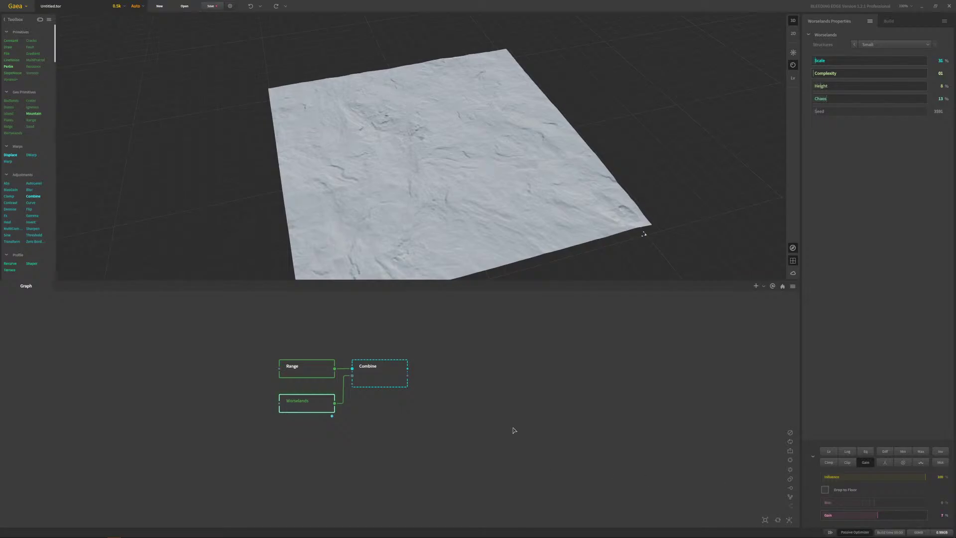
click(364, 371)
drag(348, 239, 501, 207)
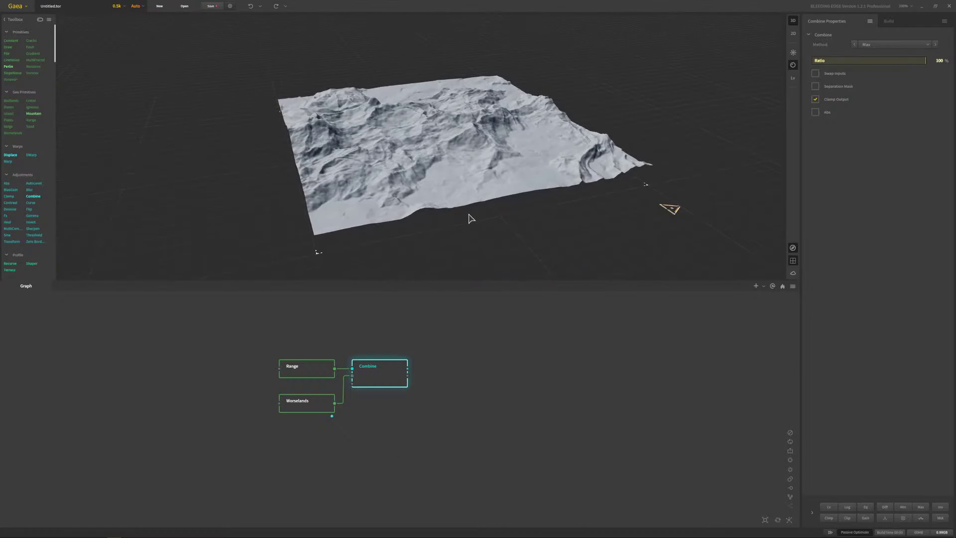
scroll(466, 210, up, 5)
scroll(462, 215, down, 6)
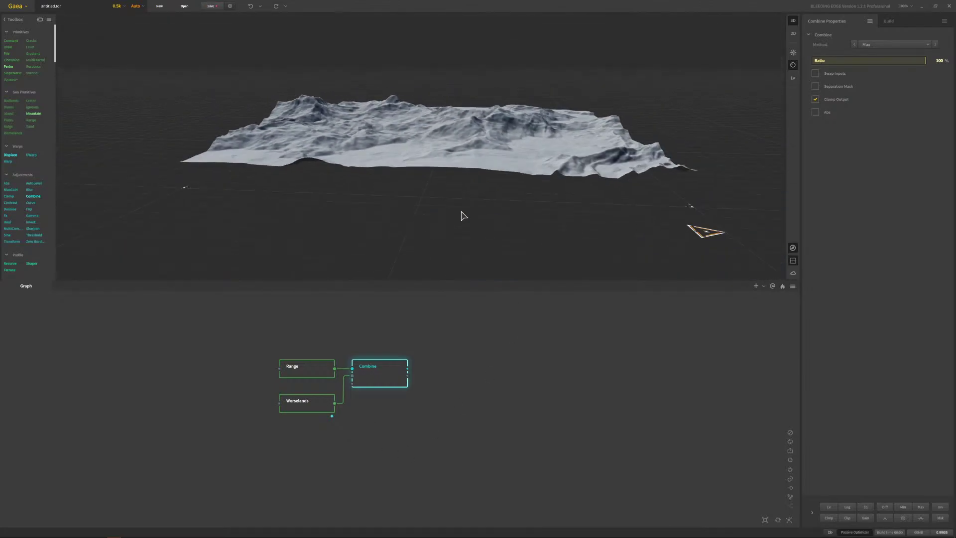
scroll(494, 196, up, 5)
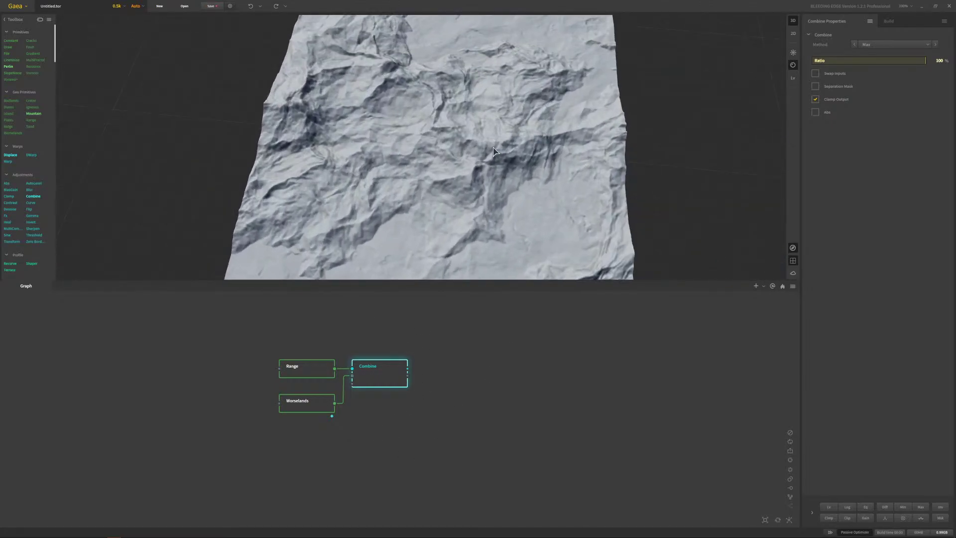
scroll(489, 191, down, 5)
- Move the Range and Worselands nodes farther from Combine and space Range slightly higher above Worselands
drag(210, 322, 327, 439)
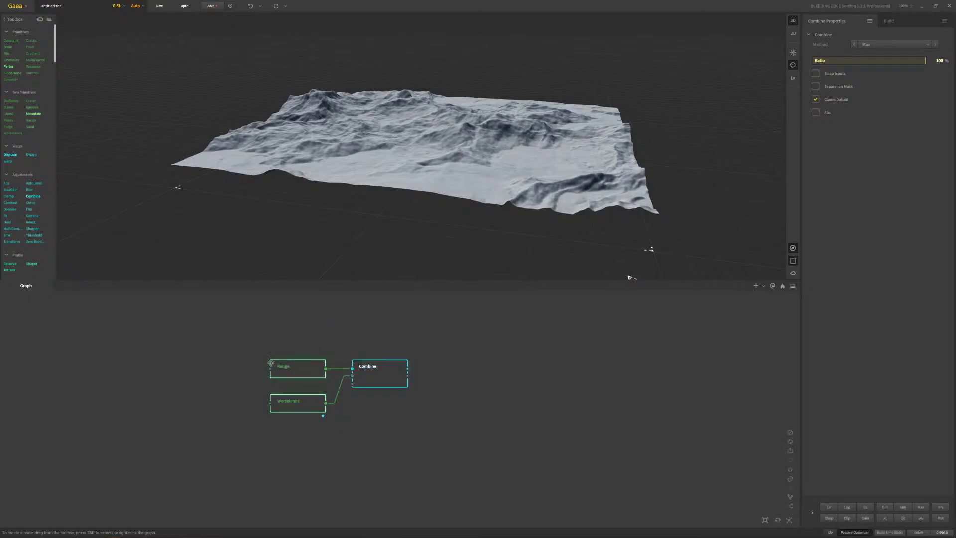
drag(303, 368, 171, 362)
click(405, 434)
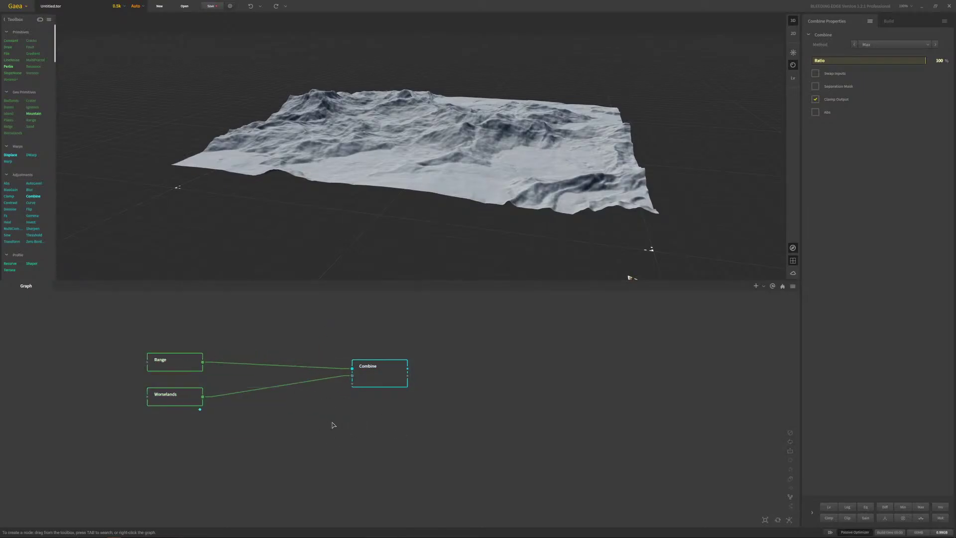
mouse_move(191, 344)
mouse_down()
mouse_move(190, 333)
mouse_move(190, 348)
mouse_up()
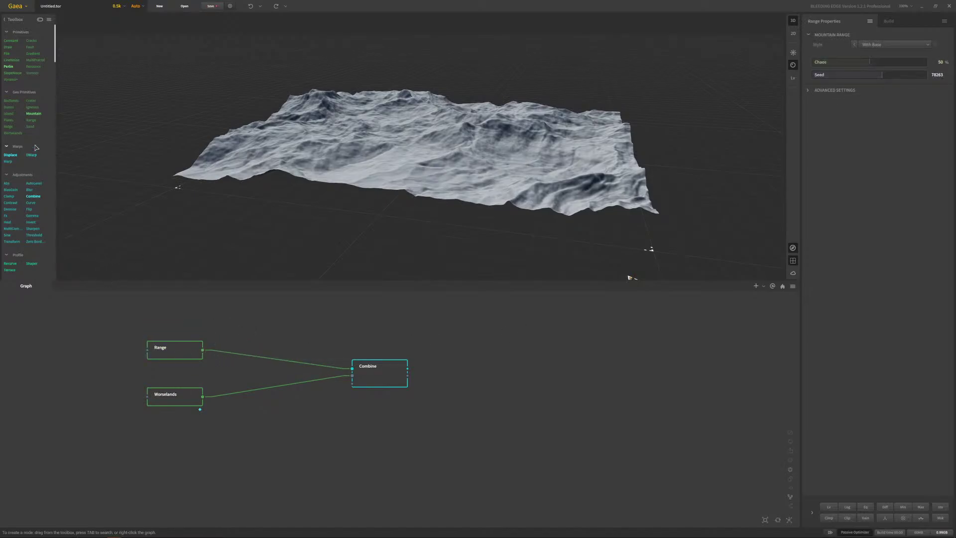
- Add an Apex filter node between Range and Combine, slightly above their link, and connect the Range output to its input
drag(490, 153, 151, 153)
scroll(39, 148, down, 3)
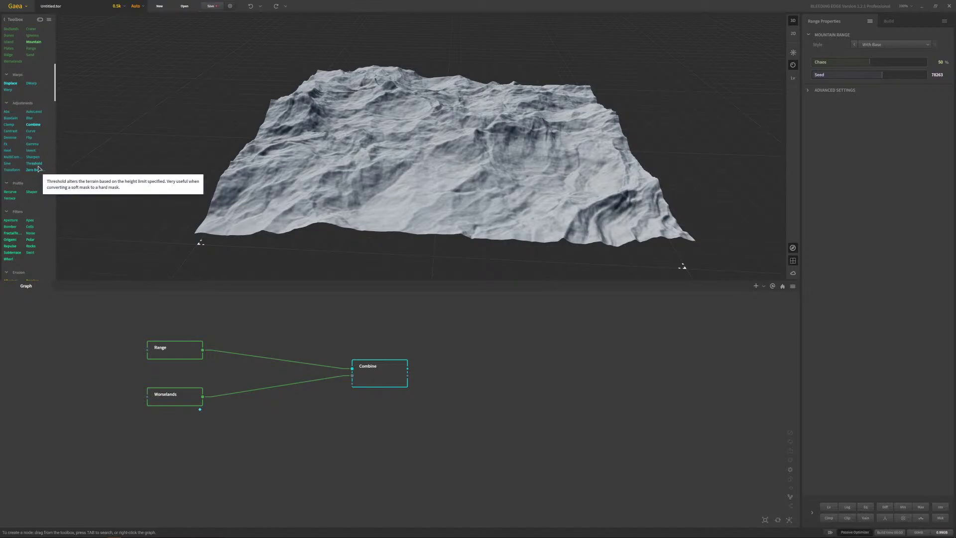
scroll(40, 170, up, 3)
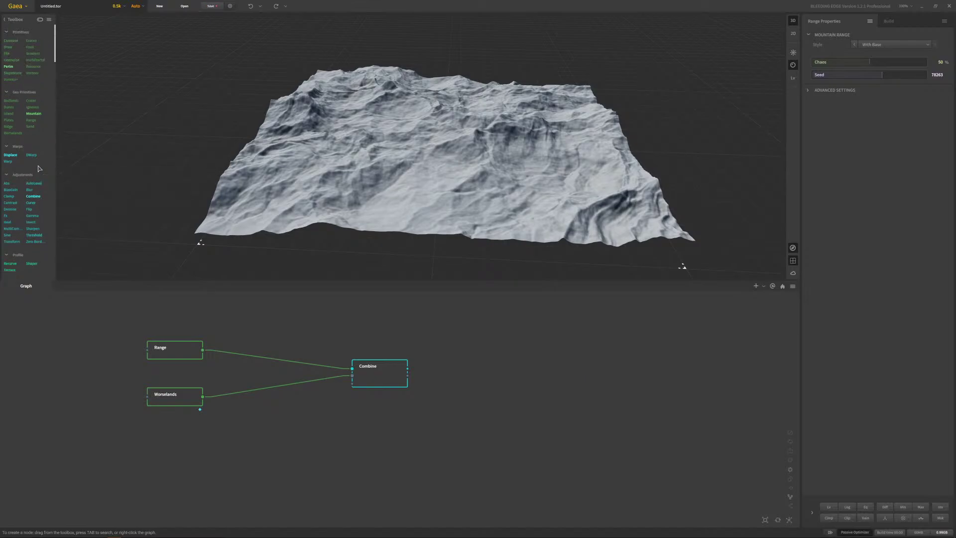
scroll(39, 168, down, 9)
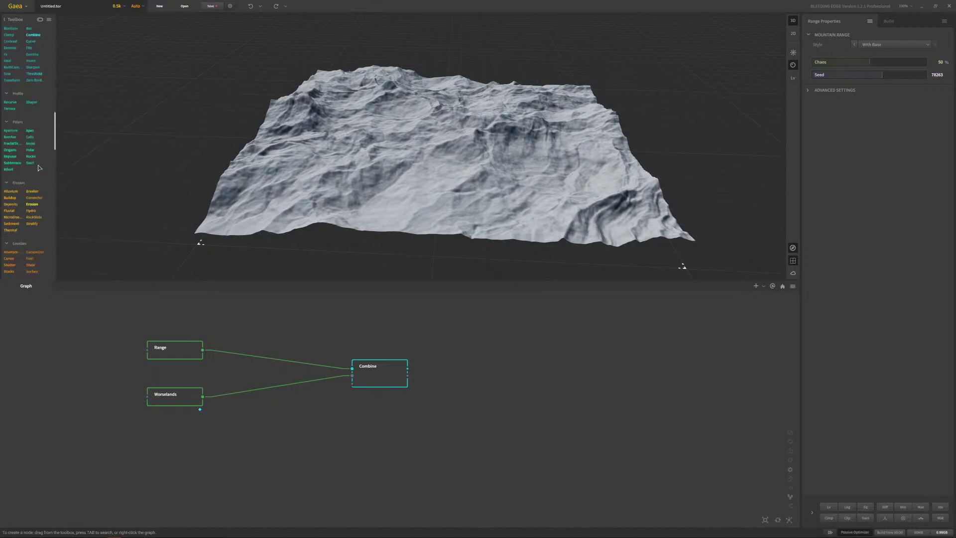
scroll(23, 175, down, 2)
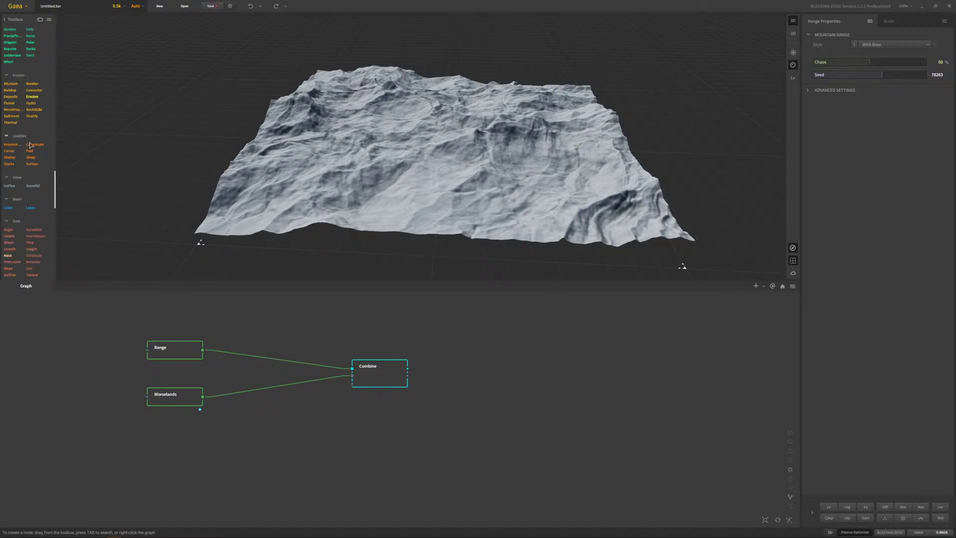
scroll(30, 208, up, 3)
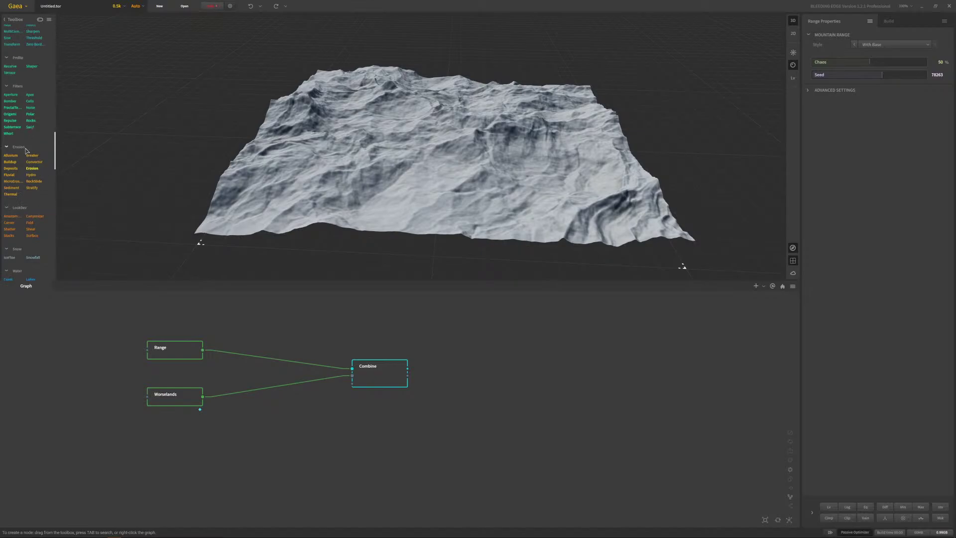
drag(31, 98, 243, 326)
drag(203, 351, 236, 333)
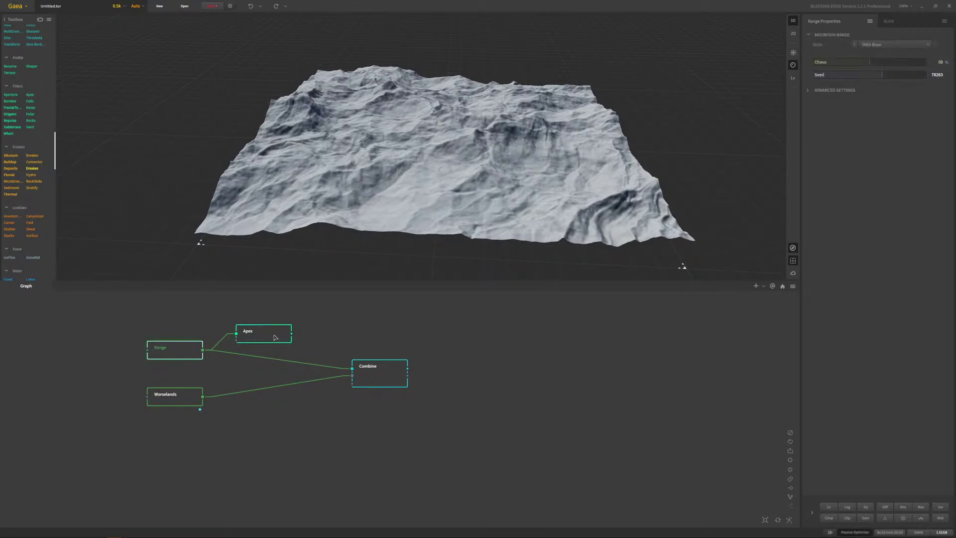
- Switch the Apex node's mode to Slant and set A to 10% and B to 11%, keeping Angle at 0°
drag(683, 72, 396, 188)
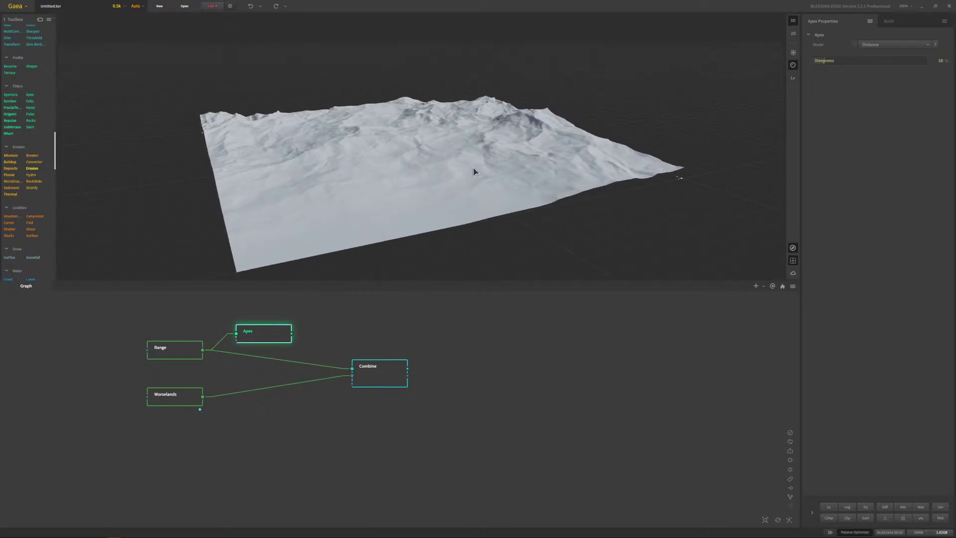
drag(473, 166, 452, 151)
click(892, 44)
click(886, 66)
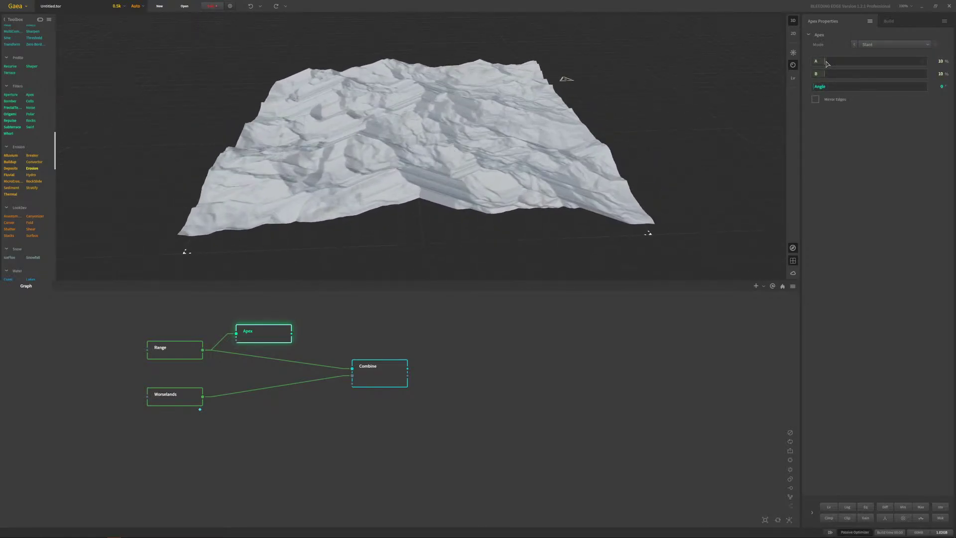
drag(822, 61, 825, 63)
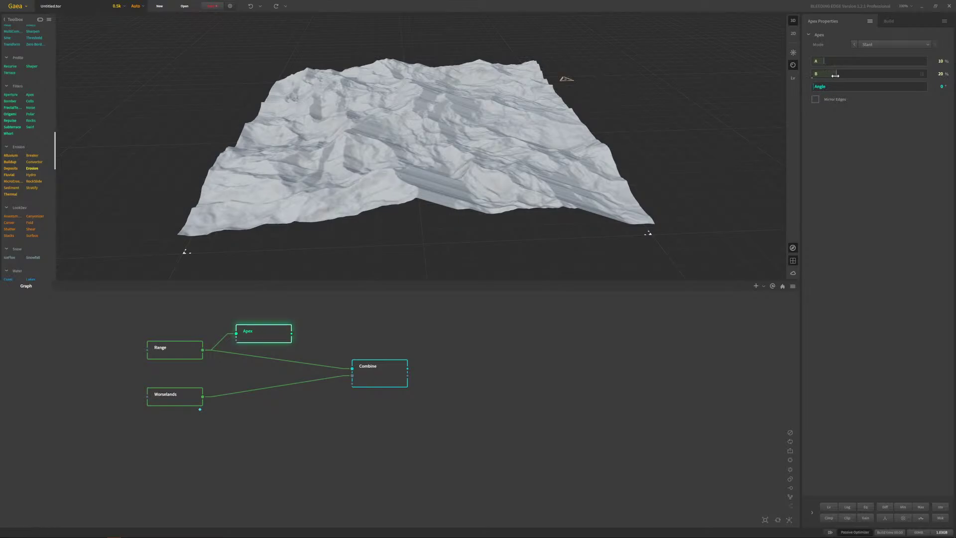
drag(827, 74, 825, 77)
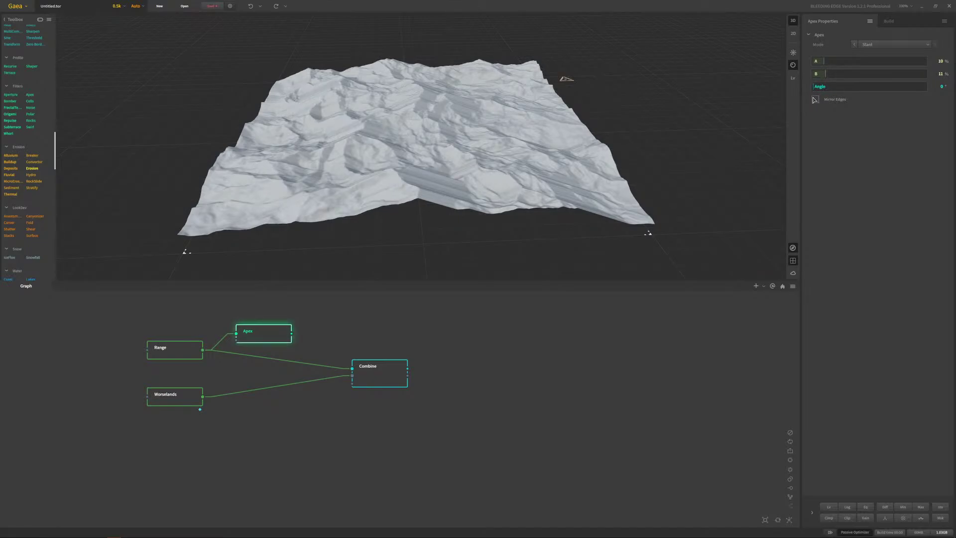
drag(812, 87, 807, 151)
drag(481, 152, 354, 295)
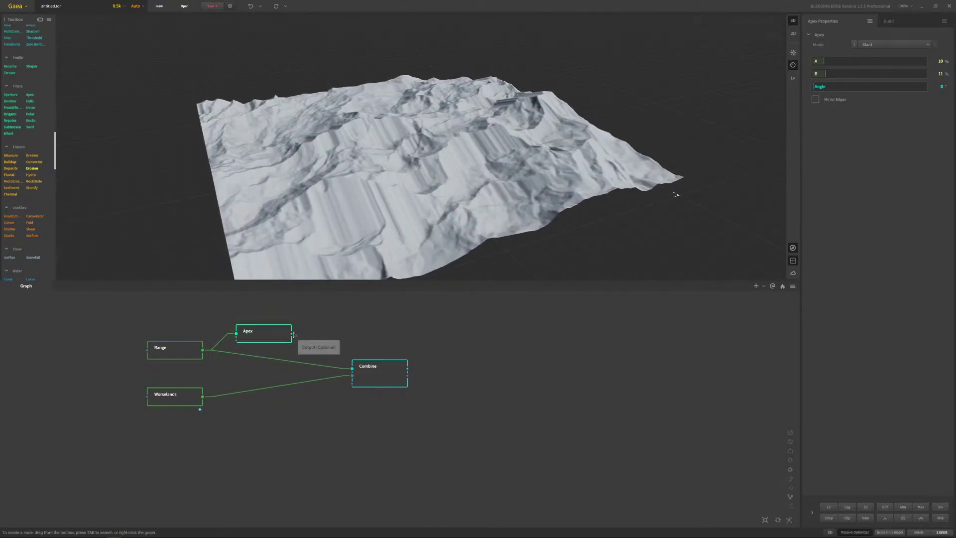
- Add a Fold node after Apex, fed by the Apex output
right_click(310, 329)
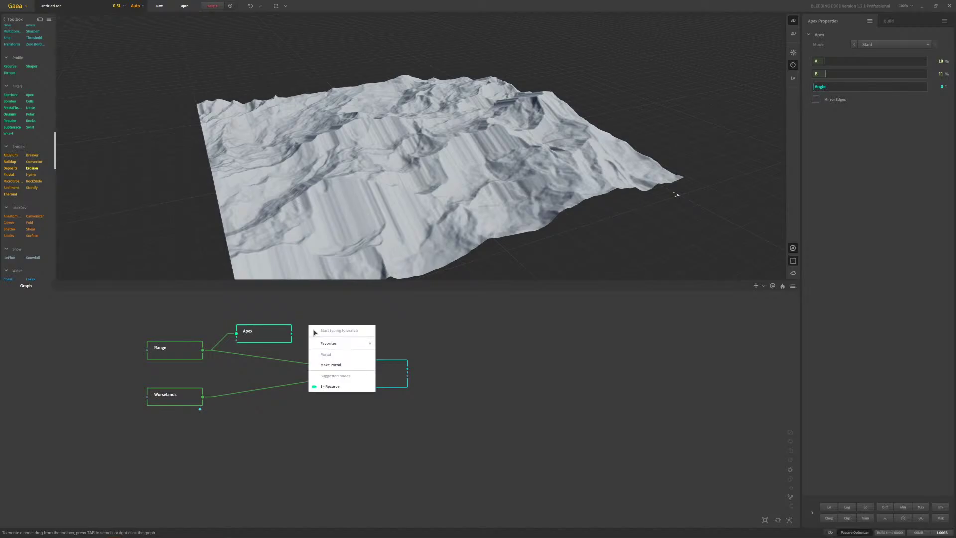
text(height)
click(330, 351)
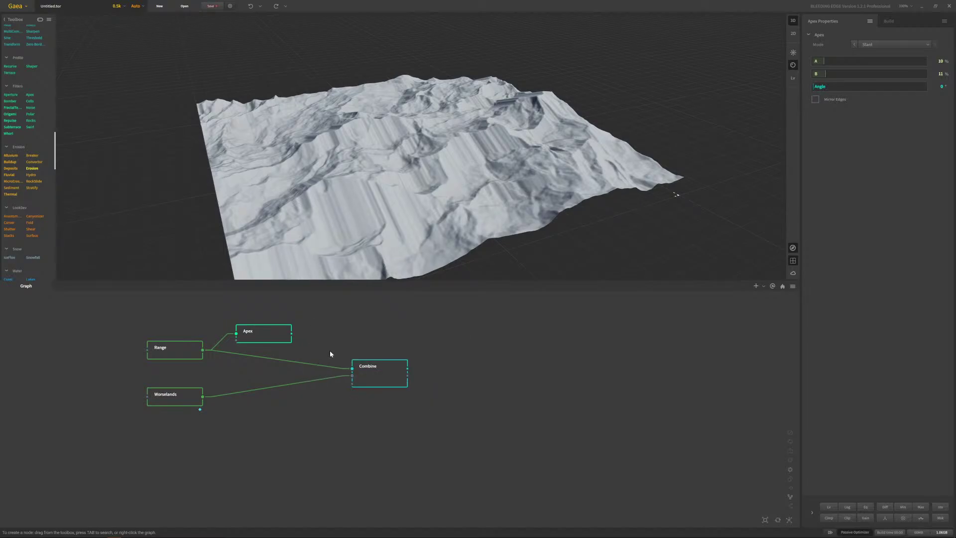
drag(332, 336, 326, 336)
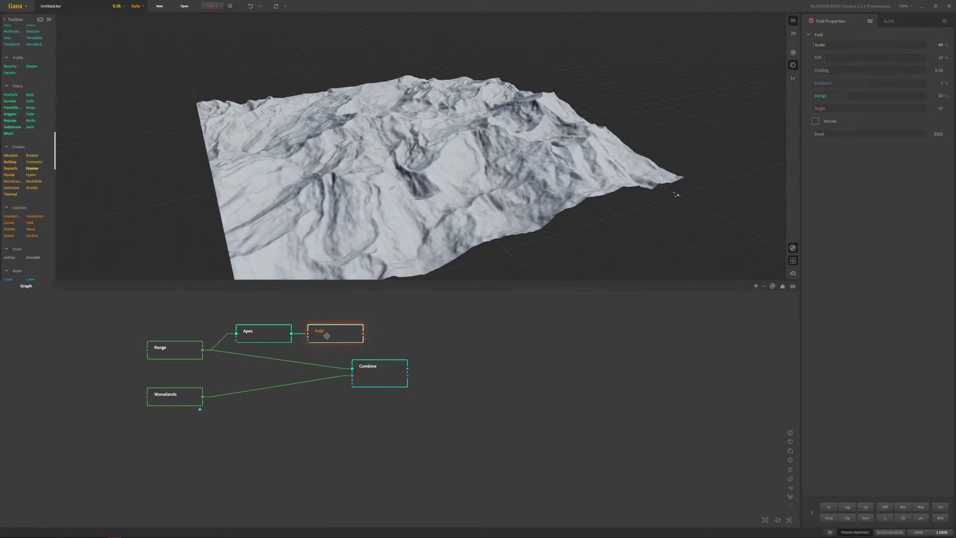
- Adjust the Fold node's Scale and compare its terrain with the Apex result
drag(455, 165, 414, 166)
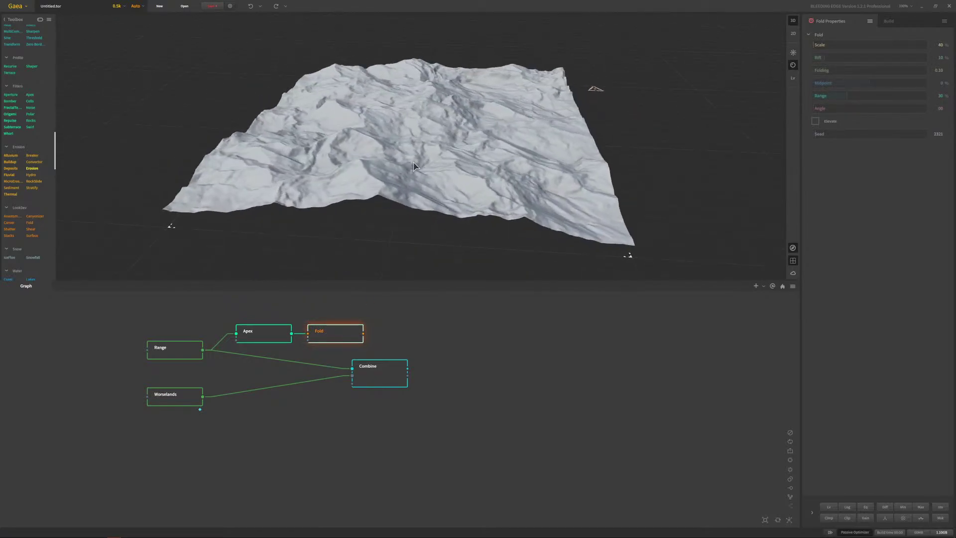
click(262, 338)
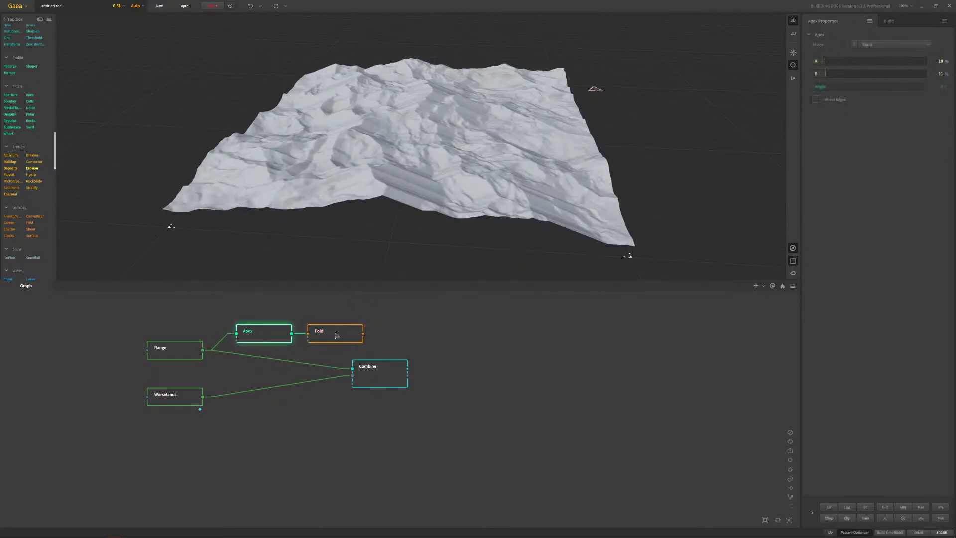
click(336, 336)
drag(431, 165, 460, 128)
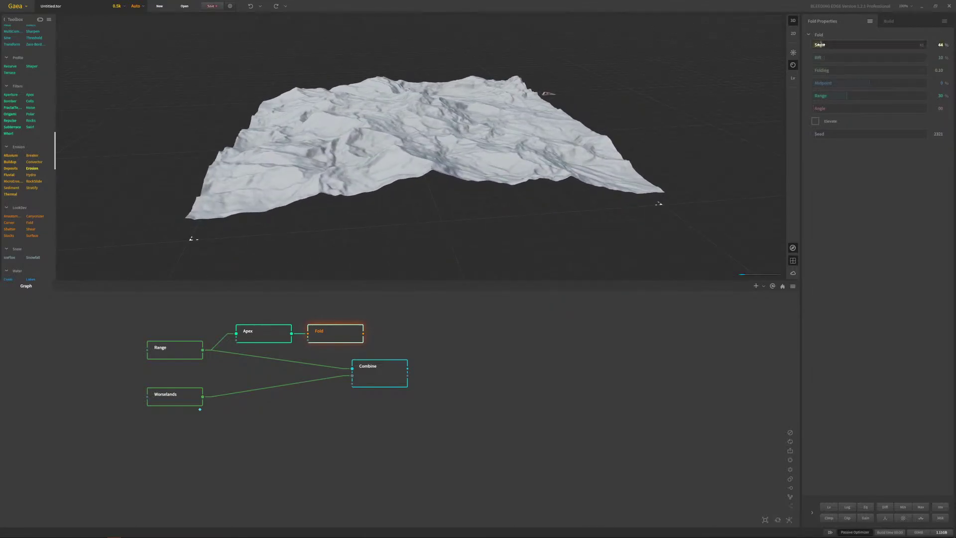
drag(820, 45, 843, 43)
drag(633, 108, 354, 278)
click(266, 329)
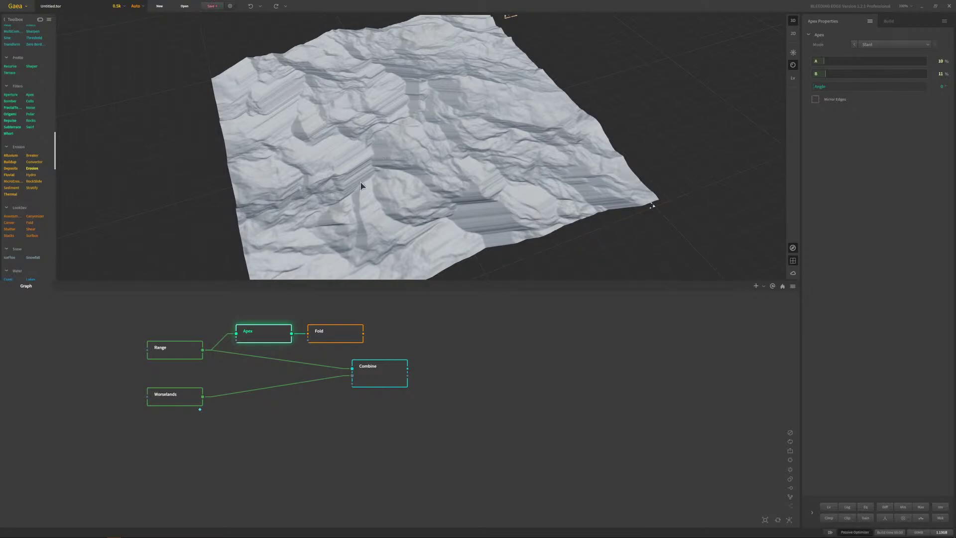
- Try a Rift of 8% and a Folding of 0.05 on the Fold node, resetting each to its default
click(335, 332)
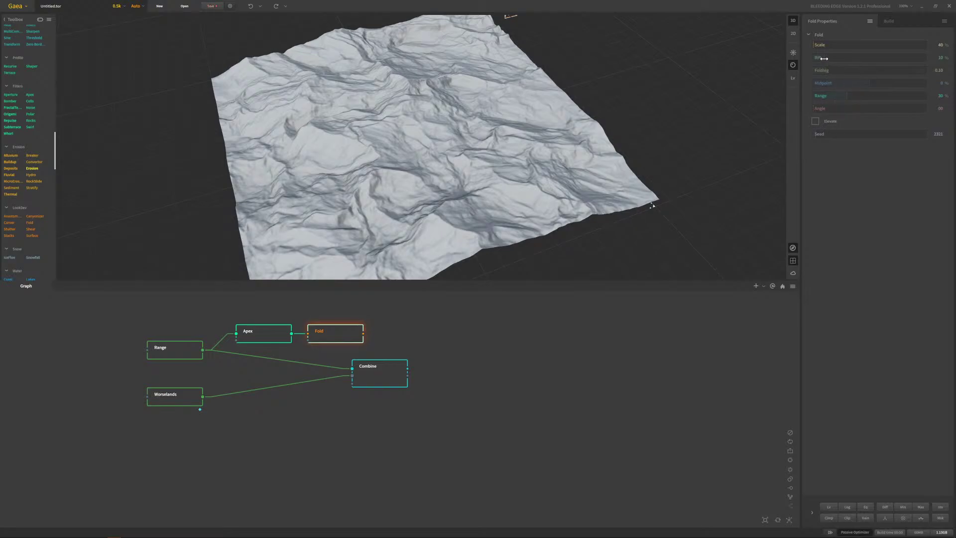
drag(830, 58, 820, 57)
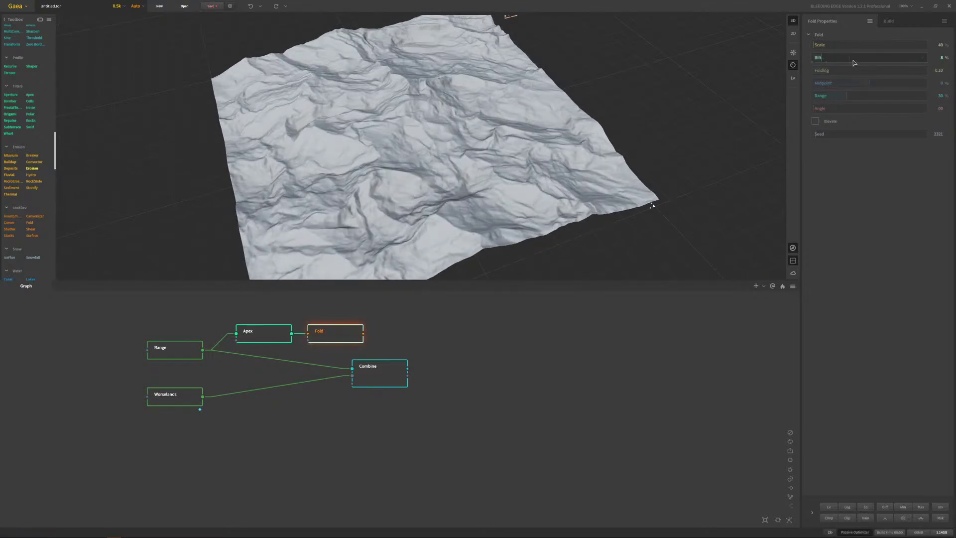
click(886, 58)
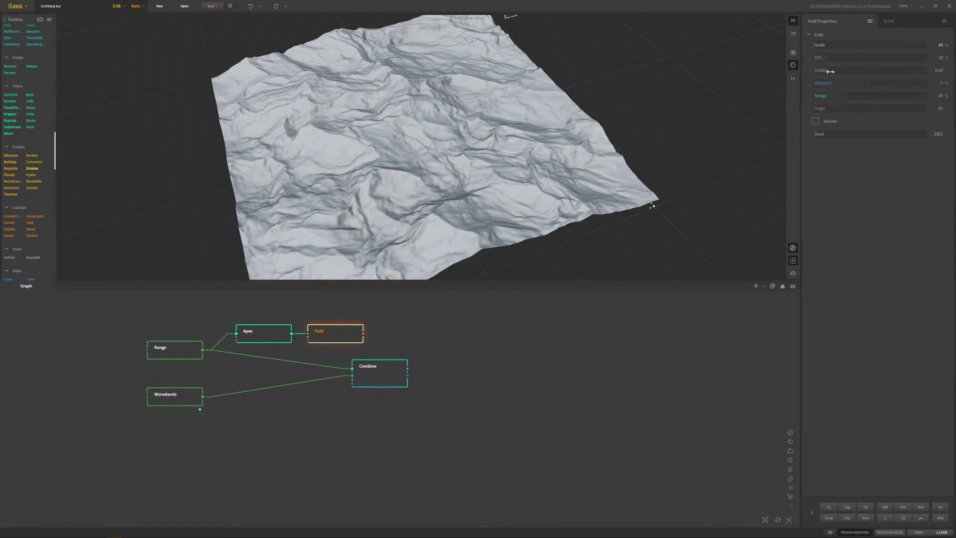
drag(830, 71, 799, 71)
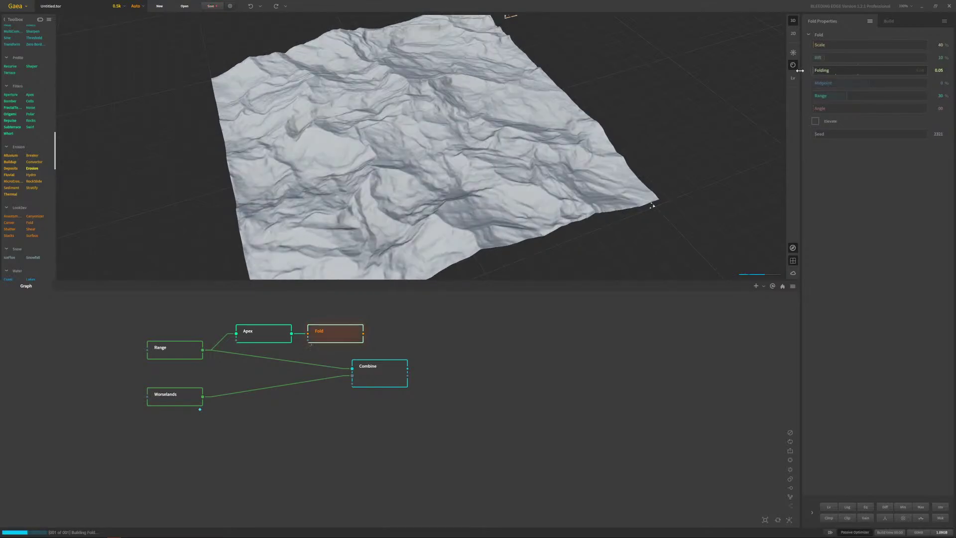
mouse_move(852, 73)
click(883, 74)
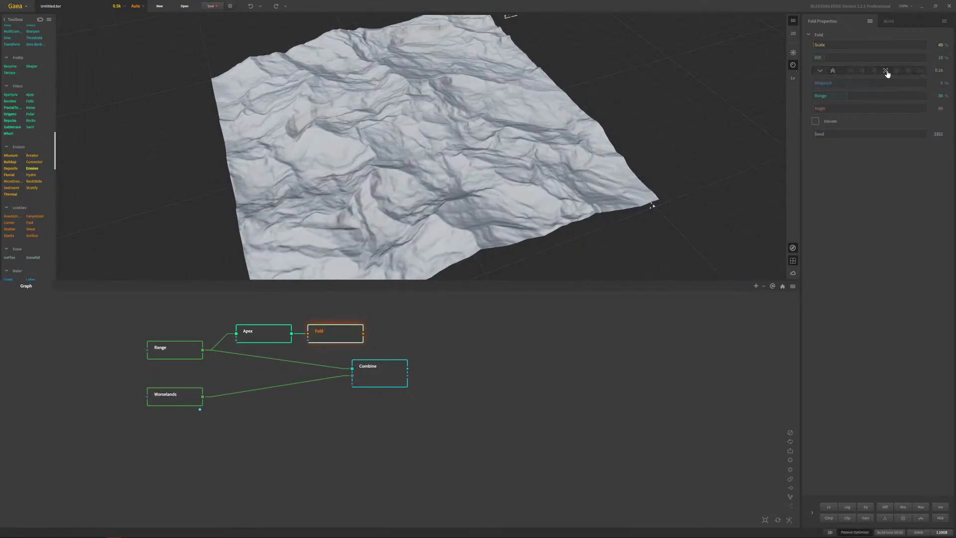
- Try a lower Midpoint and a Range of 22% on the Fold node, restoring the default of each
drag(885, 84, 856, 86)
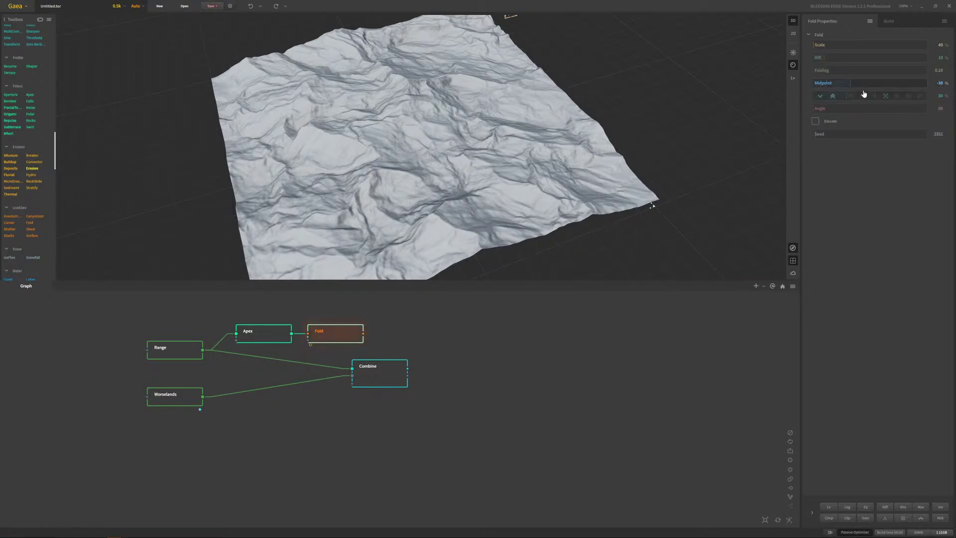
click(885, 84)
mouse_move(847, 96)
mouse_down()
mouse_move(896, 96)
mouse_move(839, 97)
mouse_up()
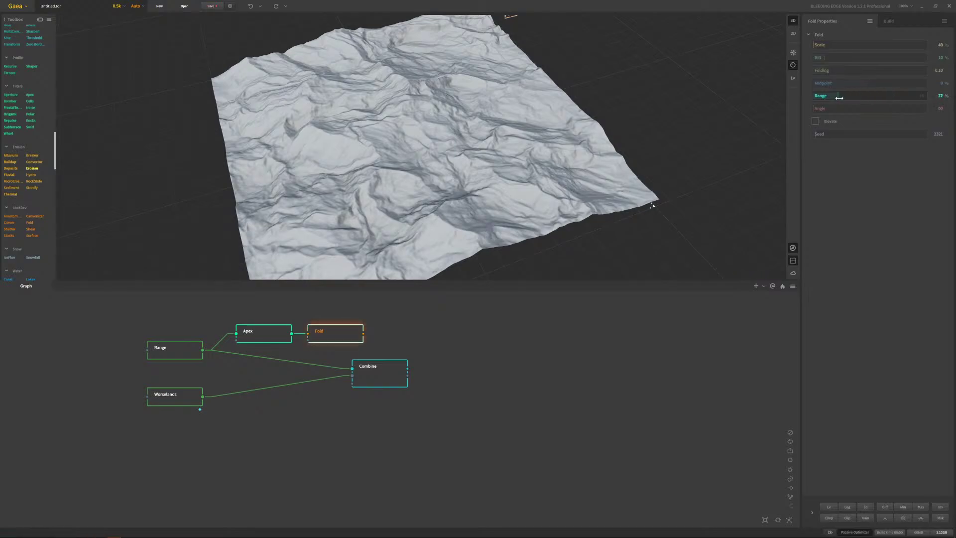
click(885, 97)
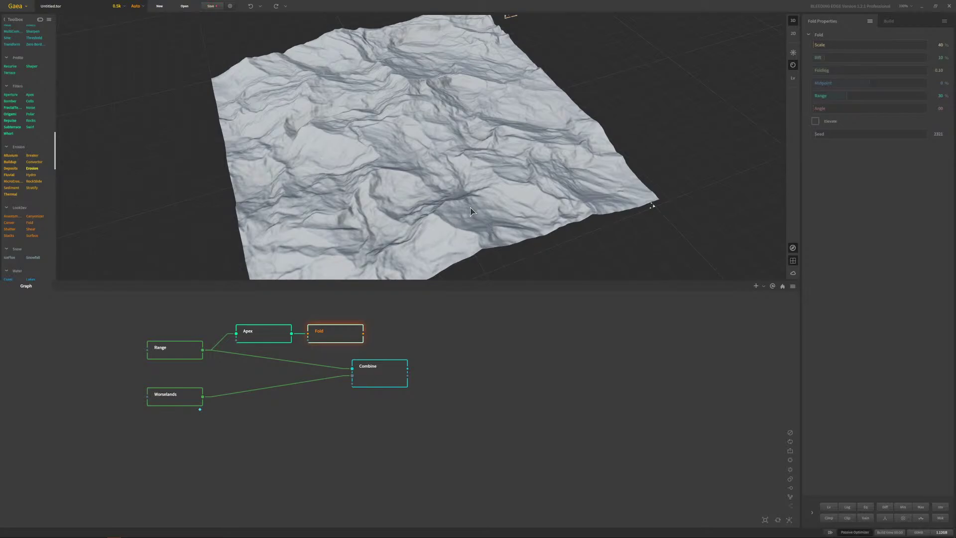
- Connect the Fold output to Combine's first input in place of Range and look at the terrain
drag(472, 211, 459, 139)
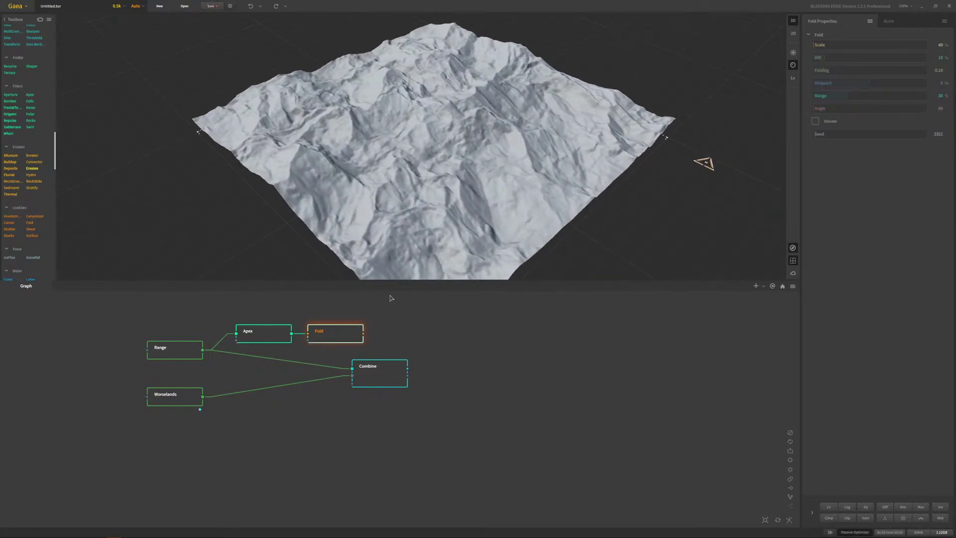
drag(591, 97, 501, 149)
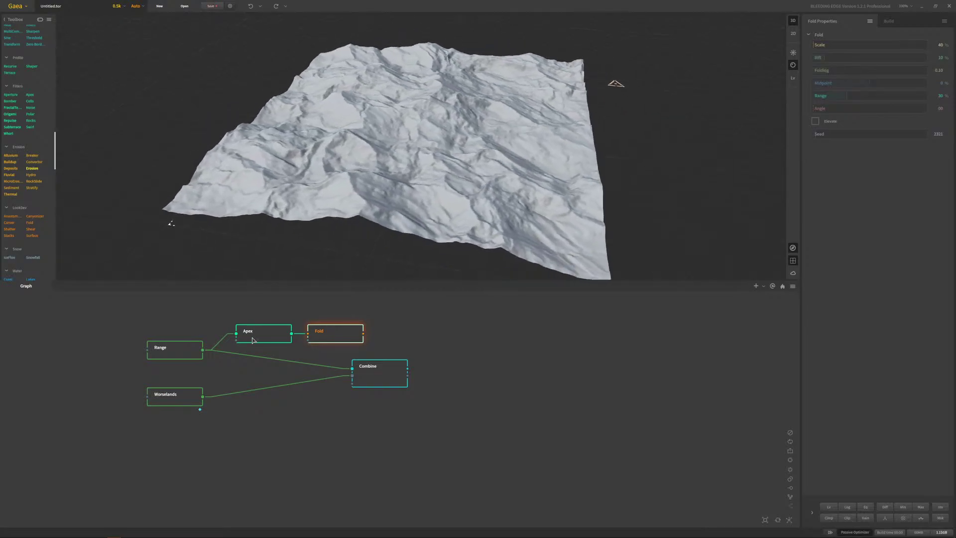
drag(363, 333, 354, 371)
drag(401, 169, 244, 280)
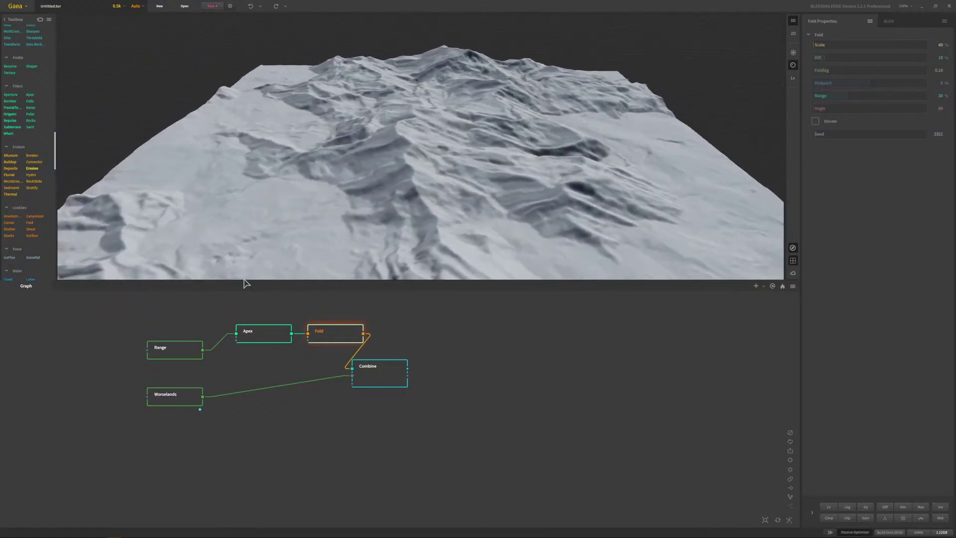
- Reconnect the Range output directly to Combine's first input and inspect the combined terrain for comparison
click(179, 357)
drag(202, 350, 352, 368)
click(379, 374)
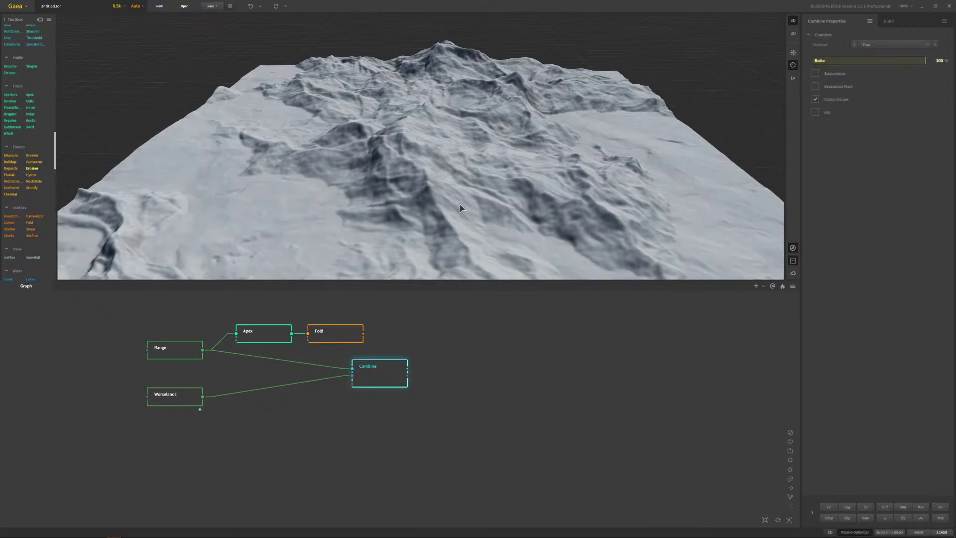
drag(460, 208, 439, 194)
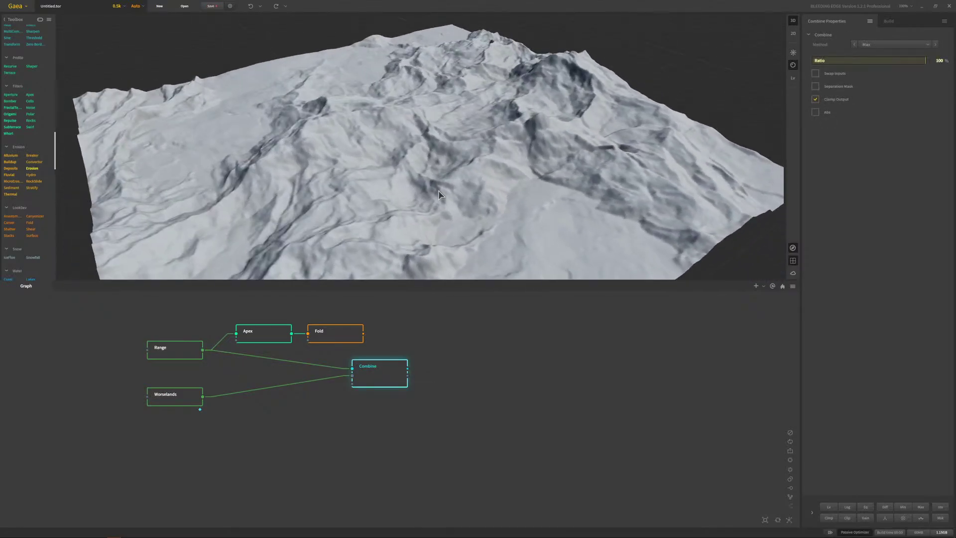
drag(338, 127, 359, 118)
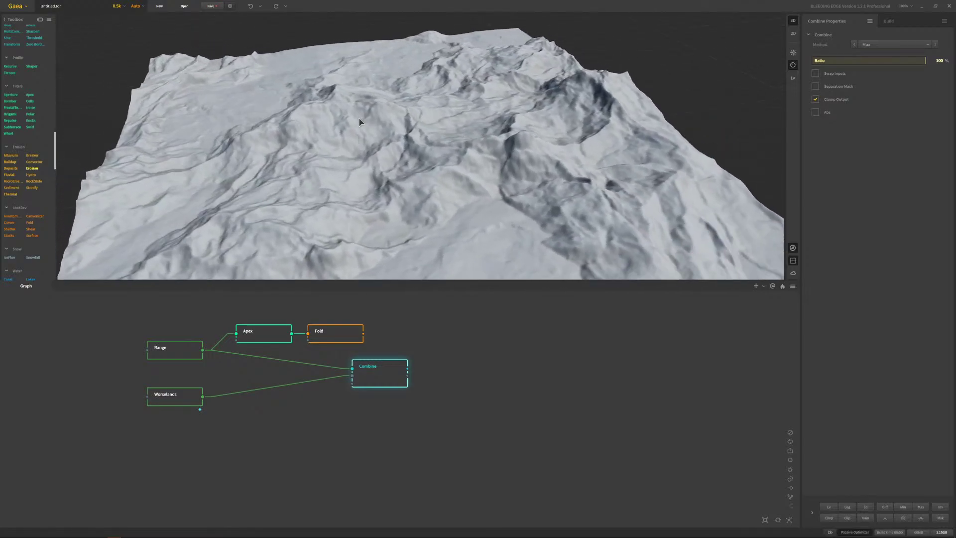
- Feed Combine's first input from Fold again and move the Combine node farther right to make room
drag(363, 333, 352, 369)
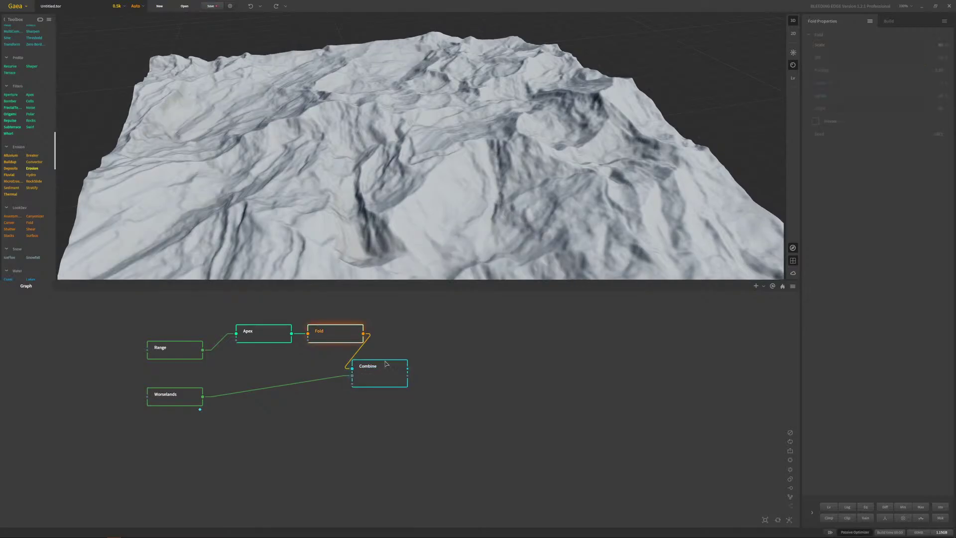
drag(358, 127, 379, 164)
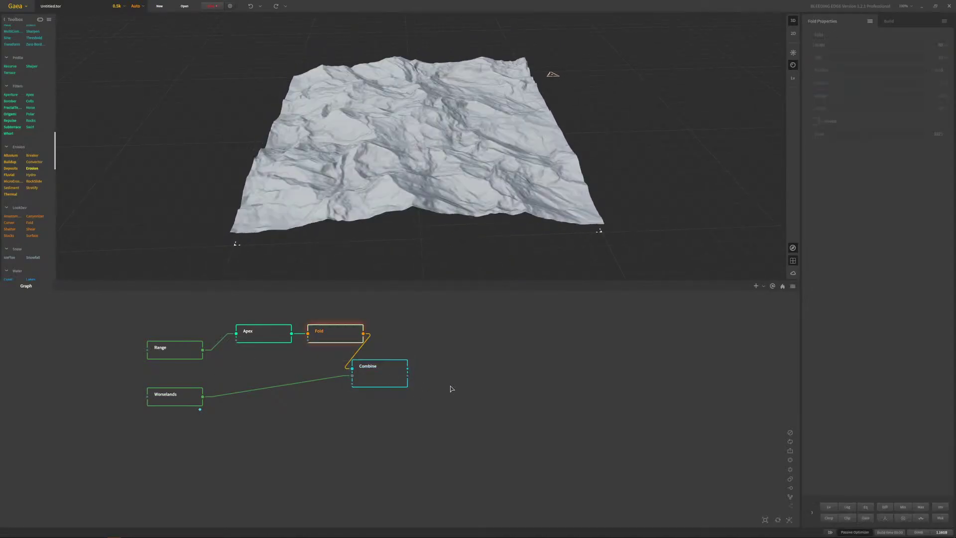
drag(378, 379, 479, 386)
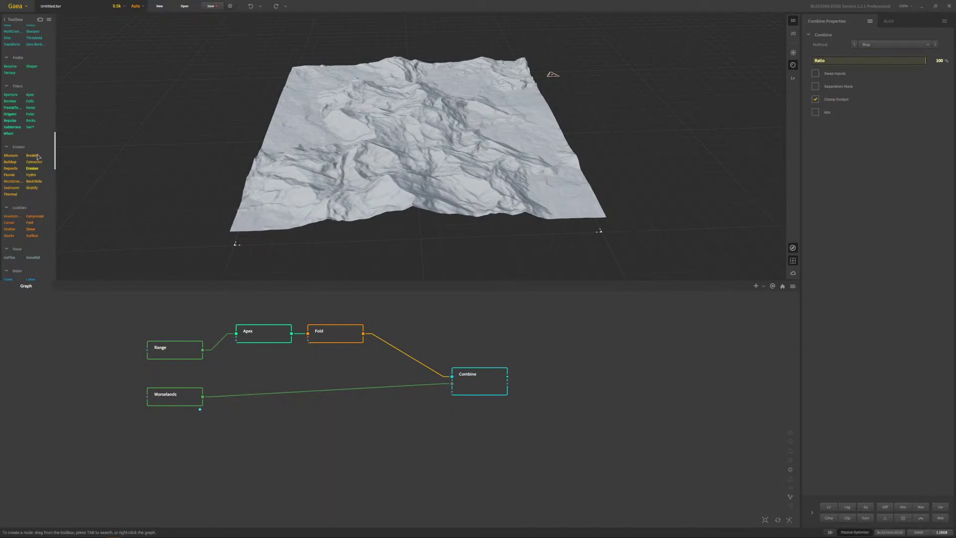
- Add an Erosion node right after Fold, fed by the Fold output
click(323, 342)
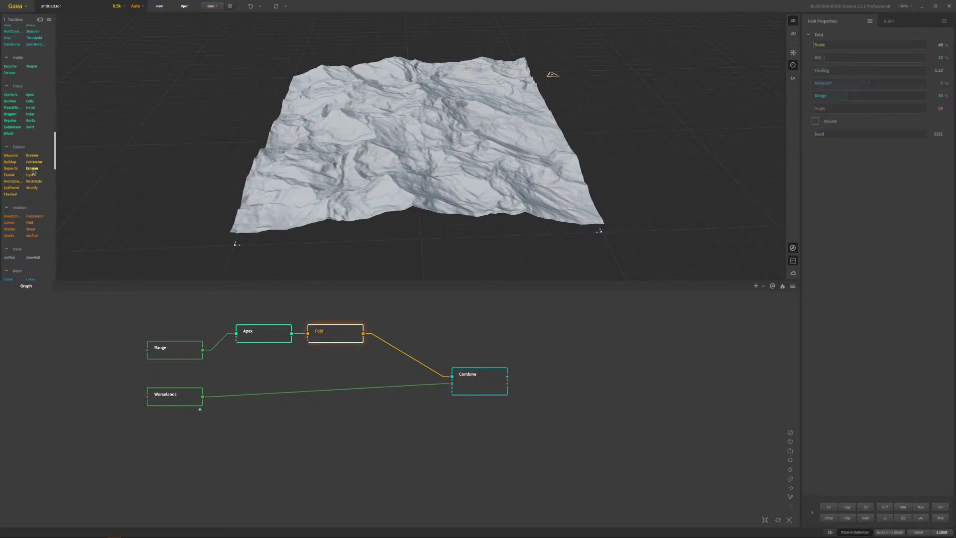
drag(32, 171, 406, 338)
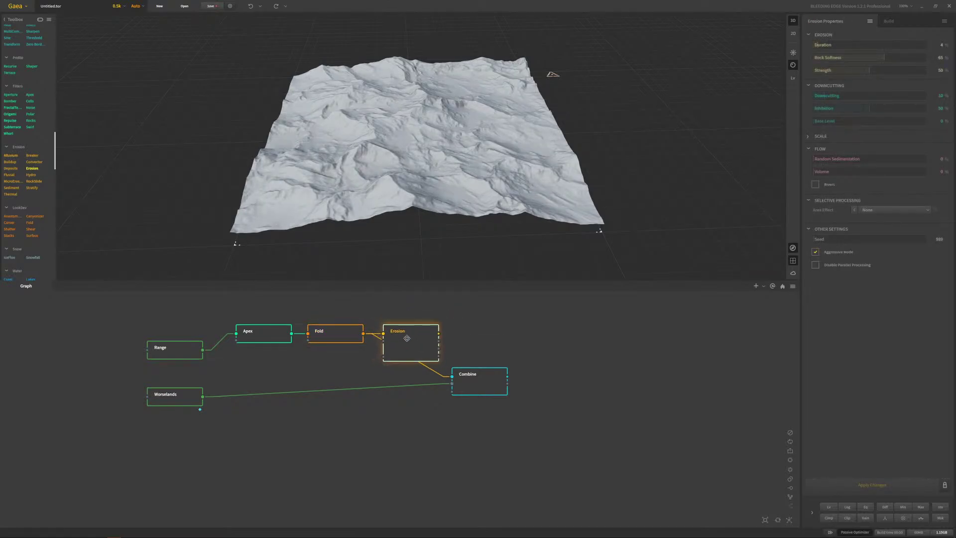
scroll(437, 177, up, 5)
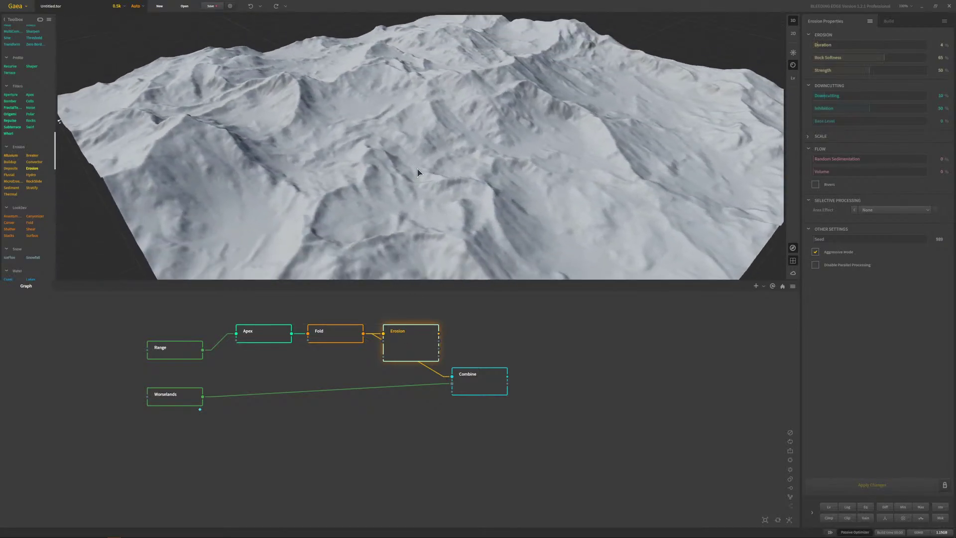
- Apply the Slope Bias 85 preset to the Erosion node
right_click(421, 351)
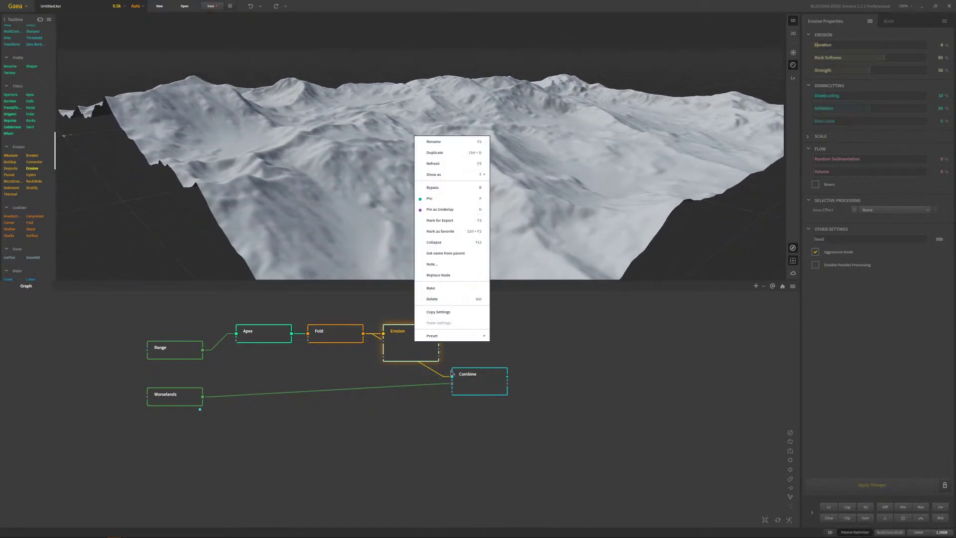
mouse_move(462, 337)
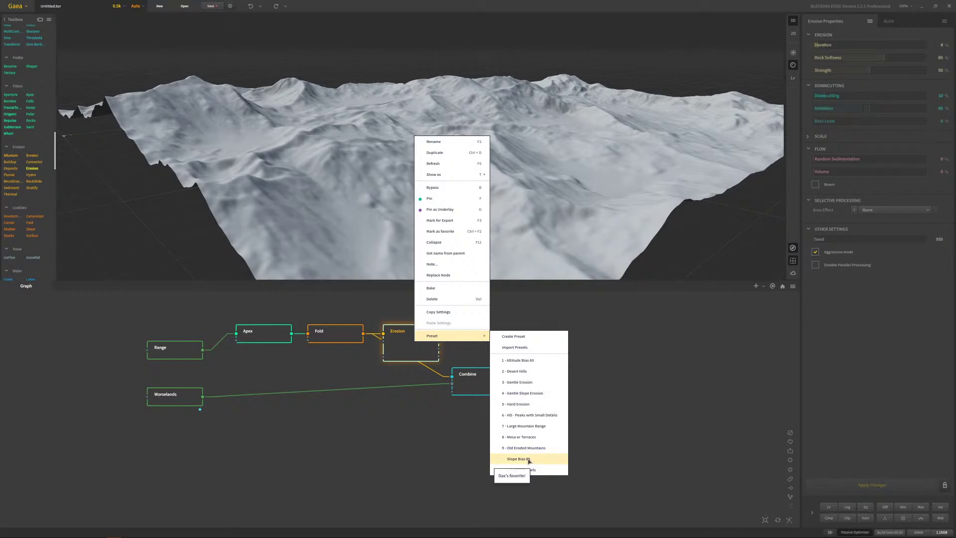
click(529, 459)
drag(435, 185, 427, 196)
- Connect the Erosion output to Combine's first input in place of Fold
drag(438, 333, 452, 377)
drag(484, 206, 438, 195)
click(338, 336)
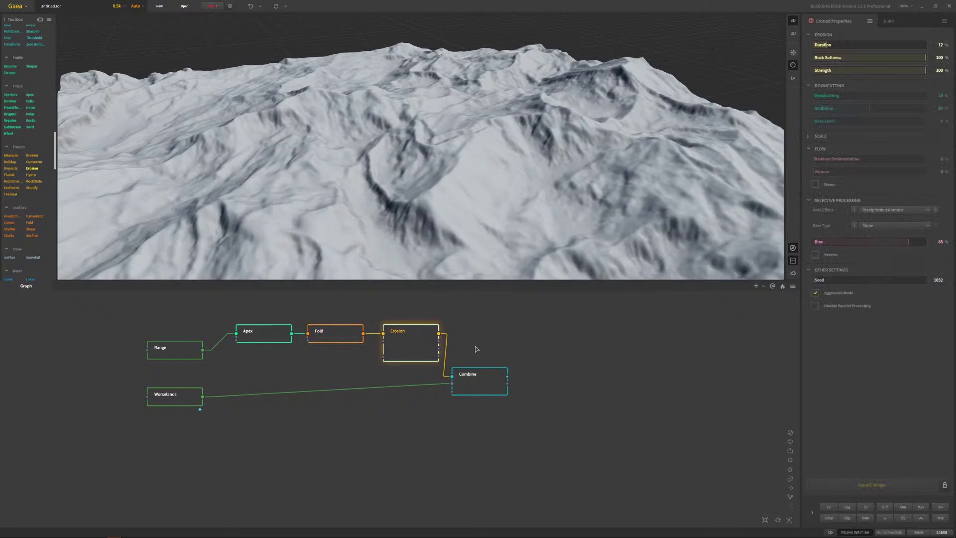
- Examine the Combine node's eroded terrain from several angles, both close up and from farther away
click(479, 381)
scroll(451, 184, down, 3)
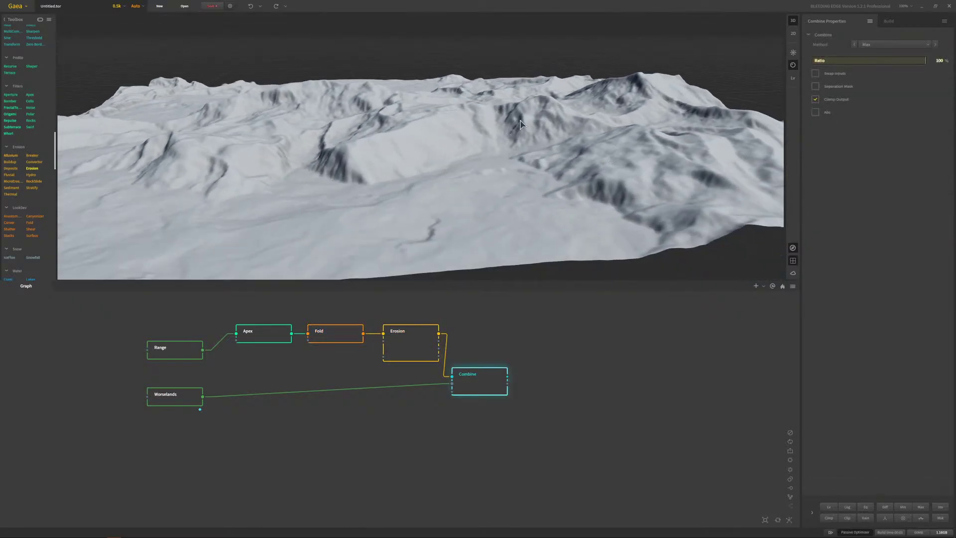
scroll(488, 87, up, 5)
scroll(488, 86, down, 5)
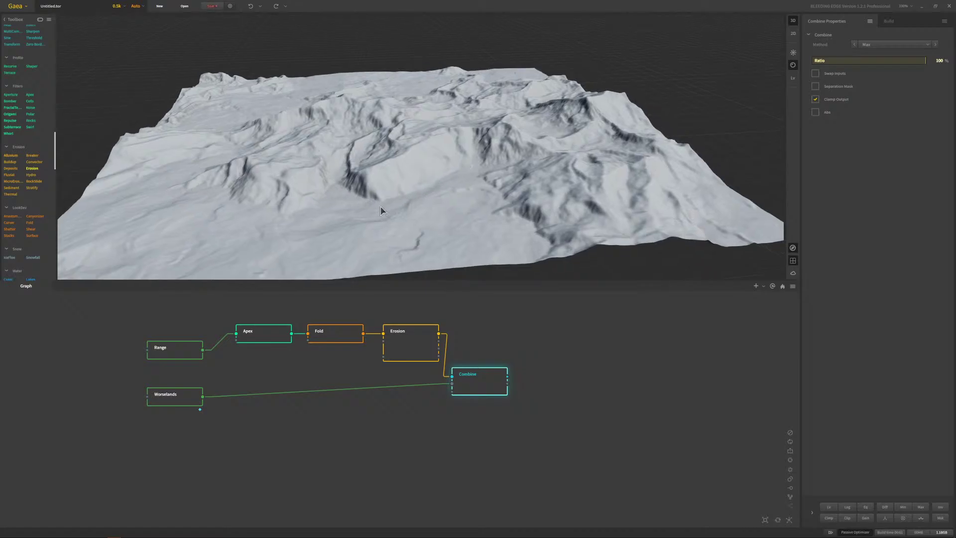
drag(277, 203, 479, 180)
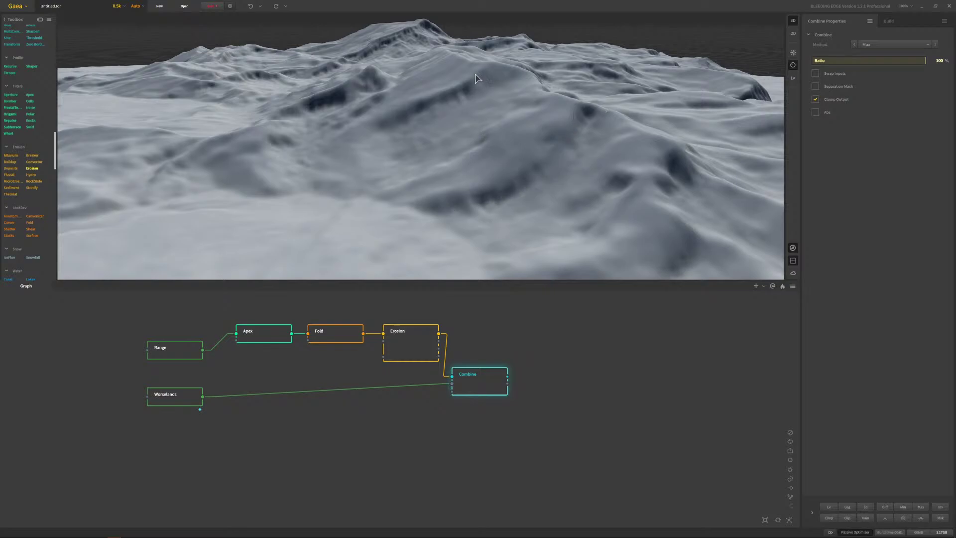
drag(595, 166, 368, 44)
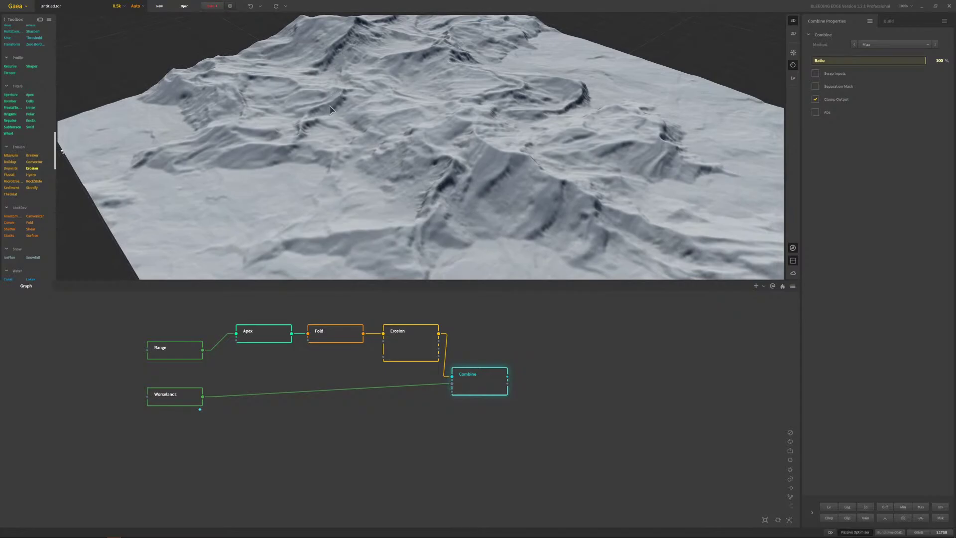
drag(486, 157, 434, 259)
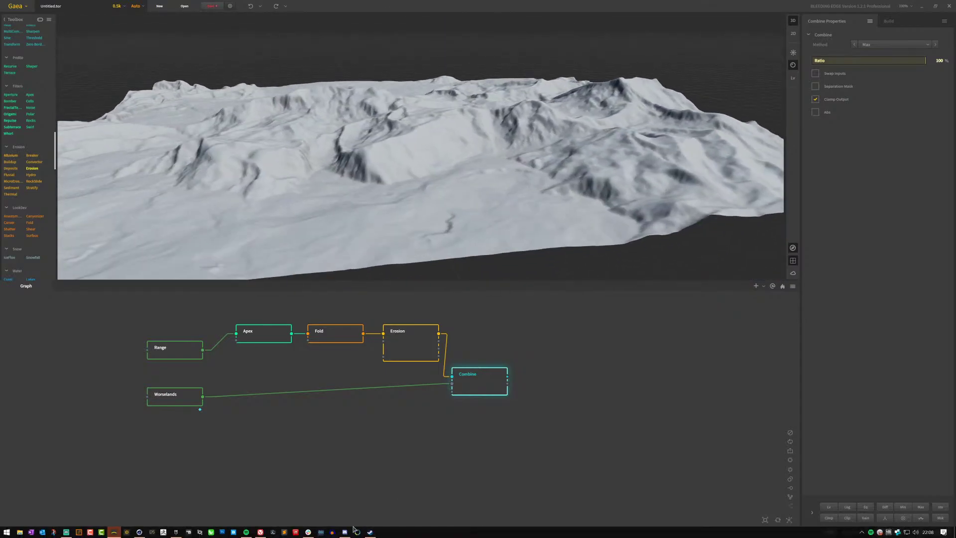
- Switch to the YouTube live chat in the browser and send "Oh no! No weird sound!" and a thank-you message to a viewer
click(260, 532)
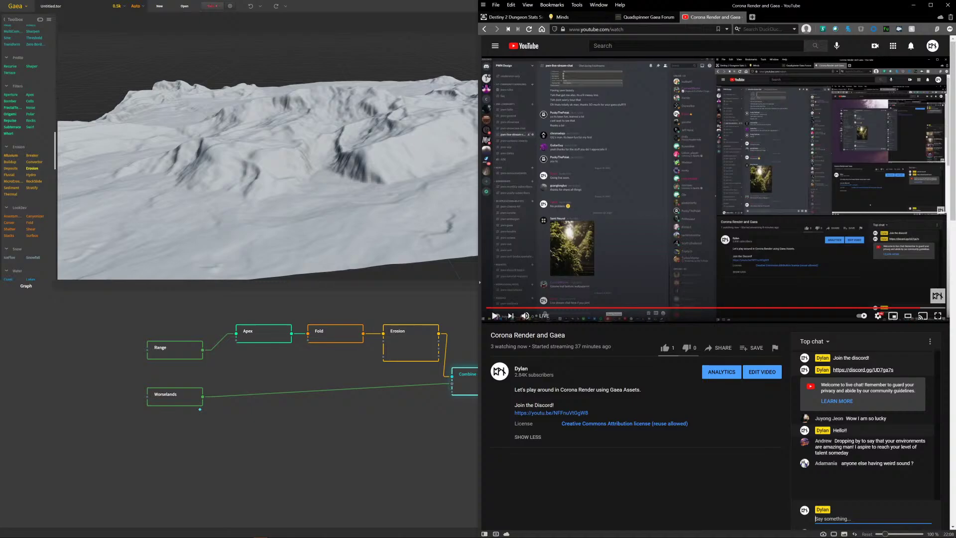
text(Oh no! No weirsd)
text(ound!)
key(Return)
text(Als)
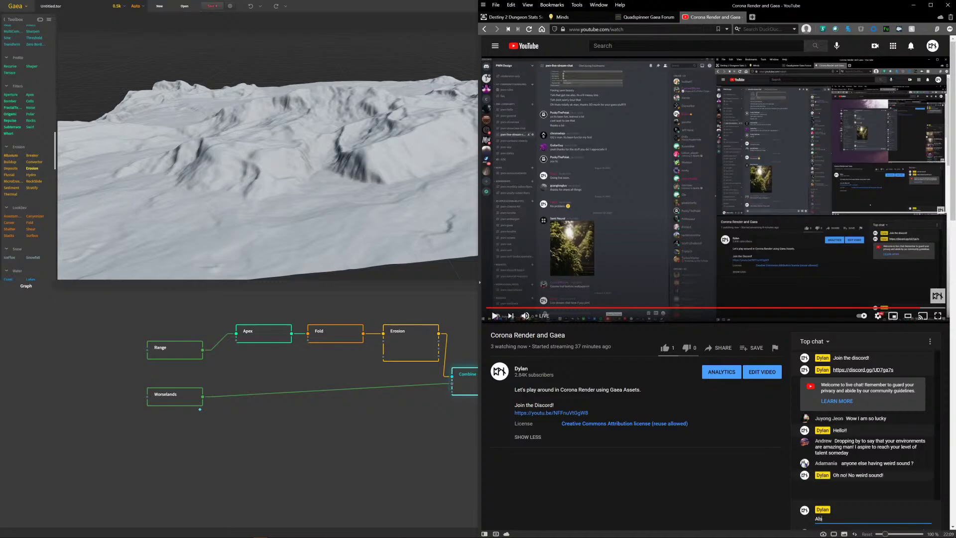
text(o, thank you Andrew!)
key(Return)
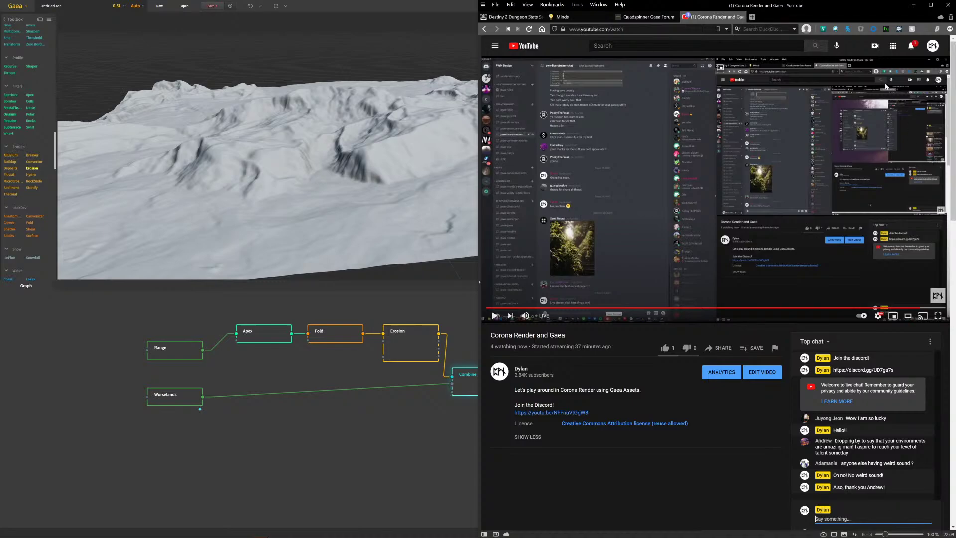
- Check the YouTube notifications and close them again
click(911, 47)
click(910, 47)
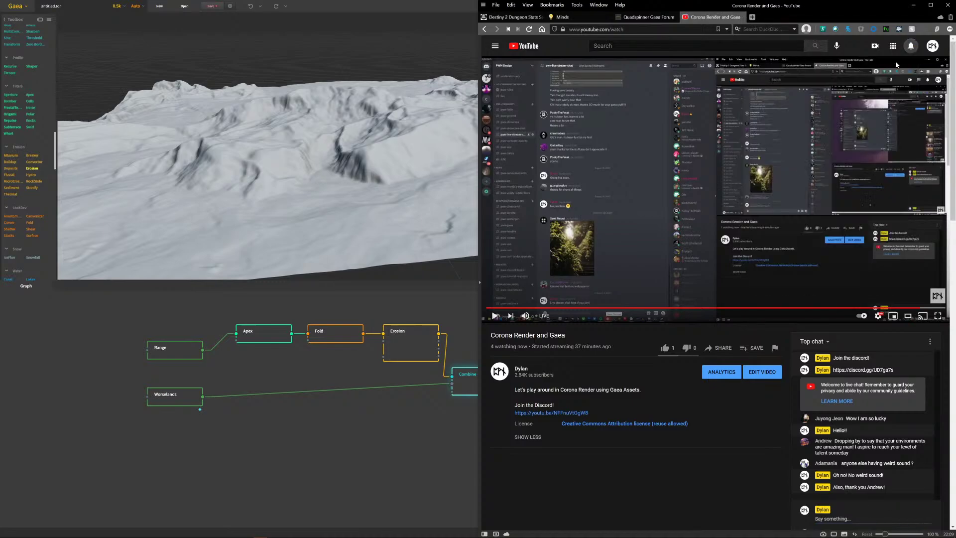
- Return to Gaea and move the Worselands node slightly upward, closer to Range
click(384, 458)
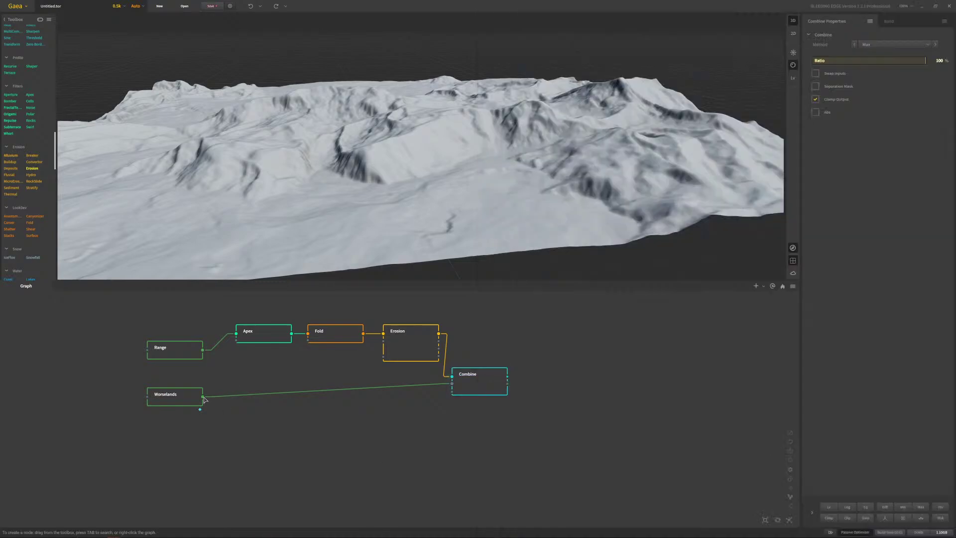
mouse_move(170, 404)
mouse_down()
mouse_move(179, 378)
mouse_move(174, 391)
mouse_up()
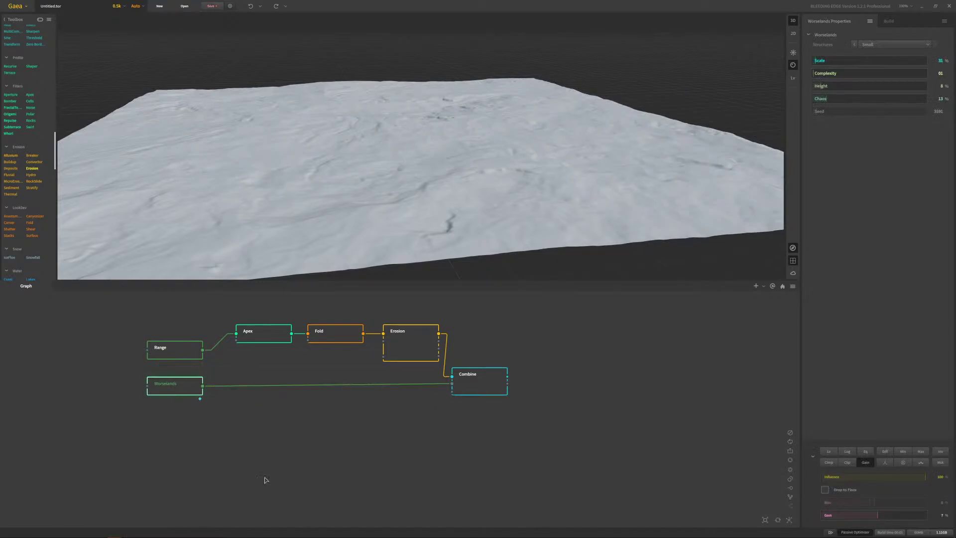
- Check the pwn-live-stream-chat channel in Discord and return to Gaea
click(344, 532)
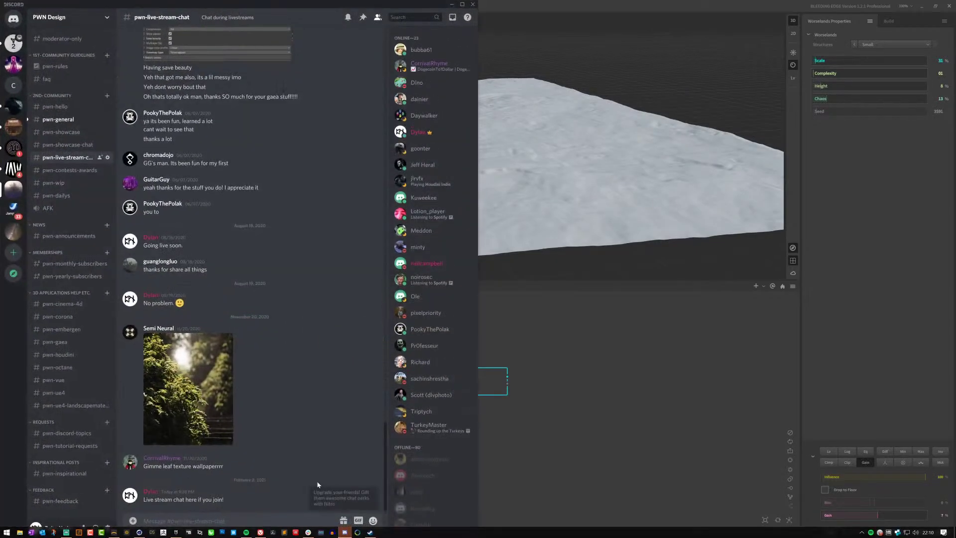
click(600, 445)
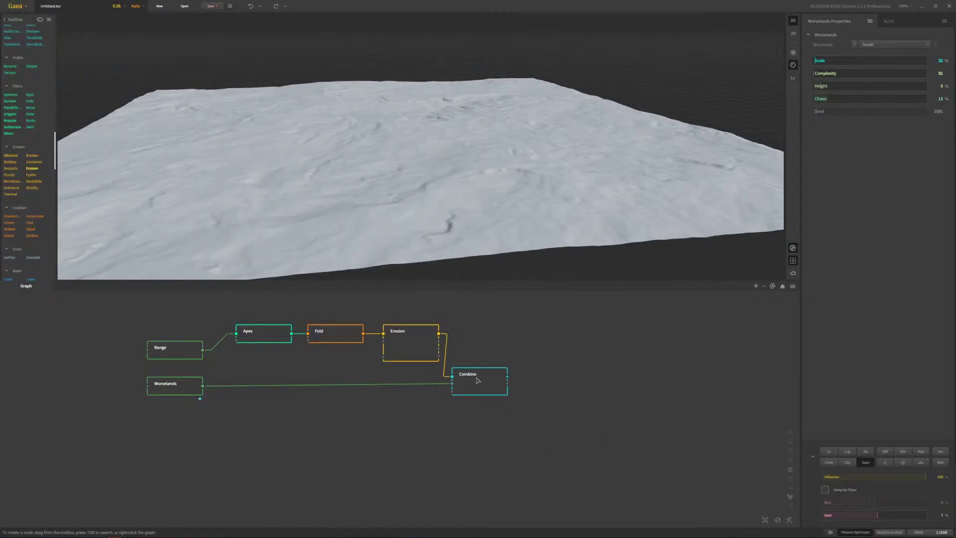
- Nudge the Combine node slightly away from Erosion and examine its combined terrain close up and from another side
drag(477, 381, 480, 378)
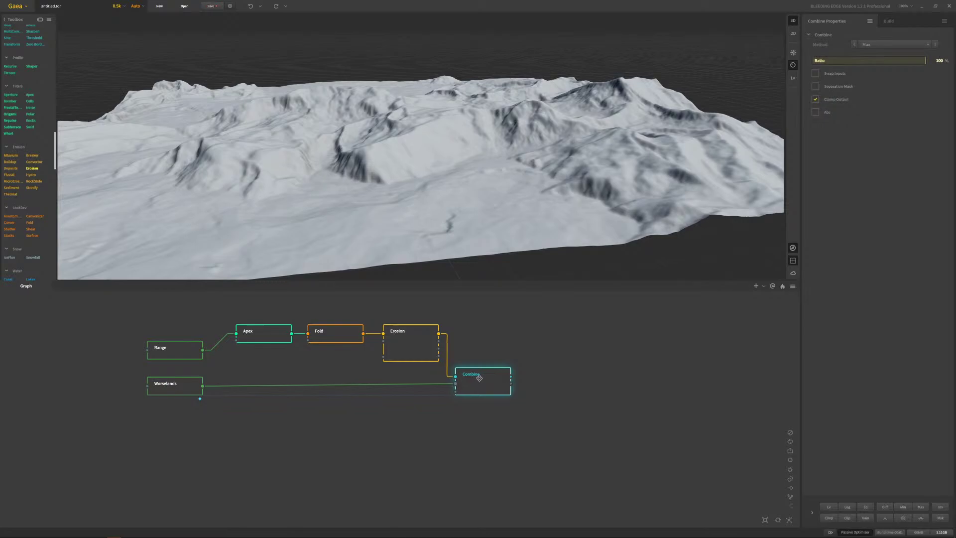
scroll(481, 203, up, 3)
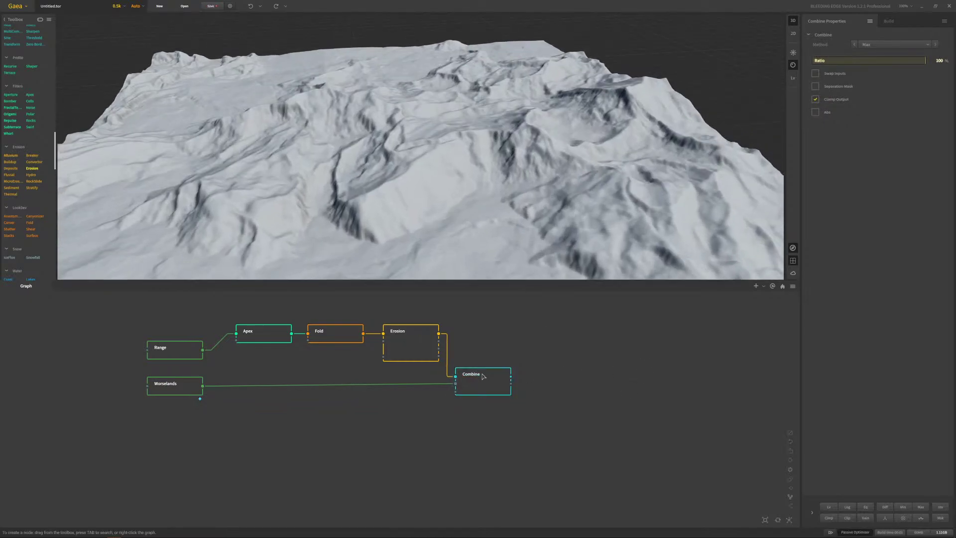
scroll(393, 196, down, 5)
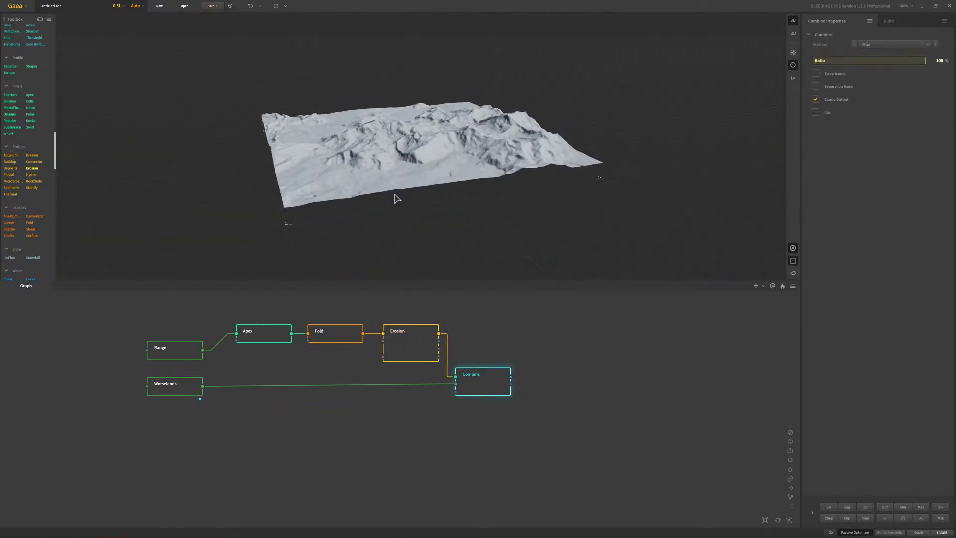
drag(396, 195, 421, 235)
scroll(408, 158, up, 5)
- Add a Warp node fed by the Worselands output and place it beside Worselands, below Apex
drag(203, 386, 267, 442)
text(war)
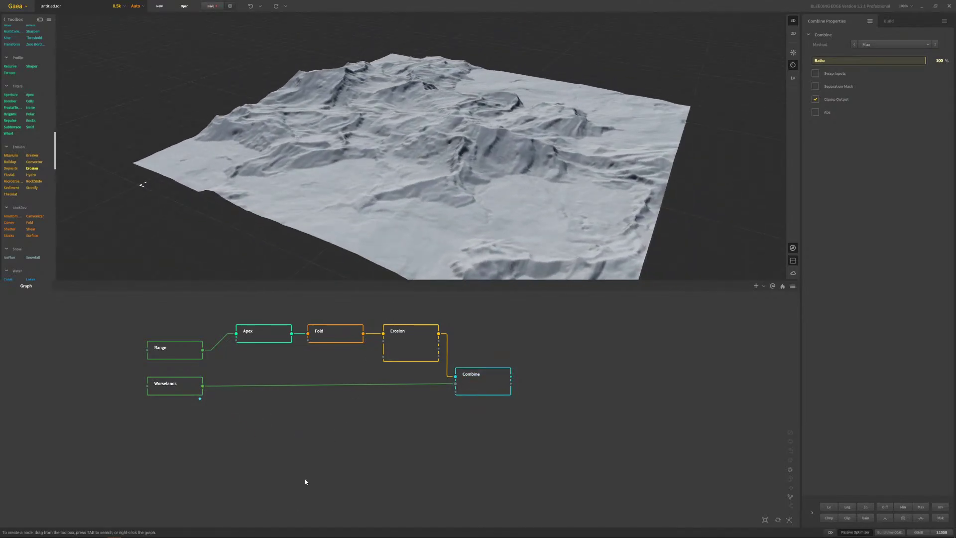
text(p)
key(Return)
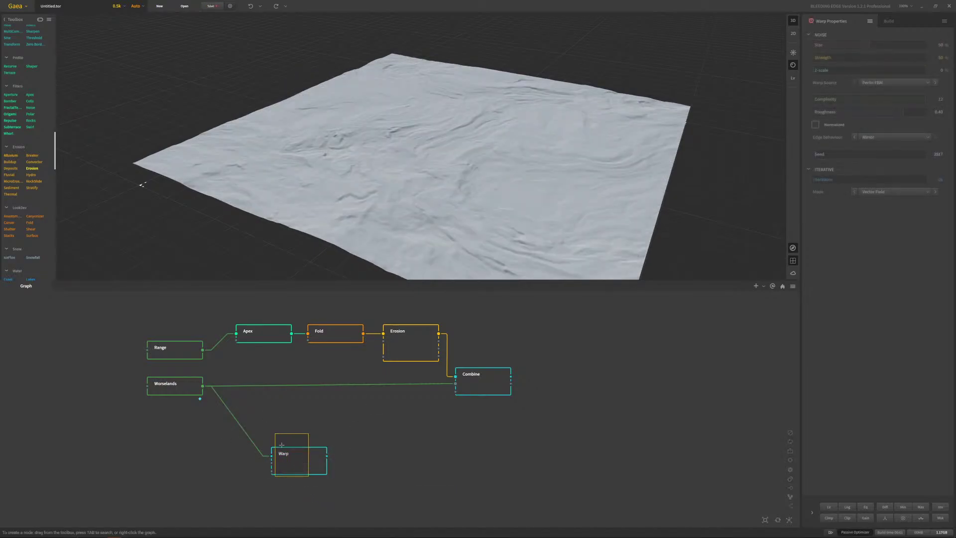
drag(288, 457, 252, 406)
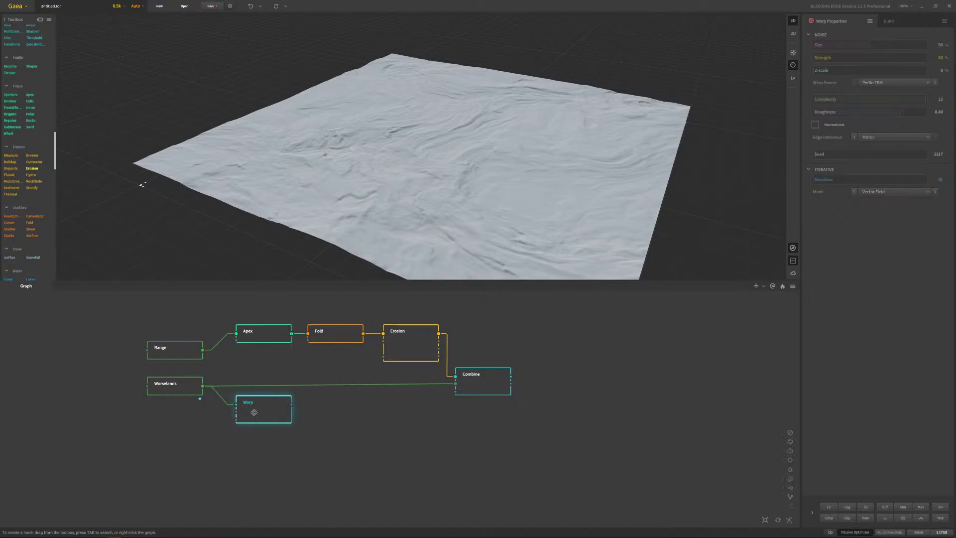
- Compare warp sources on the Warp node's terrain and choose Voronoi M
drag(388, 234, 468, 165)
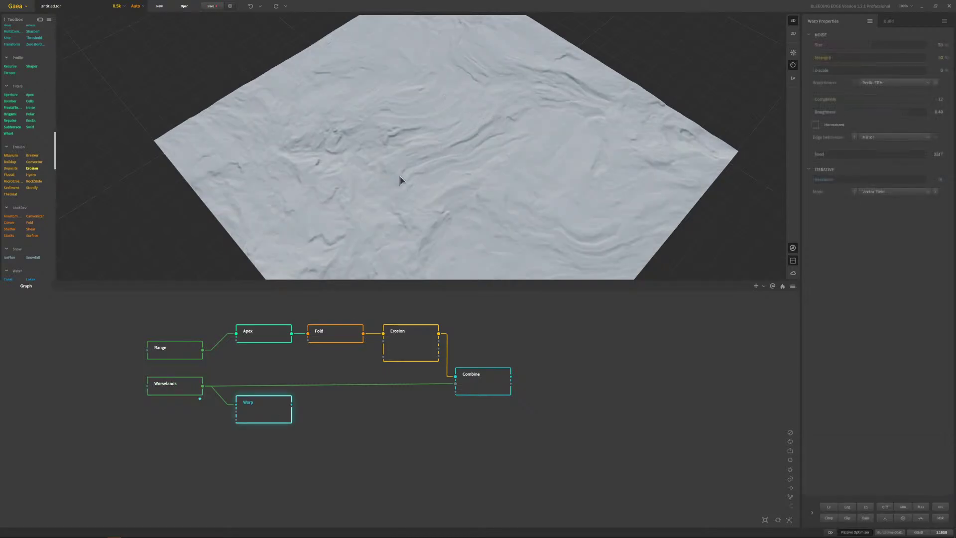
drag(531, 99, 704, 90)
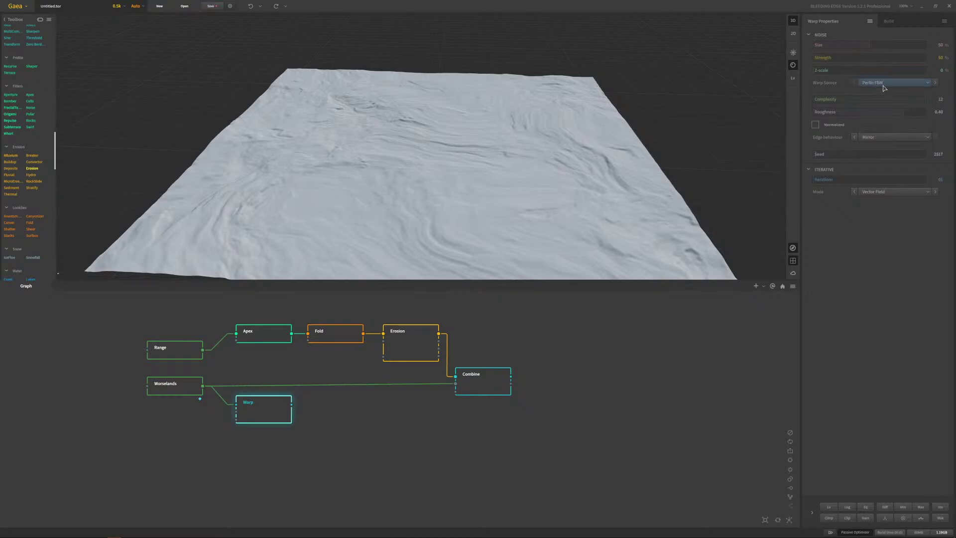
scroll(884, 88, down, 1)
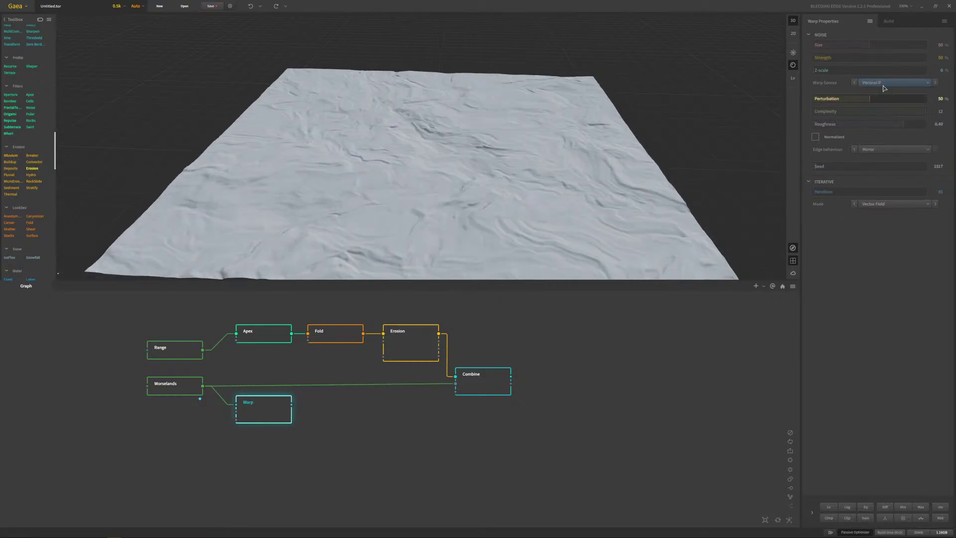
scroll(884, 88, down, 1)
scroll(884, 88, down, 1)
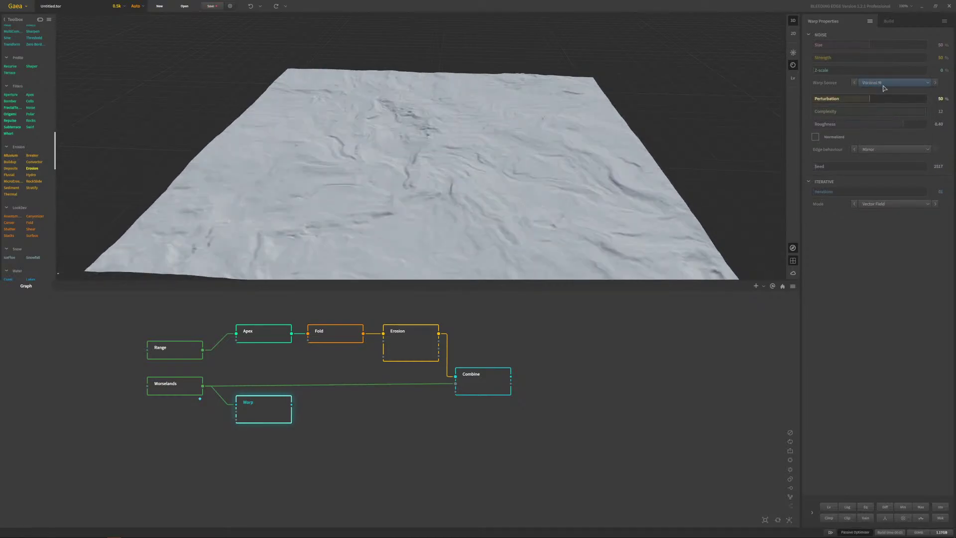
scroll(884, 89, down, 1)
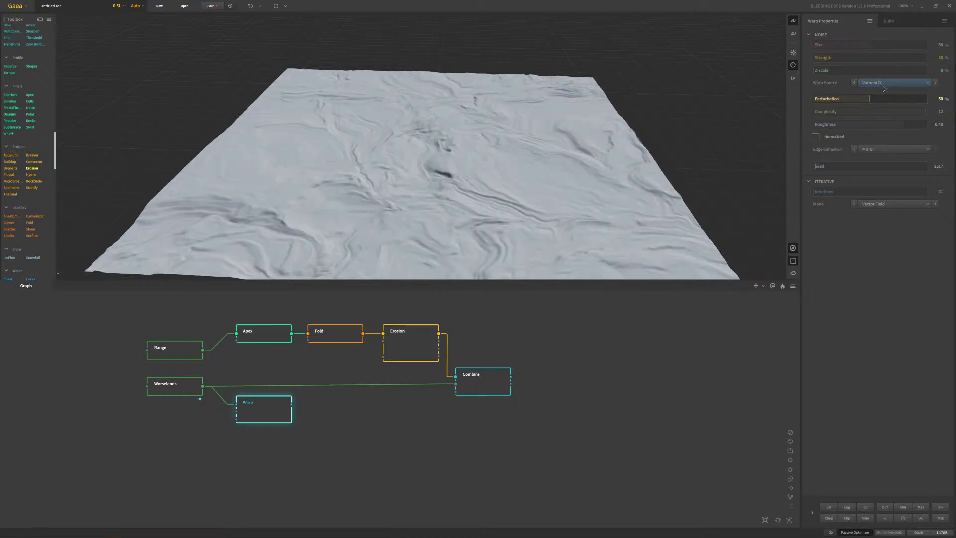
scroll(883, 88, up, 1)
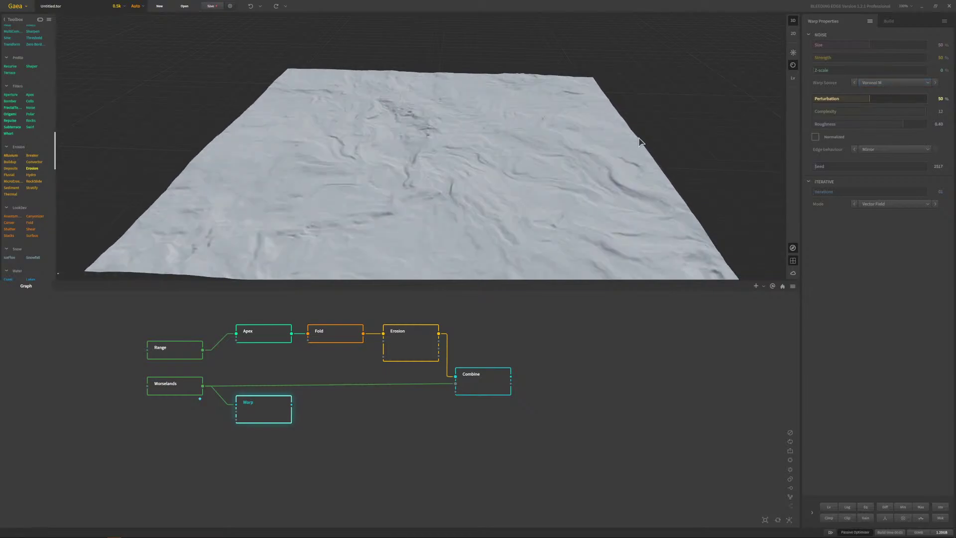
- Set the Warp node's Size to 72% and Strength to 103%
drag(638, 141, 516, 132)
scroll(530, 137, up, 3)
scroll(538, 142, down, 3)
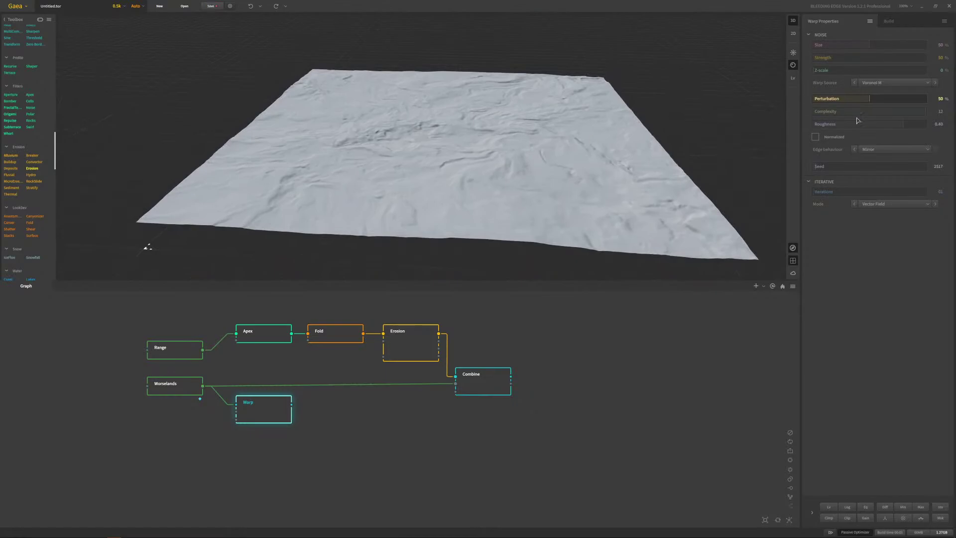
drag(826, 57, 894, 44)
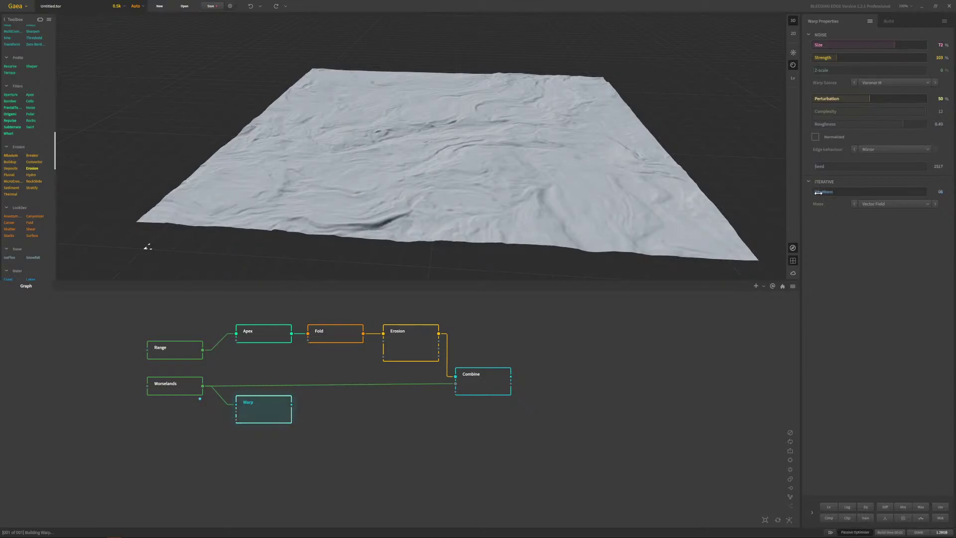
- Try raising the Warp node's Iterations to 18 and examine the warped terrain from several angles
mouse_move(821, 192)
mouse_down()
mouse_move(837, 192)
mouse_move(826, 192)
mouse_up()
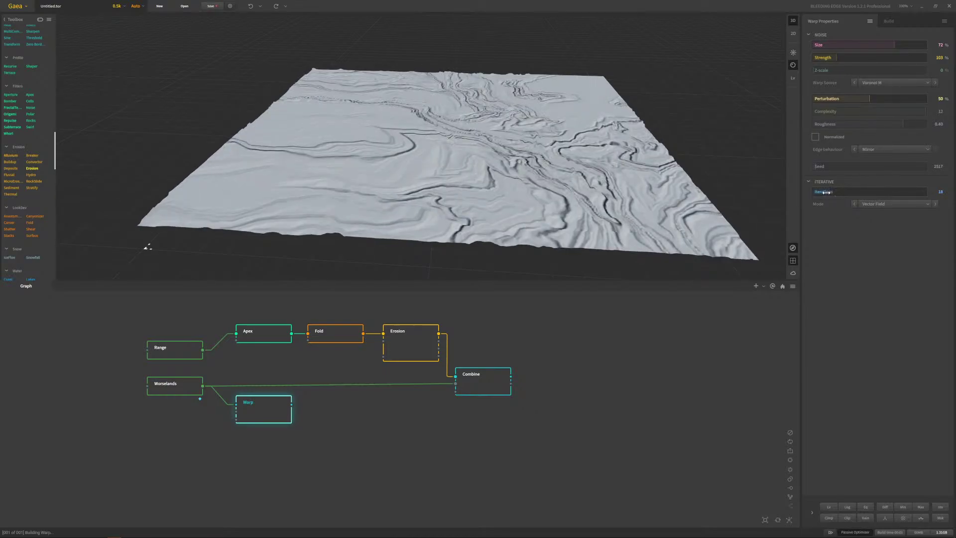
drag(572, 164, 813, 196)
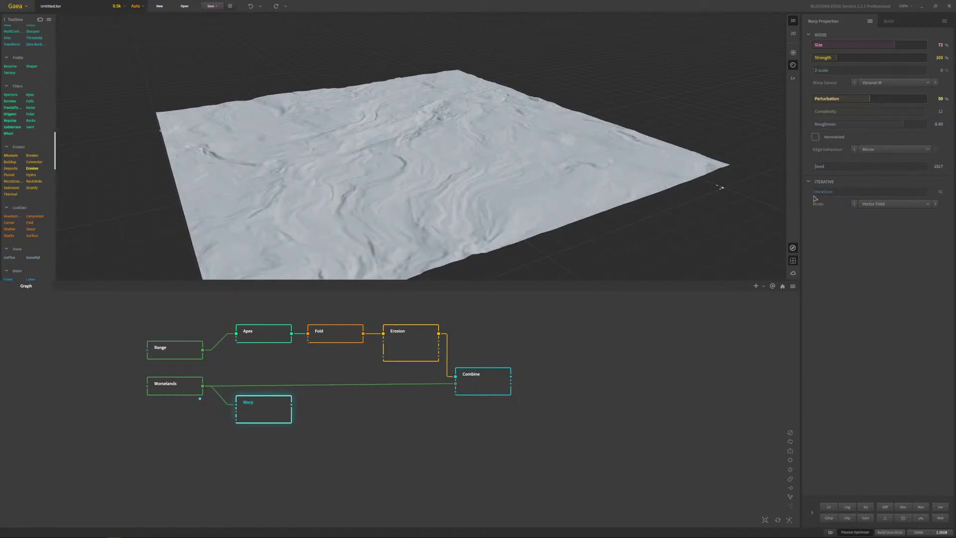
drag(542, 175, 510, 202)
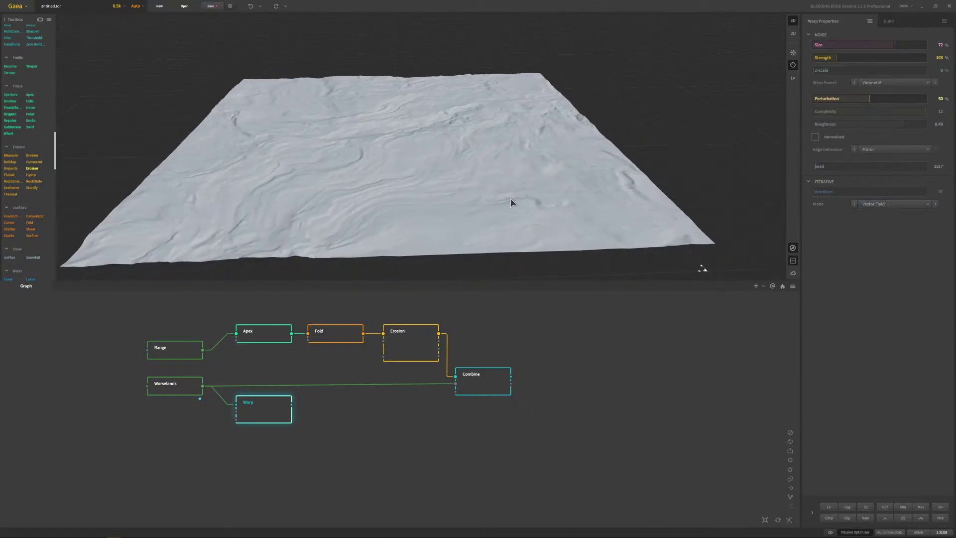
- Compare Worselands with Warp, connect Warp into Combine in place of Worselands, and align Warp with Worselands
click(170, 389)
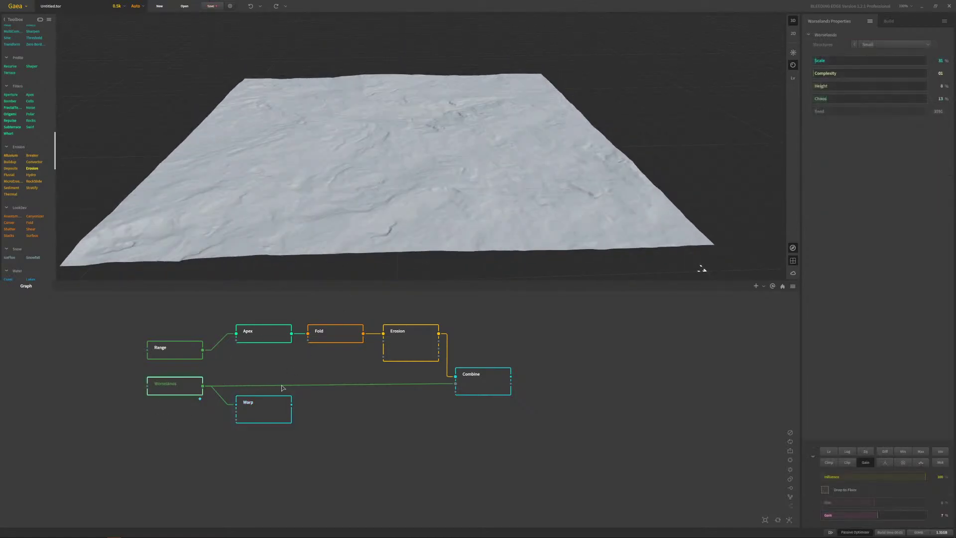
click(254, 420)
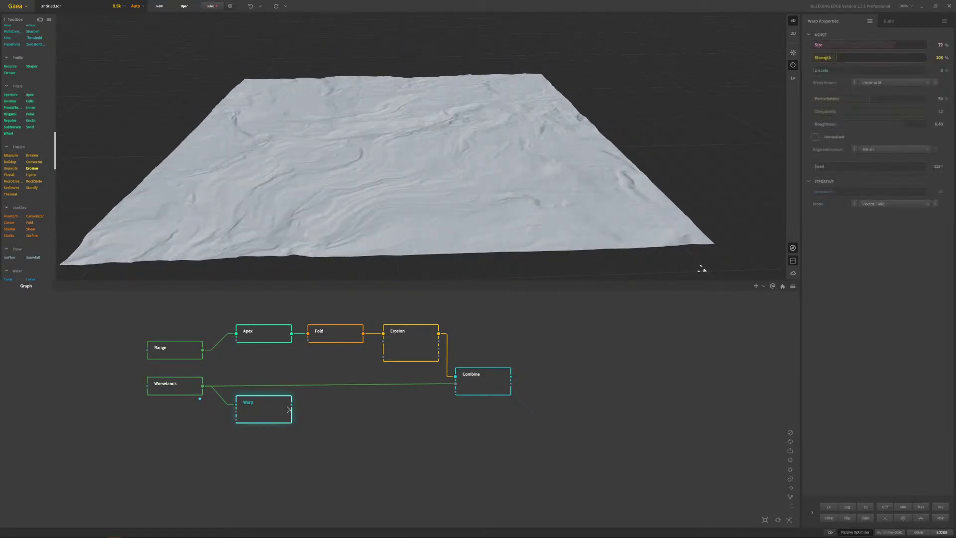
drag(291, 404, 455, 383)
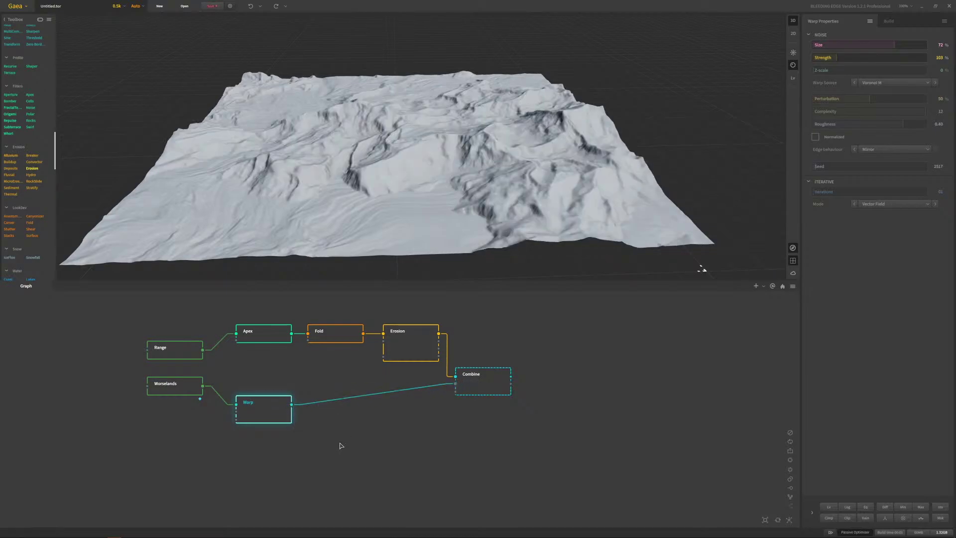
drag(259, 412, 259, 393)
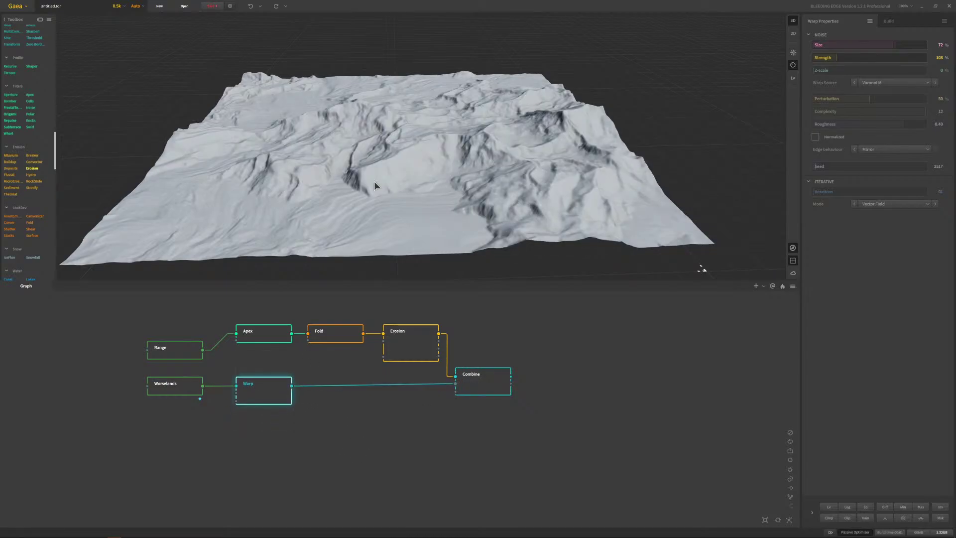
- Examine how the warped ground blends with the mountains in the combined terrain from several angles
drag(374, 185, 386, 190)
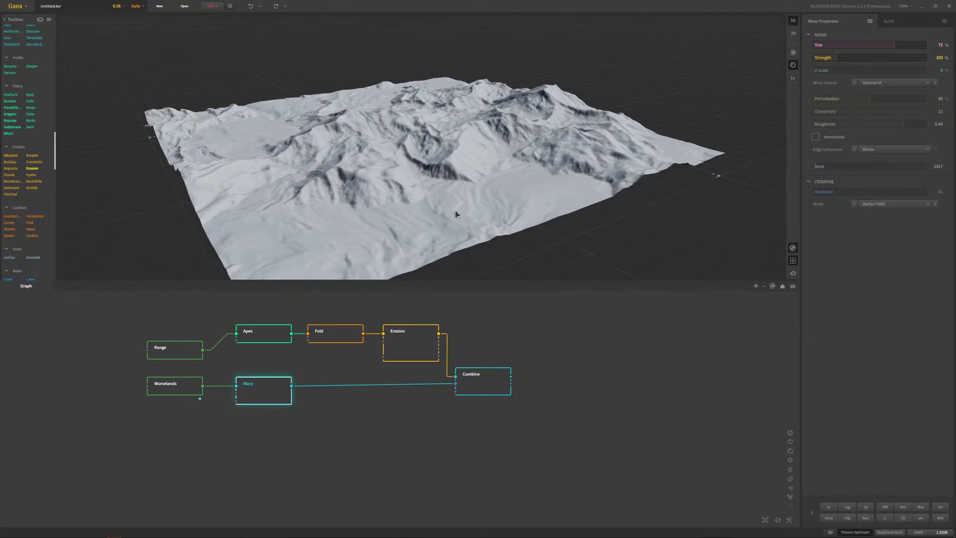
drag(458, 201, 389, 218)
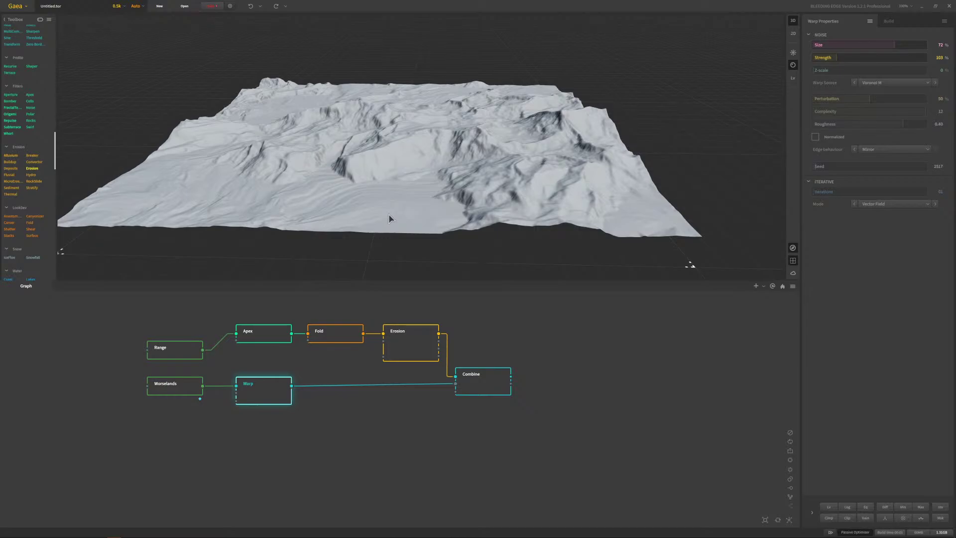
drag(389, 192, 516, 187)
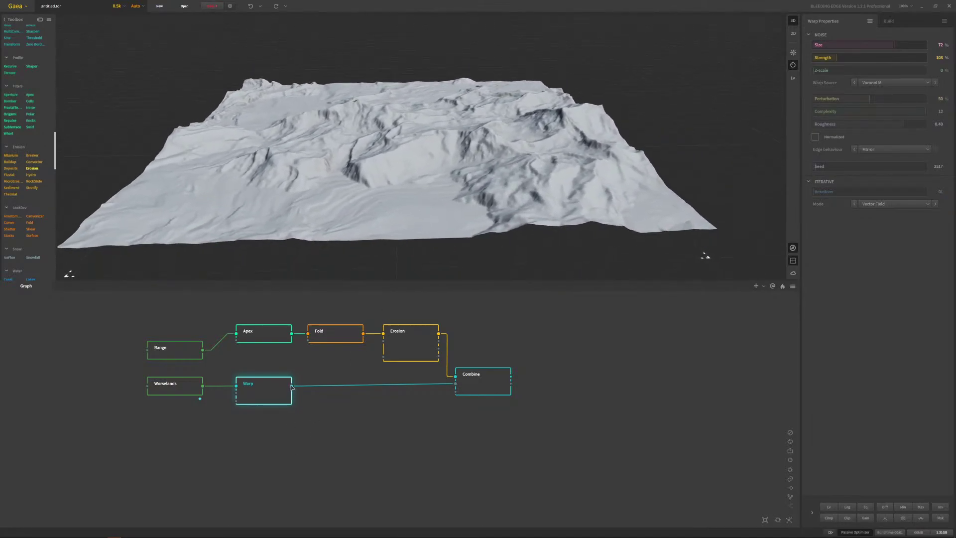
- Add an Erosion node fed by the Warp node's output
drag(292, 388, 375, 438)
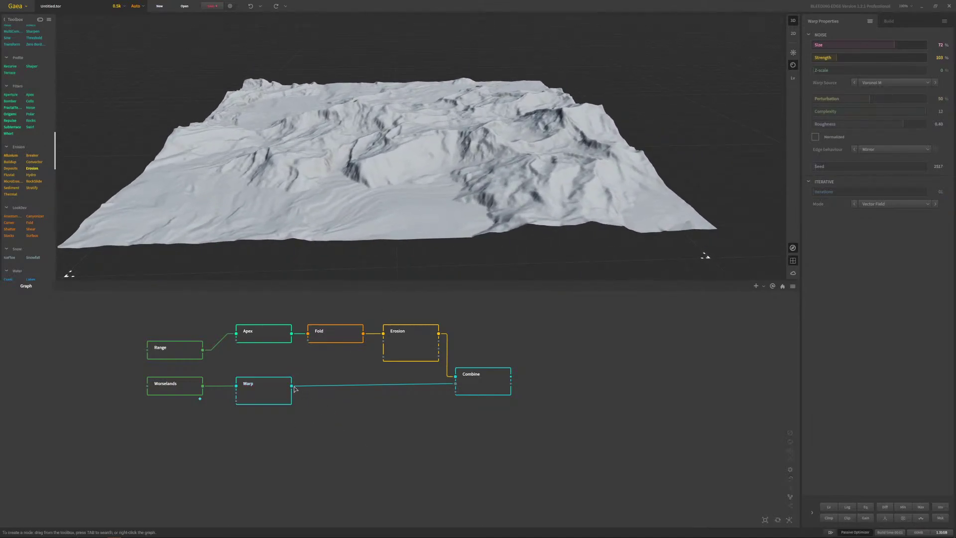
drag(294, 388, 343, 420)
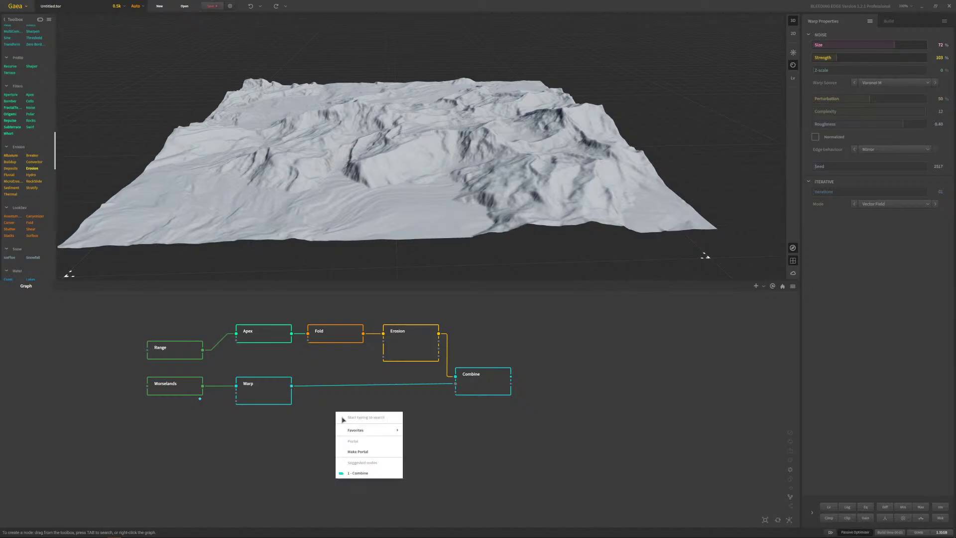
text(er)
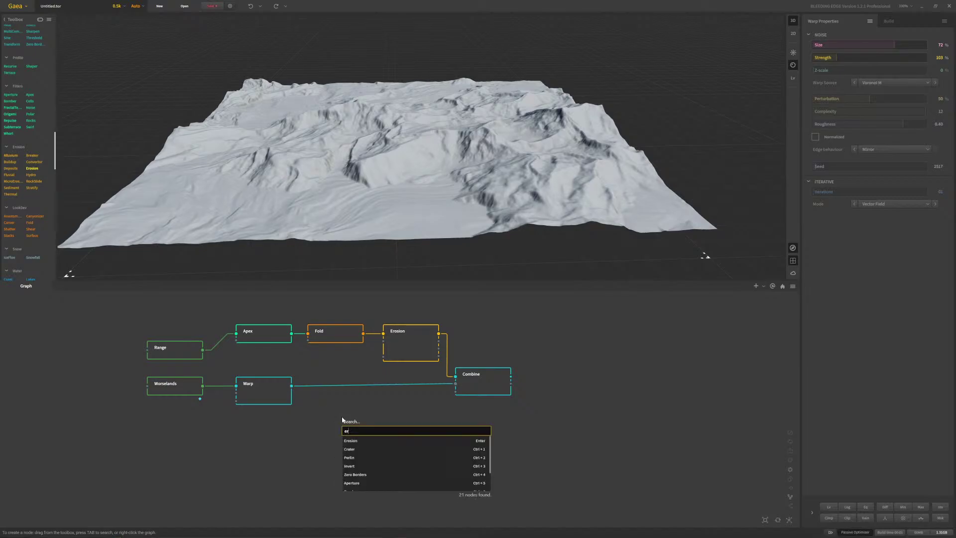
text(osion)
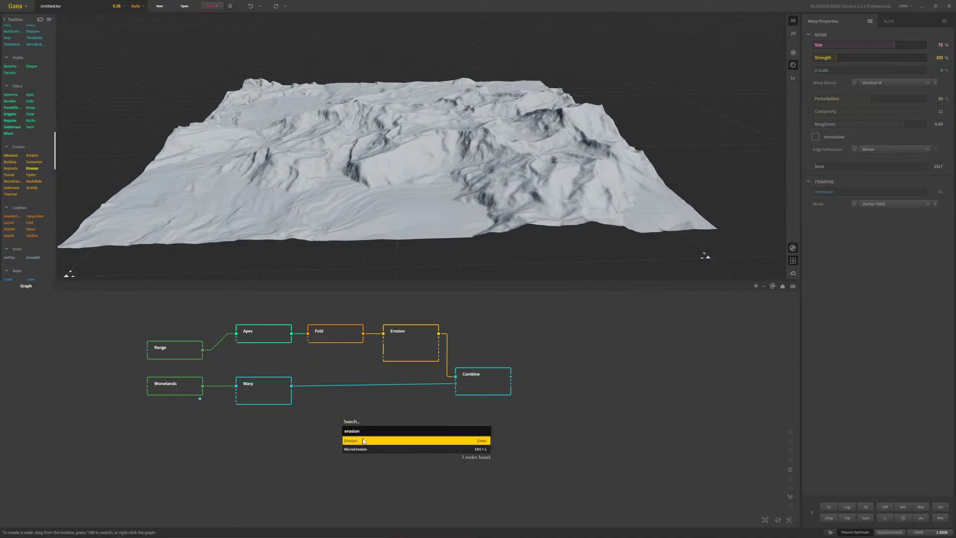
click(359, 439)
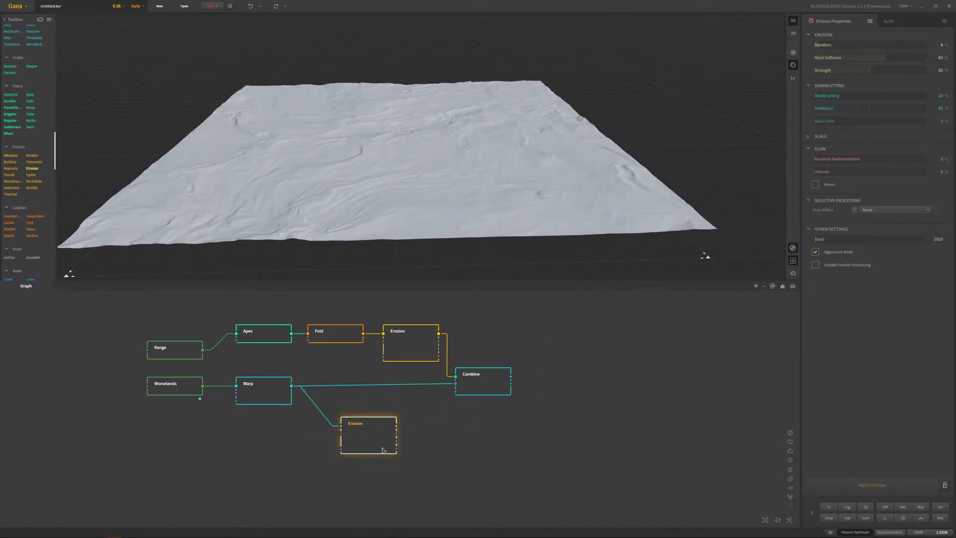
- Apply the Gentle Erosion preset to the new Erosion node after Warp
right_click(382, 451)
mouse_move(436, 436)
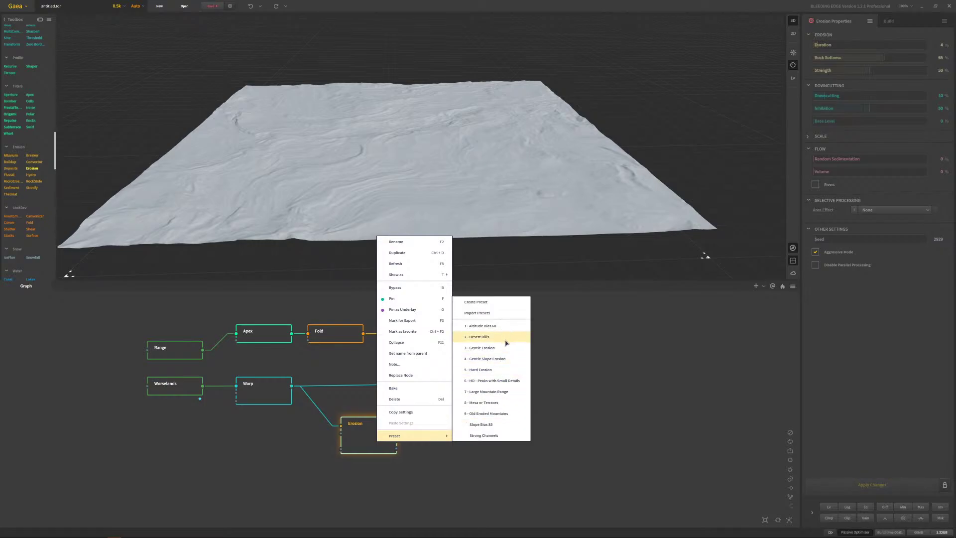
click(506, 349)
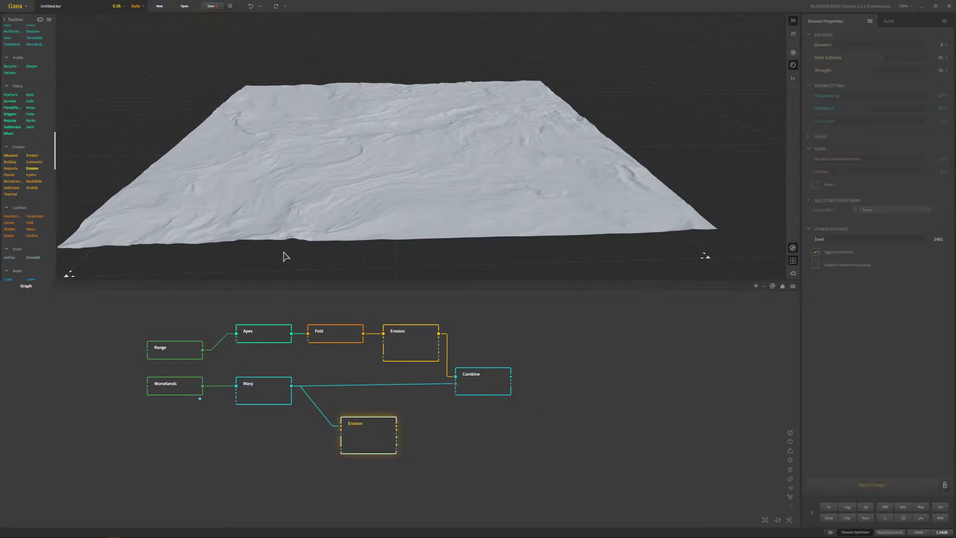
- Connect the new Erosion node into Combine in place of Warp and line it up next to Warp
drag(396, 425, 455, 383)
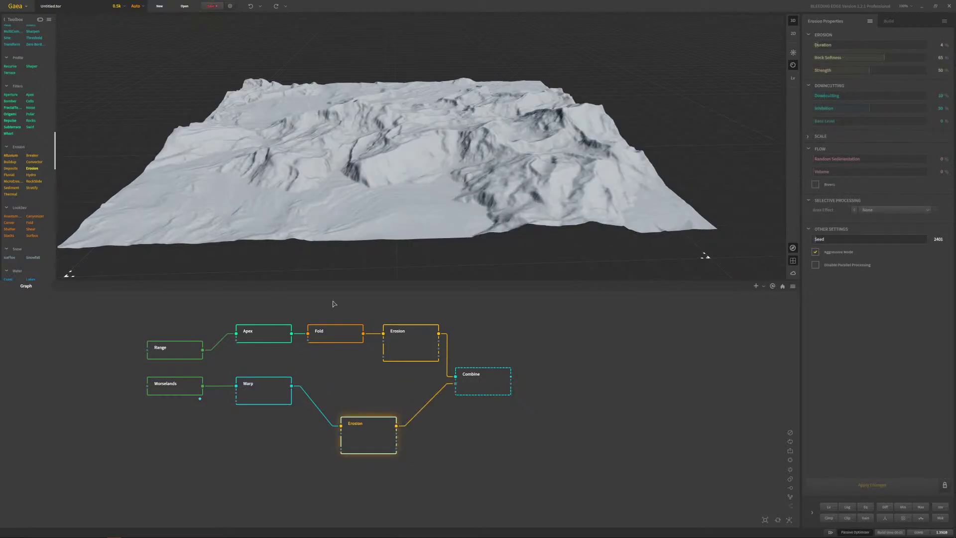
drag(373, 442, 340, 401)
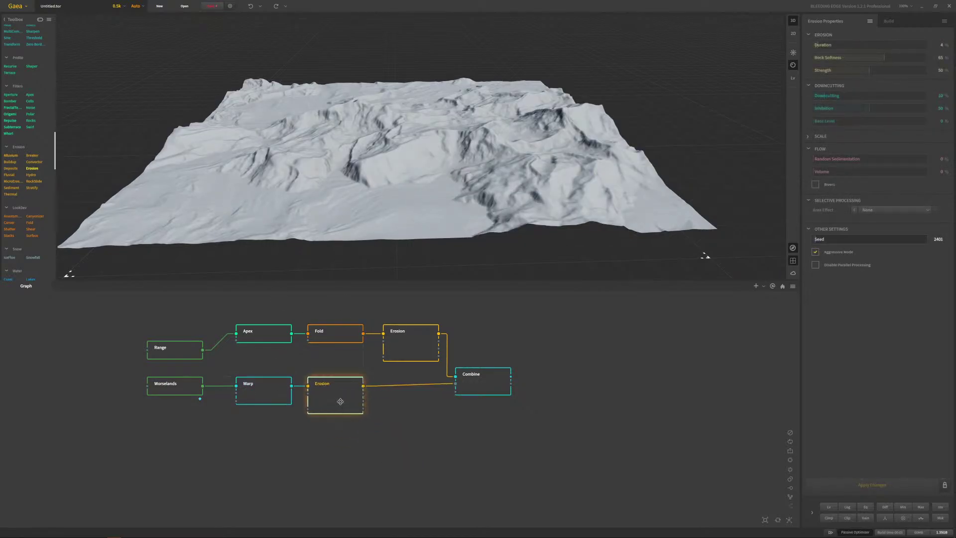
- Compare the Warp output with the Erosion output after it up close, and examine the result in the combined terrain
click(276, 397)
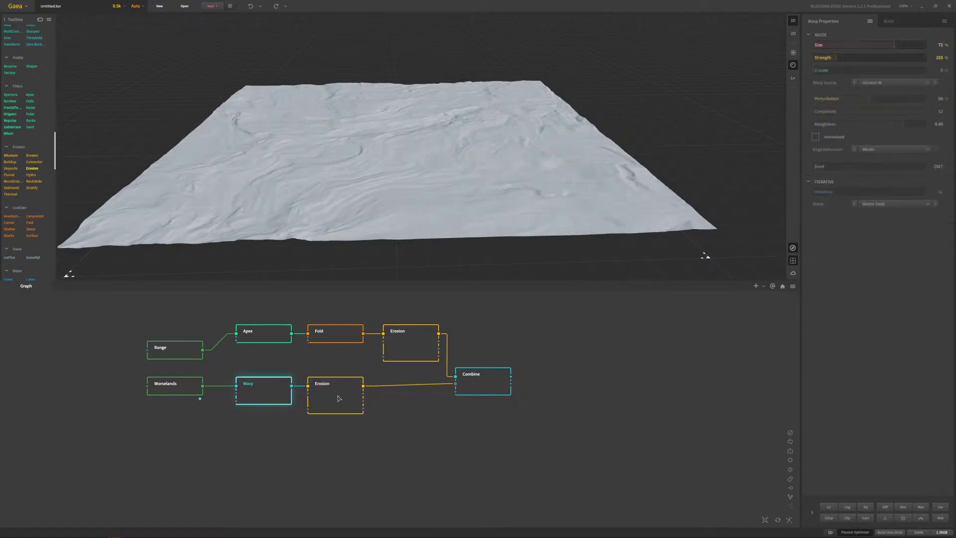
click(315, 392)
scroll(367, 167, up, 5)
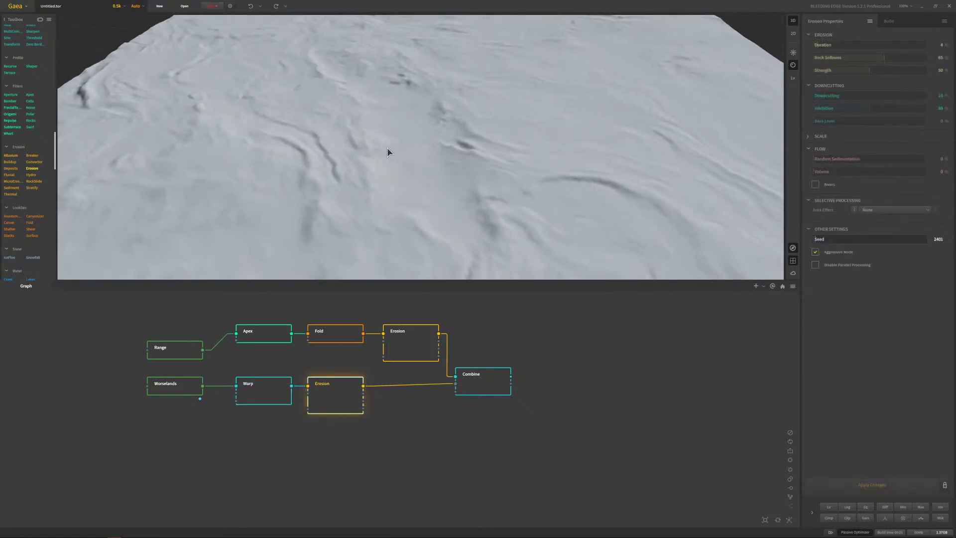
click(263, 393)
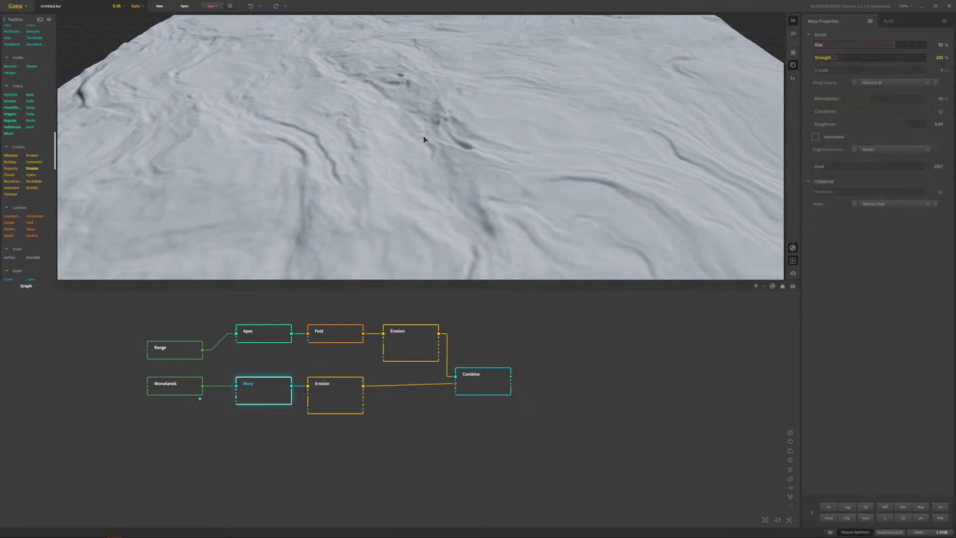
mouse_move(273, 399)
mouse_down()
mouse_move(323, 403)
mouse_move(262, 403)
mouse_move(273, 399)
mouse_up()
key(Right)
scroll(492, 200, down, 5)
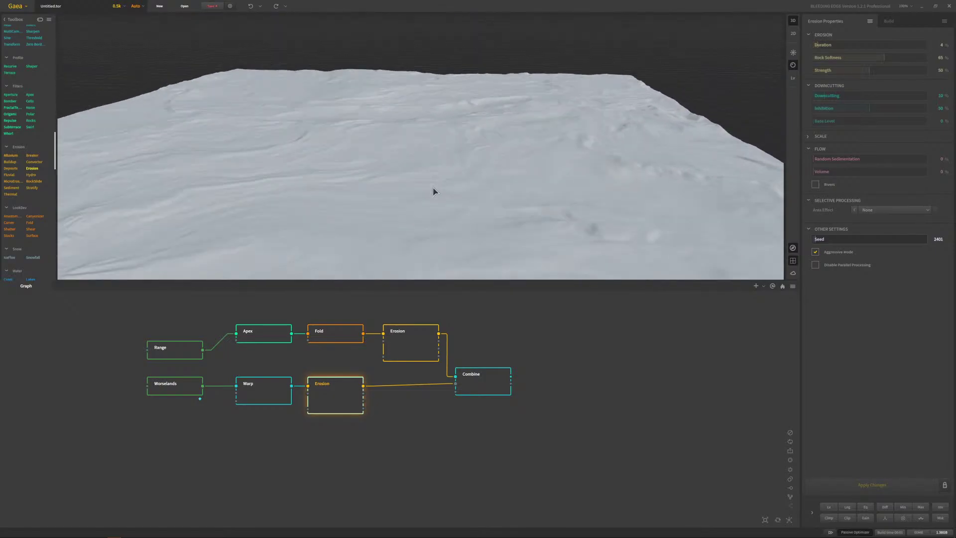
drag(435, 190, 424, 233)
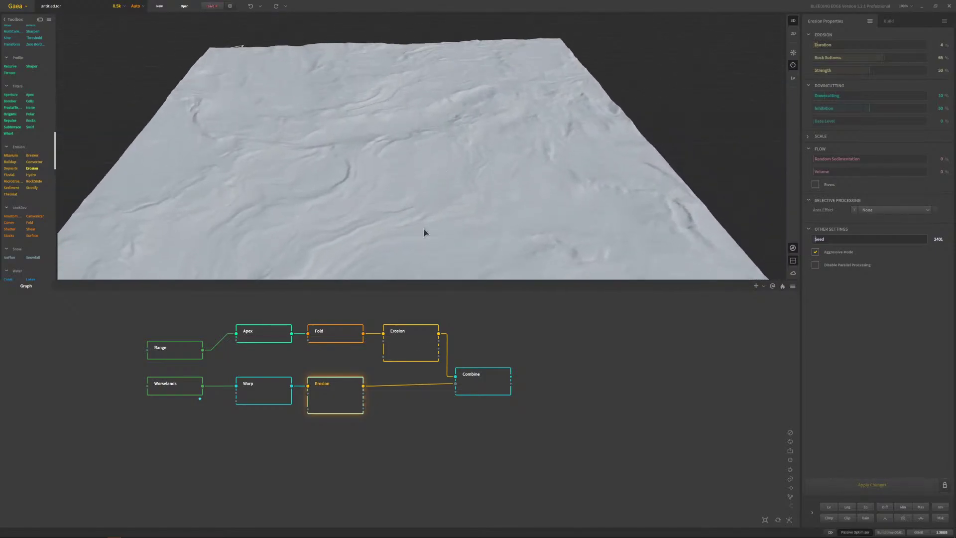
click(499, 379)
drag(464, 154, 388, 170)
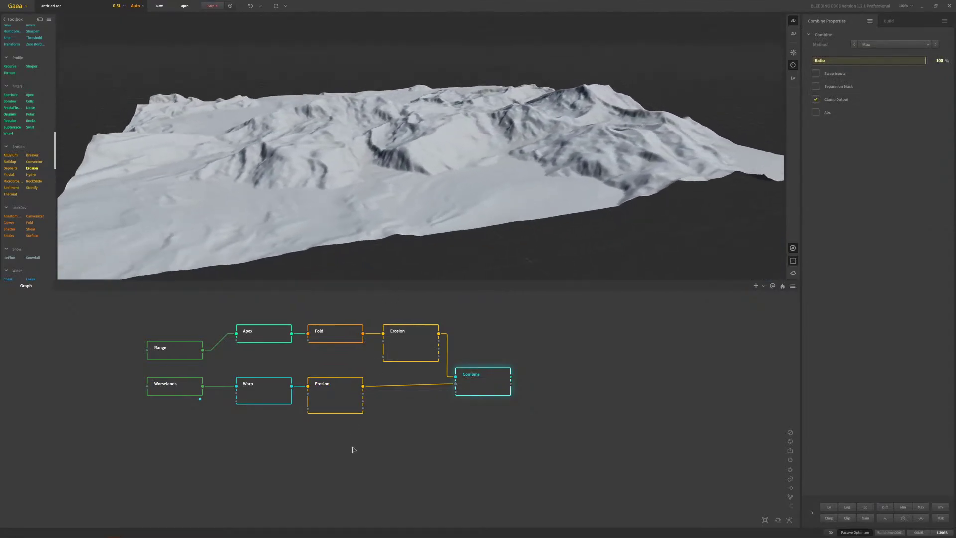
- Try a duplicate of the lower Erosion node fed by Combine's output, and delete it after checking the terrain
click(369, 472)
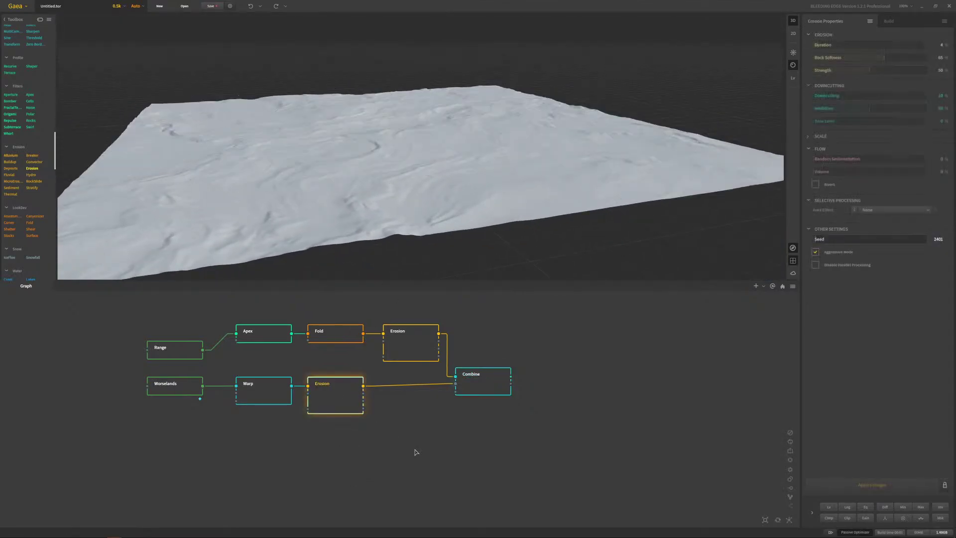
key(ctrl+d)
drag(370, 439, 577, 383)
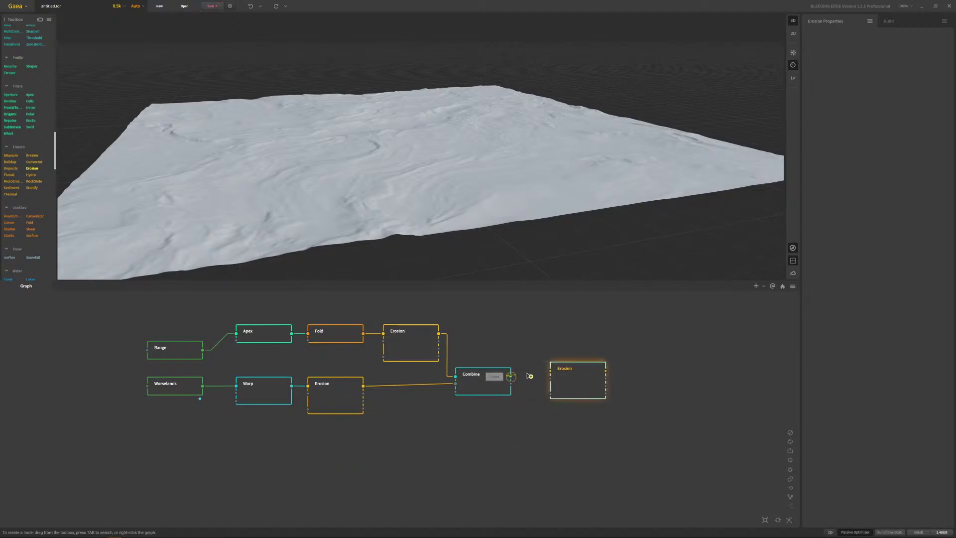
drag(512, 377, 559, 388)
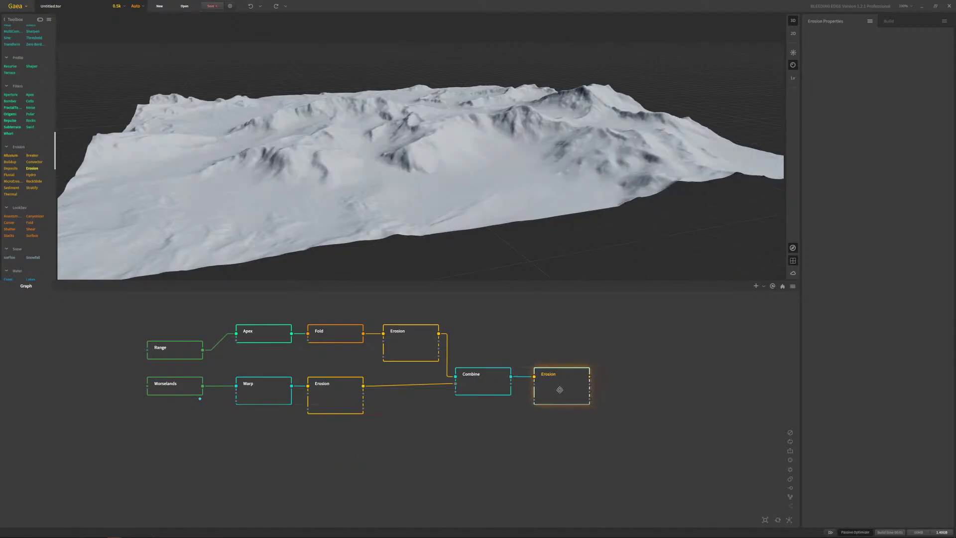
scroll(516, 150, up, 5)
drag(393, 124, 460, 202)
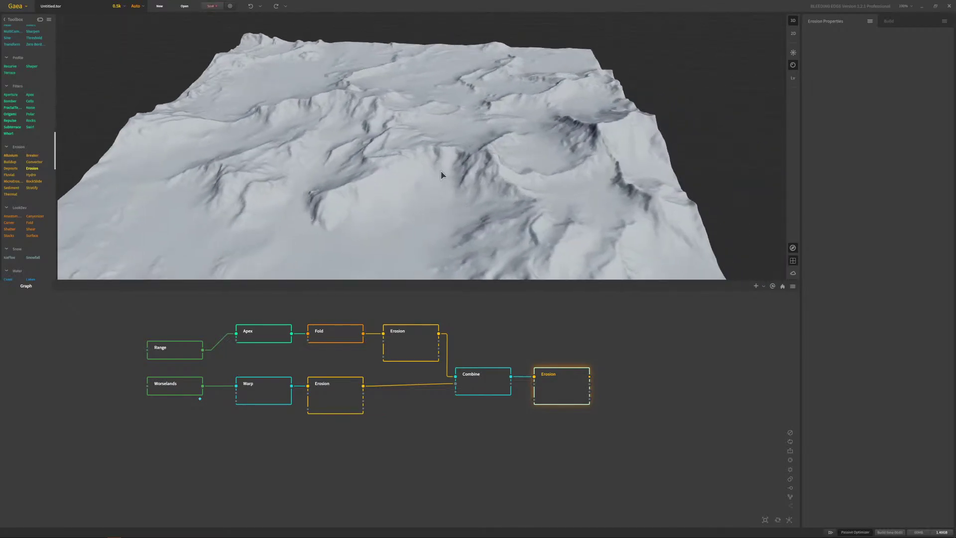
drag(441, 170, 410, 135)
drag(658, 445, 528, 331)
key(Delete)
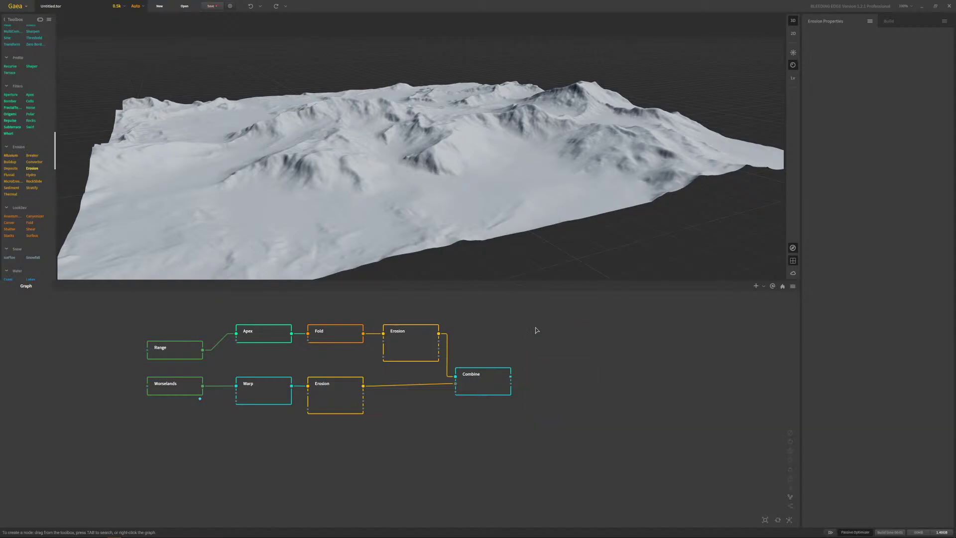
- Add a Sediment node fed by Combine's output and compare its terrain with Combine's
click(478, 387)
drag(429, 186, 301, 62)
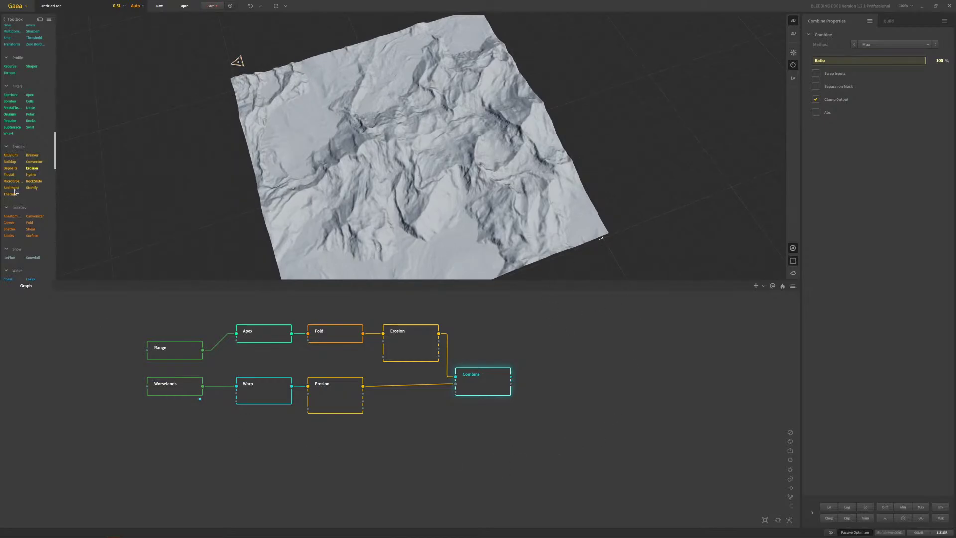
drag(15, 191, 550, 378)
drag(430, 138, 427, 175)
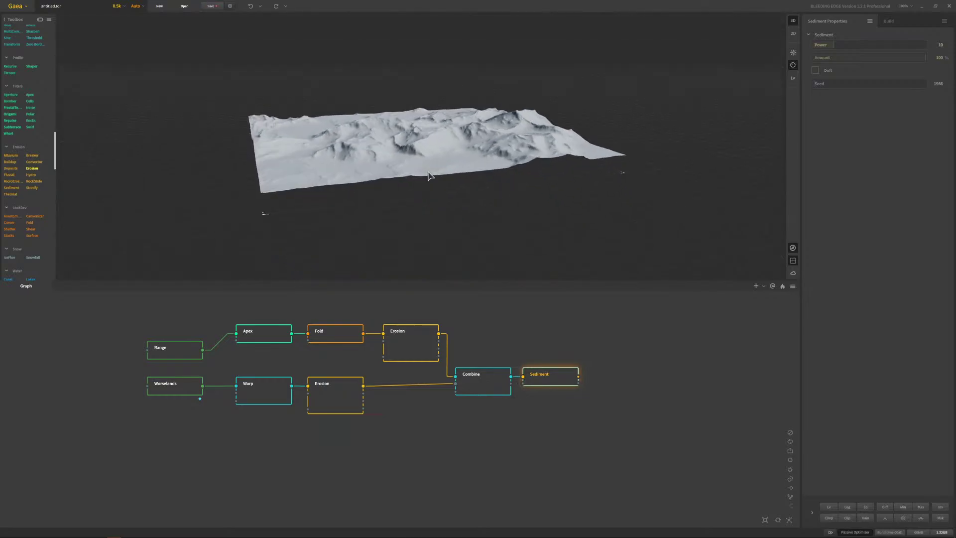
scroll(438, 174, up, 5)
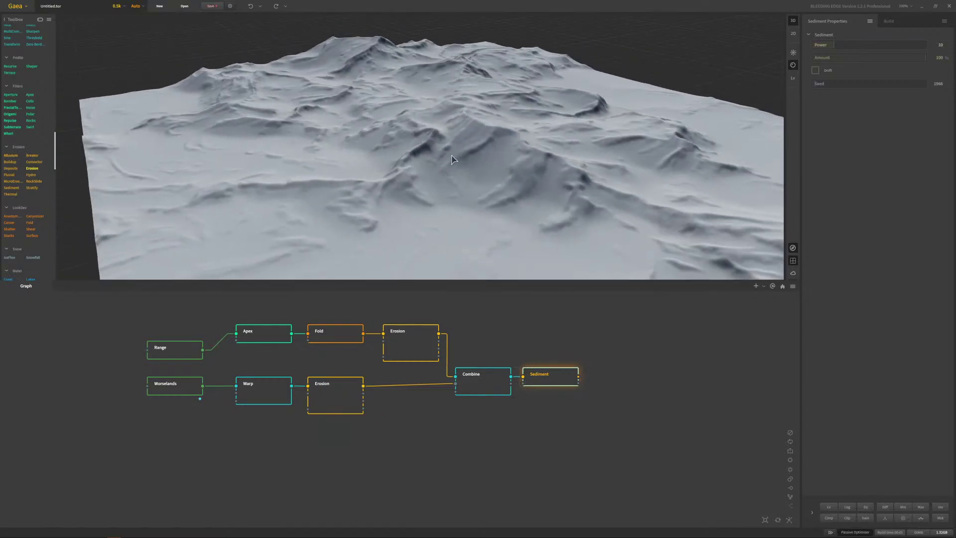
click(490, 393)
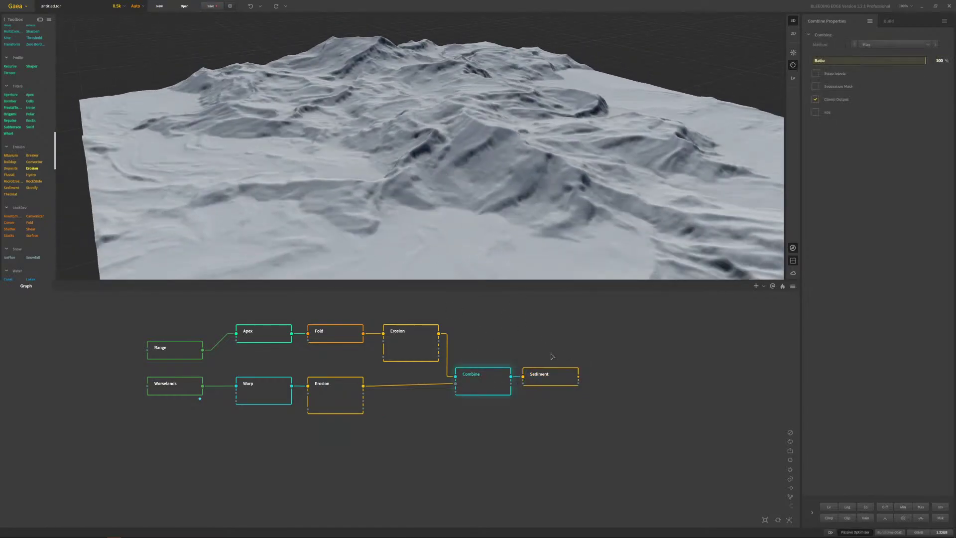
click(558, 377)
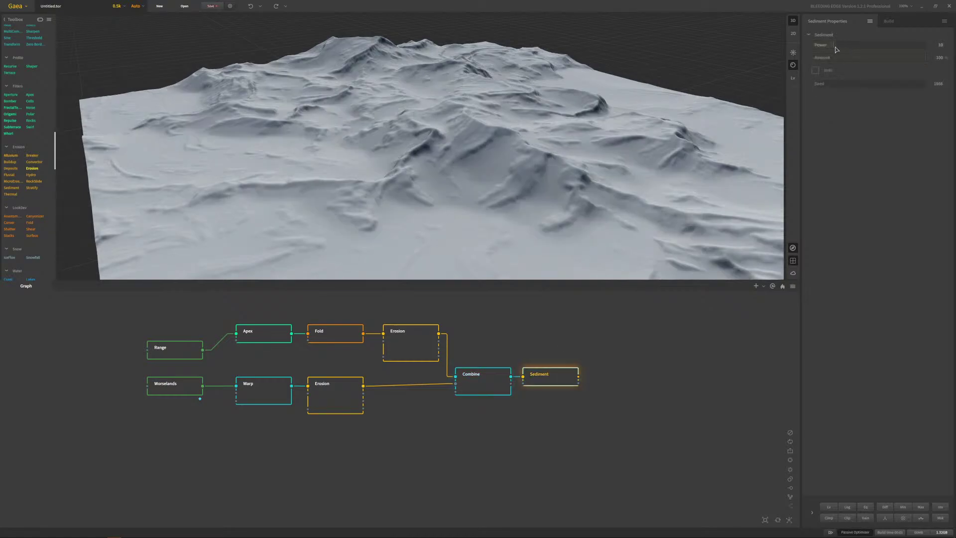
- Lower the Sediment node's Power to near its minimum and set its Amount to 25%
drag(832, 47, 814, 47)
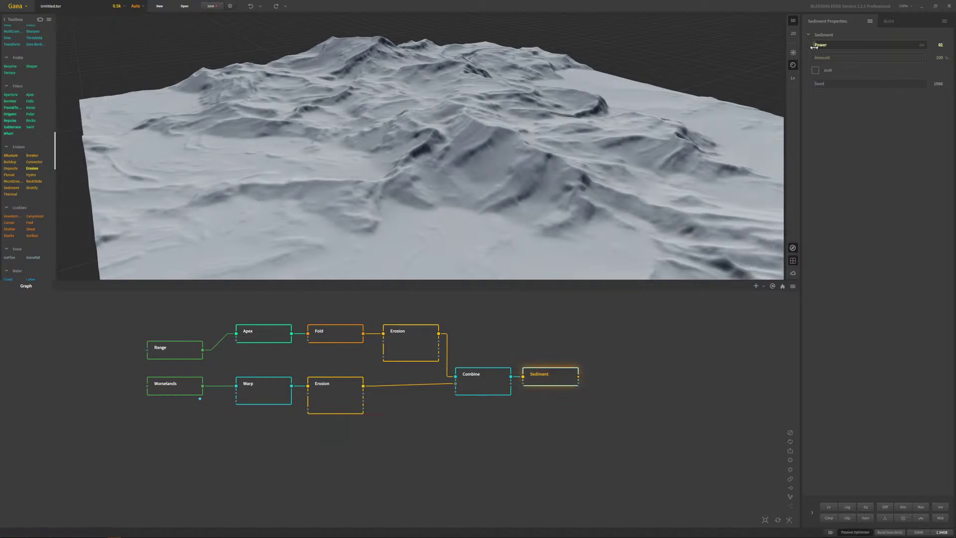
scroll(487, 208, up, 4)
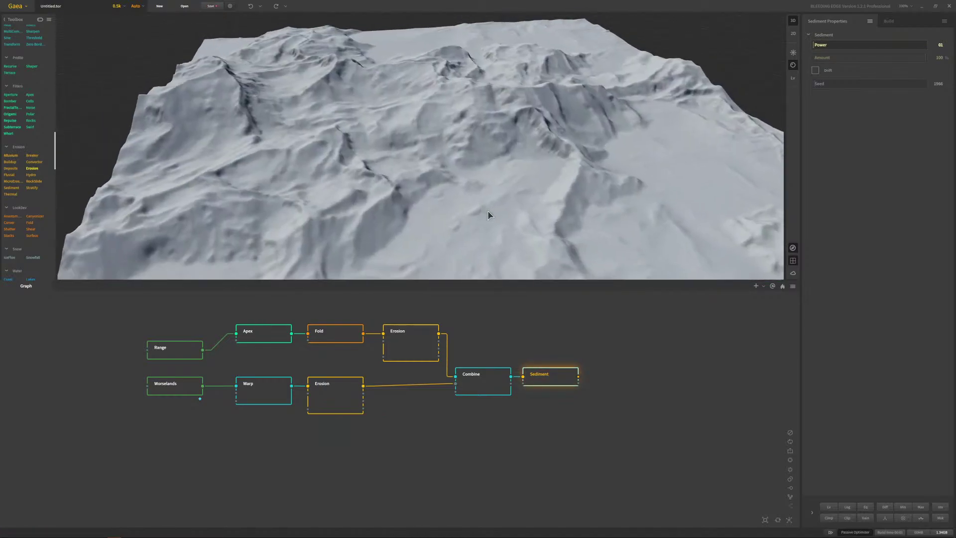
click(860, 58)
drag(853, 57, 825, 59)
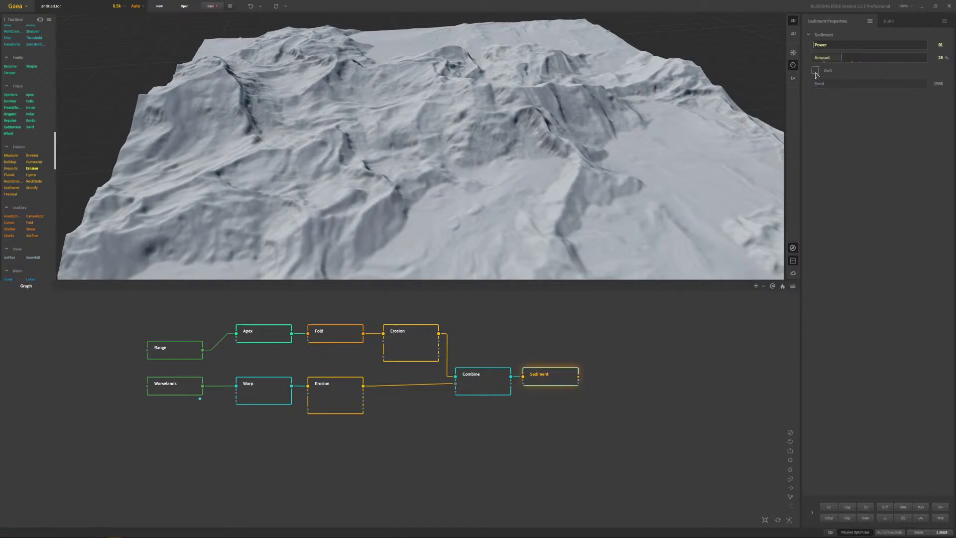
click(815, 71)
drag(642, 225, 457, 225)
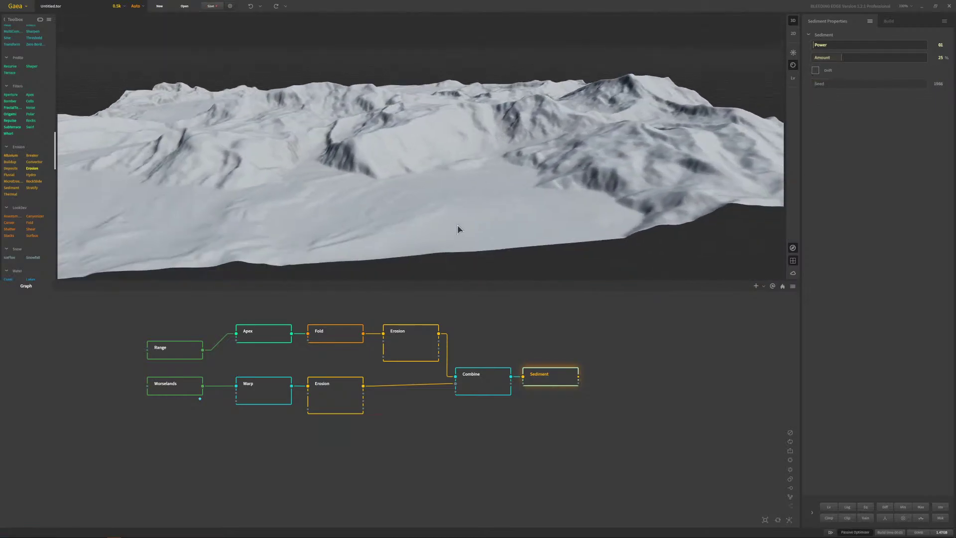
- Compare Sediment against Combine, nudge Sediment's Power up slightly and set its Amount to 71%
click(478, 379)
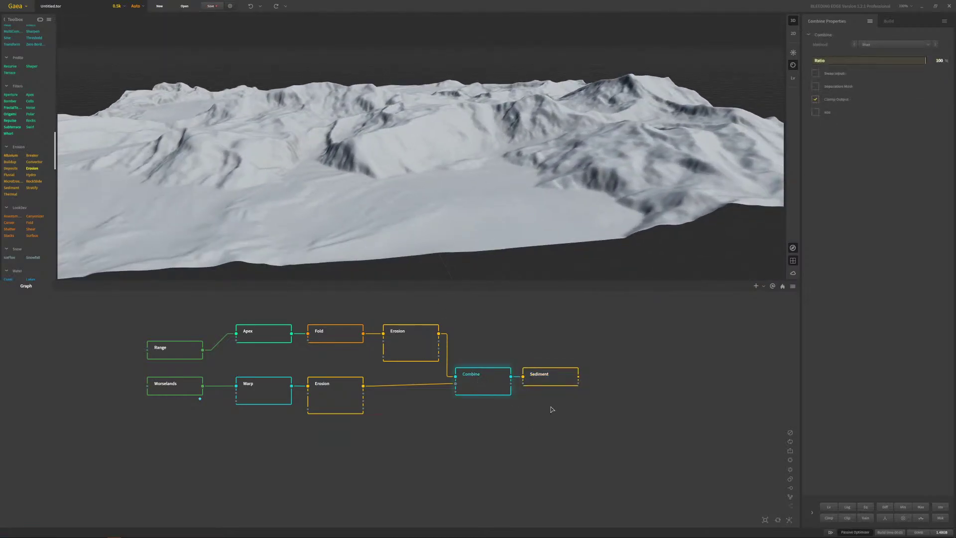
click(550, 377)
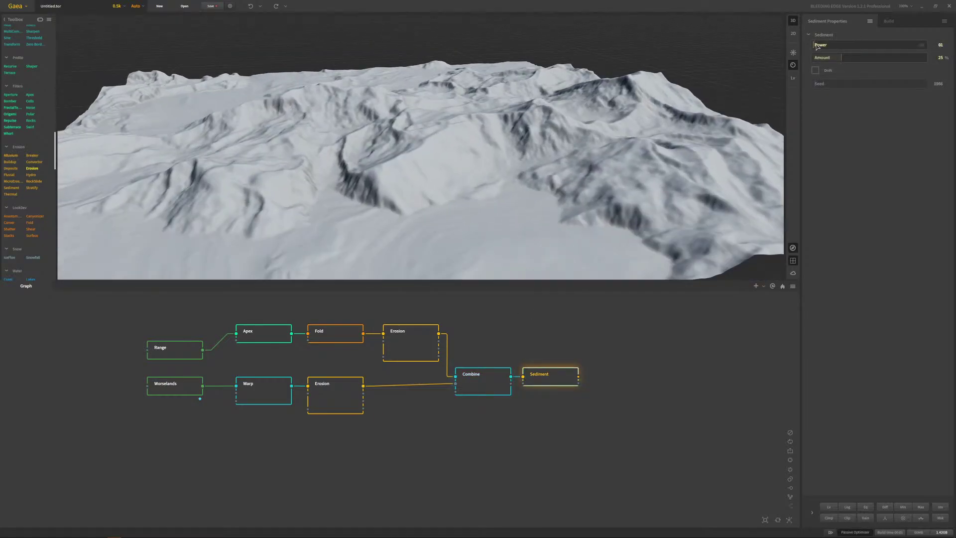
drag(815, 44, 816, 44)
drag(852, 58, 893, 51)
- Compare the Combine and Sediment outputs from several angles to judge the sediment between mountains and ground
click(482, 385)
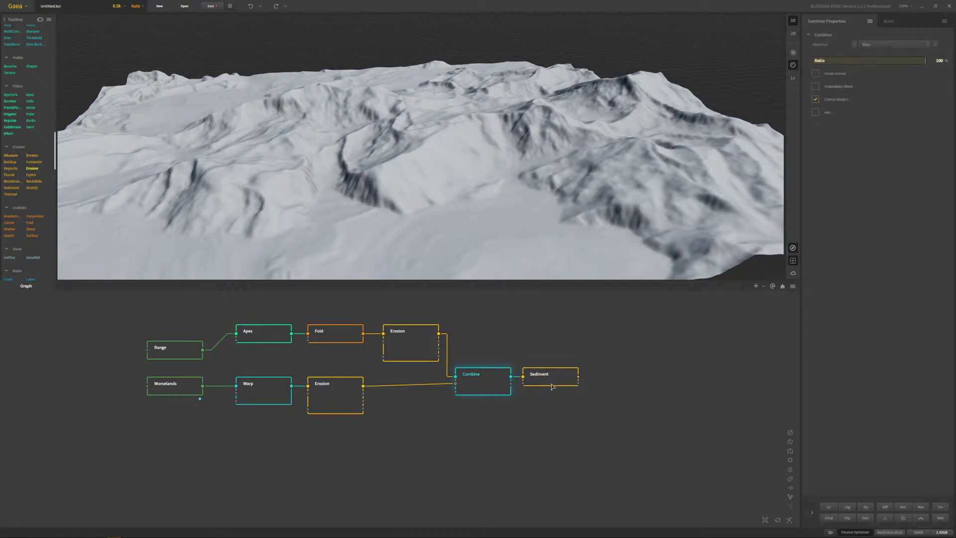
click(558, 381)
drag(432, 185, 444, 246)
click(489, 399)
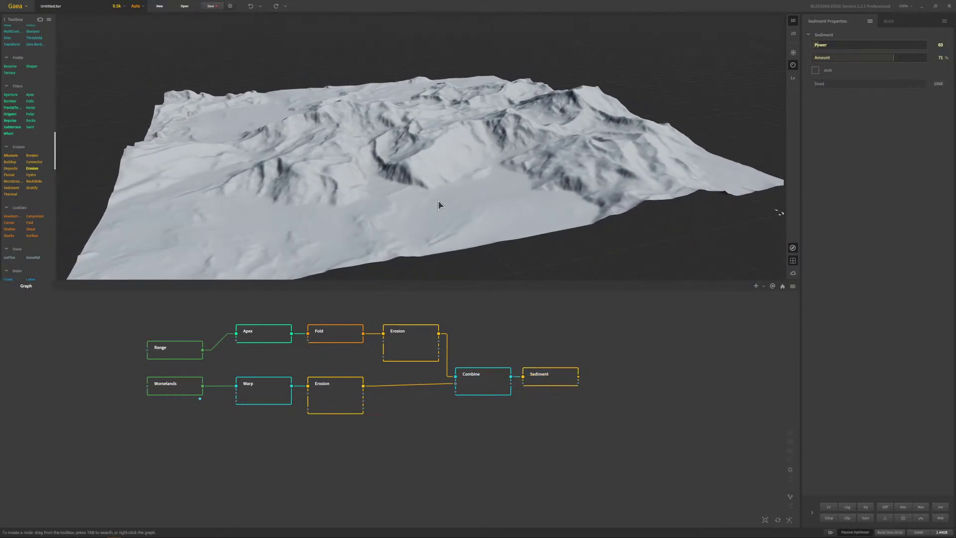
click(483, 388)
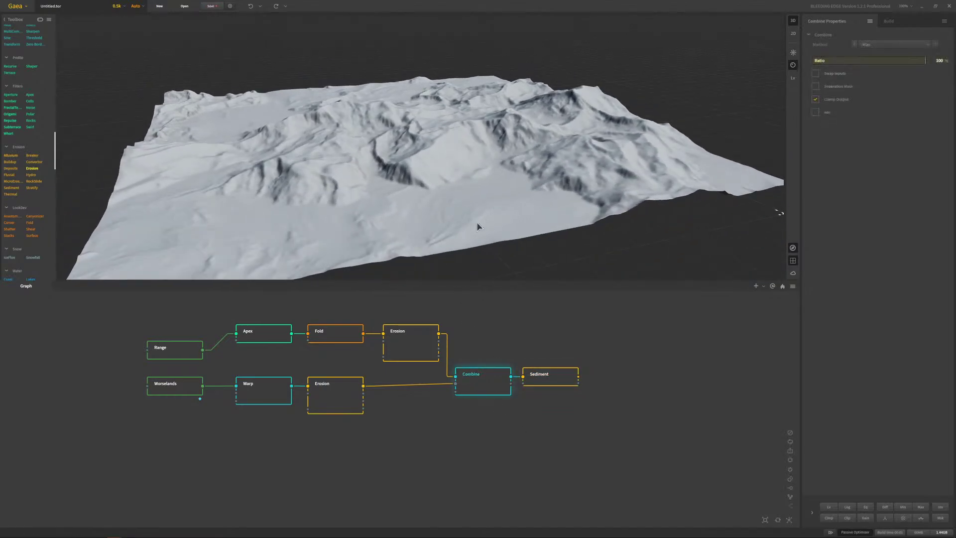
click(552, 382)
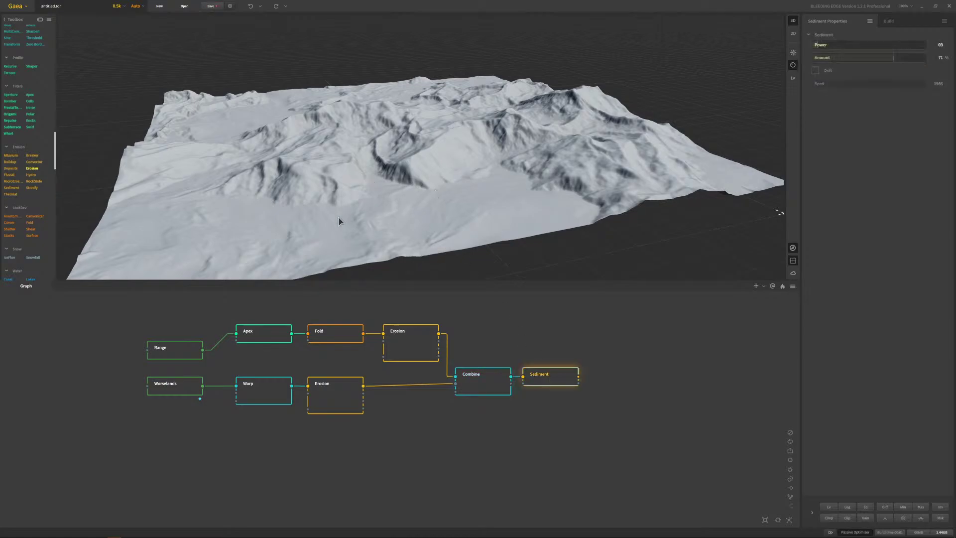
drag(251, 229, 371, 184)
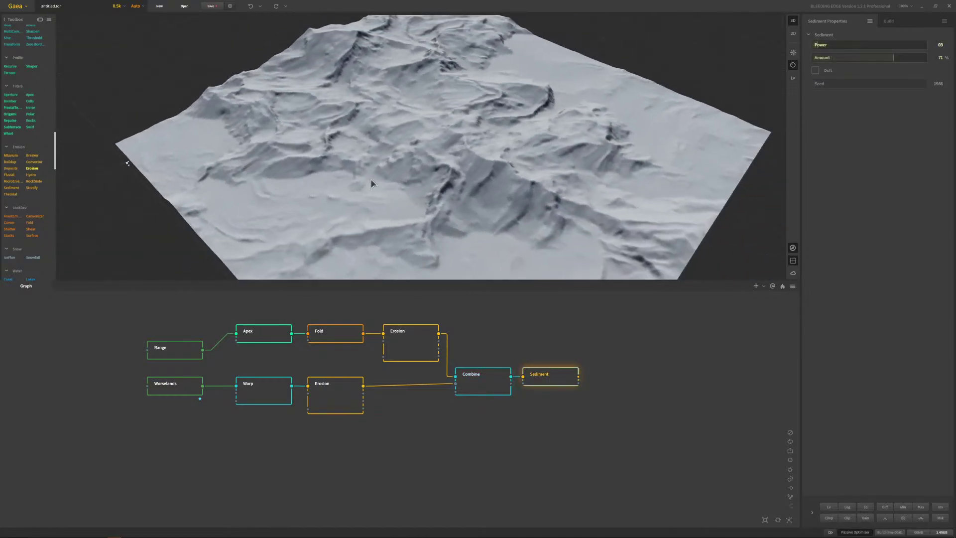
drag(477, 247, 515, 191)
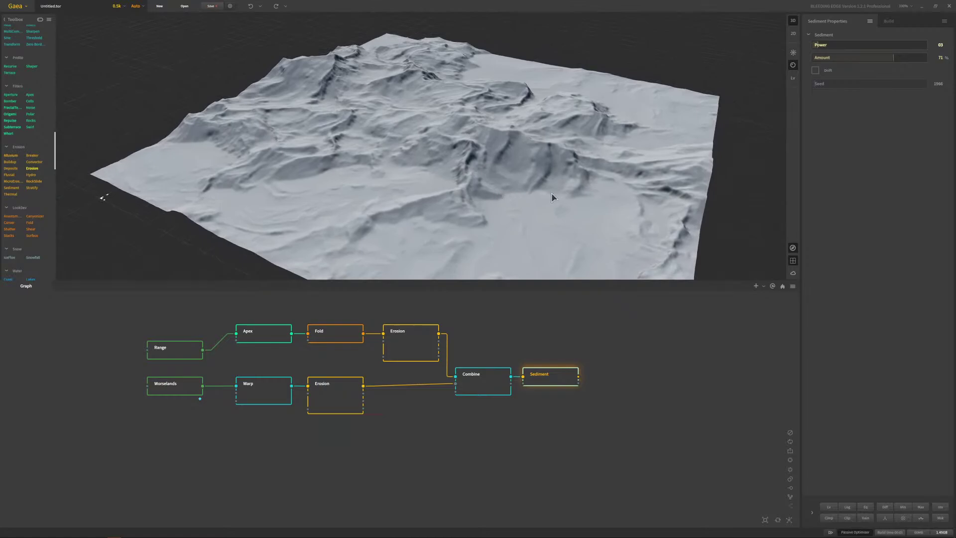
key(Left)
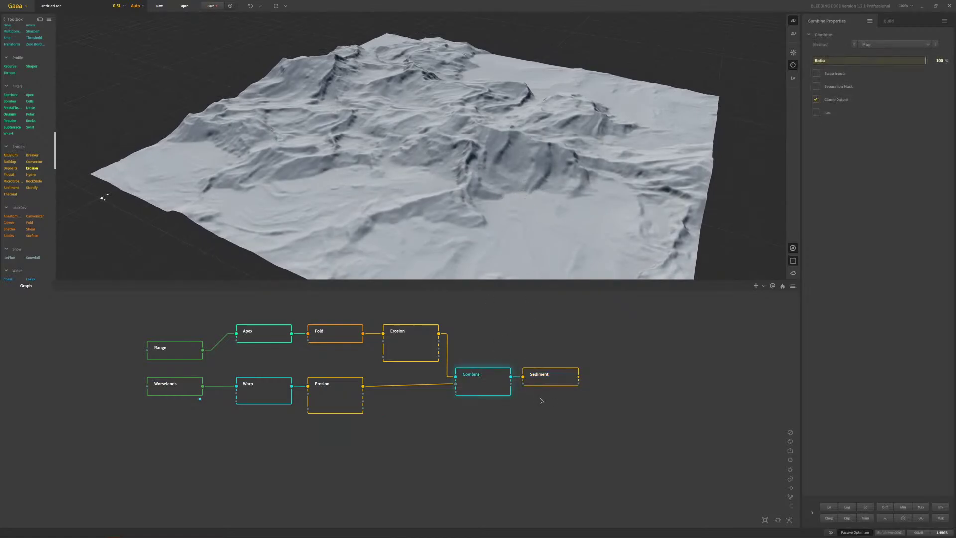
click(546, 376)
drag(548, 177, 386, 169)
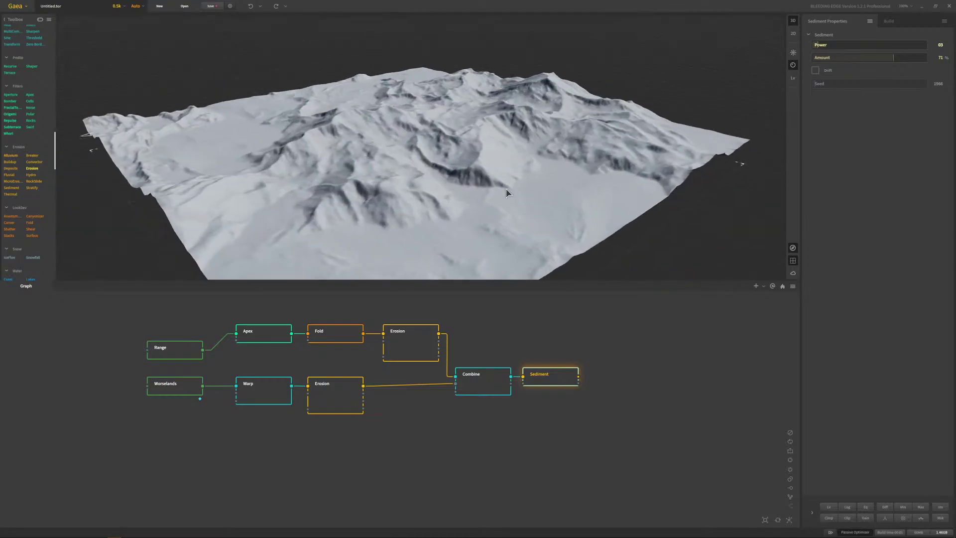
click(489, 385)
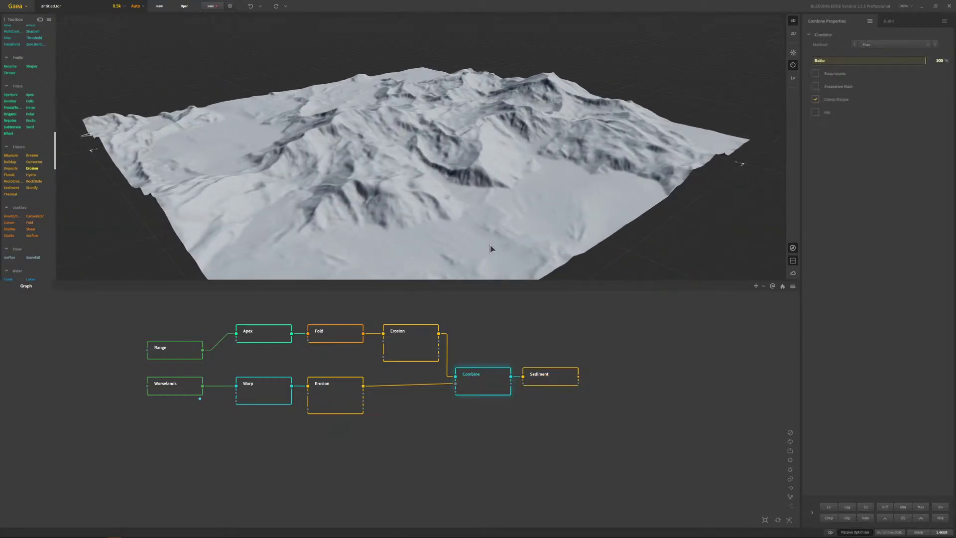
scroll(329, 196, up, 3)
- Check the terrain of the upper and lower Erosion nodes against the Sediment node's terrain
click(429, 341)
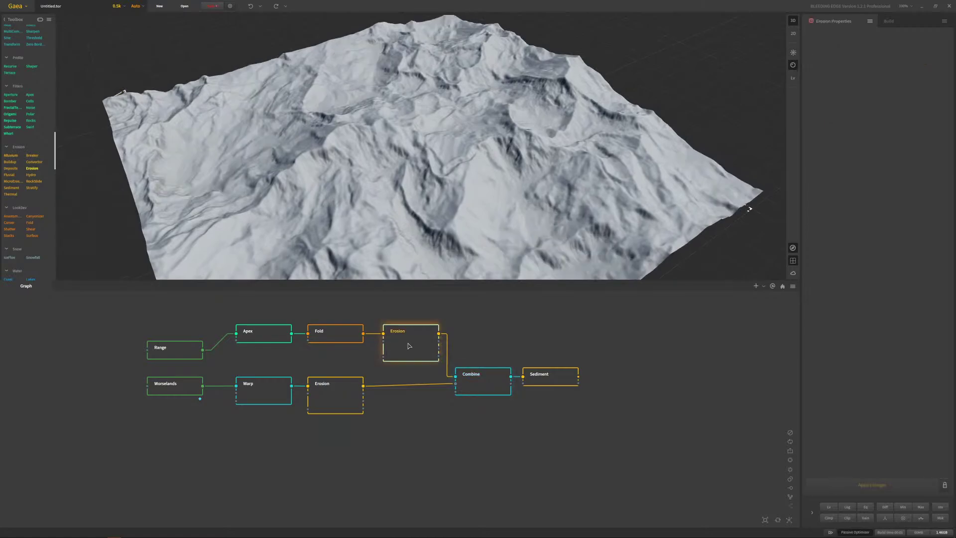
click(361, 381)
scroll(455, 211, down, 3)
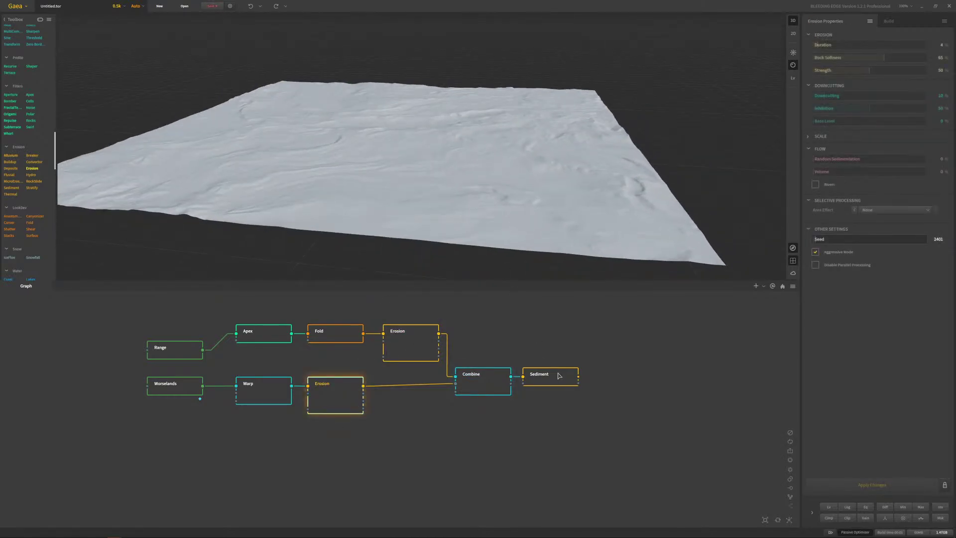
click(559, 375)
drag(432, 184, 445, 188)
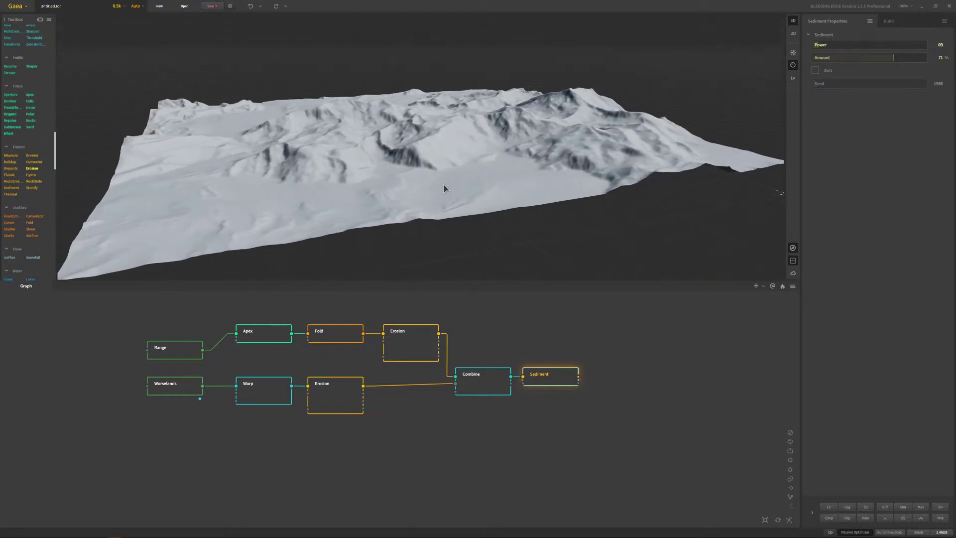
click(645, 379)
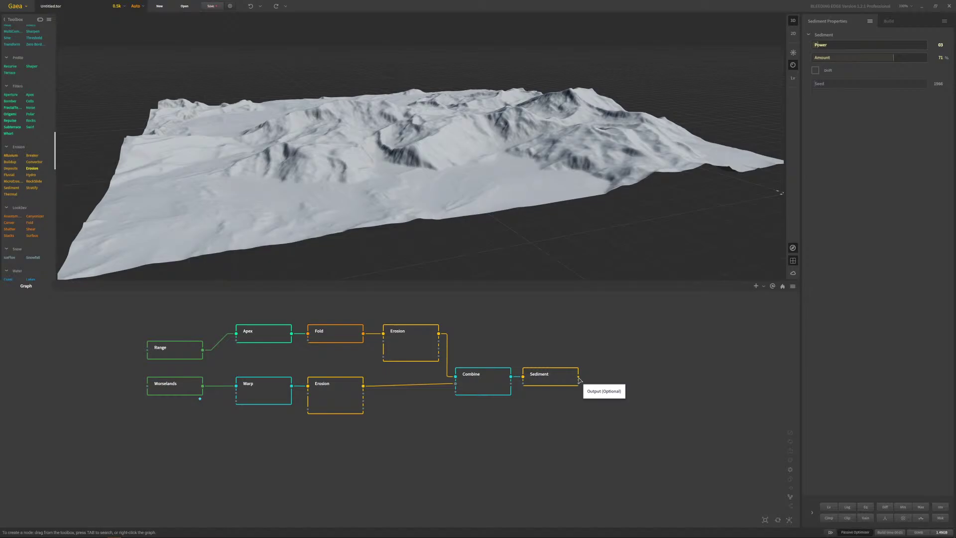
- Add a Surface node with the Rough style and feed it from the Sediment node's output
right_click(652, 371)
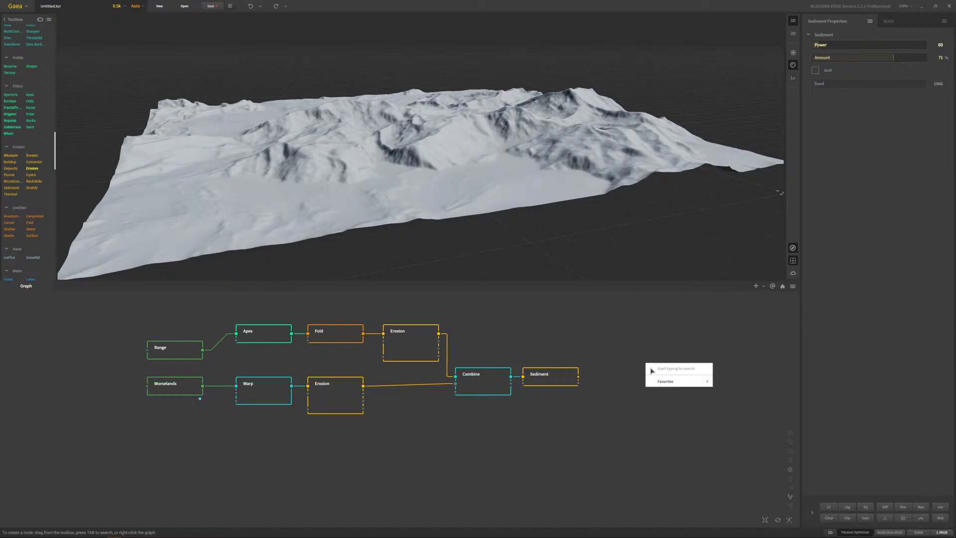
key(Tab)
text(surf)
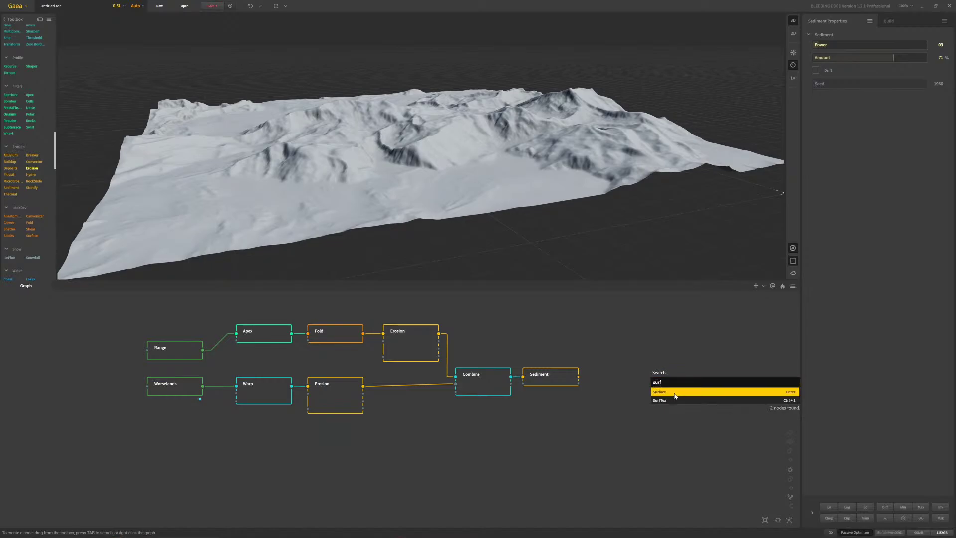
click(660, 391)
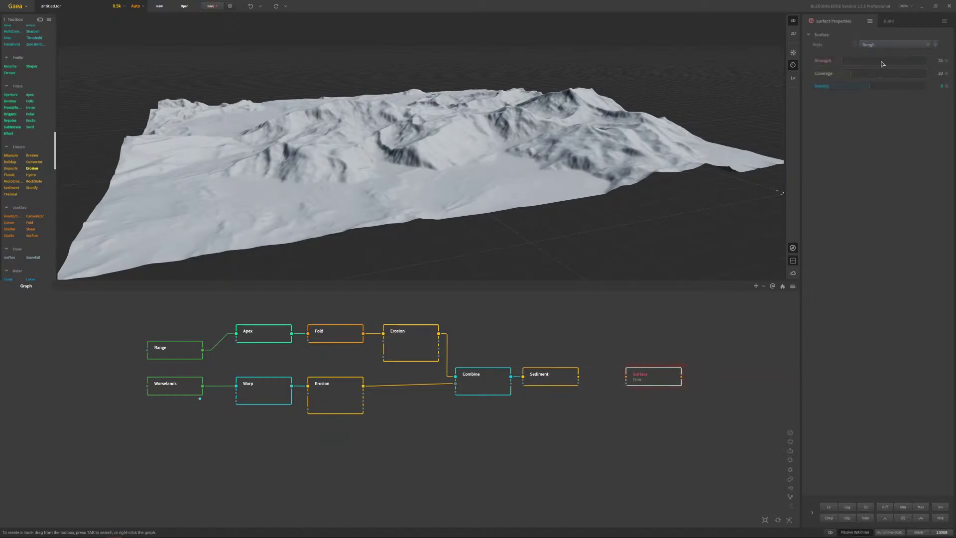
click(894, 45)
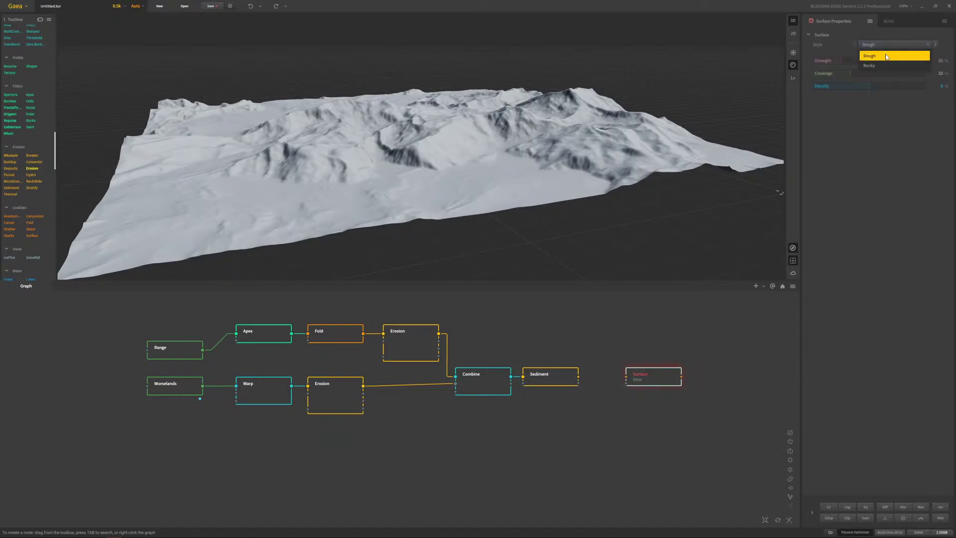
click(707, 411)
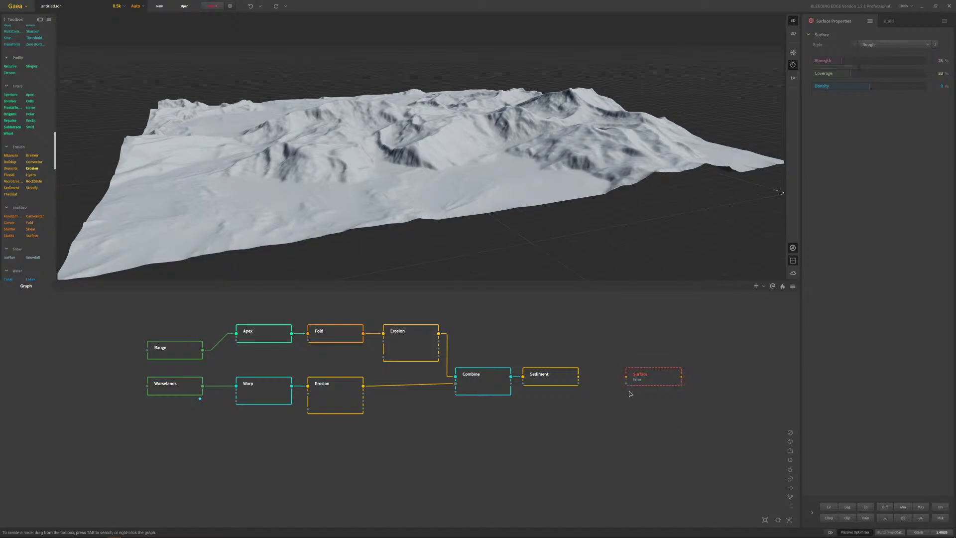
drag(627, 379, 671, 381)
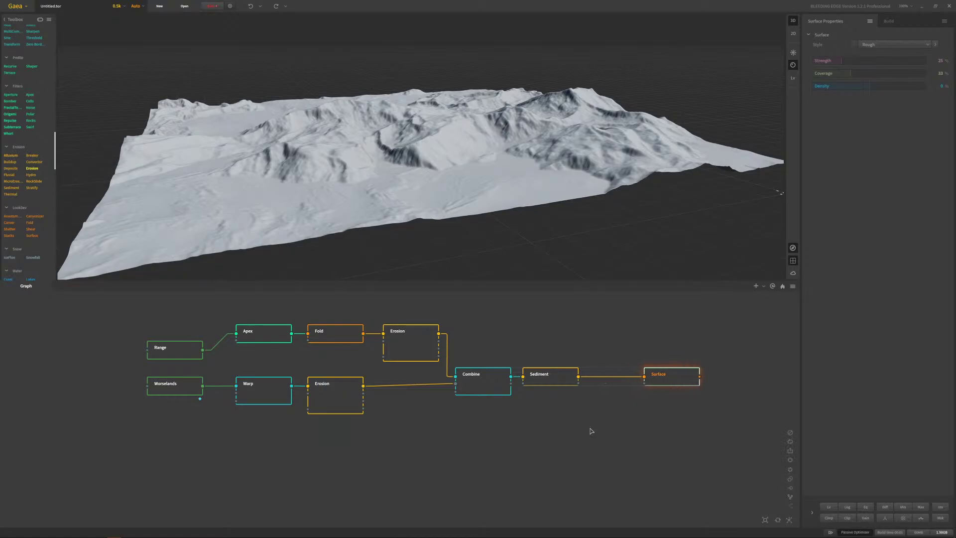
- Add a Height node fed by Sediment, connect it to the Surface node's mask input, and tidy both nodes' placement
right_click(588, 434)
text(height)
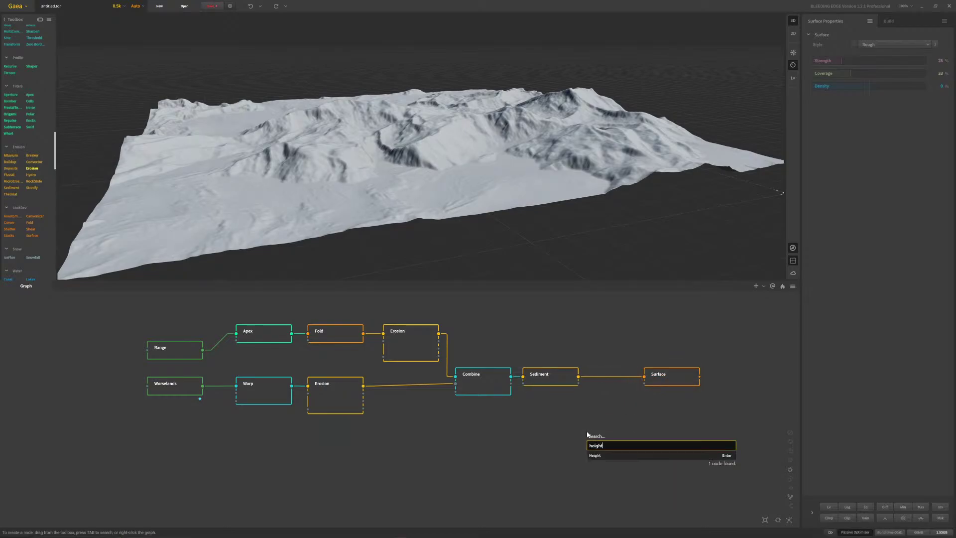
click(609, 455)
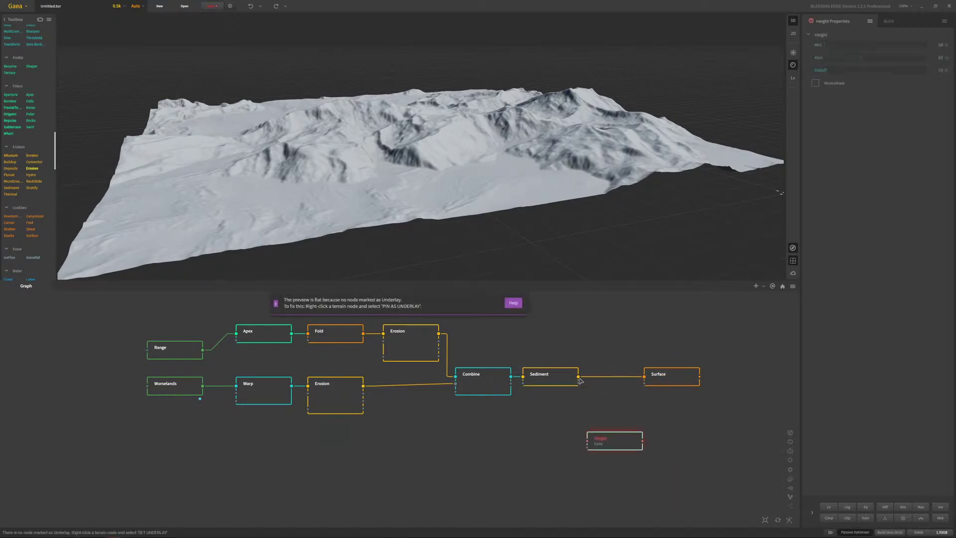
drag(578, 377, 700, 373)
drag(609, 453, 617, 417)
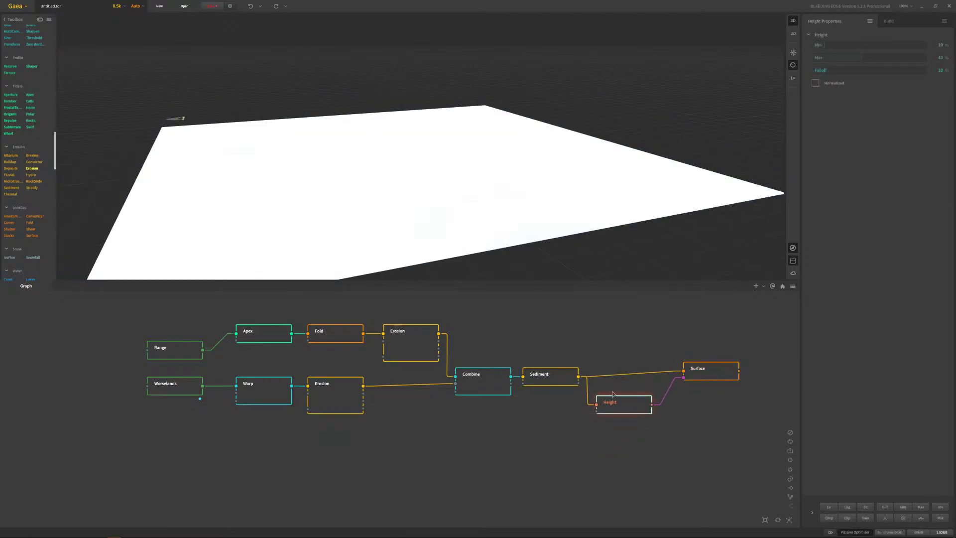
drag(714, 373, 698, 378)
click(558, 467)
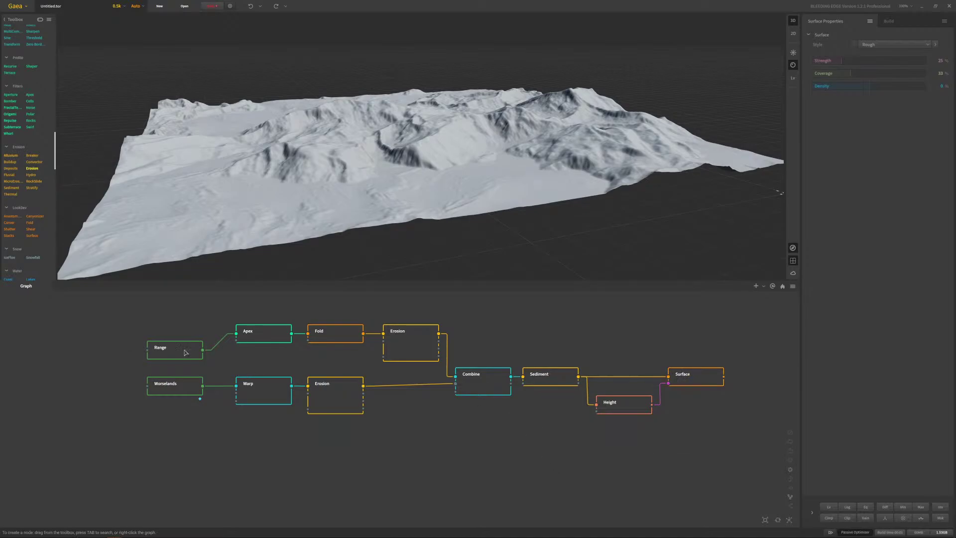
- Line up the Range node level with Apex and preview the Surface node's terrain
drag(185, 353, 185, 336)
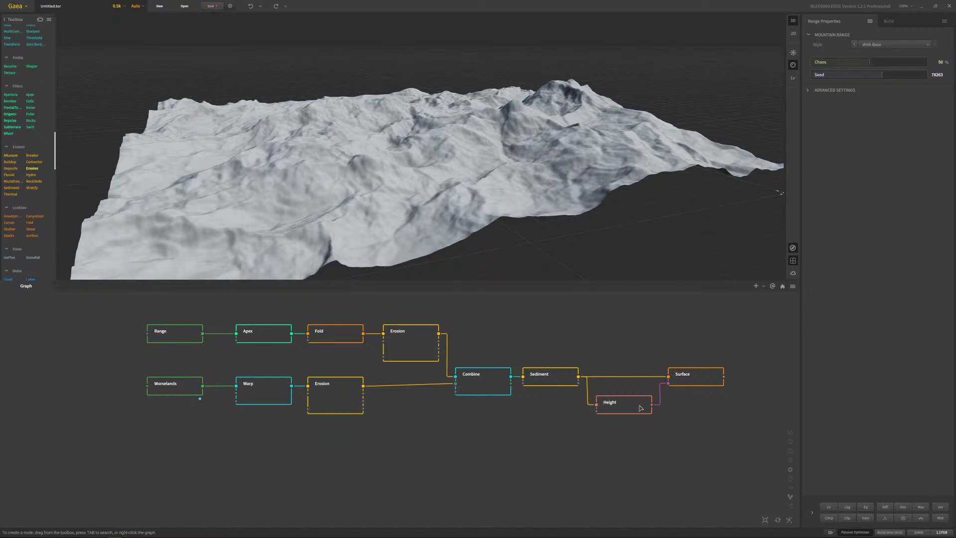
click(696, 382)
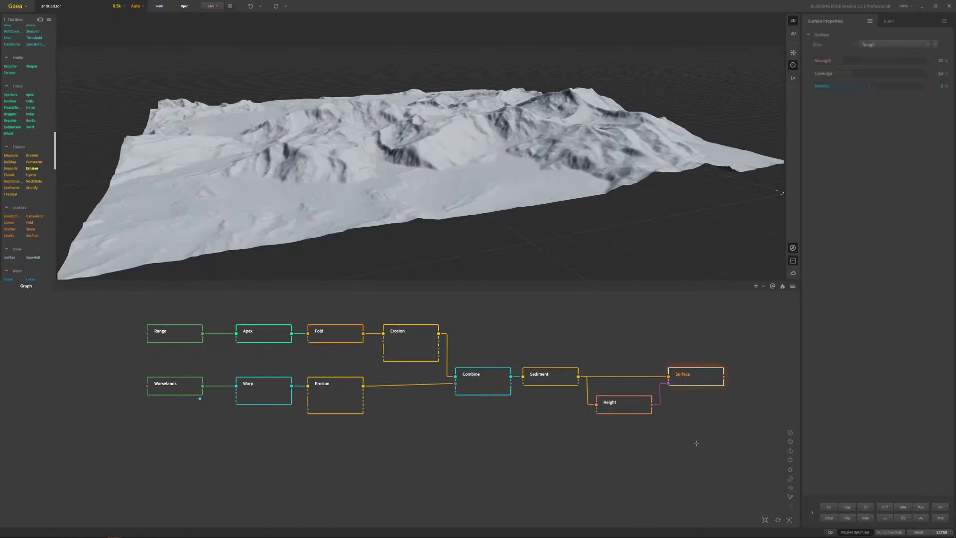
click(629, 471)
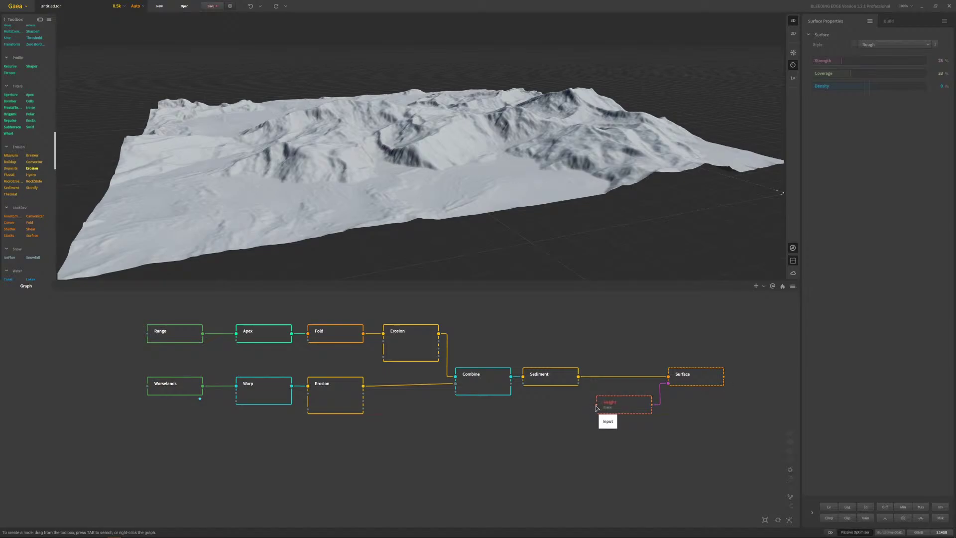
- Try feeding the Height node from the Fold node's output, and reconnect its input to Sediment
drag(592, 407, 364, 333)
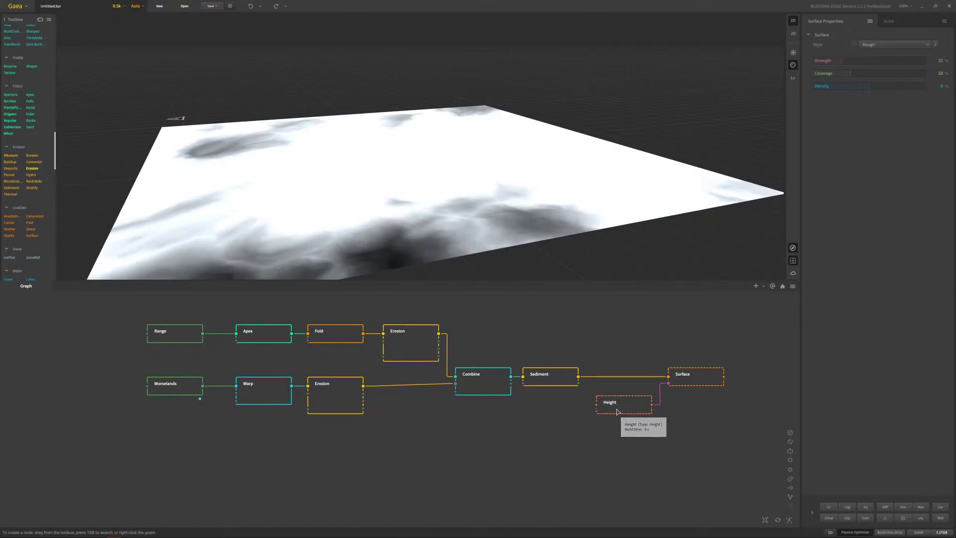
alt+click(596, 404)
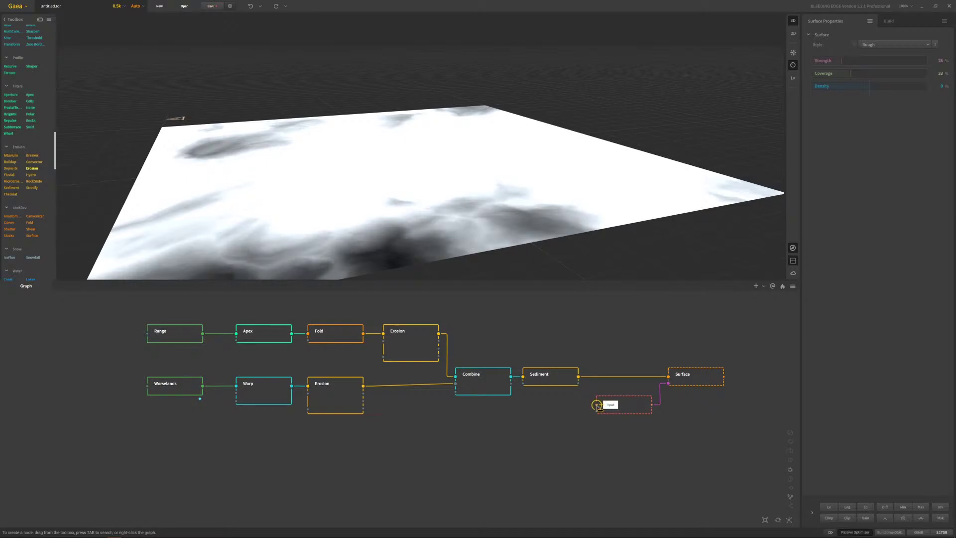
drag(596, 405, 578, 377)
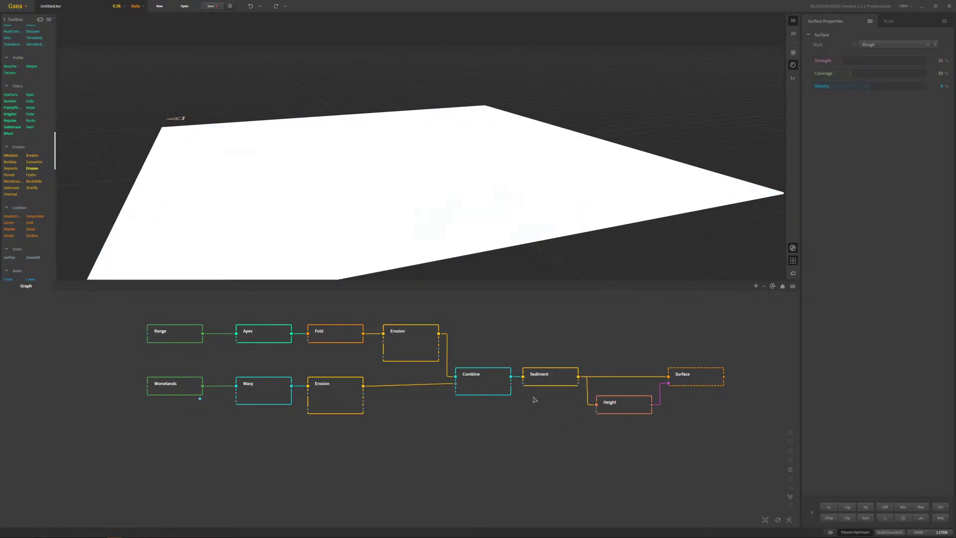
- Examine the Sediment, Combine, Fold and Apex terrains to trace how the Range branch feeds the combined result
click(557, 382)
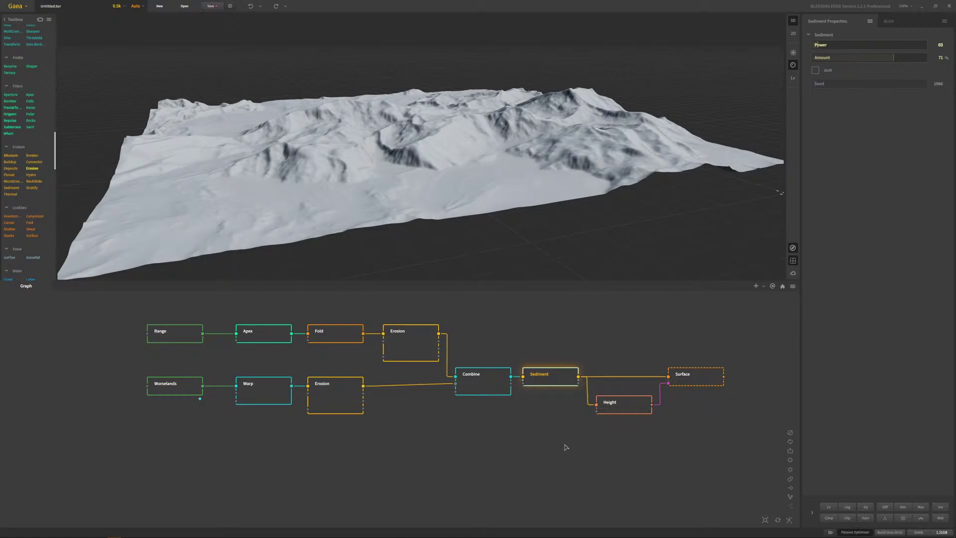
click(501, 380)
click(562, 429)
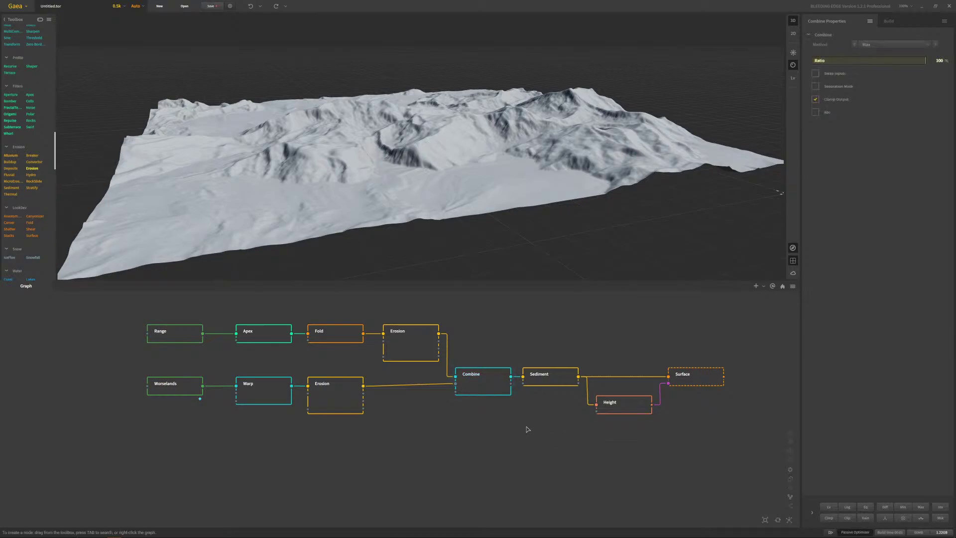
drag(114, 469, 452, 297)
click(403, 429)
click(343, 340)
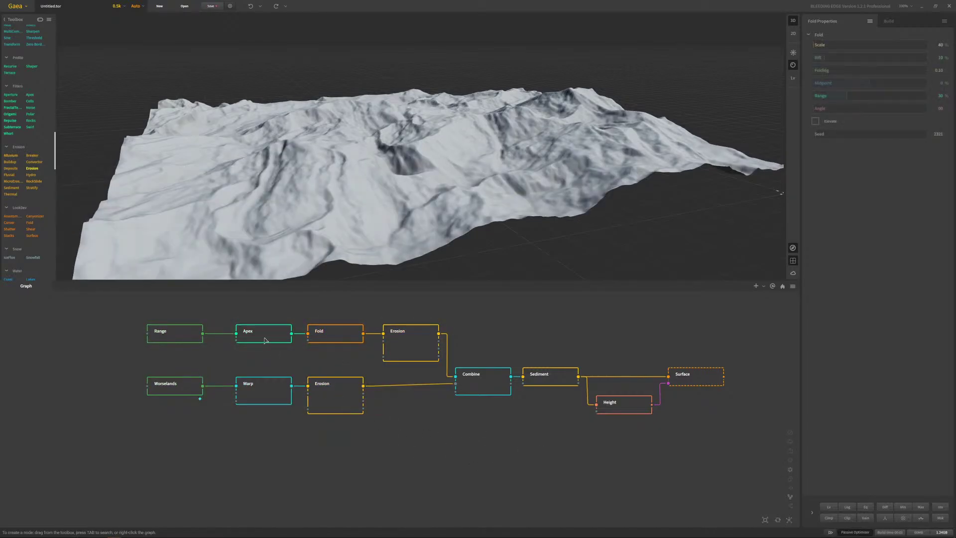
click(264, 338)
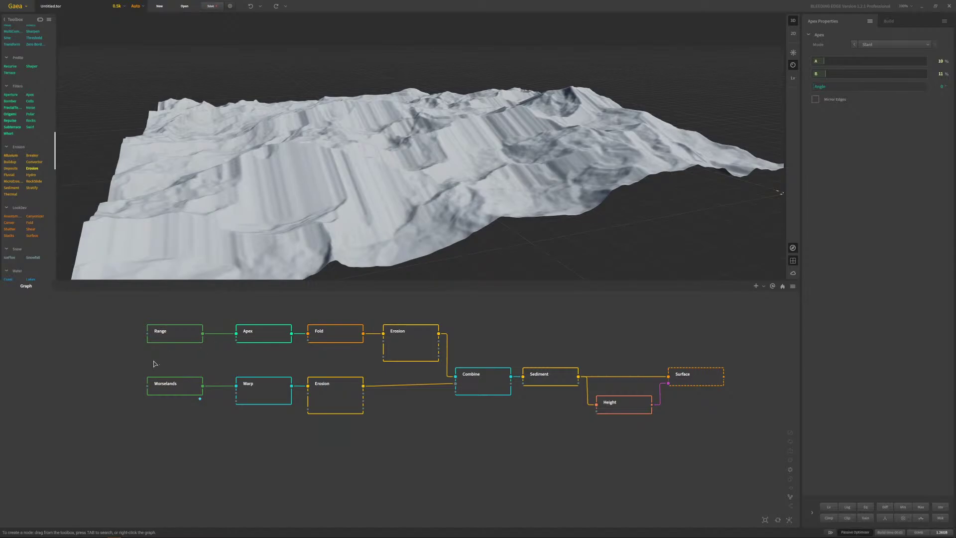
drag(154, 360, 413, 304)
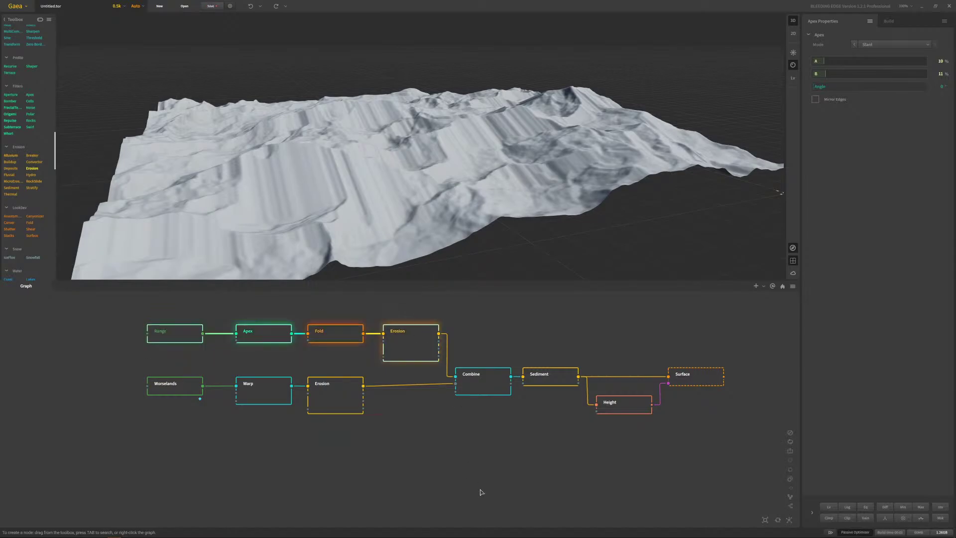
click(486, 470)
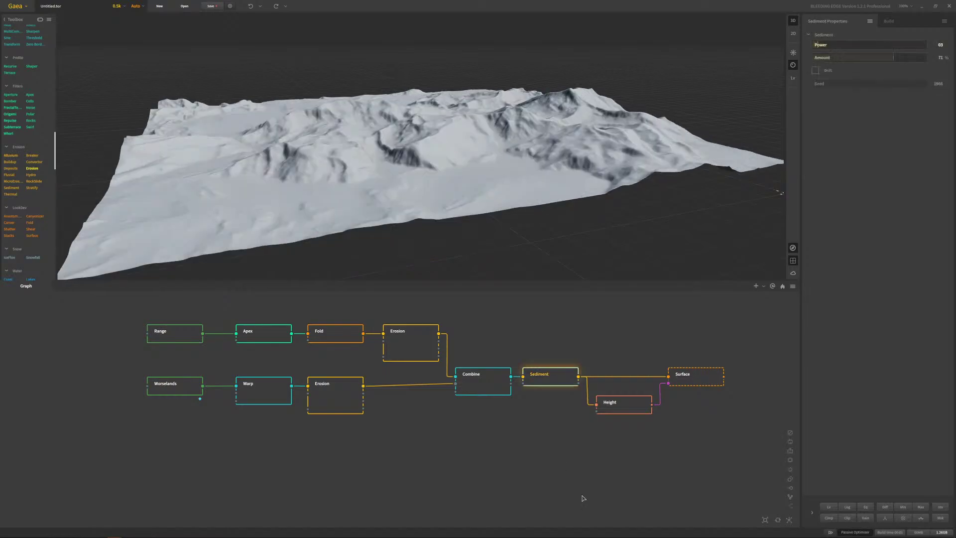
- Try linking the Height node's second input to the Sediment node's mask port, and remove that link
drag(597, 409, 524, 383)
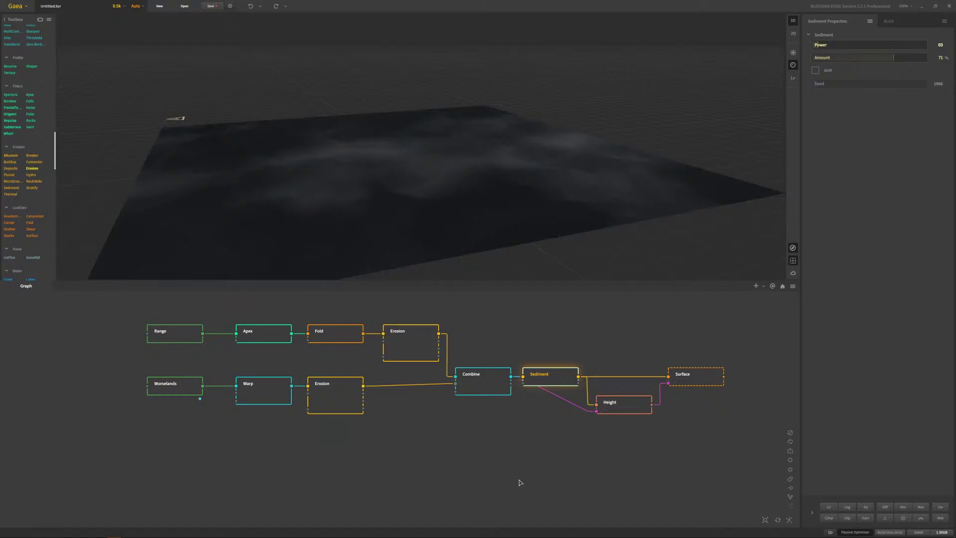
click(557, 401)
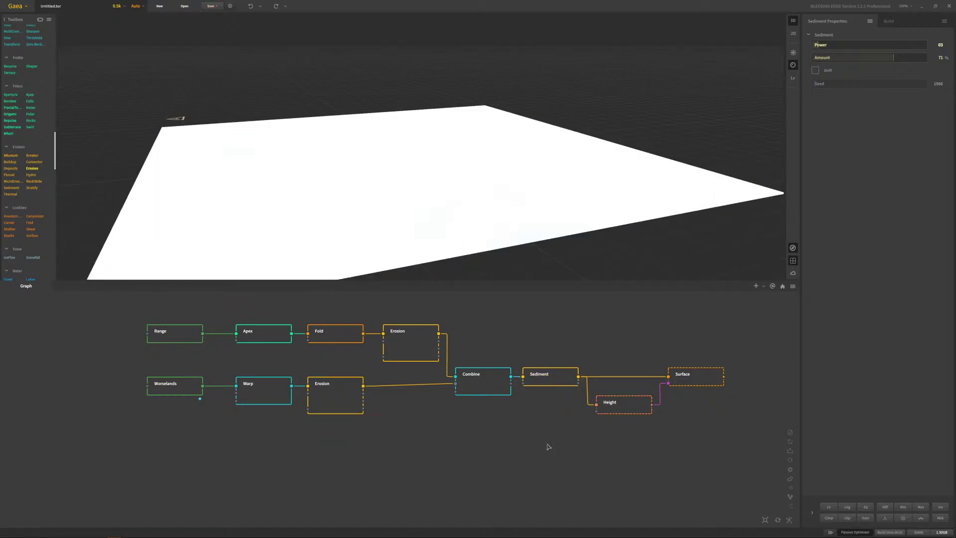
- Preview the Sediment, Combine, Height and Surface nodes in turn to compare their outputs with the height mask
click(552, 381)
click(484, 392)
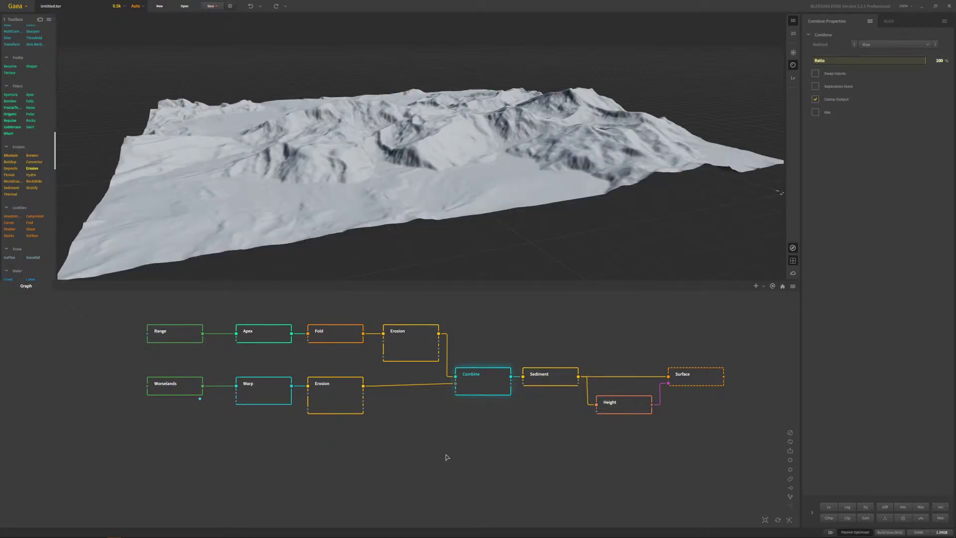
click(551, 381)
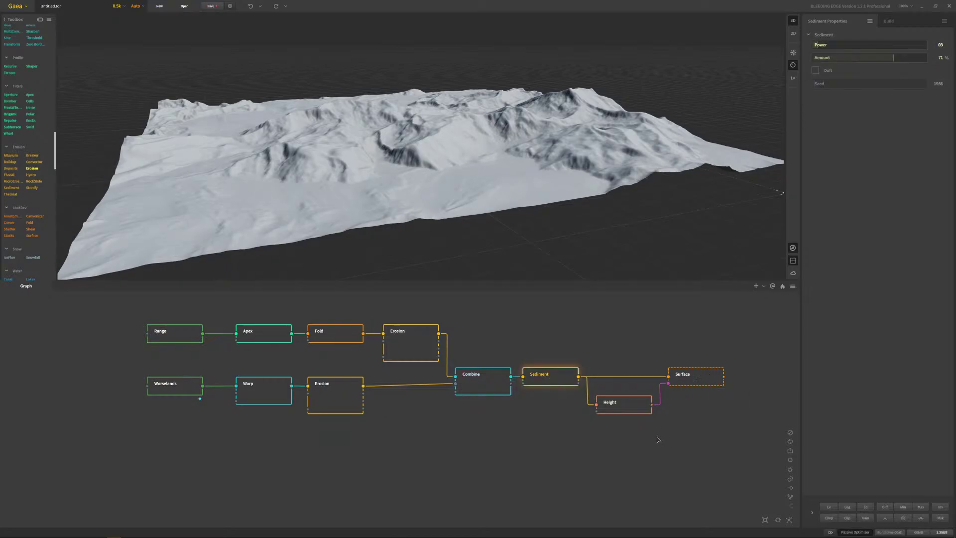
click(627, 409)
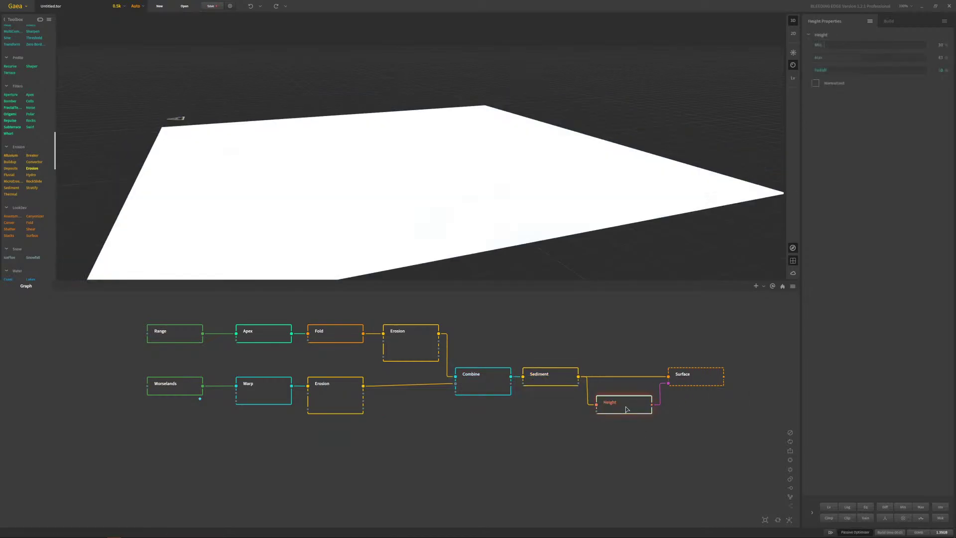
click(692, 379)
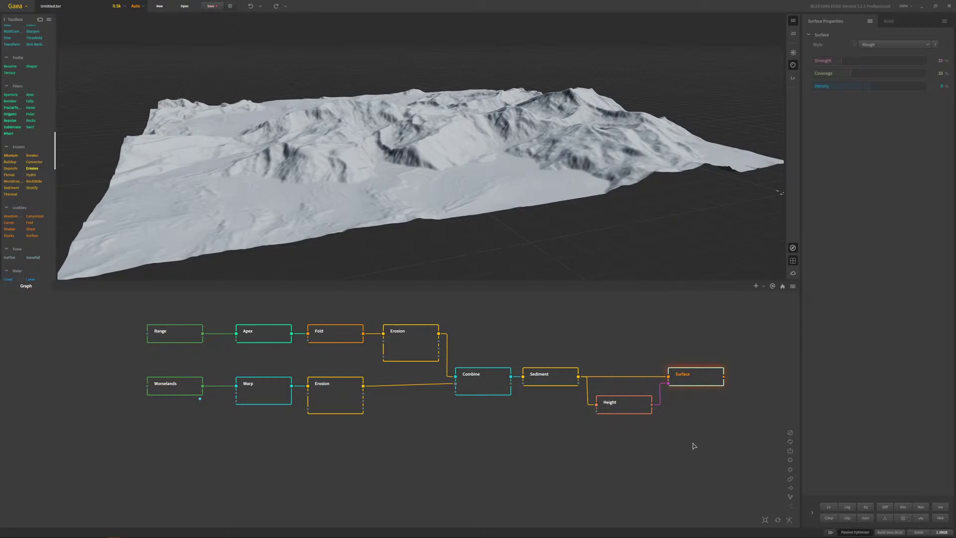
click(700, 443)
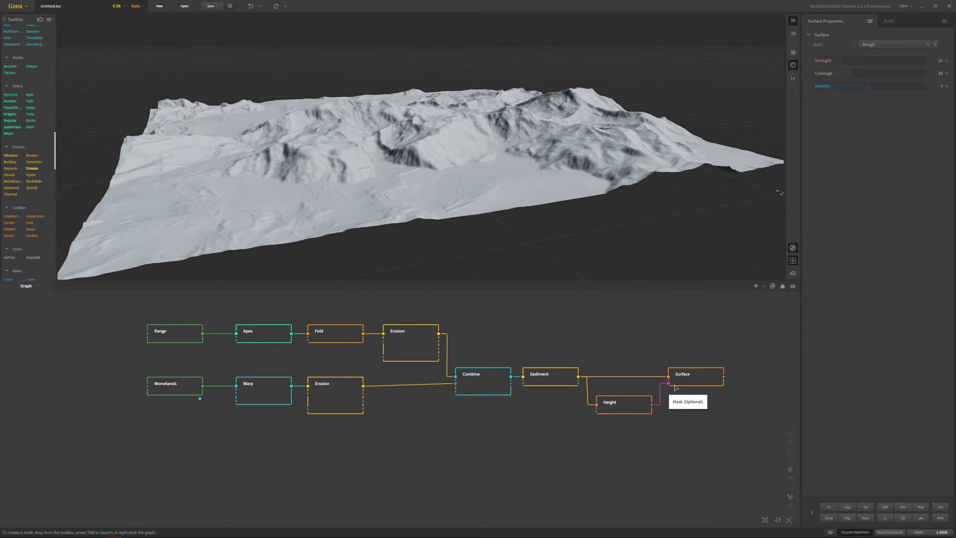
click(624, 410)
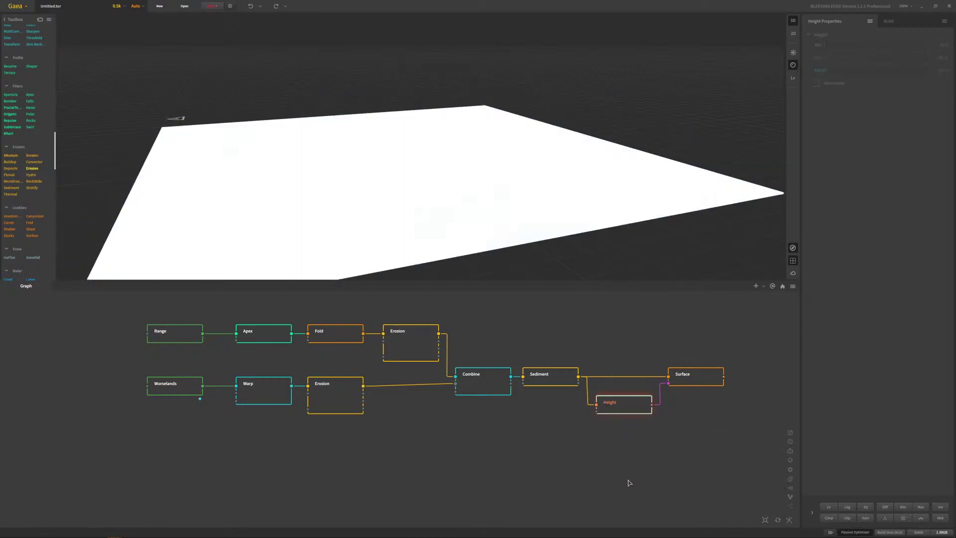
- Pin the Sediment node as underlay and view the Height mask on the terrain from a lower angle
right_click(549, 380)
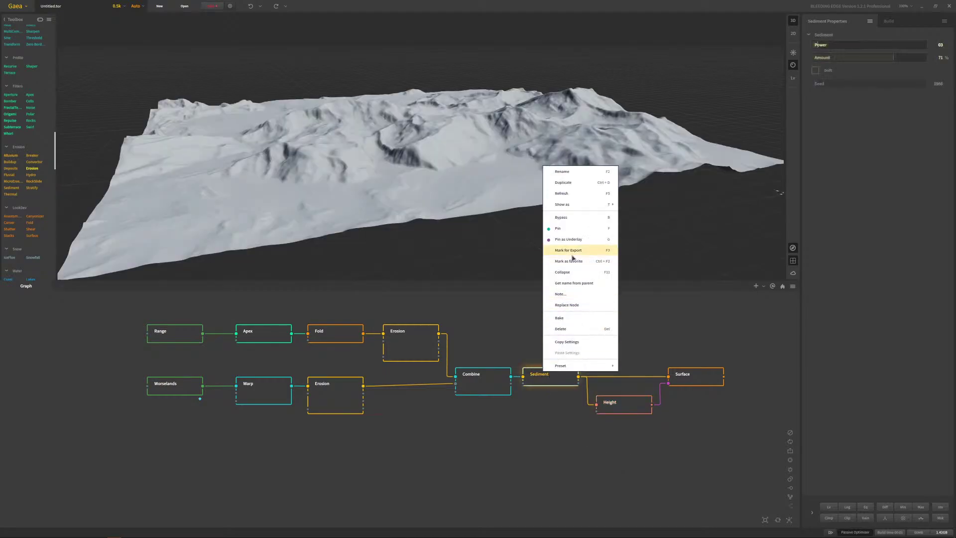
click(587, 240)
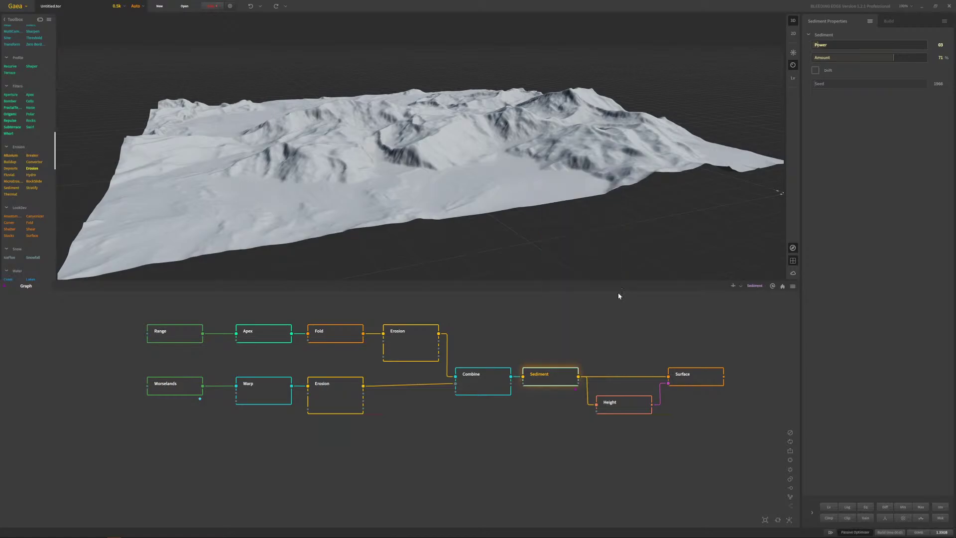
click(624, 409)
drag(465, 209, 465, 183)
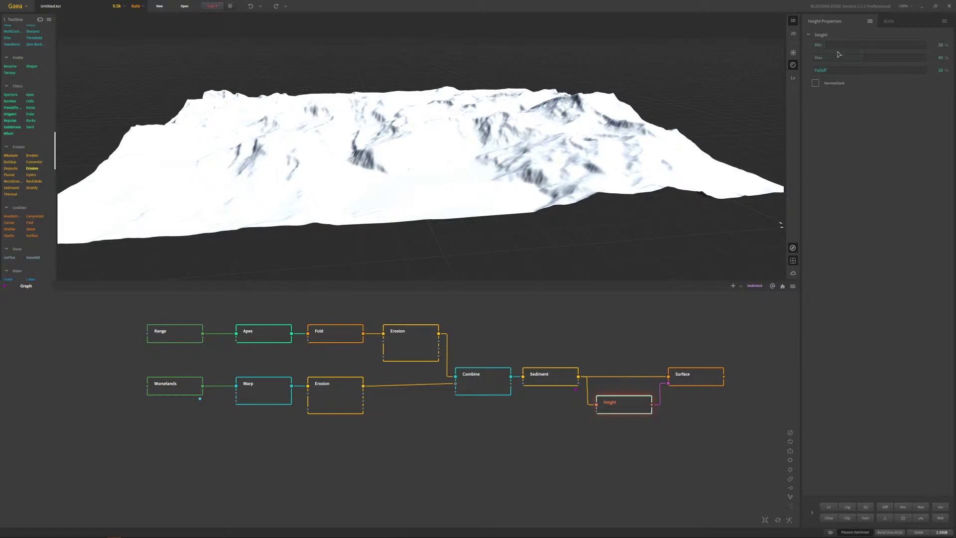
- Set the Height node's Min to 25% to restrict the mask to the mountain peaks
drag(825, 44, 739, 51)
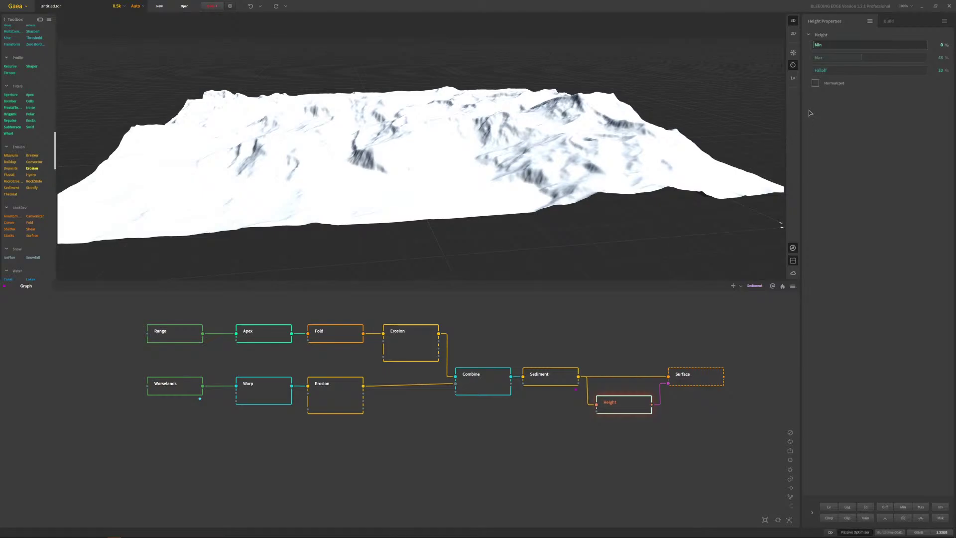
drag(828, 45, 842, 52)
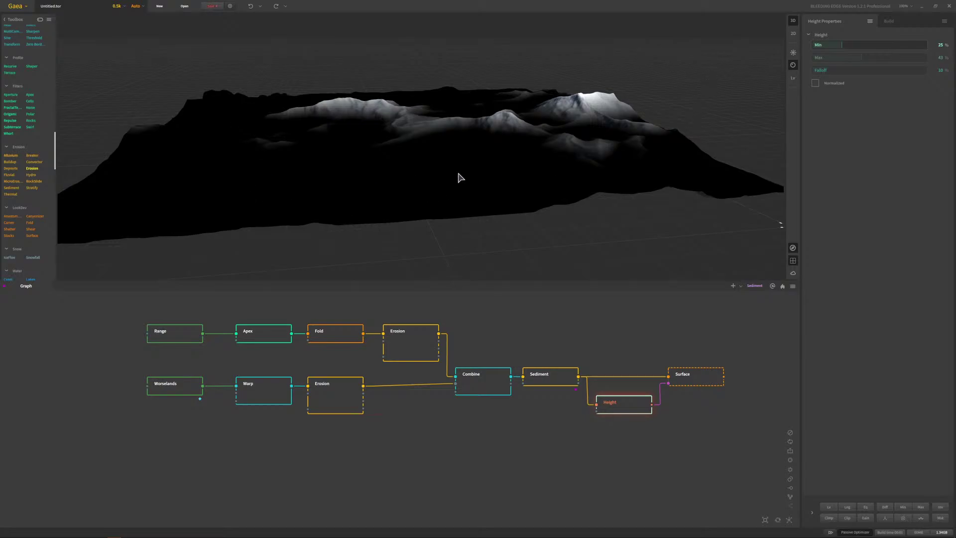
- Set the Height node's Min to 0% and Max to 1% to move the mask onto the lowest ground
drag(516, 175, 504, 160)
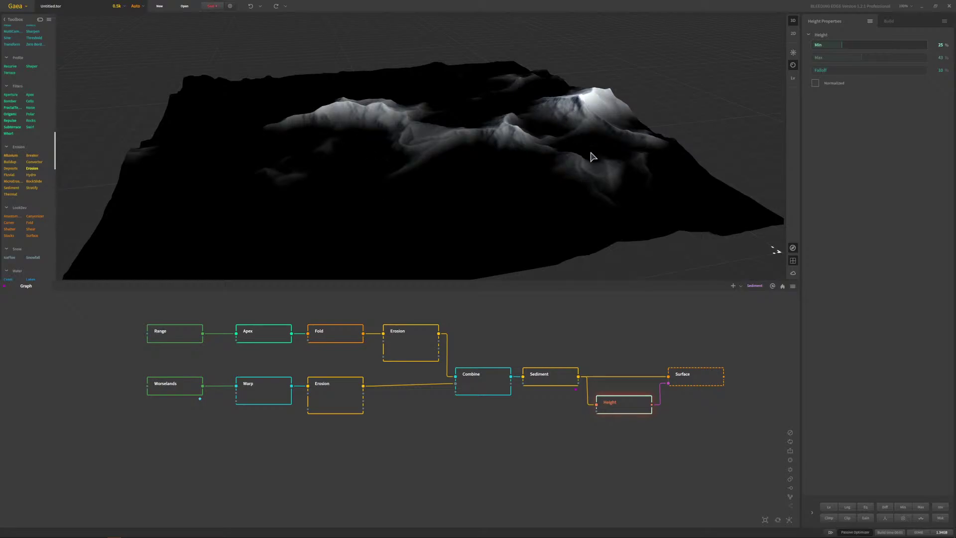
drag(747, 44, 742, 44)
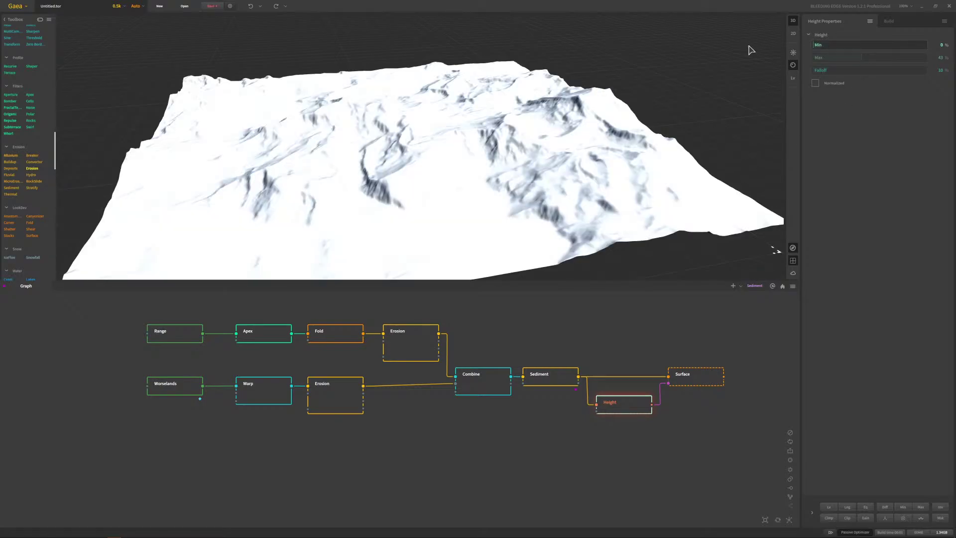
click(824, 58)
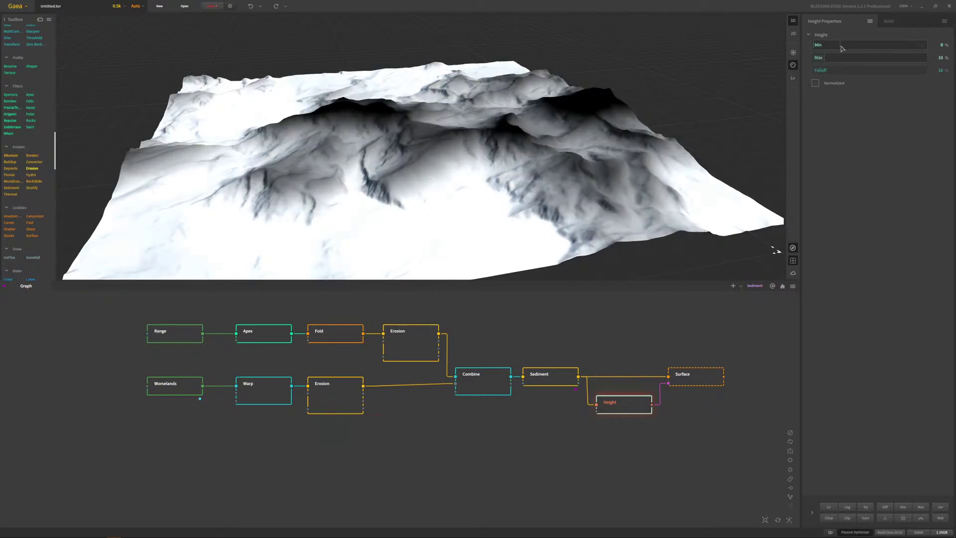
drag(824, 58, 814, 59)
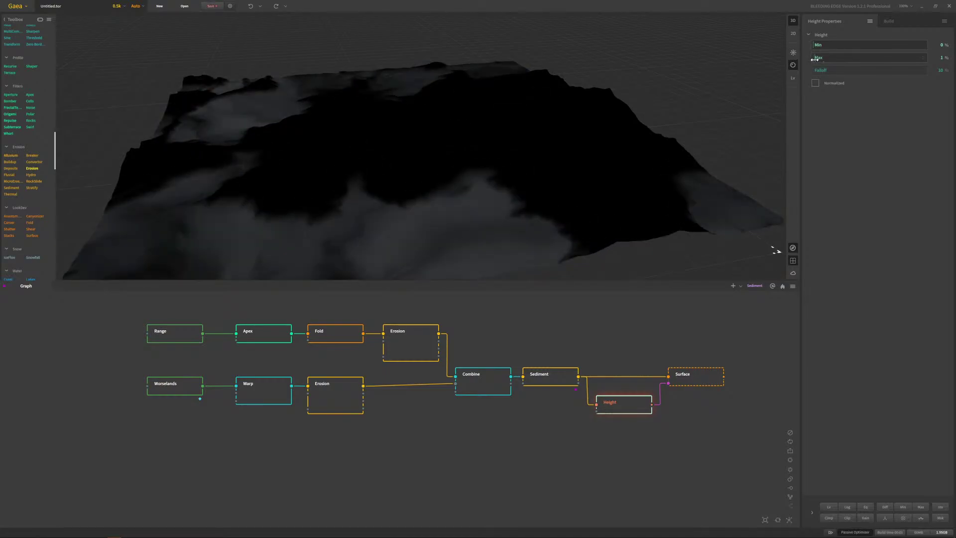
mouse_move(523, 167)
mouse_down()
mouse_move(518, 188)
mouse_move(518, 167)
mouse_up()
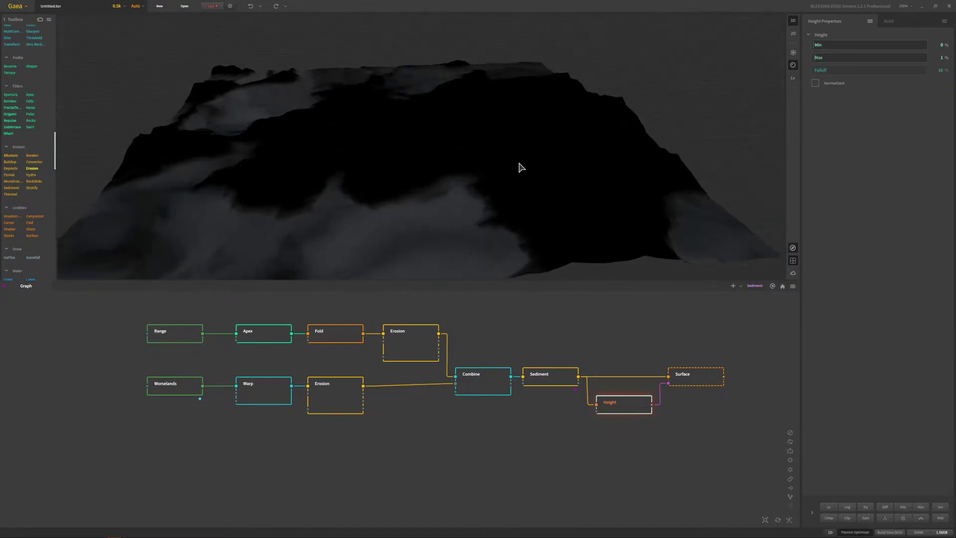
- Enable Normalized on the Height node and set its Max to 45%
click(816, 83)
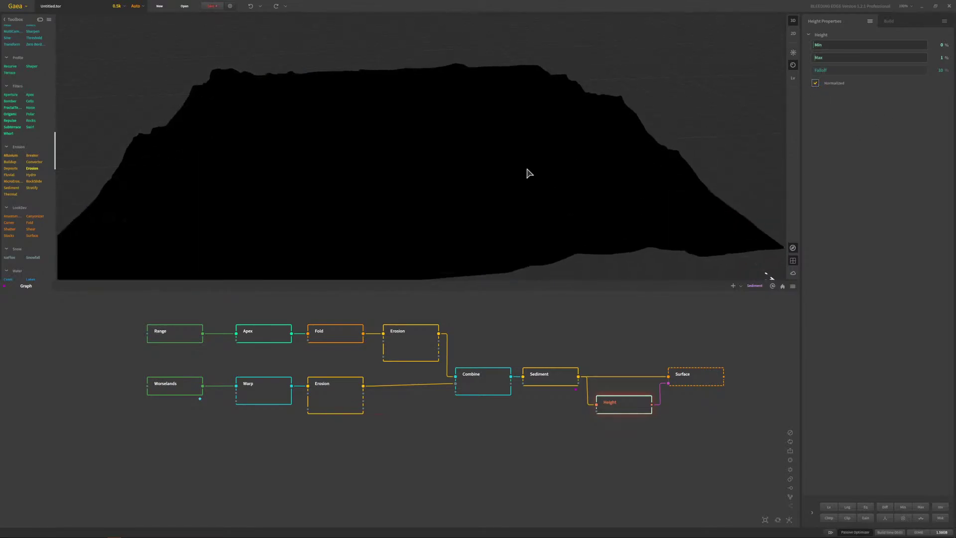
click(815, 83)
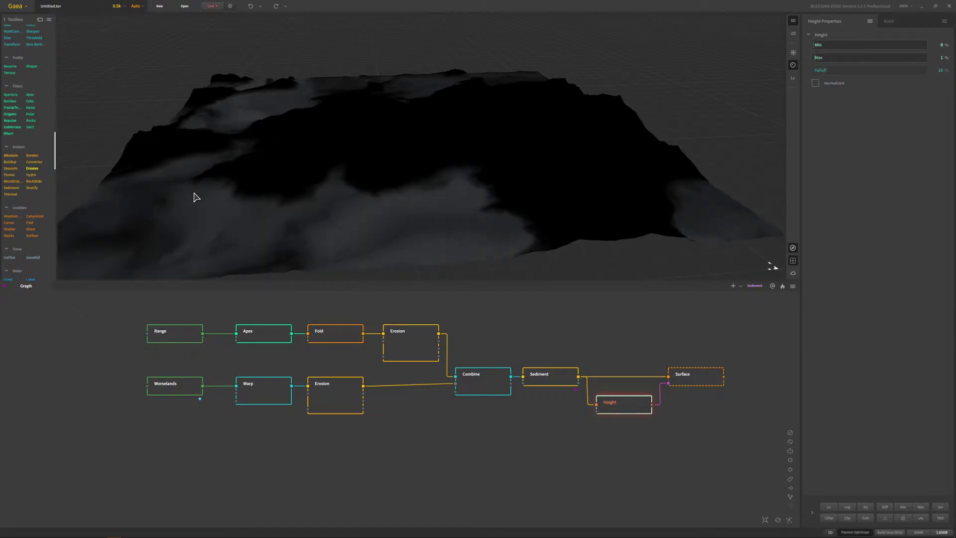
click(815, 84)
drag(817, 59, 864, 52)
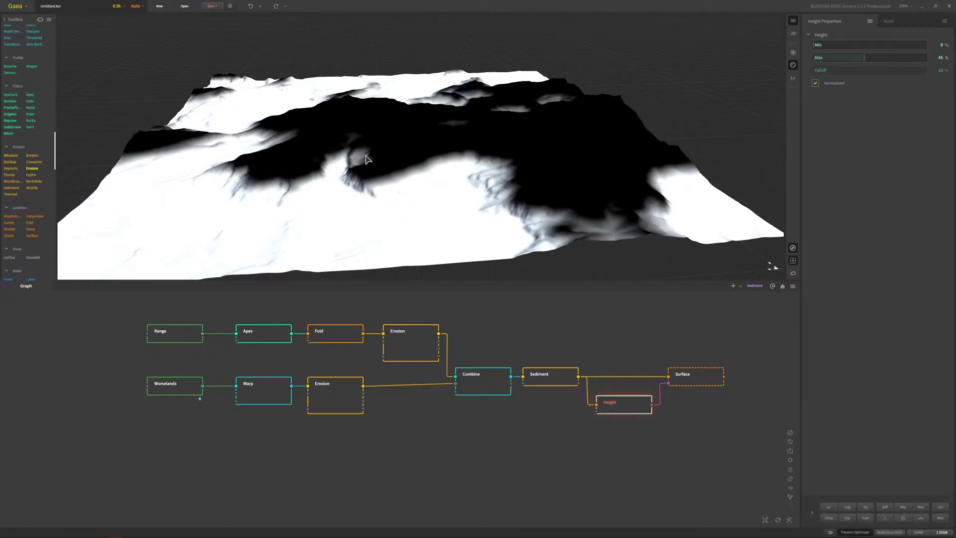
- Try a hard-edged height mask with Falloff at 0% and Max at 41%
drag(515, 145, 504, 173)
drag(488, 117, 498, 111)
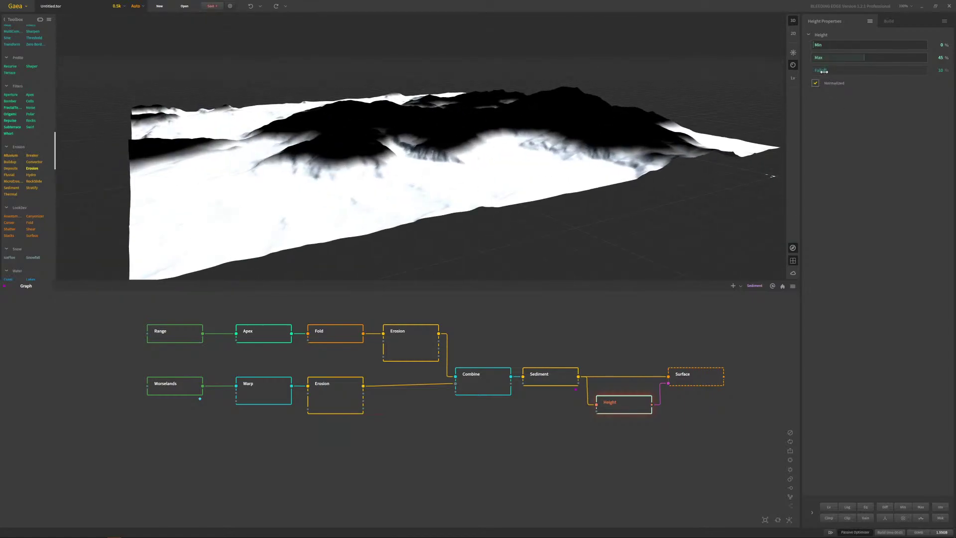
drag(824, 71, 816, 71)
drag(461, 167, 418, 165)
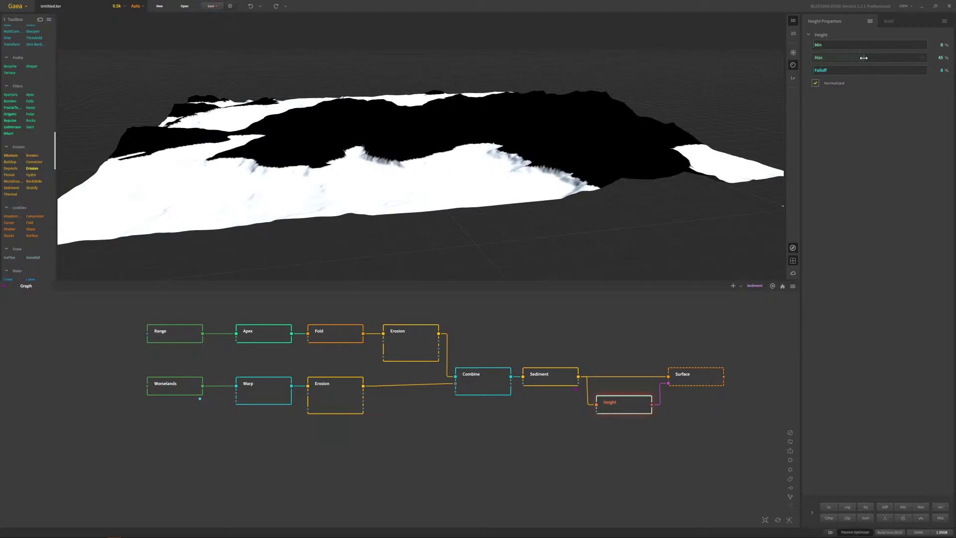
drag(863, 57, 859, 59)
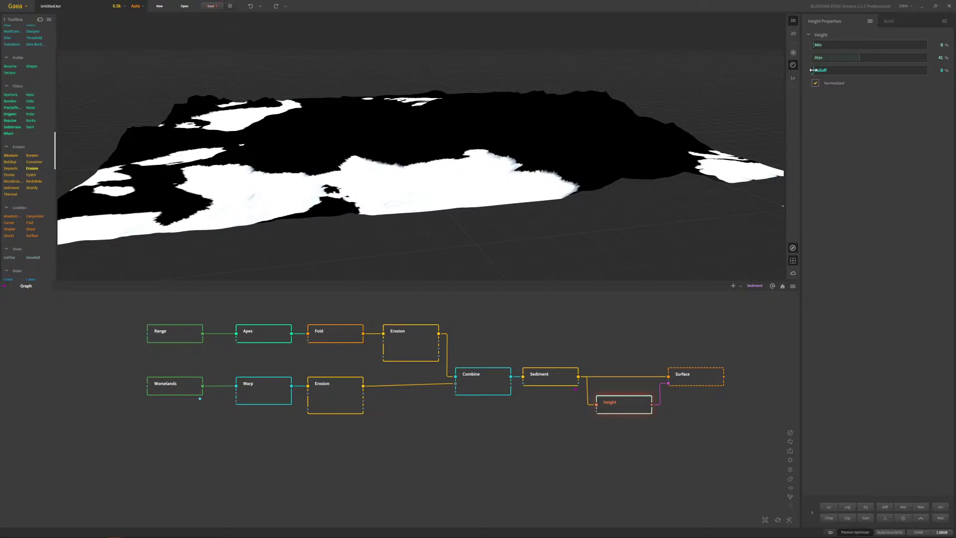
- Soften the height mask with a Falloff of 4% and fine-tune its Max to 42%
drag(813, 69, 817, 69)
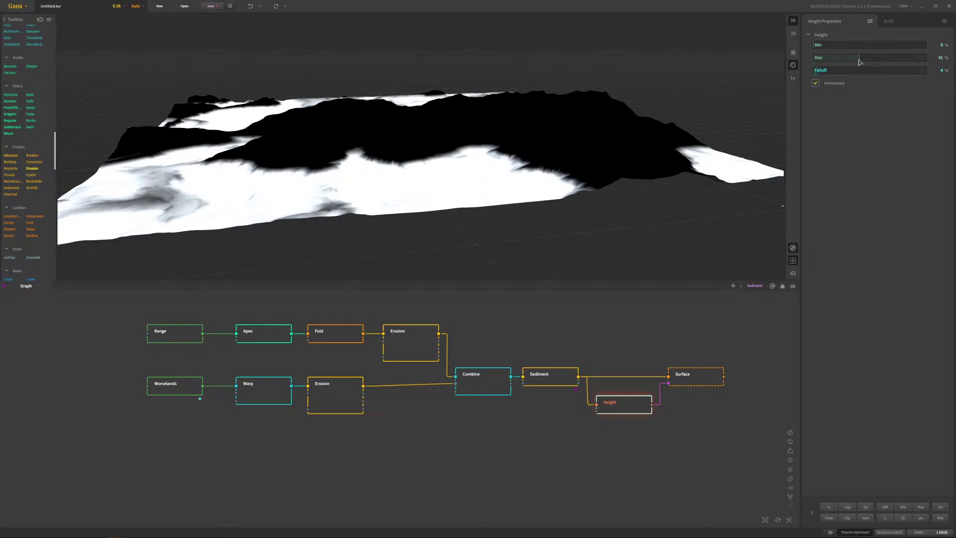
drag(859, 58, 856, 60)
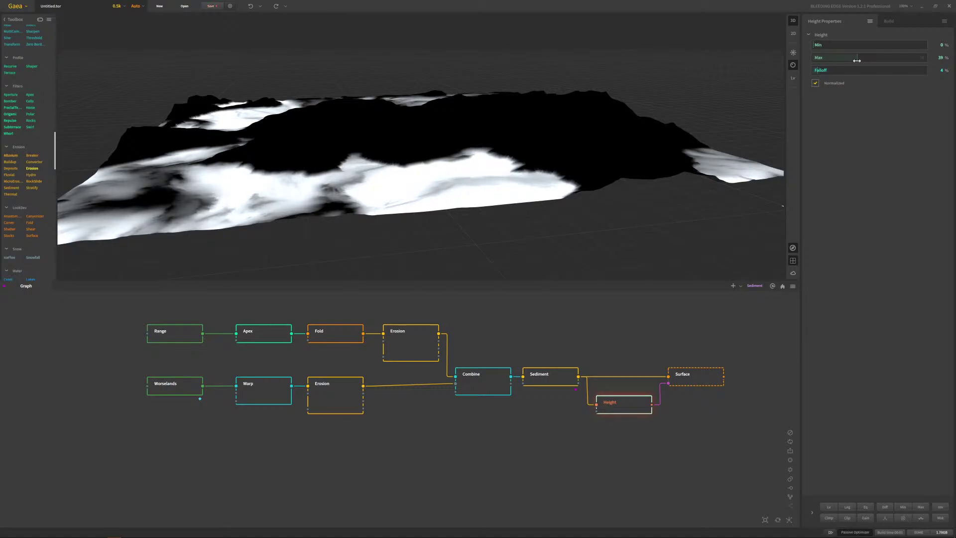
drag(857, 60, 858, 60)
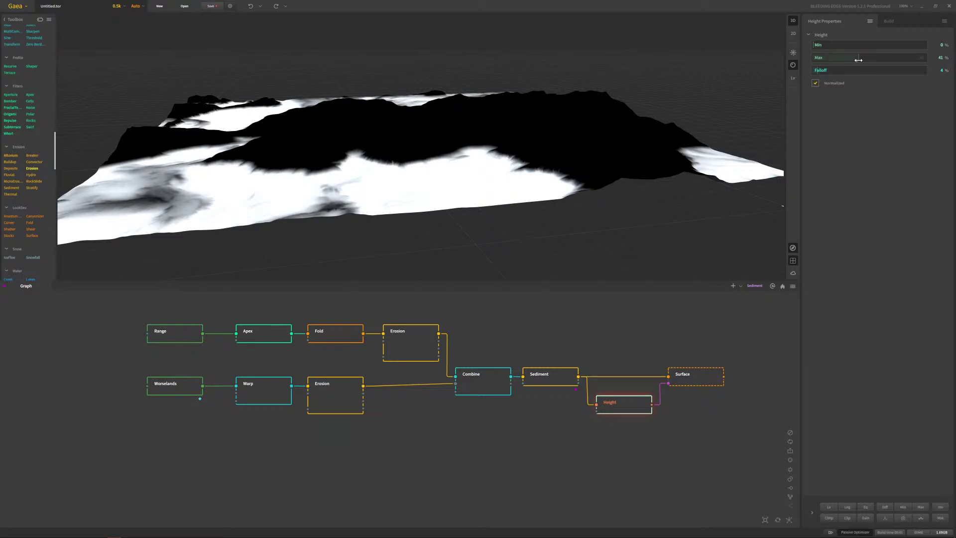
drag(858, 60, 857, 60)
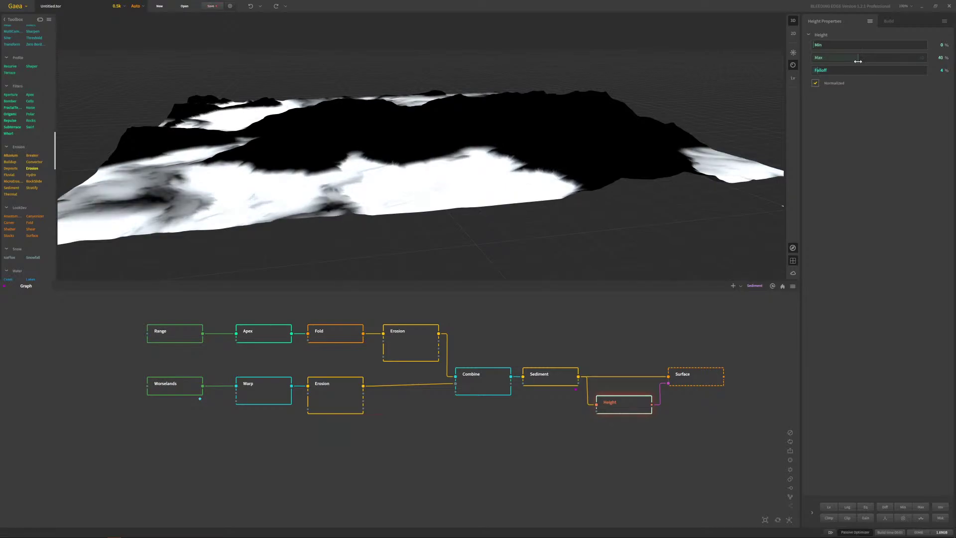
drag(857, 60, 859, 61)
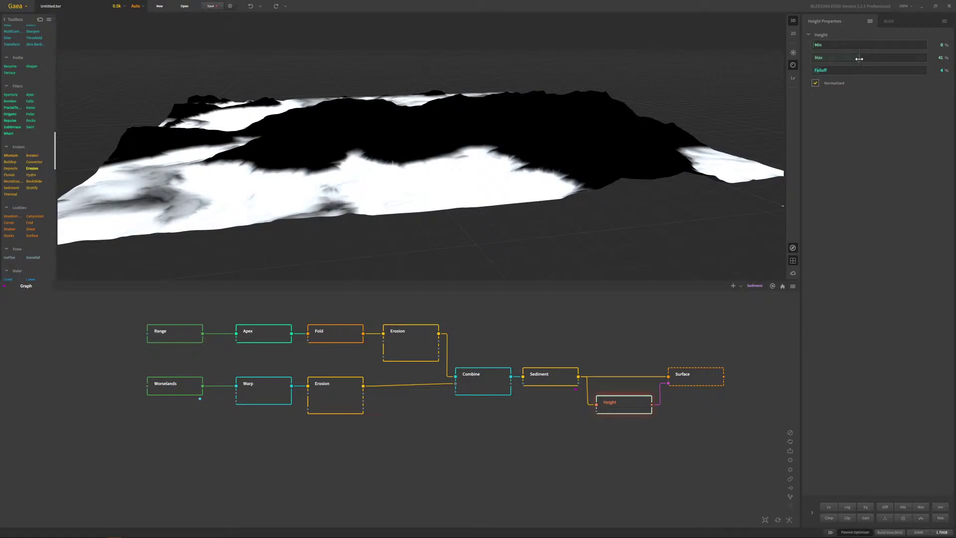
drag(859, 59, 860, 59)
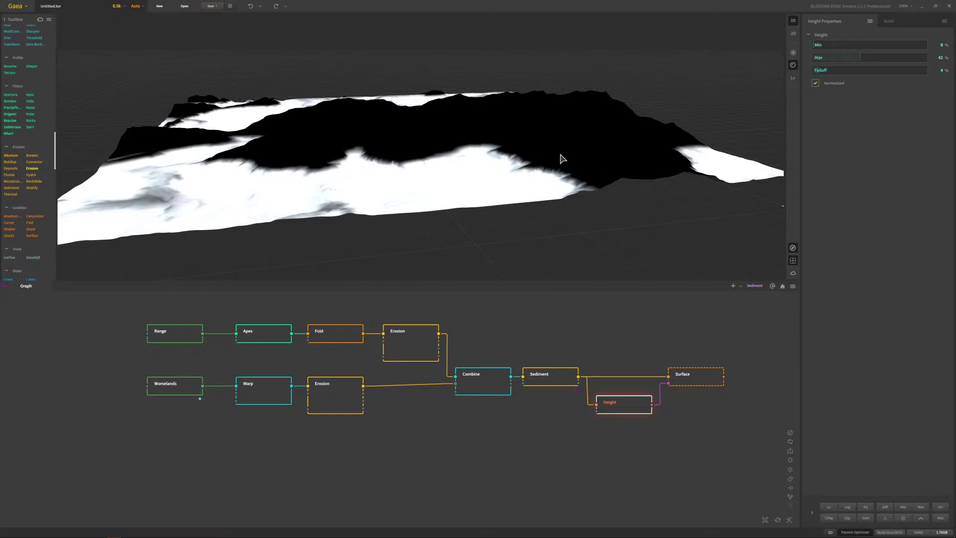
- Preview the Height mask over the whole terrain and compare the outputs of the Sediment and Surface nodes
drag(506, 160, 416, 162)
scroll(419, 156, down, 3)
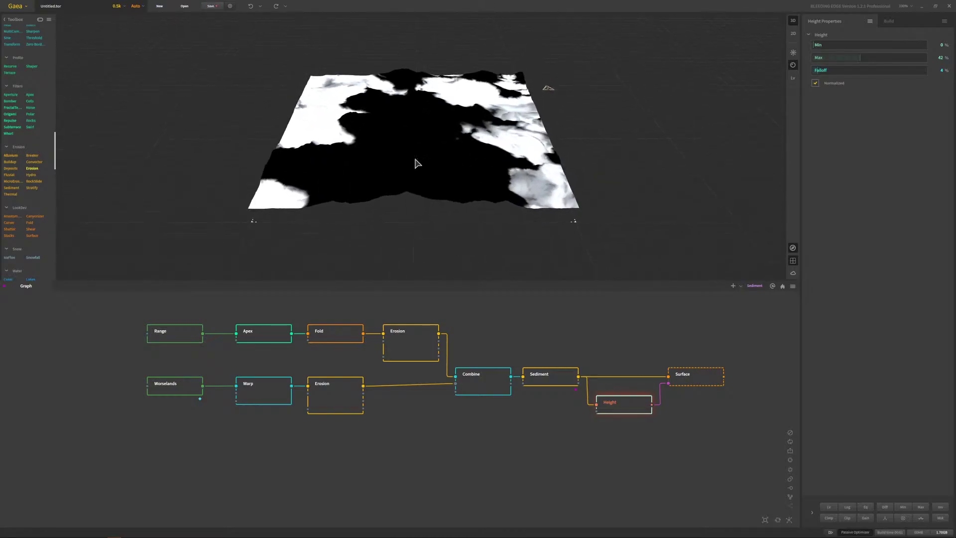
click(688, 379)
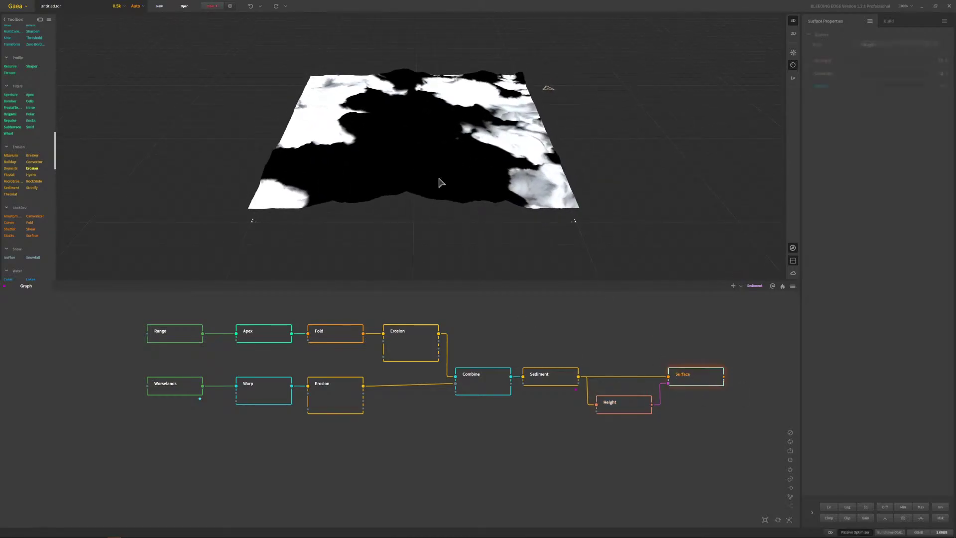
click(623, 410)
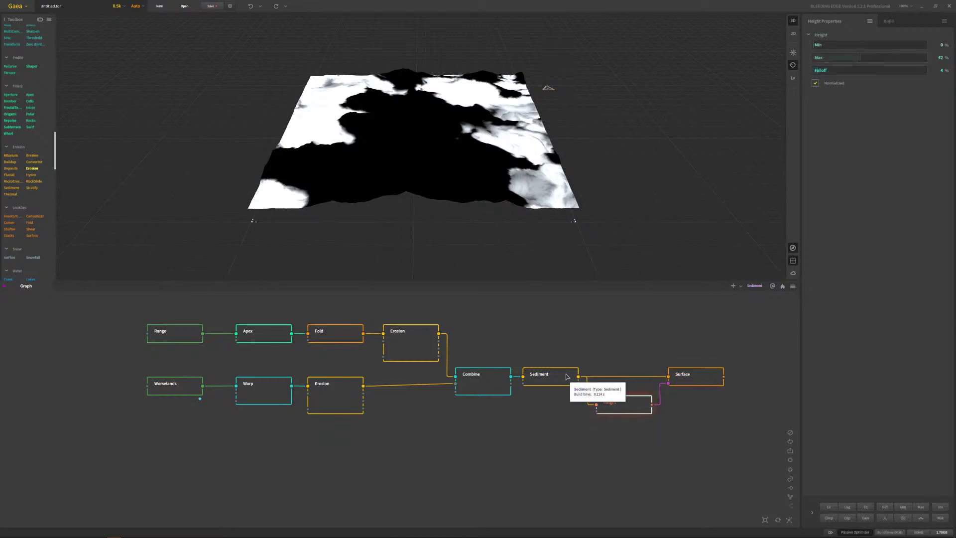
click(531, 384)
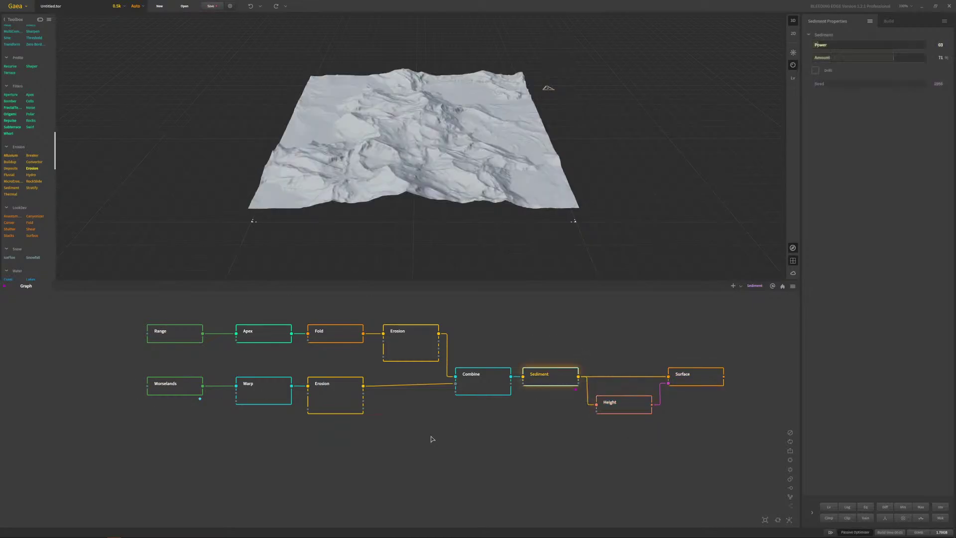
click(697, 378)
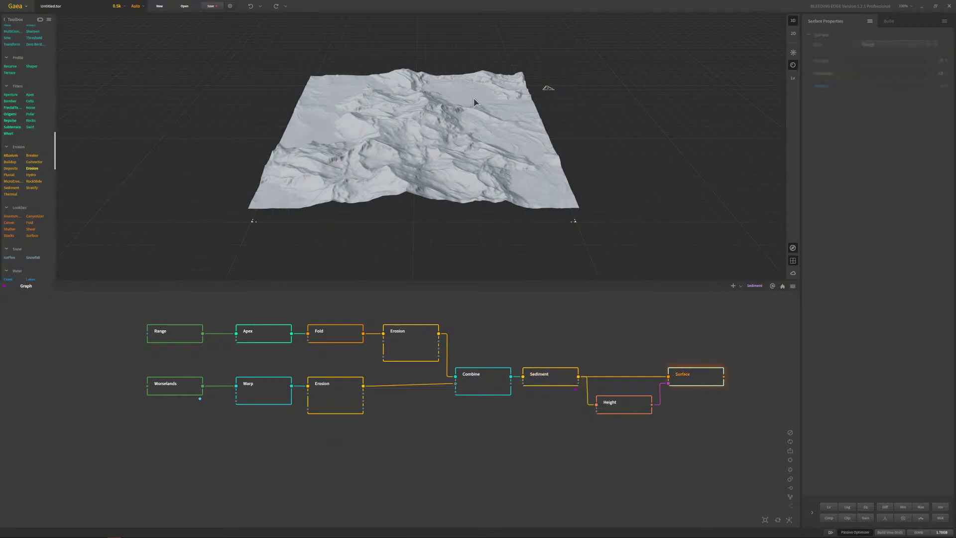
- Switch the Surface node between the Rocky and Rough styles to compare their detail on the flat ground
drag(393, 88, 479, 206)
scroll(433, 161, up, 5)
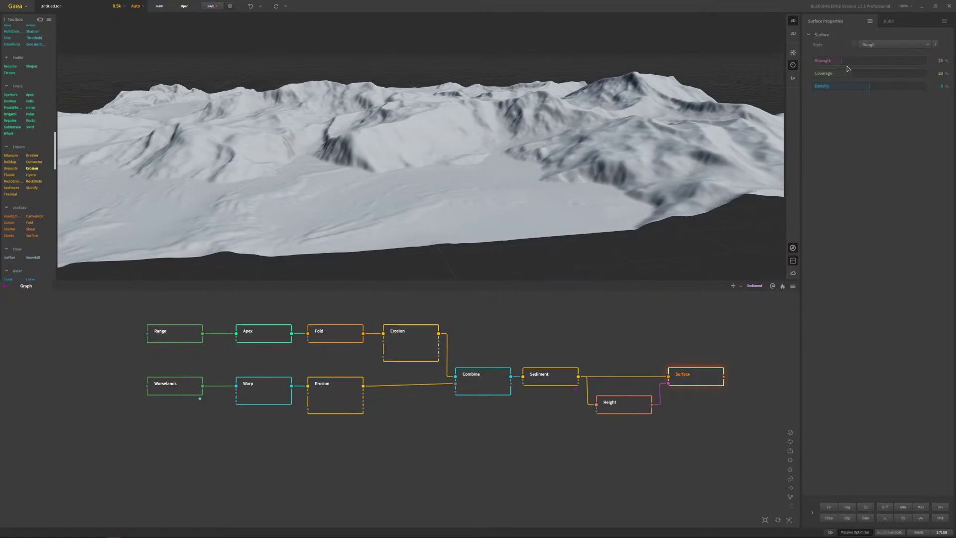
click(891, 44)
click(878, 67)
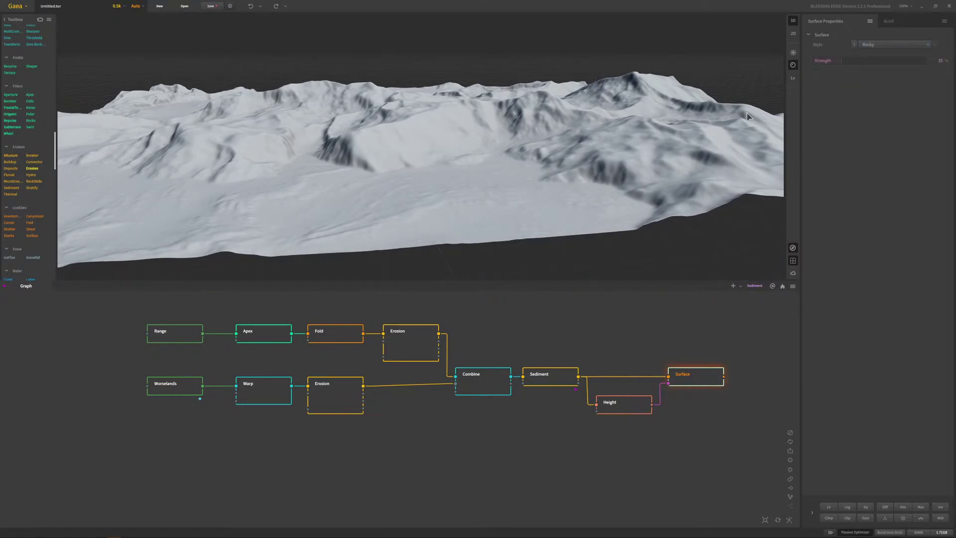
click(877, 45)
click(882, 56)
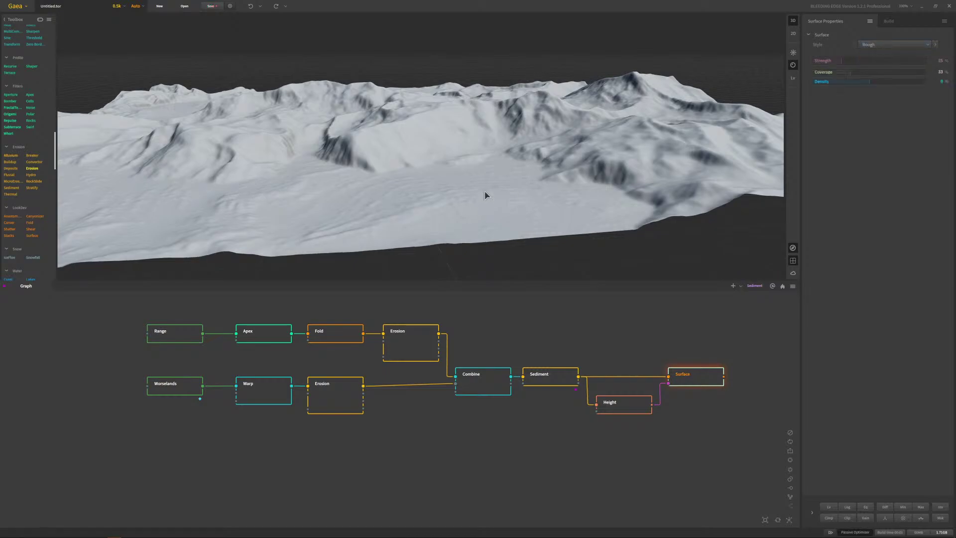
click(879, 45)
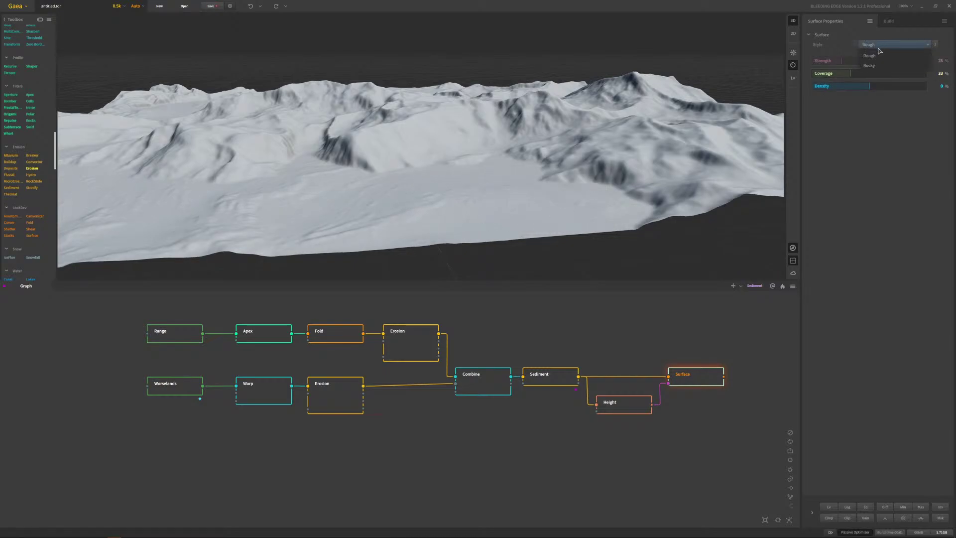
click(878, 66)
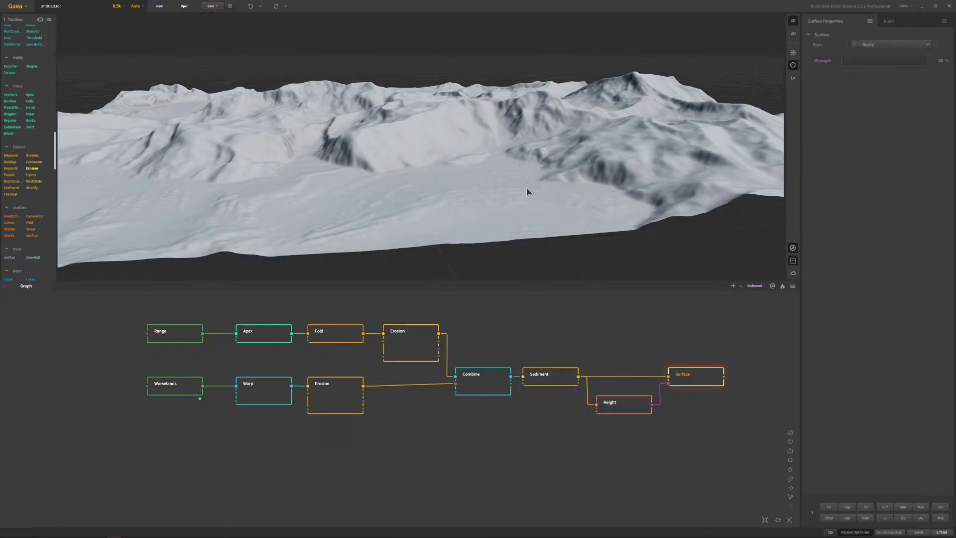
- Set the Surface node to Rough style with Strength 64%, Coverage 5% and Density -44%
mouse_move(840, 61)
mouse_down()
mouse_move(870, 58)
mouse_move(775, 58)
mouse_move(953, 71)
mouse_move(841, 58)
mouse_move(886, 58)
mouse_move(734, 57)
mouse_move(921, 59)
mouse_move(836, 67)
mouse_move(859, 64)
mouse_up()
click(879, 44)
click(880, 57)
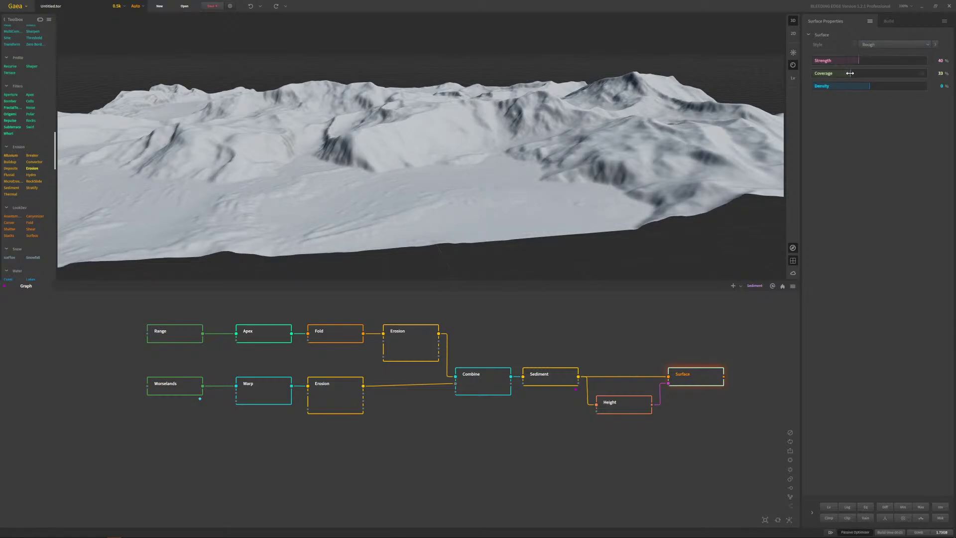
drag(850, 73, 818, 74)
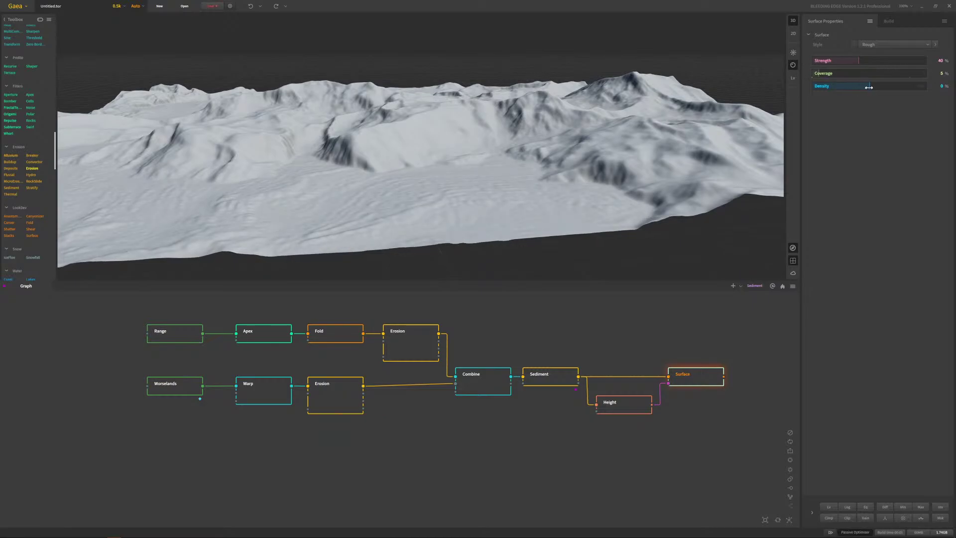
drag(876, 87, 885, 61)
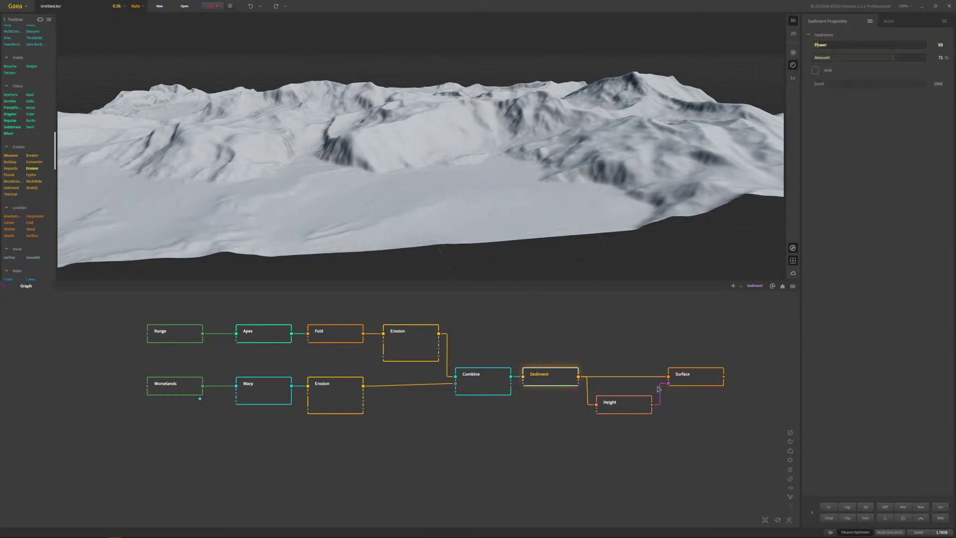
- Raise the preview resolution to 1k to inspect the masked surface detail on the whole terrain
scroll(482, 178, up, 3)
drag(482, 177, 334, 247)
scroll(480, 151, down, 3)
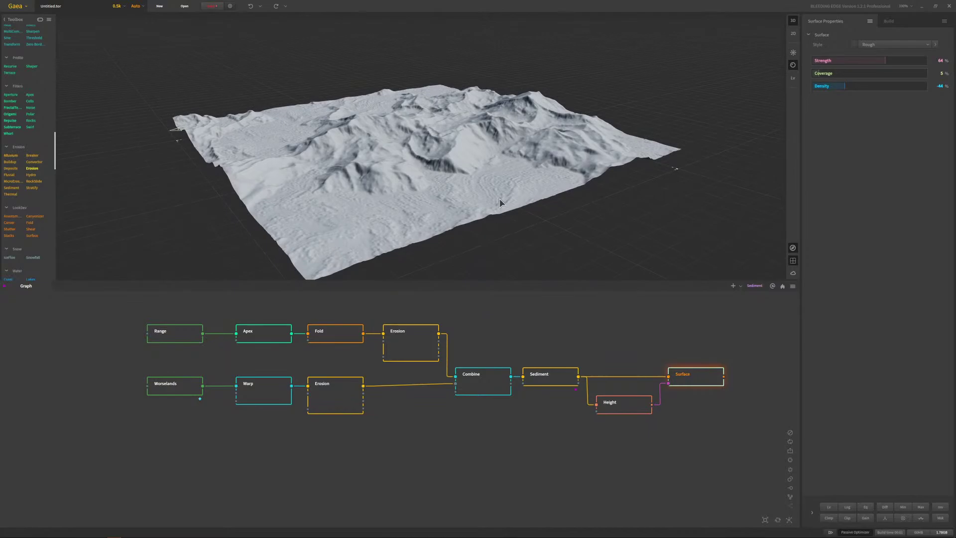
click(120, 6)
click(119, 28)
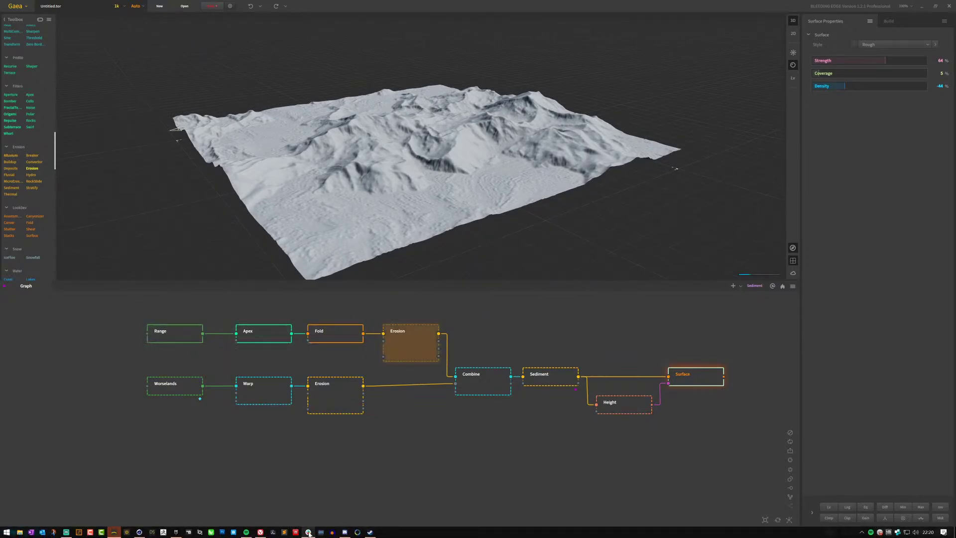
- Switch to the browser, pause the YouTube live stream, and return to Gaea
click(309, 532)
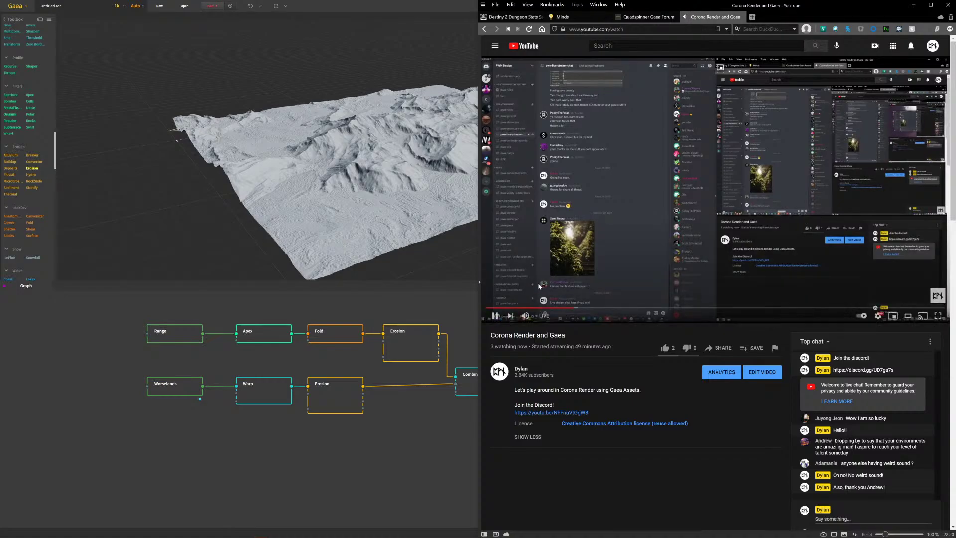
click(496, 317)
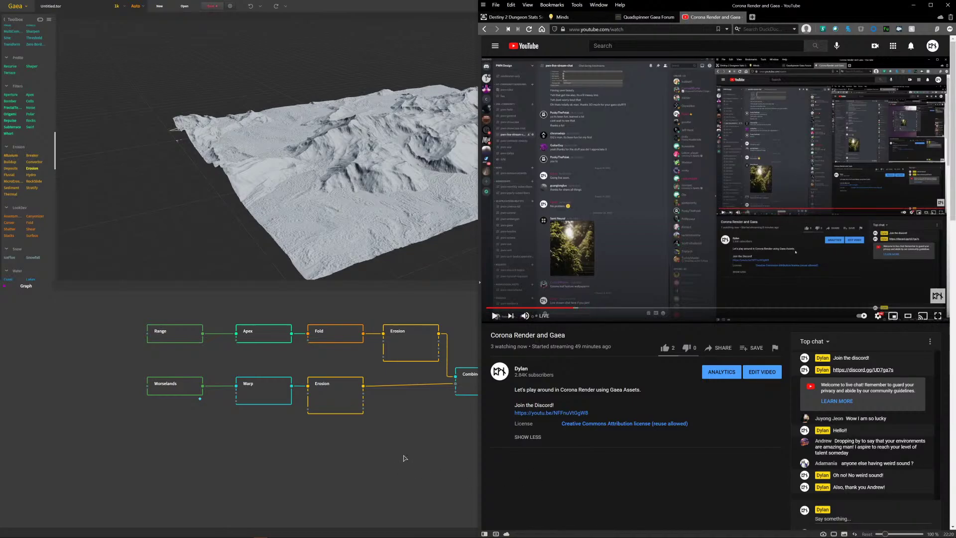
click(405, 458)
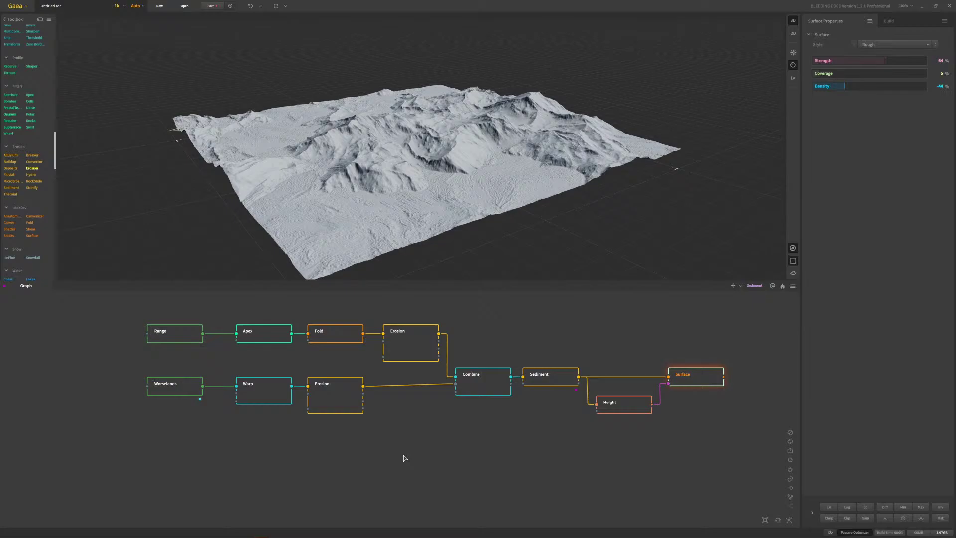
- Set the Surface node's Strength to 24% and compare its output with the Sediment node's
click(561, 381)
click(699, 381)
drag(886, 60, 841, 62)
drag(582, 92, 528, 130)
click(547, 381)
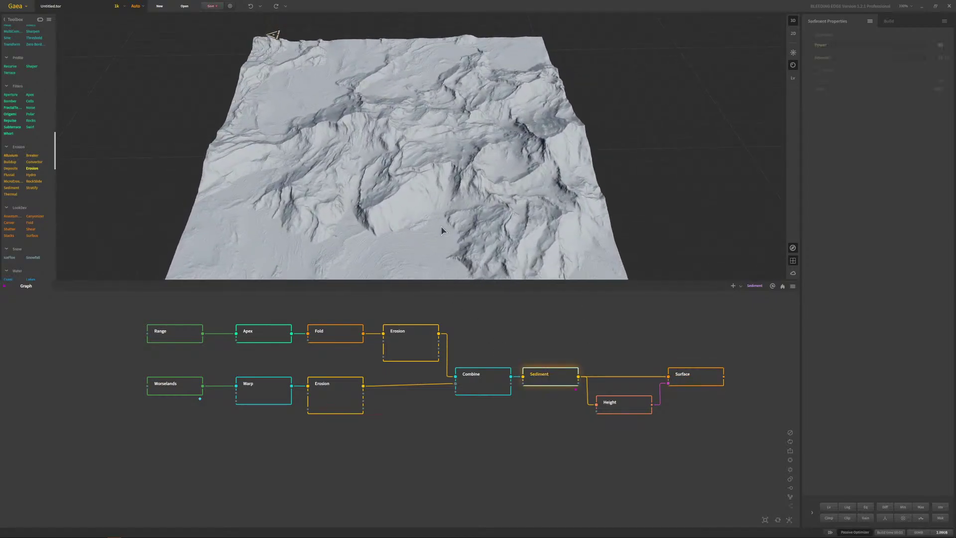
drag(444, 222, 375, 195)
click(697, 380)
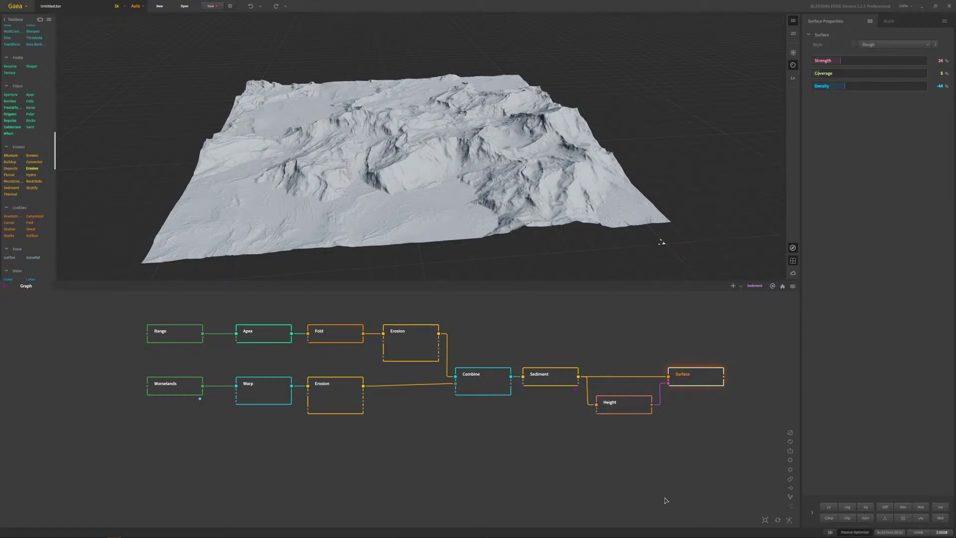
- Add a Slope node fed from the Sediment output and place it directly below the Height node
right_click(625, 488)
click(542, 480)
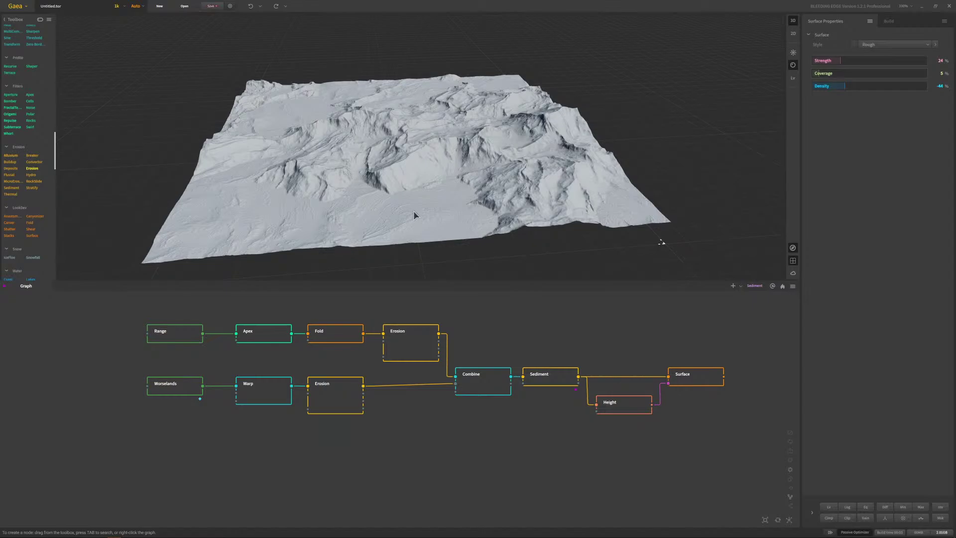
drag(413, 211, 514, 238)
scroll(514, 238, up, 5)
drag(204, 150, 440, 192)
right_click(606, 460)
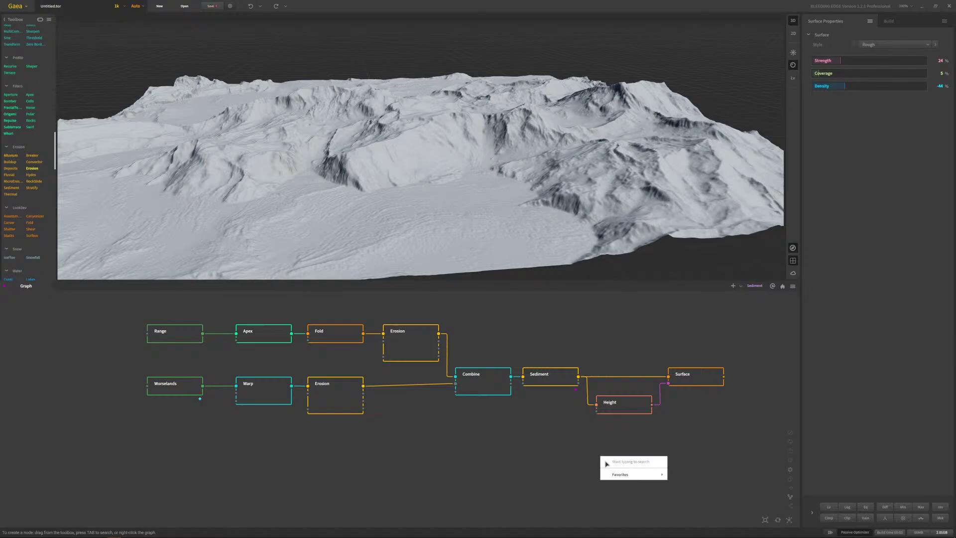
text(slope)
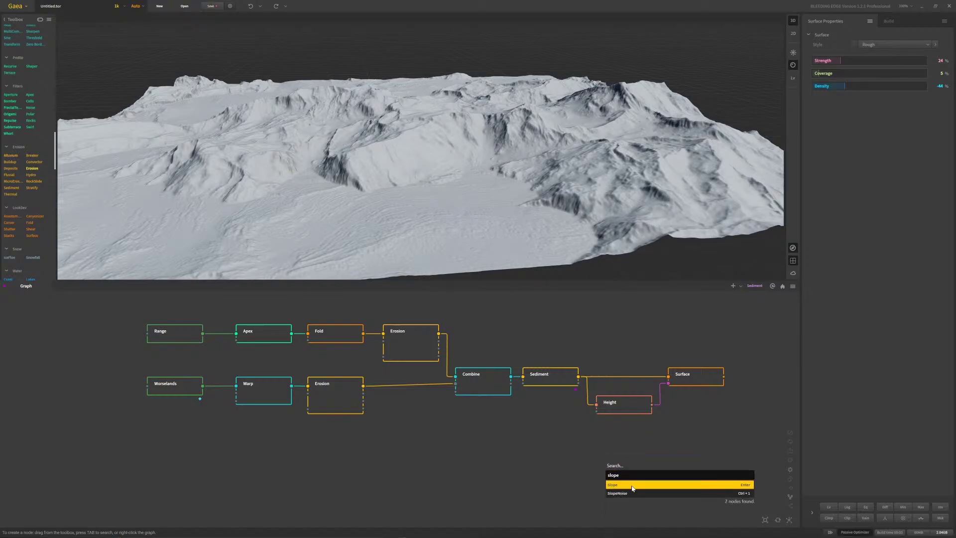
click(625, 484)
drag(606, 473, 578, 376)
drag(649, 479, 643, 436)
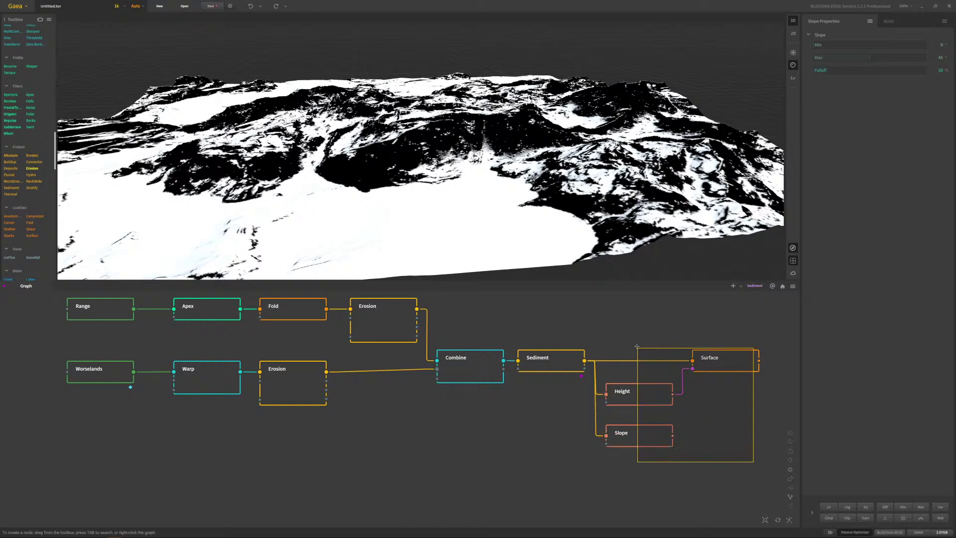
drag(713, 363, 714, 362)
click(648, 478)
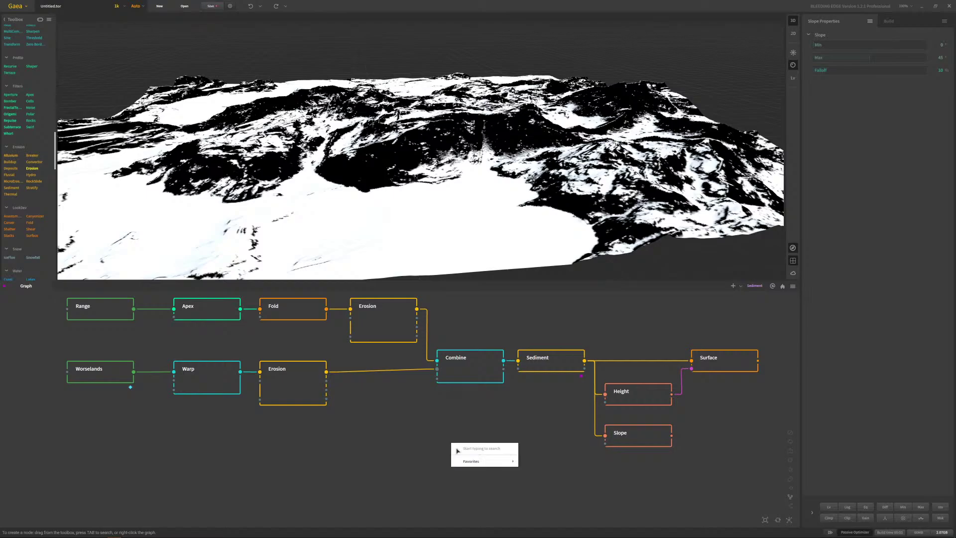
- Add a second Height node fed from the Sediment output and set its Min to 23%
key(Tab)
text(height)
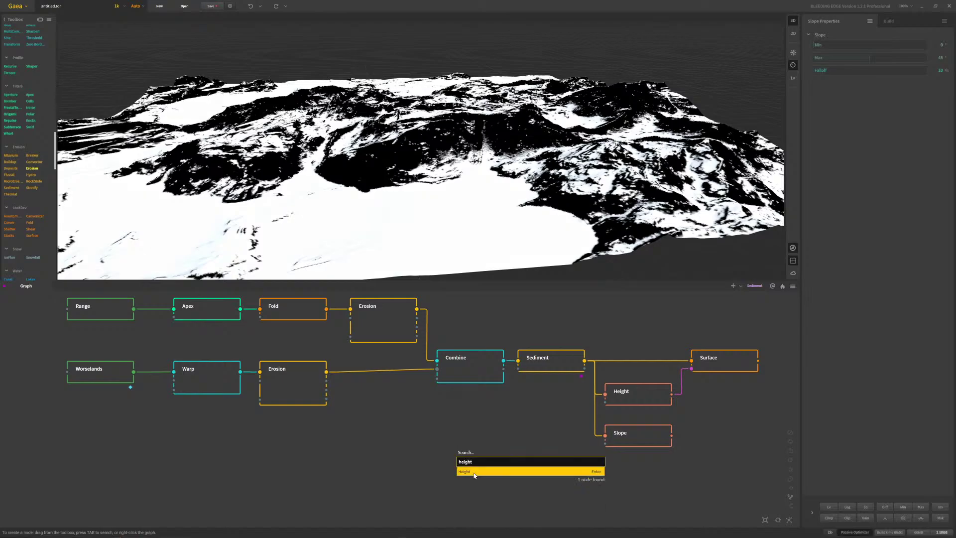
click(564, 471)
drag(456, 460, 584, 360)
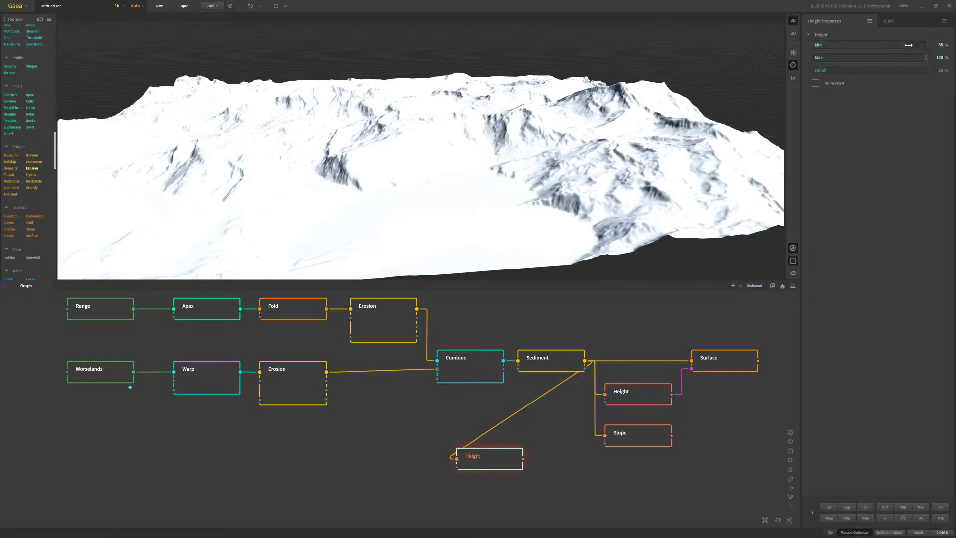
drag(893, 44, 830, 46)
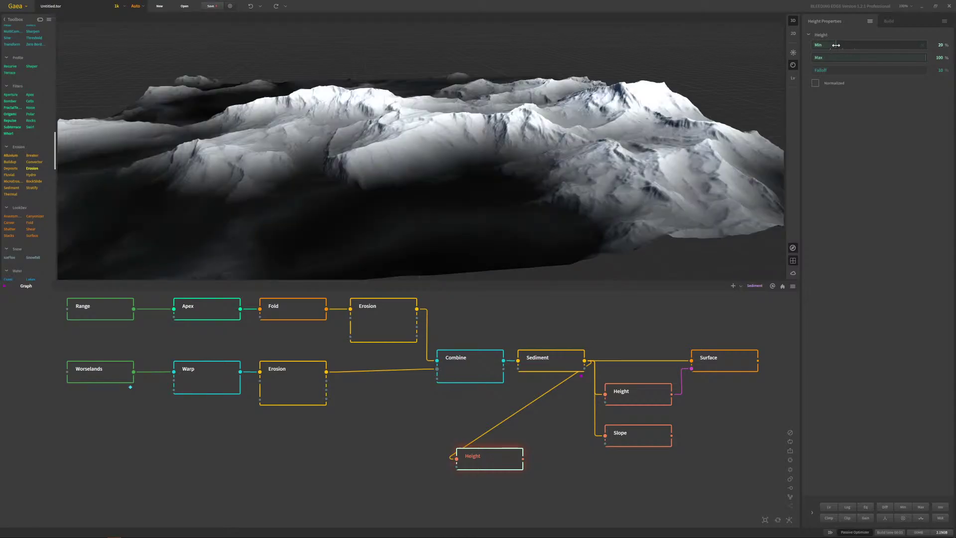
drag(836, 45, 840, 44)
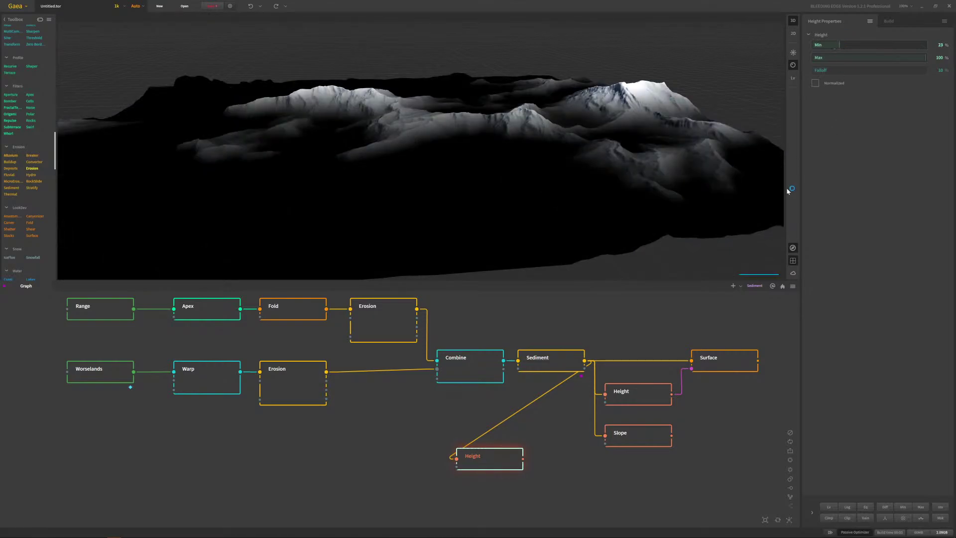
drag(388, 124, 437, 140)
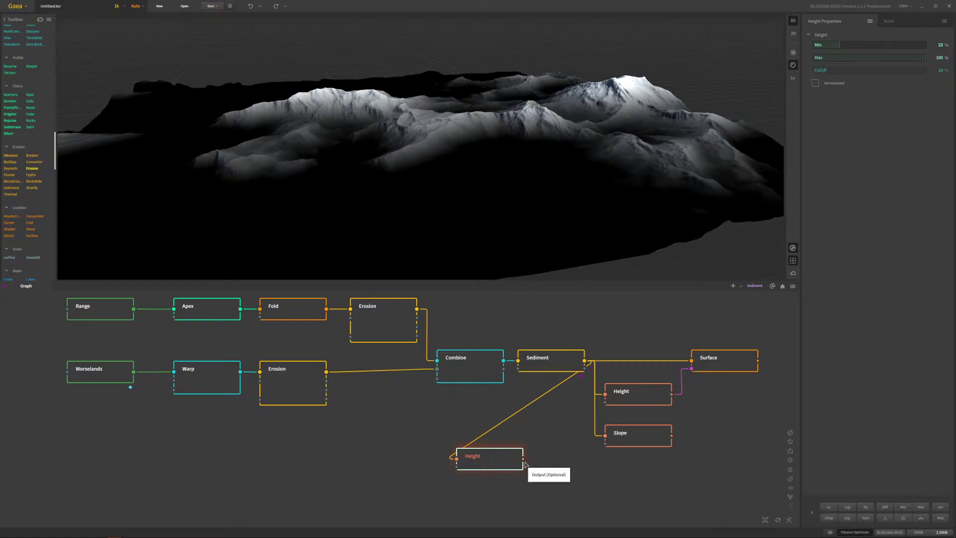
- Connect the second Height node's output to the Slope node's mask input and inspect the masked slopes on the mountains
drag(530, 459, 606, 454)
mouse_move(448, 130)
mouse_down()
mouse_move(482, 124)
mouse_move(460, 127)
mouse_up()
scroll(558, 139, down, 3)
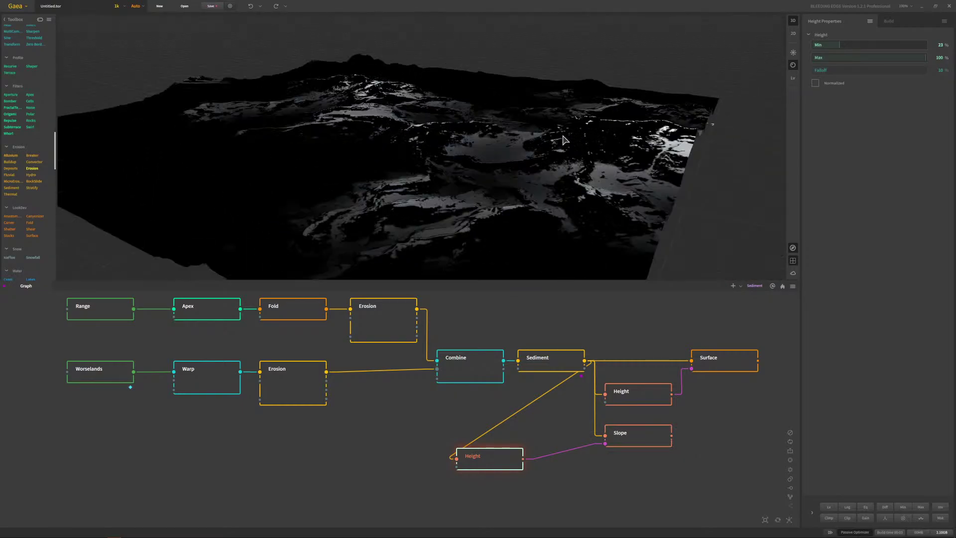
drag(556, 135, 517, 136)
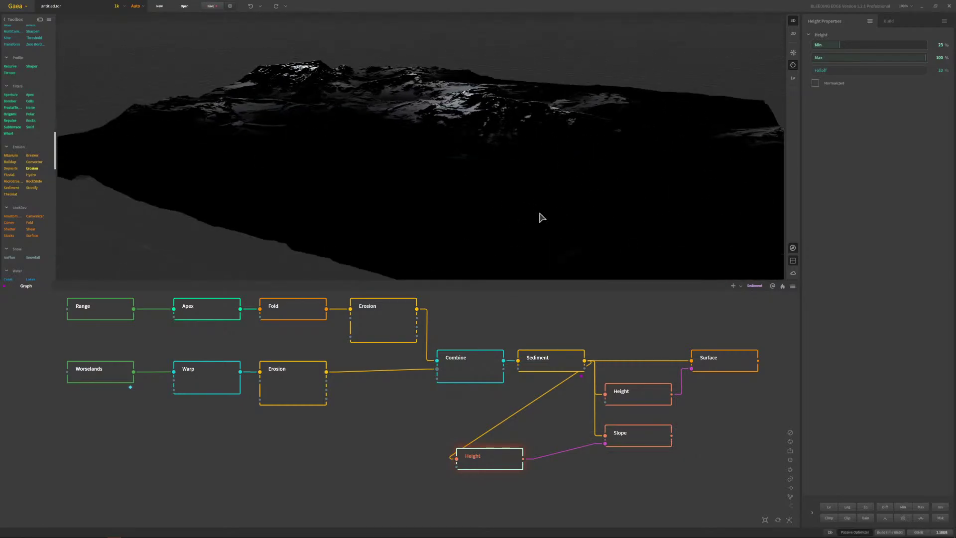
drag(556, 213, 523, 153)
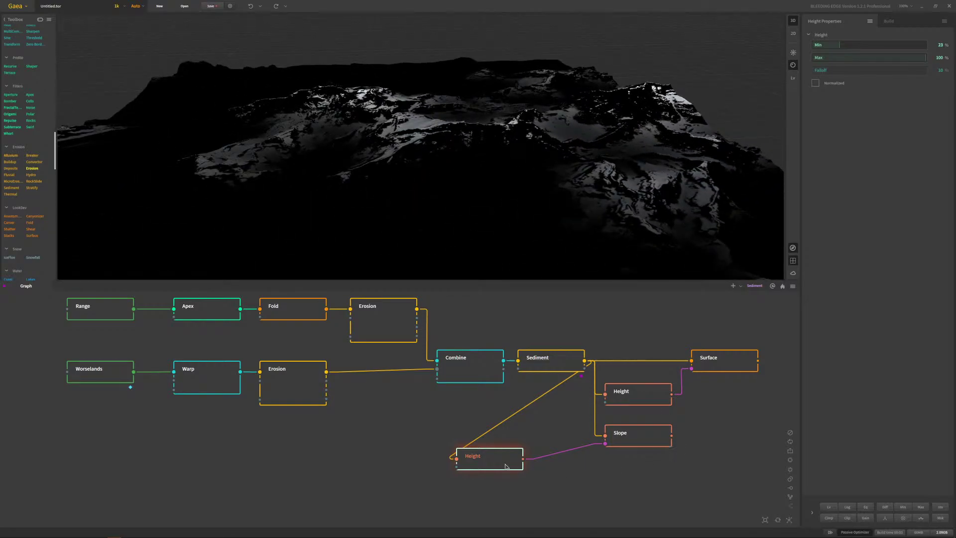
drag(489, 192, 307, 101)
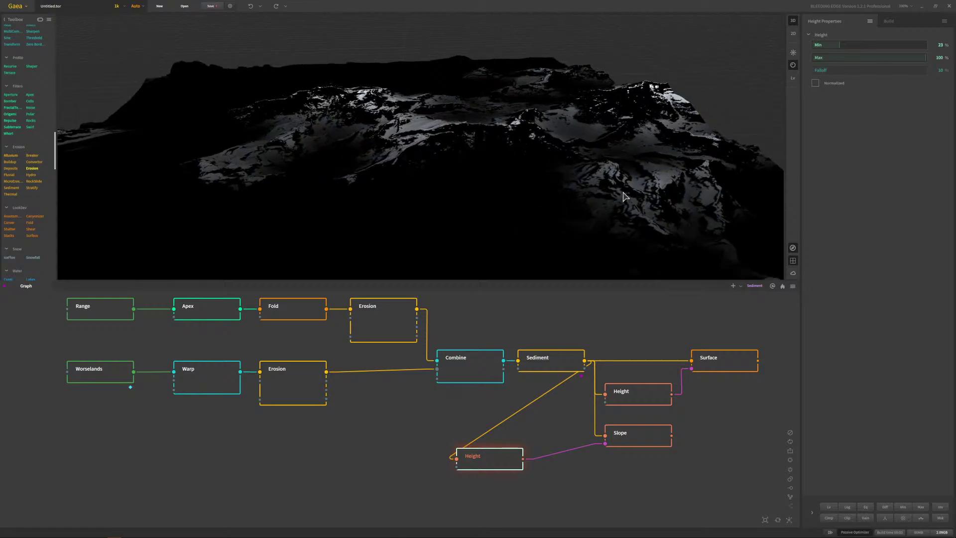
drag(624, 197, 411, 150)
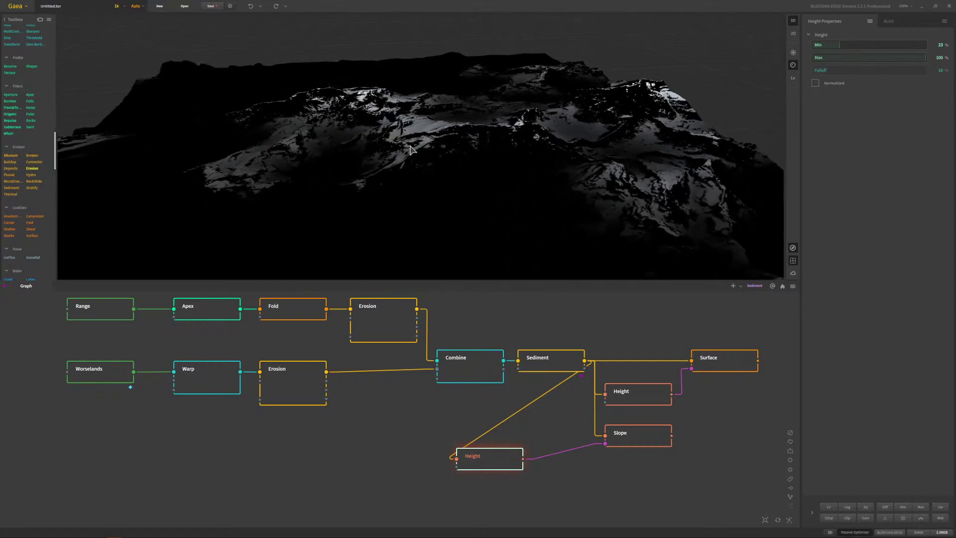
drag(506, 192, 601, 146)
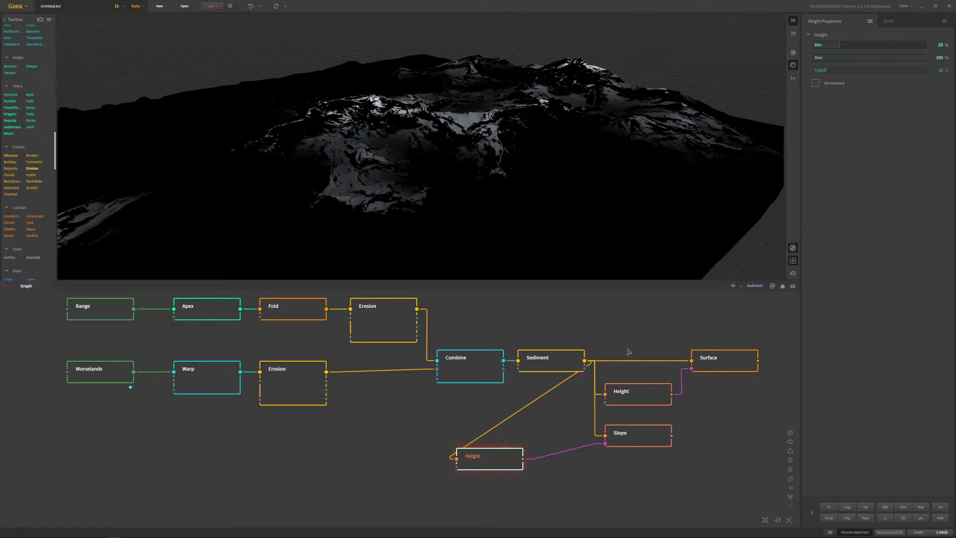
- Delete the second Height node that masks the Slope node
drag(449, 502, 551, 432)
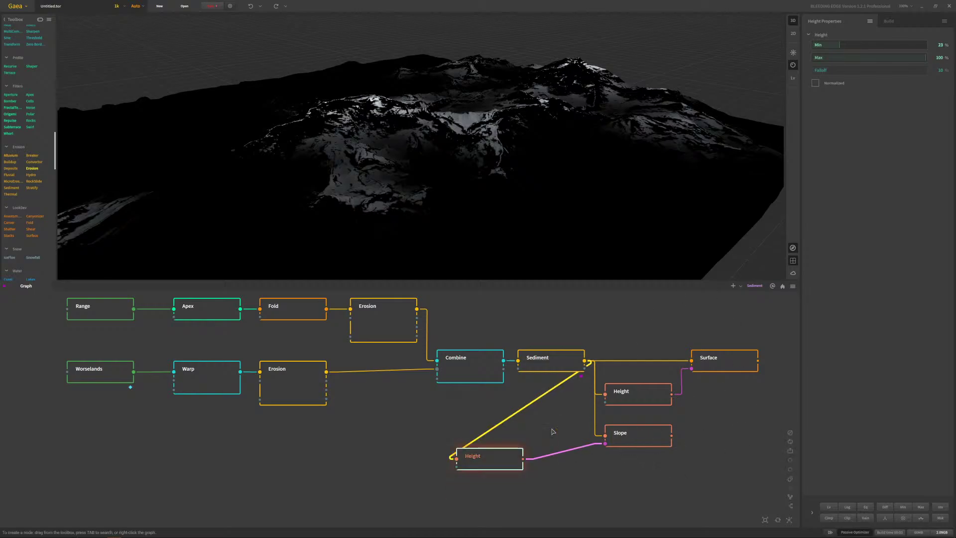
key(Delete)
- Set the Slope node's Min to 80°, Max to 90° and Falloff to 5%
click(626, 444)
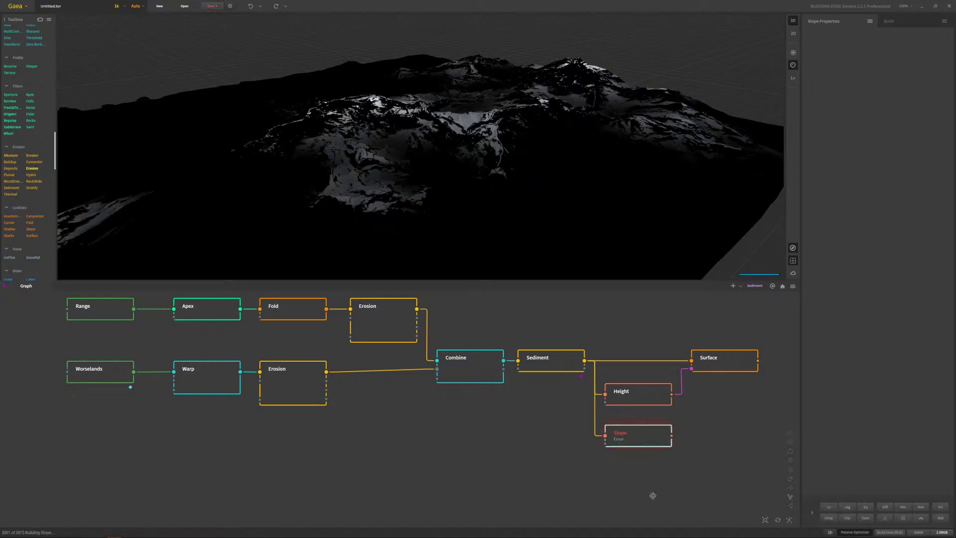
drag(517, 162, 364, 182)
drag(483, 163, 287, 185)
scroll(329, 181, down, 3)
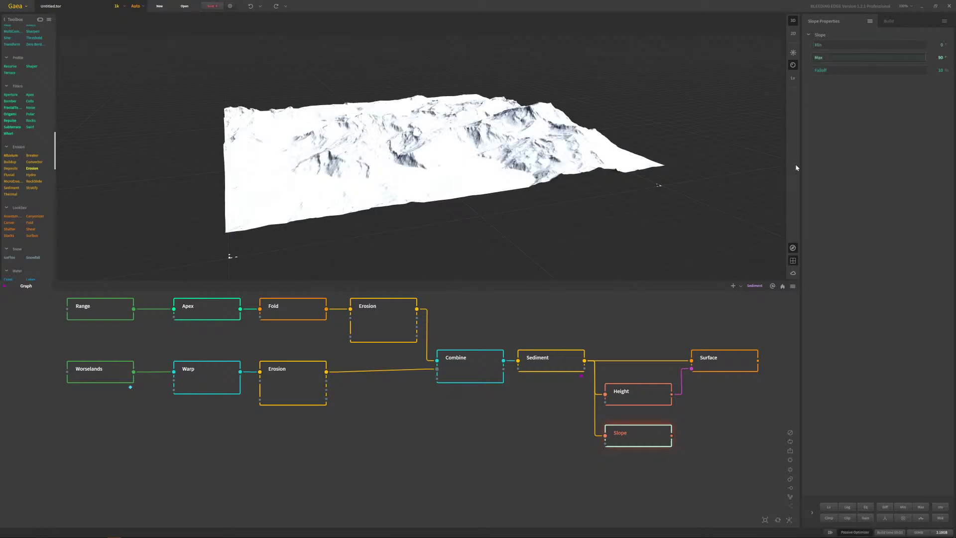
click(908, 45)
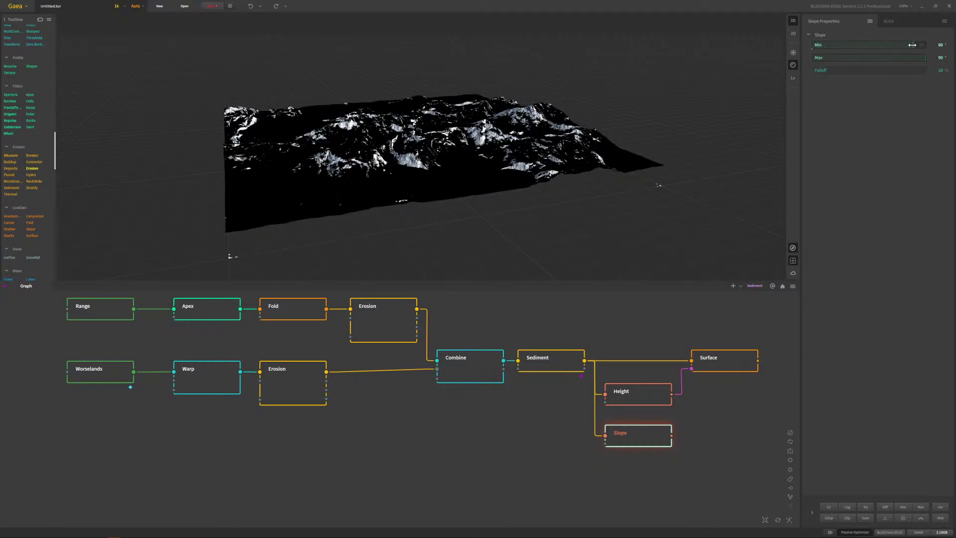
scroll(463, 158, up, 5)
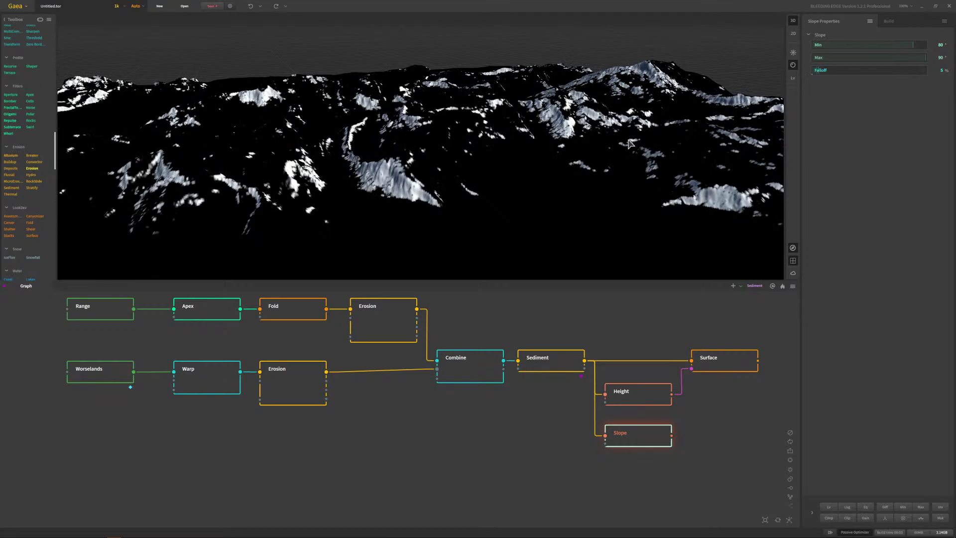
- Lower the Slope node's Min to 77° and check the selected cliff faces across the terrain
drag(629, 144, 488, 183)
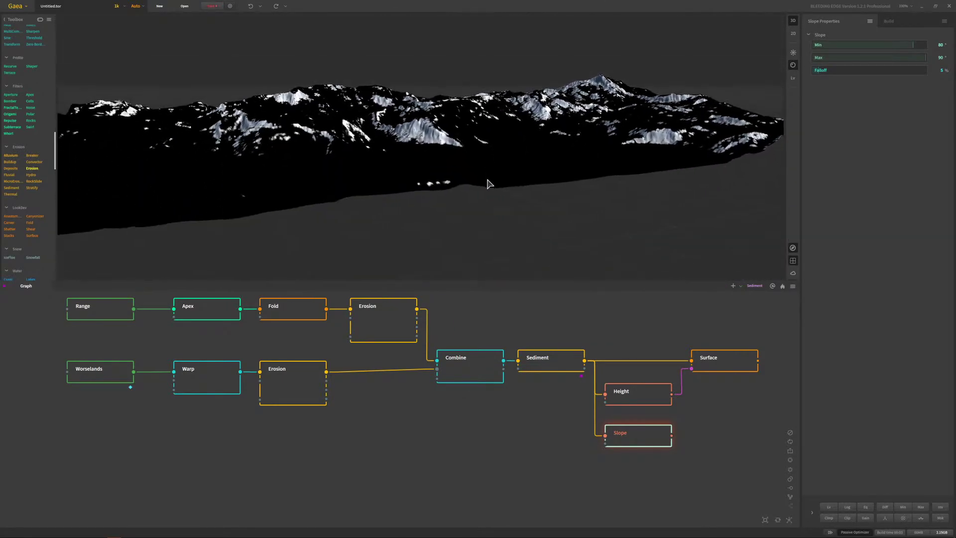
scroll(488, 184, up, 5)
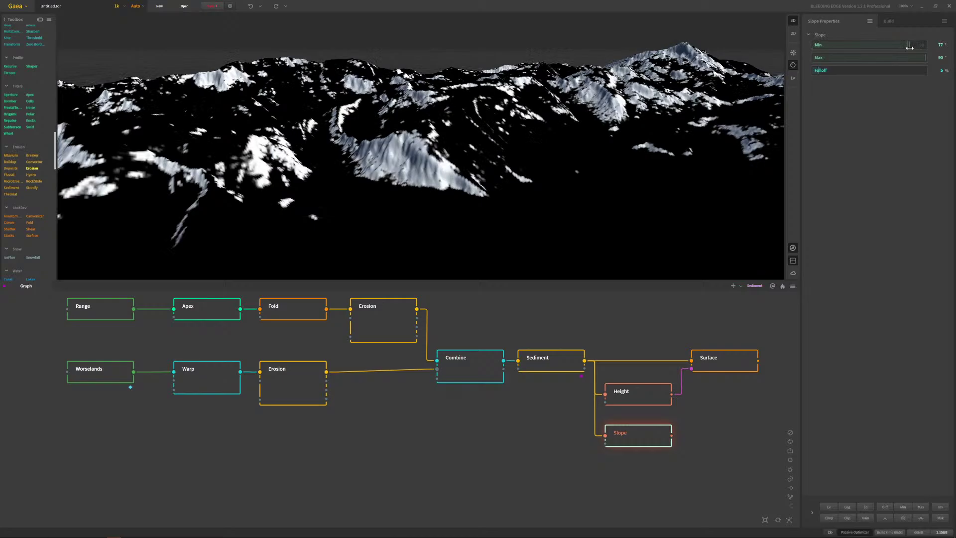
scroll(523, 157, down, 5)
scroll(528, 149, up, 5)
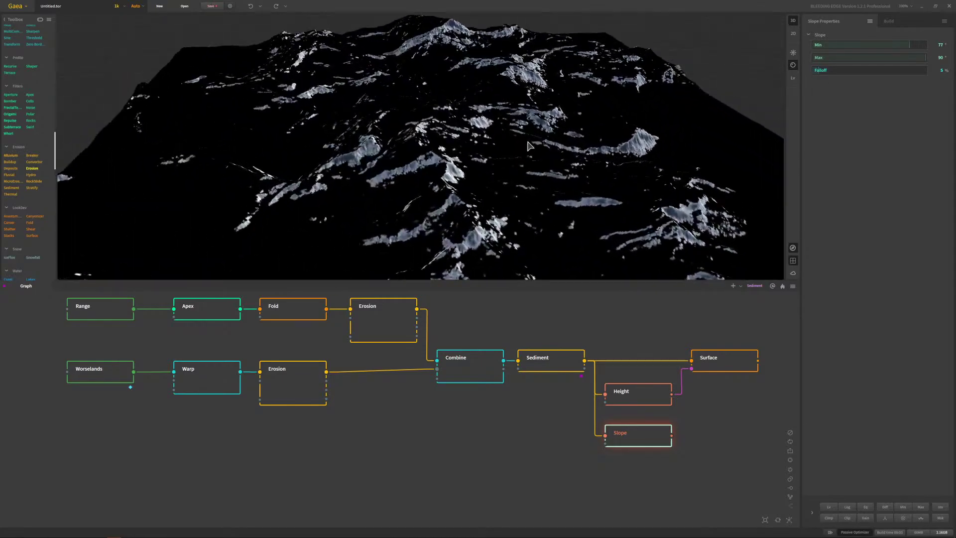
drag(529, 146, 496, 160)
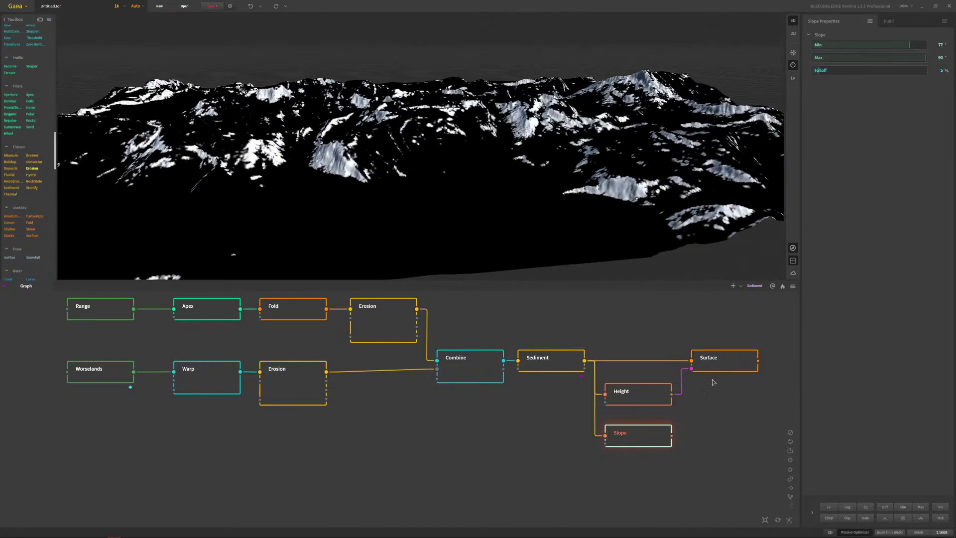
- Add a second Surface node fed from the Slope output and align it beneath the first Surface node
click(726, 437)
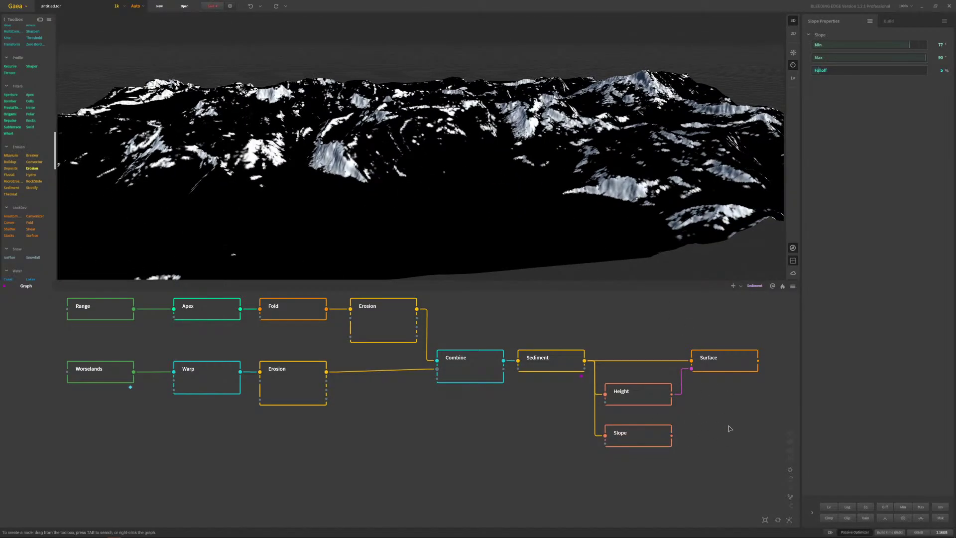
right_drag(730, 428, 617, 424)
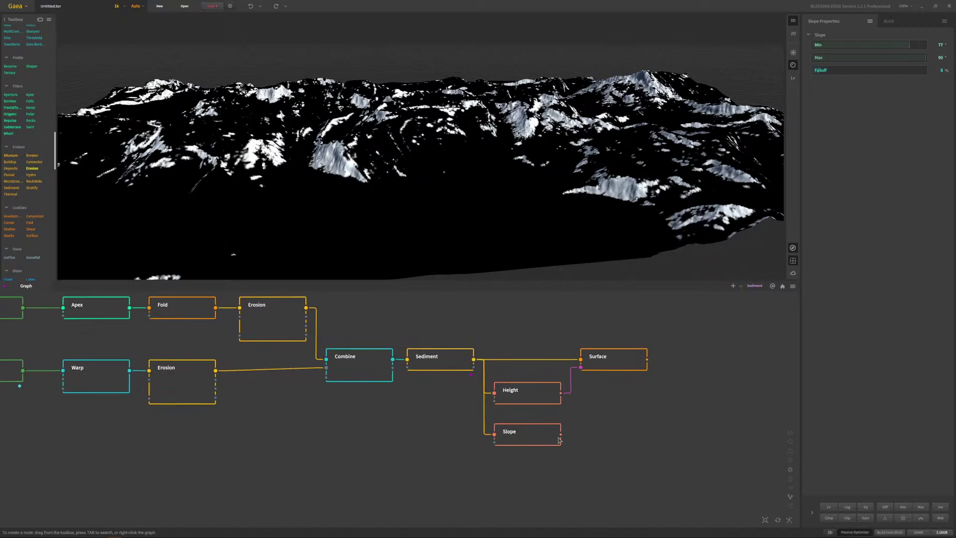
right_click(606, 433)
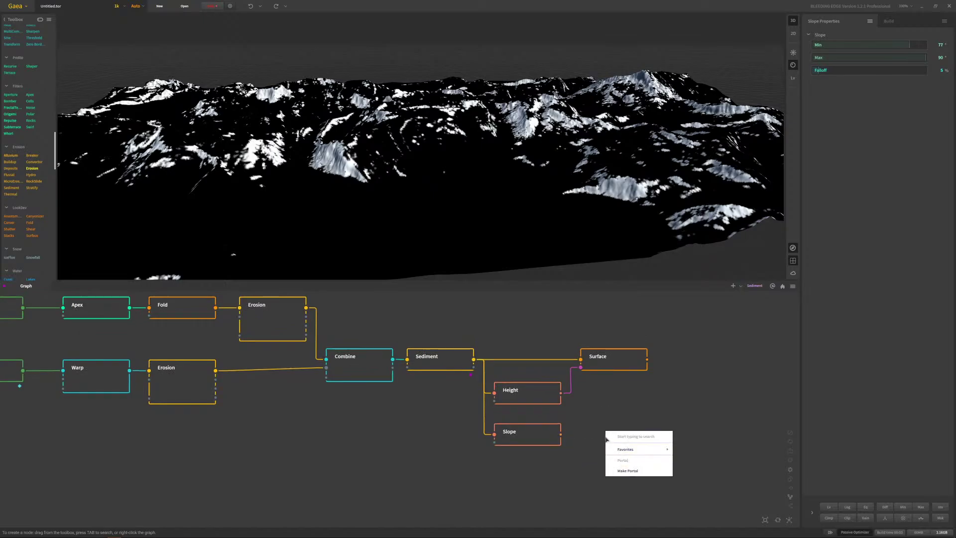
text(surface)
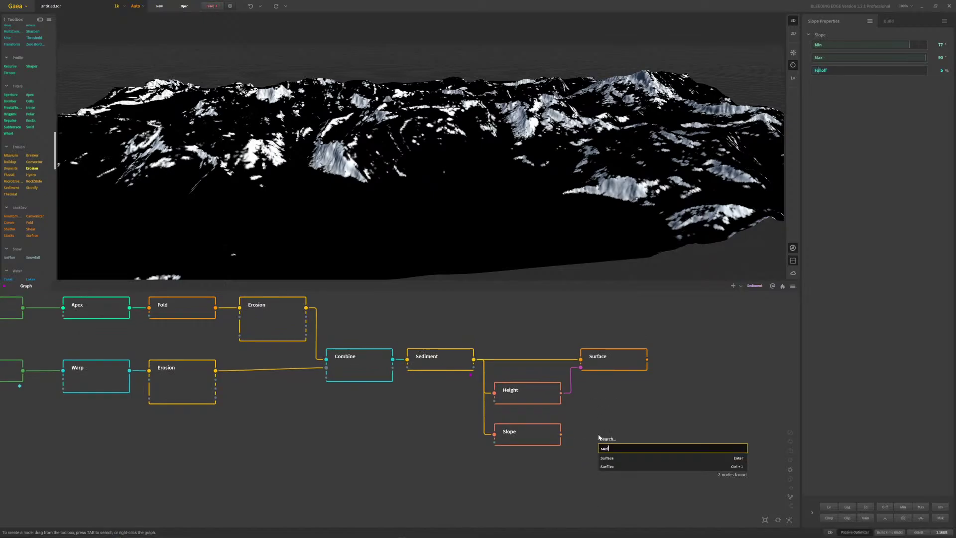
click(608, 458)
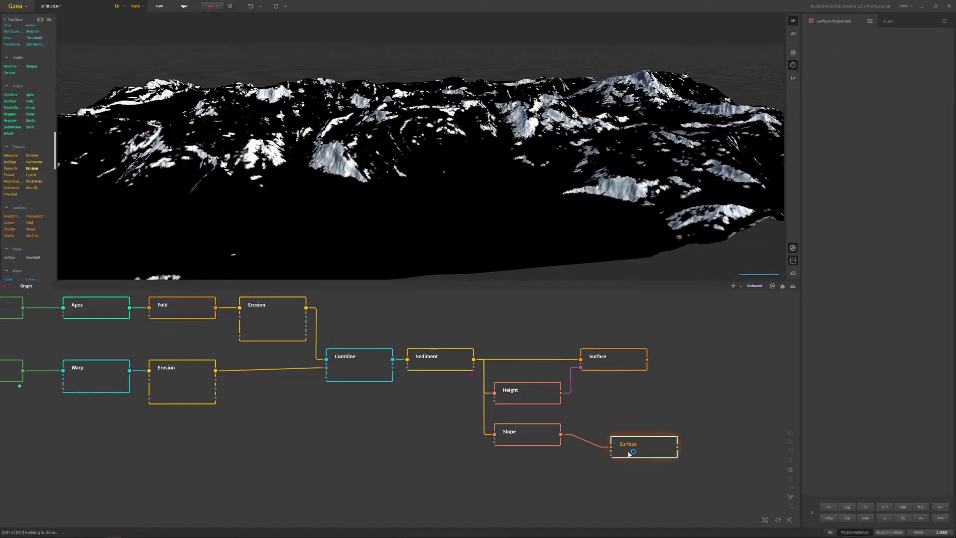
drag(630, 447, 601, 435)
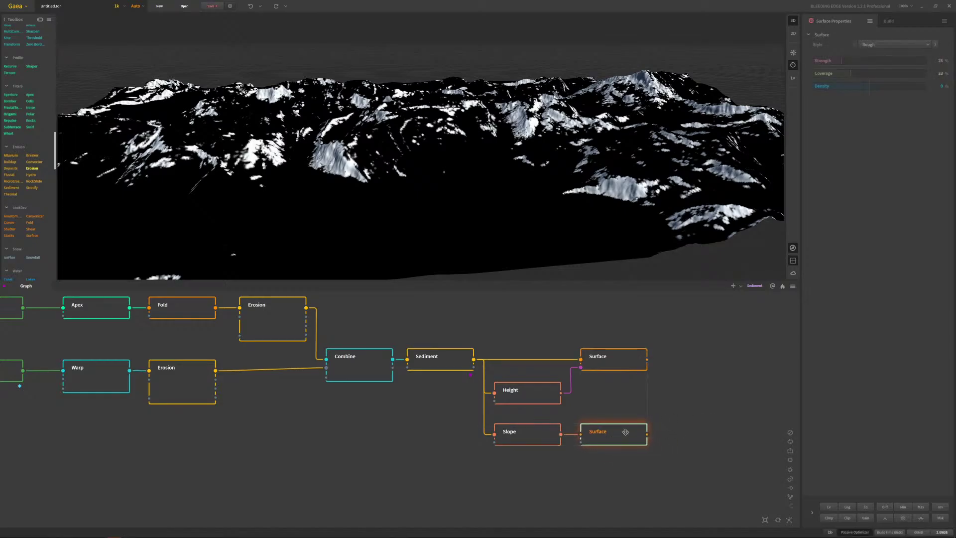
- Set the new Surface node's Style to Rocky and preview the first Surface node's terrain
click(890, 45)
click(884, 65)
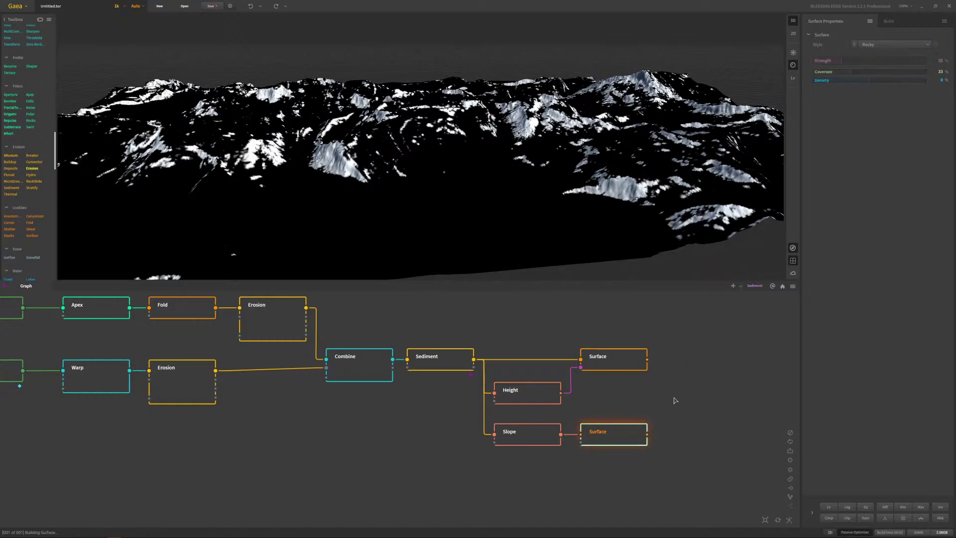
click(611, 368)
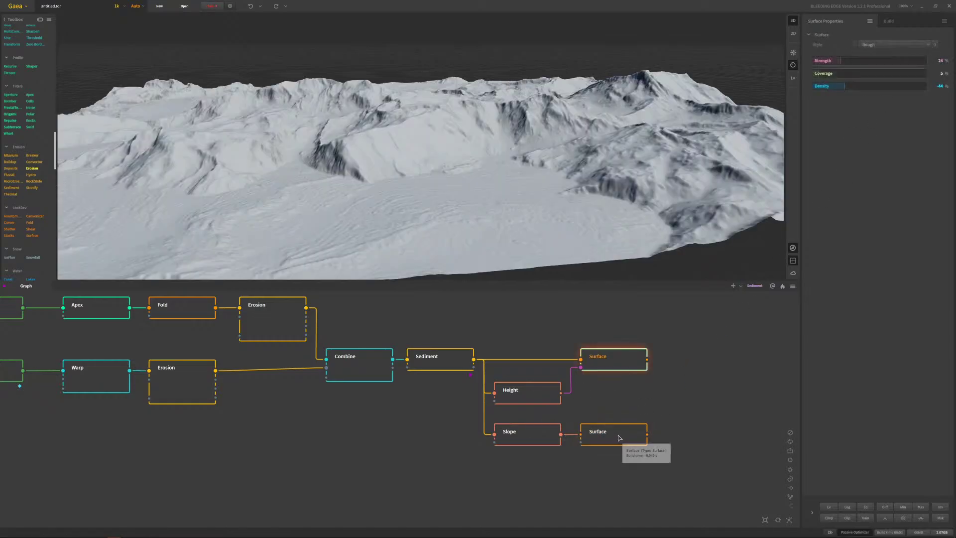
- Feed the Sediment output into the lower Surface node, use the Slope output as its mask, and compare both Surface previews
drag(579, 434, 473, 359)
drag(561, 434, 581, 442)
click(619, 439)
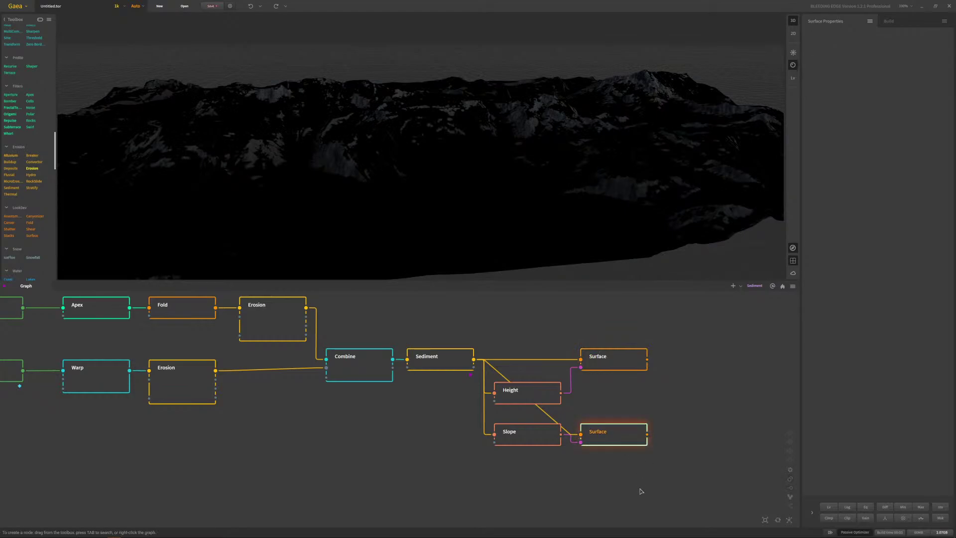
click(627, 392)
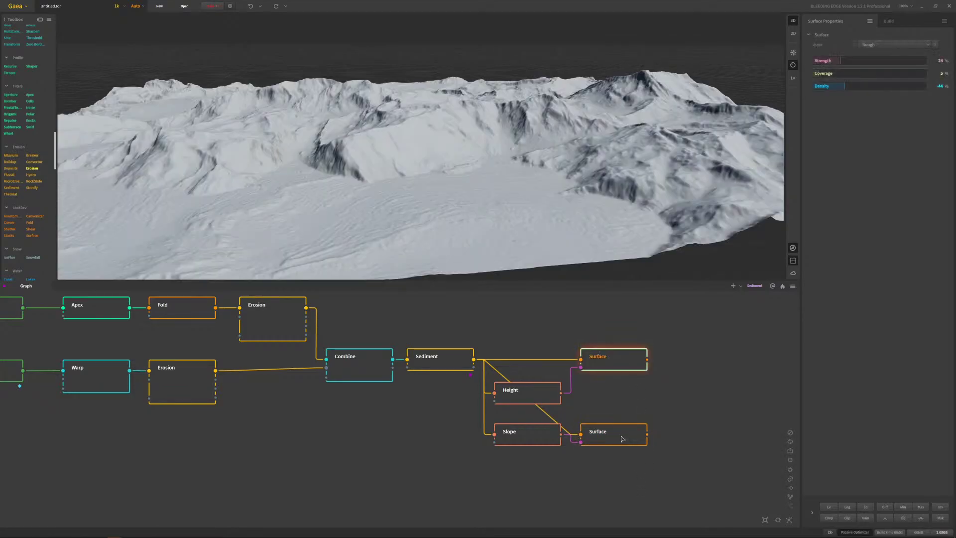
click(622, 438)
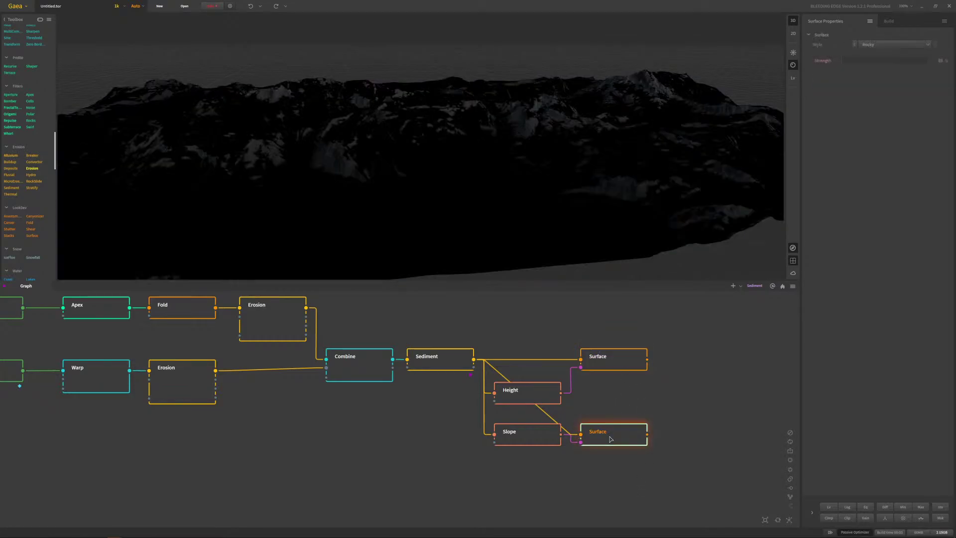
- Chain the Rocky Surface node after the first Surface node, keeping the Slope output as its mask
drag(610, 439, 644, 436)
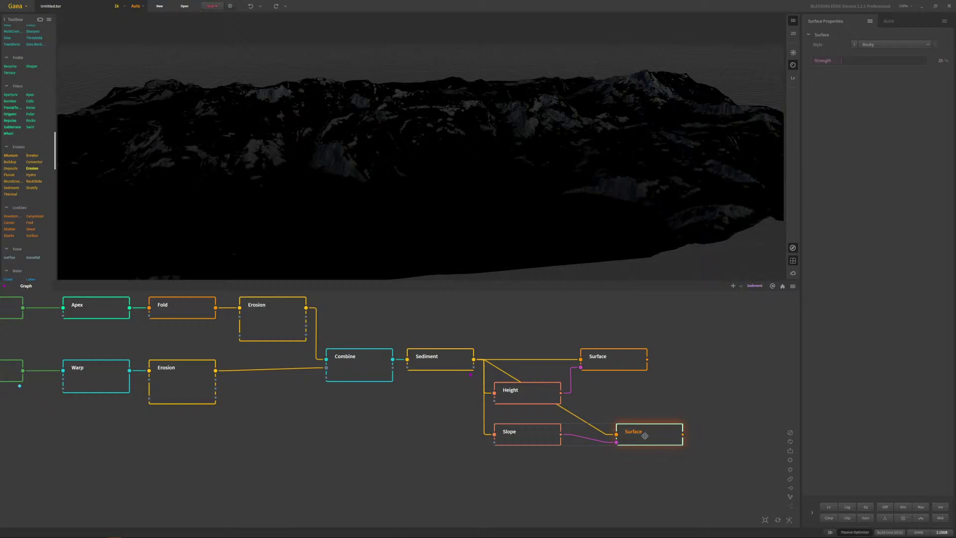
drag(645, 436, 647, 360)
drag(614, 439, 703, 359)
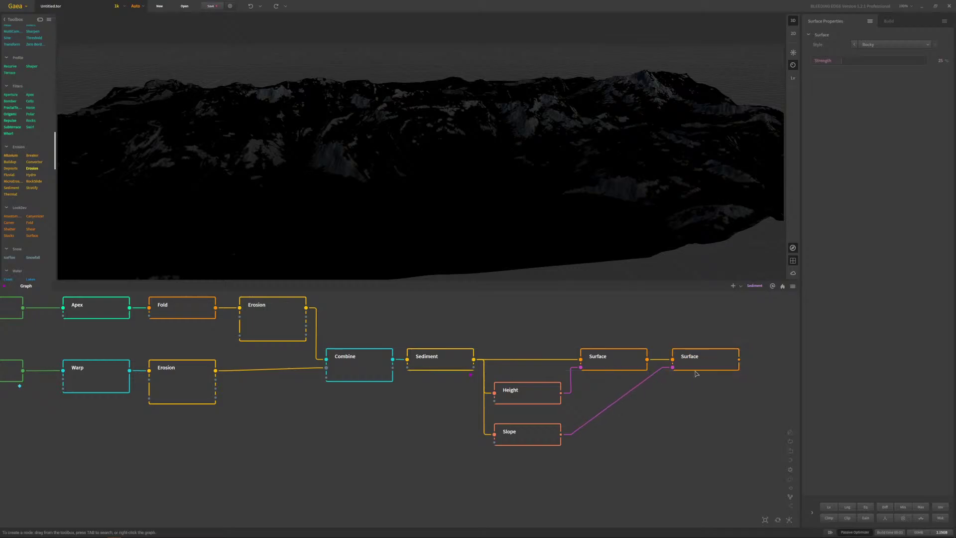
- Compare the terrain previews of the Sediment, Height, Slope and both Surface nodes to check the Rocky Surface's output
click(693, 366)
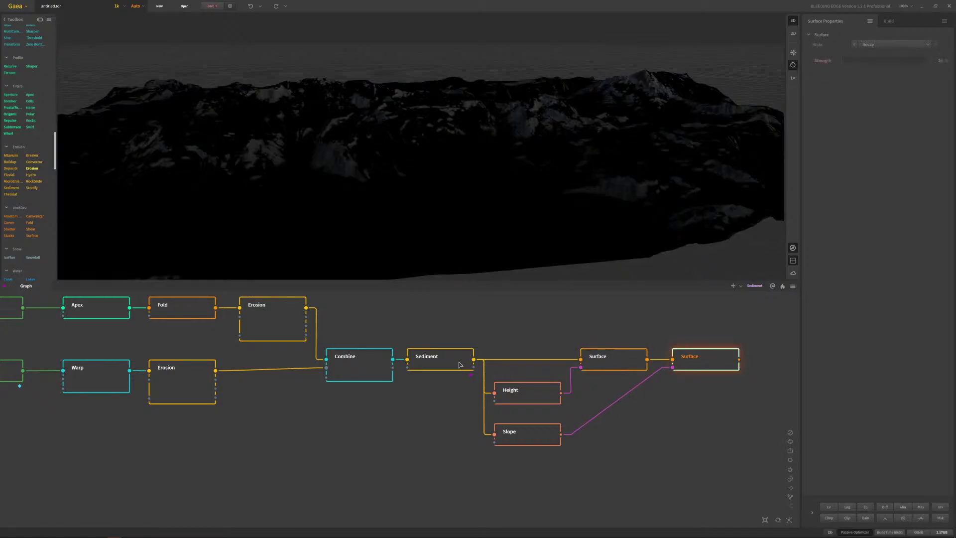
click(461, 365)
click(532, 401)
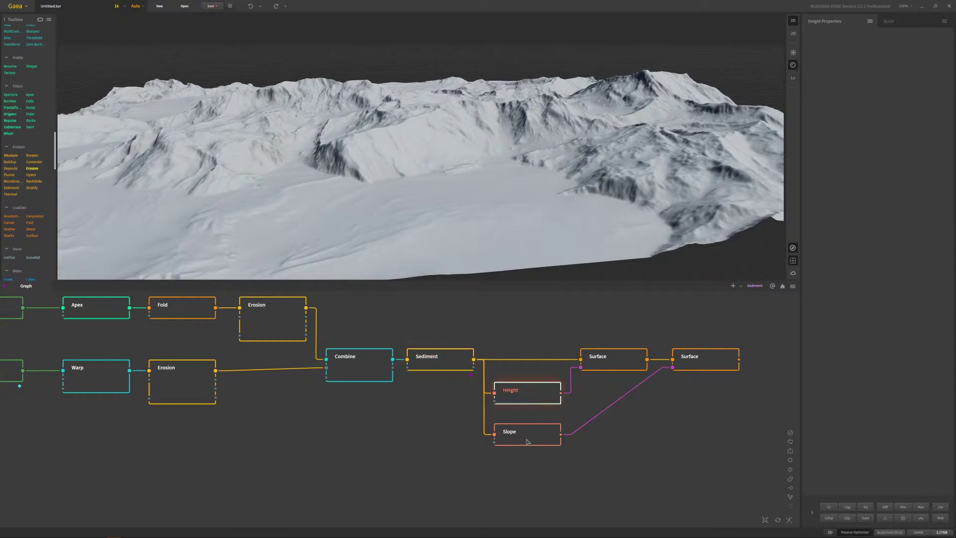
click(553, 438)
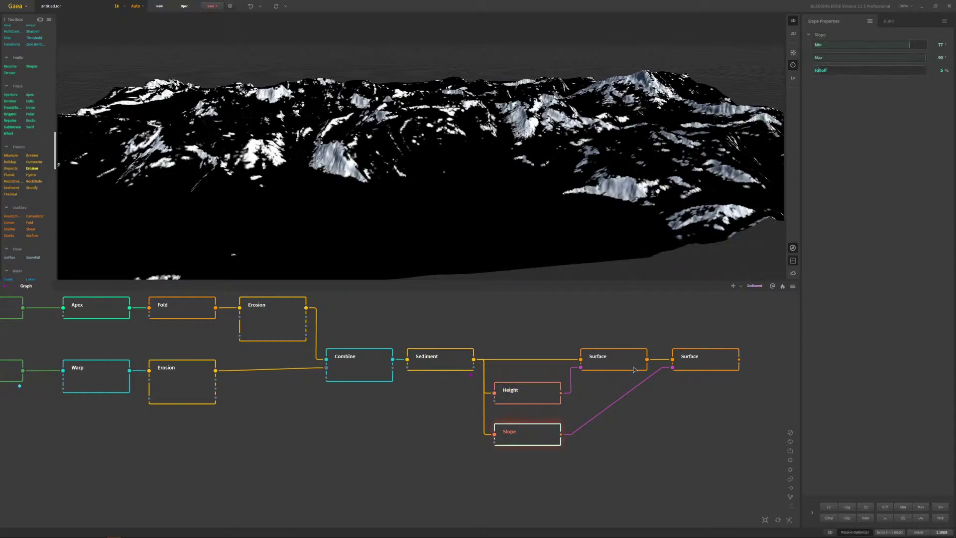
click(622, 360)
click(715, 363)
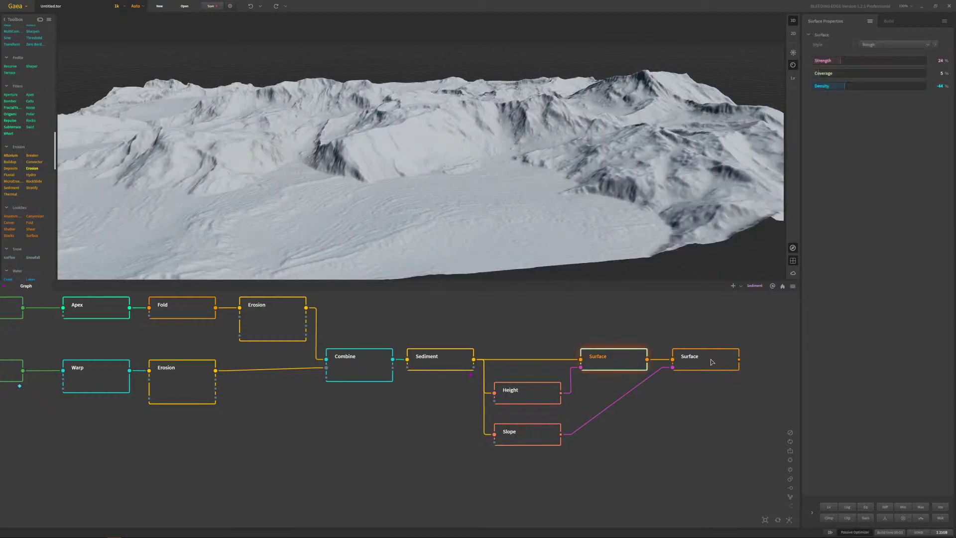
drag(566, 270, 518, 234)
click(792, 65)
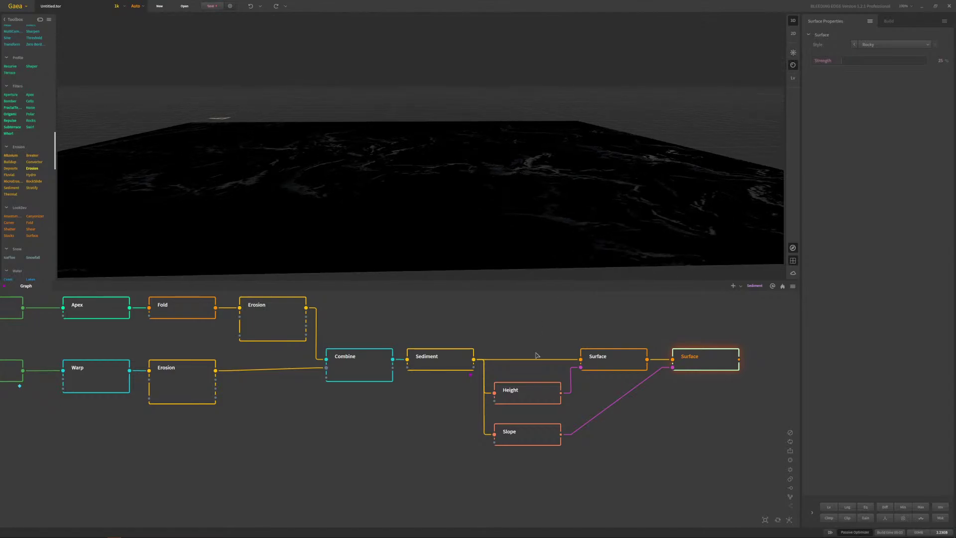
click(624, 362)
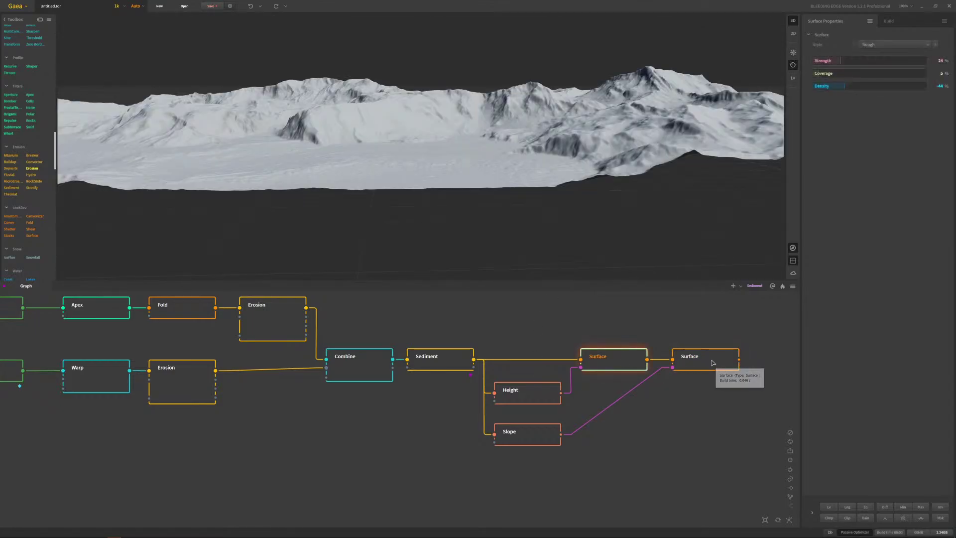
click(713, 363)
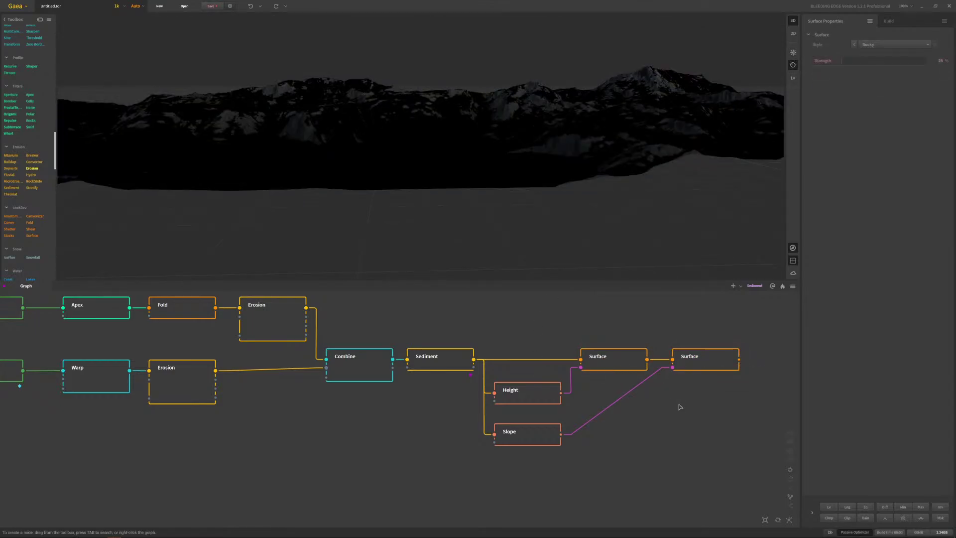
- Replace the Rocky Surface node with a copy of the first Surface node, connected to that node's output
key(Delete)
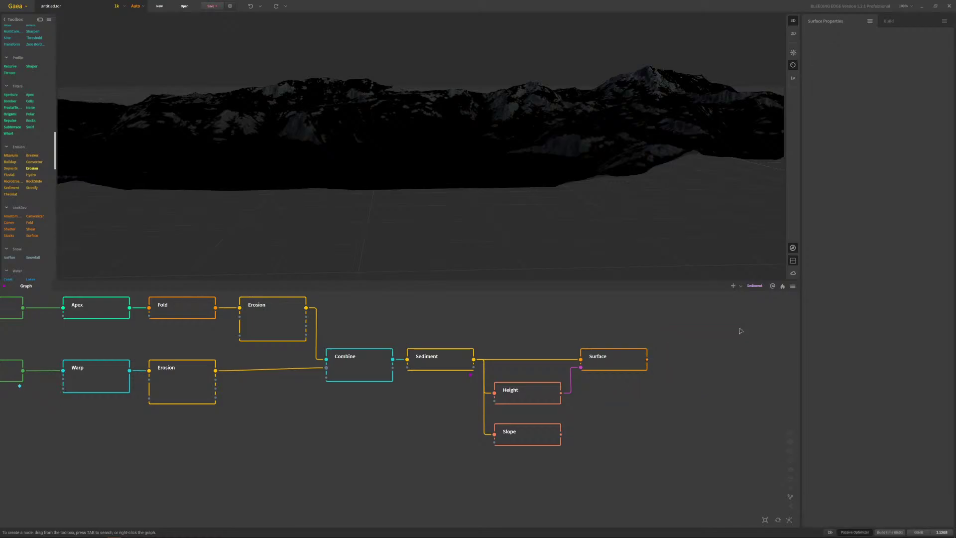
click(638, 366)
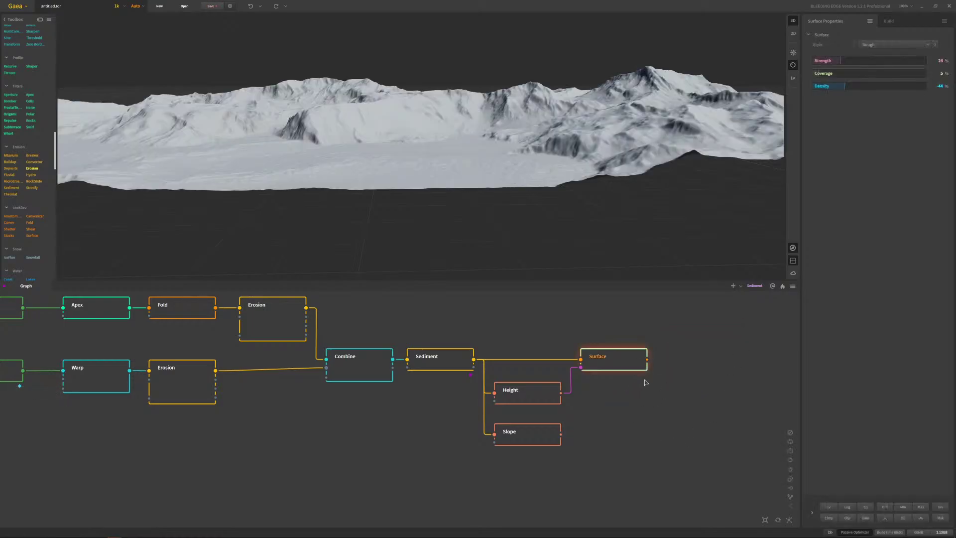
key(ctrl+v)
drag(652, 409, 662, 359)
click(692, 370)
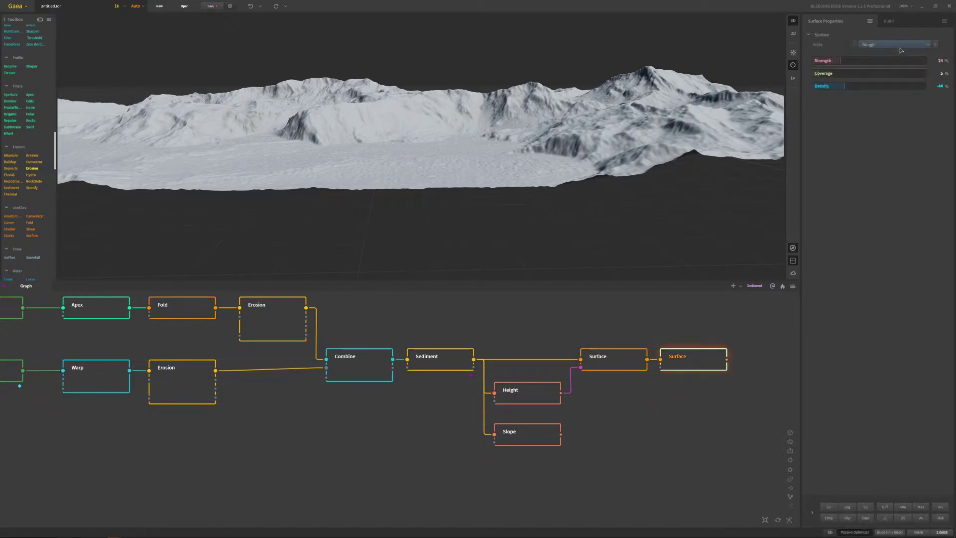
- Set the copied Surface node's Style to Rocky and mask it with the Slope output
click(893, 44)
click(889, 65)
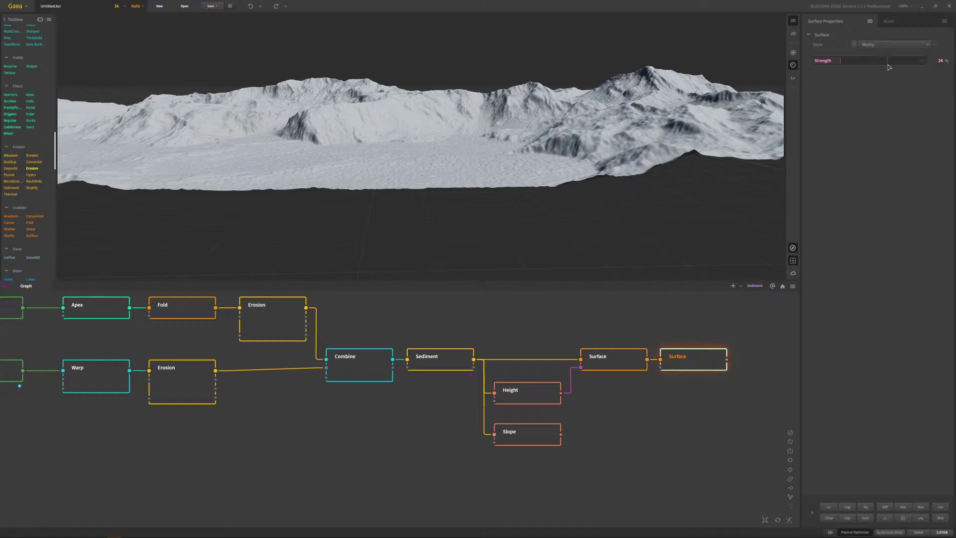
drag(560, 434, 660, 368)
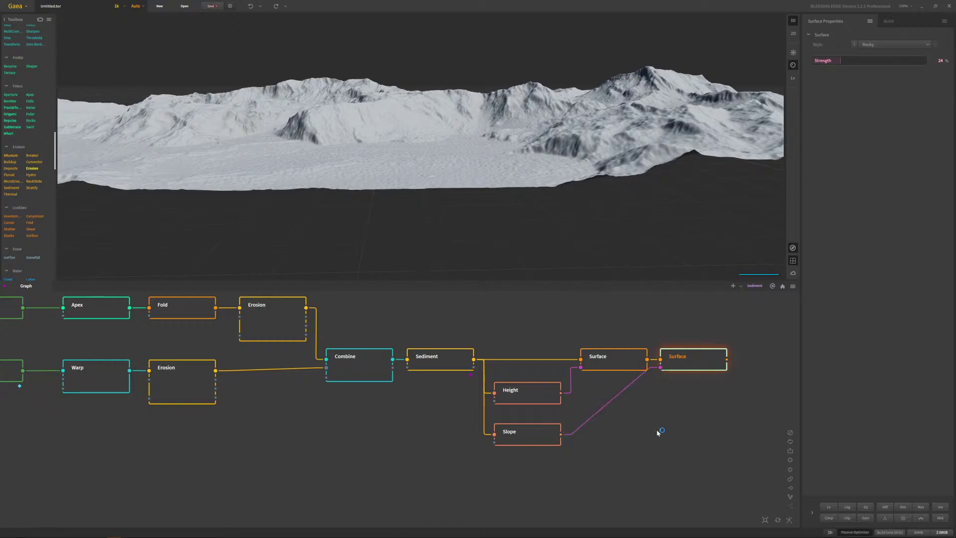
- Compare the cliff faces close up between the Rough Surface, Rocky Surface and Slope node previews
click(630, 362)
click(704, 363)
drag(471, 166, 421, 169)
scroll(425, 173, up, 3)
click(612, 362)
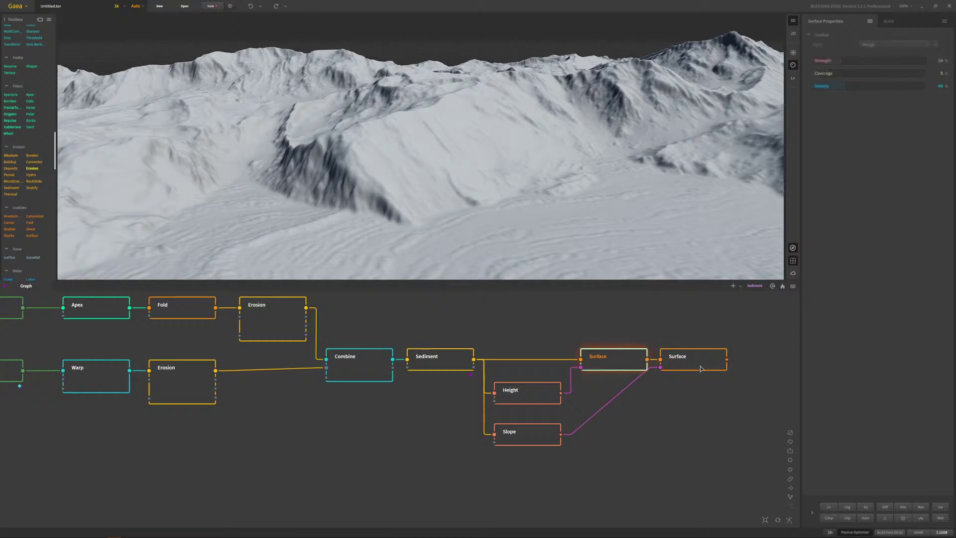
click(690, 363)
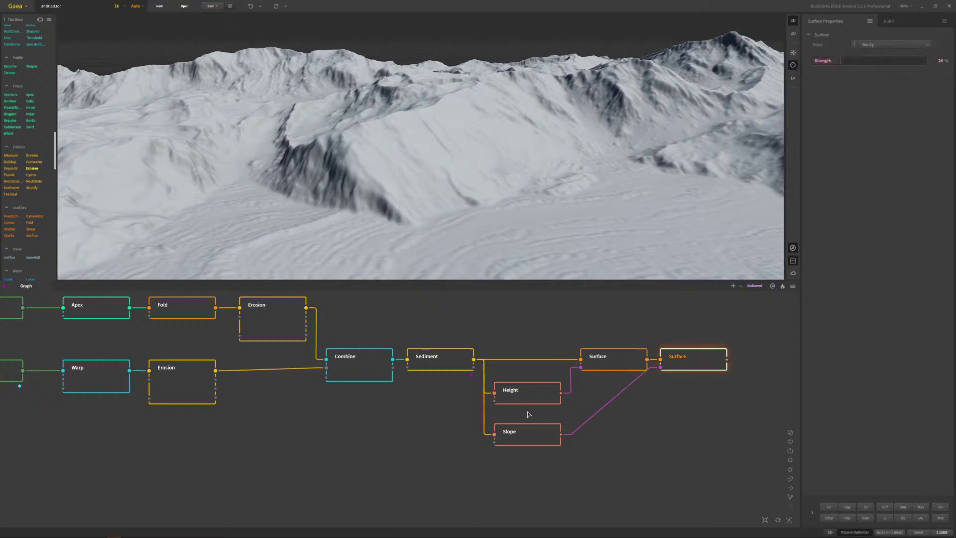
click(518, 441)
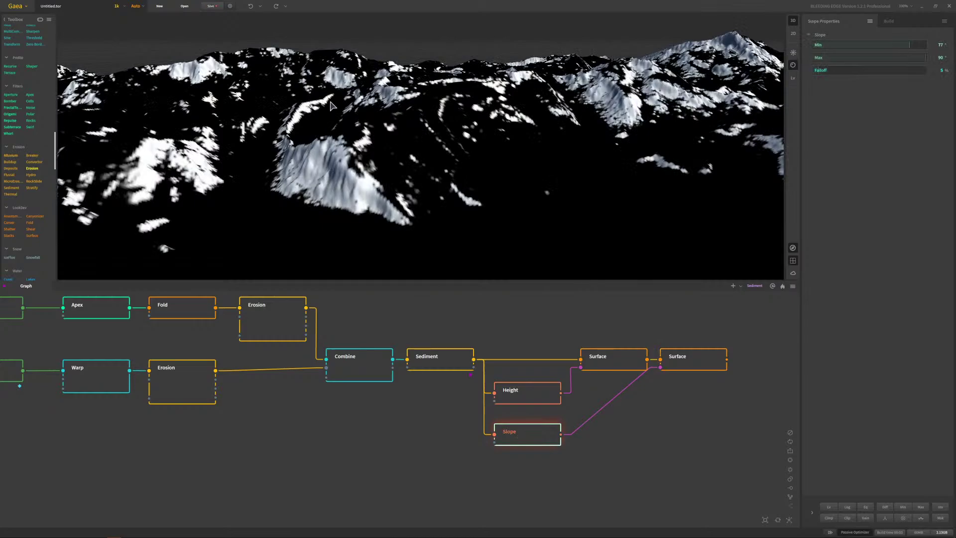
click(622, 362)
click(694, 360)
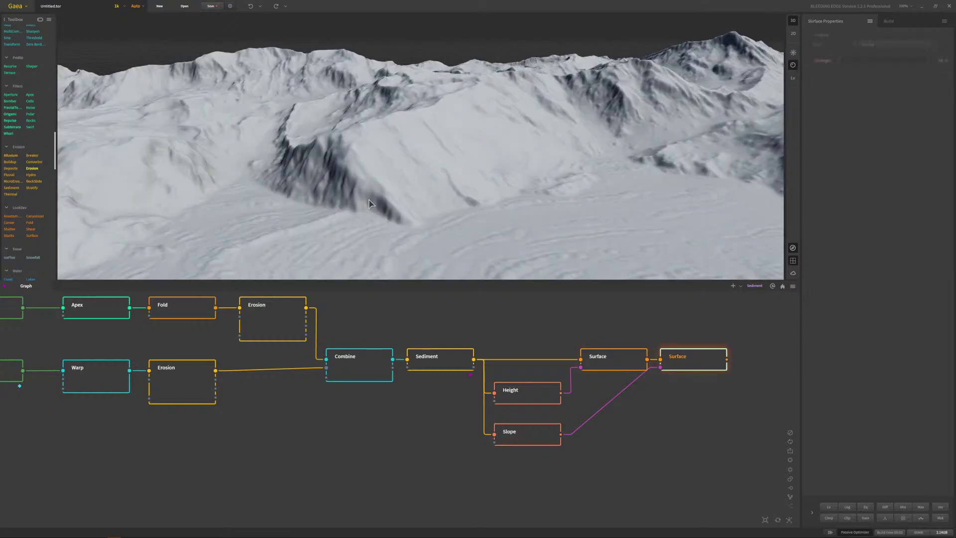
click(623, 365)
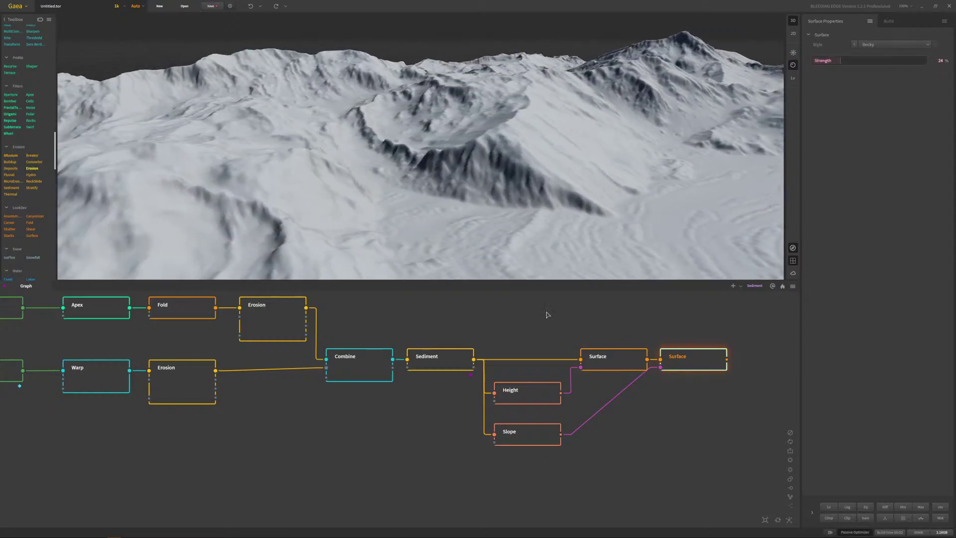
- Raise the Rocky Surface node's Strength to 75%
click(693, 359)
drag(840, 61, 894, 66)
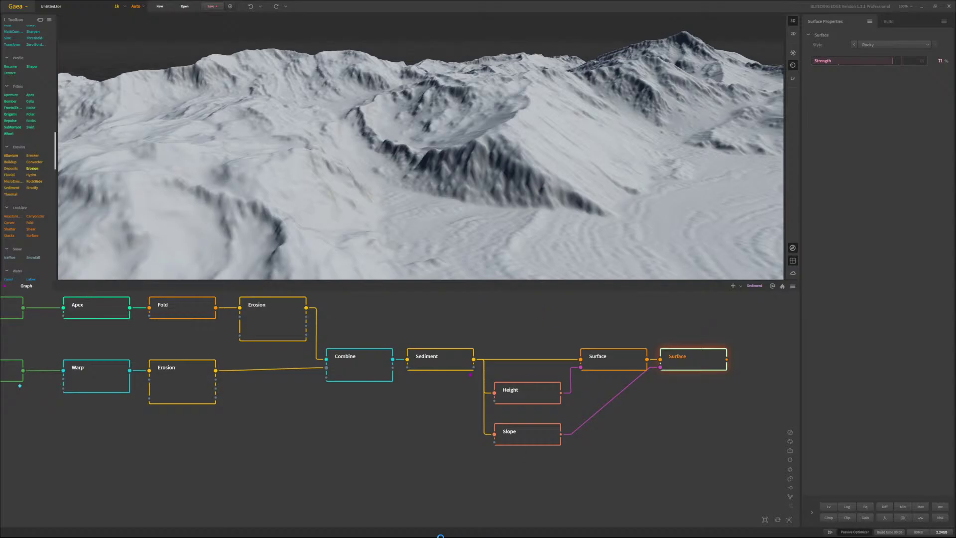
- Choose to wait for the unresponsive program rather than closing it
key(super)
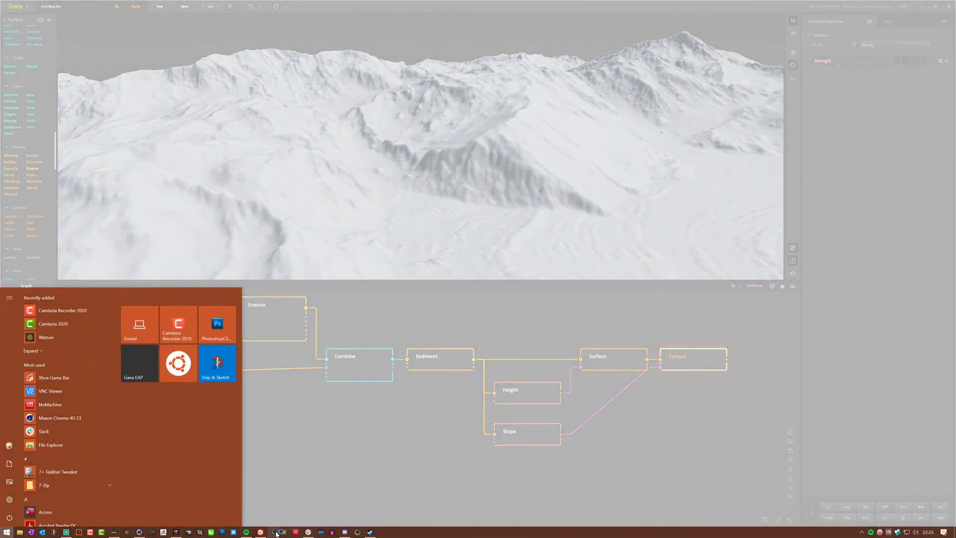
click(261, 533)
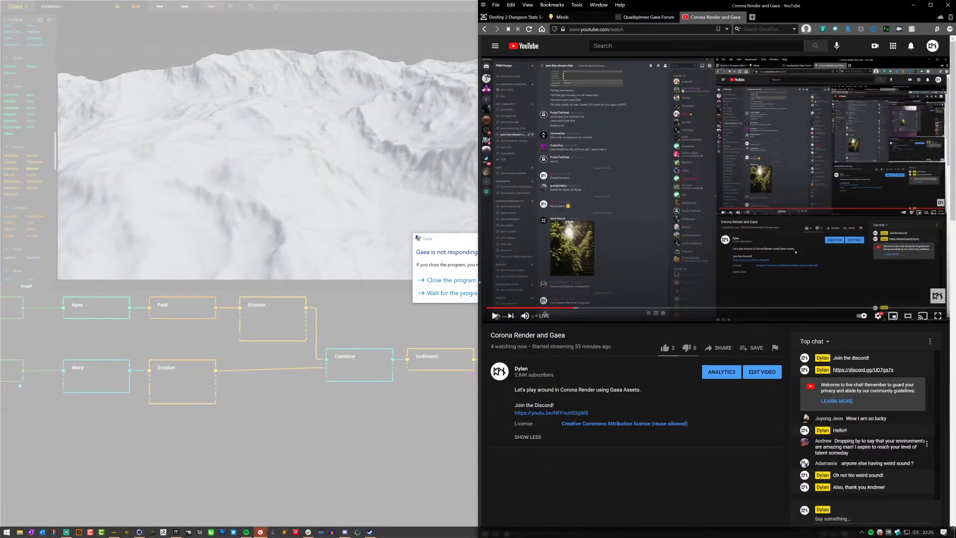
click(456, 269)
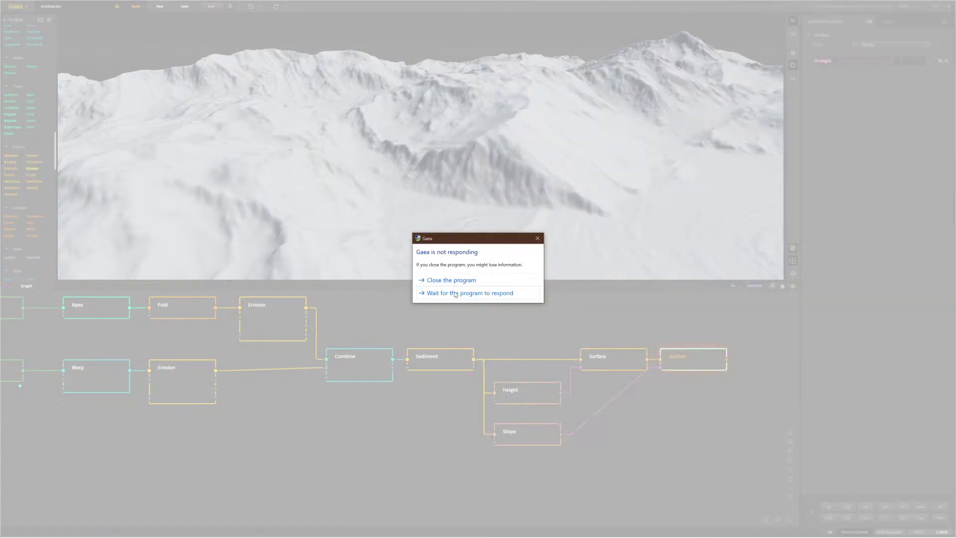
click(456, 293)
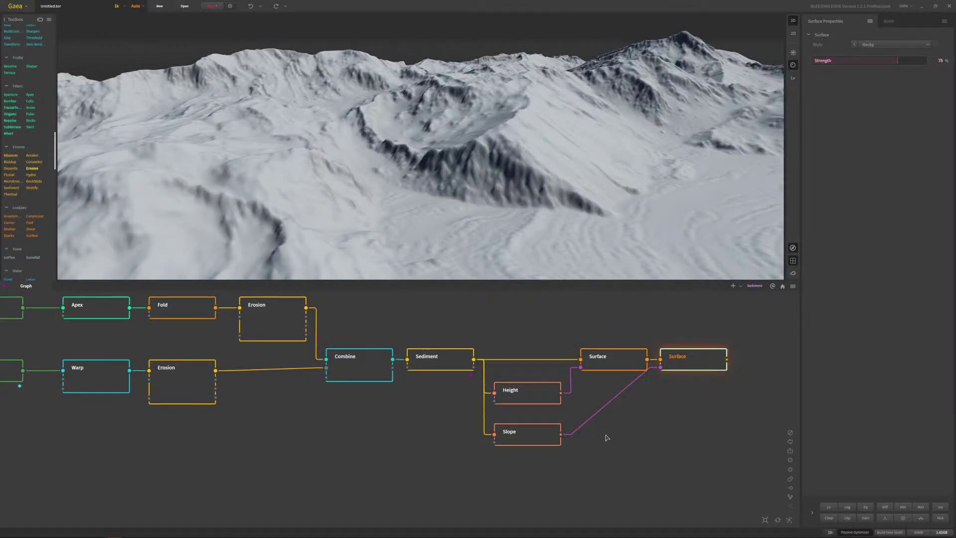
- Suspend the engine and save the terrain to the Desktop as "LS Build"
click(830, 531)
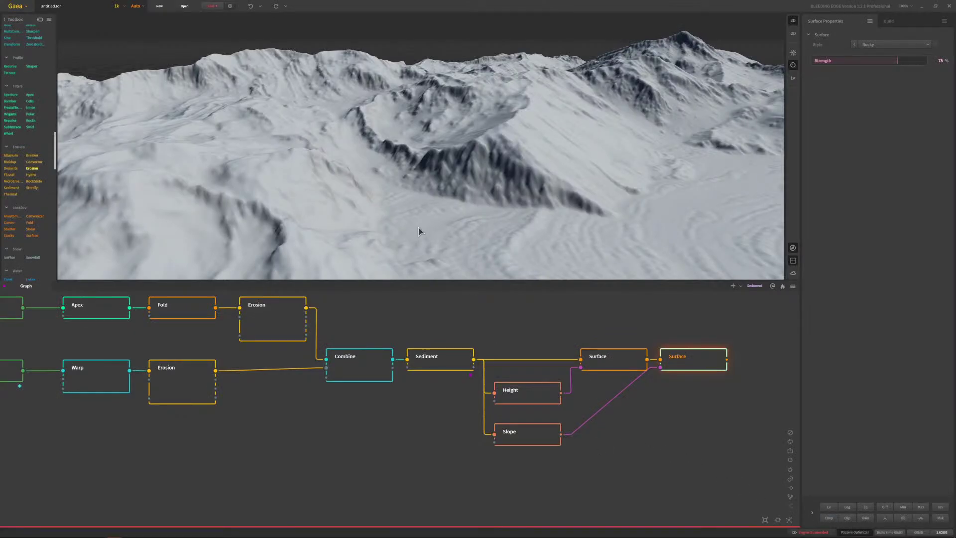
click(211, 7)
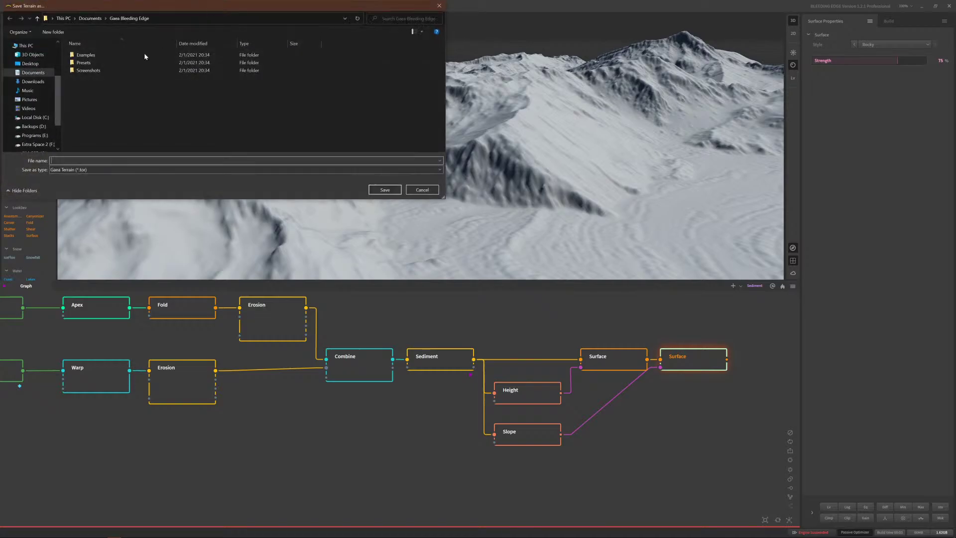
click(39, 64)
click(70, 160)
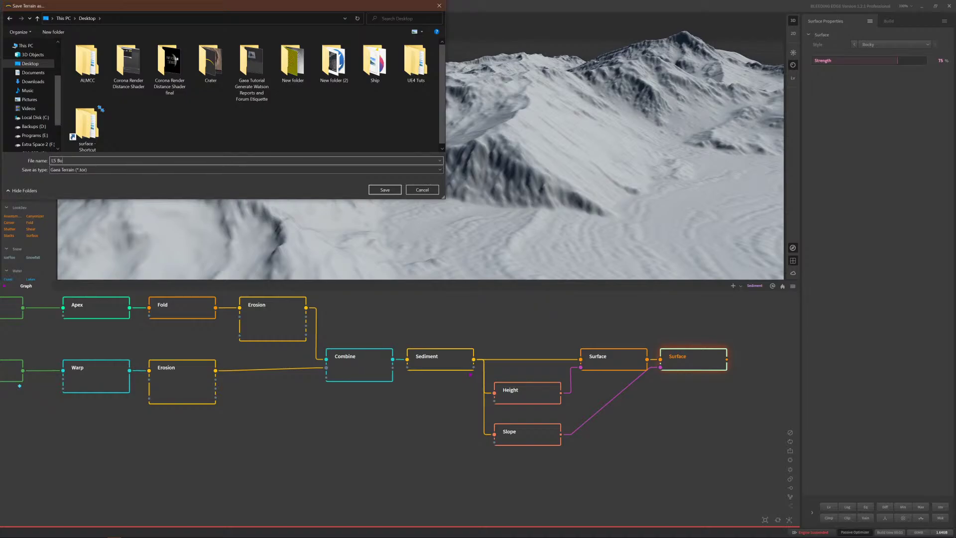
click(385, 190)
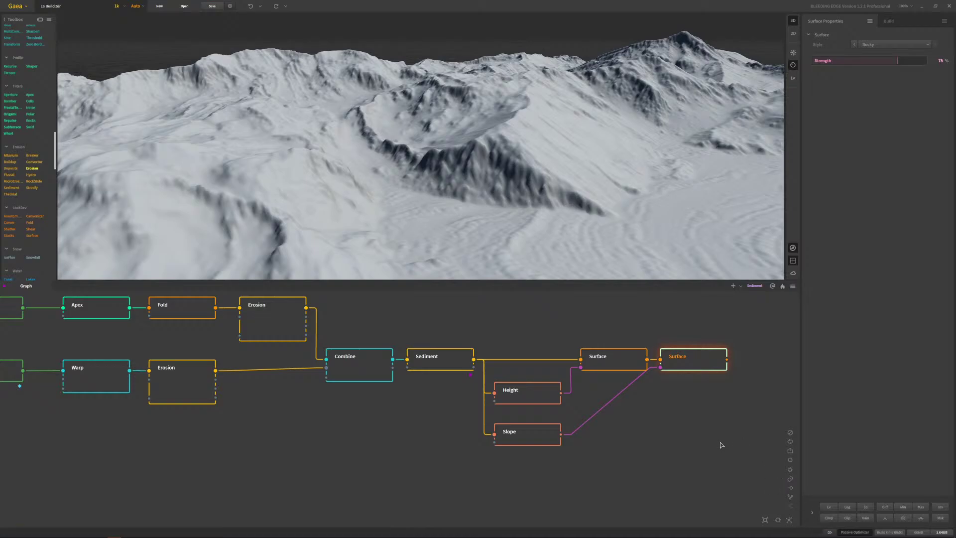
- Preview the Rocky Surface node at 2k resolution and inspect the detail across the whole terrain
click(667, 394)
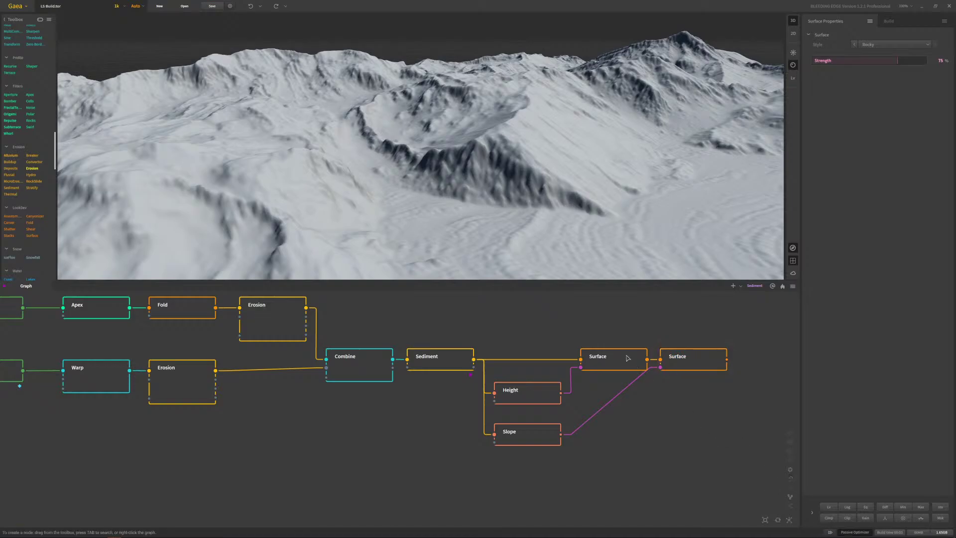
click(699, 365)
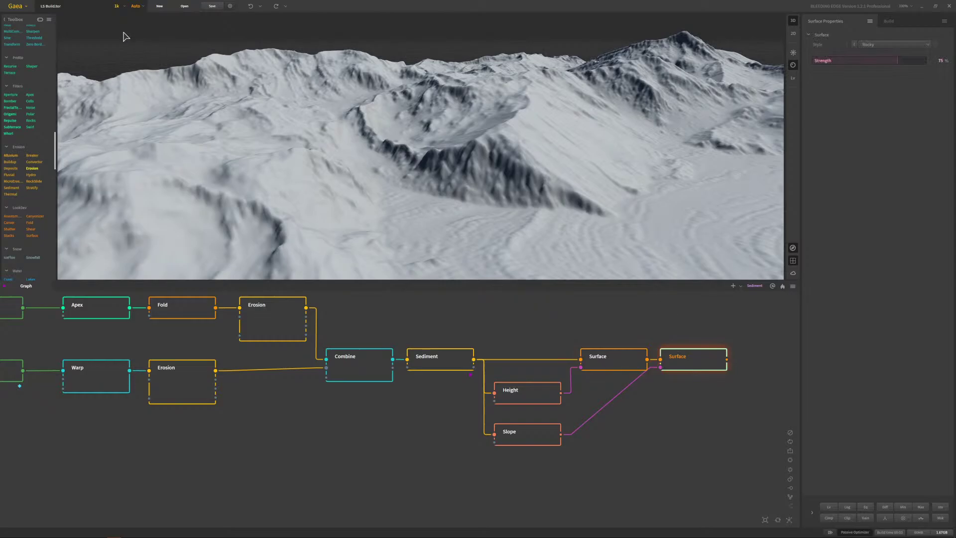
click(120, 6)
click(118, 37)
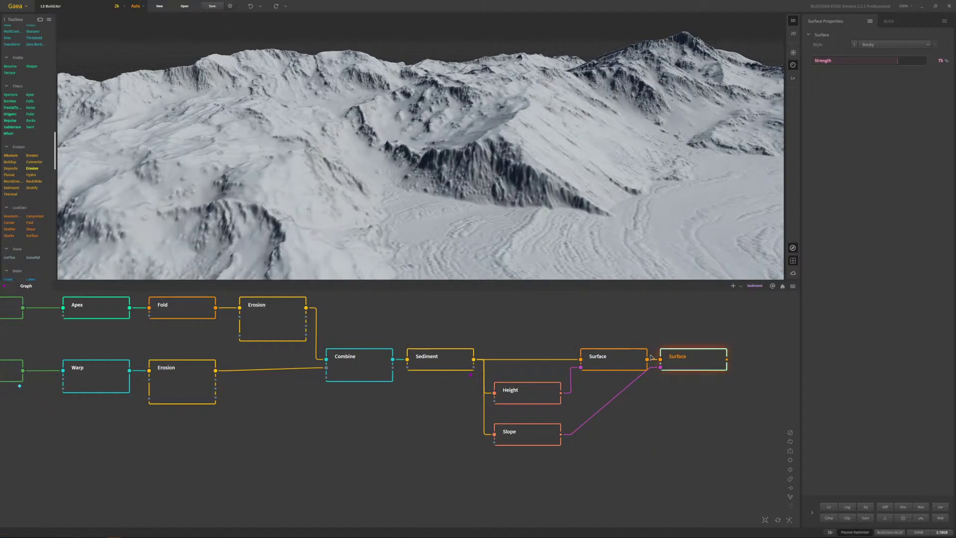
scroll(590, 188, down, 3)
scroll(593, 189, down, 3)
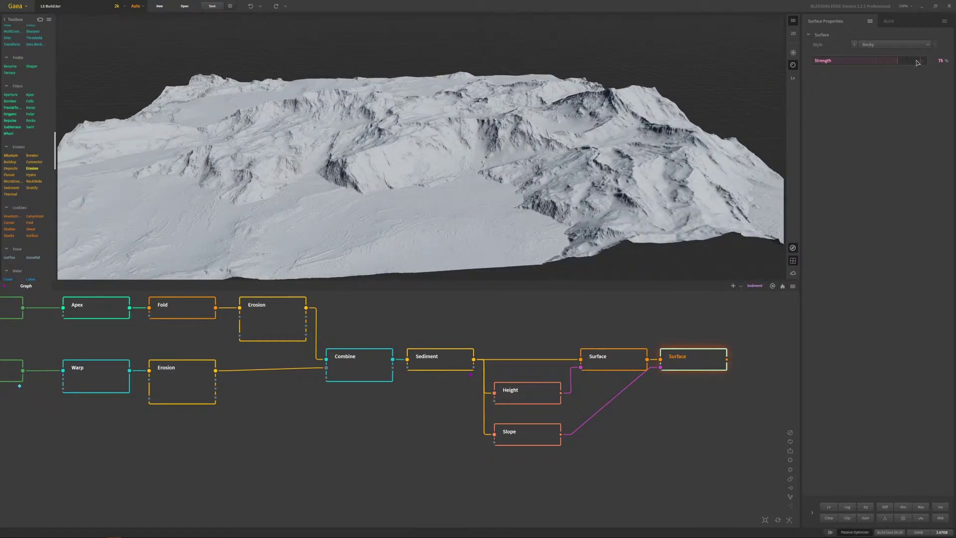
- Examine the Rocky Surface node's detail on the cliffs and lowlands from several distances and angles
drag(553, 160, 488, 199)
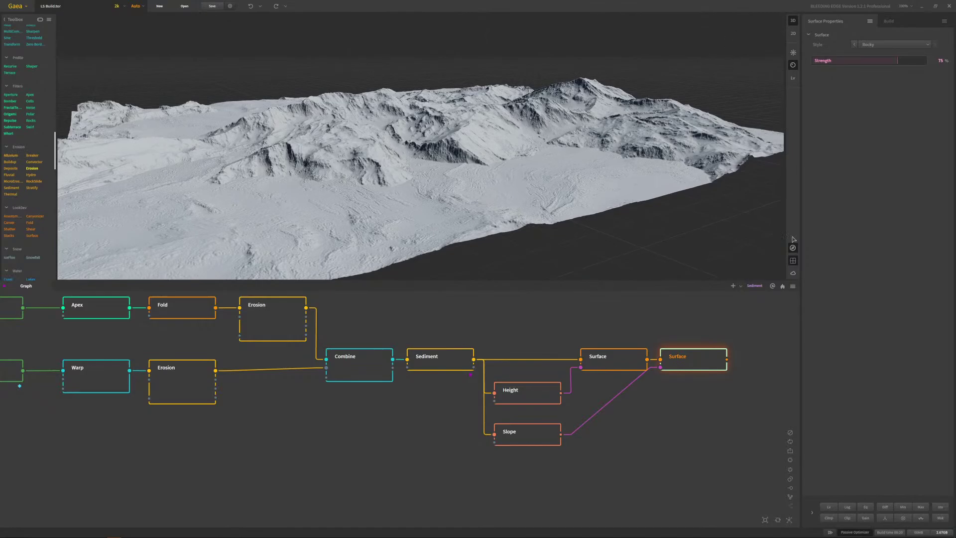
click(876, 45)
click(870, 65)
drag(552, 170, 532, 175)
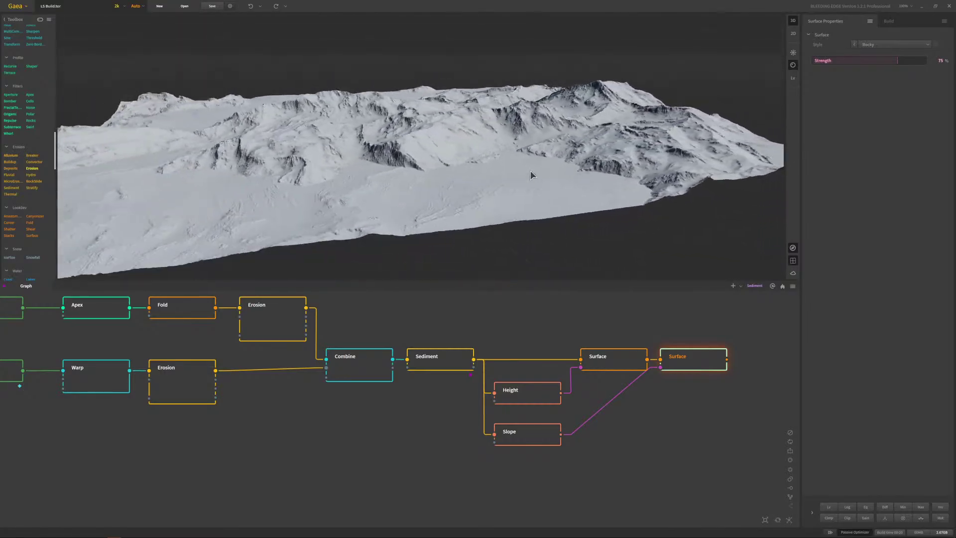
scroll(423, 170, up, 5)
drag(423, 170, 447, 137)
scroll(424, 173, down, 5)
scroll(429, 170, down, 5)
scroll(463, 163, up, 5)
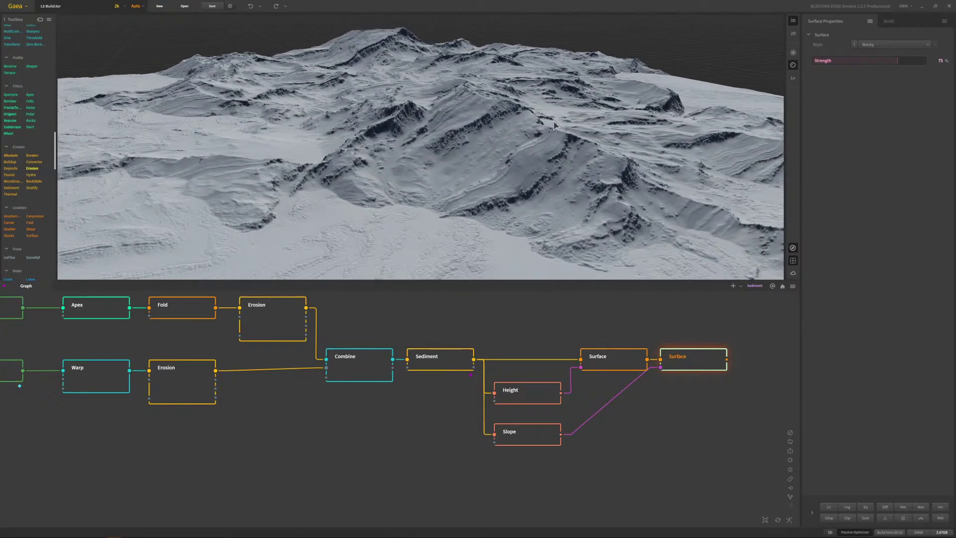
drag(527, 180, 572, 192)
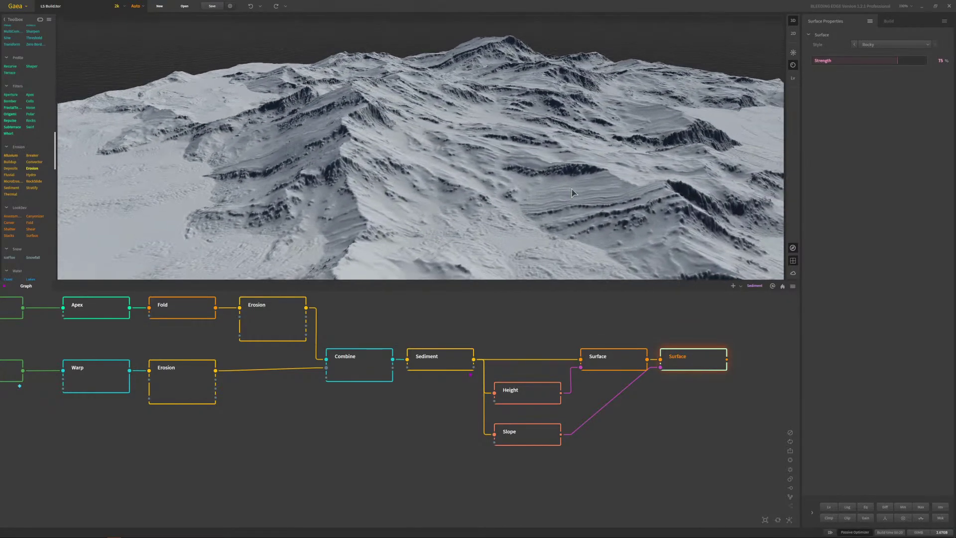
drag(621, 218, 596, 211)
scroll(518, 183, down, 5)
scroll(543, 159, up, 3)
drag(519, 182, 540, 188)
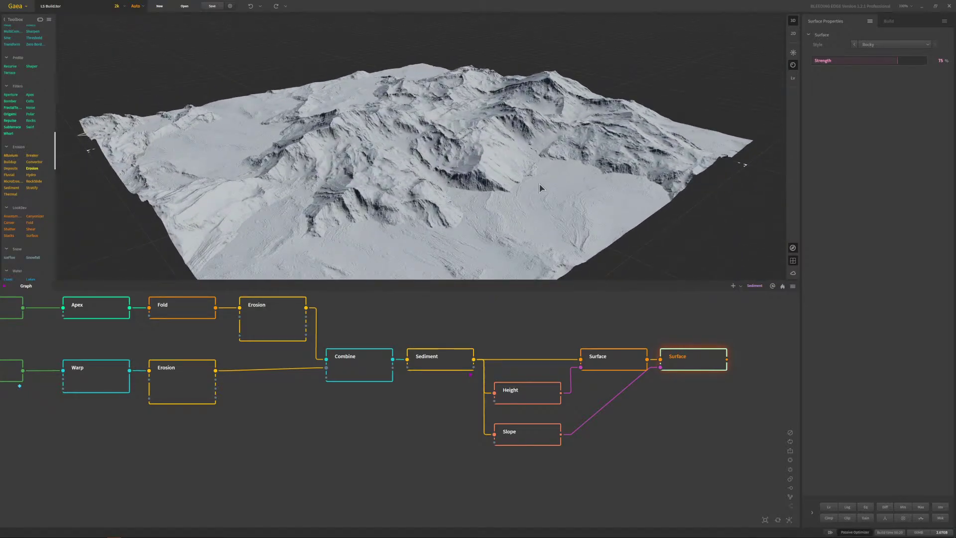
- Compare the Sediment node's output with the final Rocky Surface node's output in the viewport
click(450, 366)
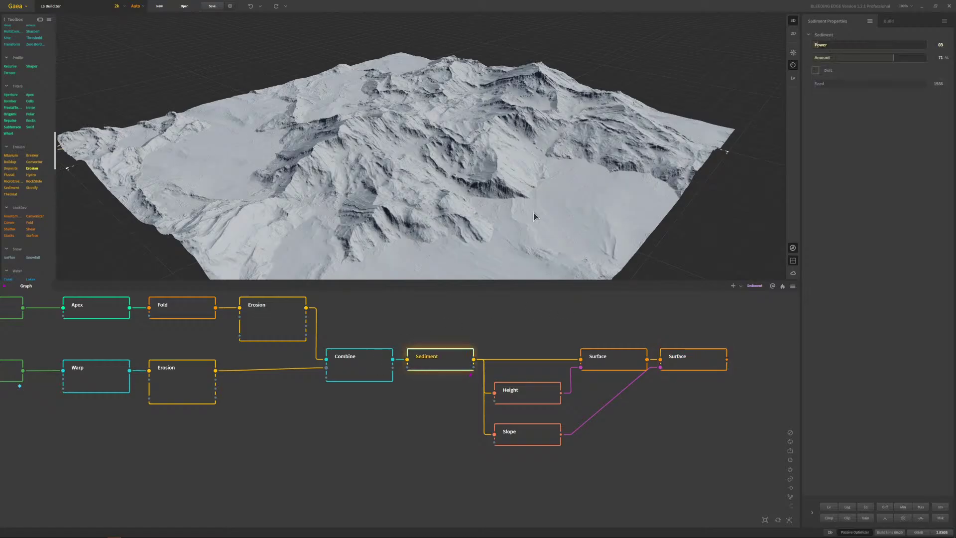
click(689, 367)
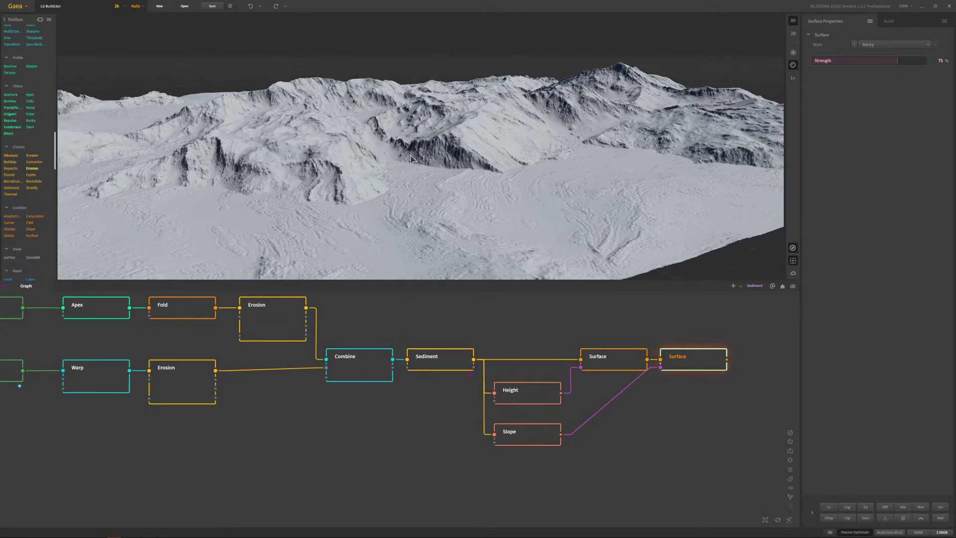
scroll(584, 185, up, 3)
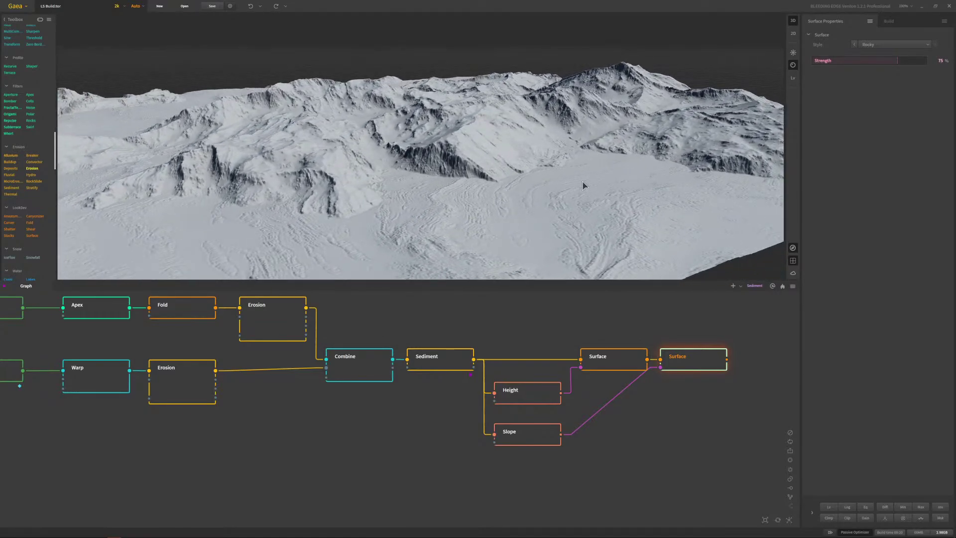
click(618, 409)
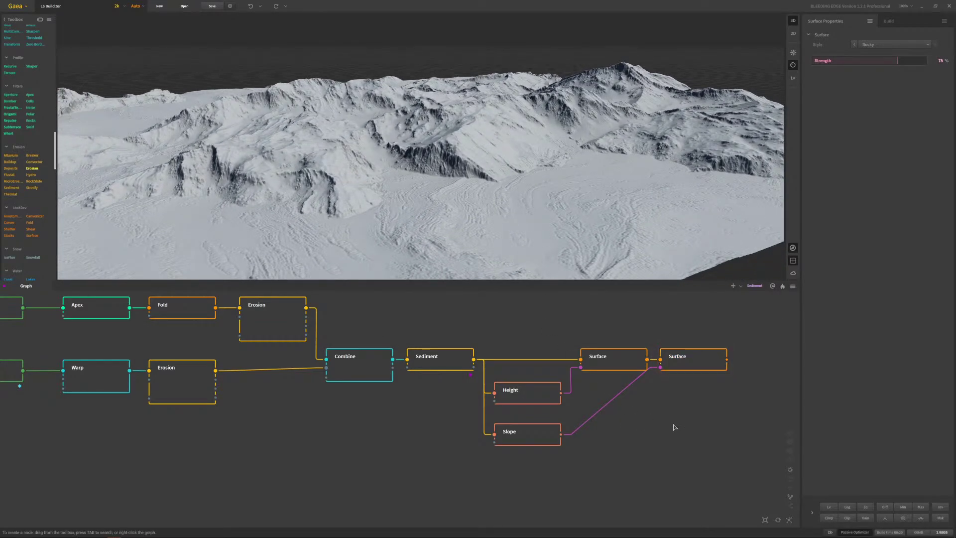
- Add a RockMap node after the last Surface node and connect the Surface output to its input
middle_drag(674, 427, 546, 429)
mouse_move(489, 236)
mouse_down()
mouse_move(479, 231)
mouse_move(489, 237)
mouse_up()
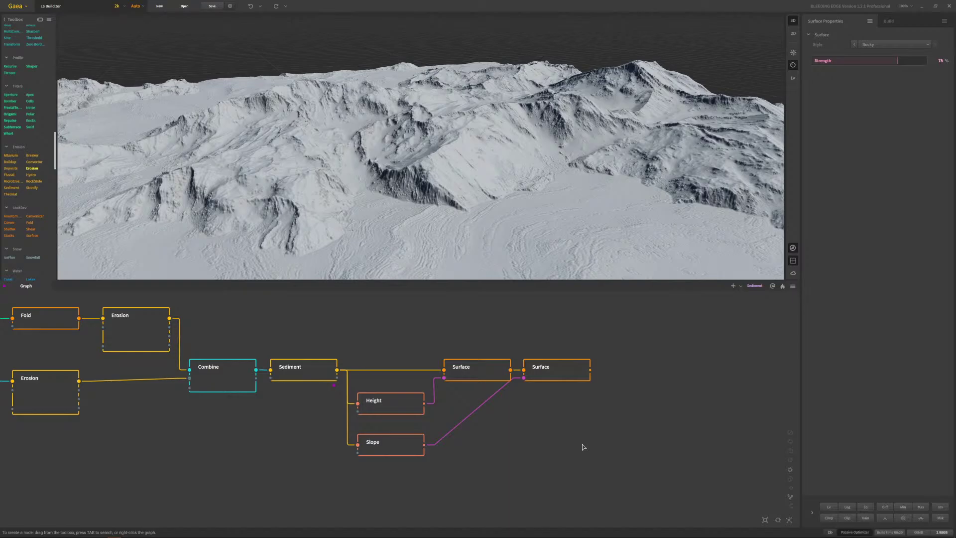
right_click(574, 404)
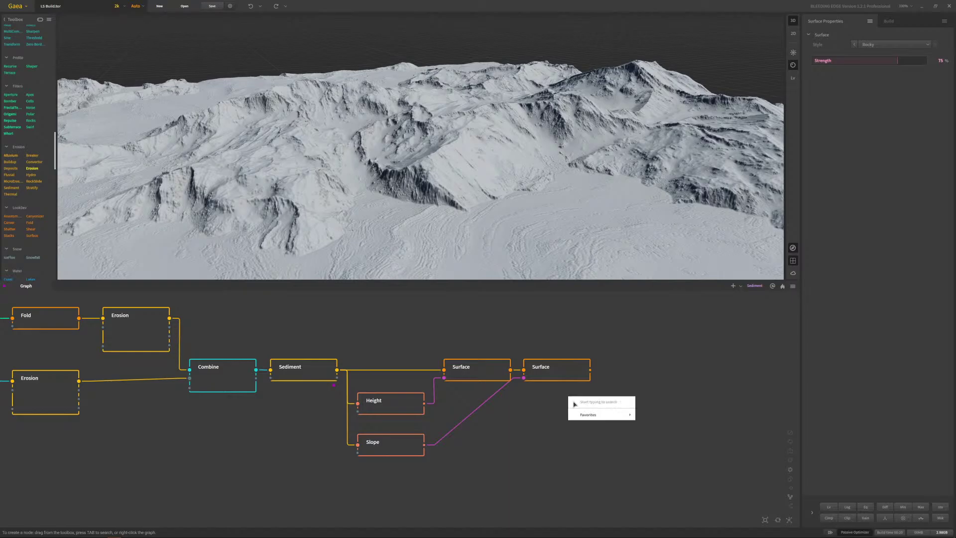
text(rock)
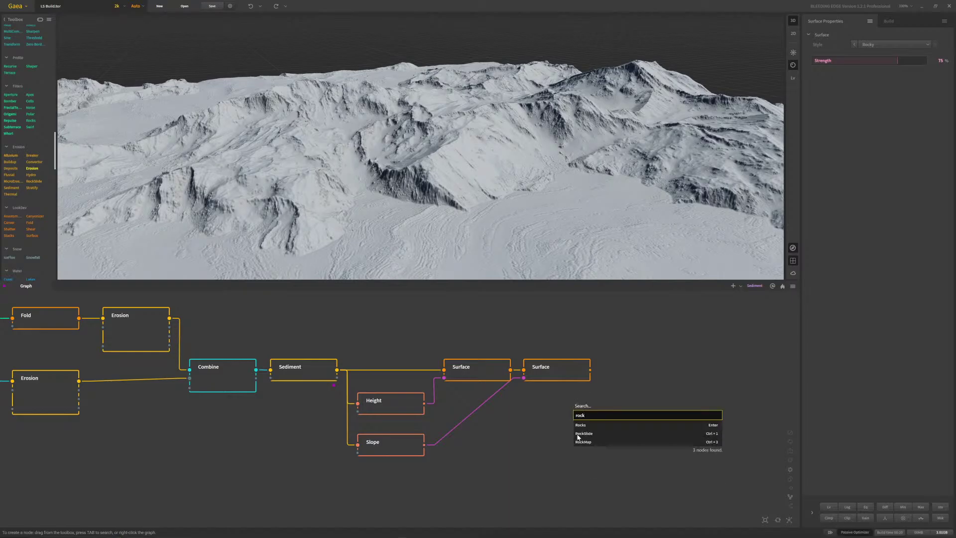
click(582, 441)
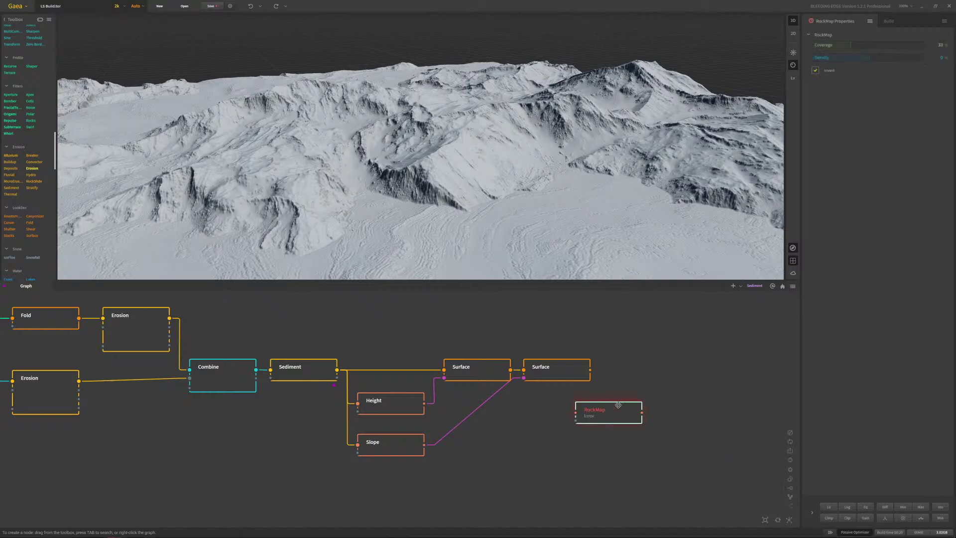
drag(617, 405, 650, 362)
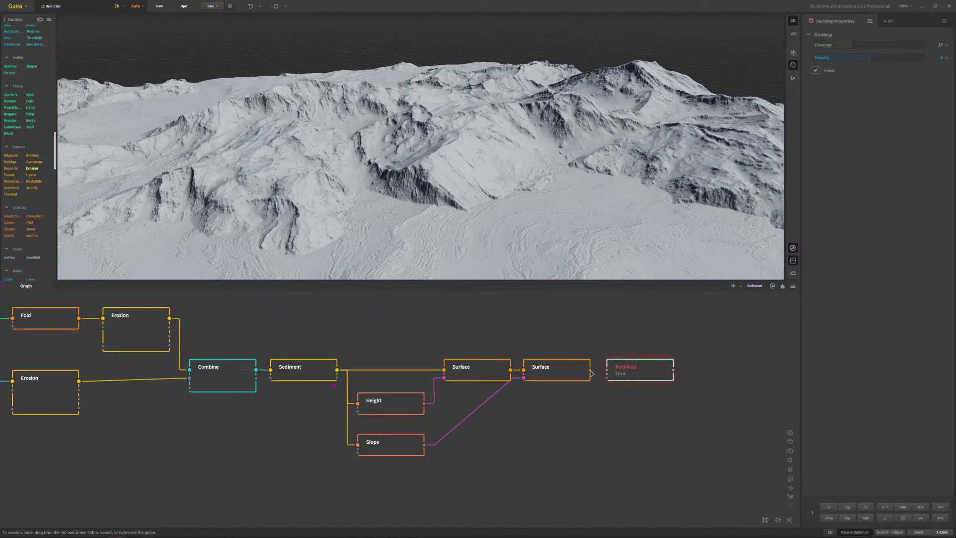
drag(592, 373, 640, 373)
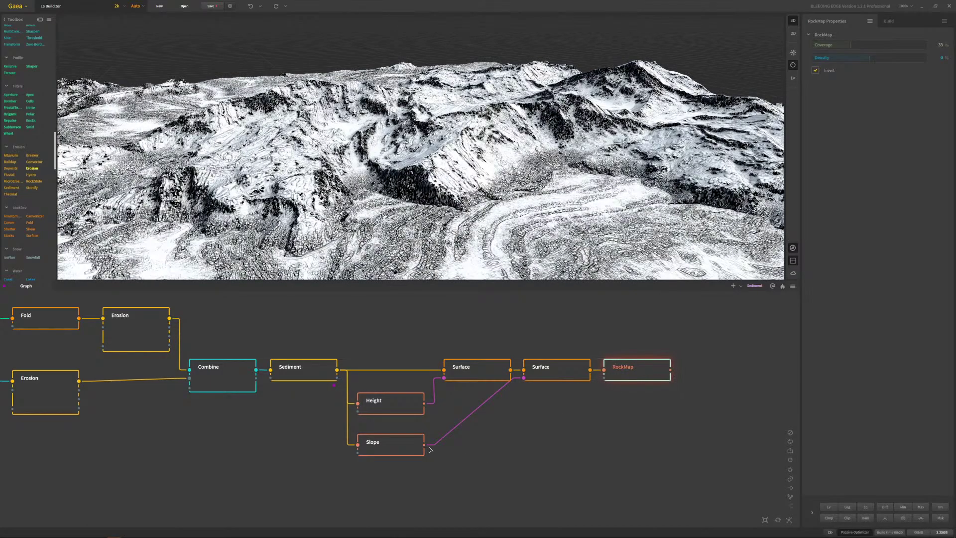
- Mask the RockMap node with the Slope node's output and set its Coverage to 42%
drag(426, 445, 604, 378)
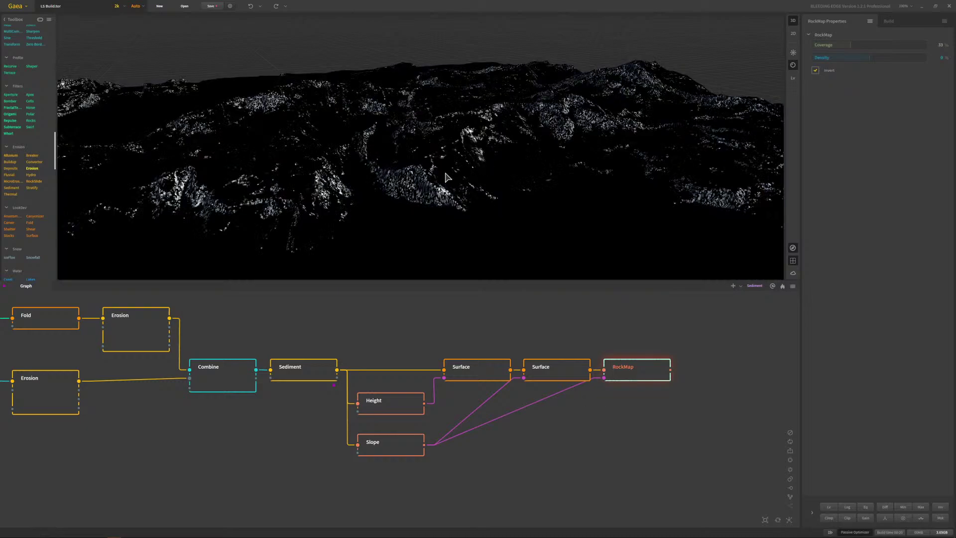
drag(517, 174, 481, 176)
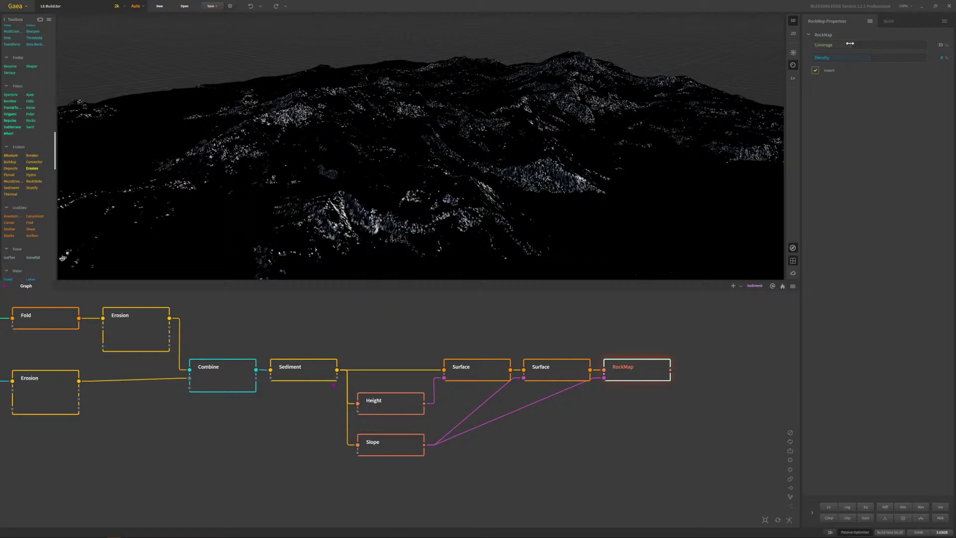
drag(850, 44, 860, 44)
drag(591, 237, 576, 237)
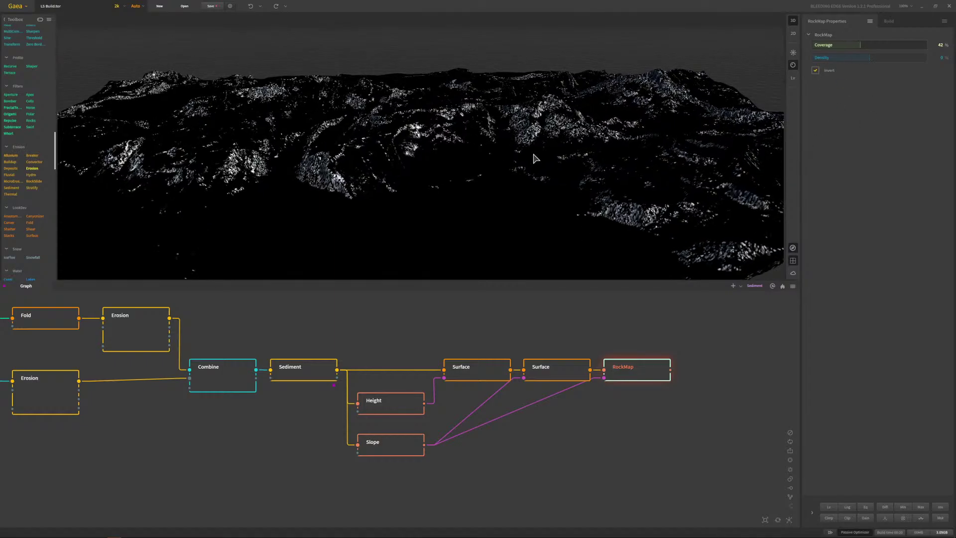
drag(536, 158, 537, 164)
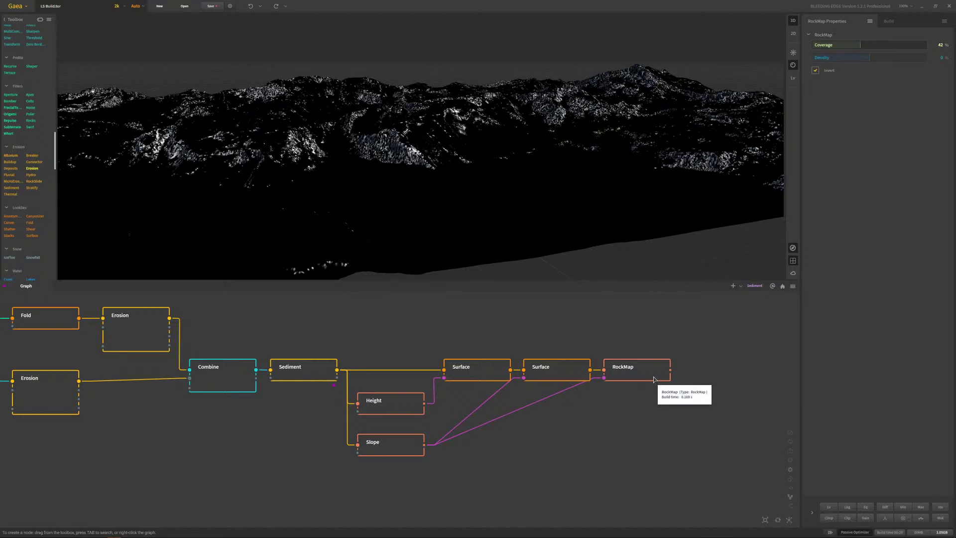
- Add a SatMaps node fed by RockMap and line it up directly after that node
right_click(735, 370)
text(sat)
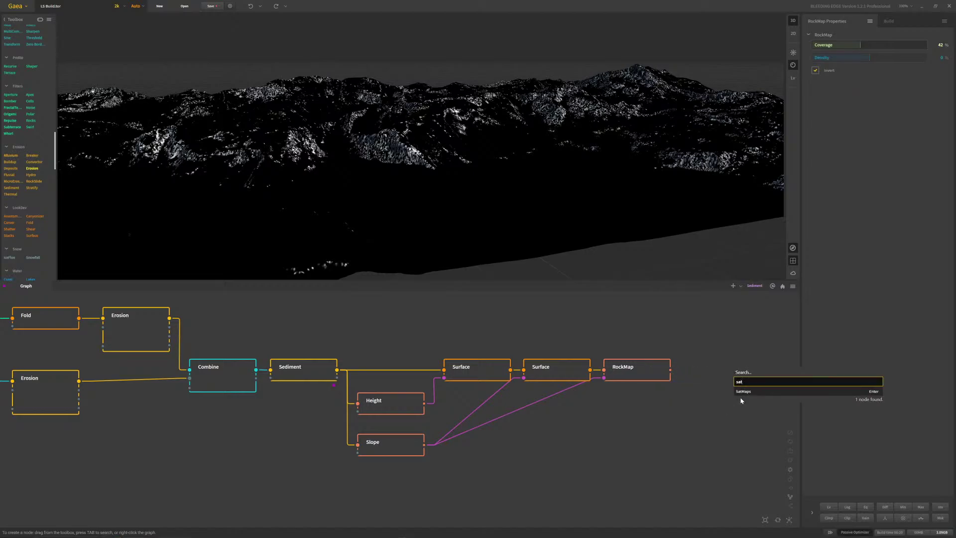
click(743, 392)
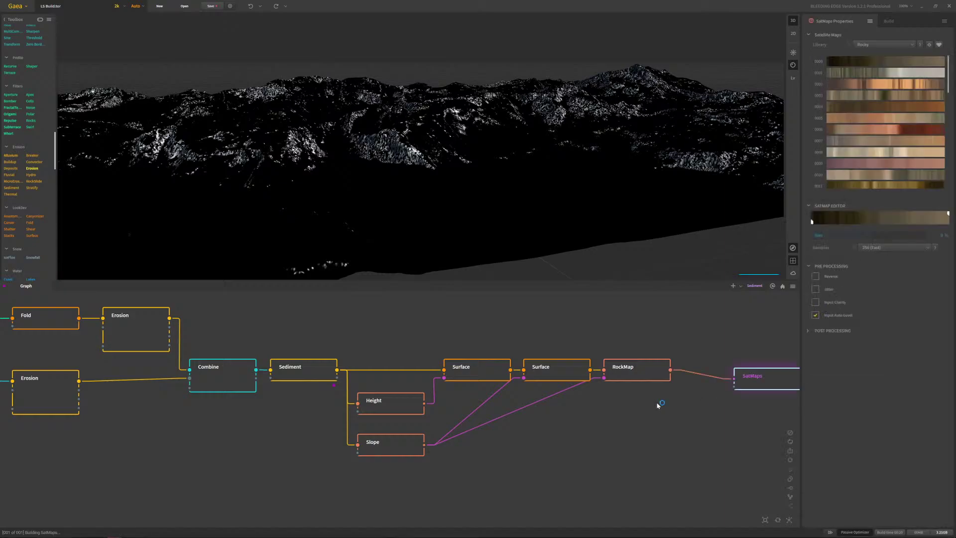
drag(753, 375, 702, 369)
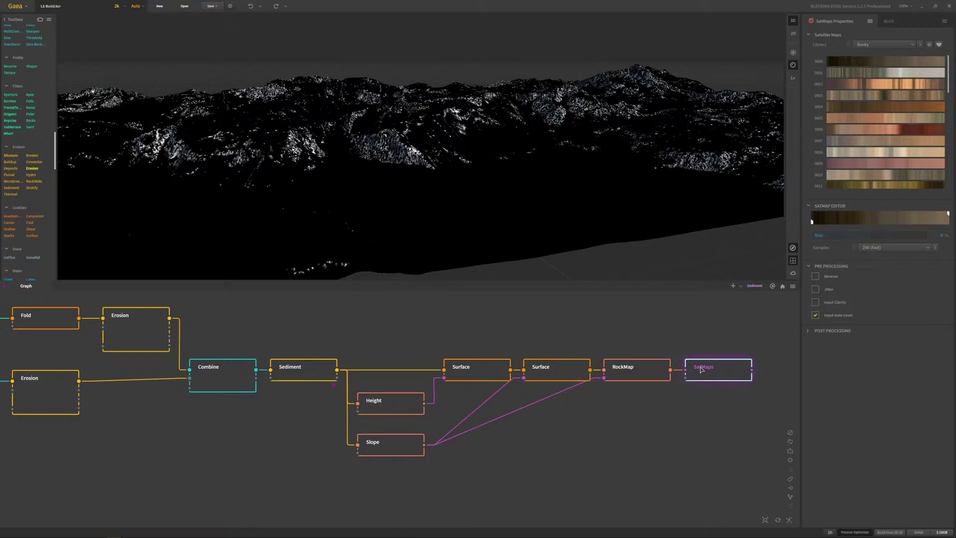
drag(703, 370, 700, 368)
- Try pinning the RockMap node as the viewport underlay
click(630, 367)
right_click(632, 367)
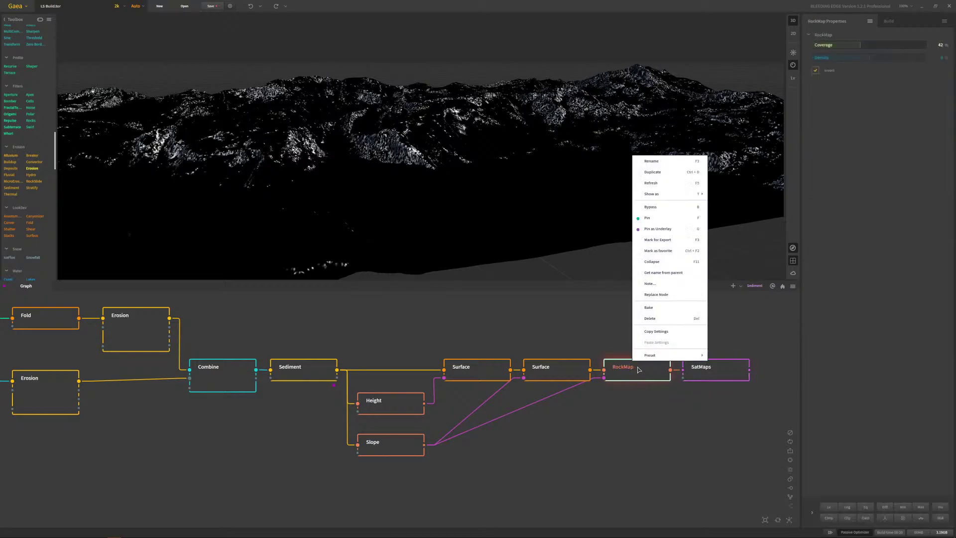
click(668, 233)
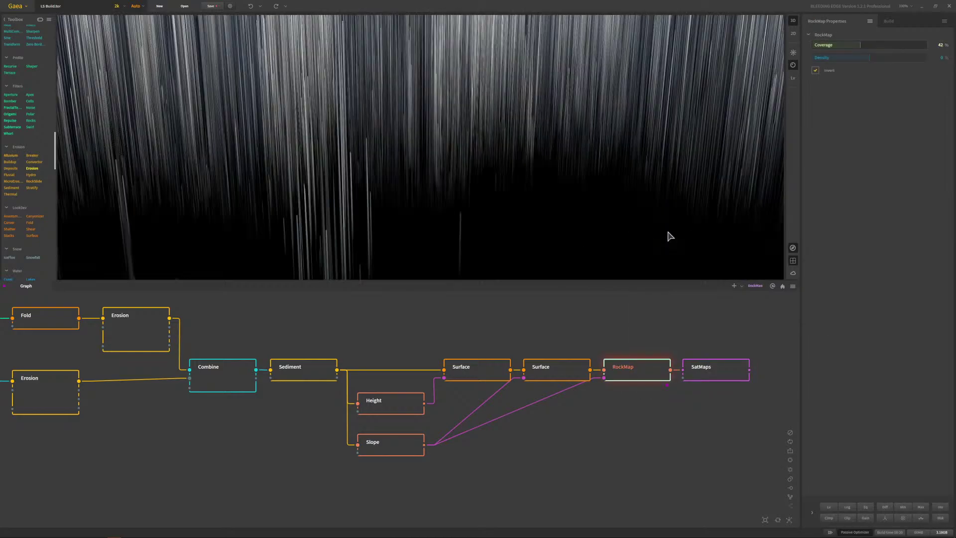
- Pin the Rocky Surface node as the viewport underlay
click(551, 369)
right_click(551, 369)
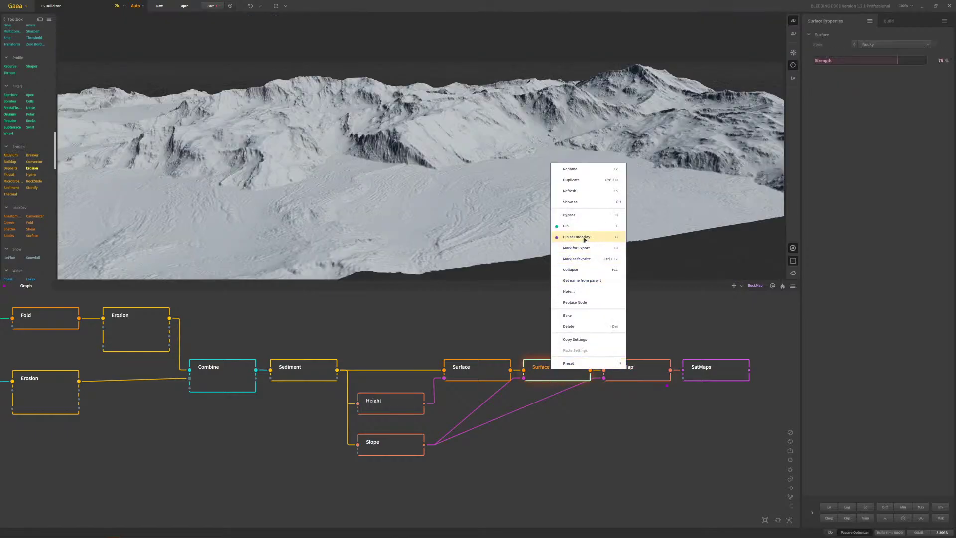
click(576, 236)
- Color the SatMaps node with the dark grey and red gradient from the Rocky library
click(634, 374)
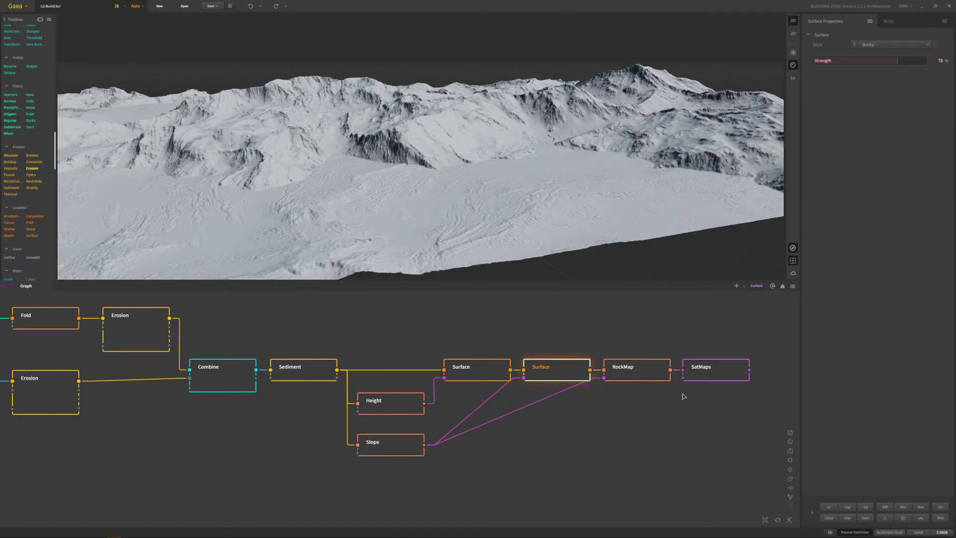
click(719, 375)
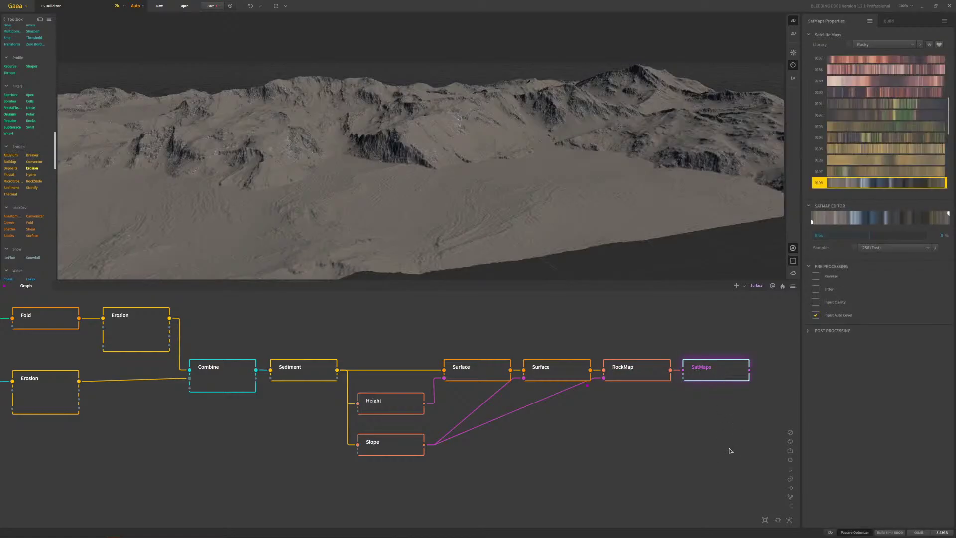
click(888, 93)
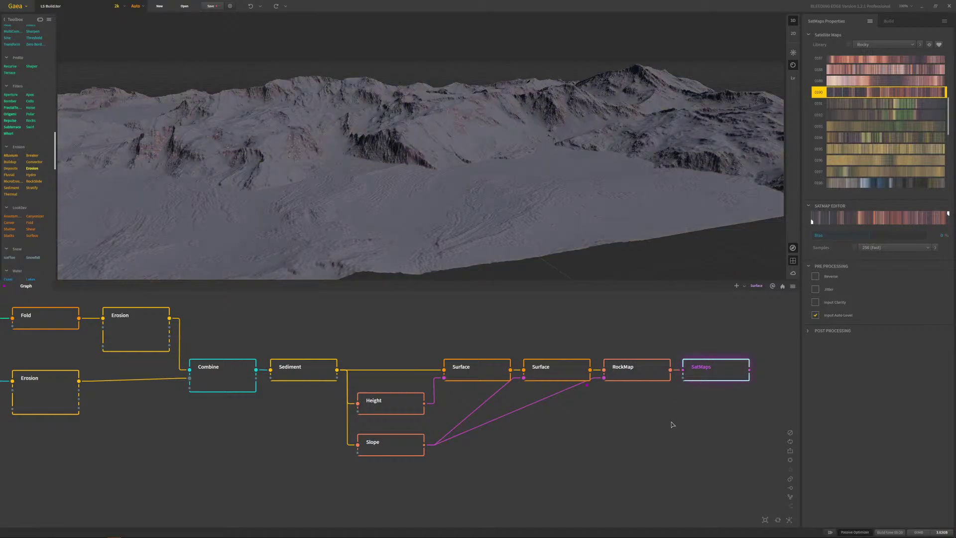
- Add a Mixer node fed by SatMaps and align it in the same row with a gap between them
middle_drag(672, 420, 565, 420)
drag(618, 376, 649, 372)
click(673, 334)
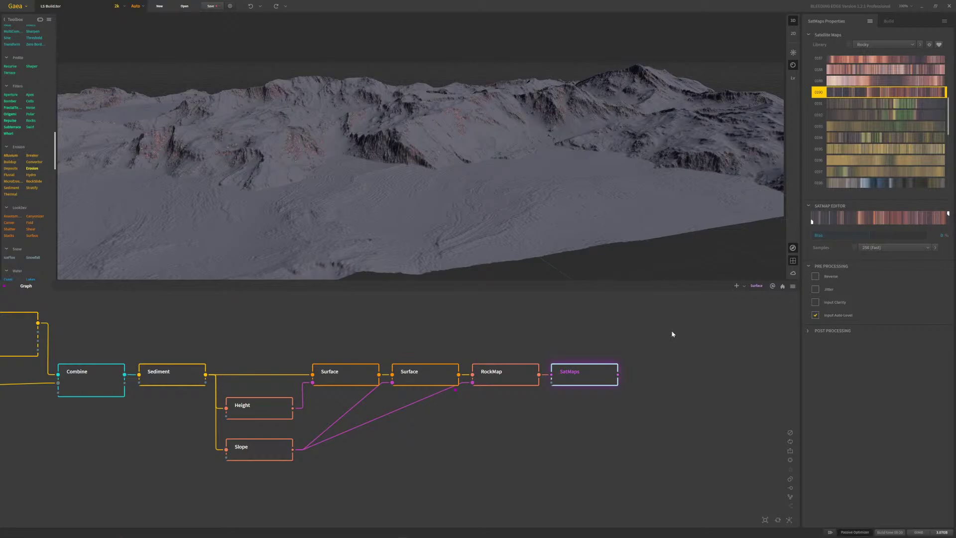
text(mixer)
click(685, 356)
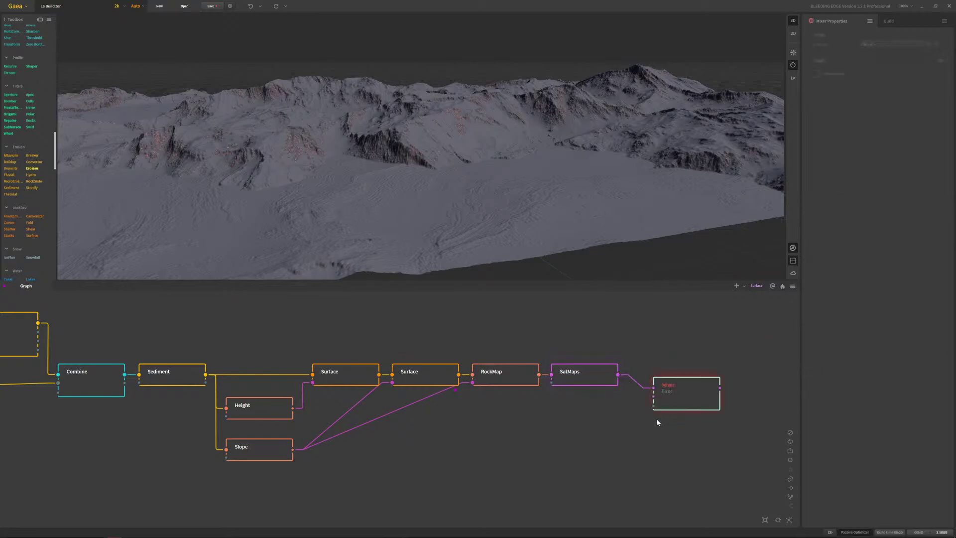
drag(668, 401, 680, 381)
middle_drag(643, 444, 632, 433)
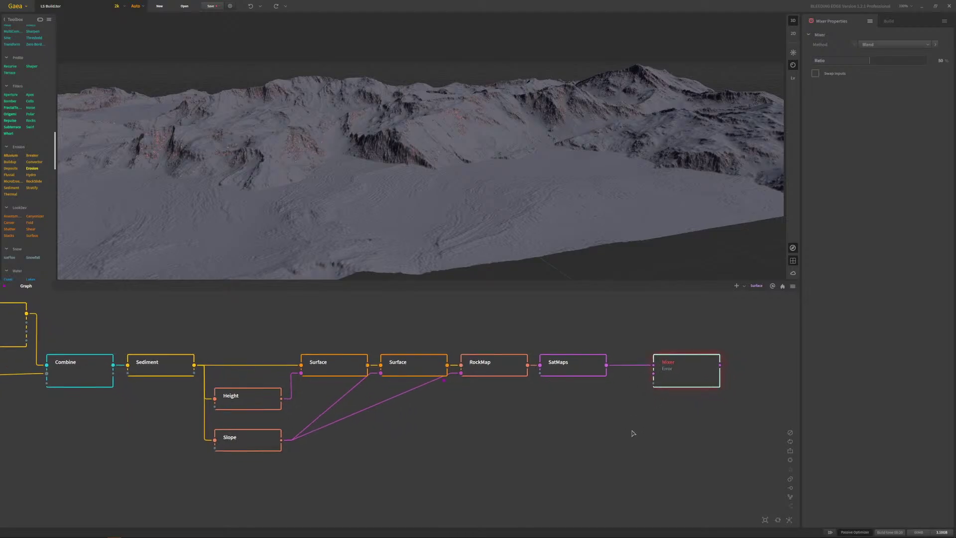
- Add a Texture node below RockMap, feed it from the Rocky Surface node, and shift the nodes following that Surface slightly away from it
click(487, 438)
key(Tab)
text(texture)
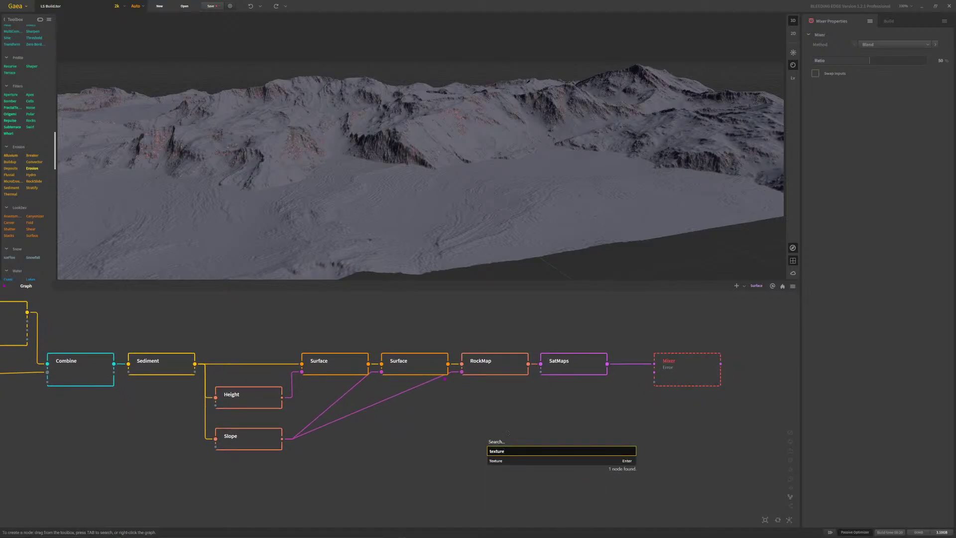
click(522, 458)
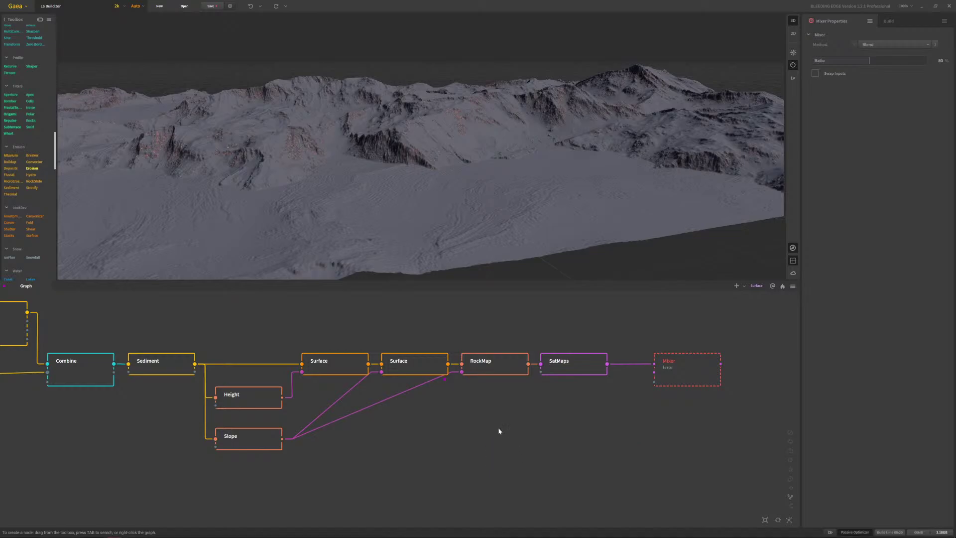
drag(499, 430, 448, 364)
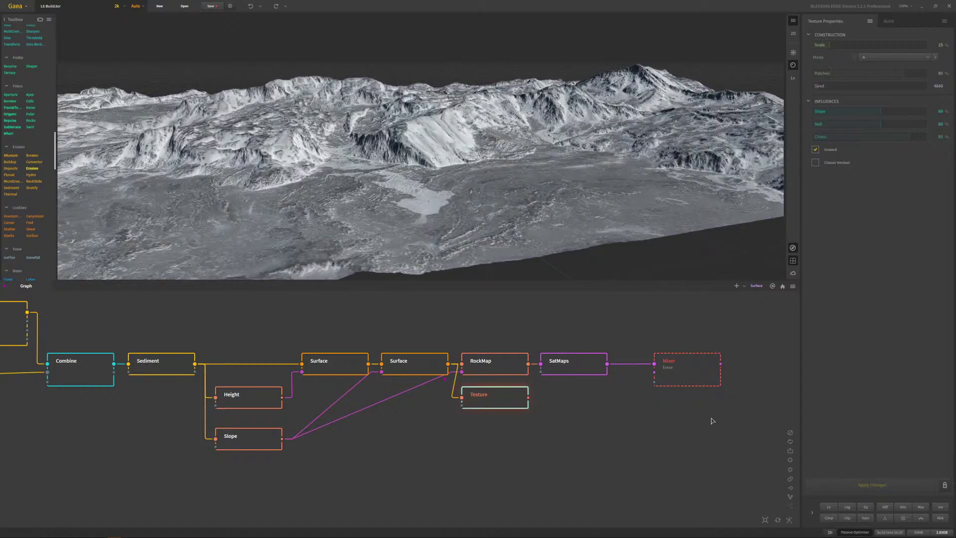
drag(695, 401, 503, 364)
click(632, 448)
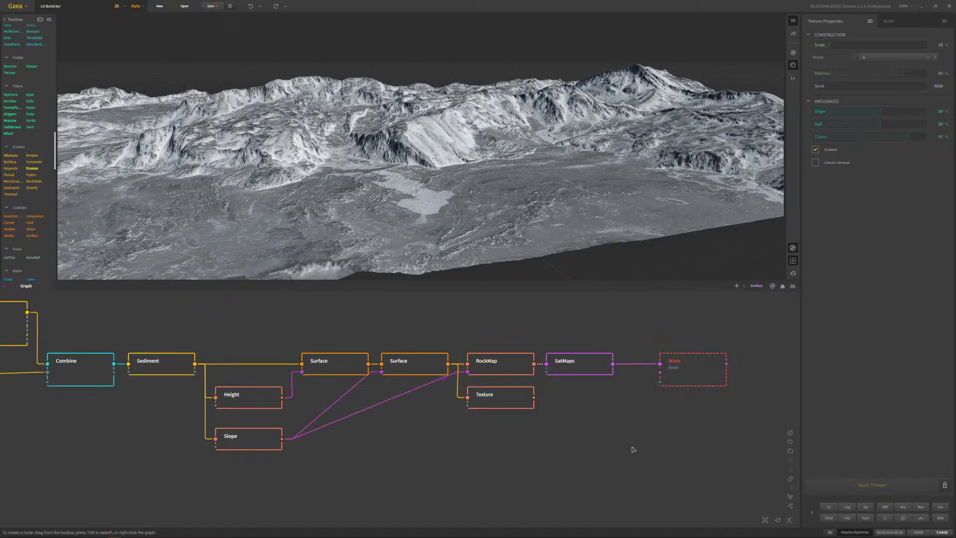
- Set the Texture node's mode to C
drag(716, 463, 513, 368)
click(548, 394)
click(518, 400)
click(891, 58)
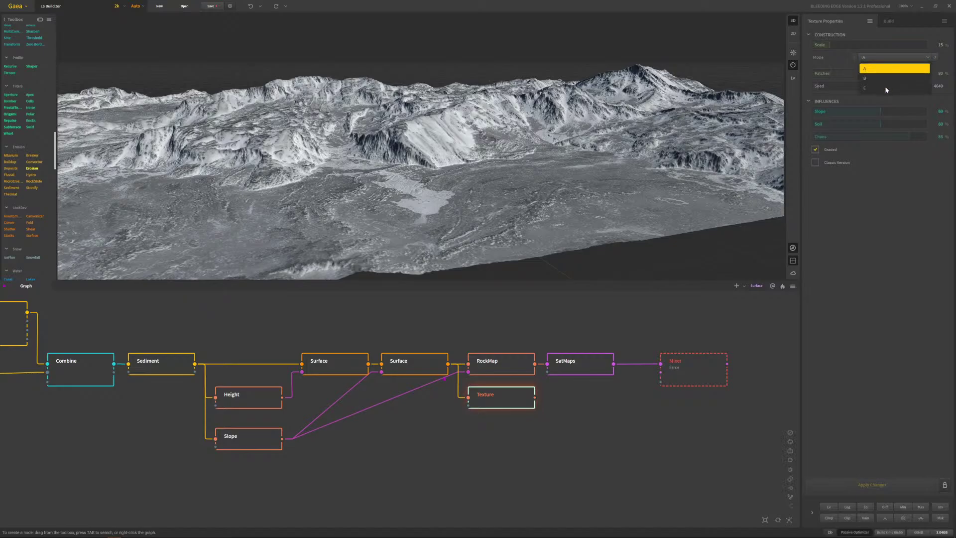
click(884, 92)
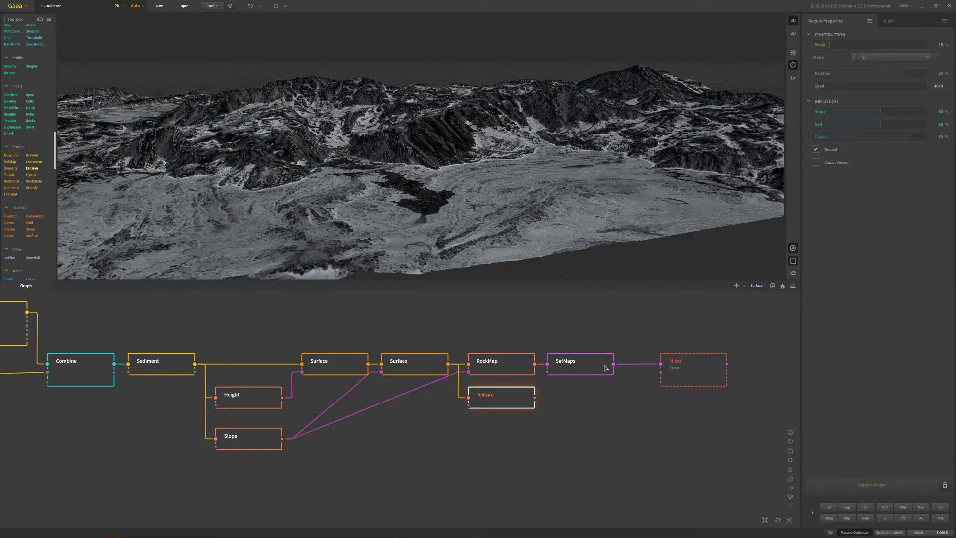
click(603, 411)
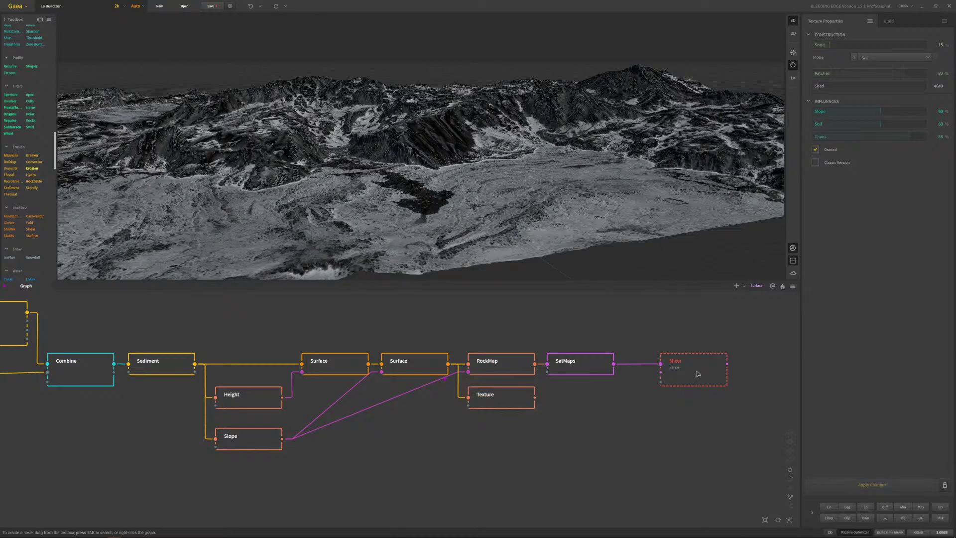
- Move the Mixer closer to SatMaps and add a second SatMaps node below the first, fed by Texture
drag(694, 371, 668, 358)
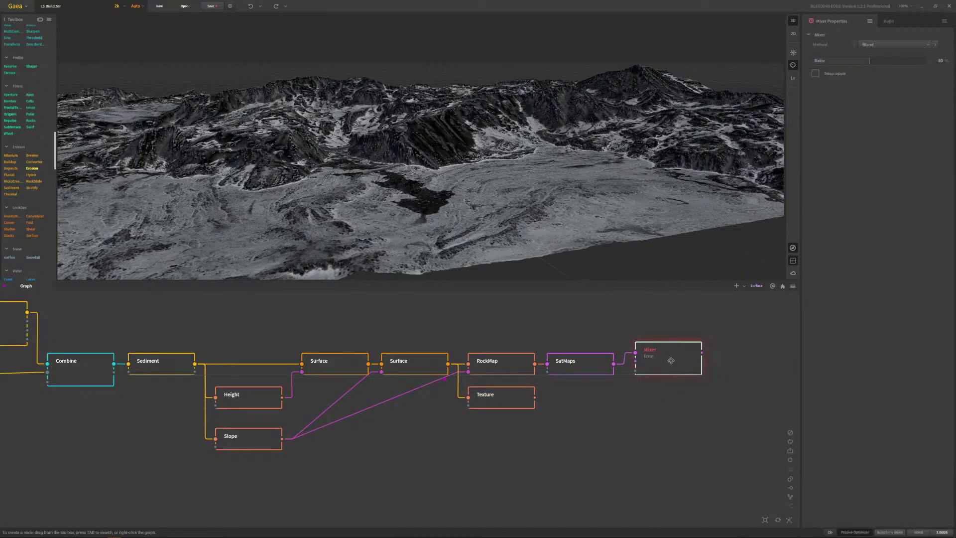
click(542, 415)
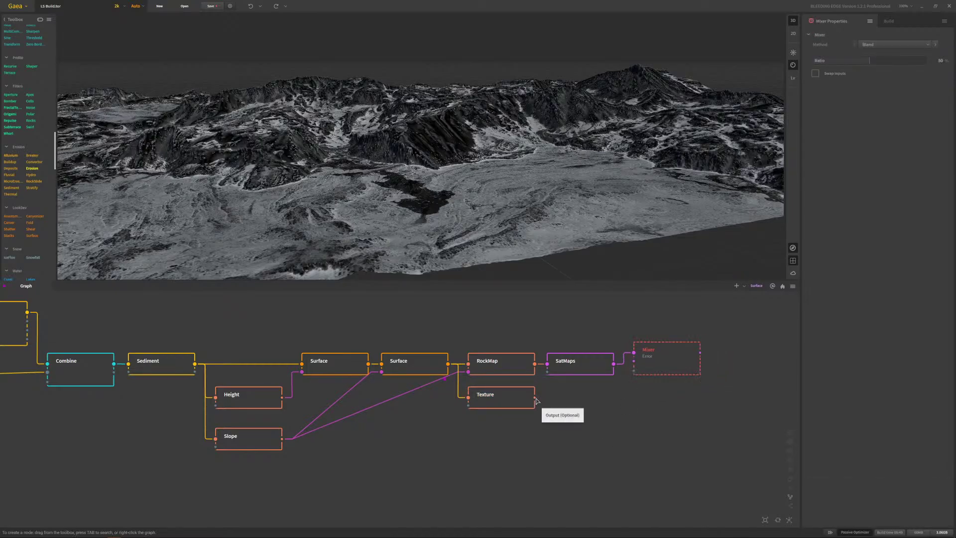
right_click(613, 409)
text(sat)
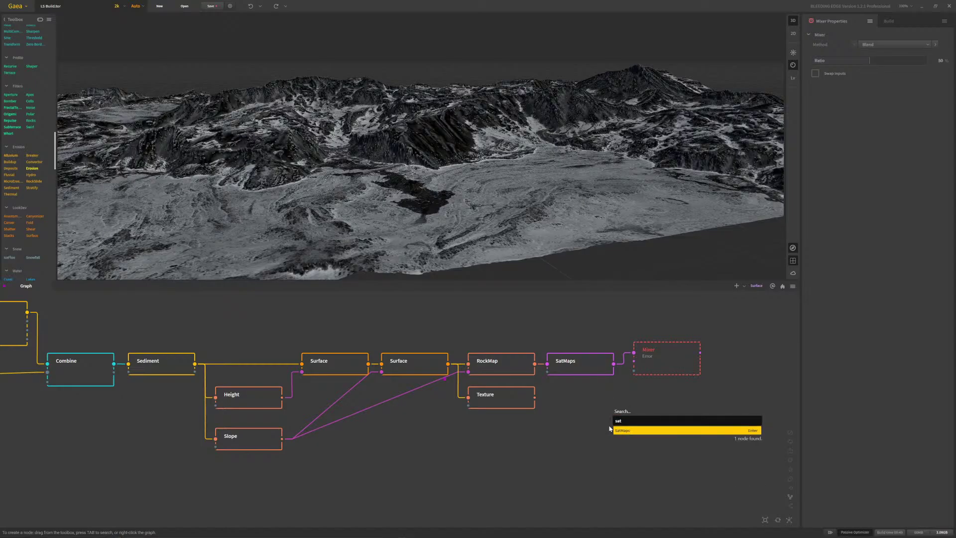
key(Return)
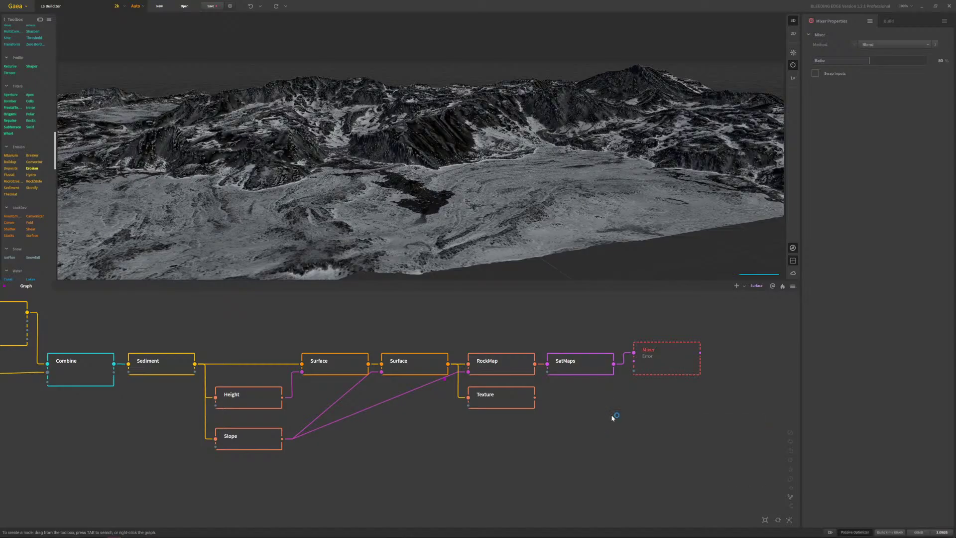
drag(642, 418, 578, 401)
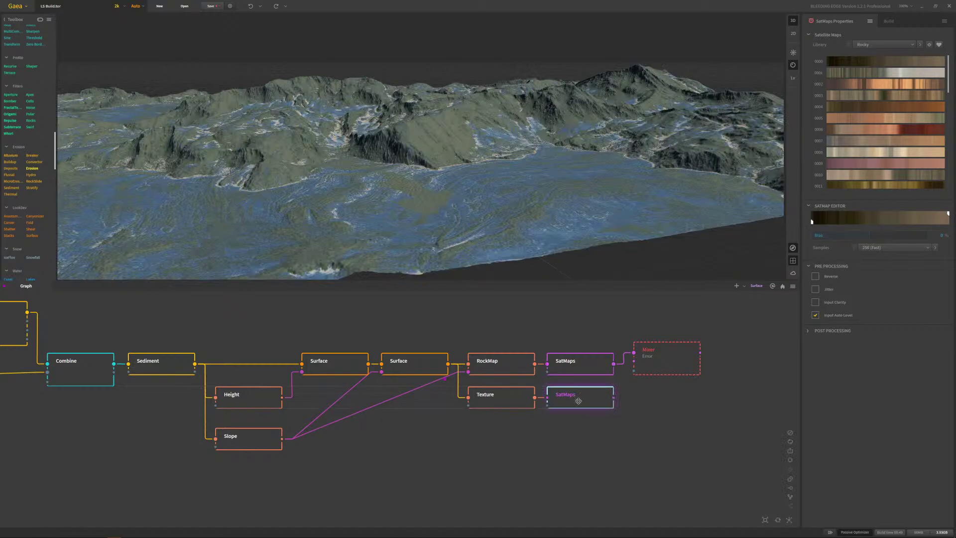
- Color the lower SatMaps node with the white to dark blue-grey gradient from the Rocky library
click(582, 368)
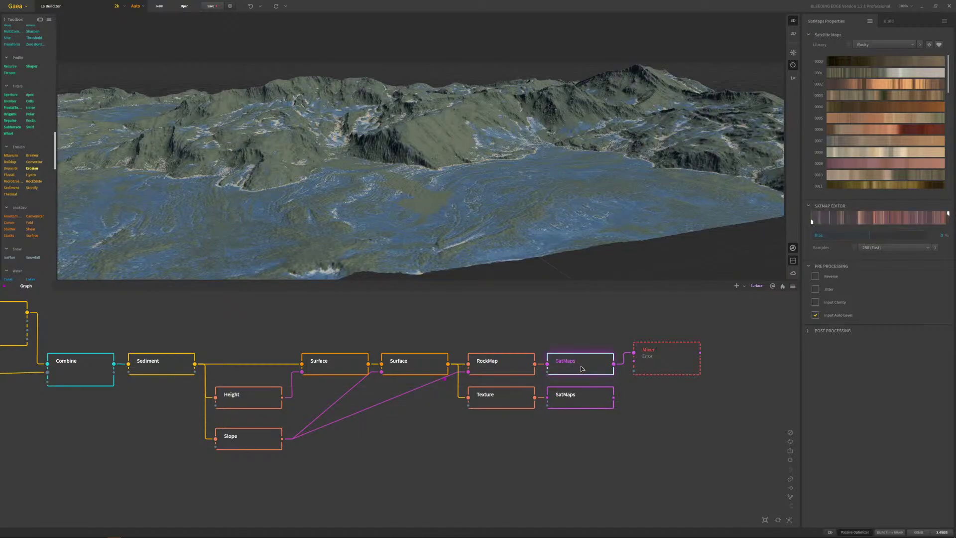
click(588, 398)
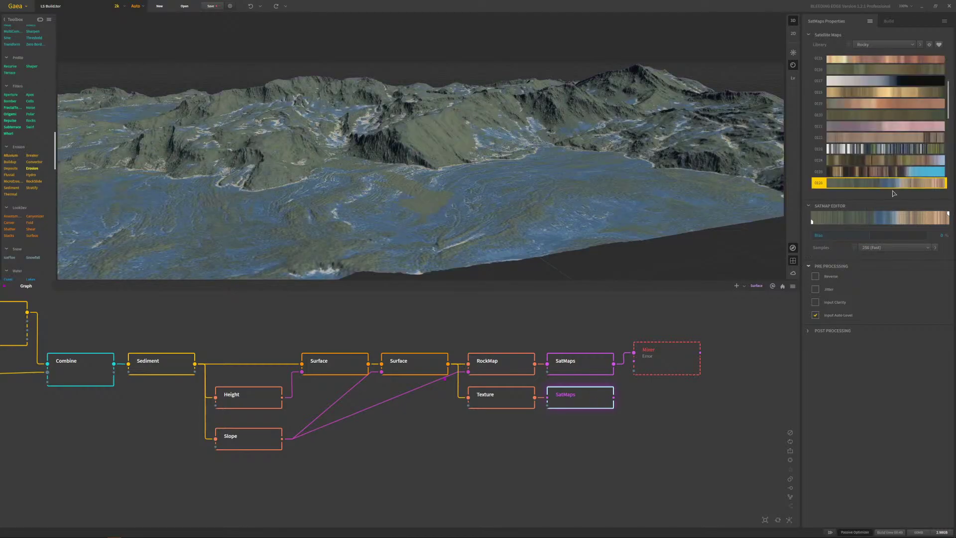
scroll(898, 141, up, 5)
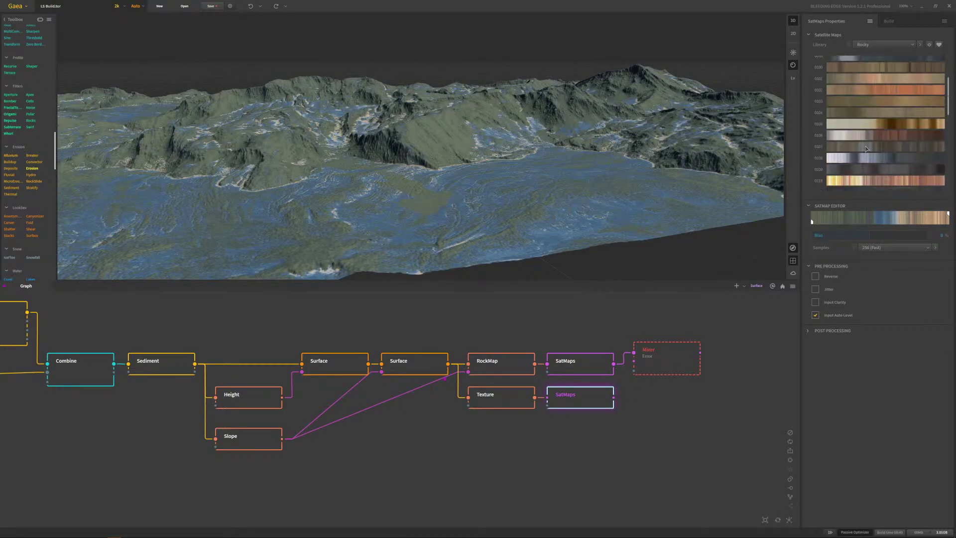
click(879, 161)
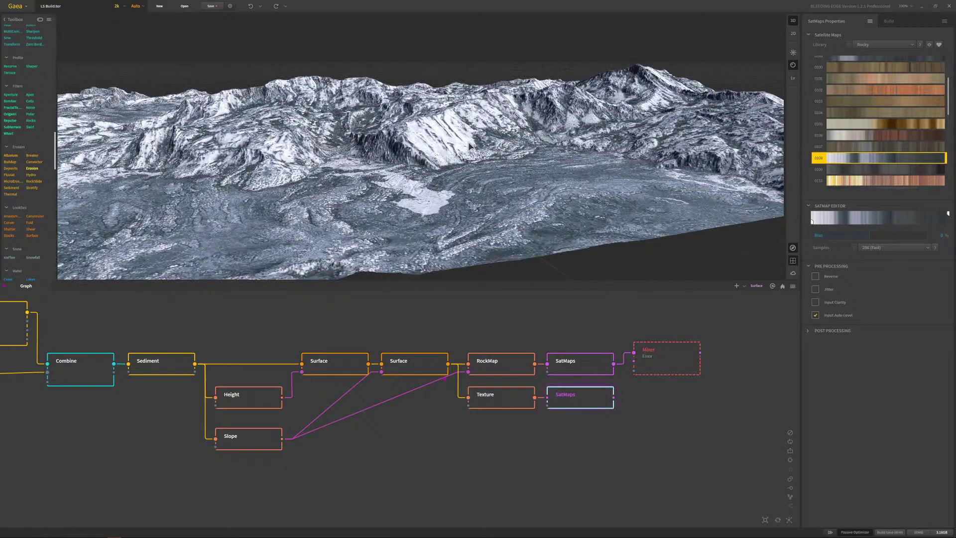
scroll(455, 127, up, 5)
mouse_move(455, 127)
mouse_down()
mouse_move(477, 151)
mouse_move(462, 142)
mouse_up()
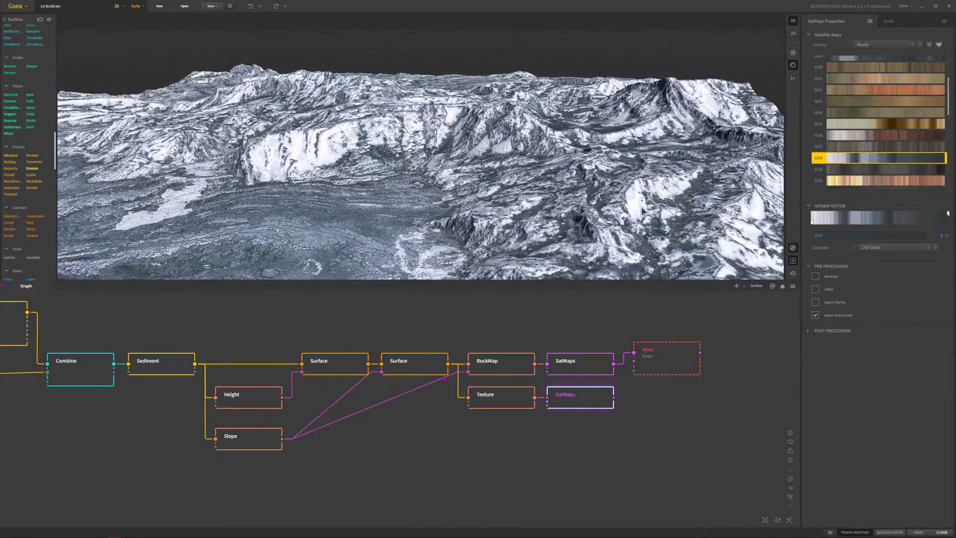
drag(392, 163, 406, 162)
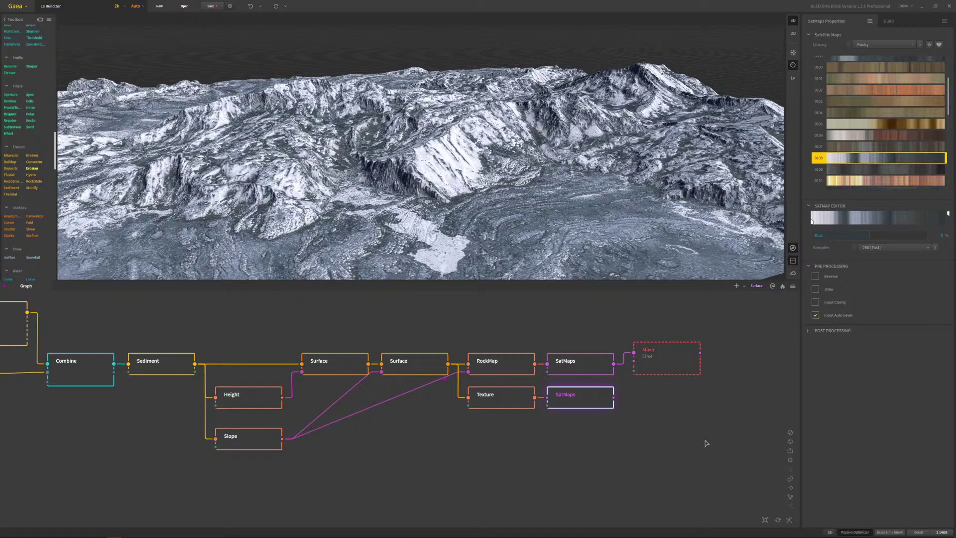
- Add another Slope node below the existing mask nodes and feed it from the Sediment node
click(611, 447)
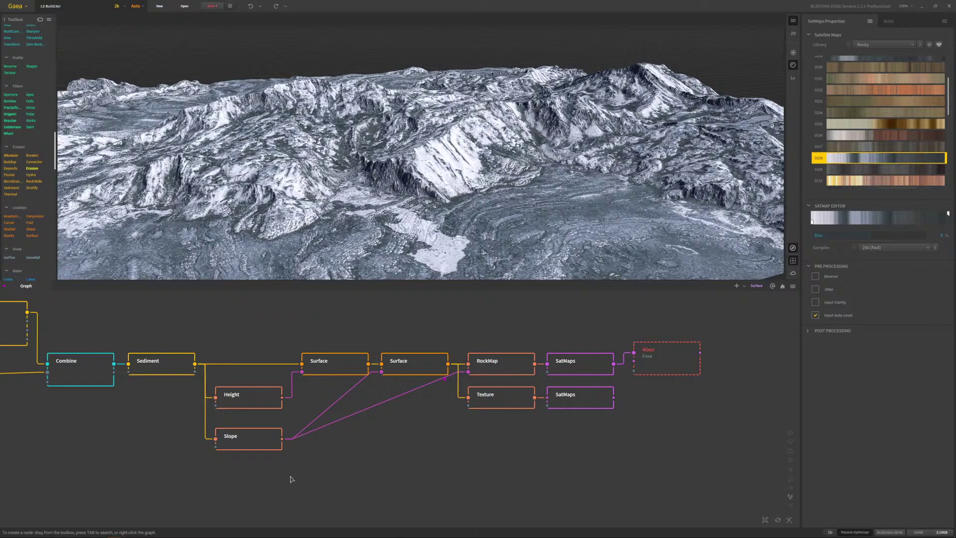
key(Tab)
text(slope)
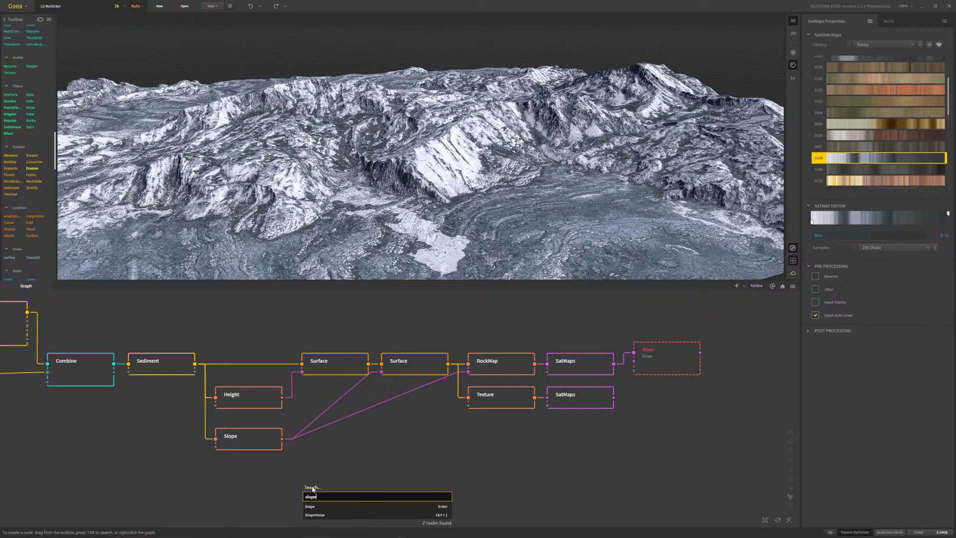
click(321, 507)
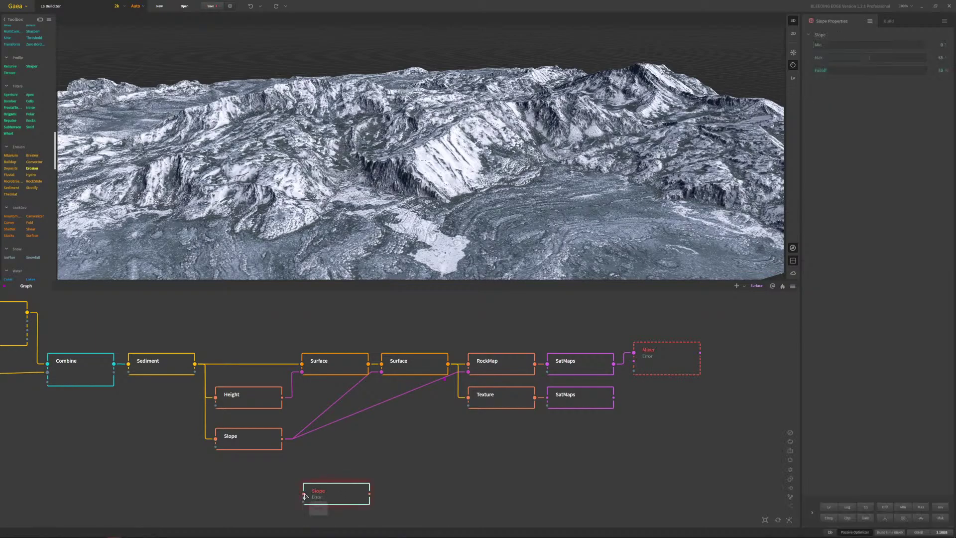
drag(303, 493, 195, 364)
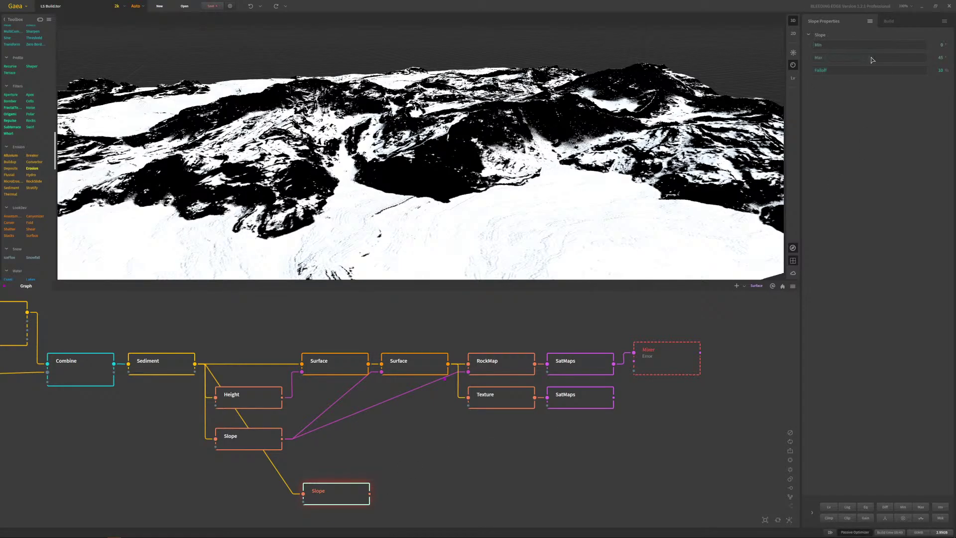
- Set the new Slope node's range to a minimum of 69° and a maximum of 73°
drag(870, 57, 911, 58)
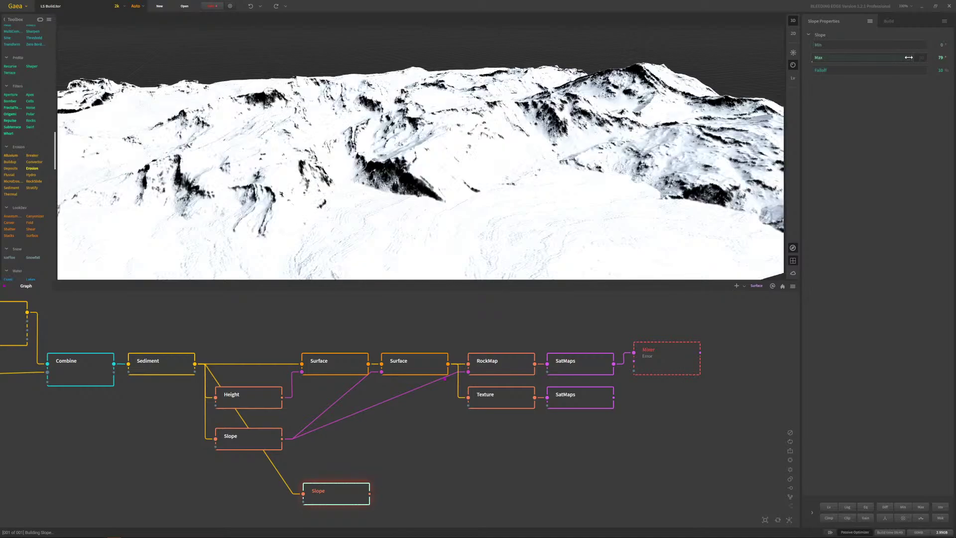
click(892, 48)
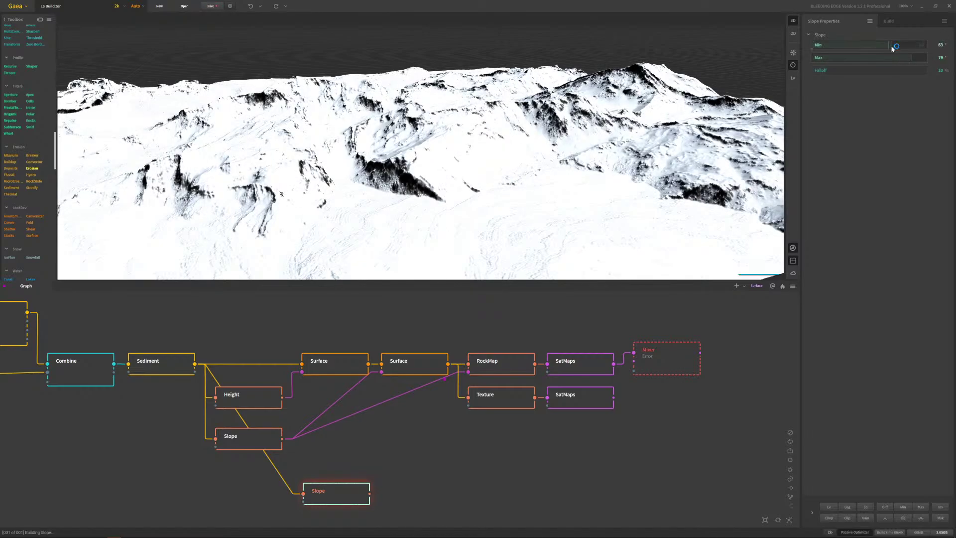
drag(893, 46, 907, 47)
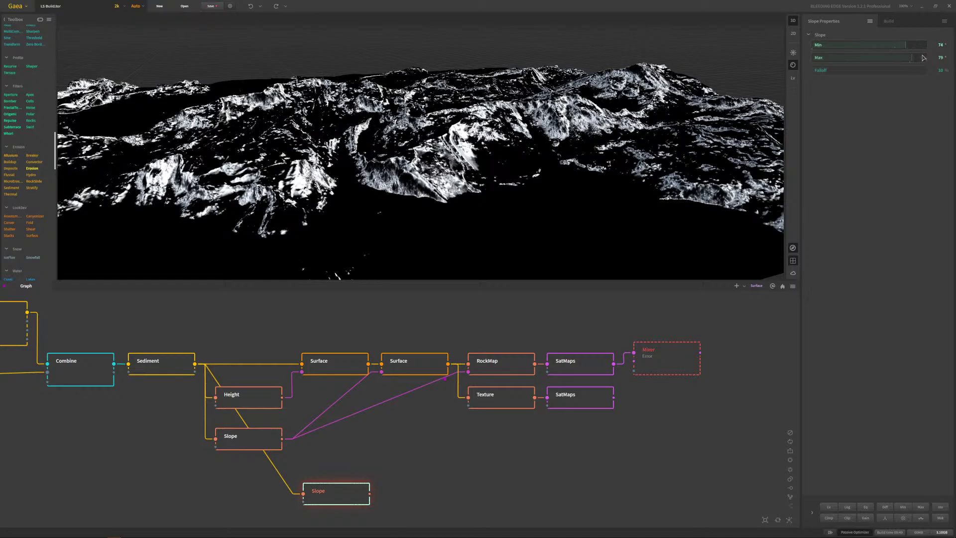
drag(916, 57, 908, 57)
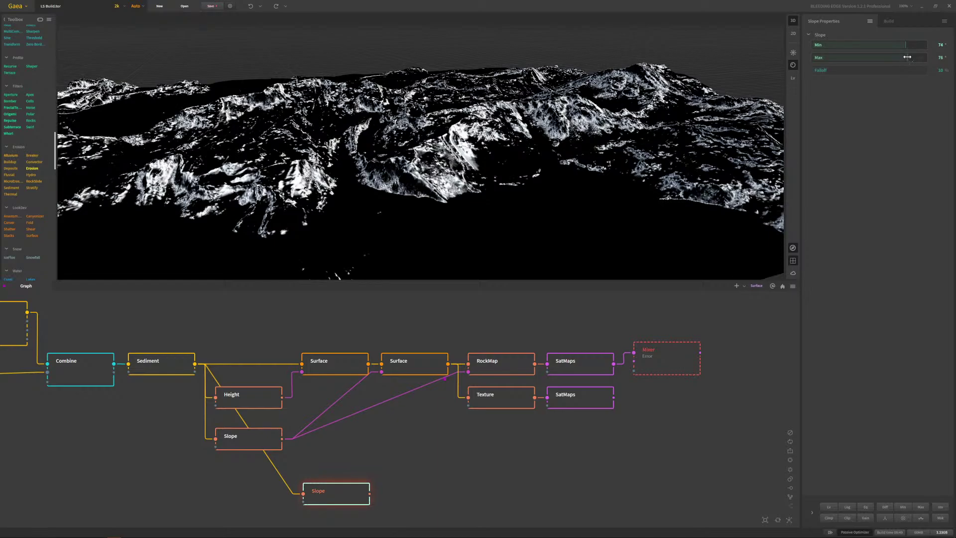
drag(905, 45, 899, 45)
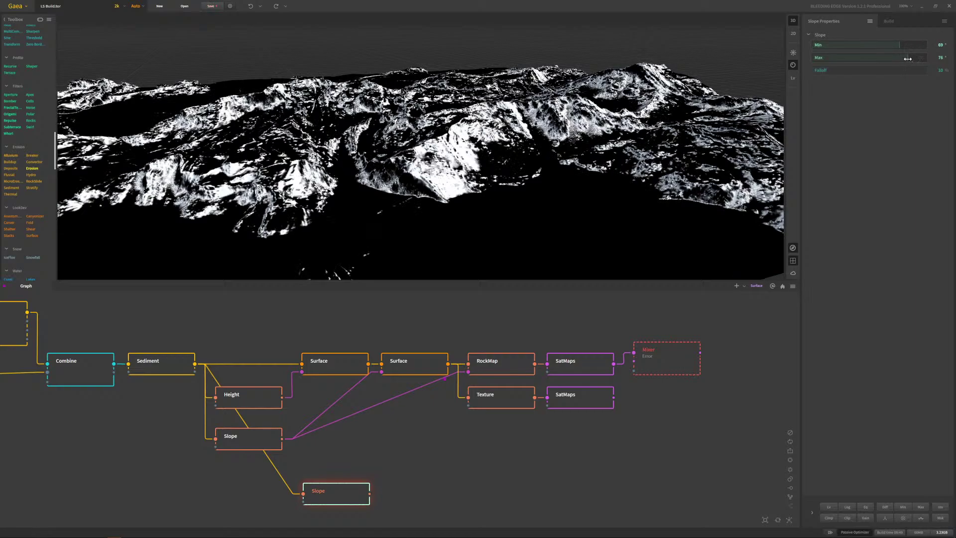
drag(906, 58, 906, 60)
drag(503, 157, 294, 137)
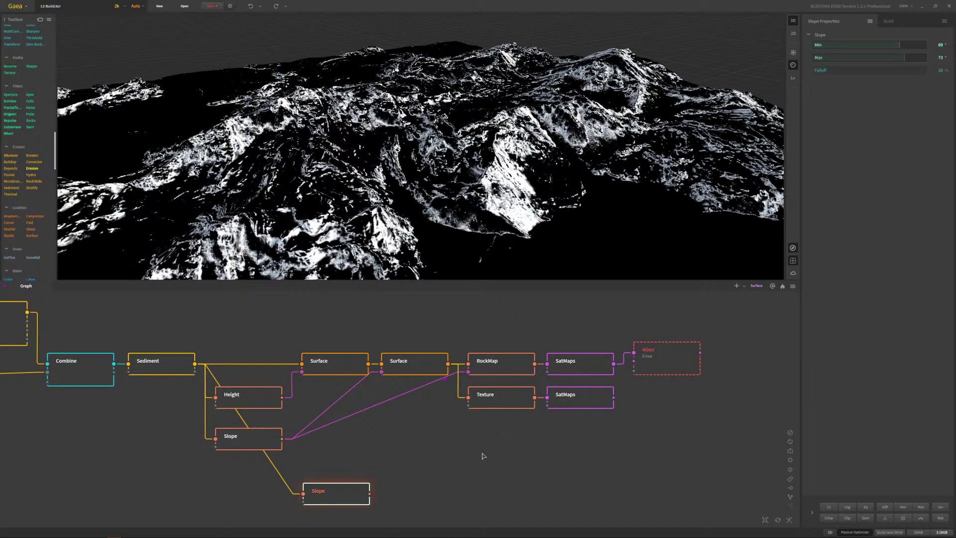
- Add a Height node fed by Sediment, connect it to the new Slope's mask input, and align it just before that Slope
click(389, 474)
key(Tab)
text(height)
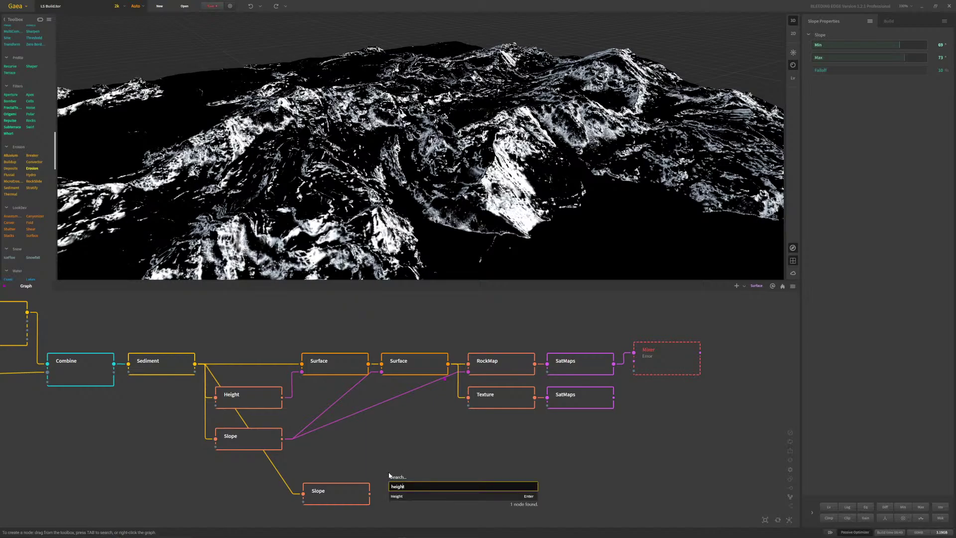
click(405, 496)
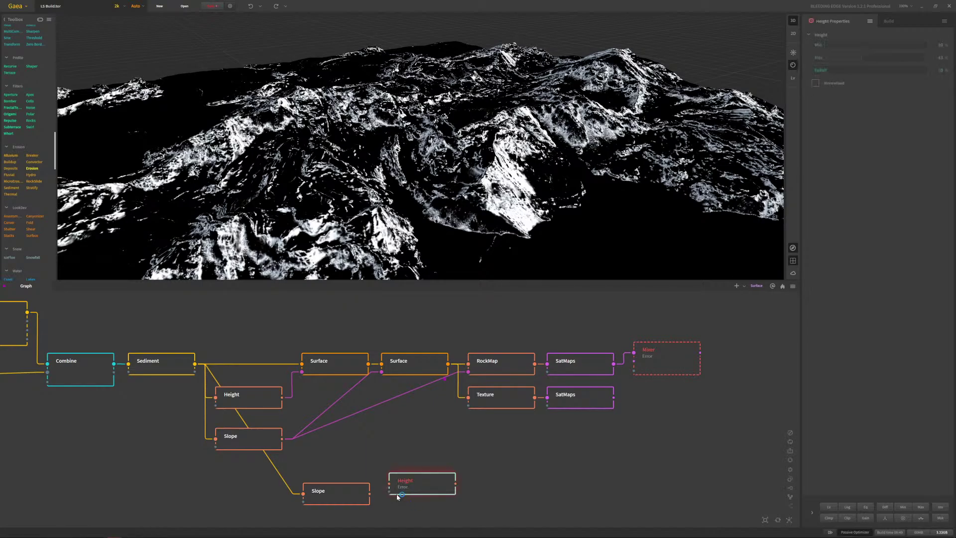
drag(389, 483, 194, 364)
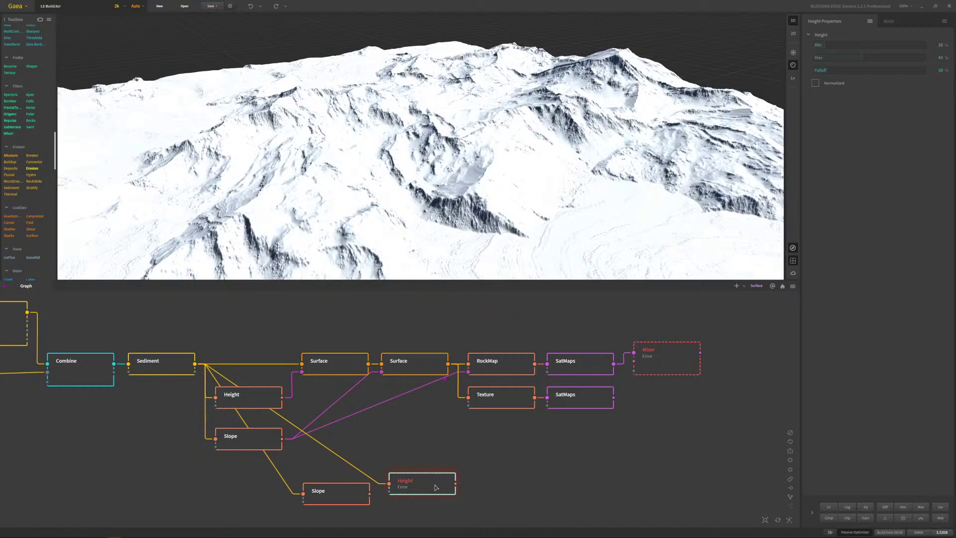
drag(435, 490, 304, 504)
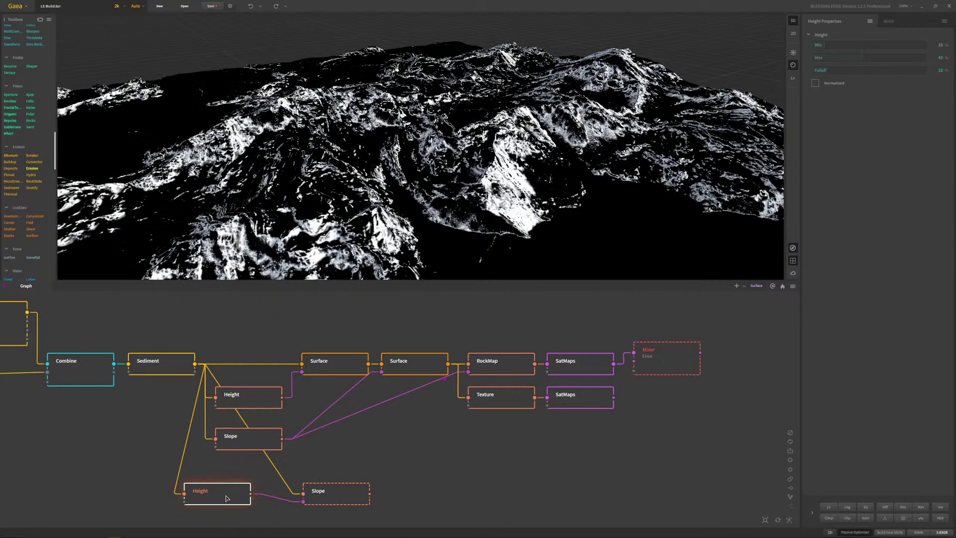
drag(222, 495, 250, 495)
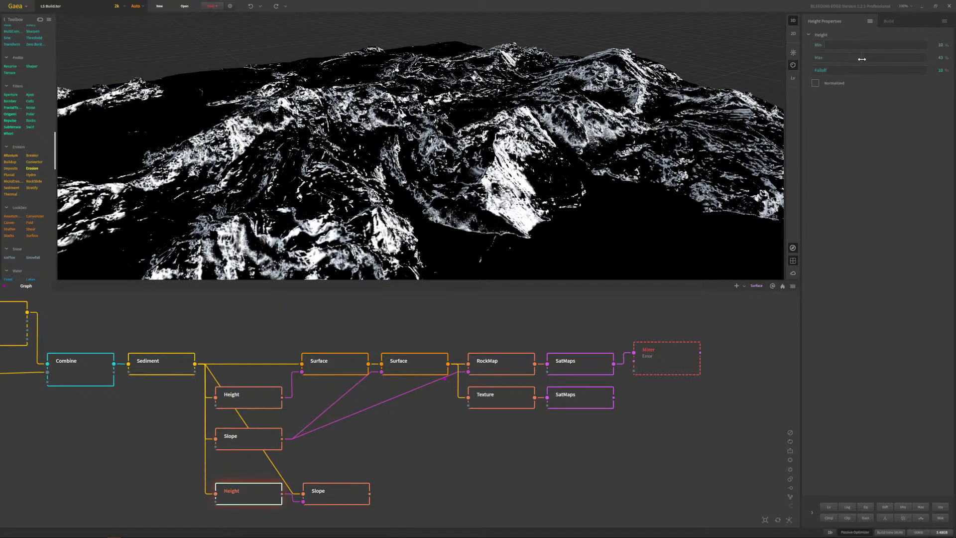
- Set the new Height node's range to a maximum of 100% and a minimum of 23%
drag(862, 59, 915, 51)
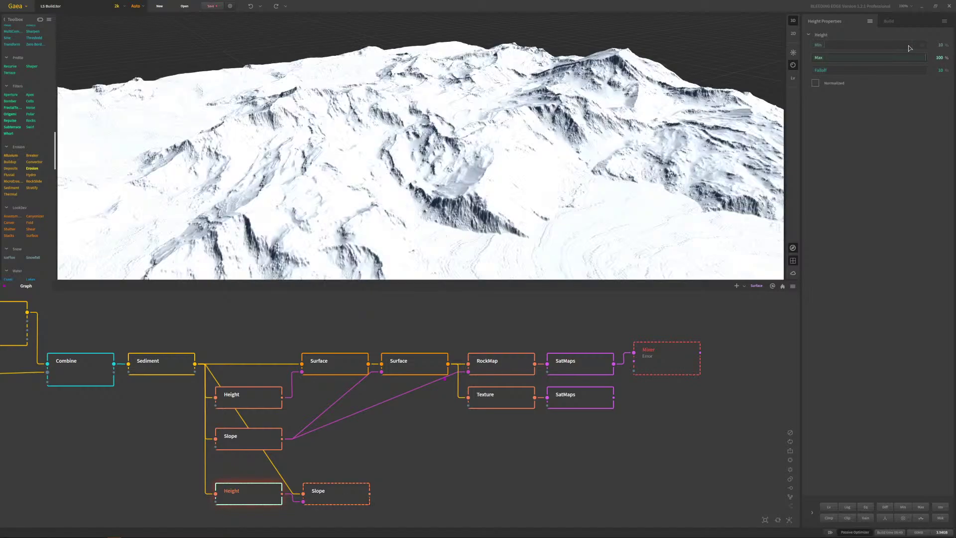
click(909, 45)
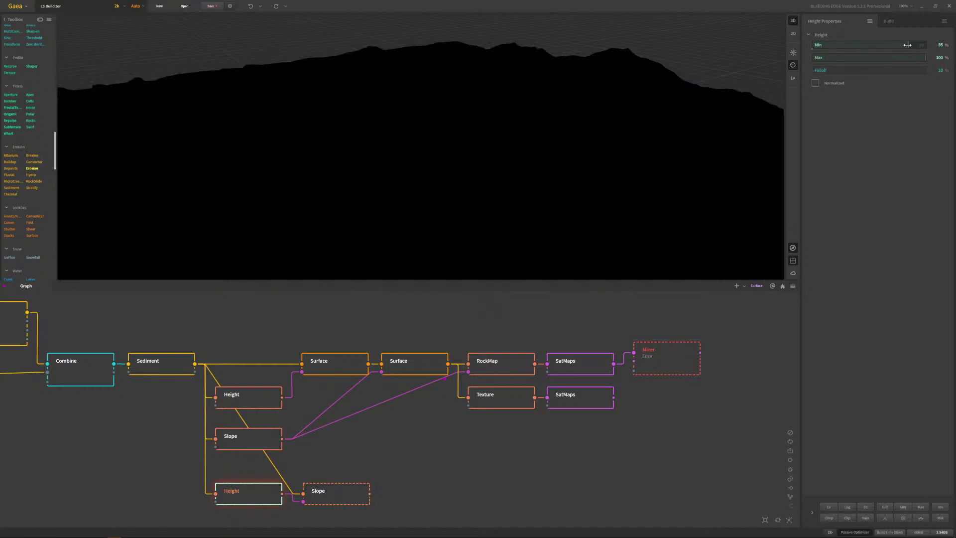
click(859, 46)
click(843, 44)
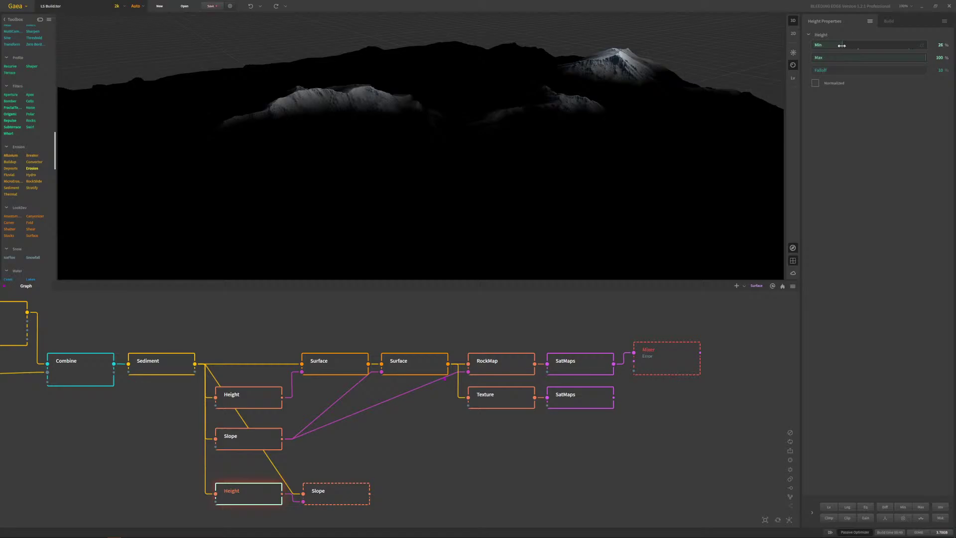
click(843, 46)
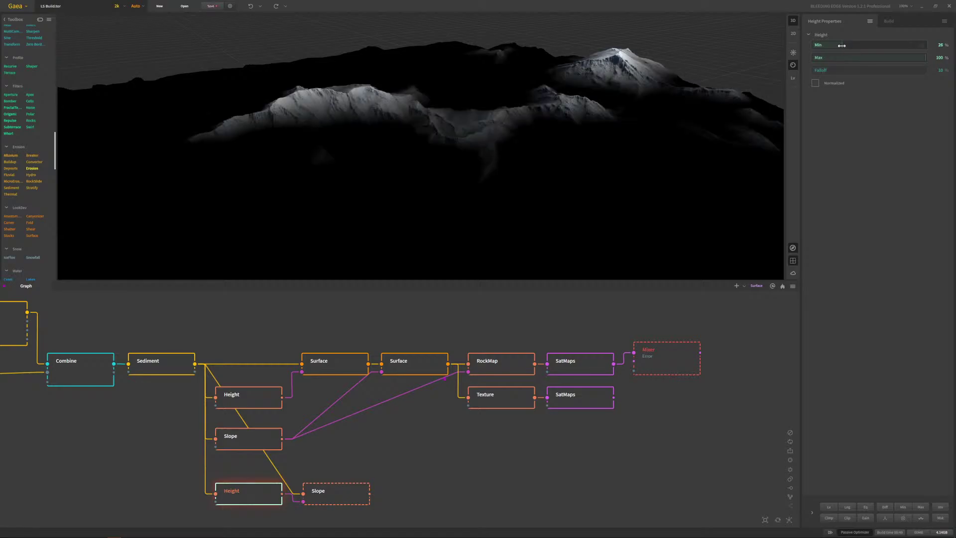
click(837, 45)
click(841, 45)
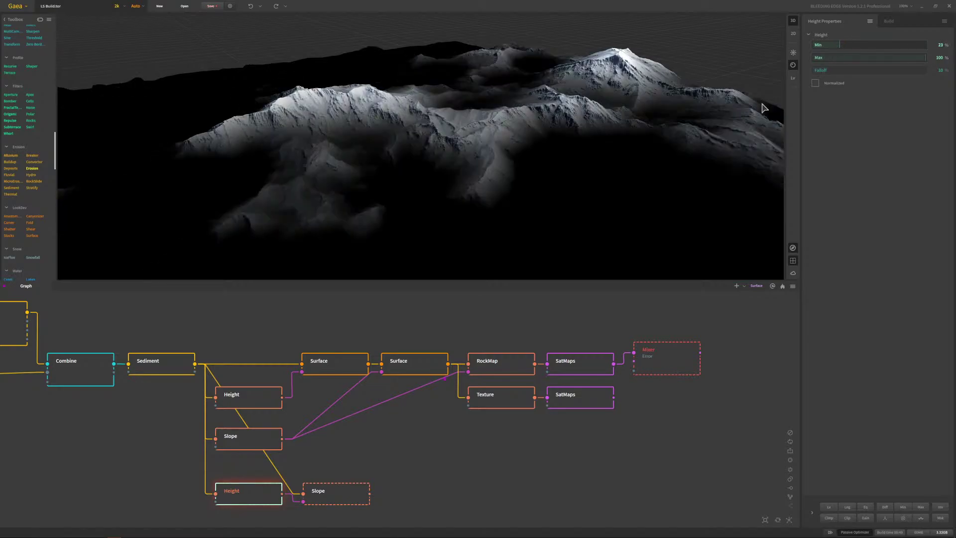
- Connect the lower Slope node's output to the second input of the lower SatMaps node
drag(370, 499, 548, 407)
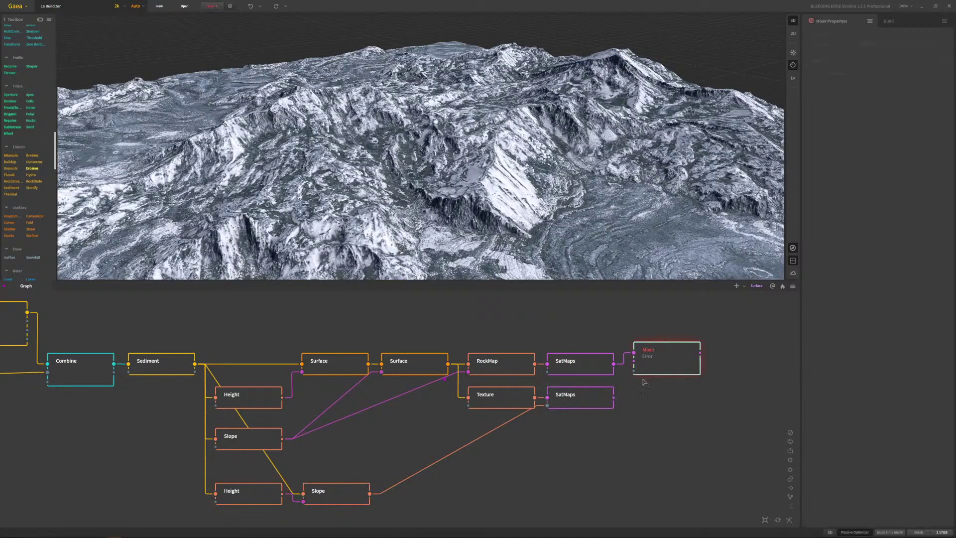
- Connect the lower SatMaps to the Mixer's second input and the lower Slope to its mask, and remove the Slope's link to the lower SatMaps
click(665, 352)
drag(613, 397, 370, 494)
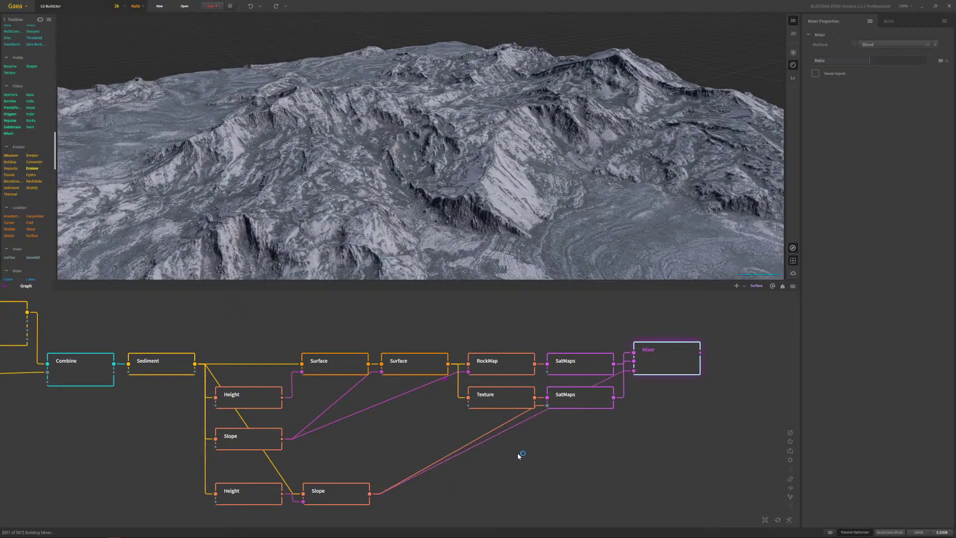
click(511, 421)
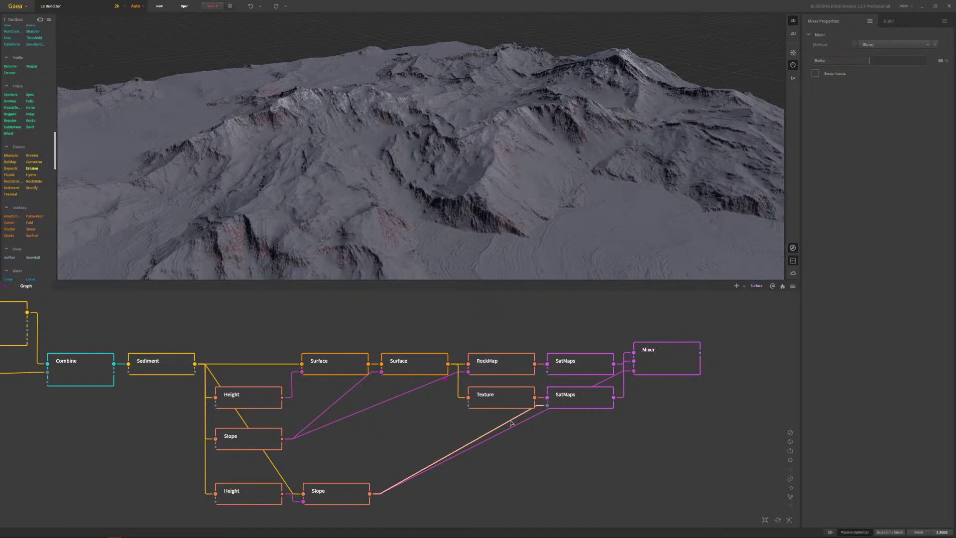
key(Delete)
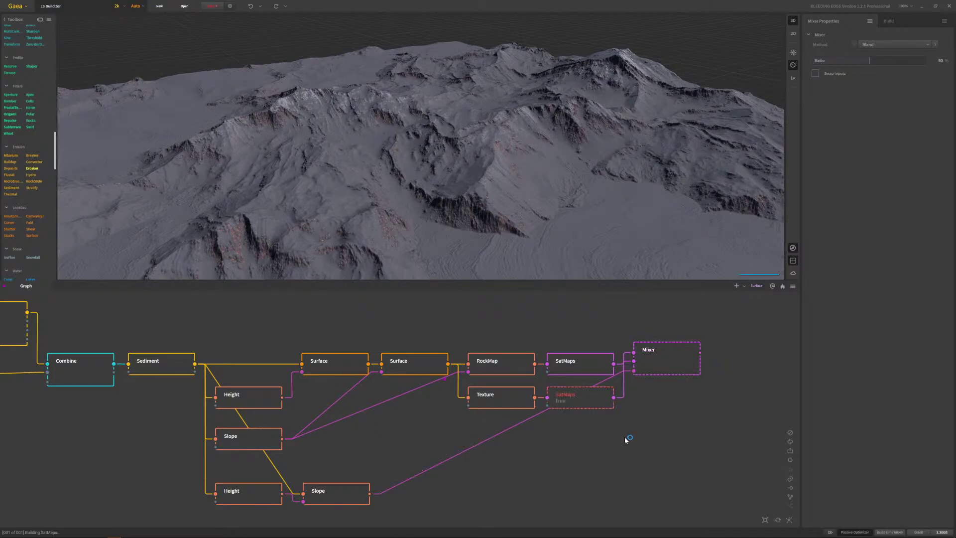
click(592, 396)
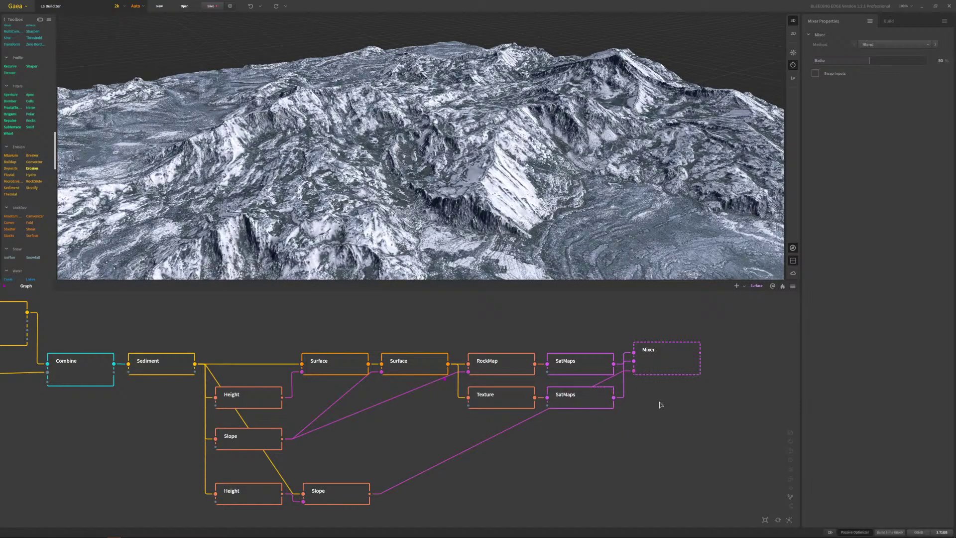
click(666, 366)
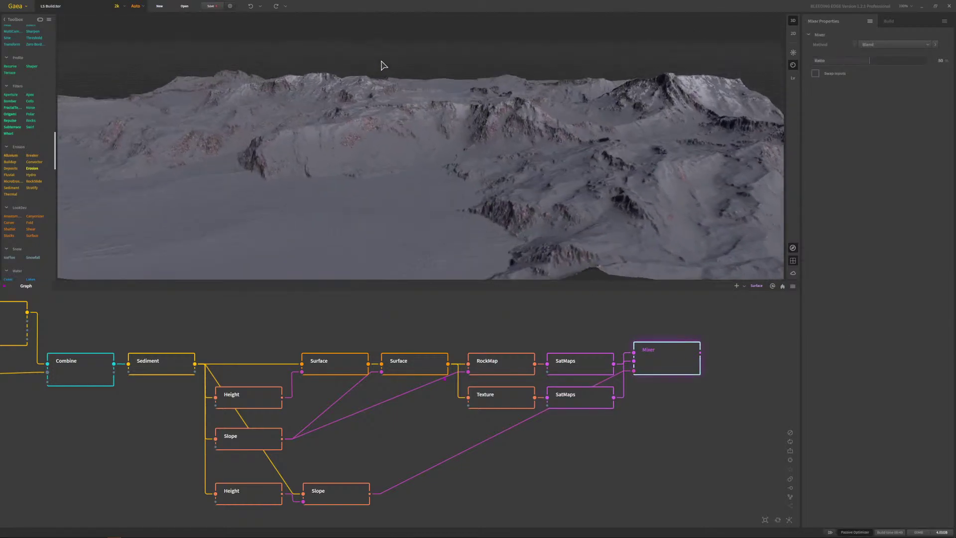
- Inspect the blended terrain from several angles and set the Mixer's ratio to 100%
drag(383, 66, 394, 64)
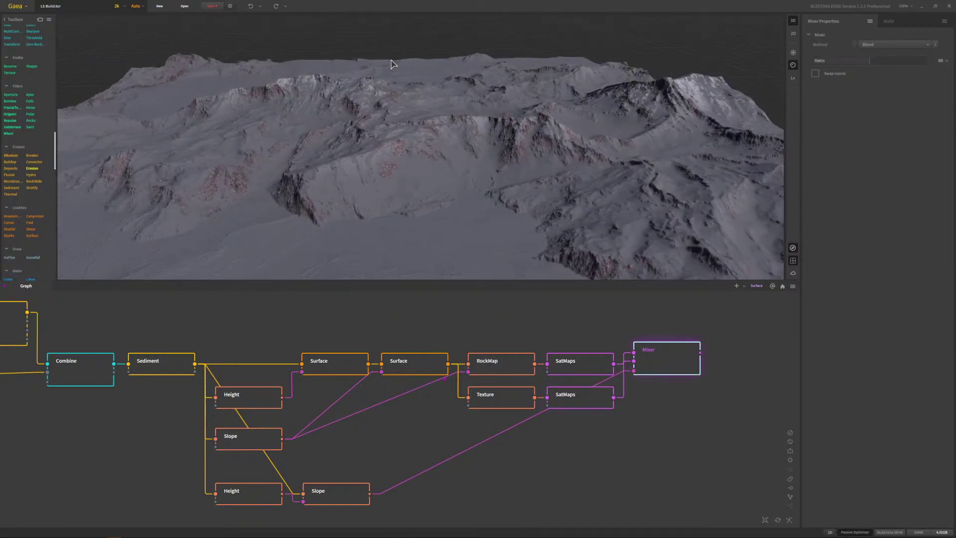
drag(653, 111, 627, 114)
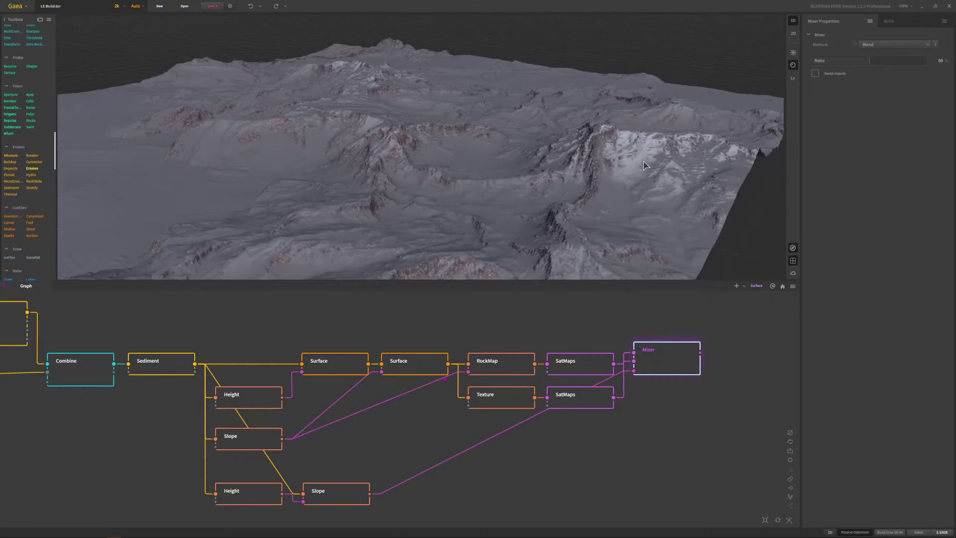
drag(438, 164, 448, 153)
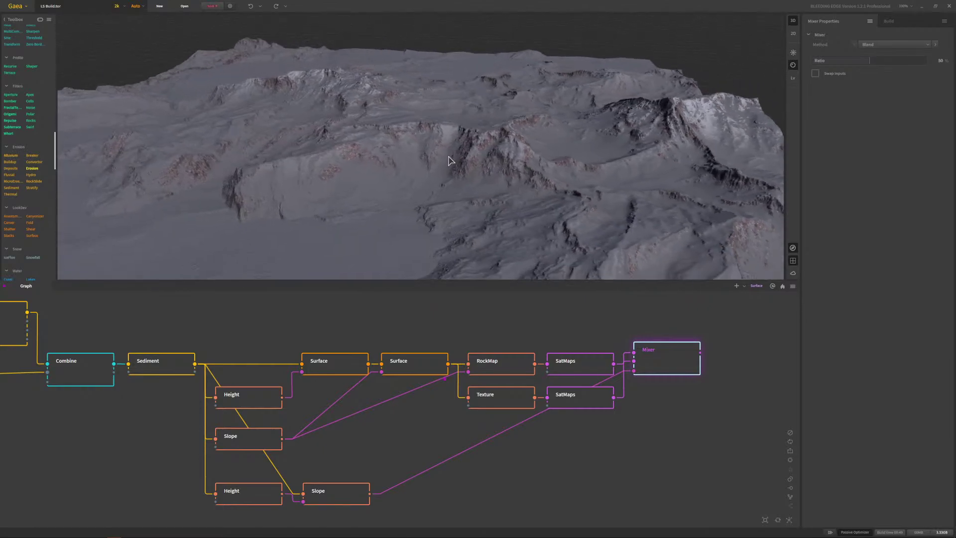
click(879, 45)
click(879, 48)
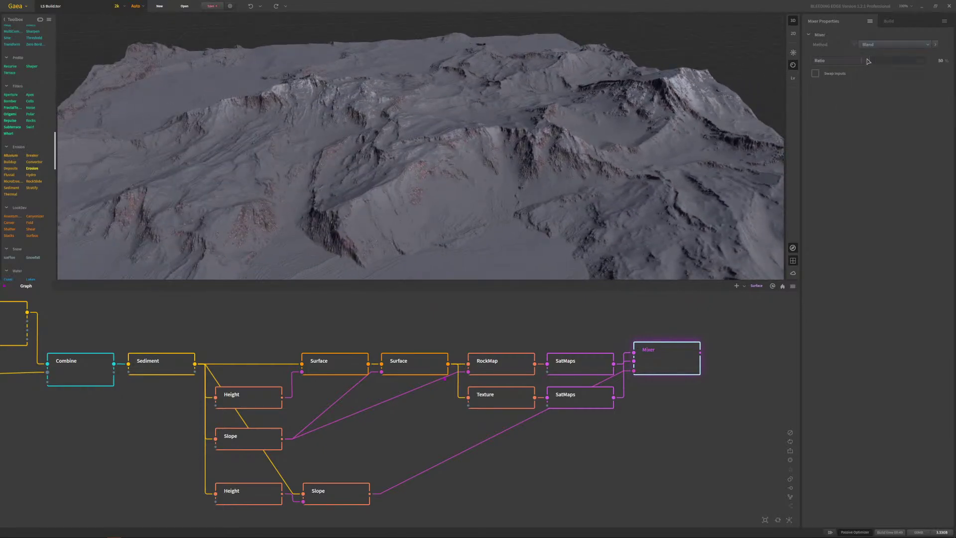
click(872, 61)
drag(872, 61, 955, 61)
- Change the Mixer's method to Max and inspect the colors on the mountain ridges
drag(354, 117, 334, 102)
click(889, 45)
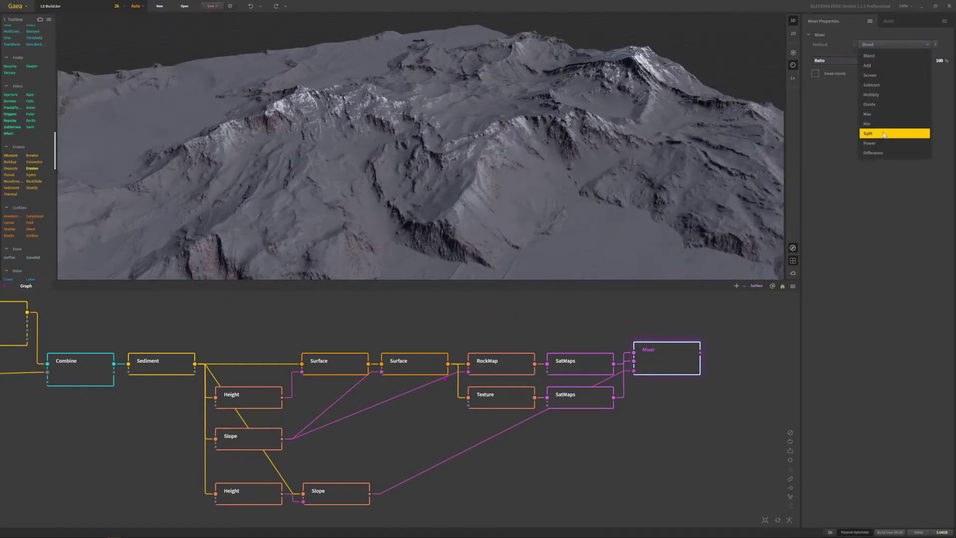
click(887, 115)
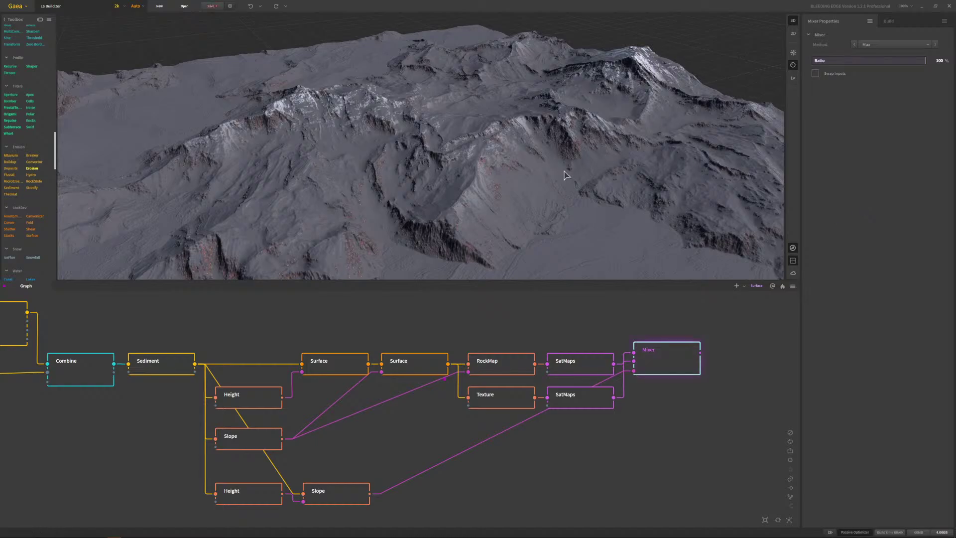
drag(522, 167, 331, 157)
scroll(326, 156, up, 3)
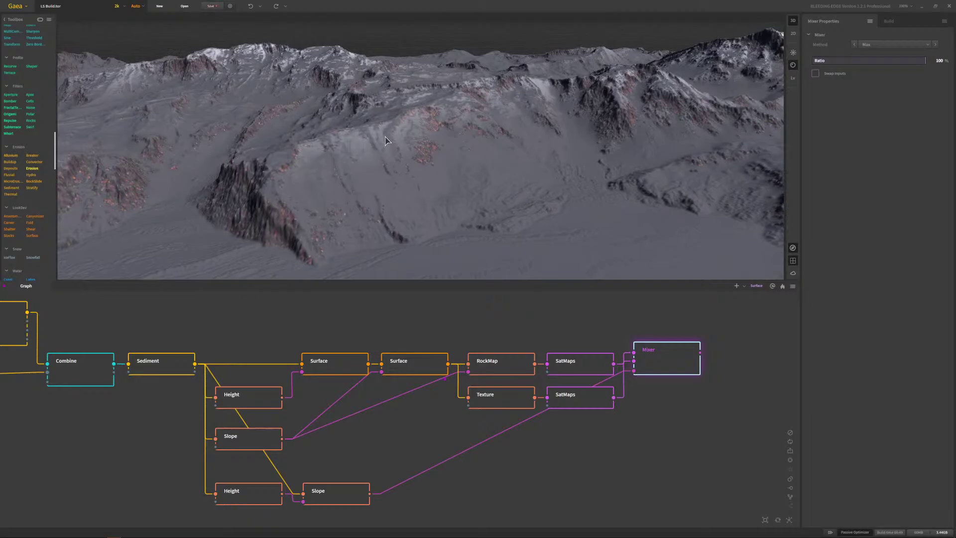
drag(416, 139, 263, 130)
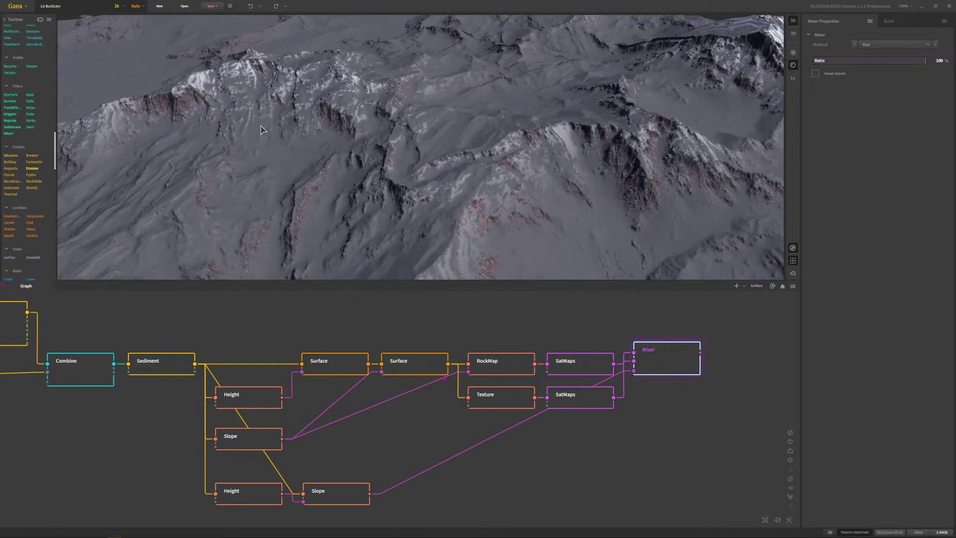
- Set the lower Slope node's range to a minimum of 59° and a maximum of 66°, and check the effect on the Mixer
click(354, 484)
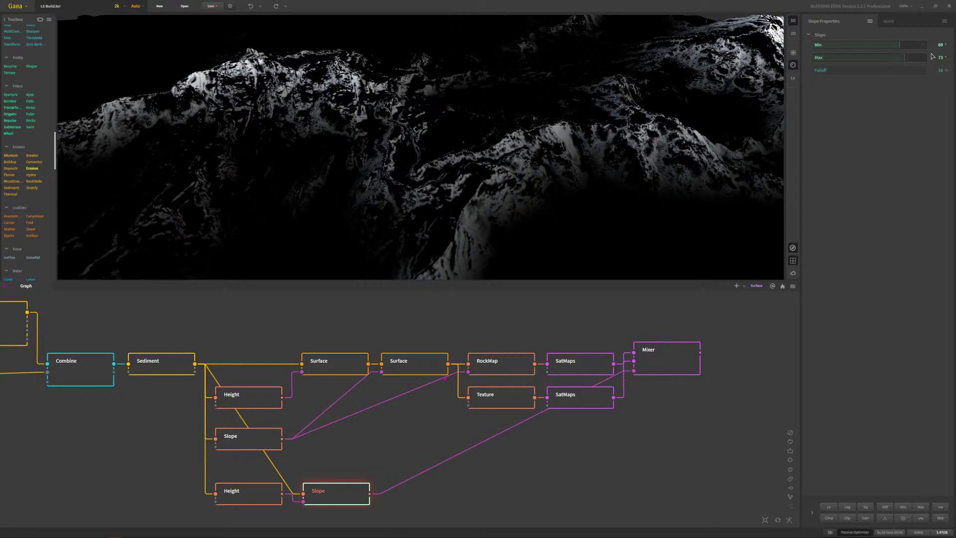
drag(899, 47, 887, 46)
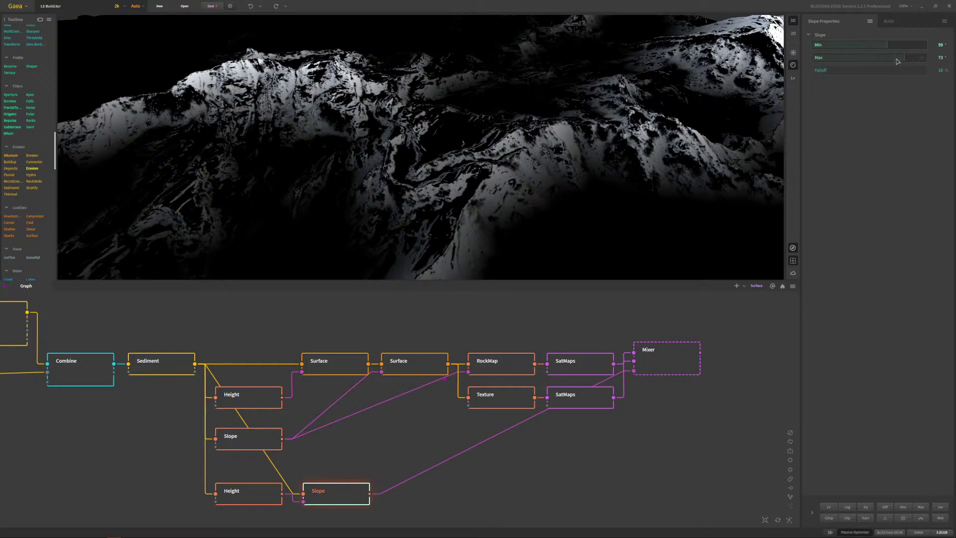
drag(897, 61, 896, 59)
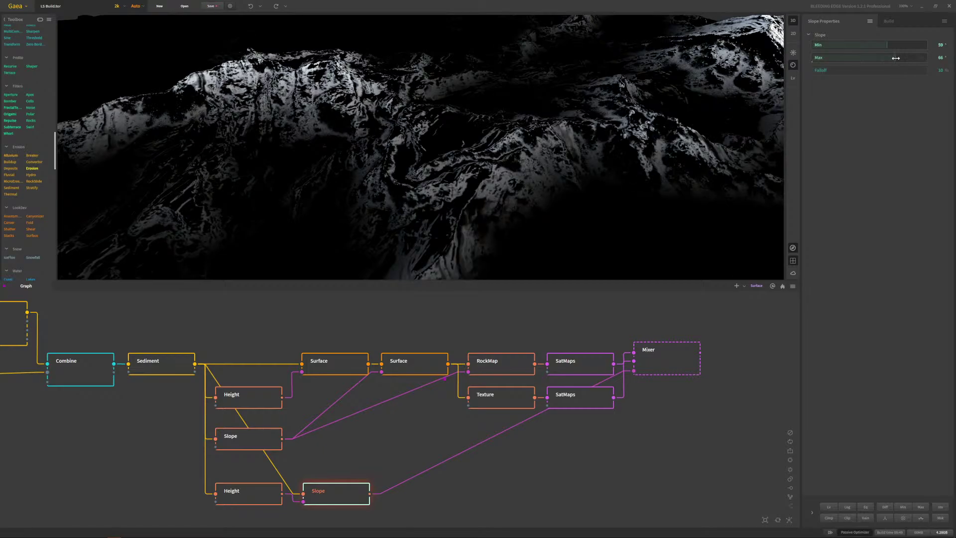
click(635, 370)
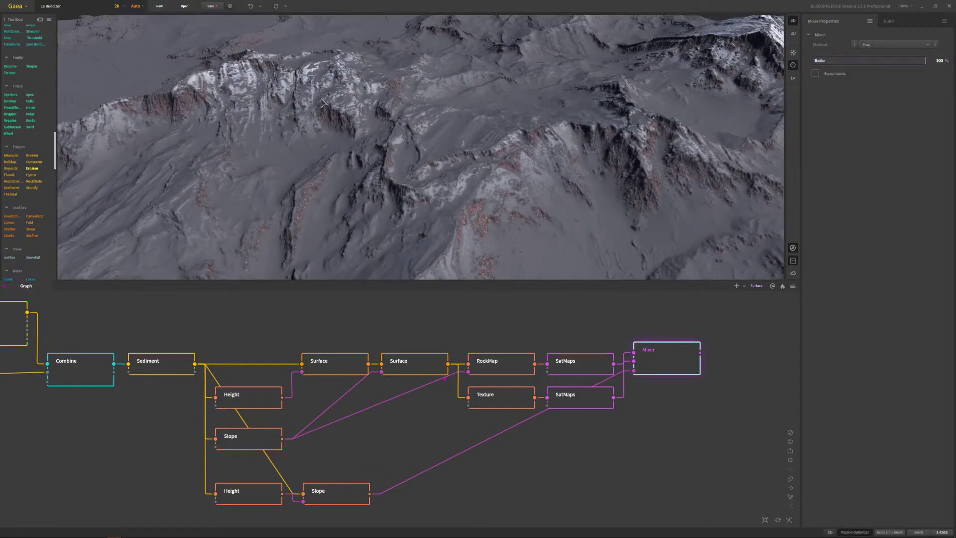
drag(437, 151, 428, 156)
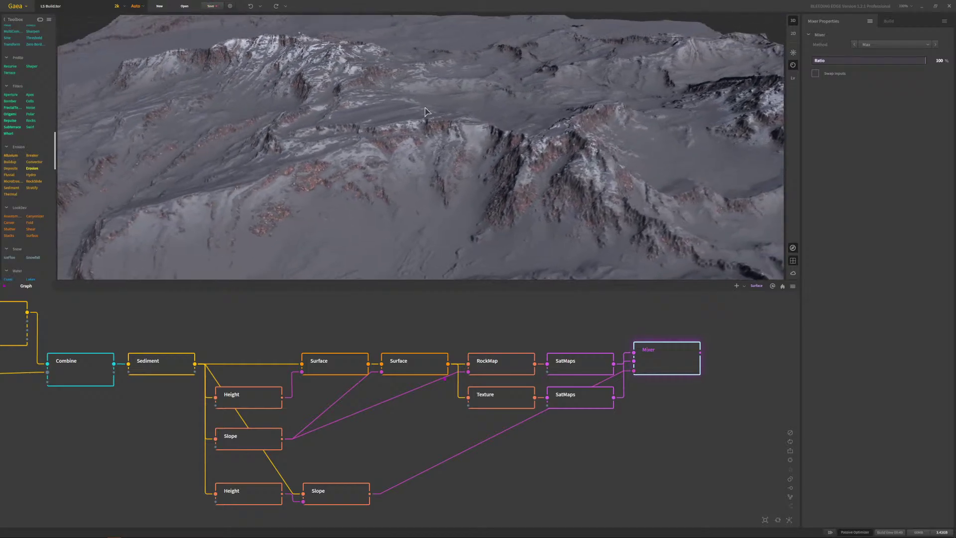
scroll(327, 136, up, 2)
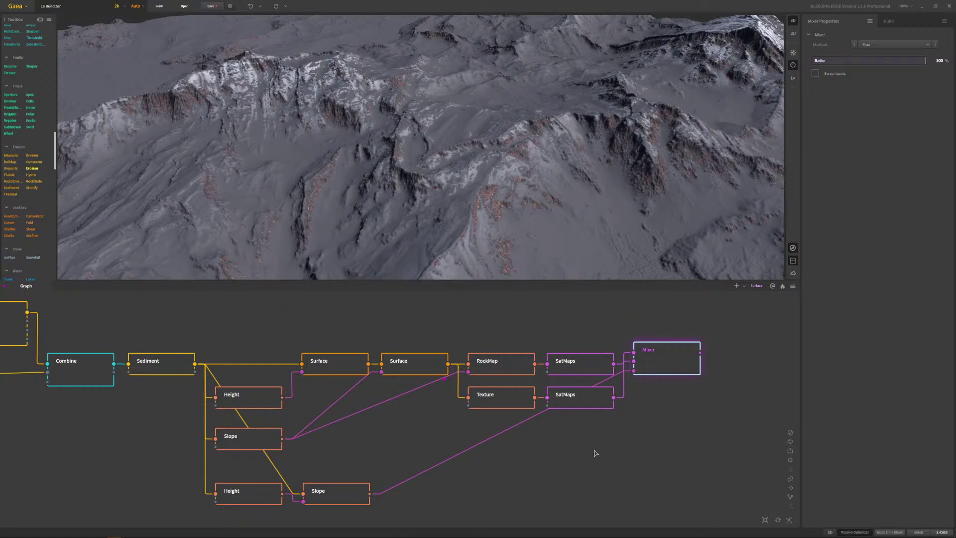
- Delete the lower Height and Slope nodes and the Mixer node, and preview the lower SatMaps node
click(612, 471)
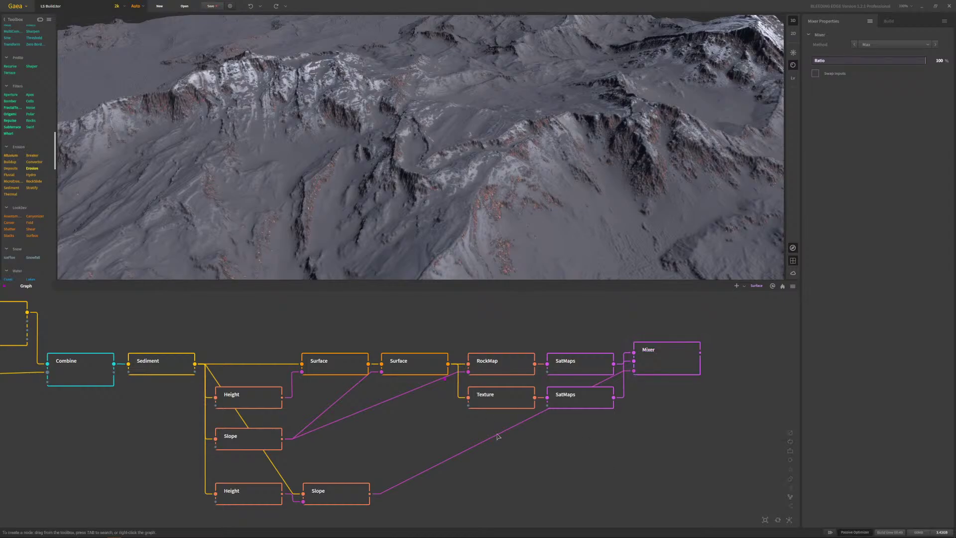
drag(426, 513, 199, 479)
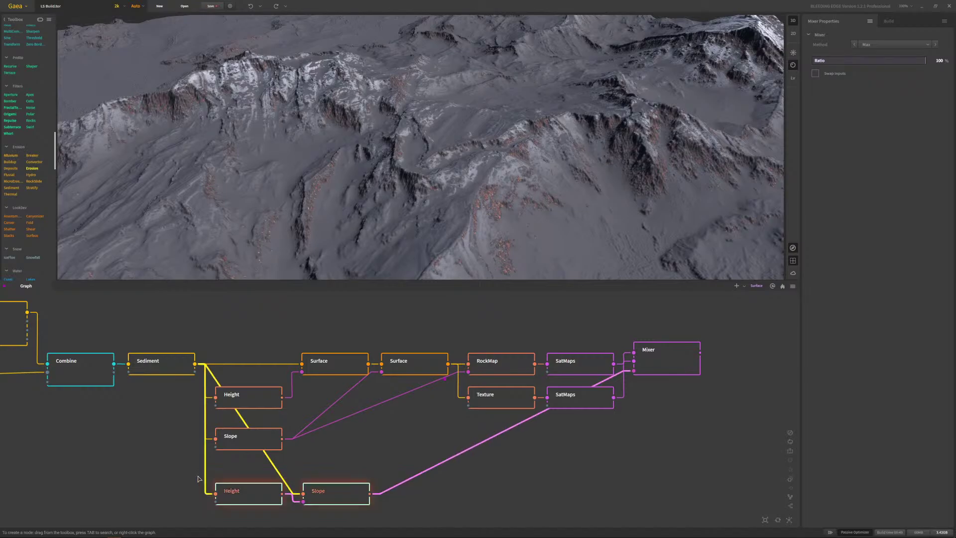
key(Delete)
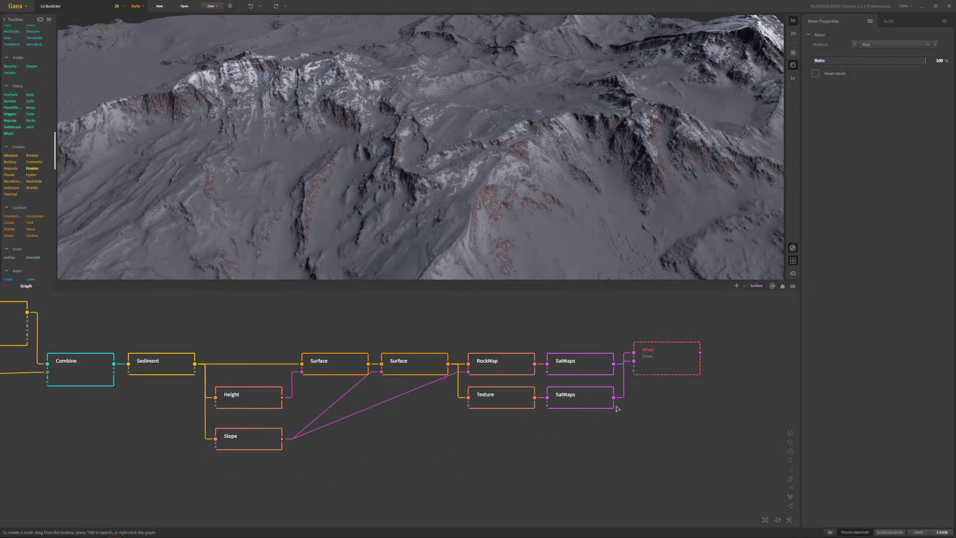
click(662, 364)
key(Delete)
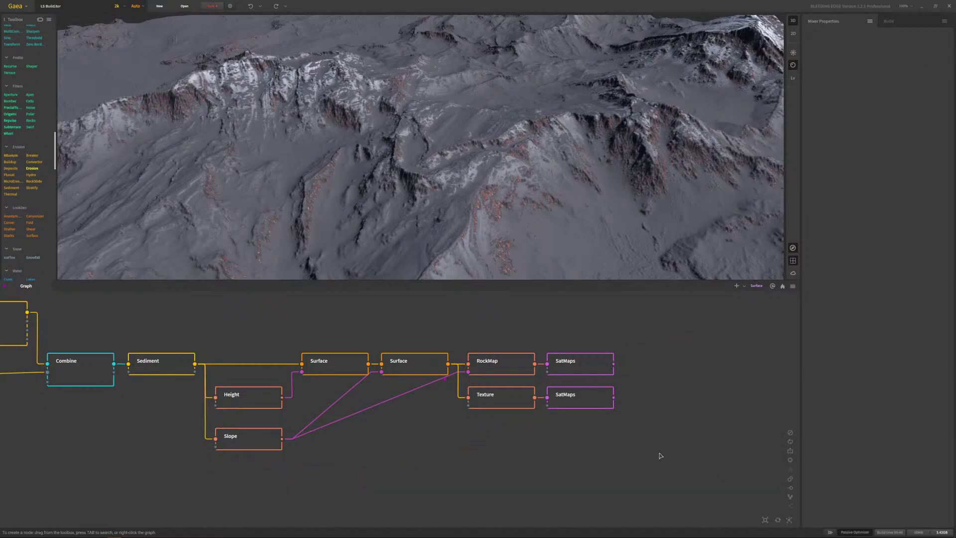
click(607, 404)
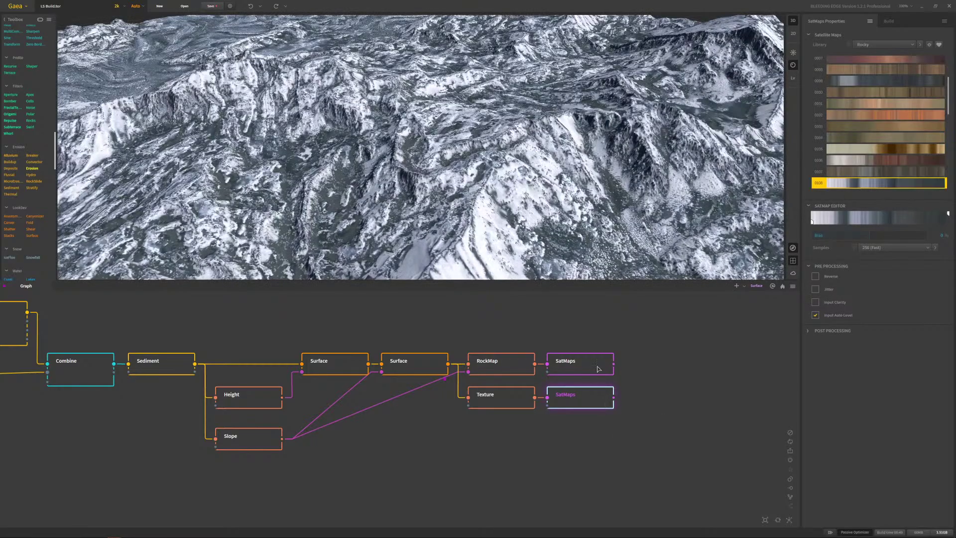
- Preview the SatMaps after RockMap, the Texture node, and the SatMaps after Texture on the terrain
click(598, 368)
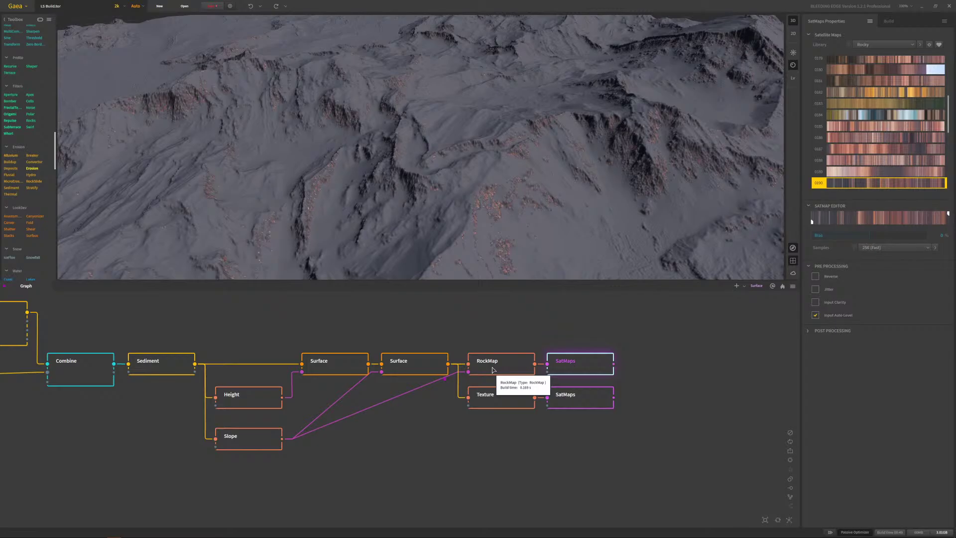
click(494, 406)
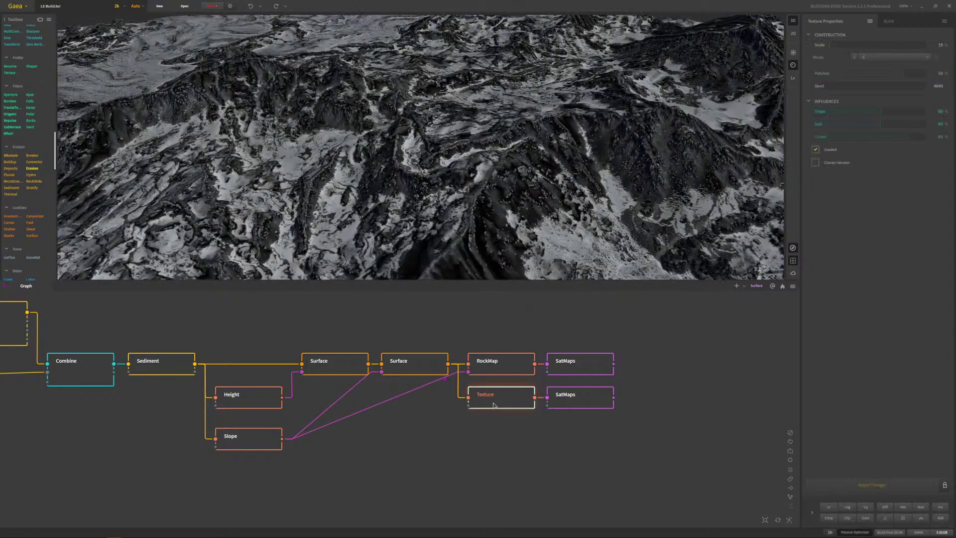
click(598, 408)
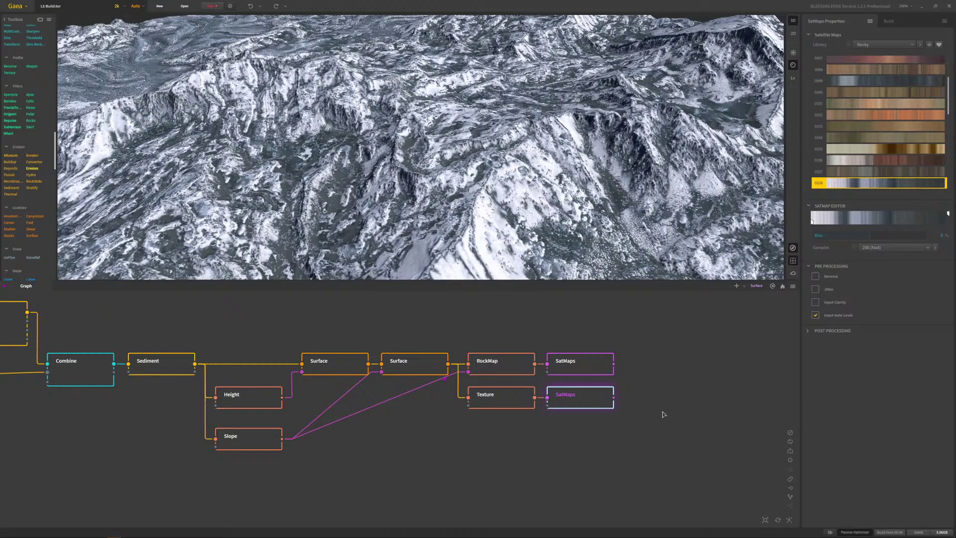
- Rearrange the graph so the Texture and SatMaps pair sits above the RockMap and SatMaps pair
drag(465, 444, 578, 330)
drag(628, 387, 506, 443)
drag(506, 328, 510, 342)
click(579, 390)
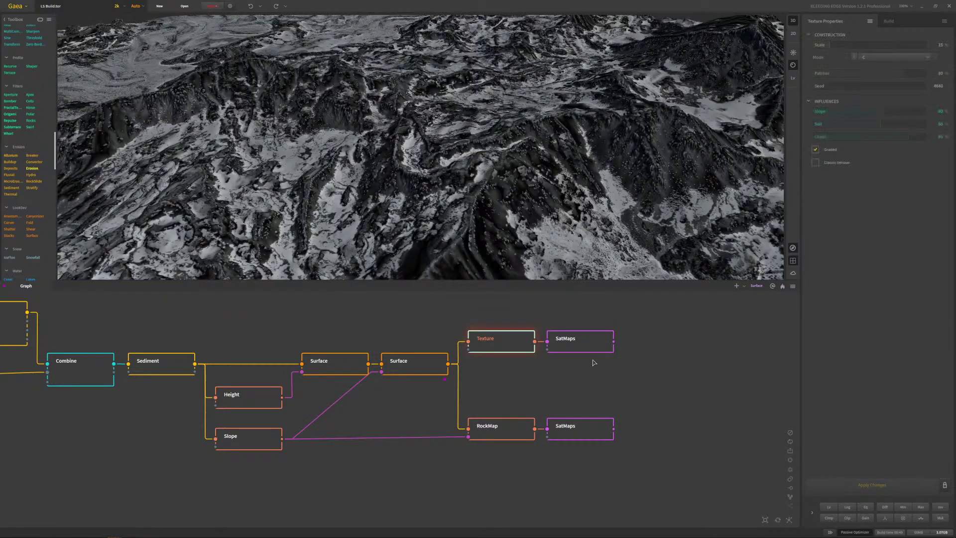
- Try several olive, brown and golden maps from the Rocky library on the SatMaps node after Texture
click(594, 352)
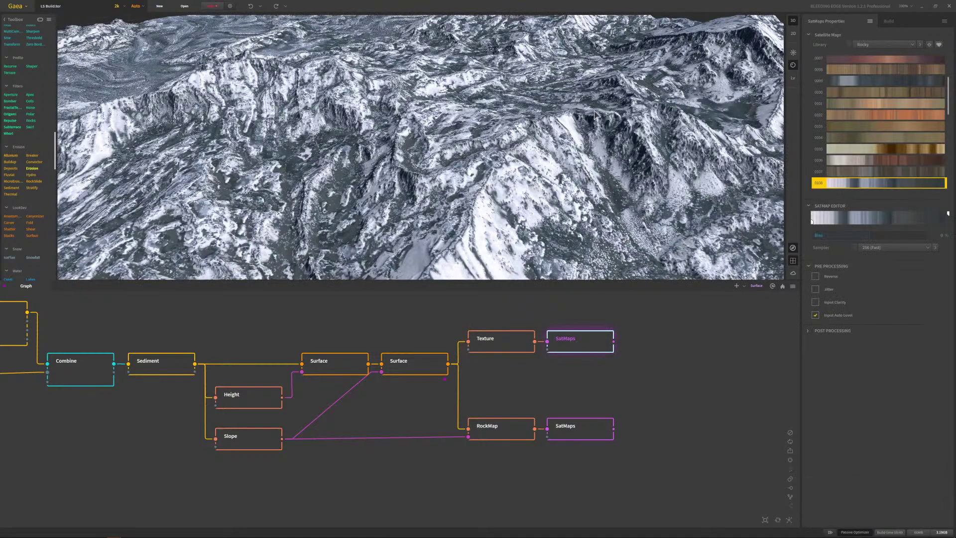
click(884, 138)
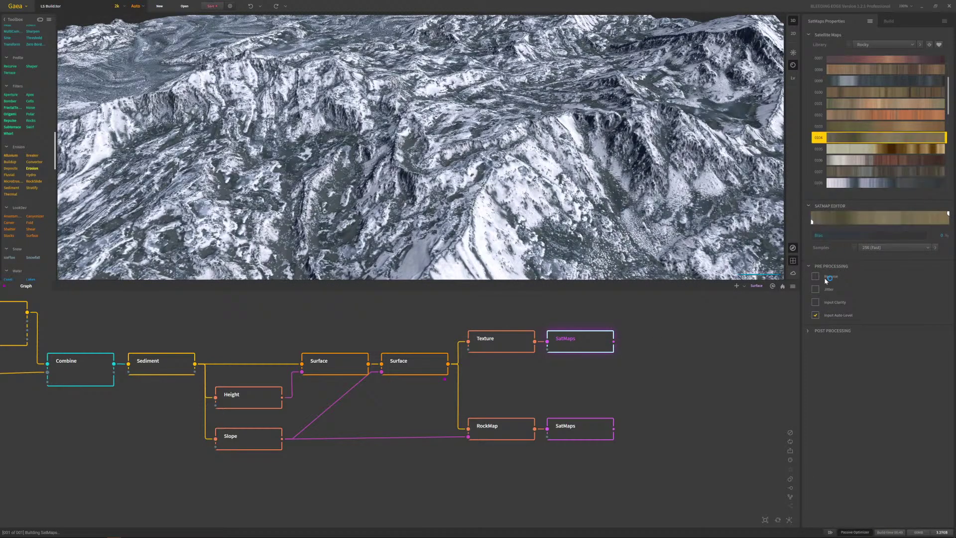
scroll(595, 196, up, 5)
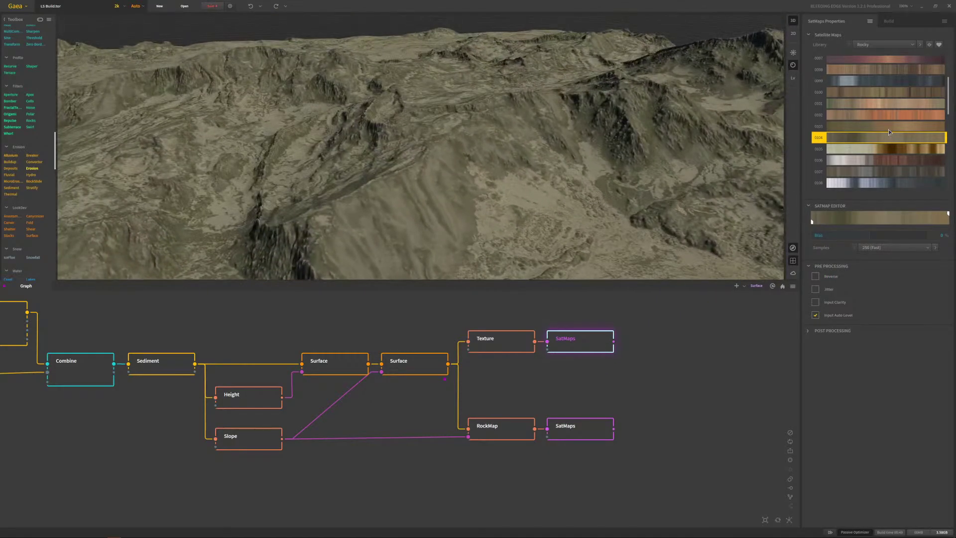
scroll(889, 130, up, 1)
click(886, 106)
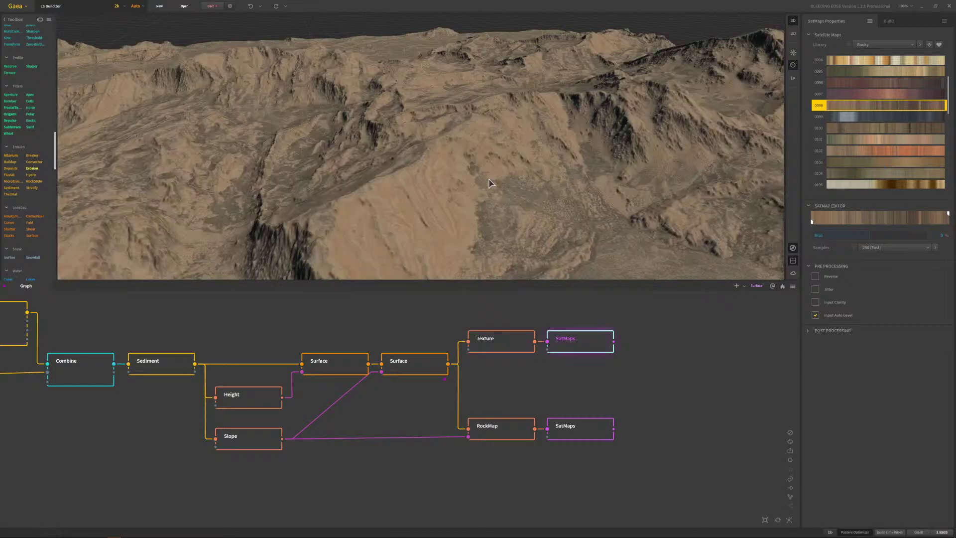
scroll(886, 124, up, 2)
click(886, 106)
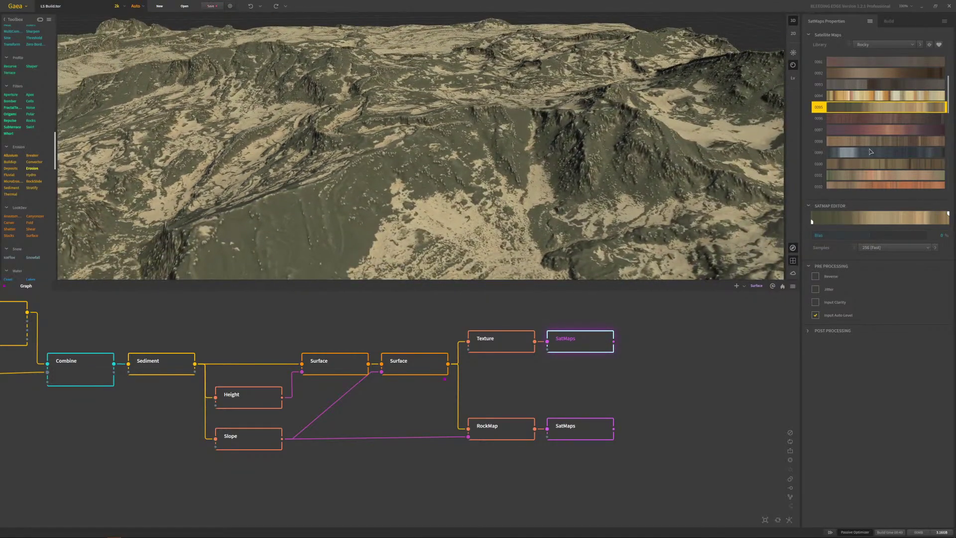
scroll(869, 138, up, 5)
click(869, 124)
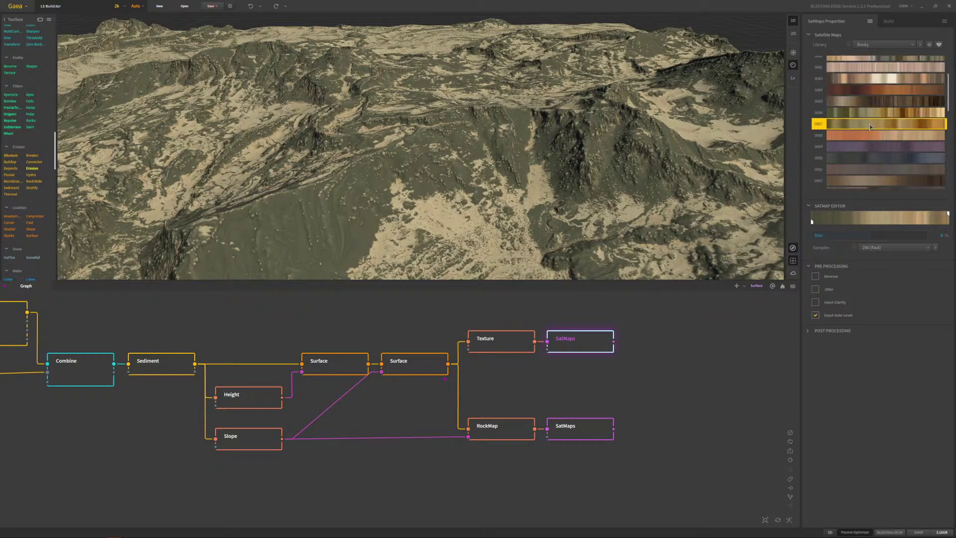
- Apply the beige and olive map with a pale band from the Rocky library to the SatMaps node after Texture
scroll(870, 126, up, 6)
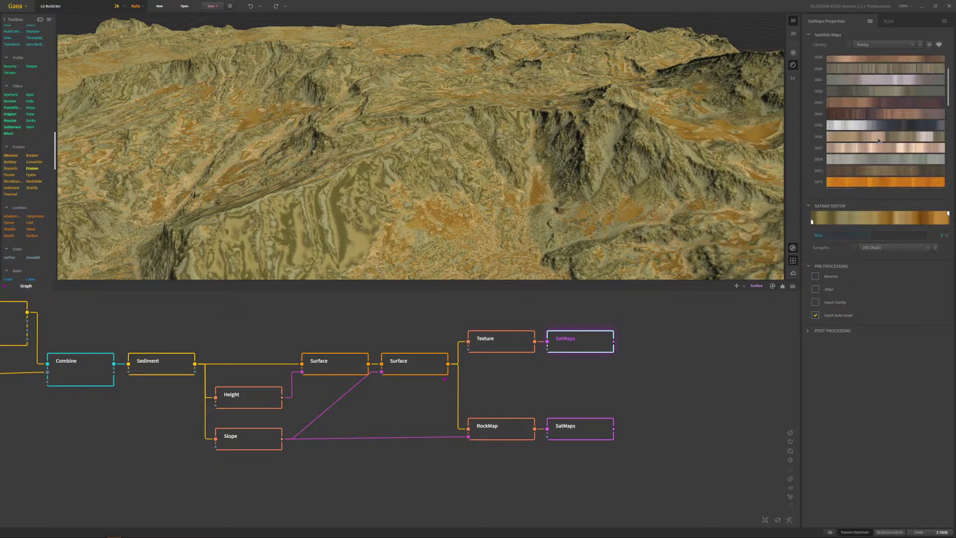
click(871, 136)
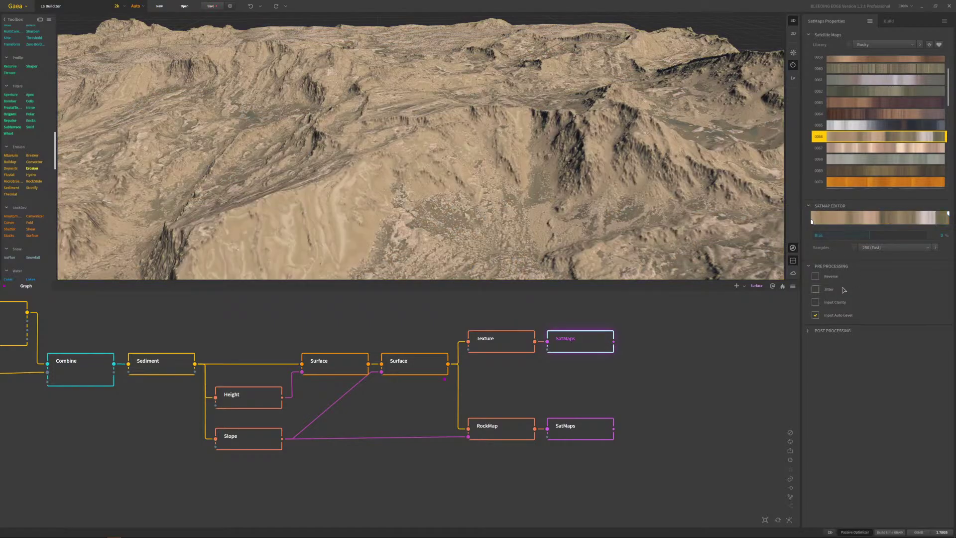
scroll(466, 157, up, 5)
scroll(467, 158, down, 8)
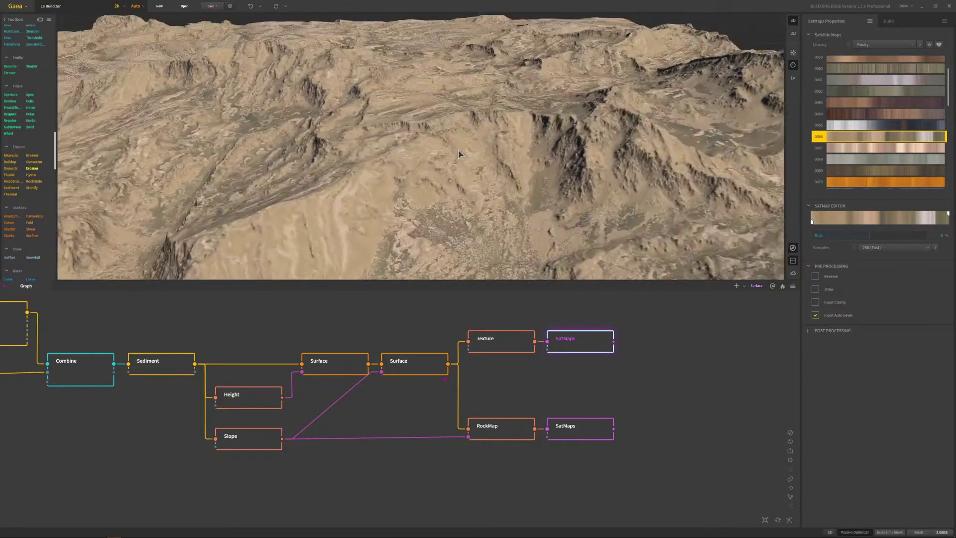
scroll(463, 162, up, 8)
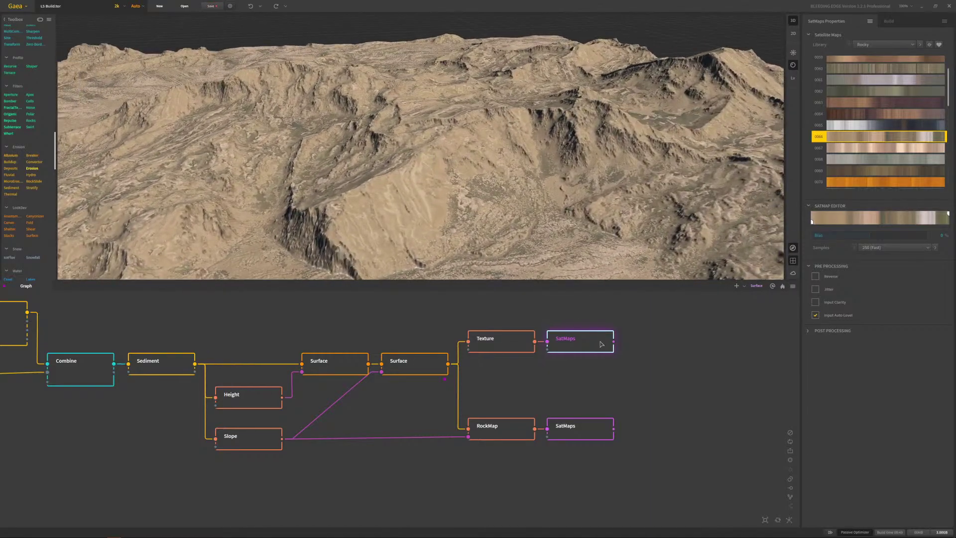
- Move RockMap and its SatMaps further down the graph to leave space below Texture
drag(672, 475, 507, 477)
click(529, 438)
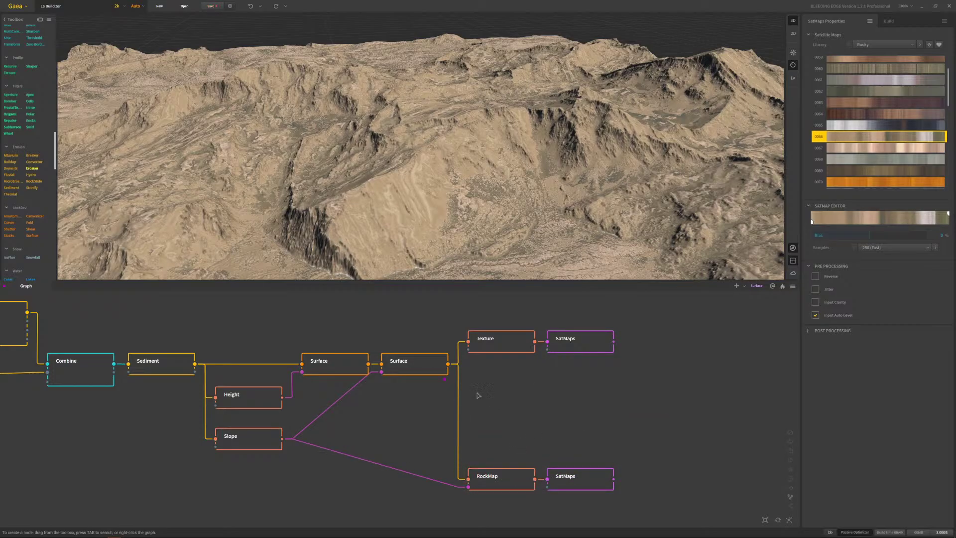
- Add an AutoLevel node fed by the Sediments output of the Sediment node and place it below Texture
scroll(15, 194, down, 4)
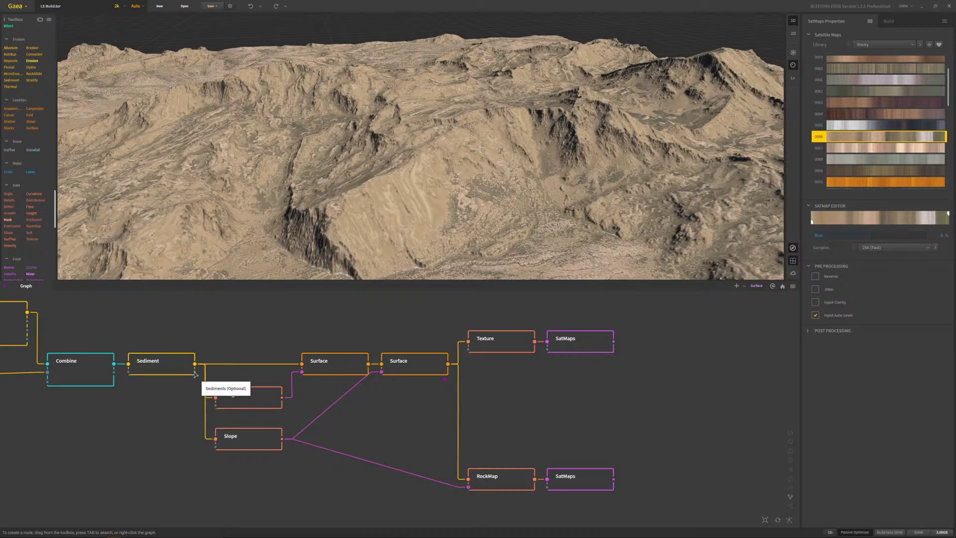
right_click(503, 383)
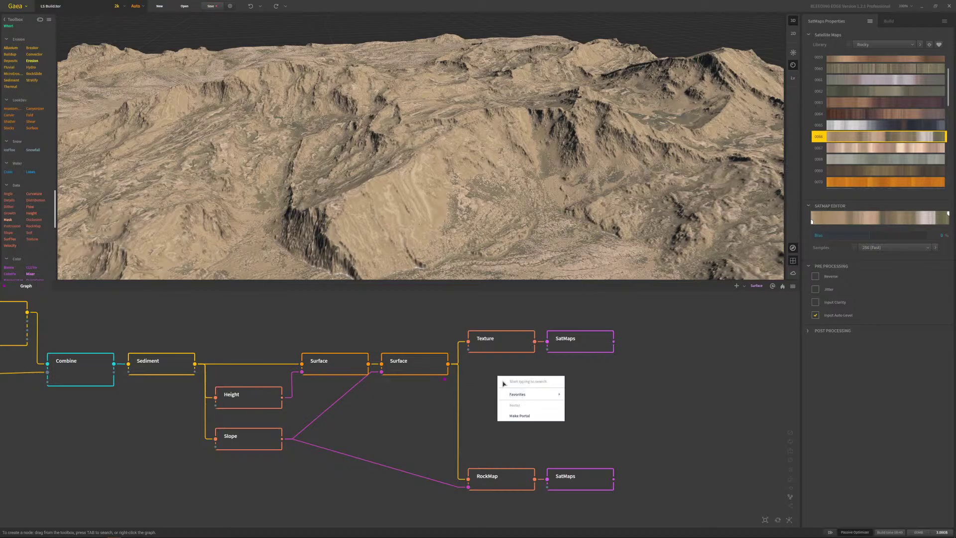
click(504, 384)
text(auto)
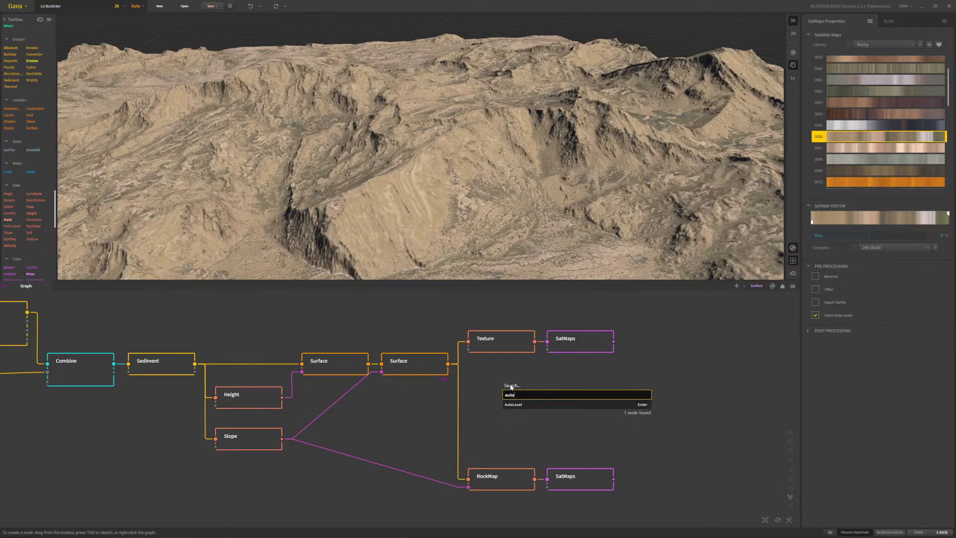
click(519, 404)
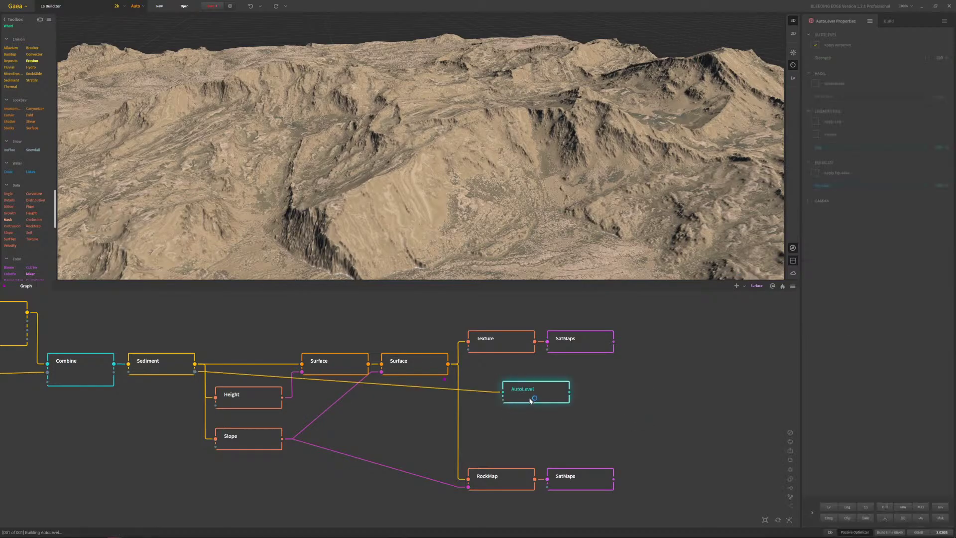
drag(537, 397, 505, 391)
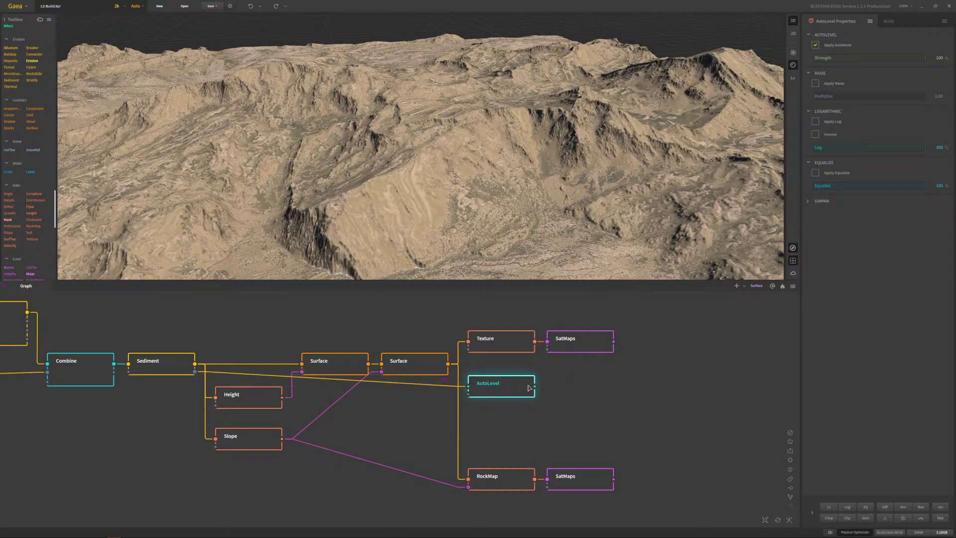
click(502, 390)
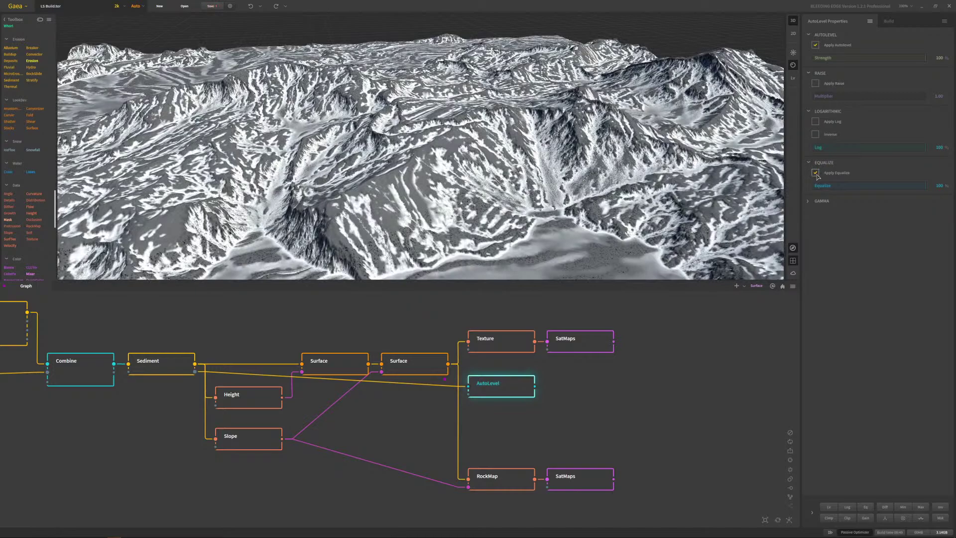
- Try the AutoLevel node without Equalize, with Autolevel strengths of 15% and 74%, and with Autolevel disabled
click(816, 174)
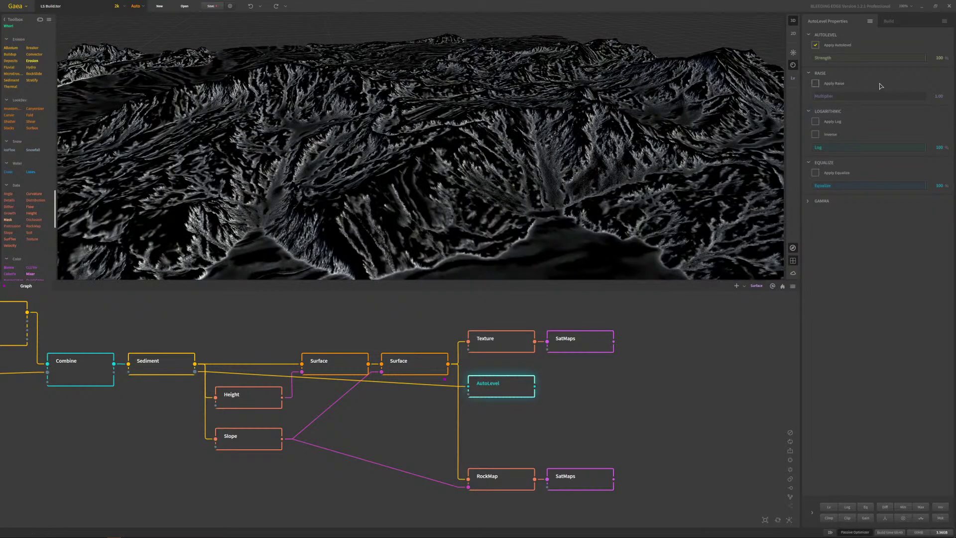
click(816, 45)
click(815, 46)
click(831, 61)
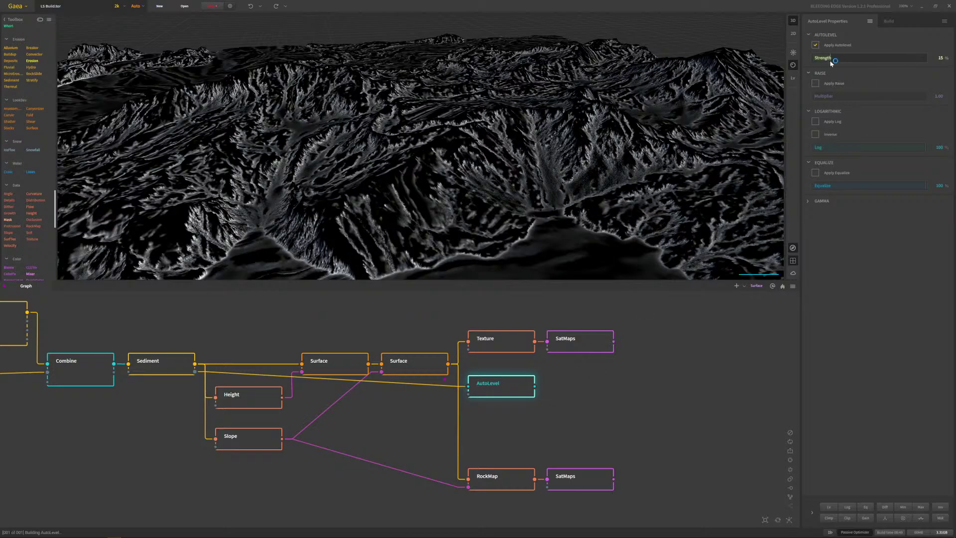
click(817, 59)
drag(816, 59, 896, 58)
click(815, 44)
- Delete the AutoLevel node from the graph
drag(591, 409, 466, 371)
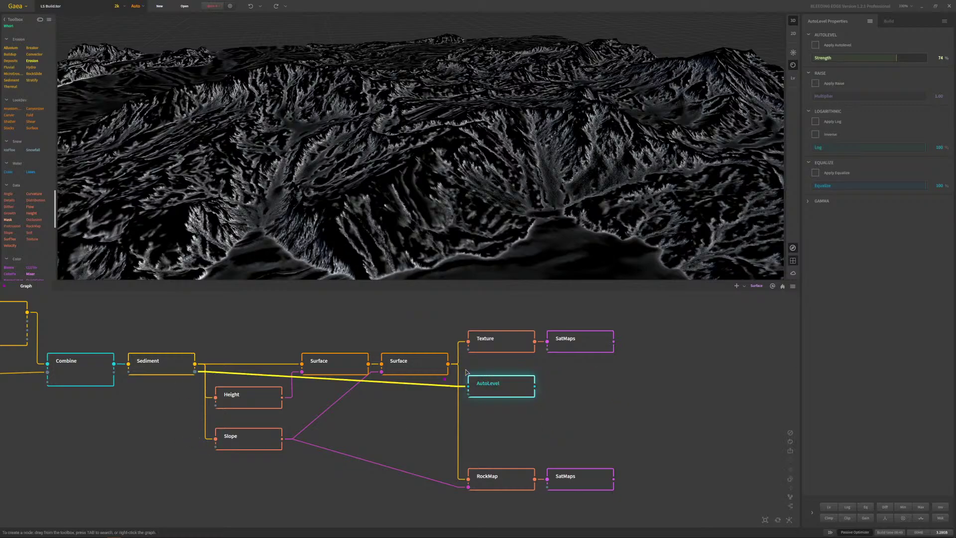
key(Delete)
- Add a BiasGain node below Texture and feed it from the Sediments output of the Sediment node
scroll(33, 155, up, 1)
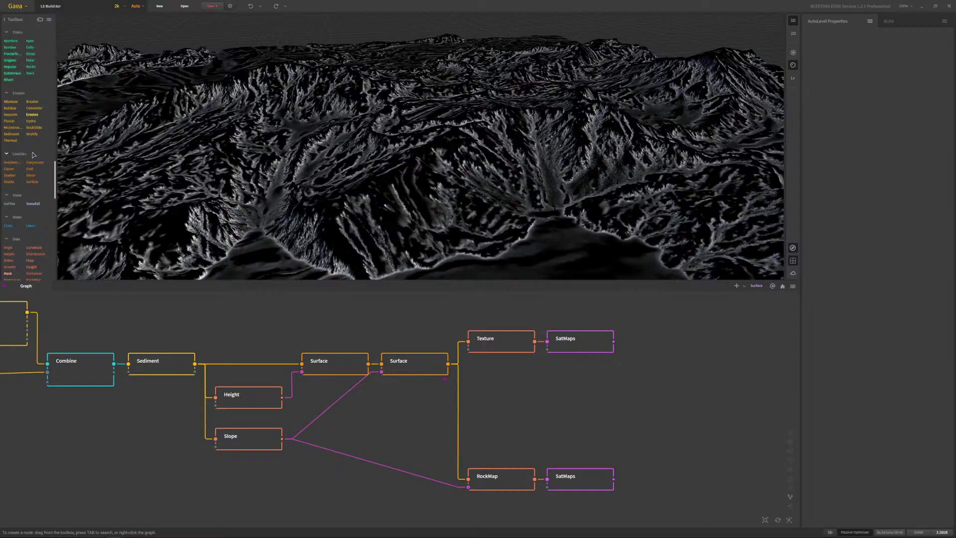
scroll(33, 155, up, 3)
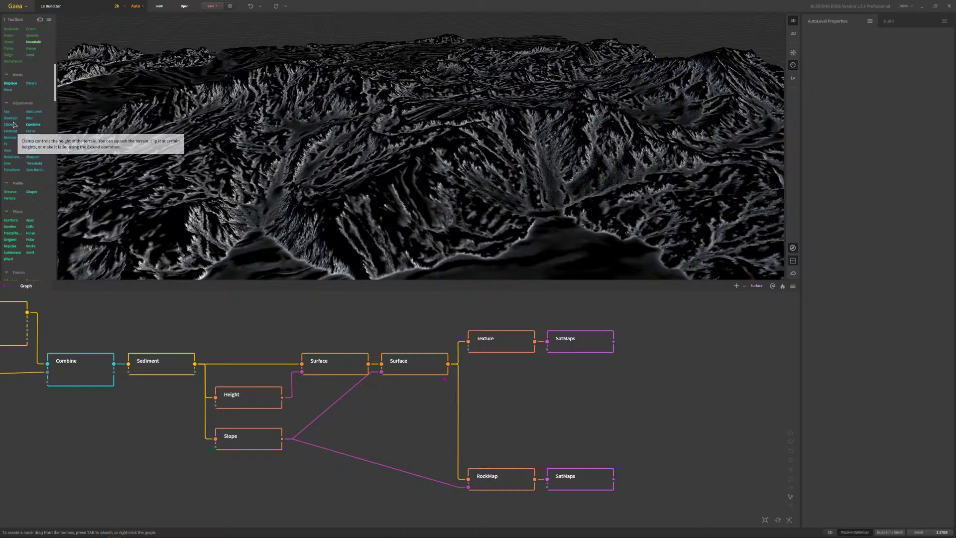
drag(10, 118, 503, 387)
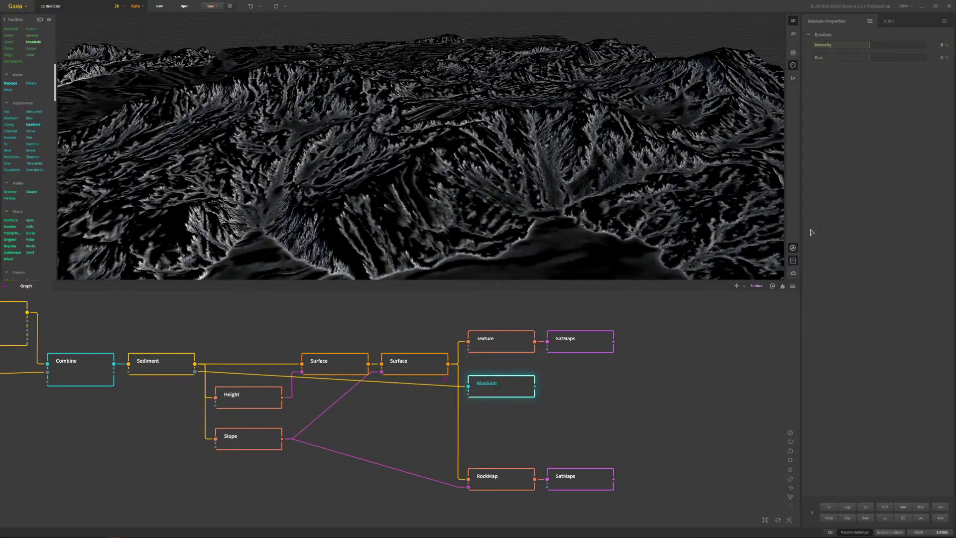
- Set the BiasGain node's Intensity to -23% and its Bias to 3%
drag(870, 46, 847, 43)
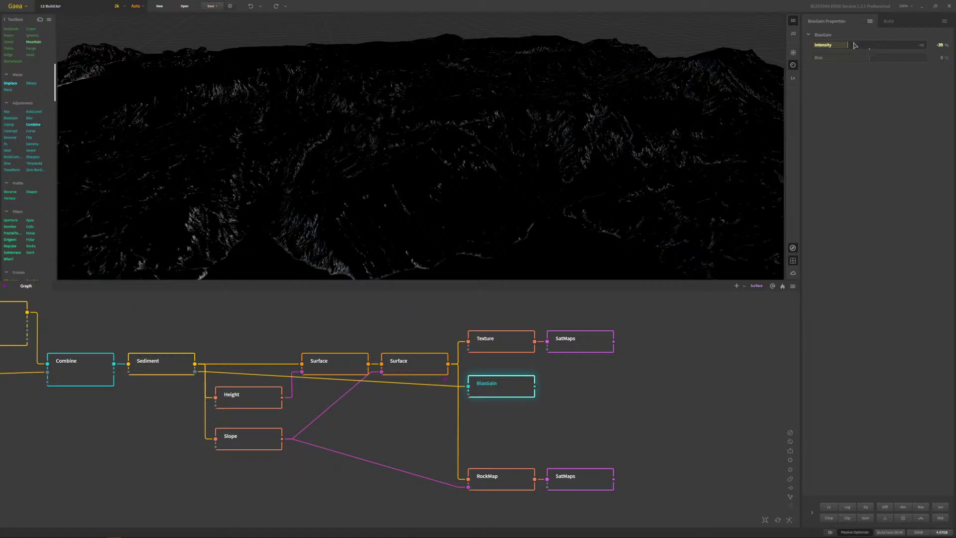
drag(854, 45, 857, 49)
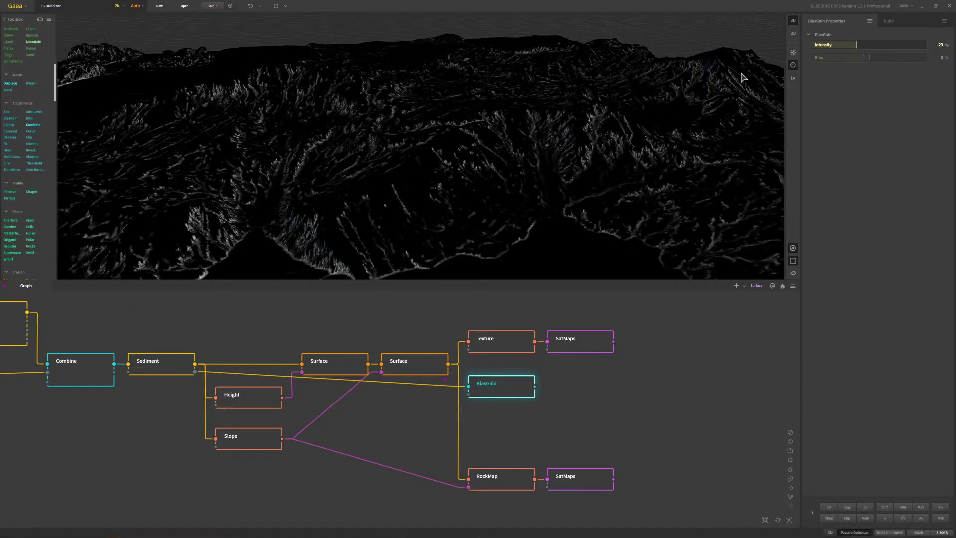
drag(862, 58, 860, 57)
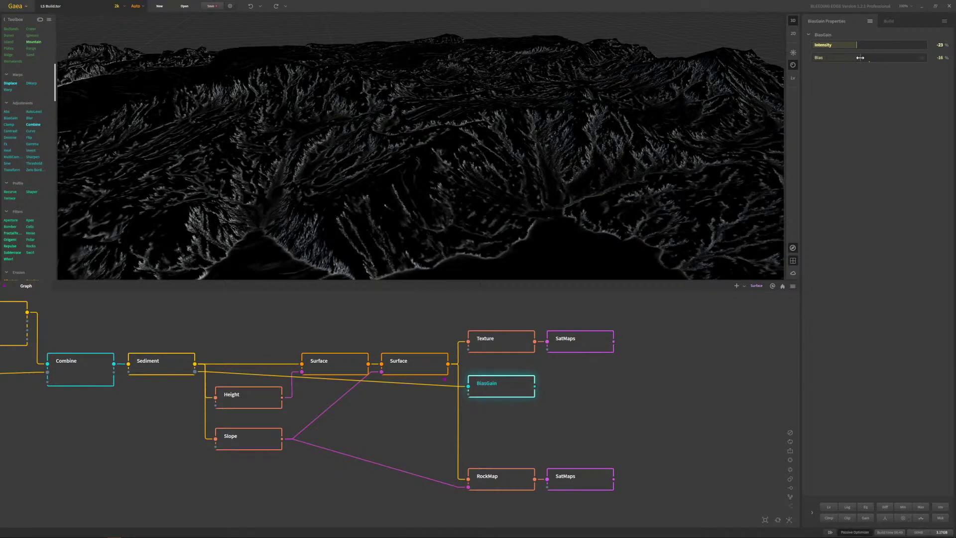
click(872, 58)
- Examine the BiasGain sediment mask on the terrain from close up and from a distance
drag(557, 142, 529, 143)
scroll(529, 147, up, 5)
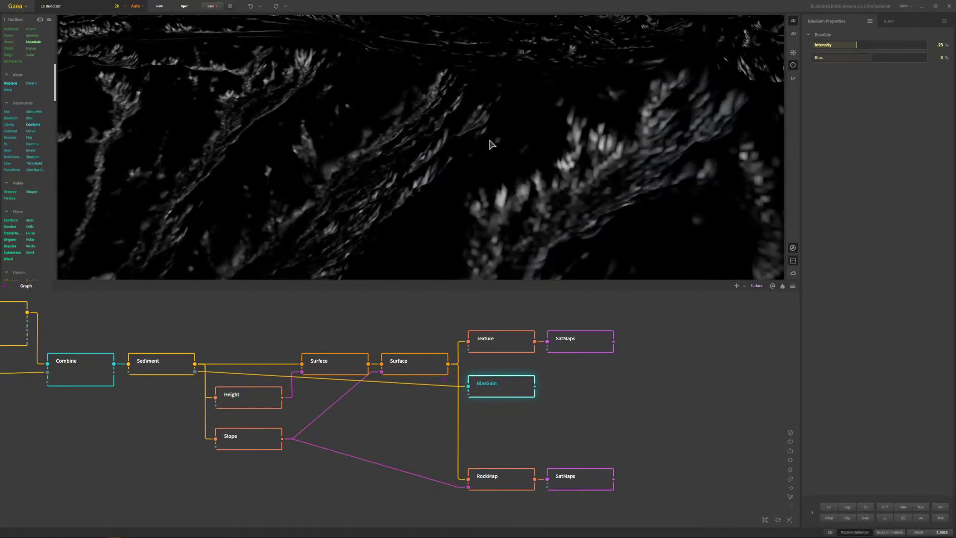
scroll(592, 162, up, 3)
scroll(451, 153, down, 4)
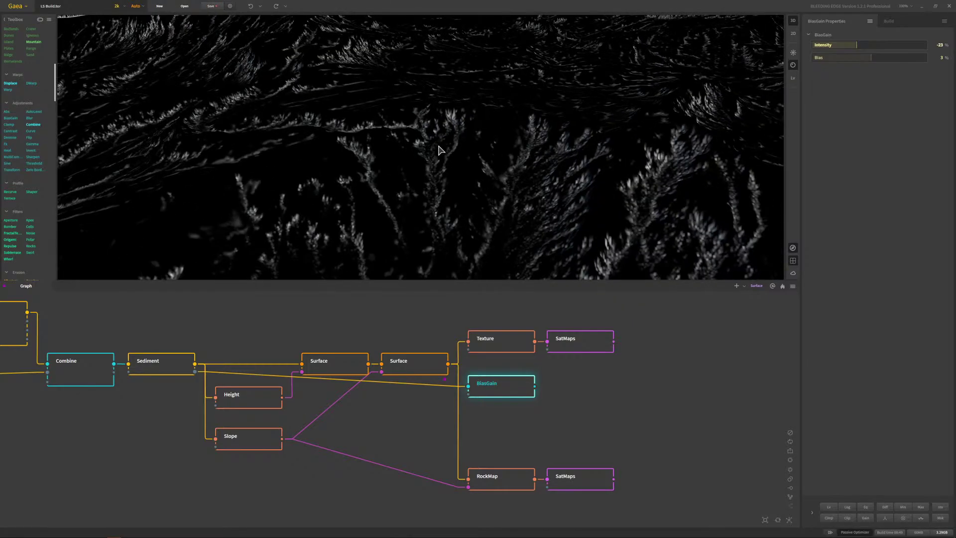
scroll(442, 152, down, 4)
scroll(463, 135, down, 4)
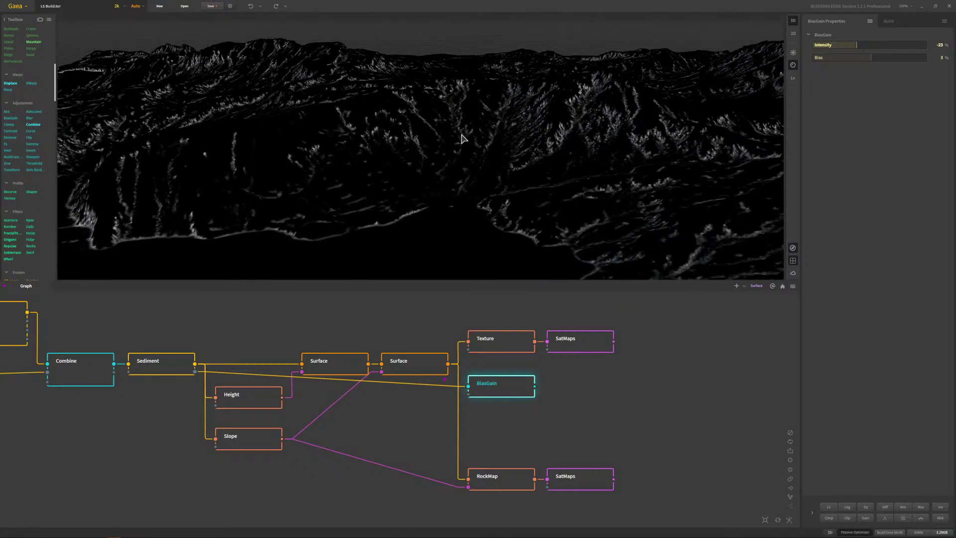
scroll(463, 142, down, 2)
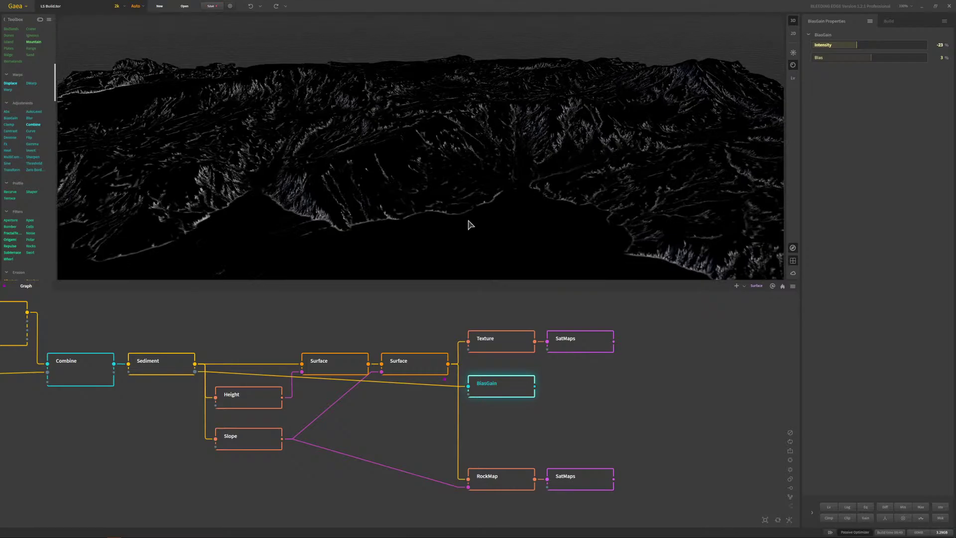
click(356, 434)
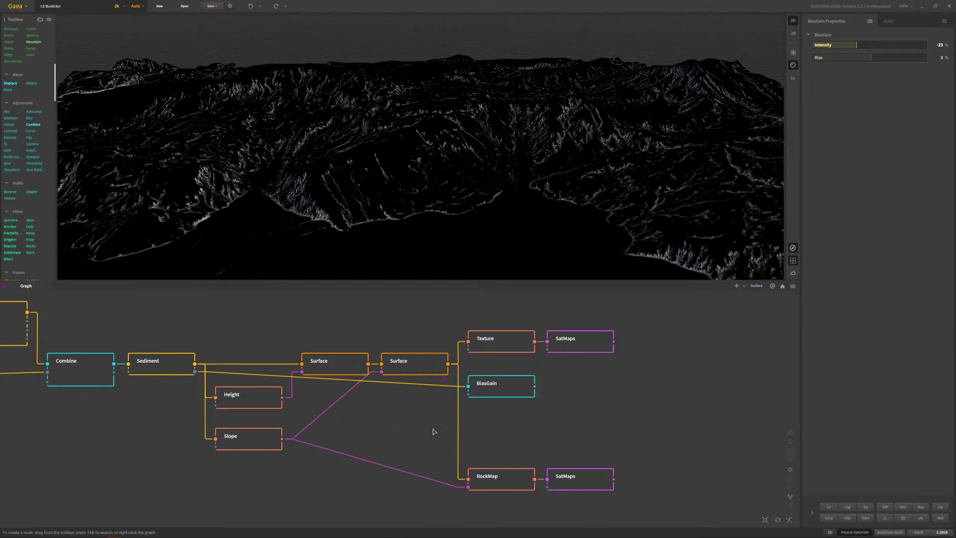
- Add a Height node below Slope, fed by the Sediment node's main output, and use it as the BiasGain node's mask
right_click(284, 499)
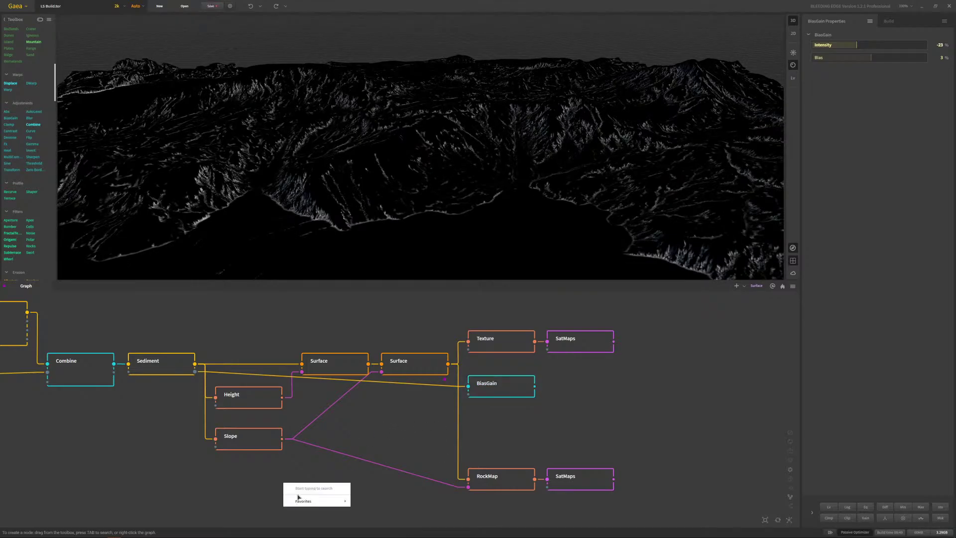
text(height)
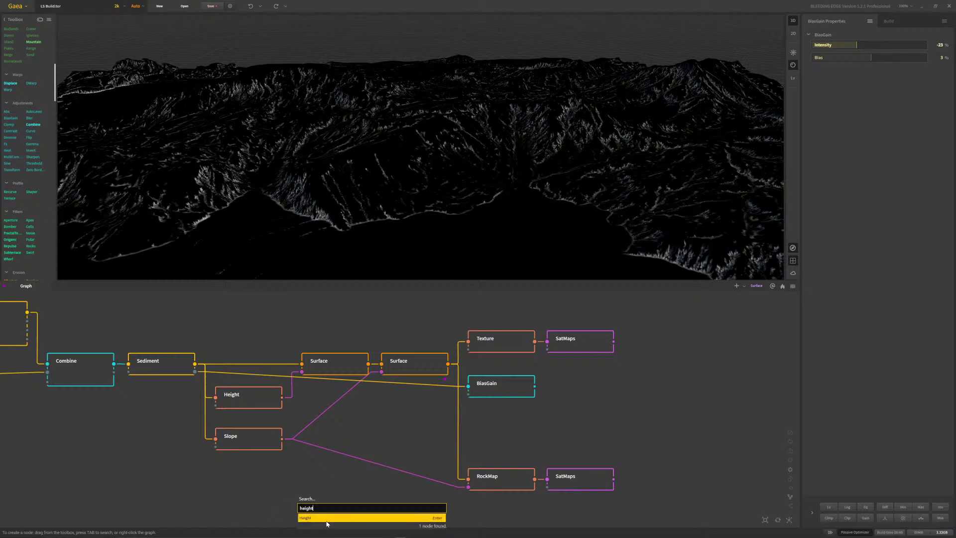
click(328, 518)
drag(297, 506, 197, 372)
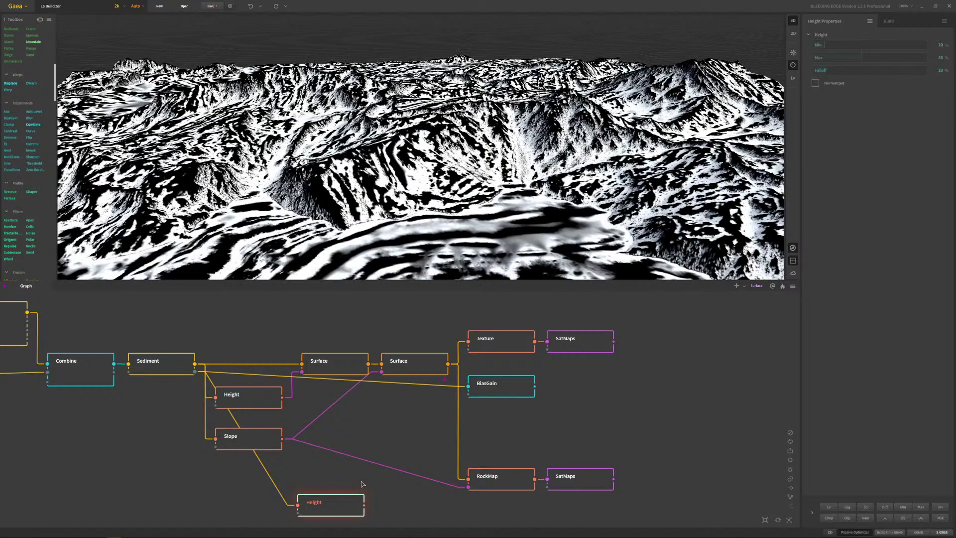
drag(365, 506, 468, 395)
click(268, 478)
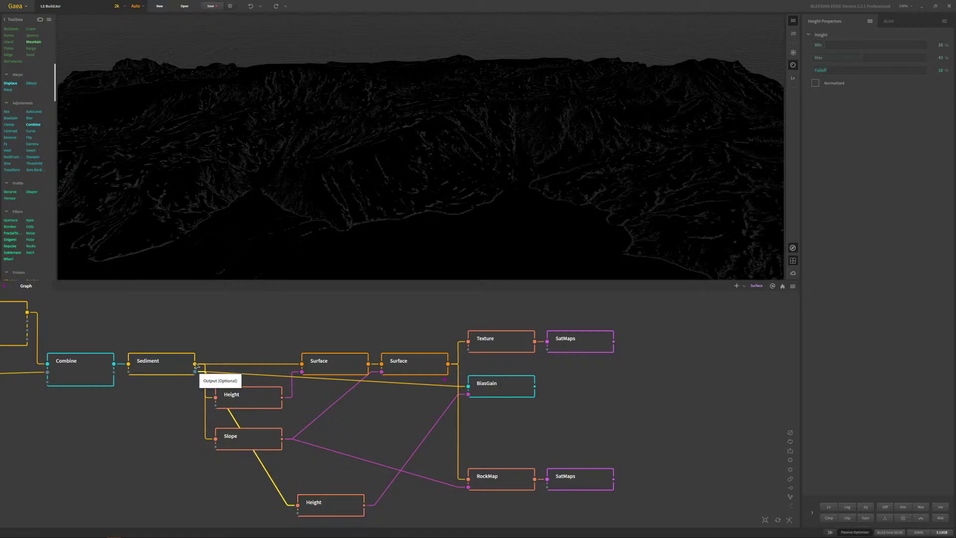
- Set the new Height node's Min to 0% and Max to 20%, and preview the masked BiasGain result
click(342, 511)
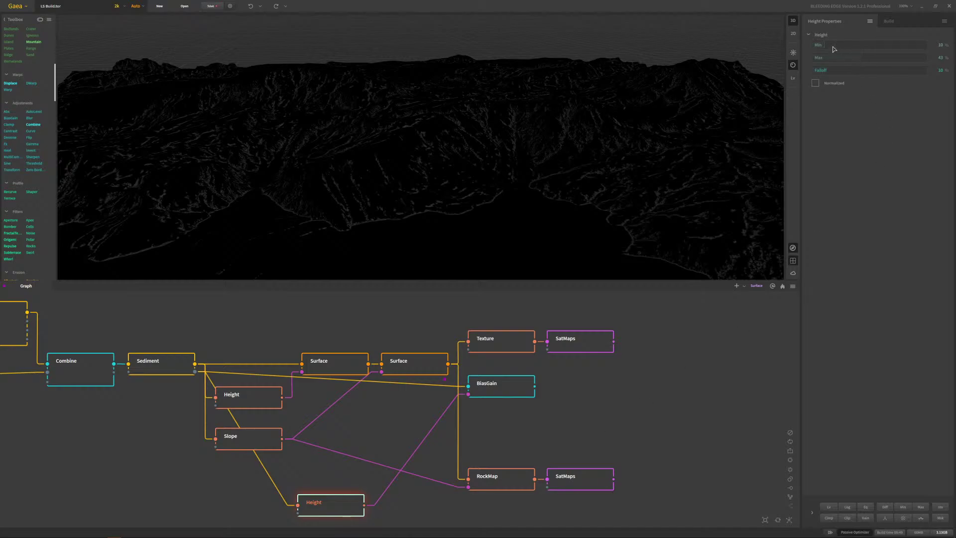
drag(824, 45, 785, 48)
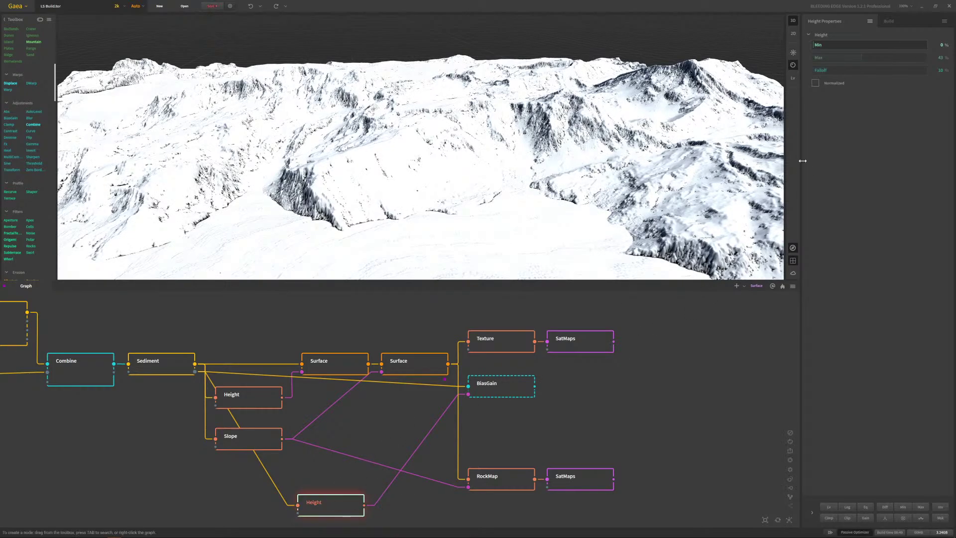
click(837, 59)
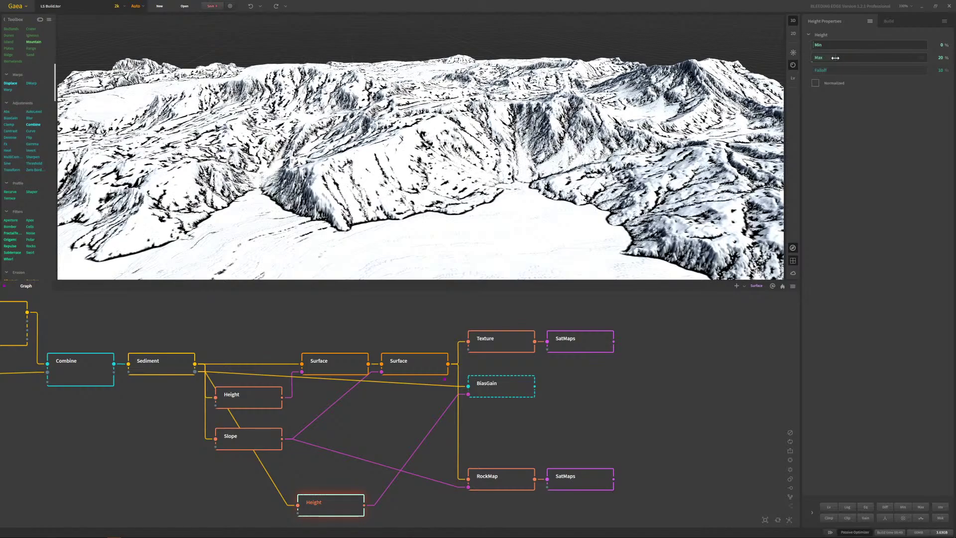
click(527, 386)
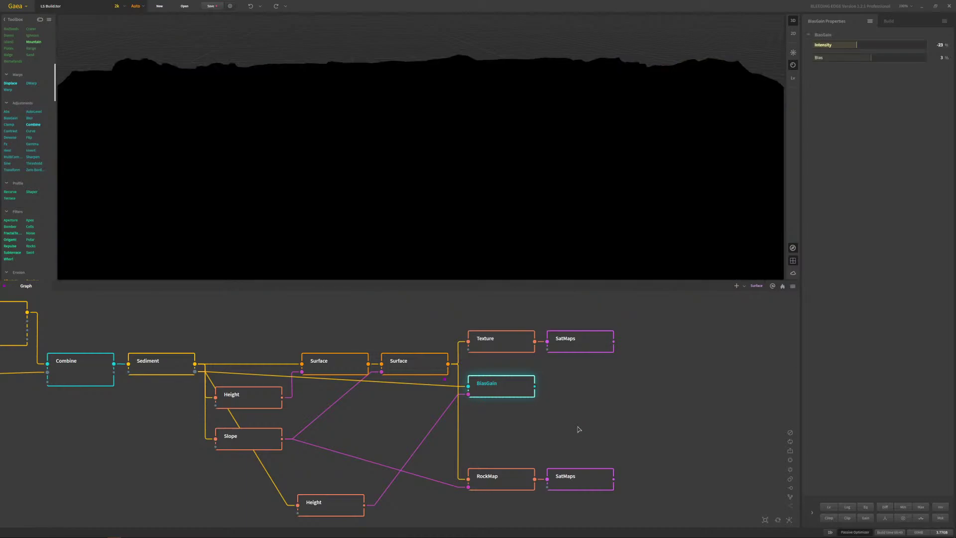
- Raise the lower Height node's Max to 24% and beyond, checking the BiasGain mask on the terrain after each change
click(324, 508)
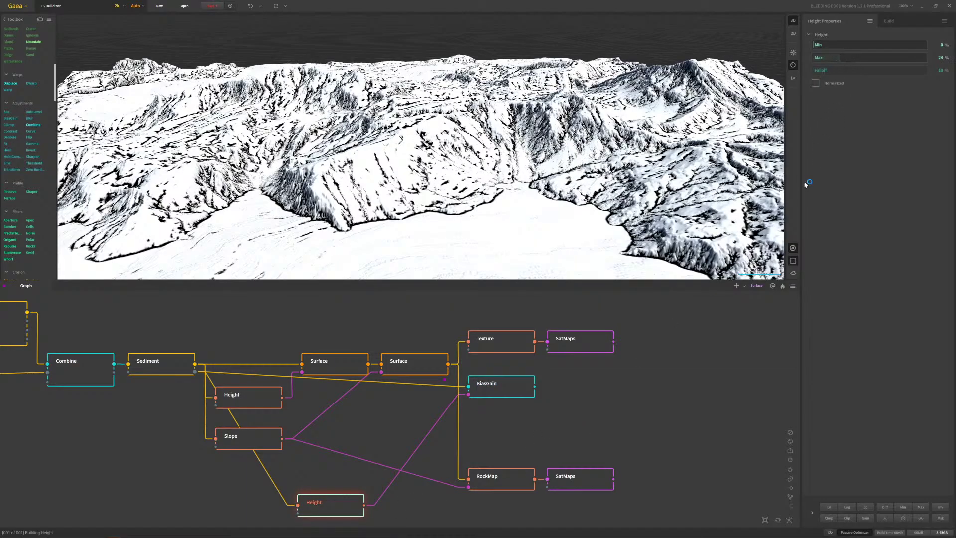
click(515, 389)
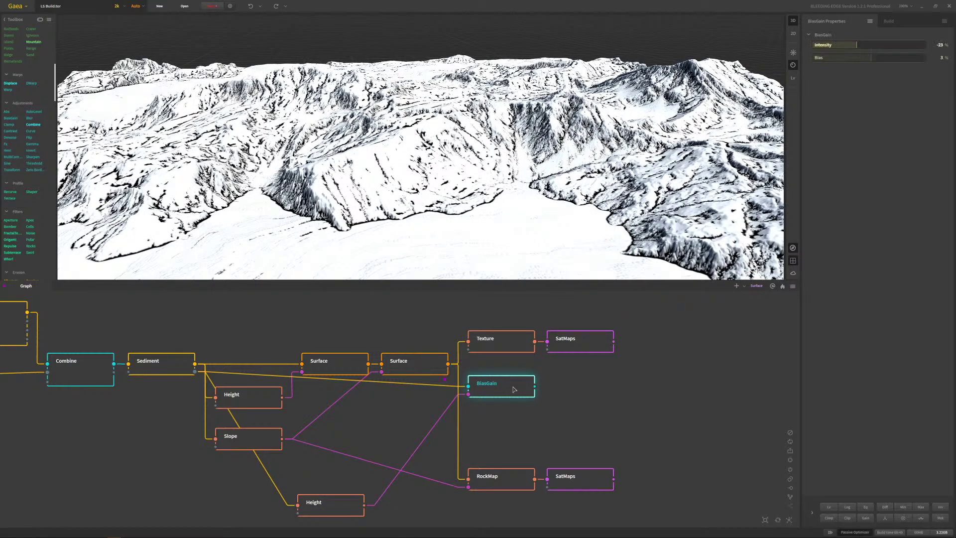
click(505, 393)
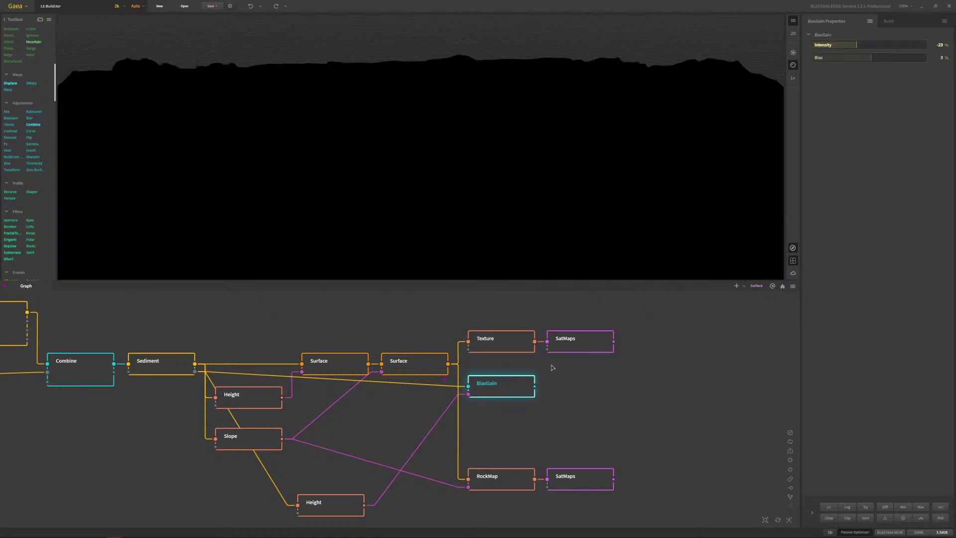
click(341, 505)
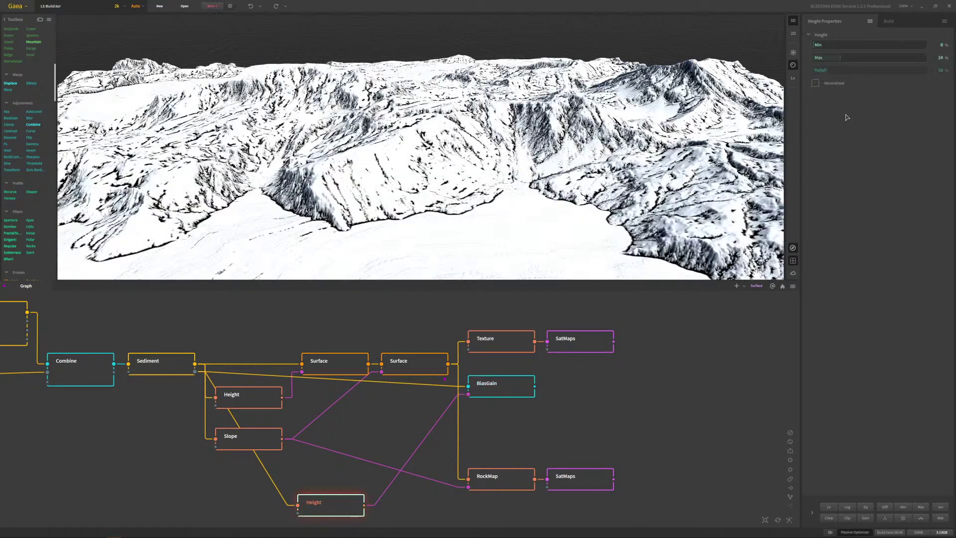
click(851, 60)
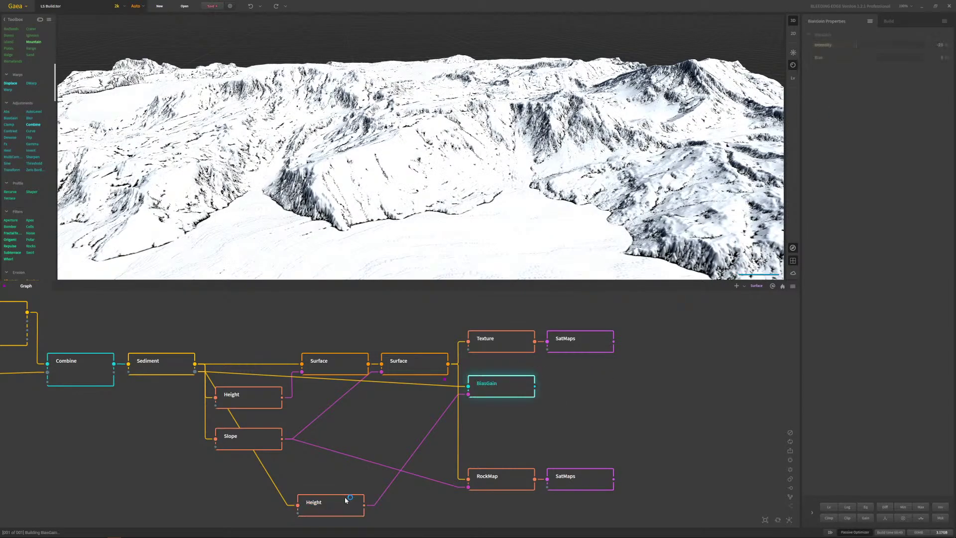
click(510, 393)
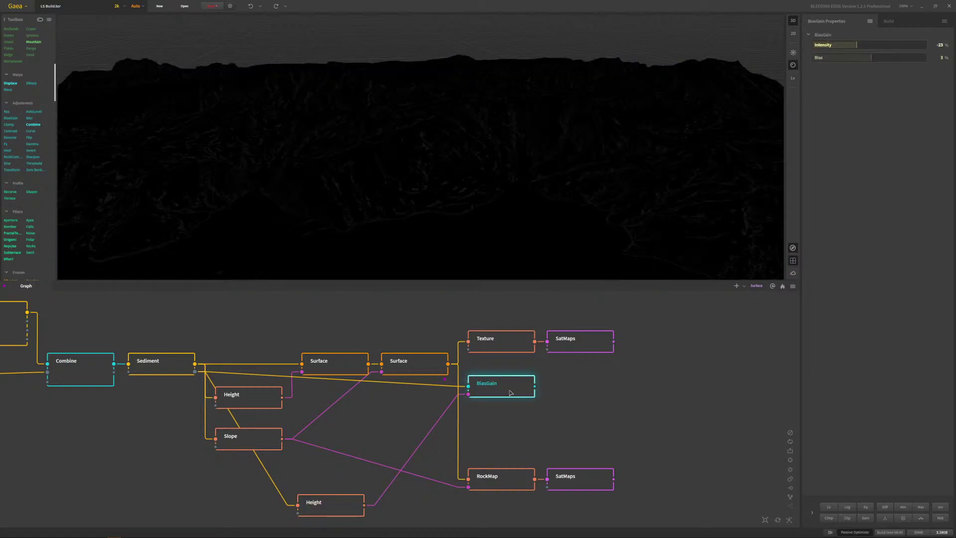
mouse_move(496, 201)
mouse_down()
mouse_move(487, 175)
mouse_move(503, 214)
mouse_move(501, 206)
mouse_up()
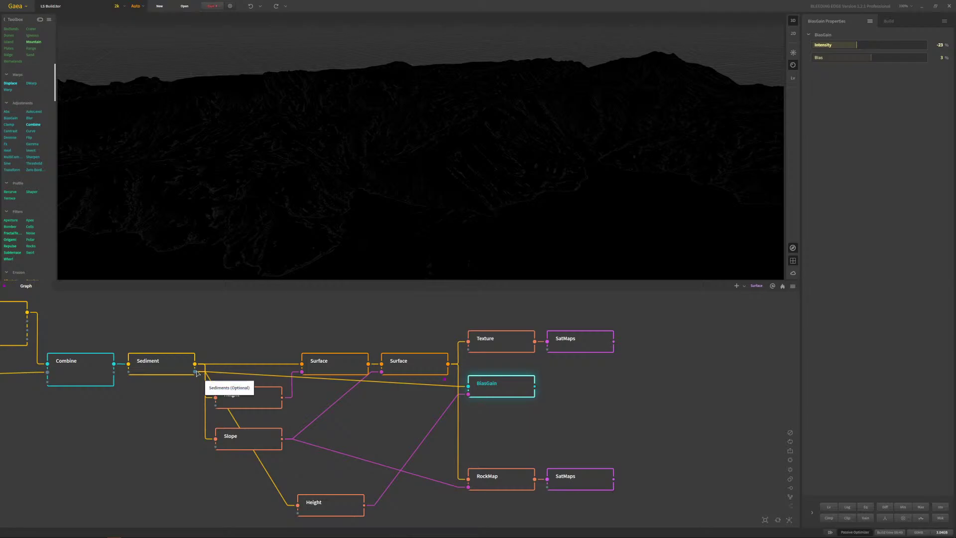
- Connect the Sediment node's Sediments output to the lower Height node's mask input and set its Max to 19%
drag(194, 371, 299, 515)
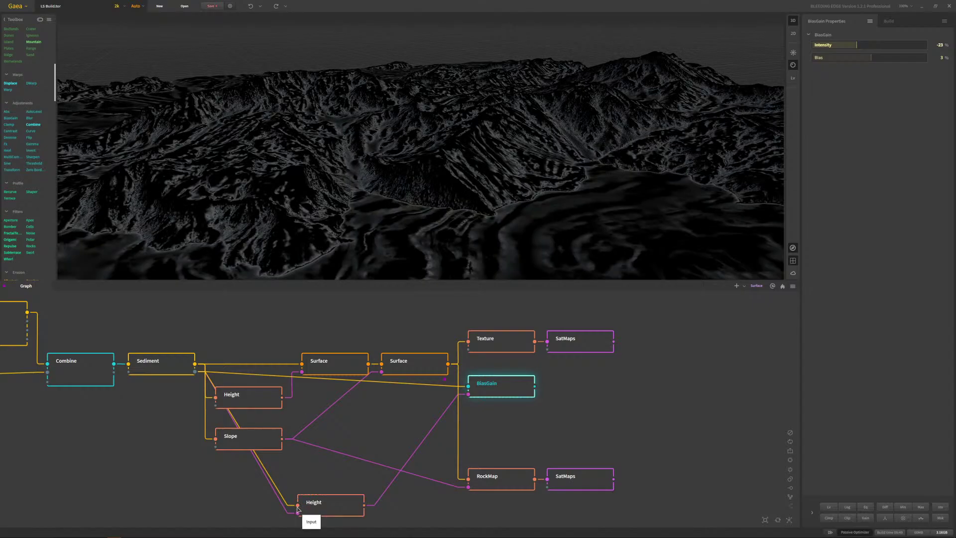
click(314, 506)
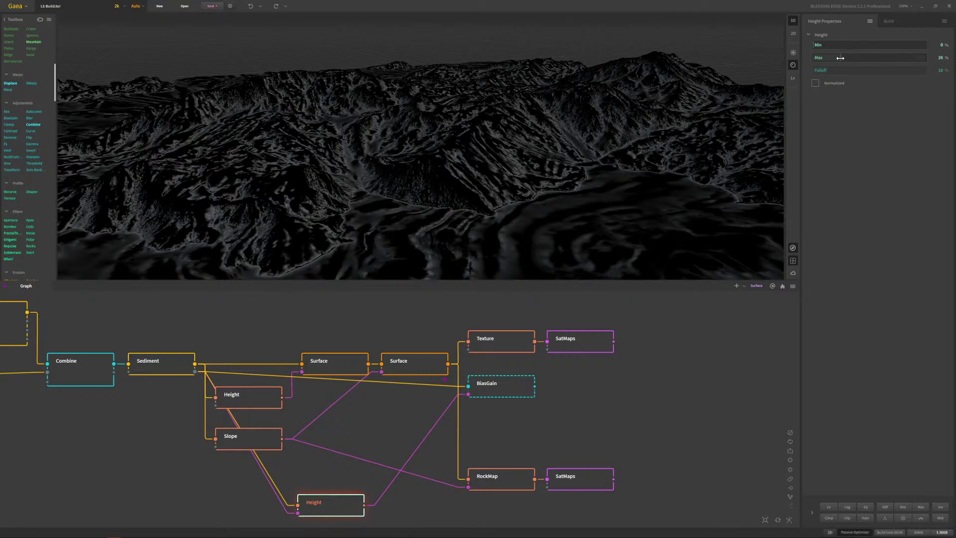
click(840, 58)
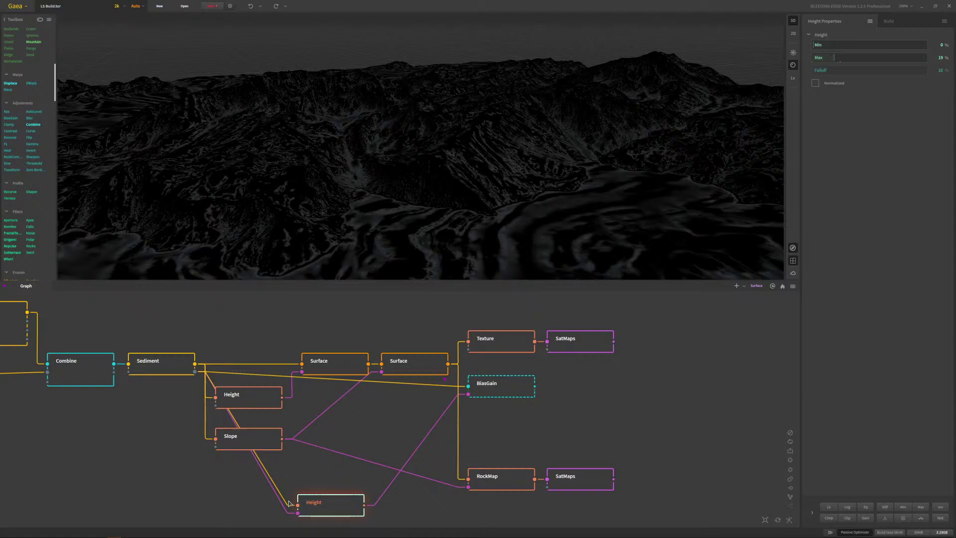
- Try removing the lower Height node's main input connection, and reconnect that input to the Sediment node's main output
drag(289, 503, 298, 505)
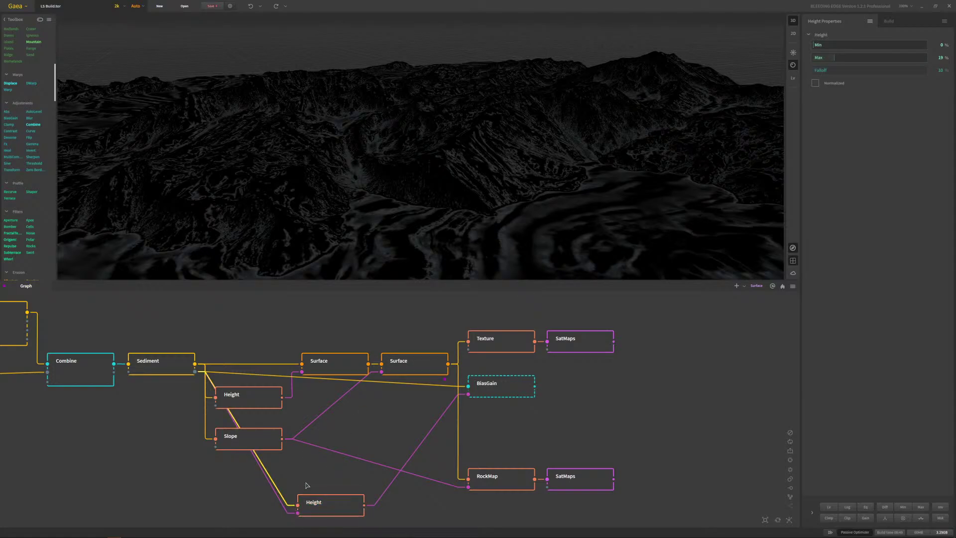
key(ctrl+z)
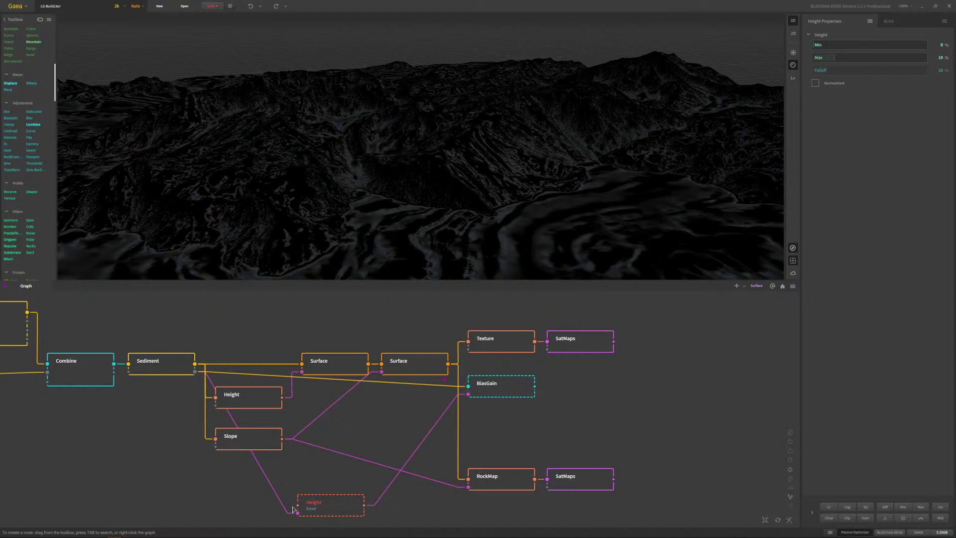
drag(298, 504, 195, 364)
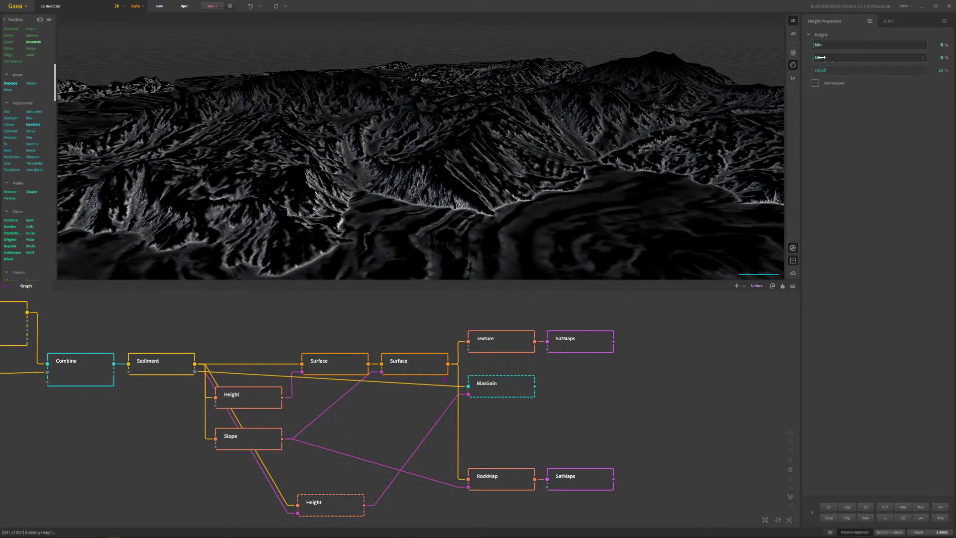
- Set the lower Height node's Max to 6% so the mask is limited to the low areas, inspecting it on the terrain
drag(820, 57, 819, 57)
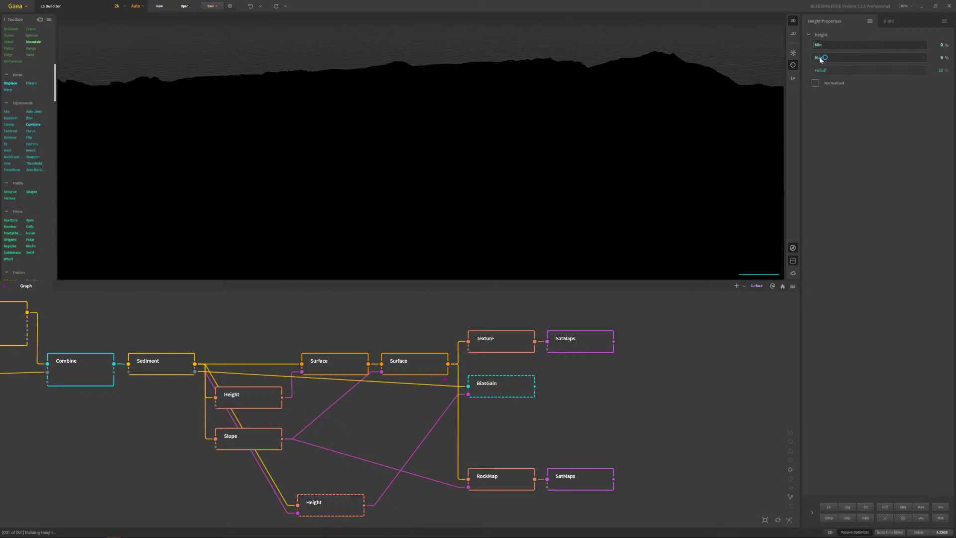
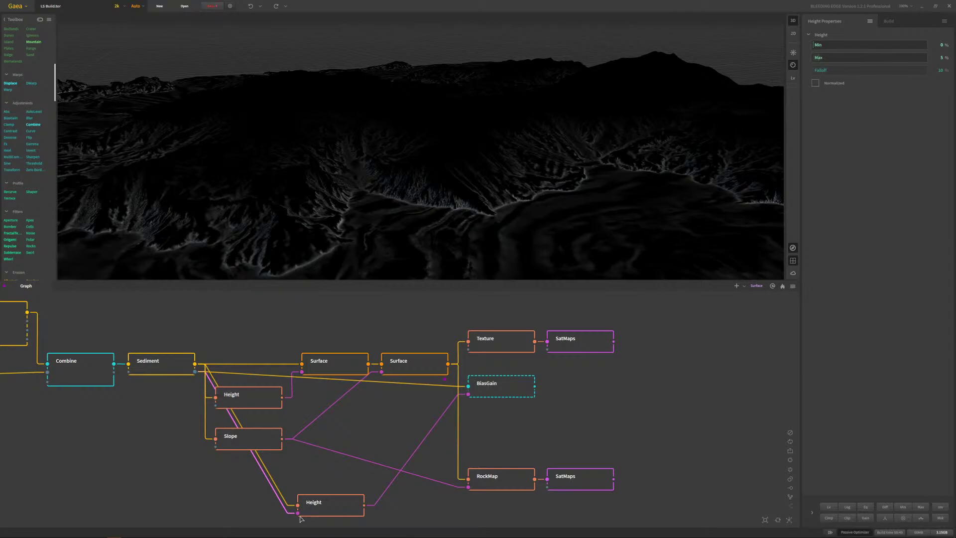
click(340, 510)
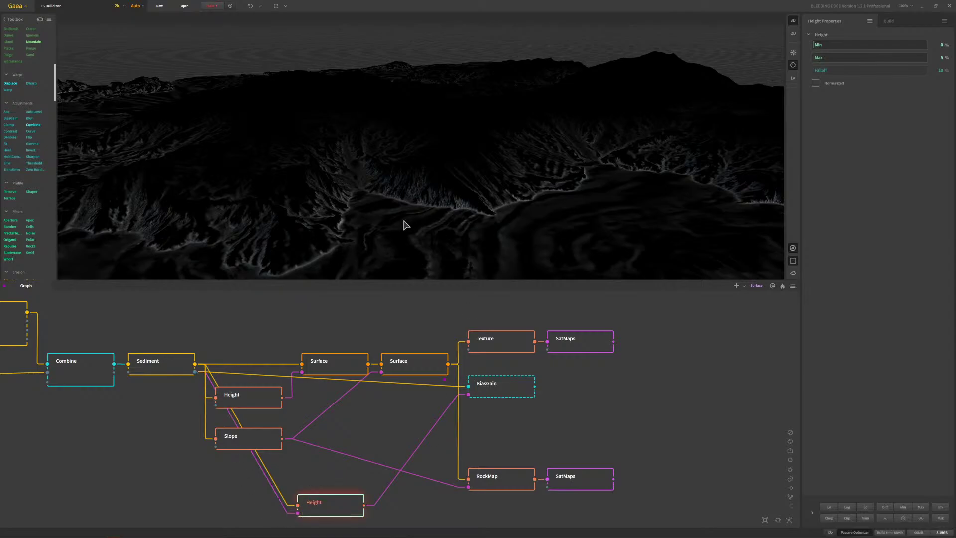
scroll(531, 163, up, 5)
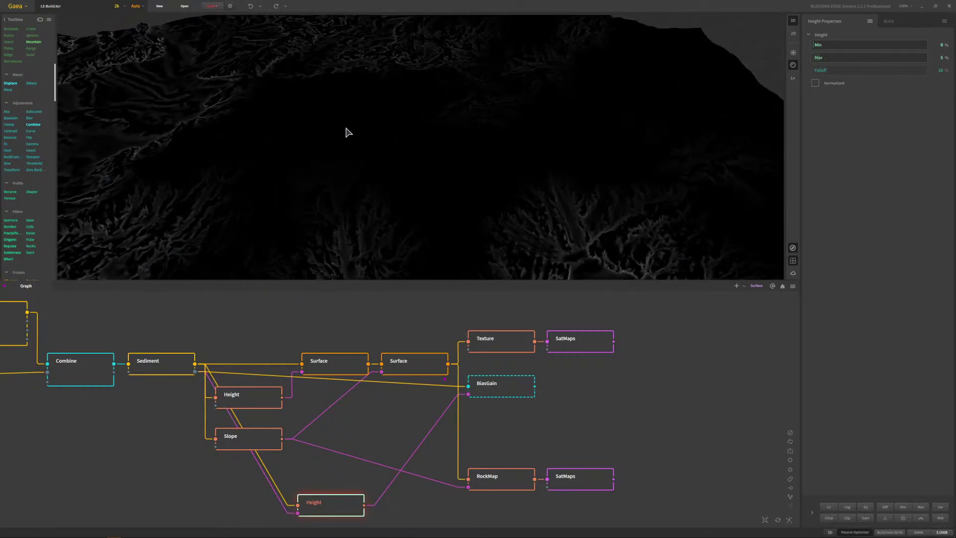
scroll(399, 159, down, 4)
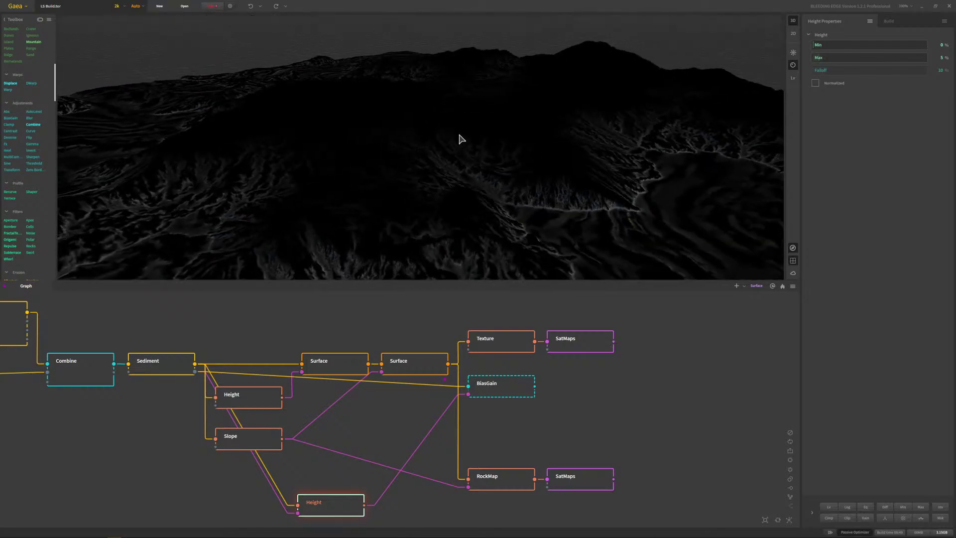
scroll(458, 139, down, 2)
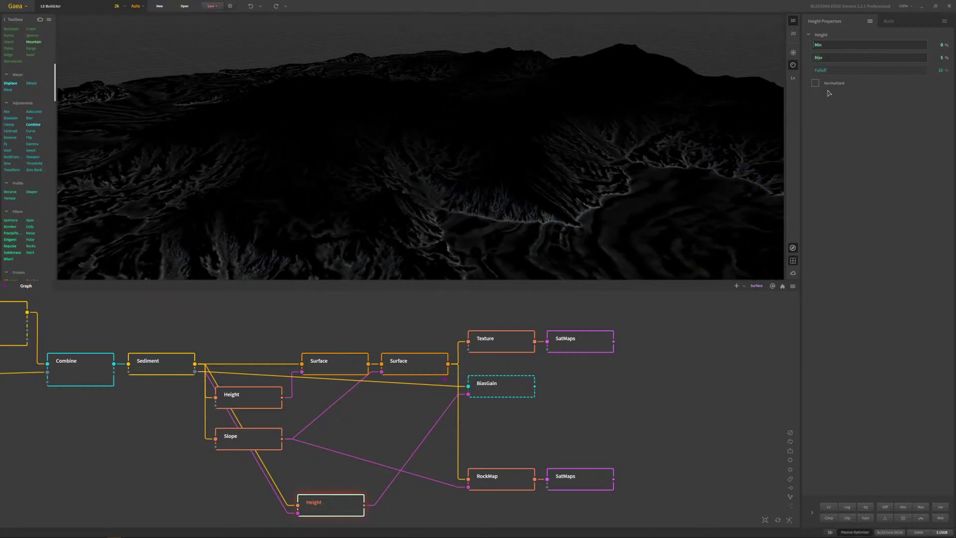
click(819, 57)
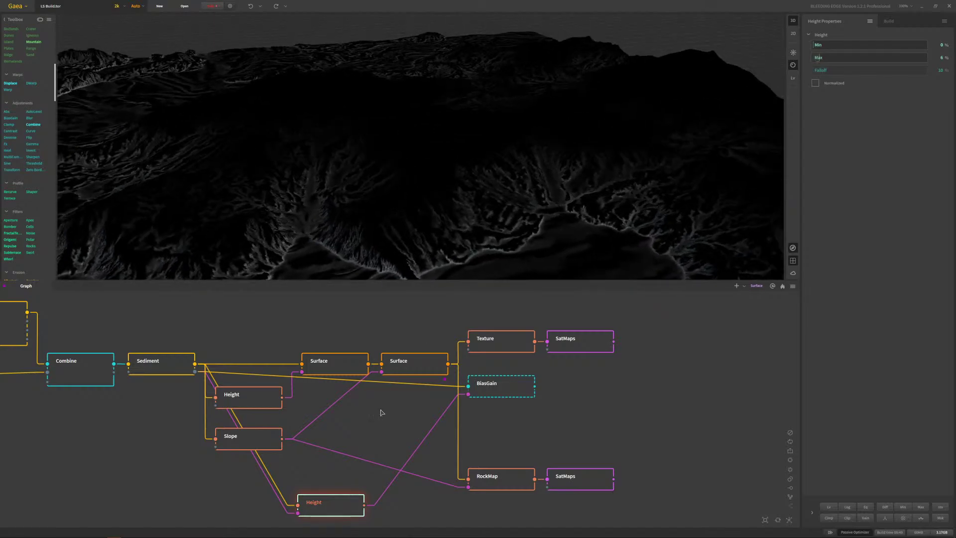
- Reset the BiasGain node's Intensity and Bias to 0% and inspect the resulting mask on the terrain
drag(548, 450, 548, 448)
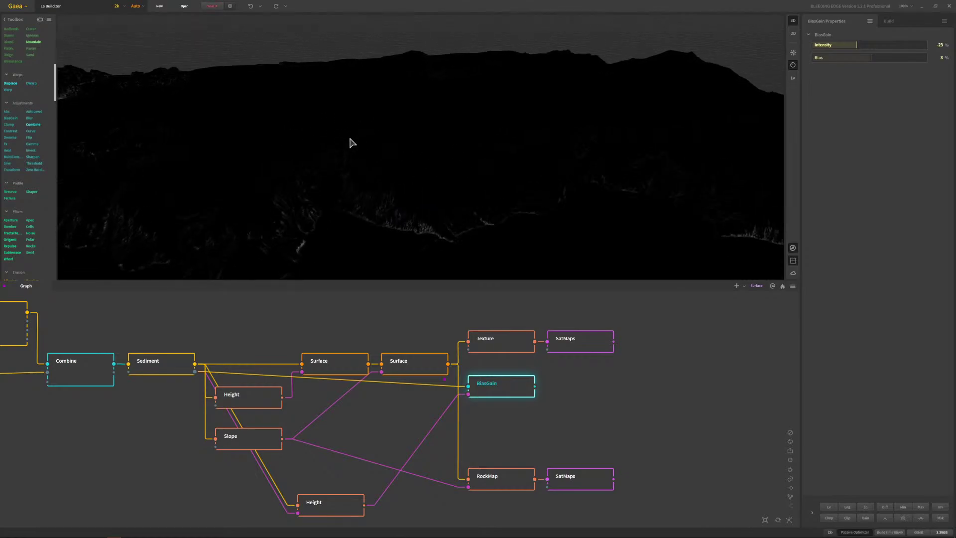
right_click(884, 45)
click(885, 45)
right_click(883, 60)
click(885, 58)
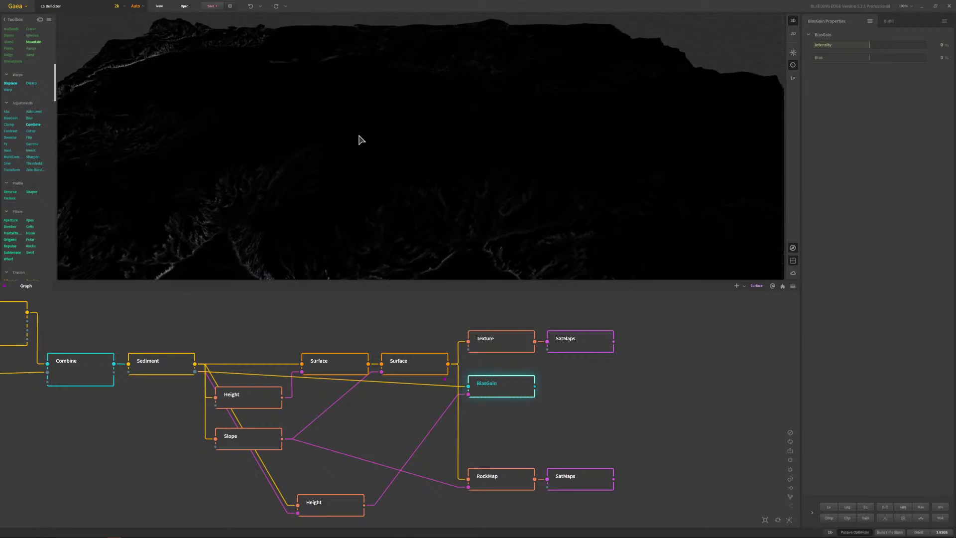
drag(309, 141, 453, 145)
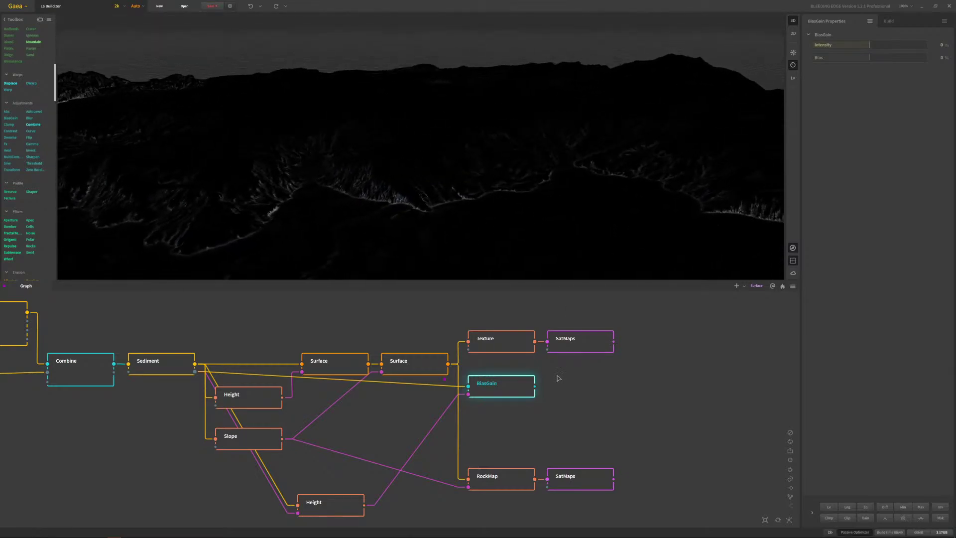
- Move the lower Height node directly beneath Slope, and add a SatMaps node fed by the BiasGain output
drag(328, 509, 237, 483)
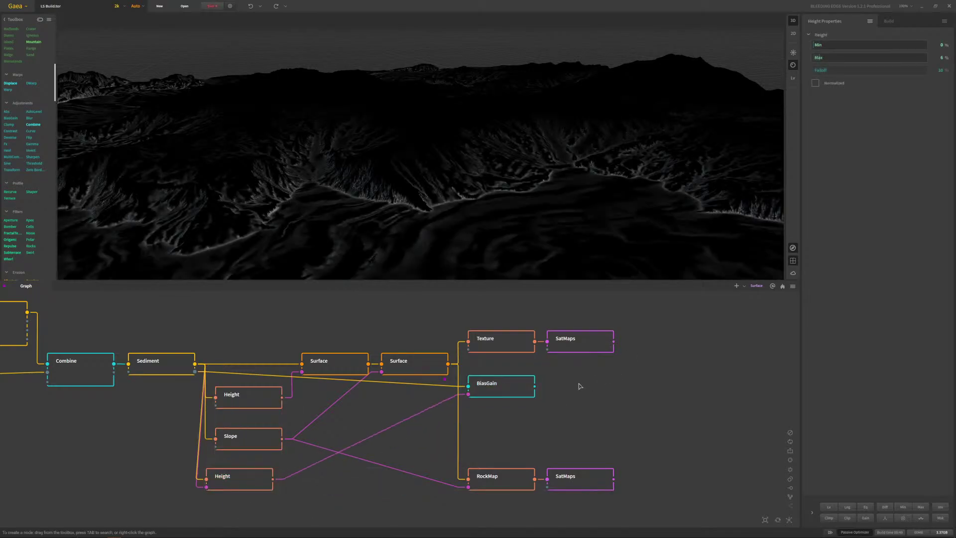
click(514, 382)
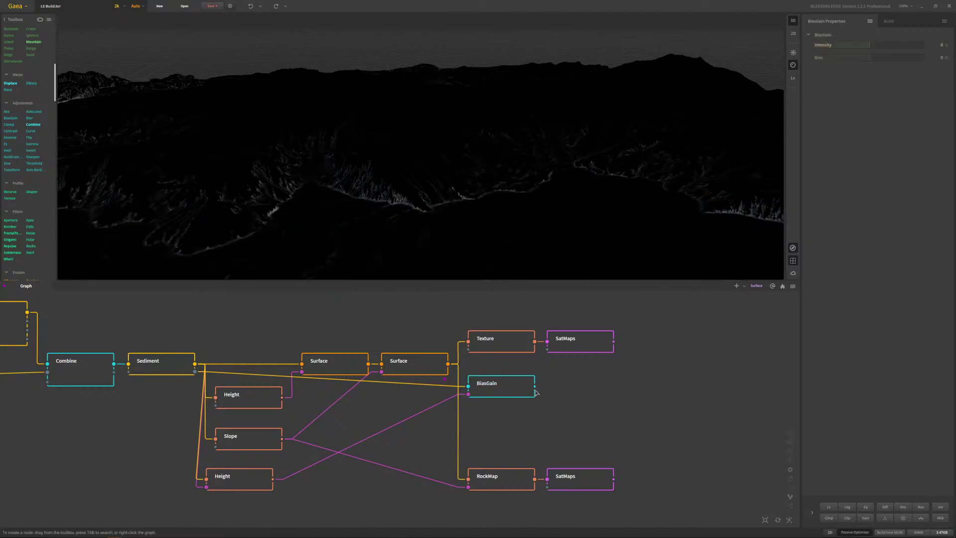
drag(534, 390, 623, 391)
text(sat)
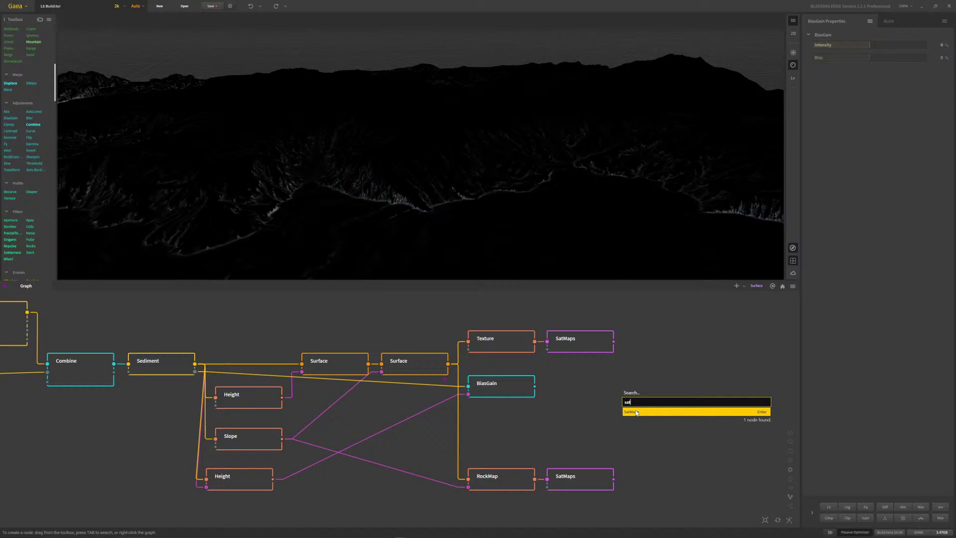
key(Return)
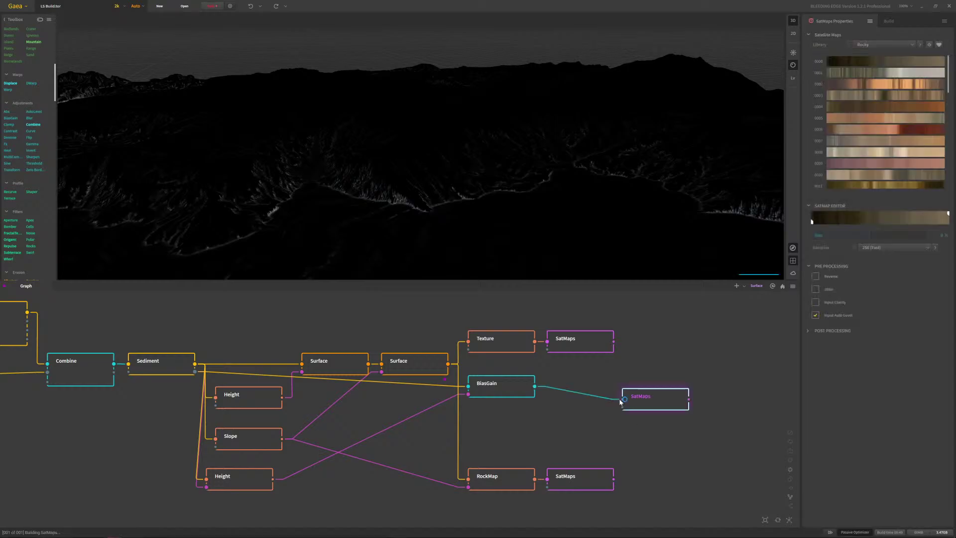
- Align the new SatMaps node beside BiasGain and give it the same beige Rocky gradient used by Texture's SatMaps
drag(651, 404, 576, 390)
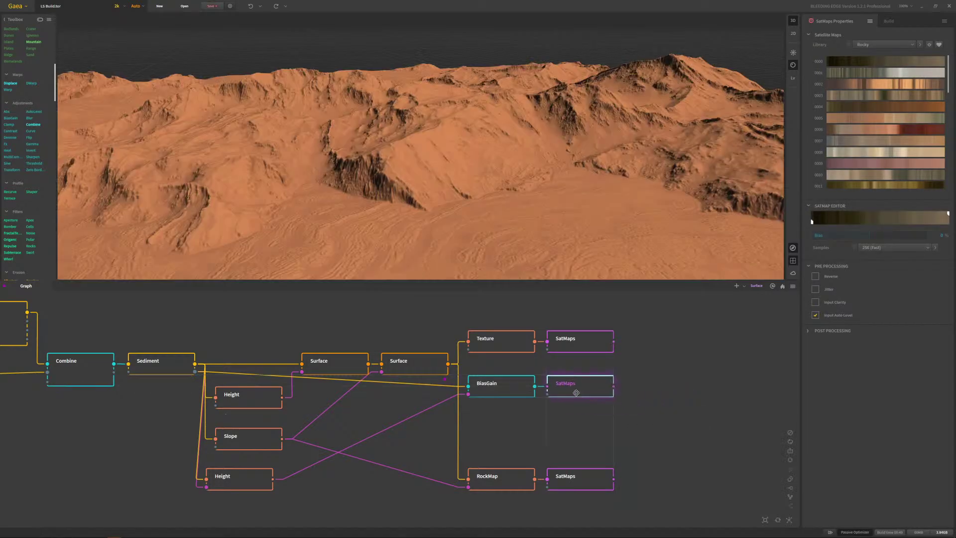
click(587, 341)
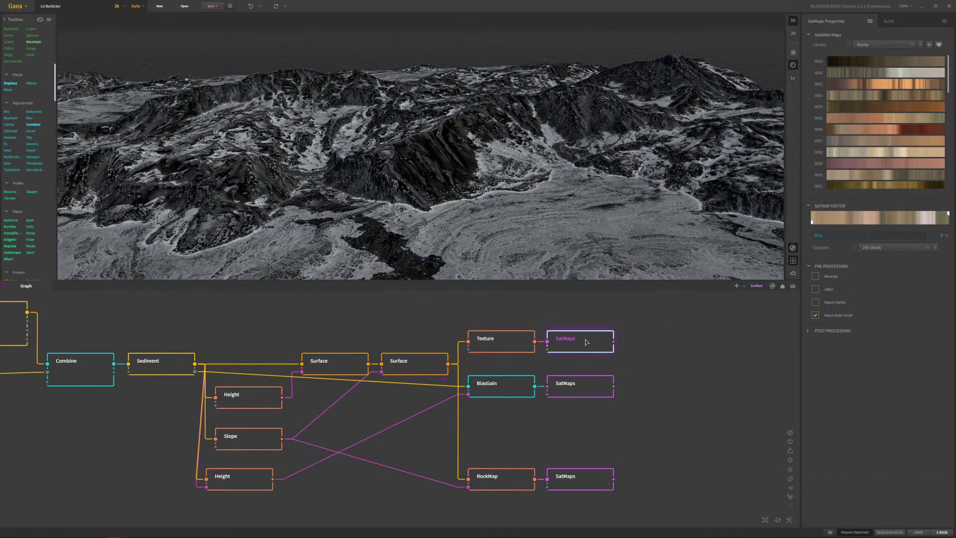
click(589, 479)
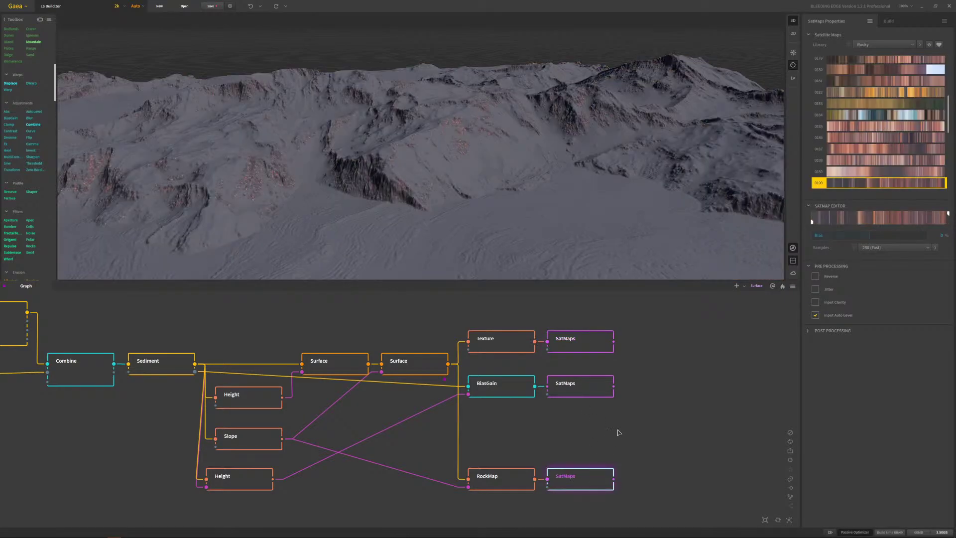
click(585, 340)
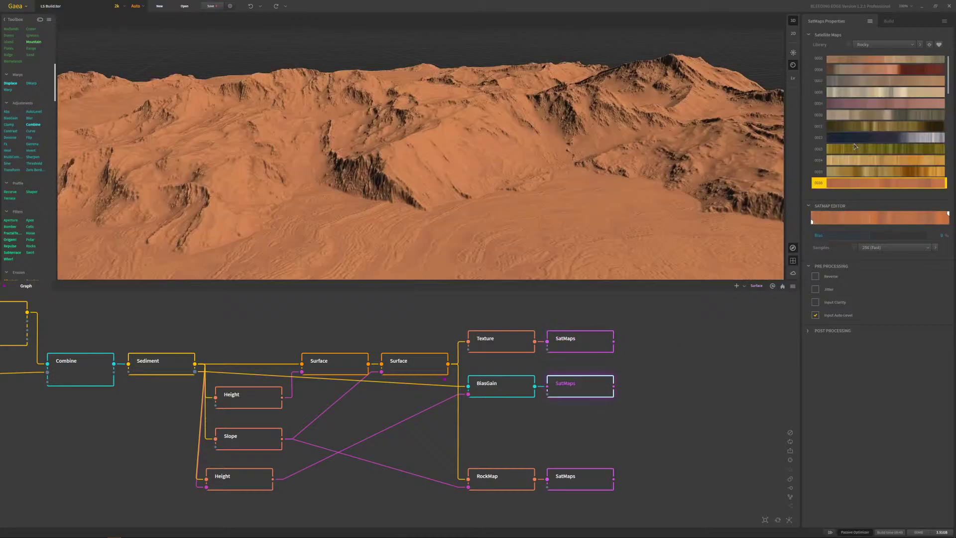
scroll(854, 146, up, 5)
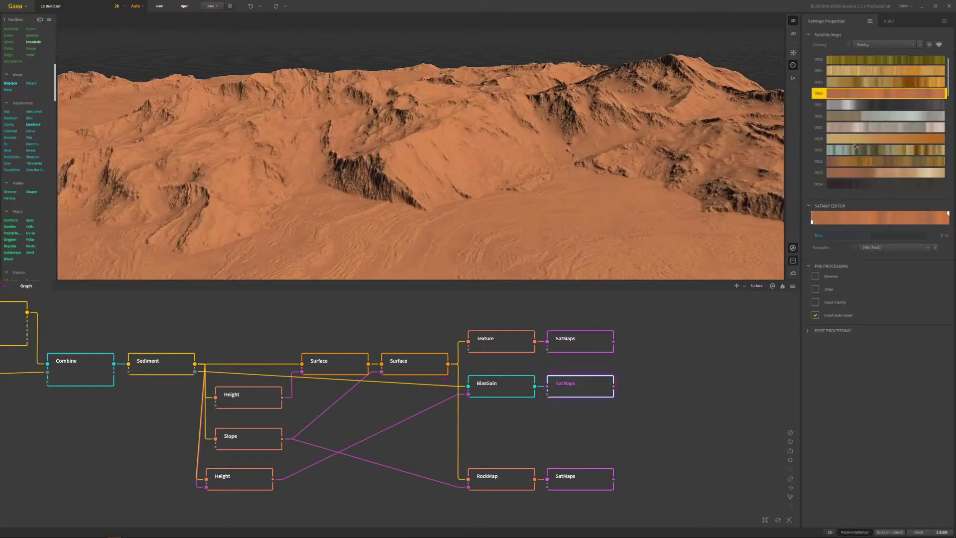
scroll(854, 145, down, 7)
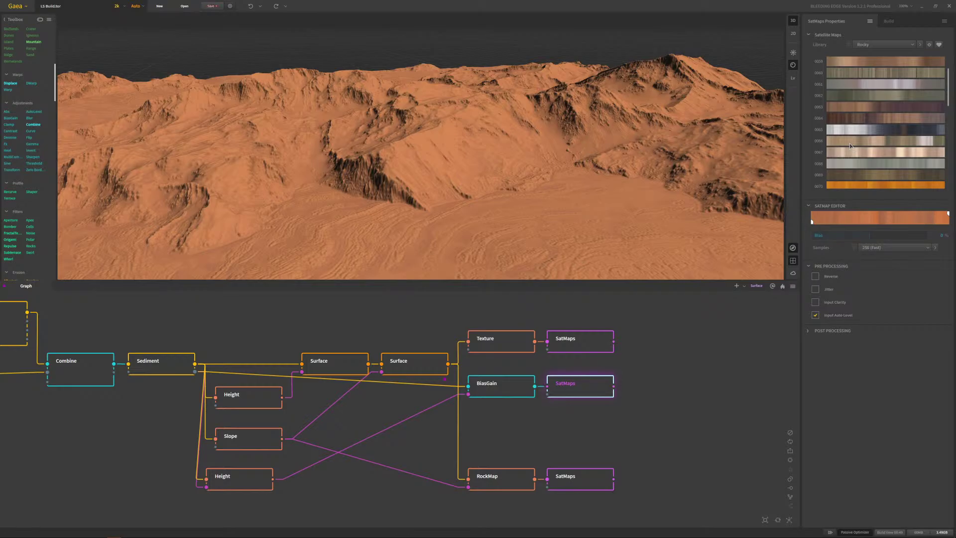
click(851, 146)
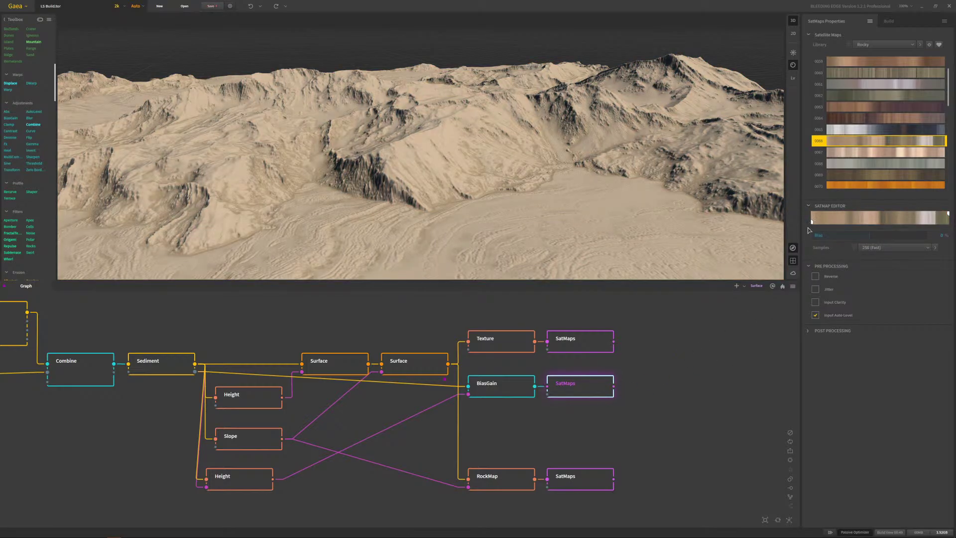
- Compare Texture's SatMaps, and narrow the gradient range of BiasGain's SatMaps to the pale band near its upper end
click(583, 343)
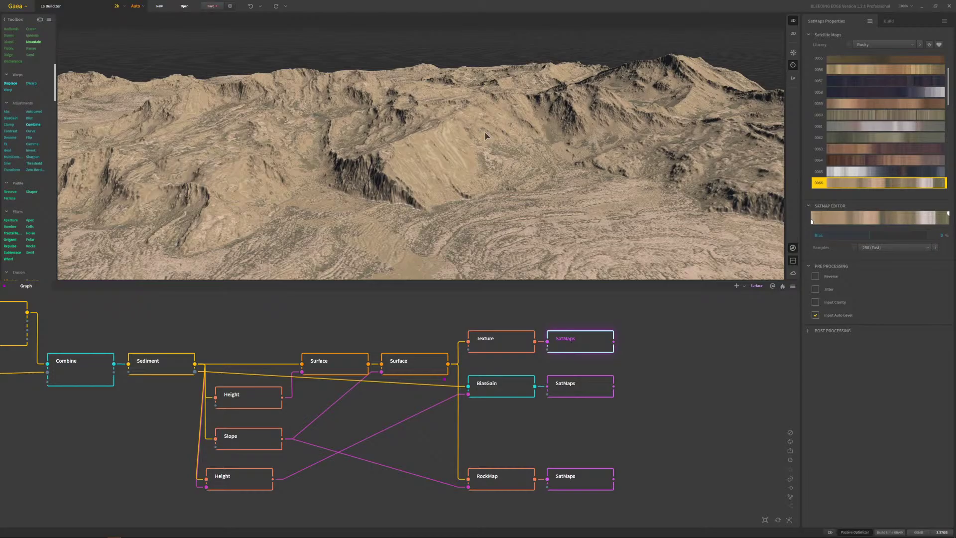
click(585, 392)
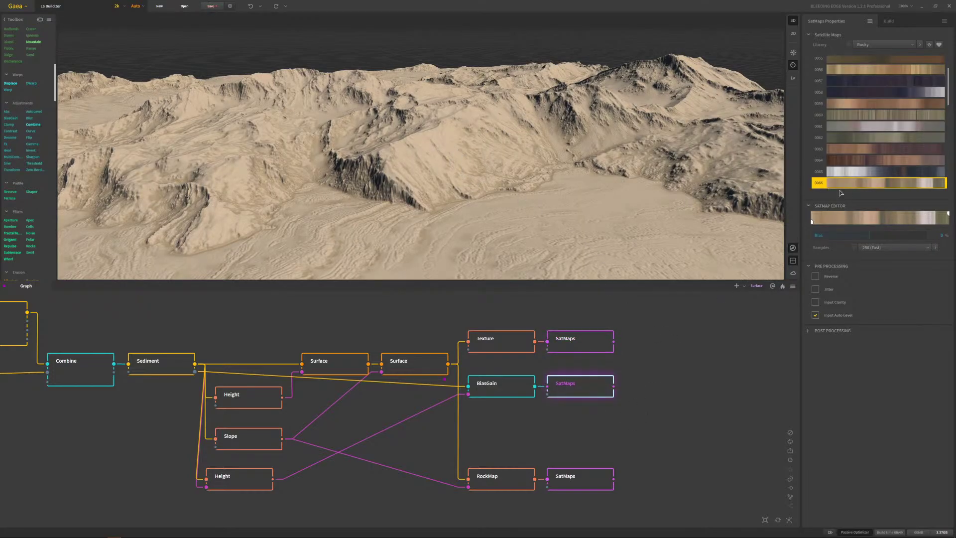
drag(812, 221, 918, 228)
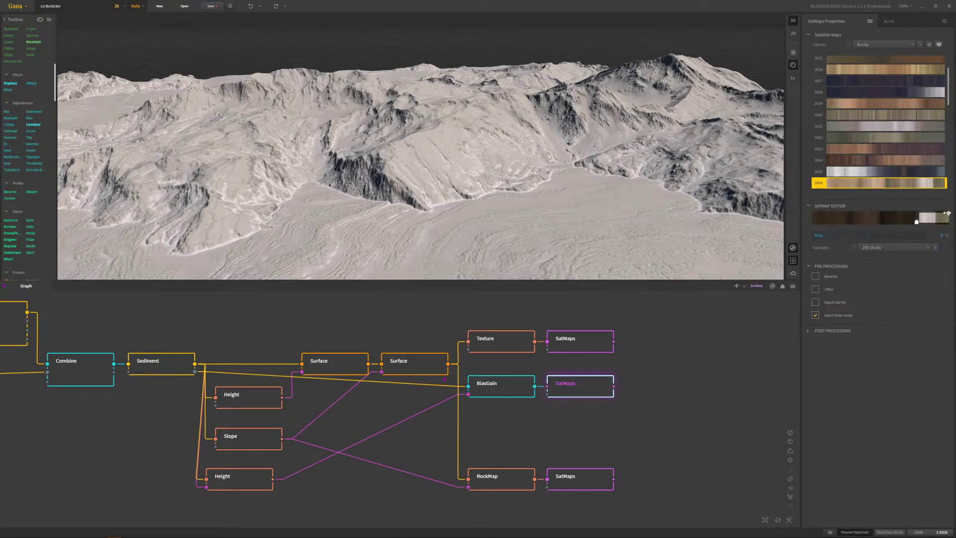
click(917, 223)
click(912, 222)
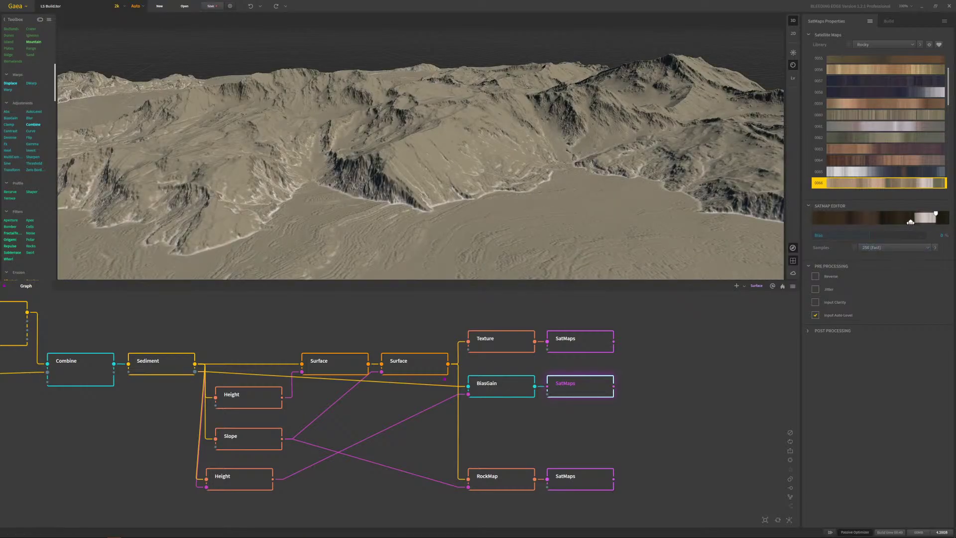
click(911, 222)
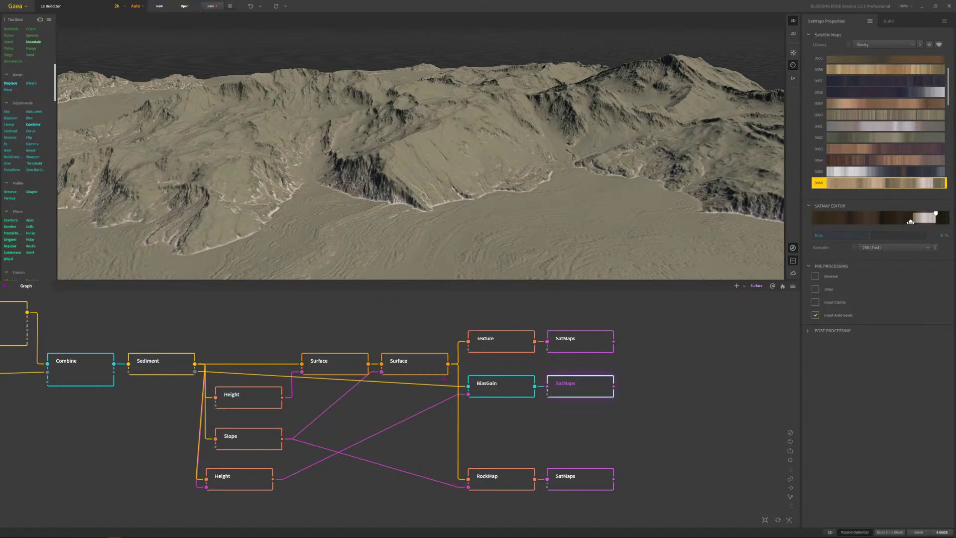
click(914, 222)
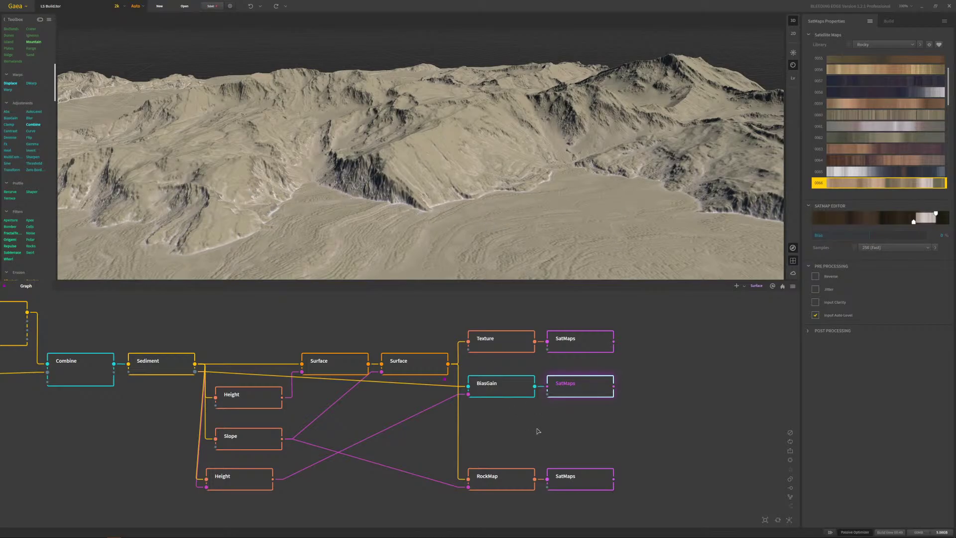
- Add a Mixer fed by the Texture and BiasGain SatMaps, with the BiasGain output connected to its mask input
drag(613, 341, 666, 341)
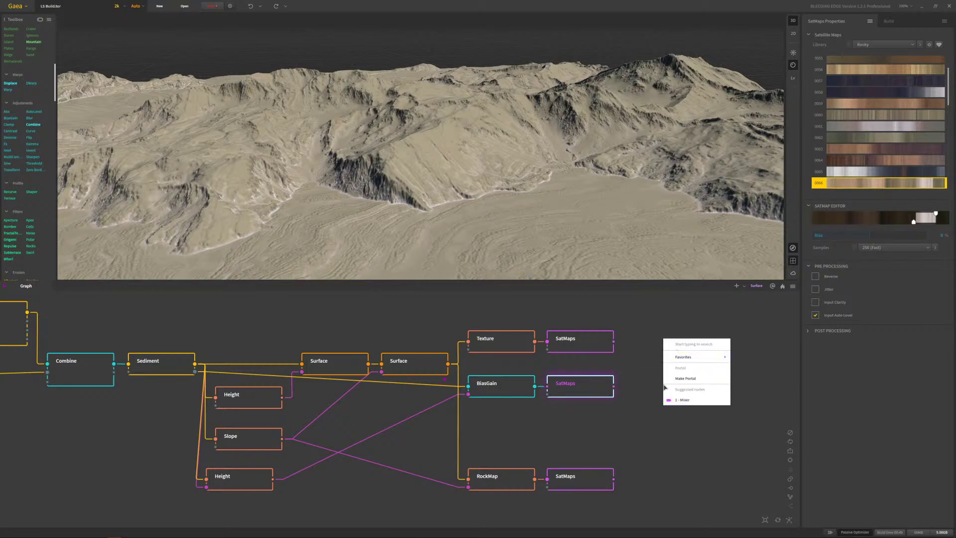
click(681, 400)
drag(614, 387, 534, 387)
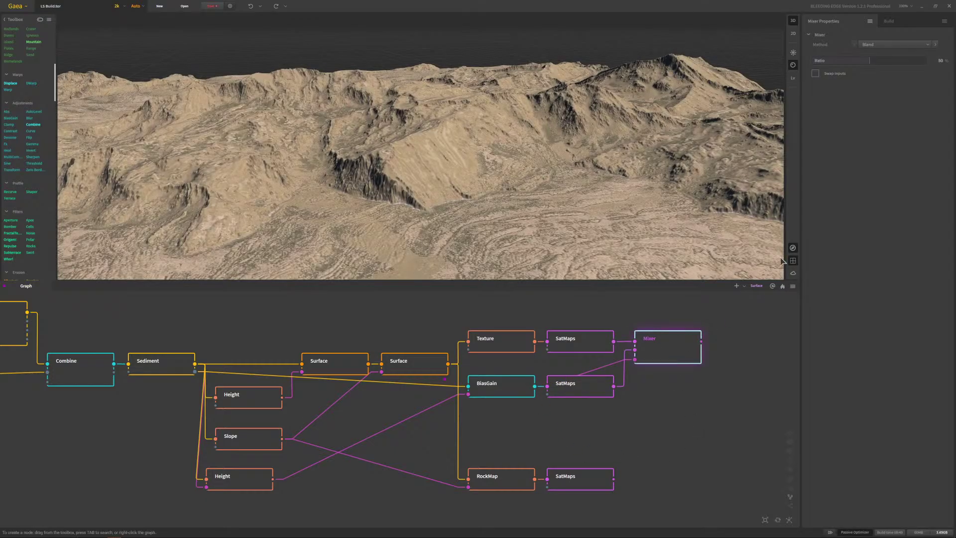
- Set the Mixer's Method to Max and Ratio to 100%, and compare it with Texture's SatMaps on the terrain
click(886, 45)
click(872, 115)
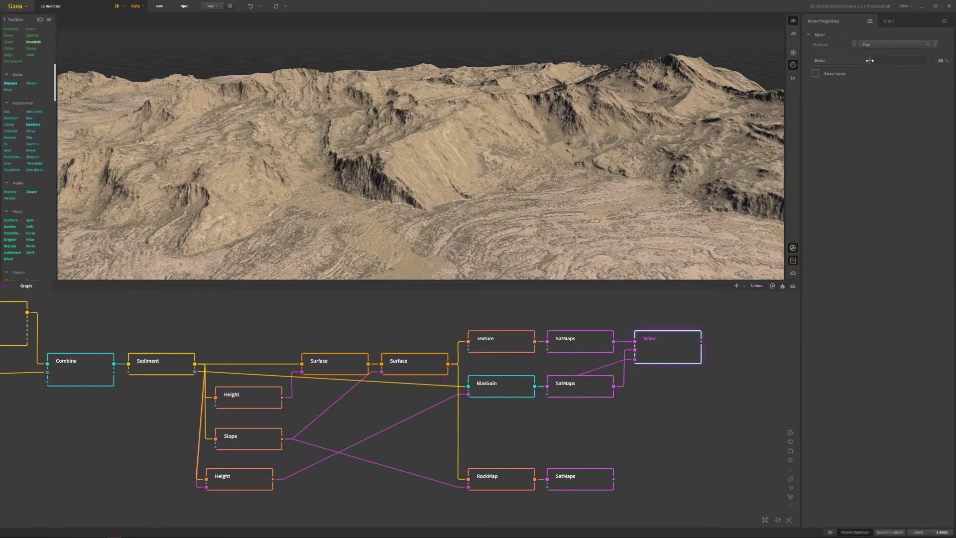
drag(875, 61, 953, 61)
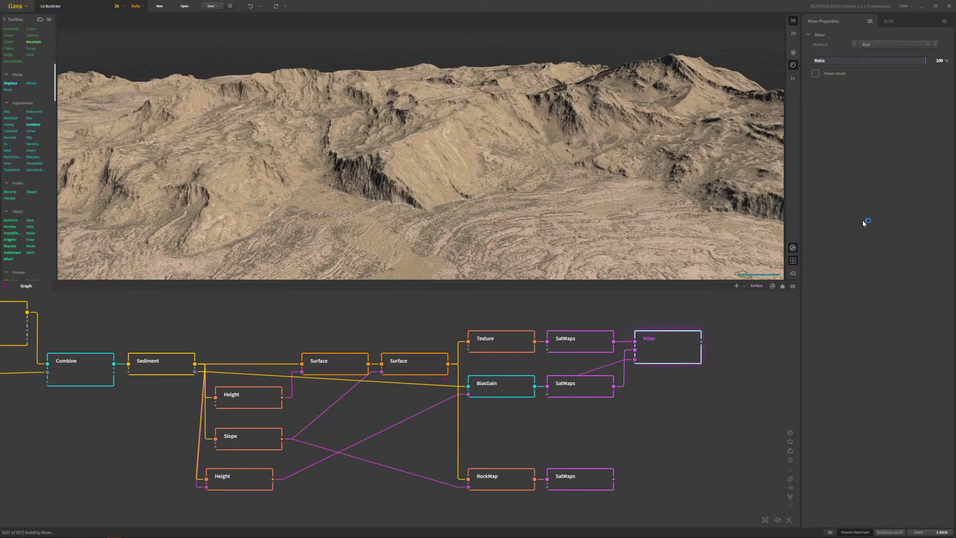
scroll(450, 204, up, 5)
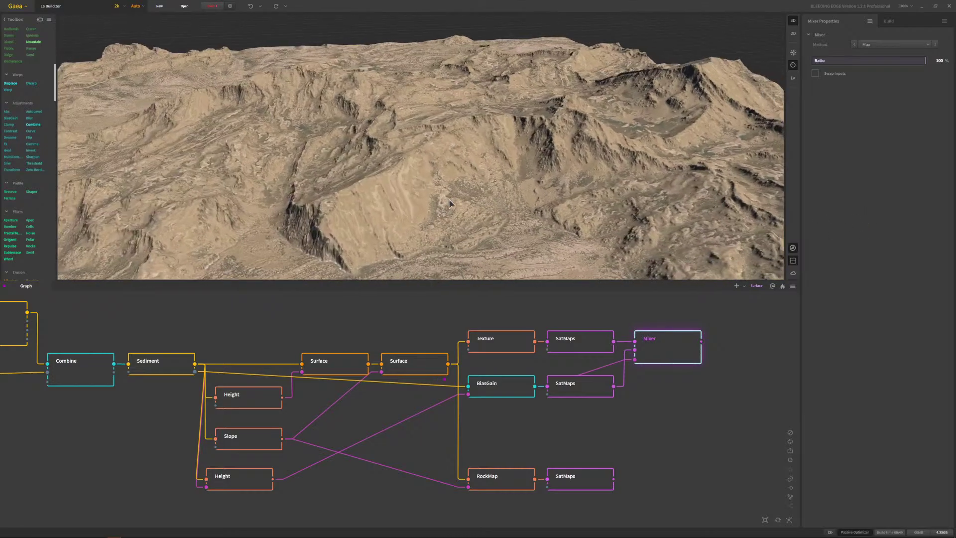
scroll(451, 203, up, 5)
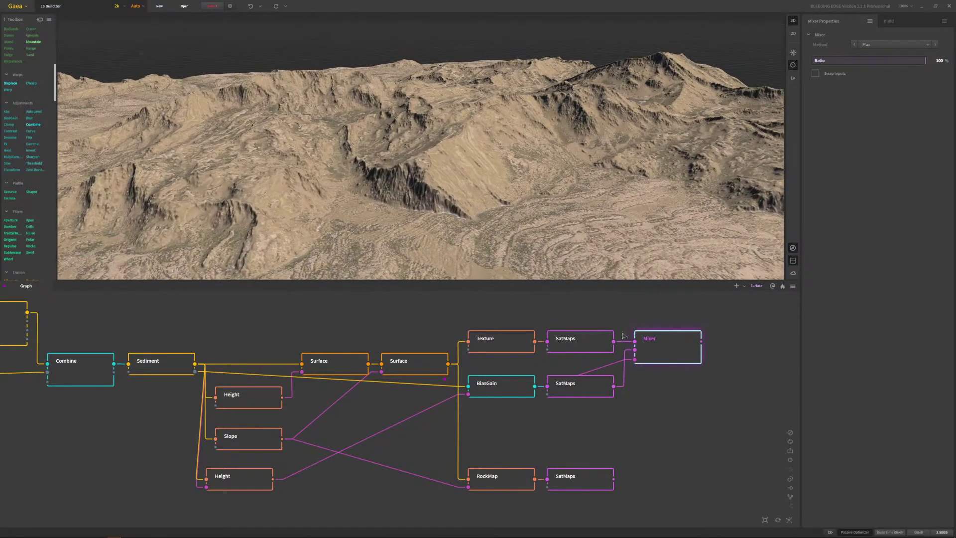
click(593, 340)
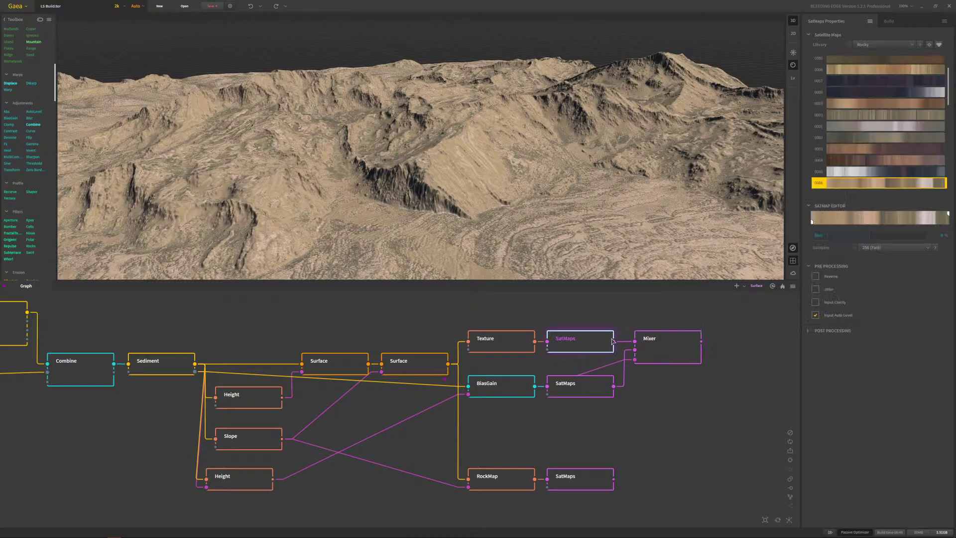
click(680, 351)
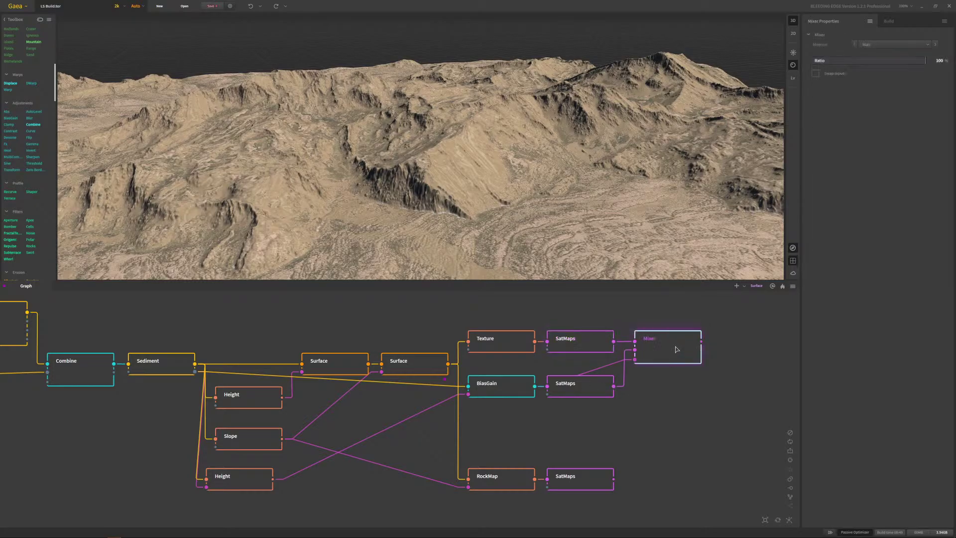
click(585, 342)
click(667, 352)
- Try other Mixer methods, including Blend, Subtract and Multiply, on the terrain and return the Method to Max
click(882, 50)
click(876, 62)
click(896, 46)
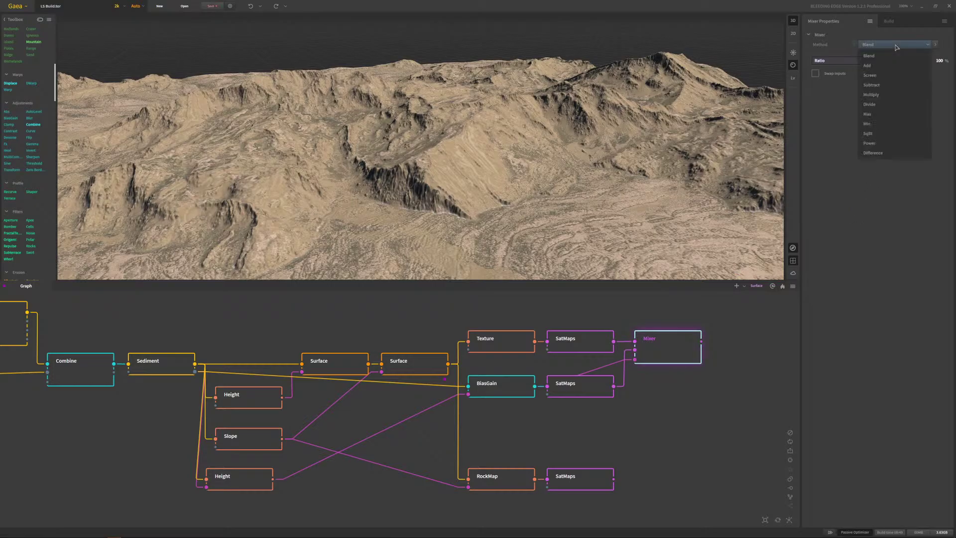
click(896, 47)
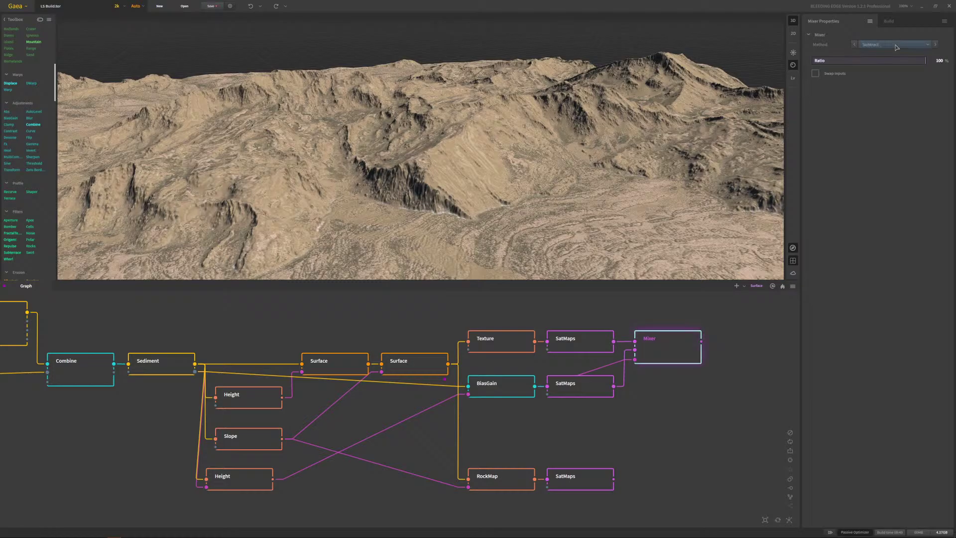
scroll(895, 43, down, 1)
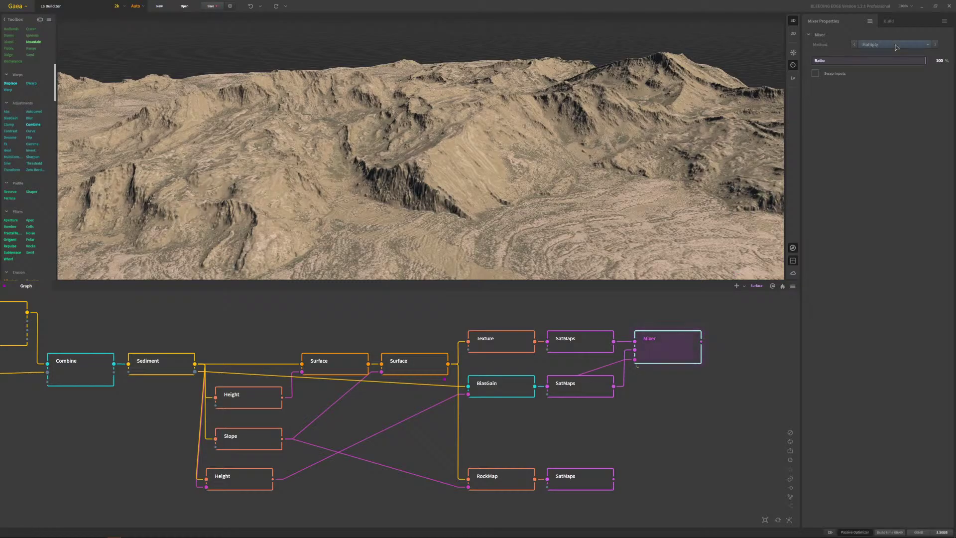
scroll(895, 44, down, 2)
scroll(895, 44, down, 1)
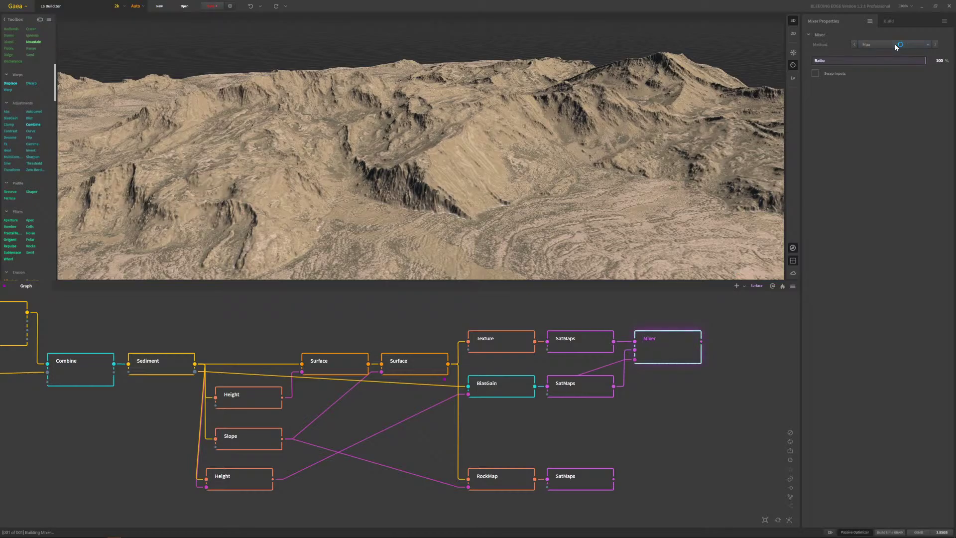
scroll(894, 44, down, 1)
scroll(896, 46, down, 1)
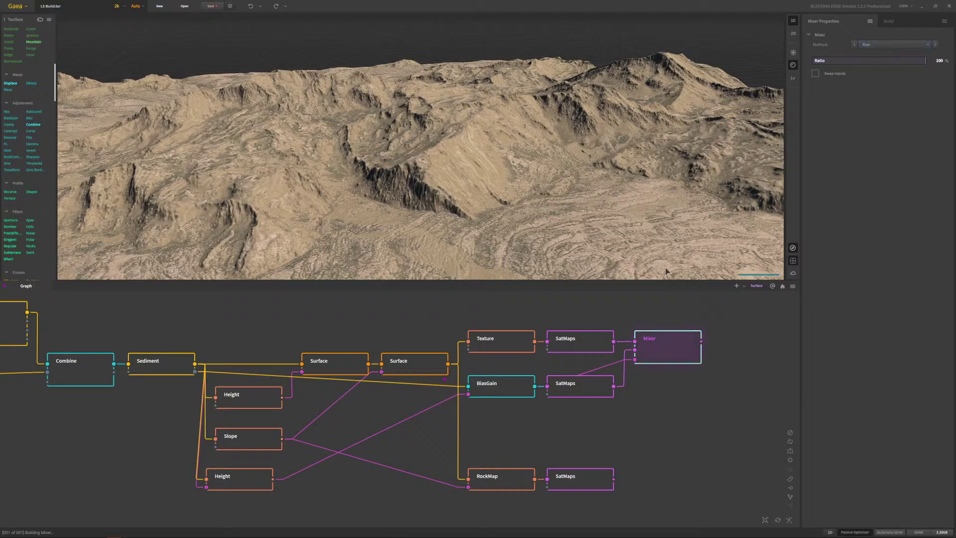
- Strengthen the sediment mask by setting the BiasGain node's Bias to 24% and Intensity to 35%
click(510, 389)
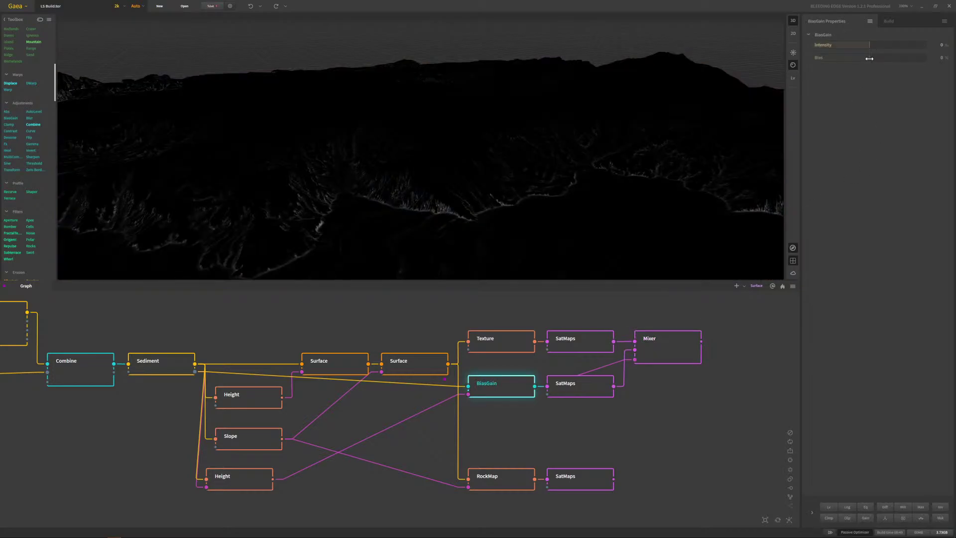
drag(874, 59, 865, 61)
drag(871, 59, 889, 60)
drag(870, 44, 876, 48)
click(891, 46)
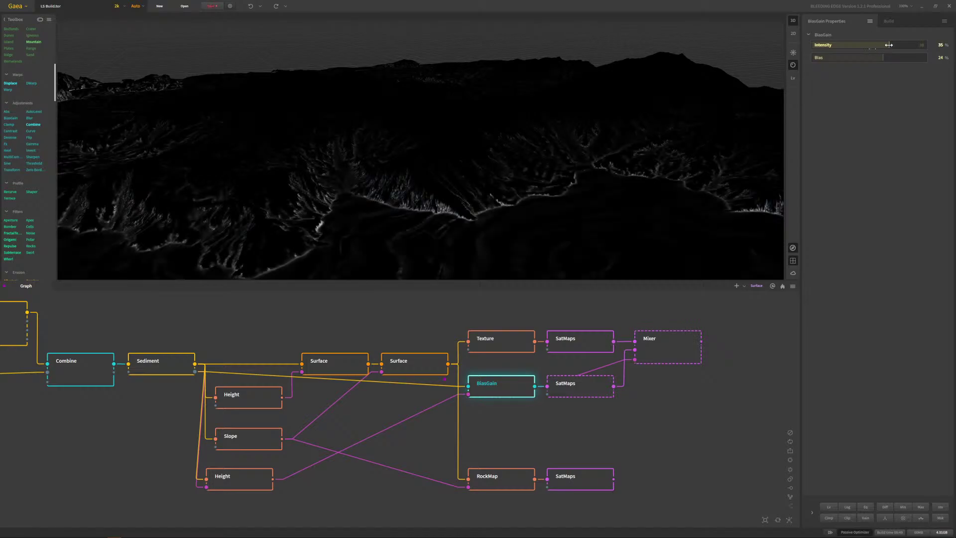
- Compare the Mixer's colors with the BiasGain and Texture SatMaps, inspecting the sediment areas on the terrain
click(580, 389)
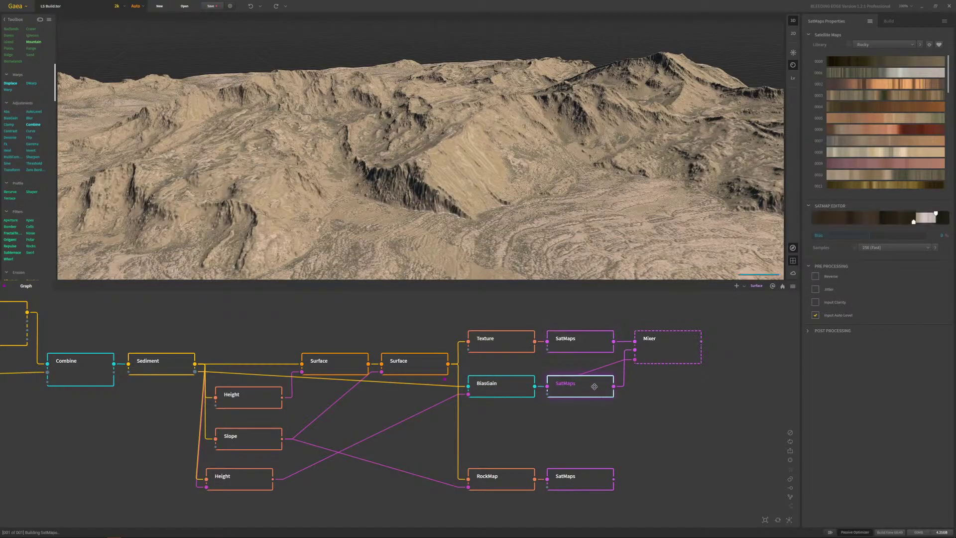
click(667, 348)
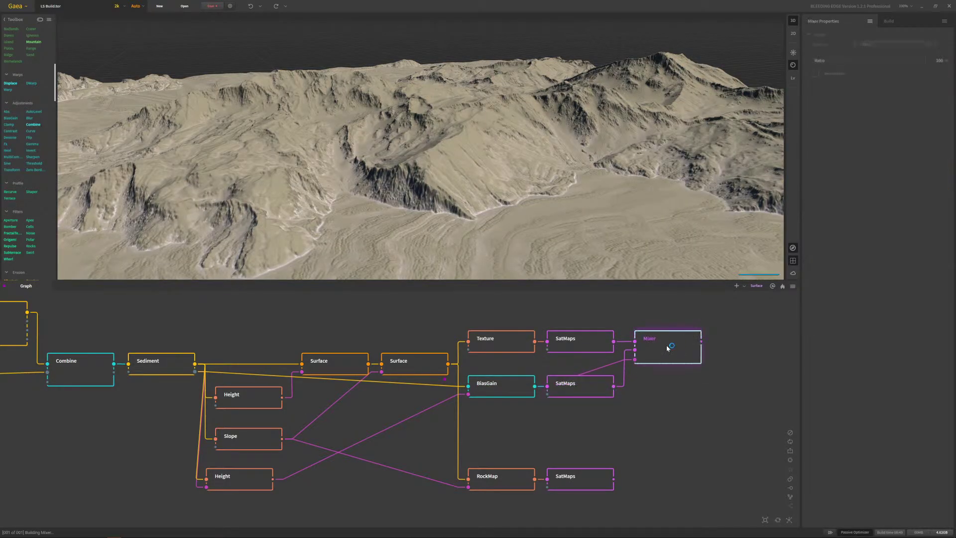
click(590, 344)
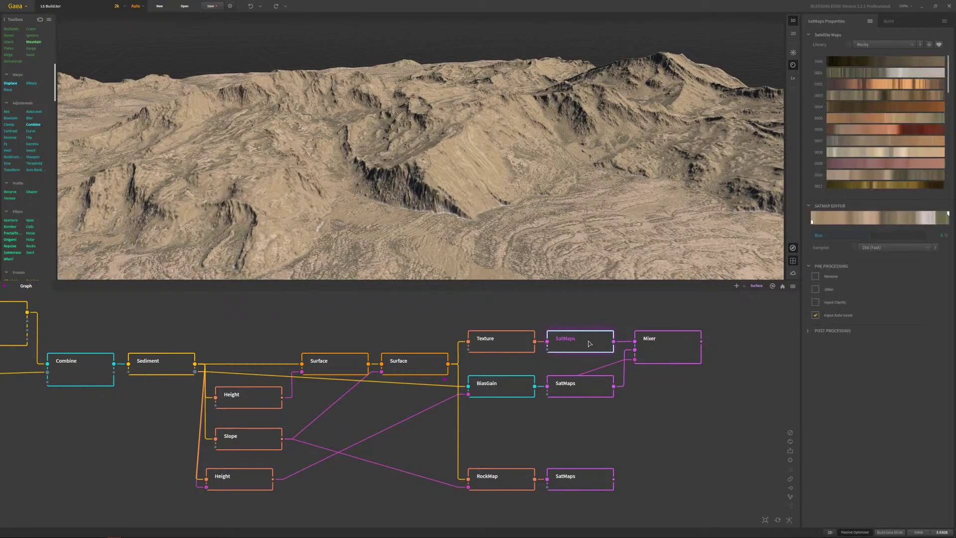
click(659, 343)
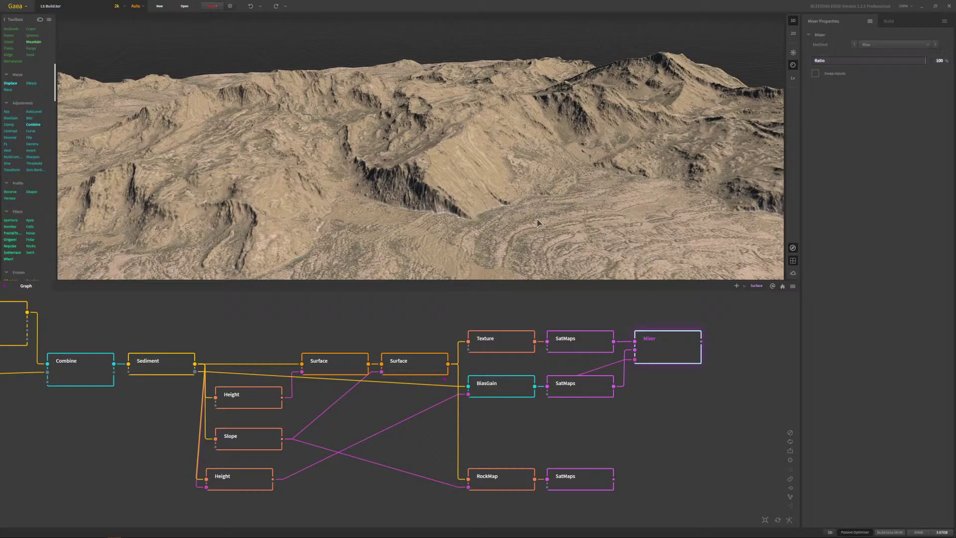
click(591, 342)
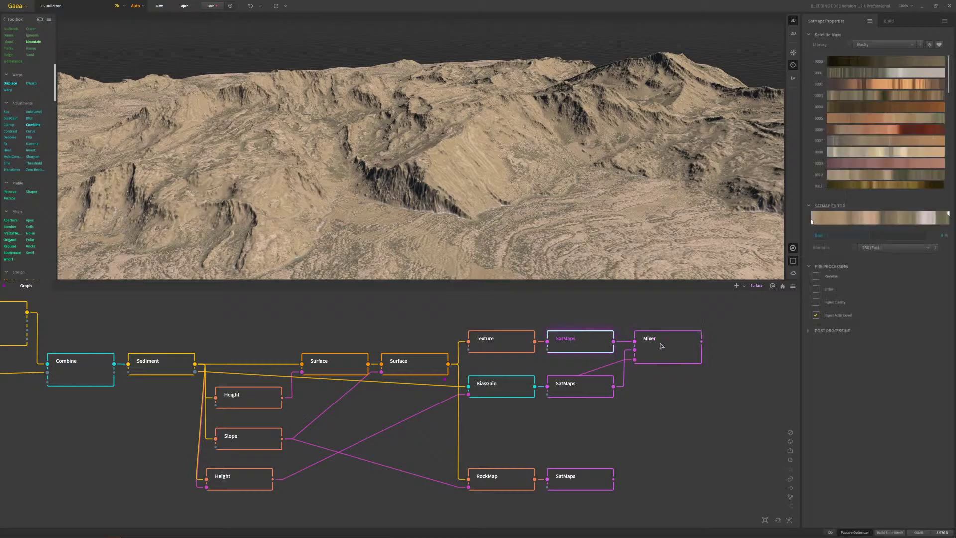
click(662, 345)
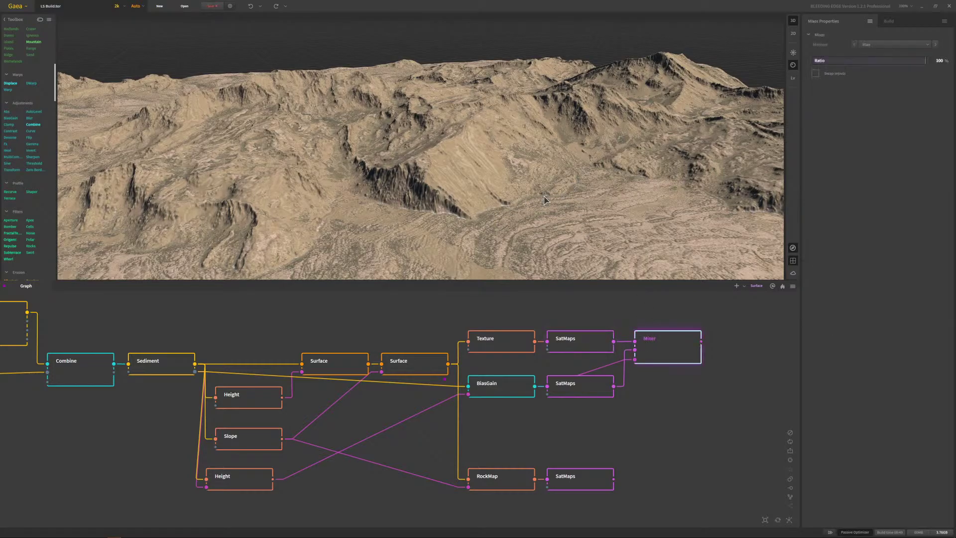
drag(422, 211, 456, 167)
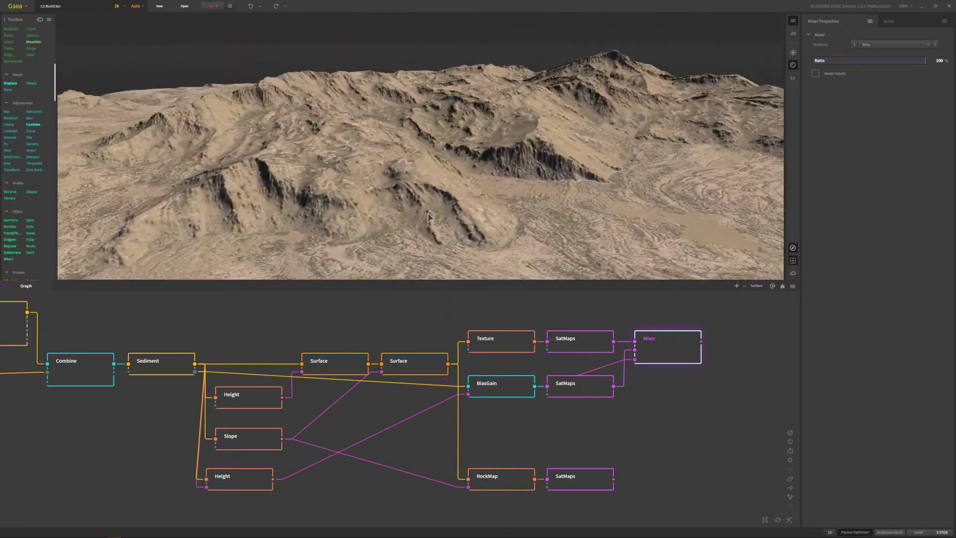
- Compare the coloring of Texture's SatMaps with the Mixer's result from another angle on the terrain
click(578, 343)
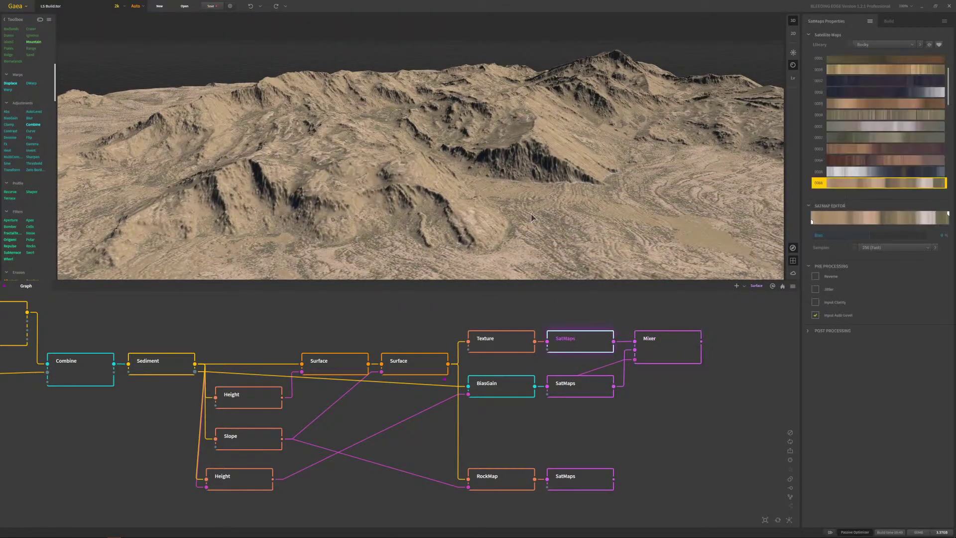
drag(587, 224, 546, 255)
click(663, 349)
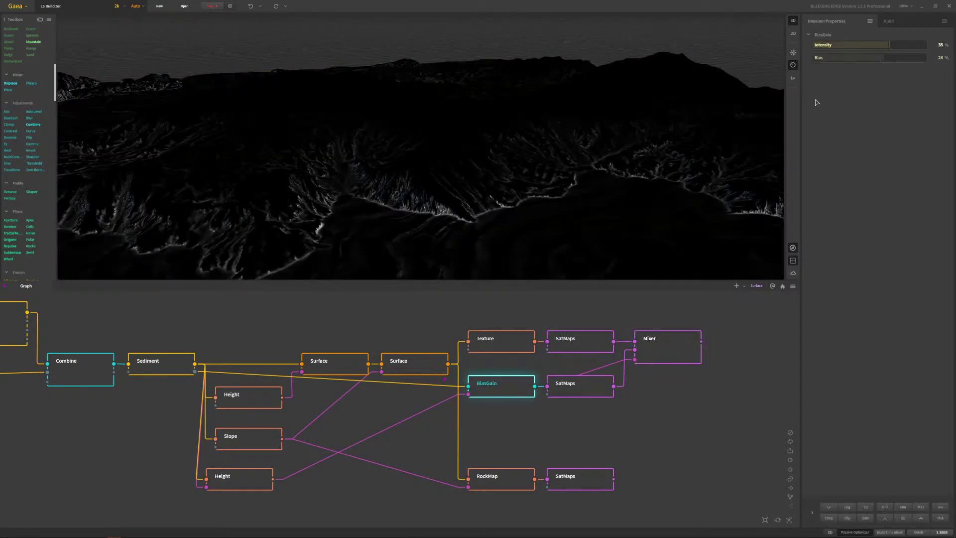
- Strengthen the sediment mask further by setting BiasGain's Intensity to 78% and Bias to 36%, and view the Mixer's result
drag(888, 45, 909, 44)
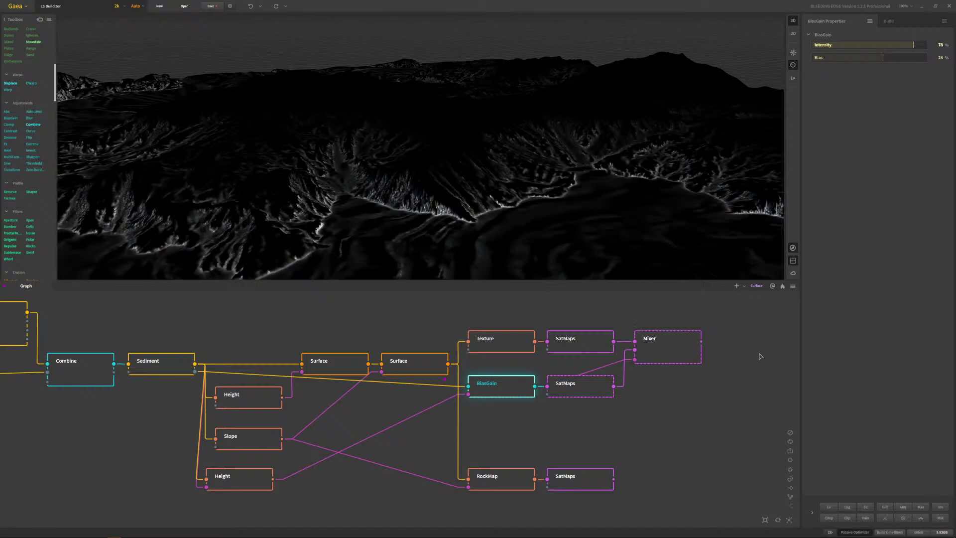
click(839, 58)
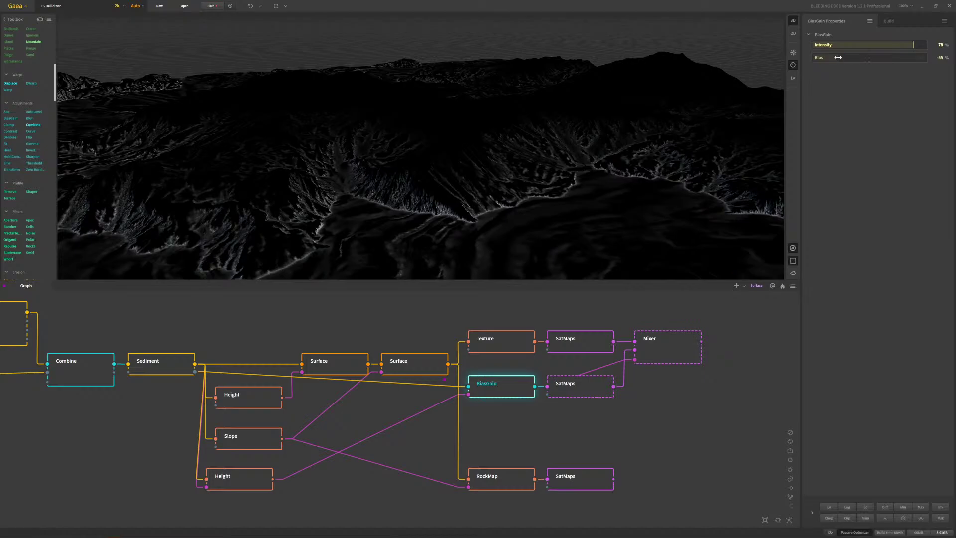
click(888, 58)
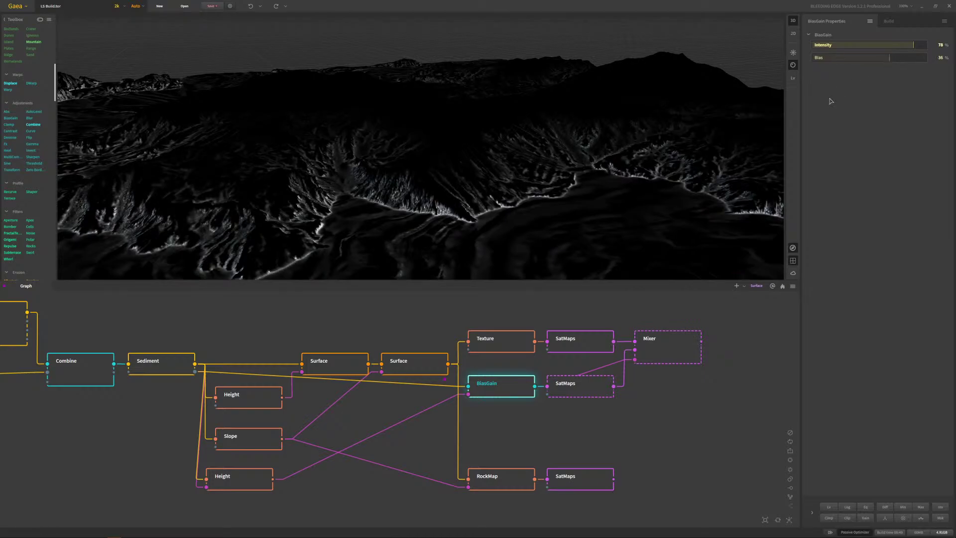
click(671, 353)
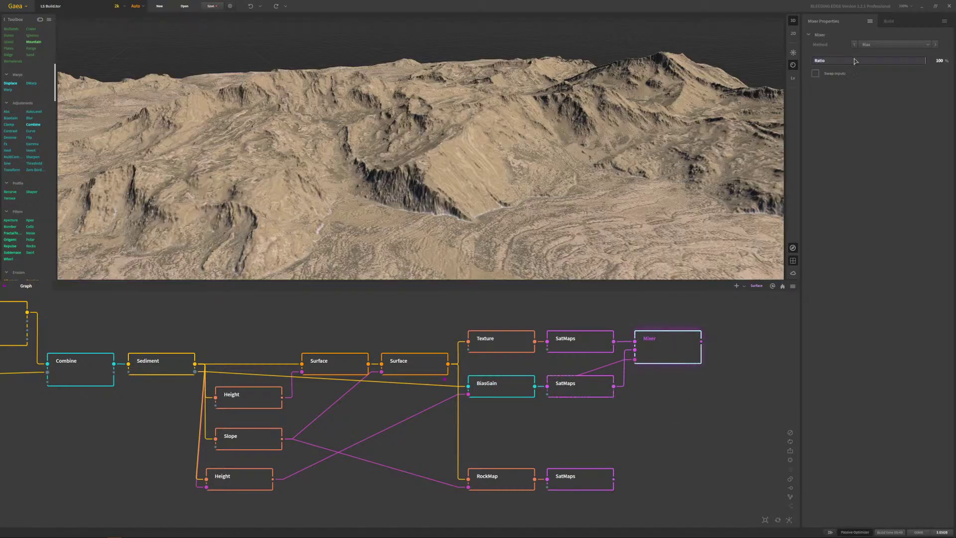
- Try the Mixer's Add method, set the Method to Screen, and inspect the sediment edges on the terrain
click(874, 47)
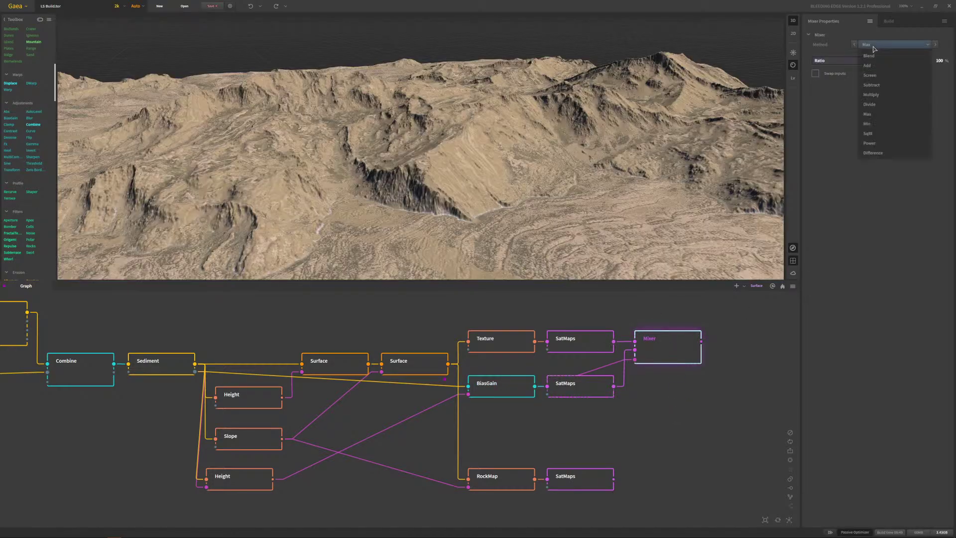
click(878, 54)
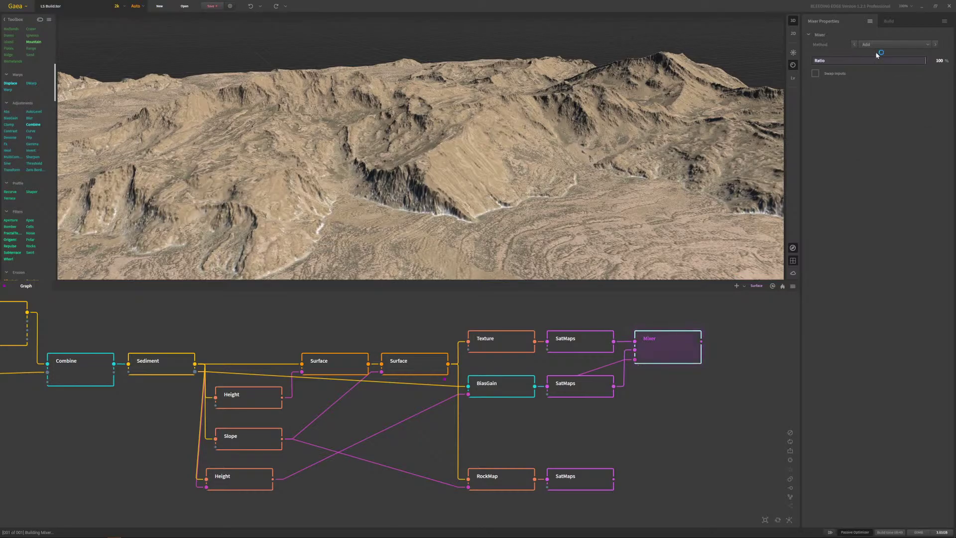
key(Down)
drag(573, 189, 452, 199)
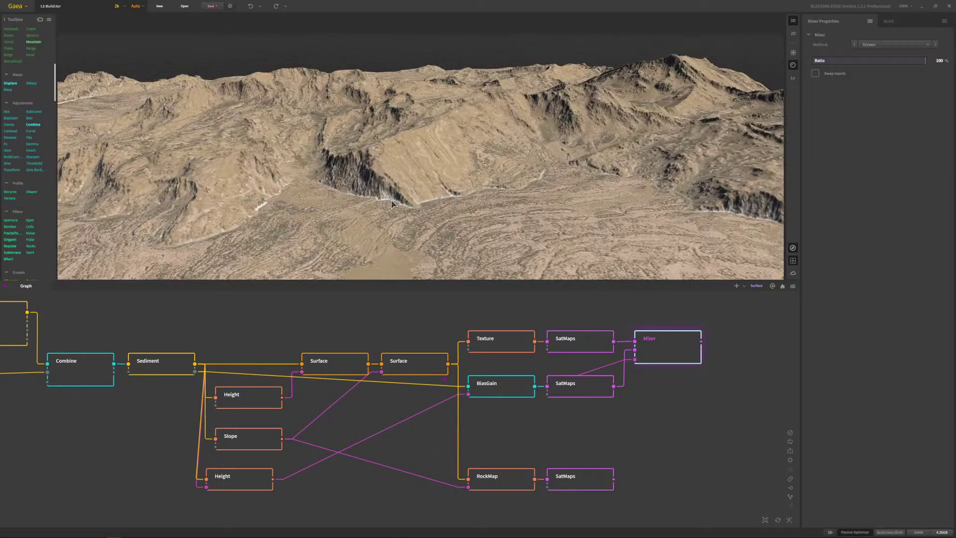
scroll(394, 204, up, 5)
scroll(383, 188, down, 8)
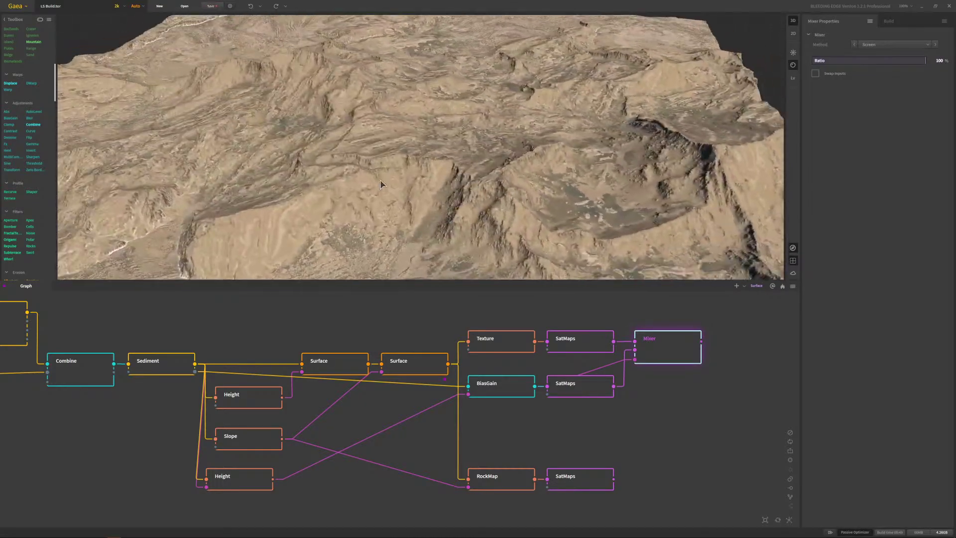
scroll(428, 192, up, 8)
scroll(435, 192, down, 5)
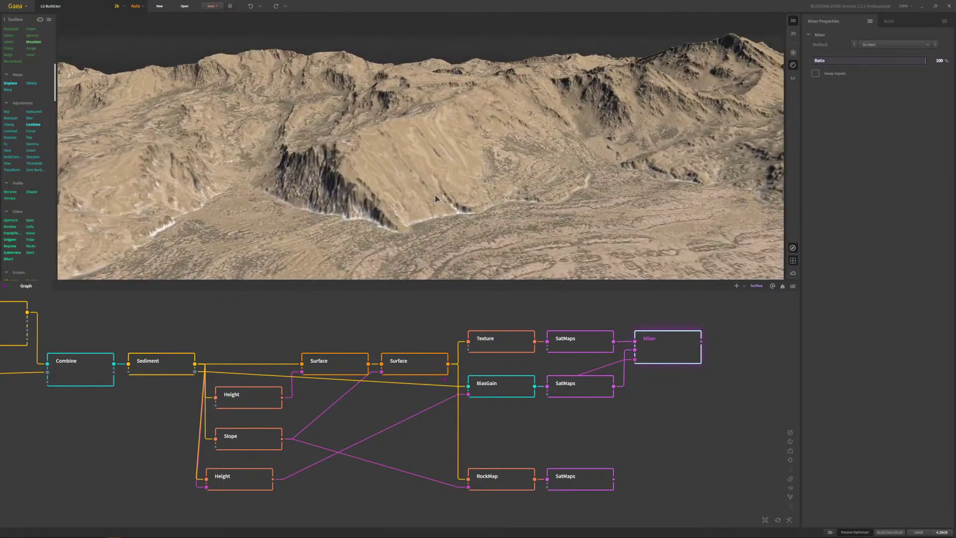
scroll(425, 179, up, 5)
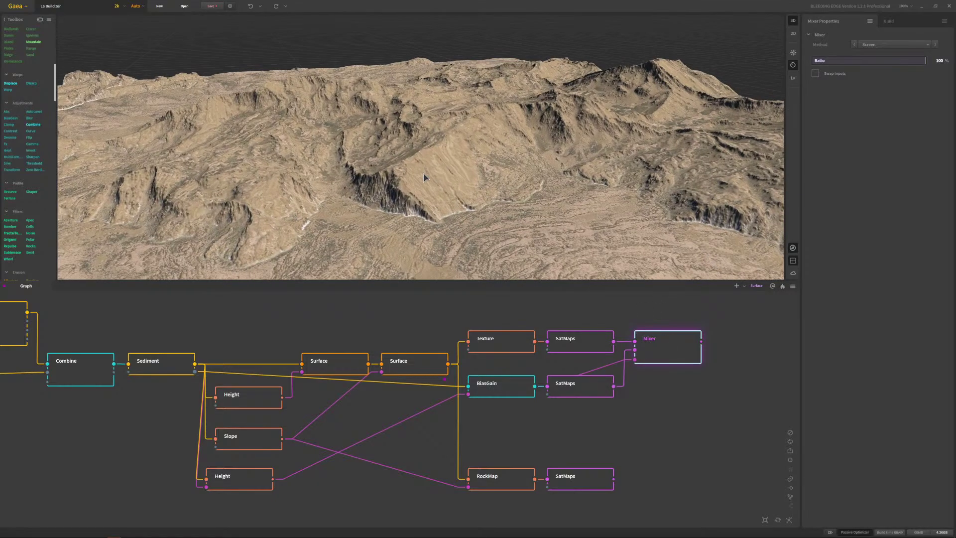
scroll(429, 166, down, 5)
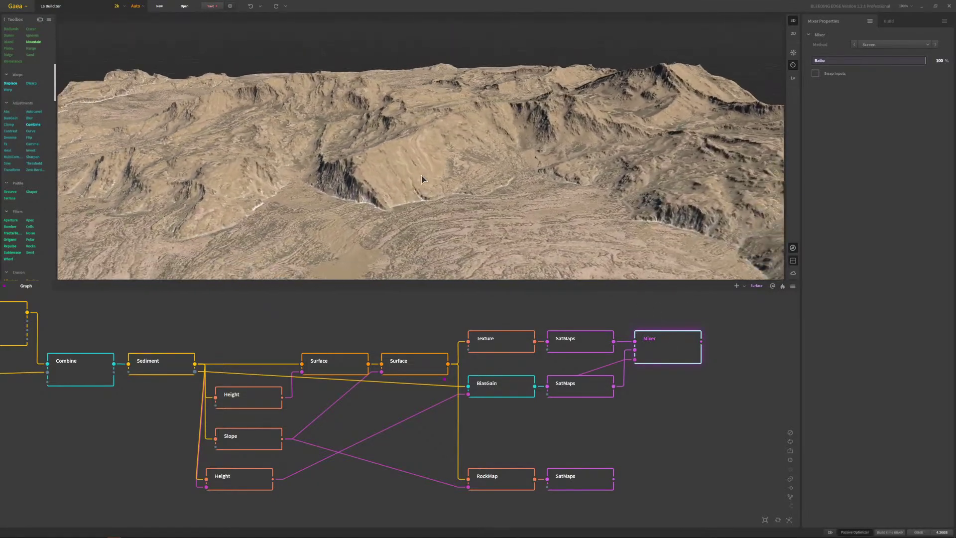
- Add a Slope node fed by the last Surface node and place it between BiasGain and RockMap
click(645, 420)
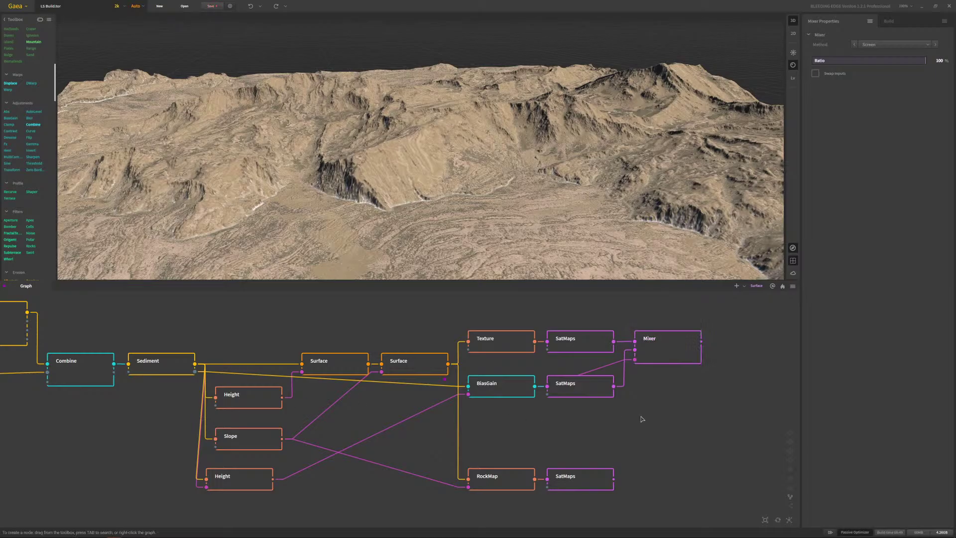
right_click(506, 426)
text(slope)
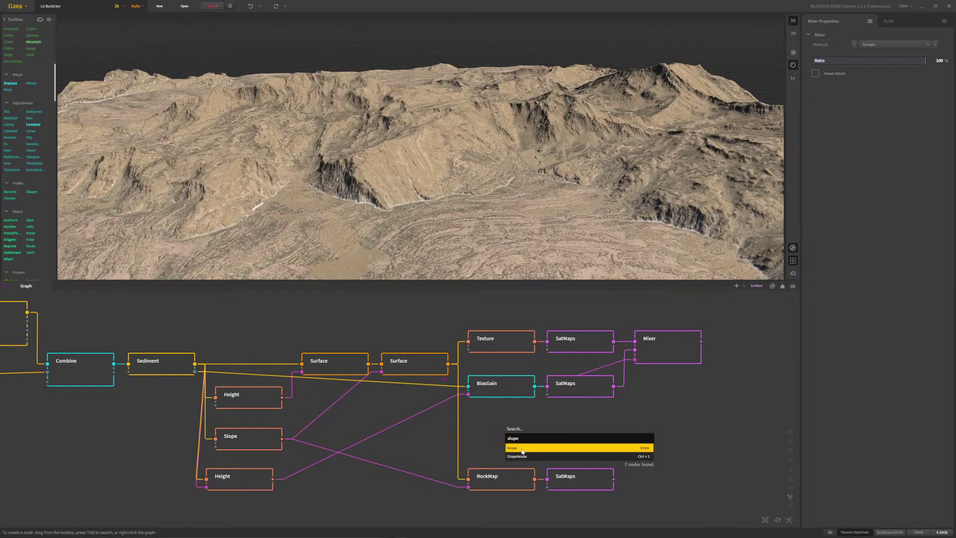
click(522, 452)
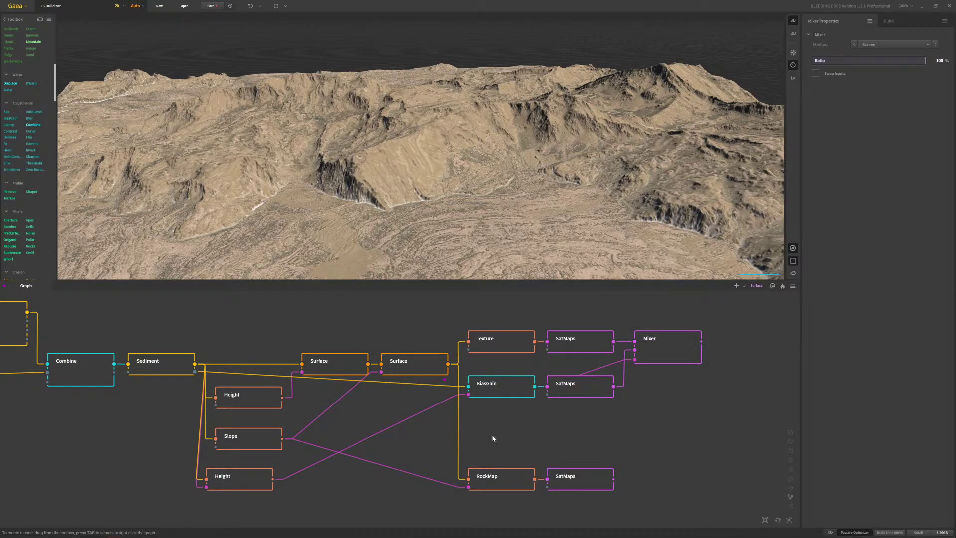
drag(505, 436, 449, 364)
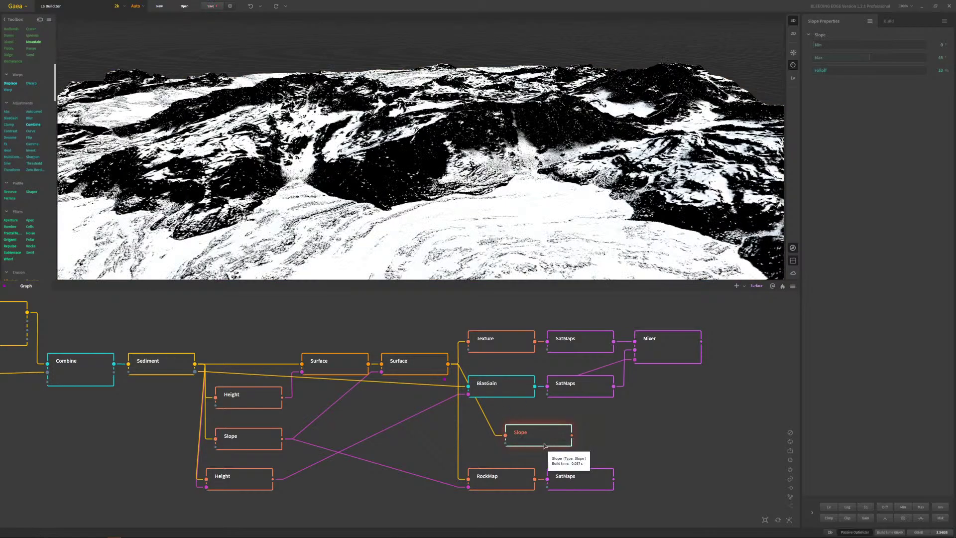
drag(545, 433, 508, 436)
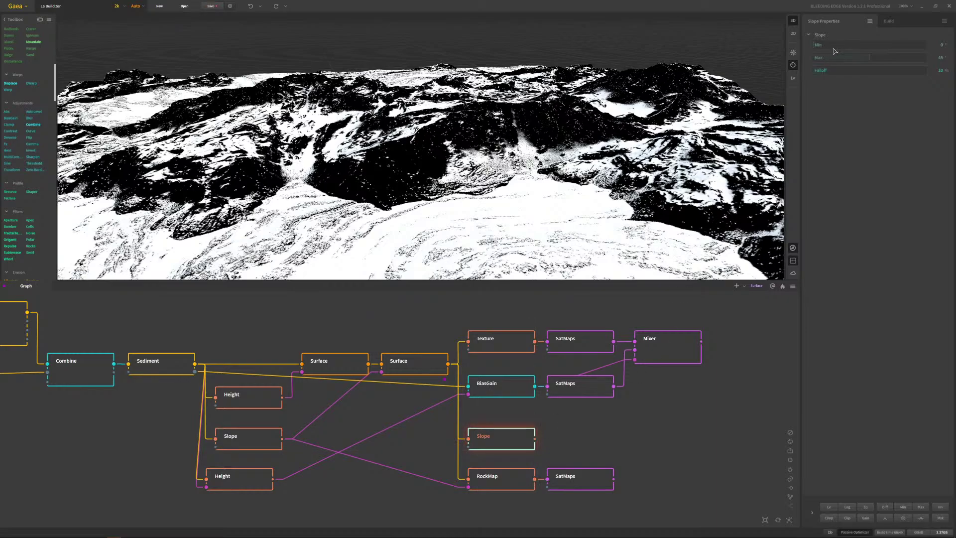
- Restrict the new Slope mask to the flattest areas by lowering its Max to a few degrees, and inspect the mask
drag(870, 57, 831, 60)
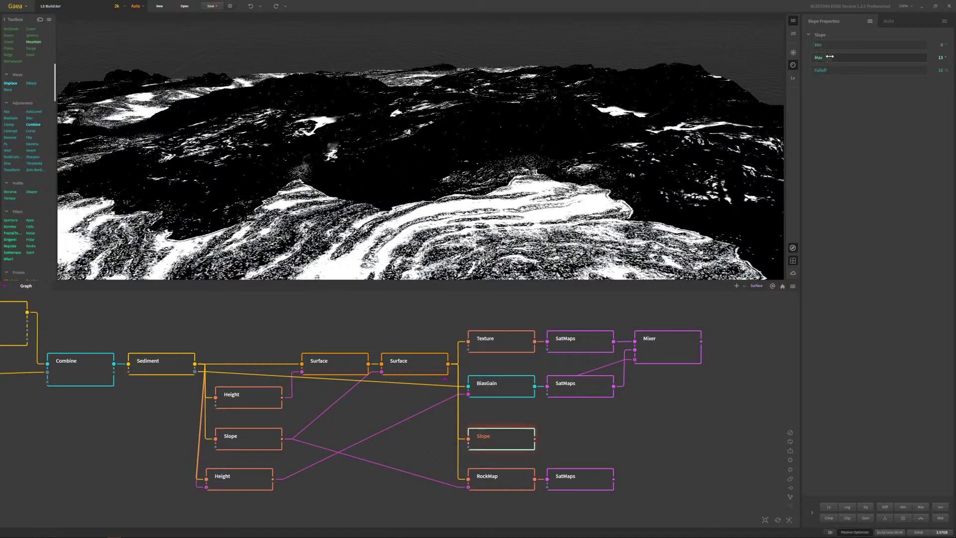
drag(828, 59, 827, 58)
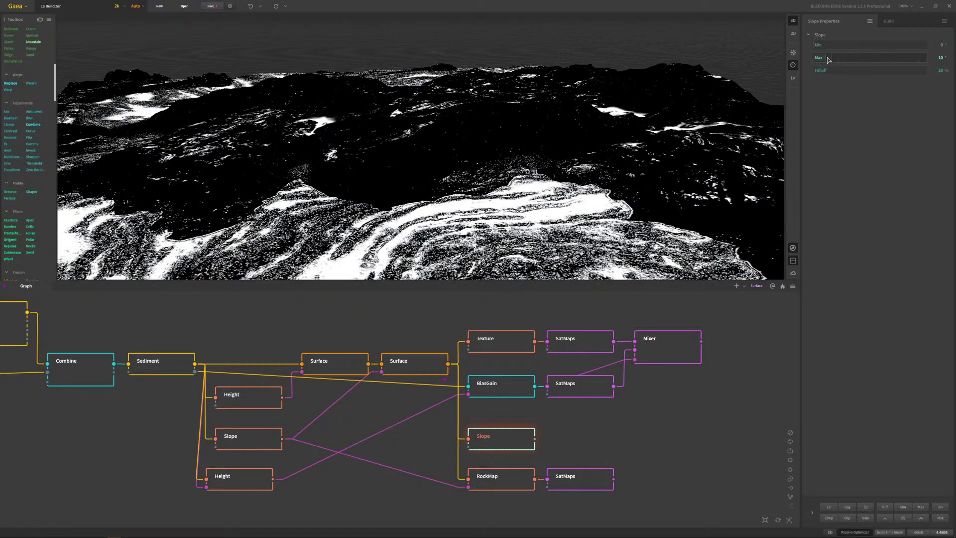
drag(819, 57, 817, 57)
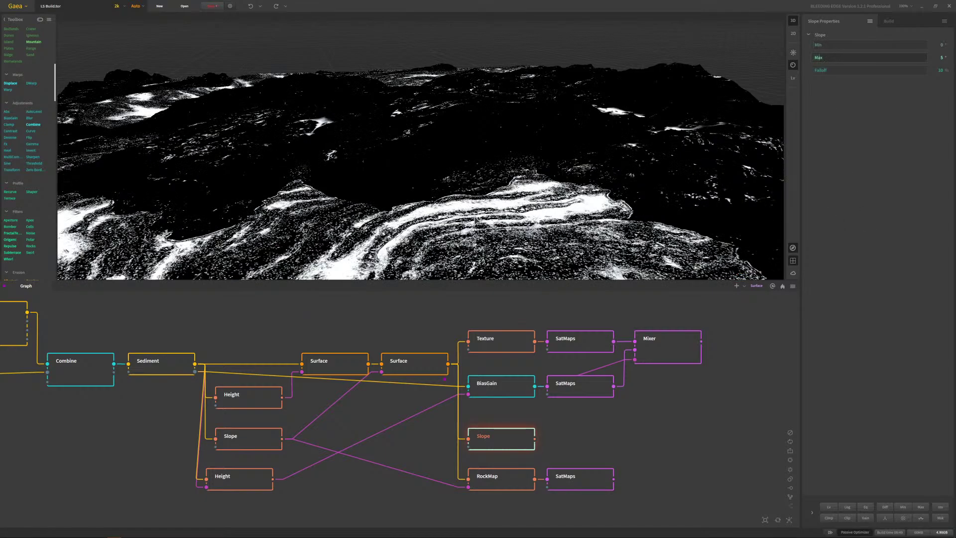
drag(478, 220, 452, 171)
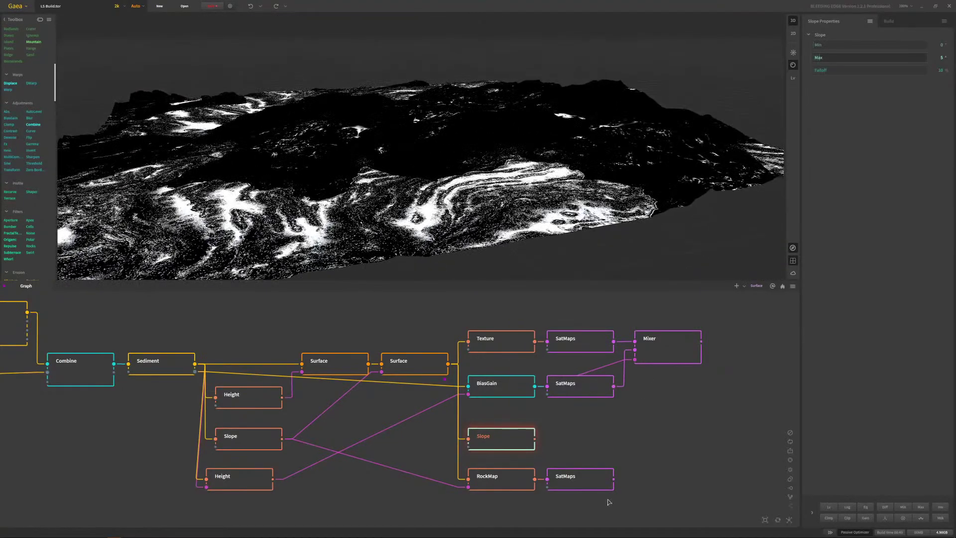
- Add a SatMaps node connected to the new Slope node's output and align it beside that node
click(568, 452)
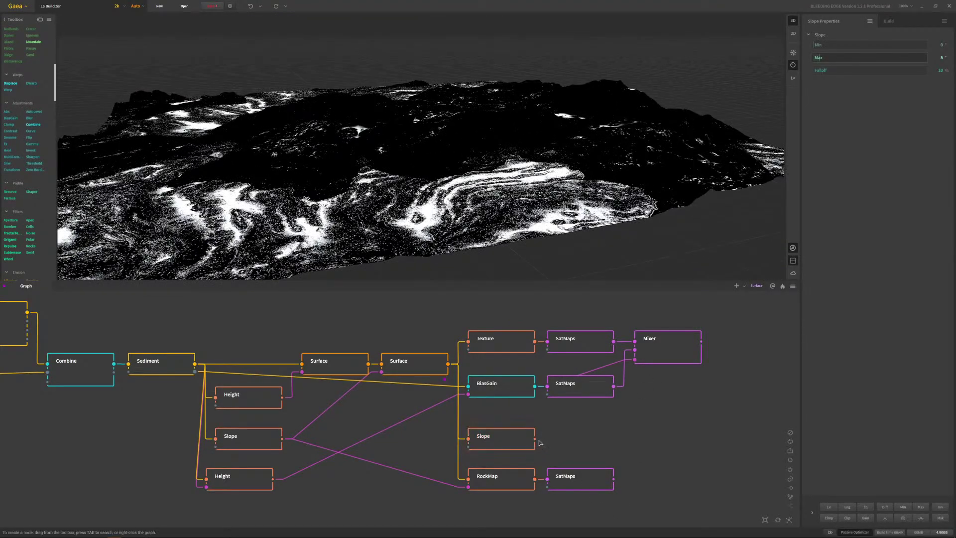
right_click(586, 441)
text(sat)
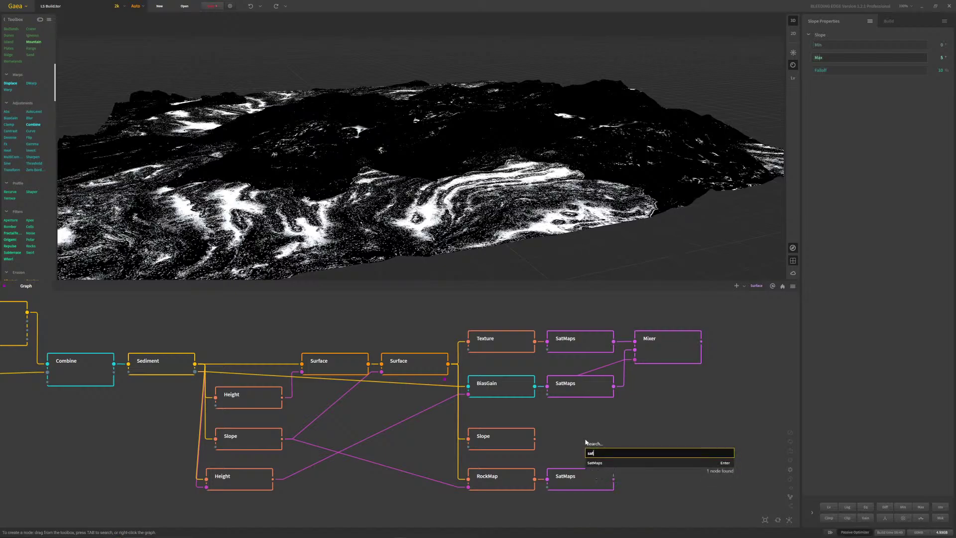
click(597, 462)
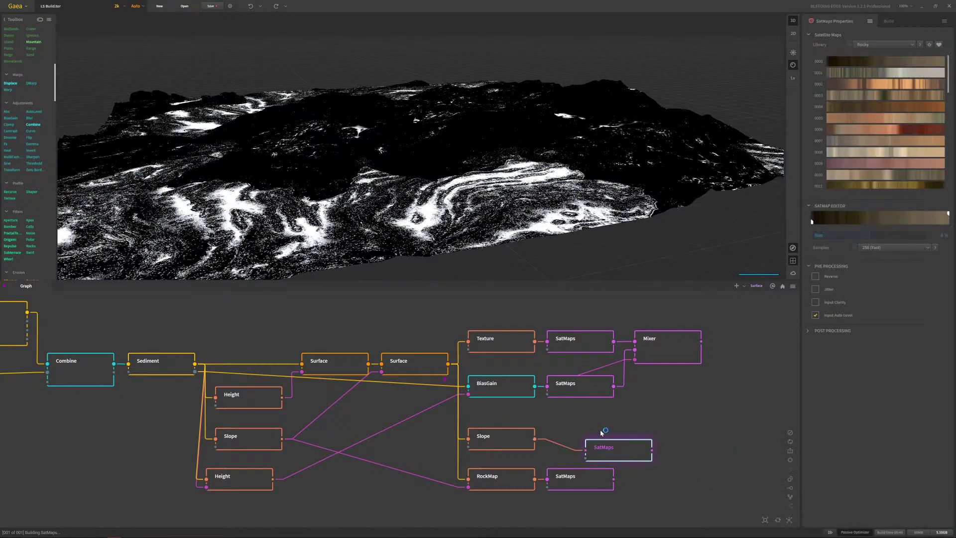
drag(607, 449, 573, 438)
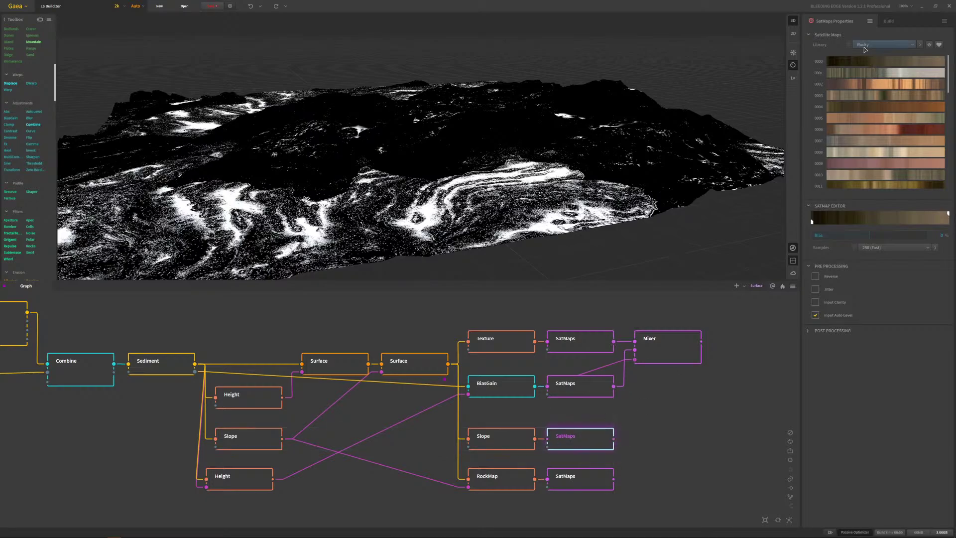
- Switch the new SatMaps node's library to Green and try gradients 0008, 0005 and 0004 on the terrain
click(884, 44)
click(866, 75)
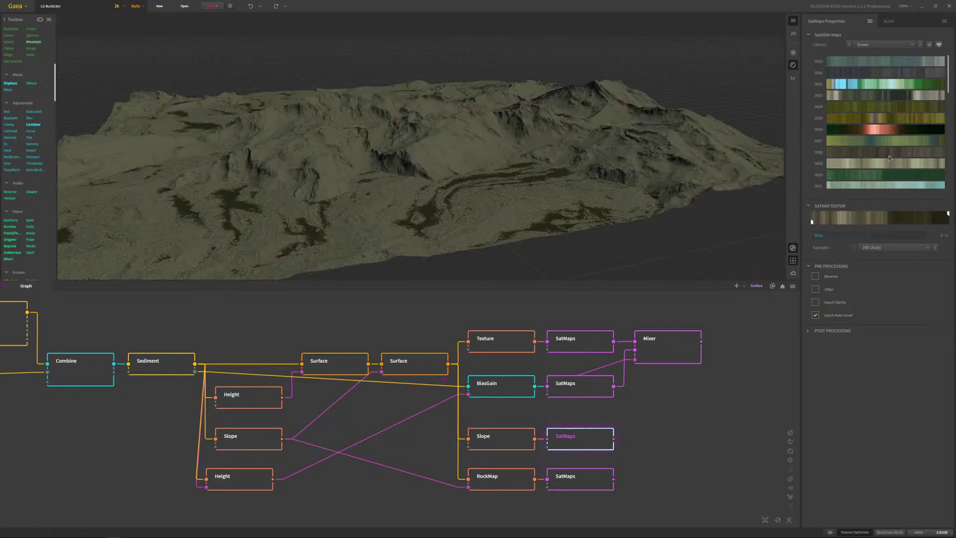
click(889, 153)
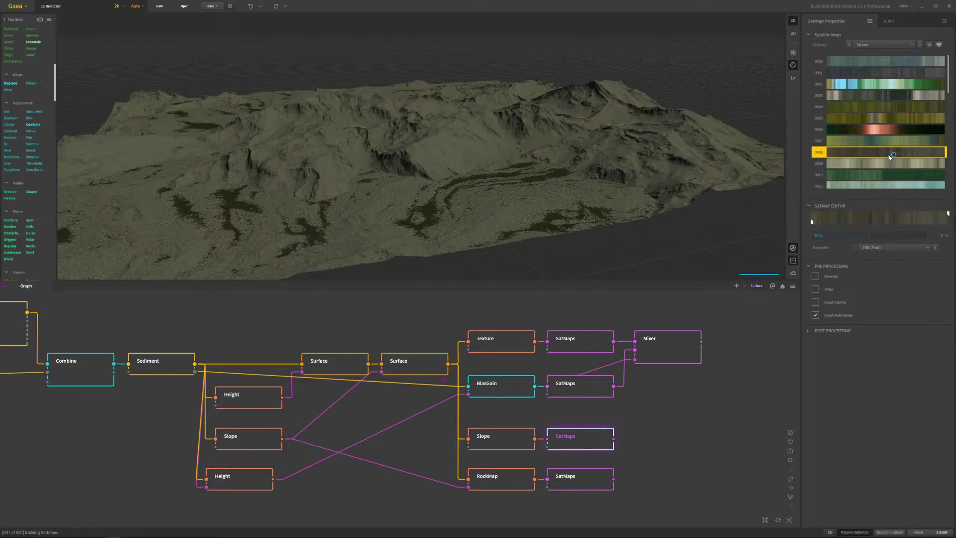
click(890, 119)
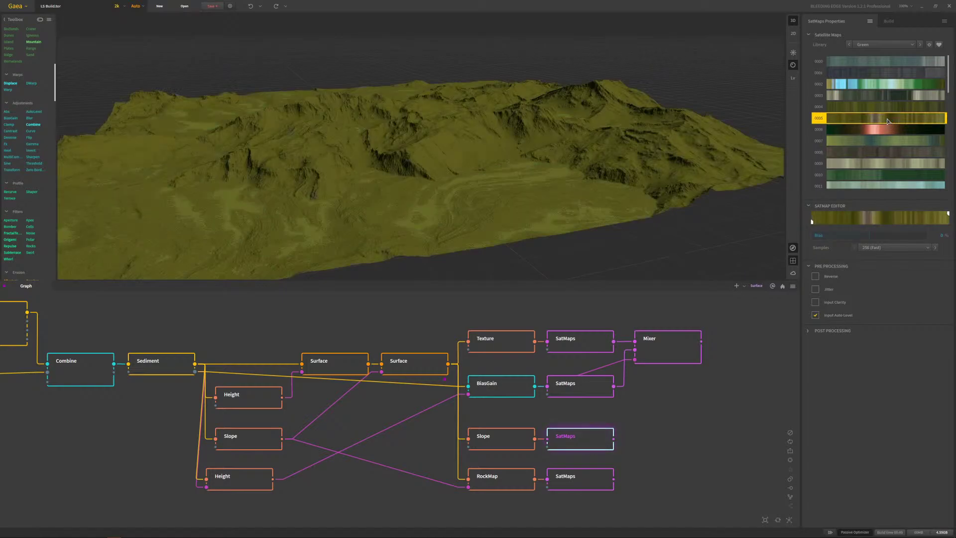
click(884, 107)
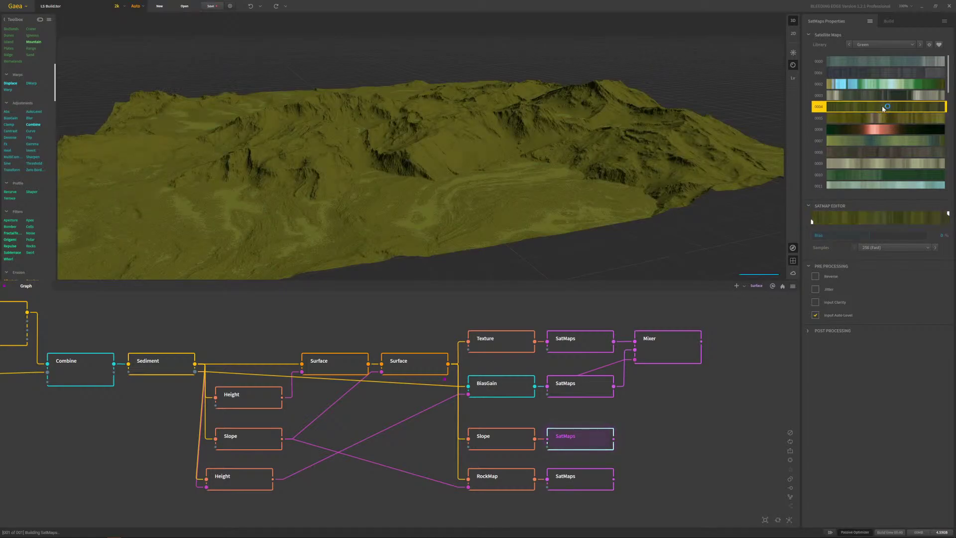
scroll(468, 174, up, 2)
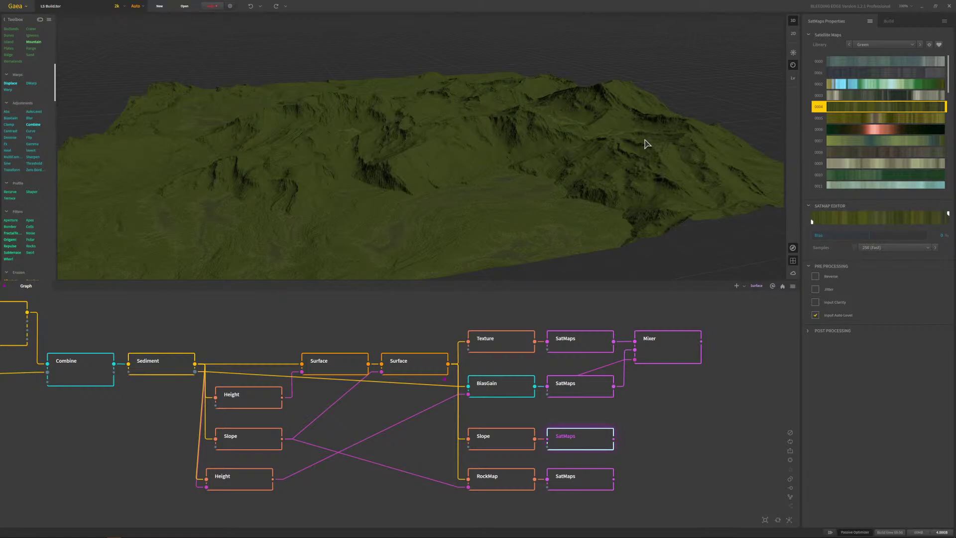
drag(646, 144, 407, 214)
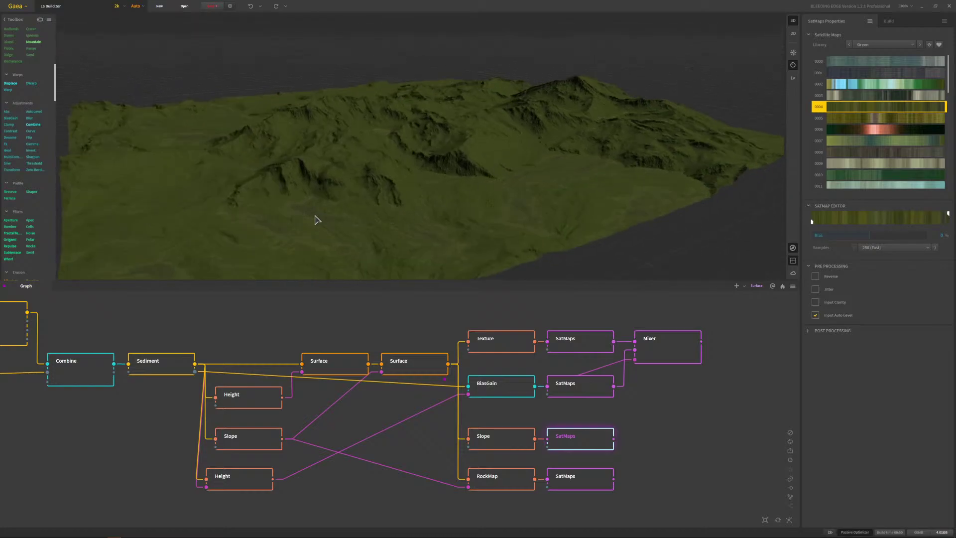
- Try Green gradient 0003 on the Slope's SatMaps node and apply gradient 0025 from further down the library
click(876, 99)
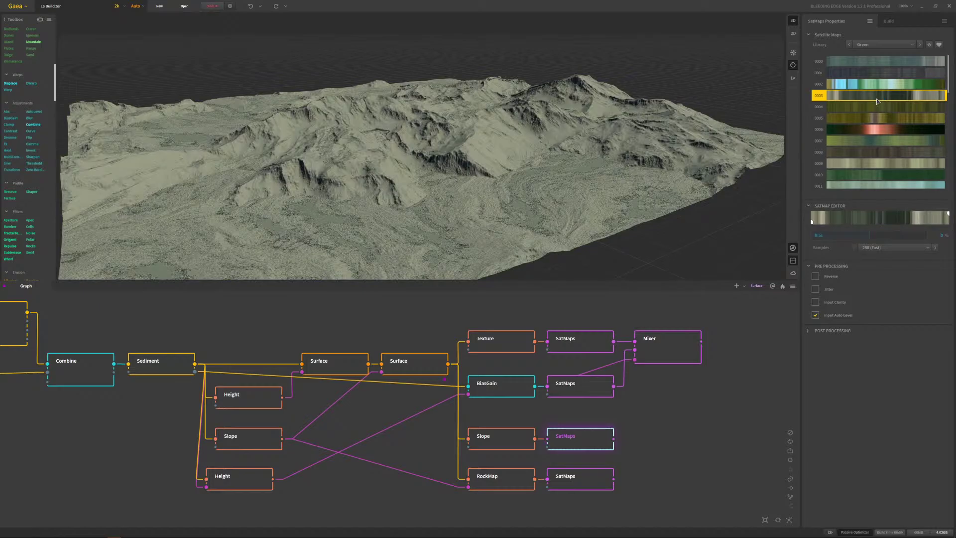
scroll(888, 127, down, 5)
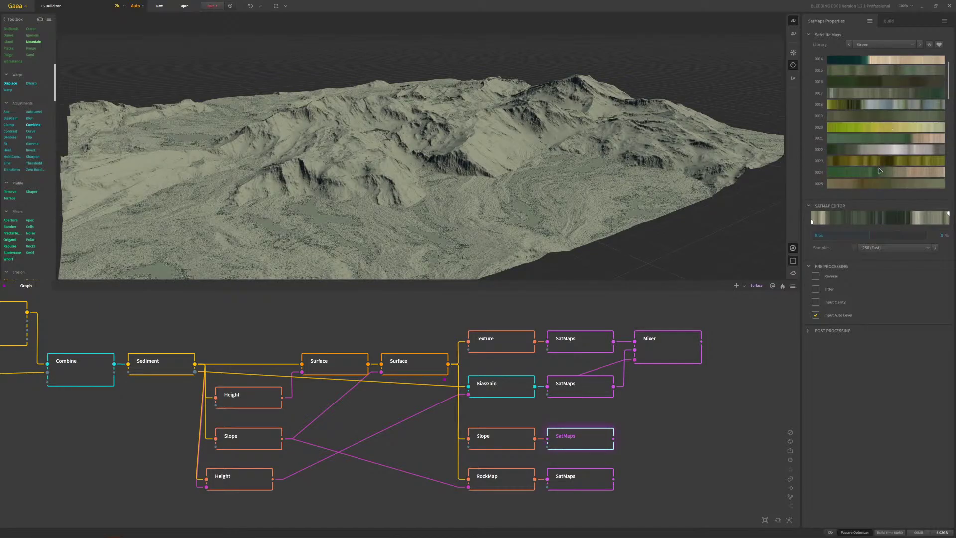
scroll(880, 171, down, 1)
click(880, 167)
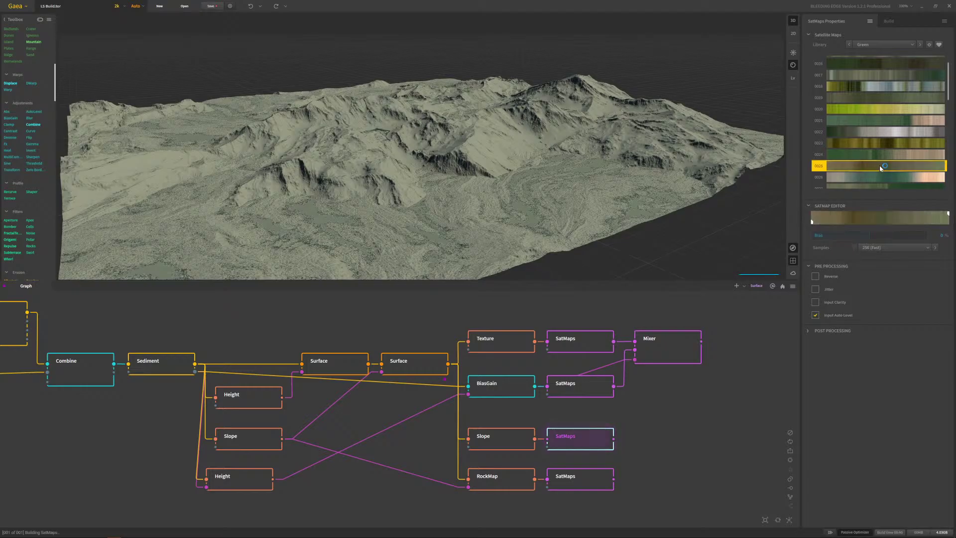
- Try Green gradient 0023 on the Slope's SatMaps node and apply gradient 0034 from further down the library
click(880, 144)
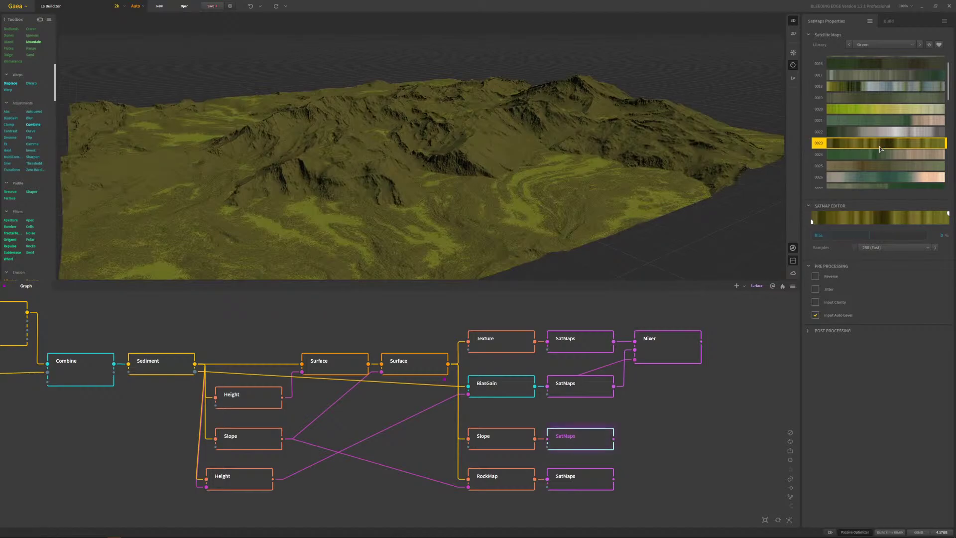
scroll(881, 148, down, 4)
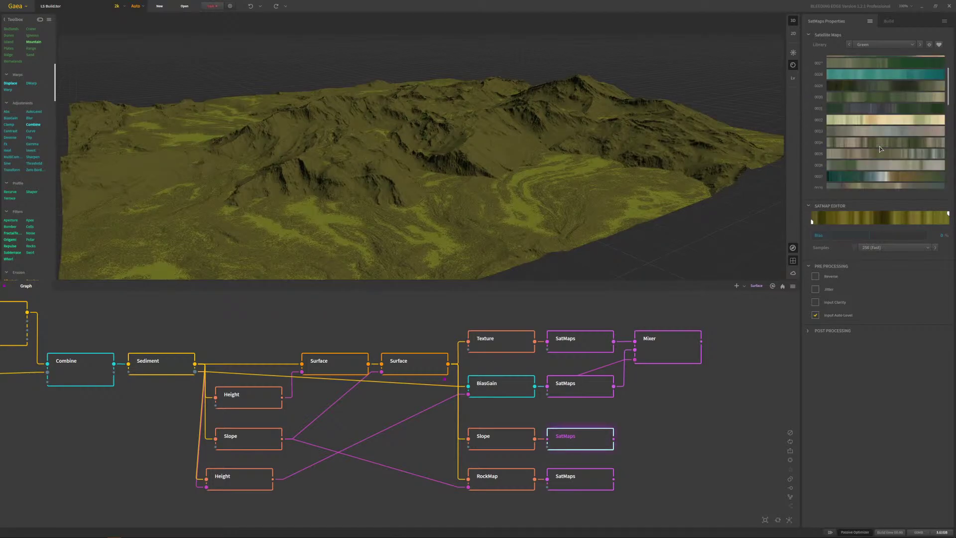
click(881, 143)
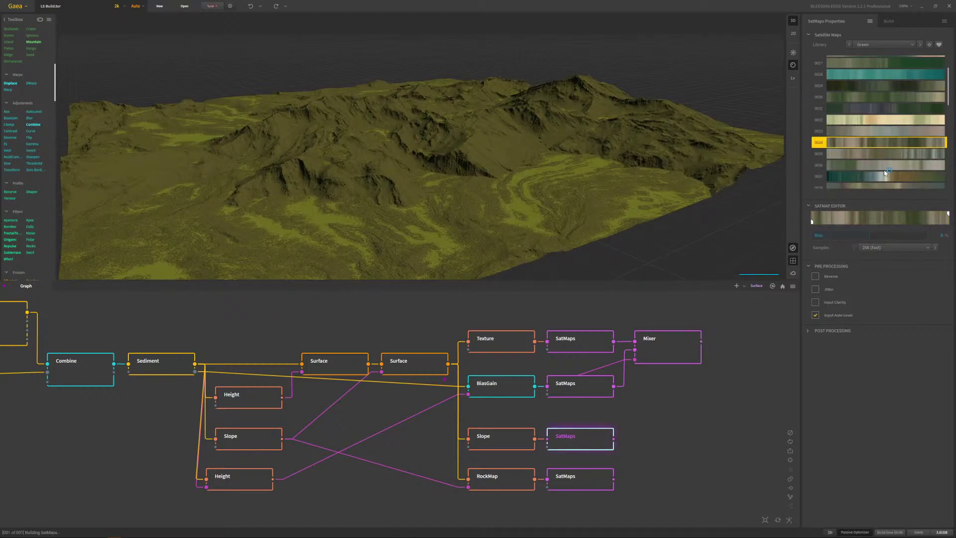
scroll(883, 168, down, 2)
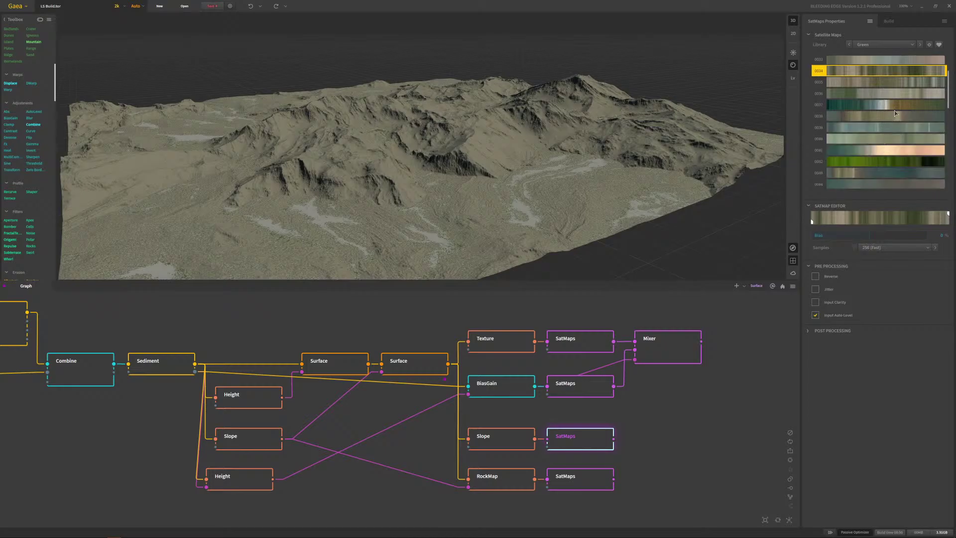
- Trim both ends of gradient 0034 in the SatMap editor so only its greener middle section colors the terrain
click(917, 213)
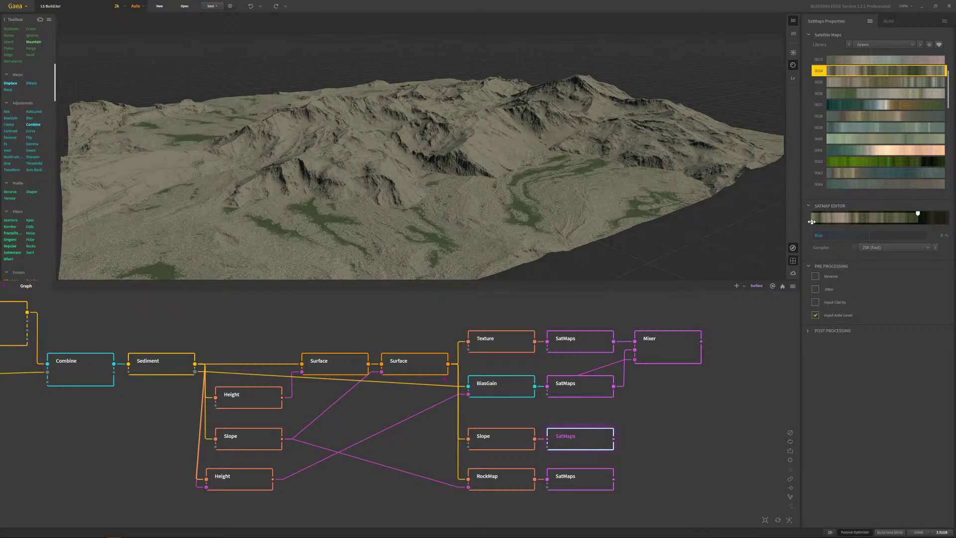
click(848, 222)
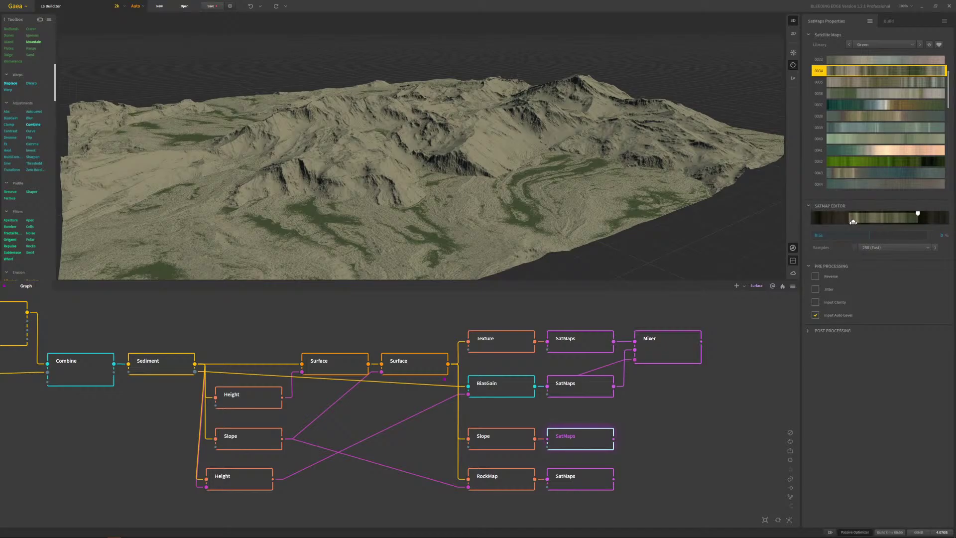
drag(853, 222, 854, 225)
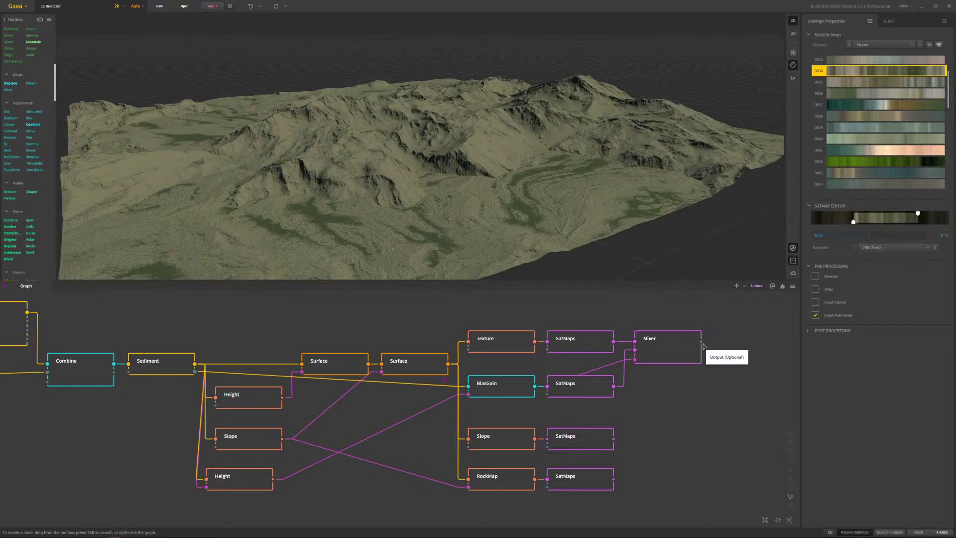
- Add a second Mixer fed by the first Mixer, the Slope's SatMaps and the Slope mask, and set its Ratio to 100%
drag(703, 346, 704, 409)
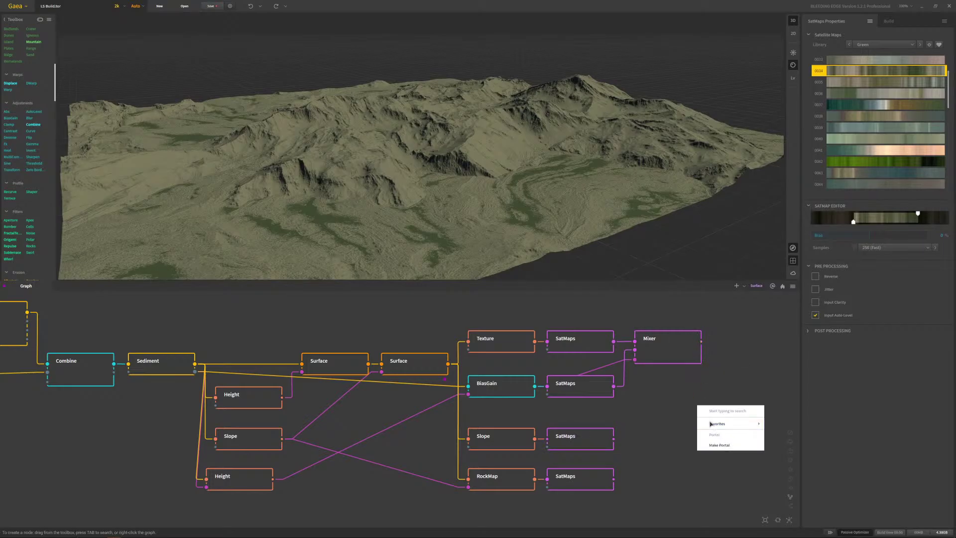
text(mixer)
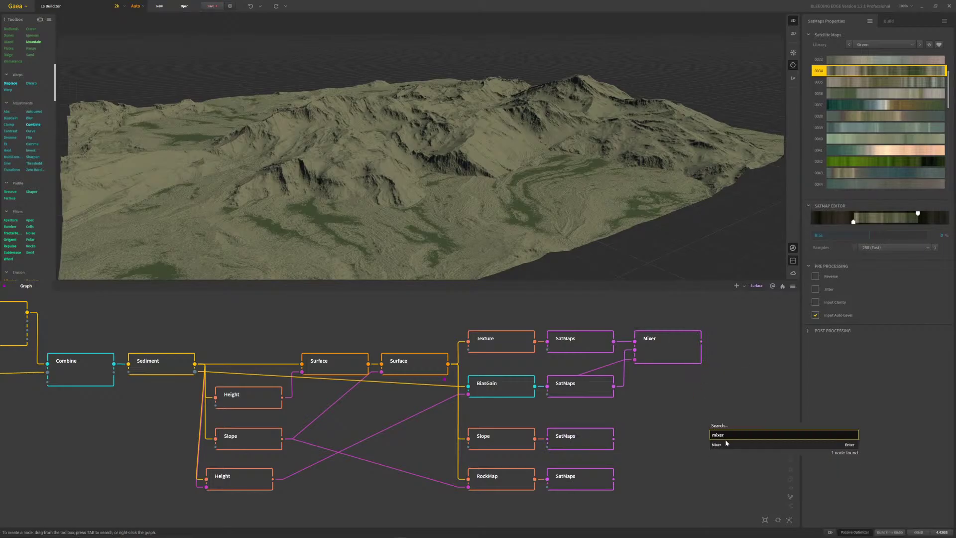
click(726, 443)
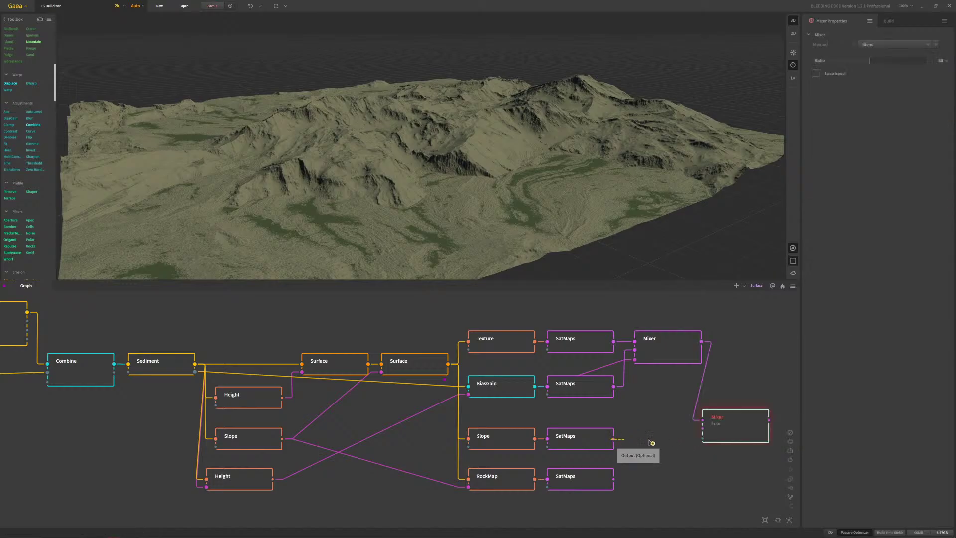
drag(652, 442, 534, 439)
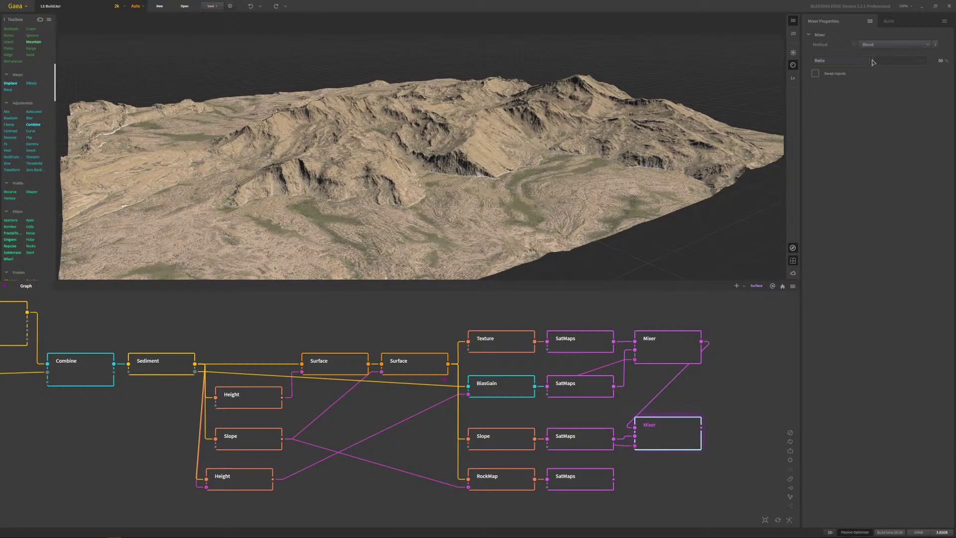
drag(869, 61, 926, 62)
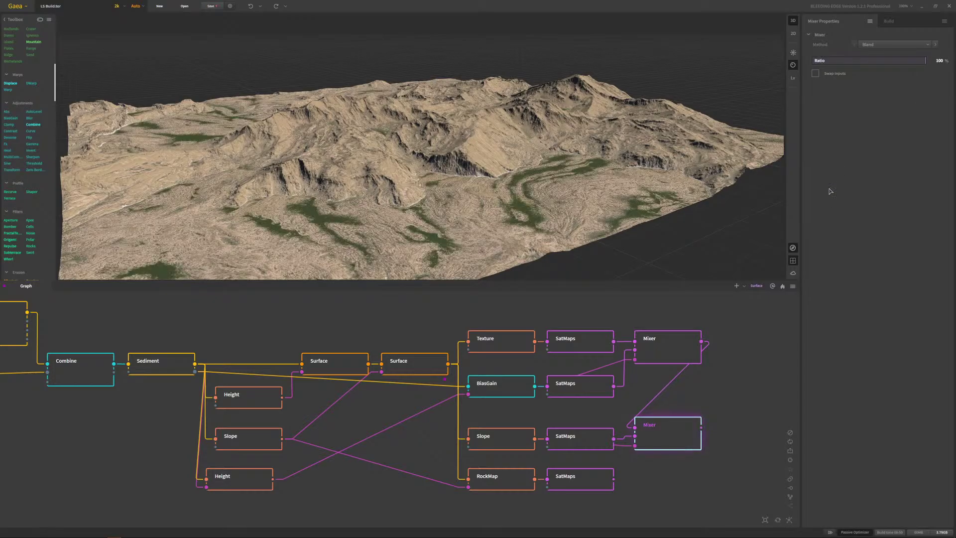
- Try the Max method on the new Mixer at several ratios, and return it to Blend at 100%
click(896, 44)
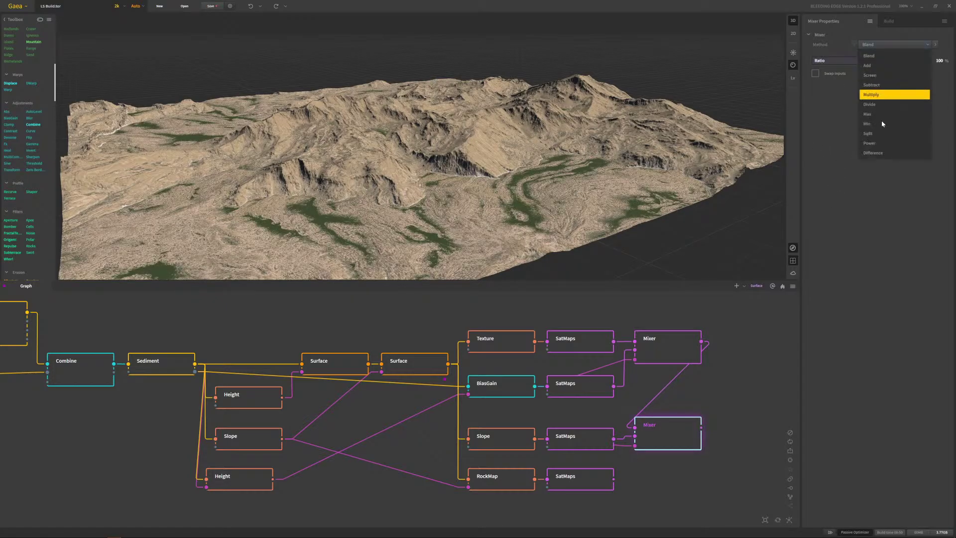
click(884, 117)
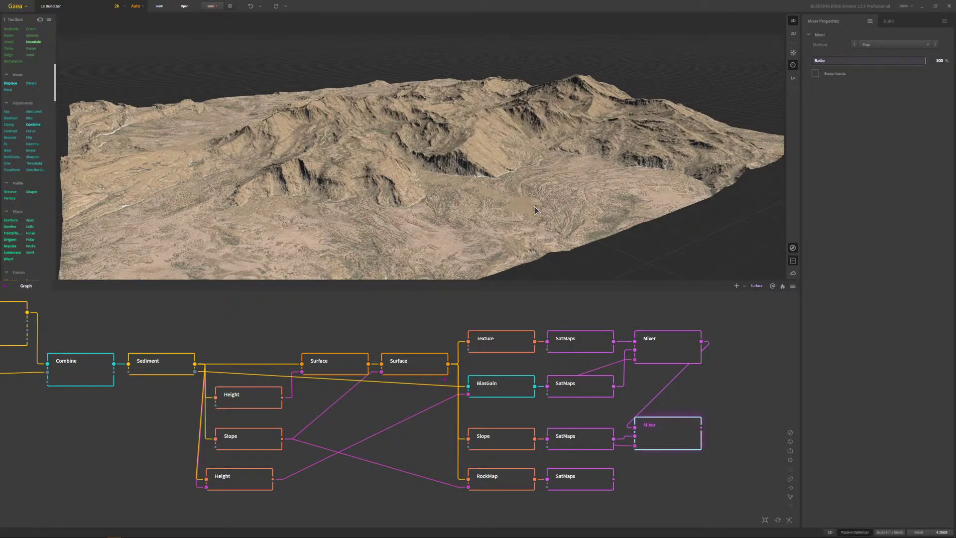
click(890, 62)
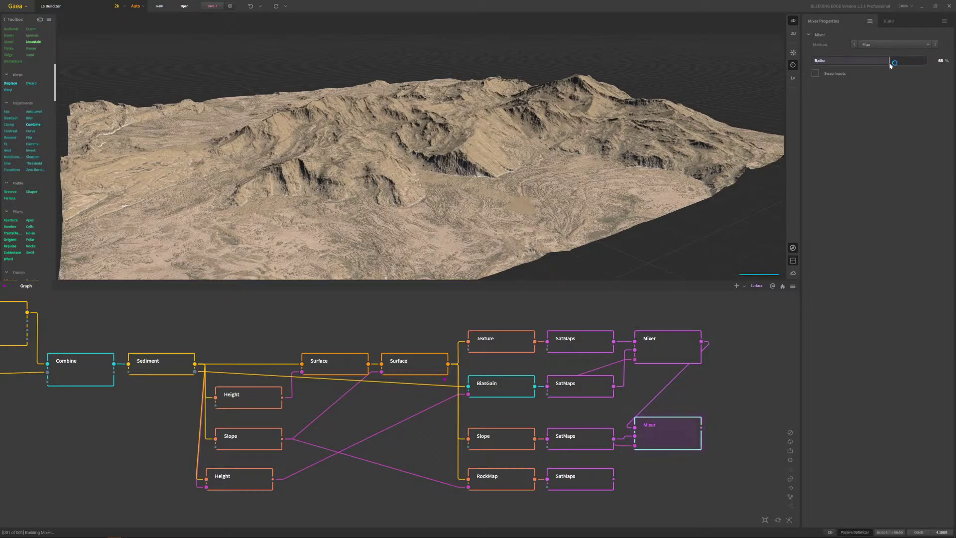
drag(890, 65, 851, 65)
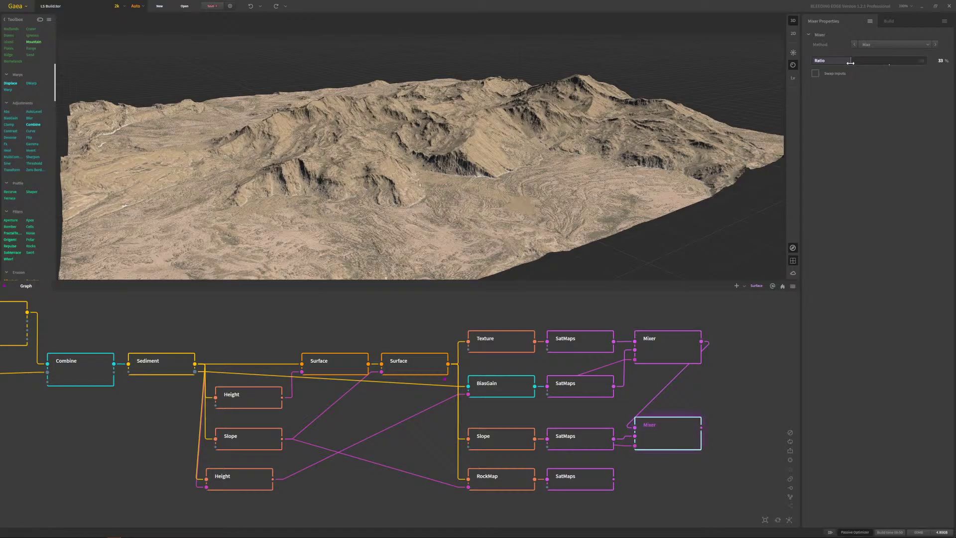
click(894, 62)
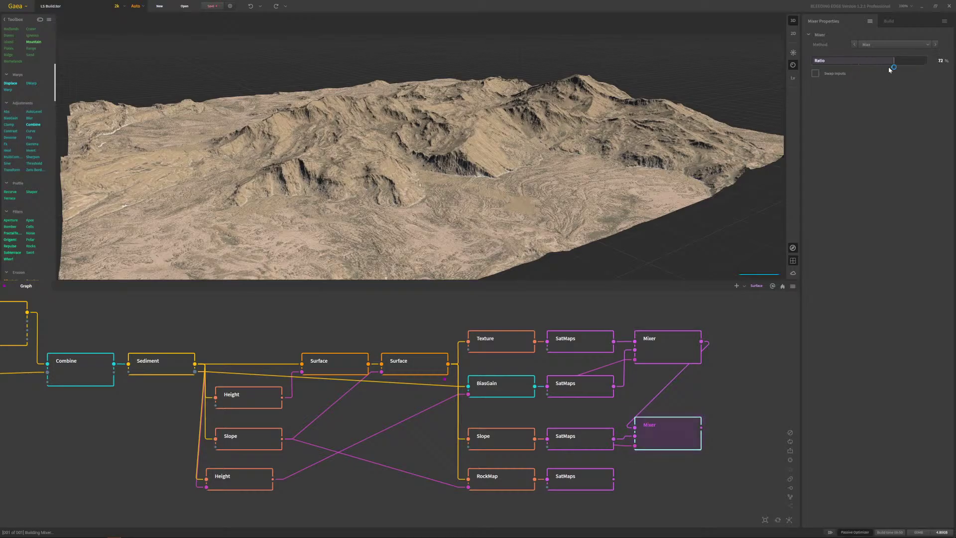
drag(897, 62, 952, 60)
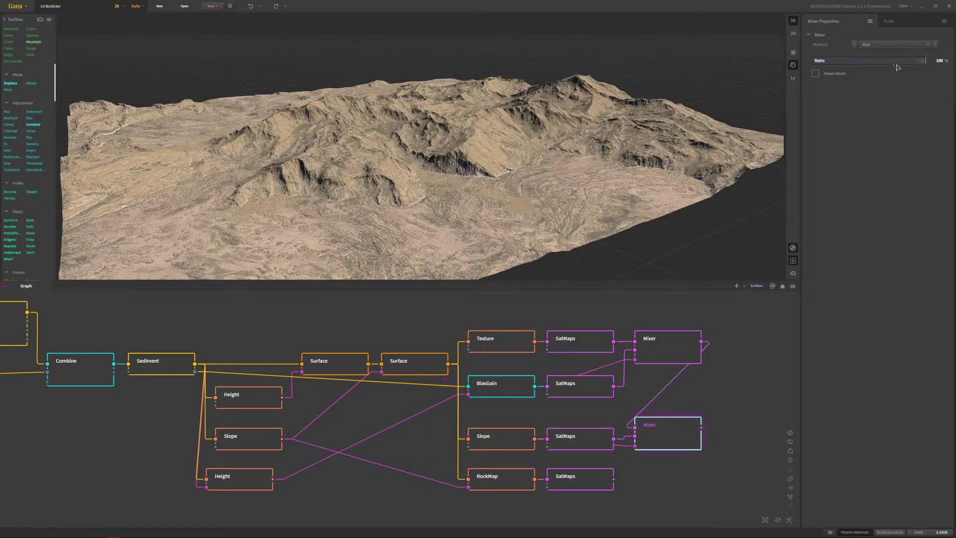
click(879, 45)
click(879, 55)
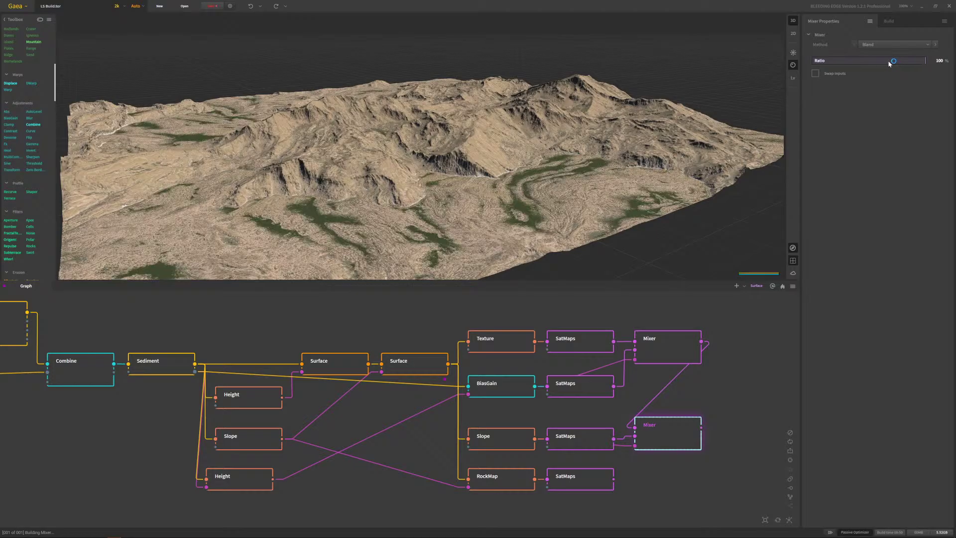
- Set the second Mixer's Ratio to 65% and inspect the green flat areas up close and from above
click(889, 62)
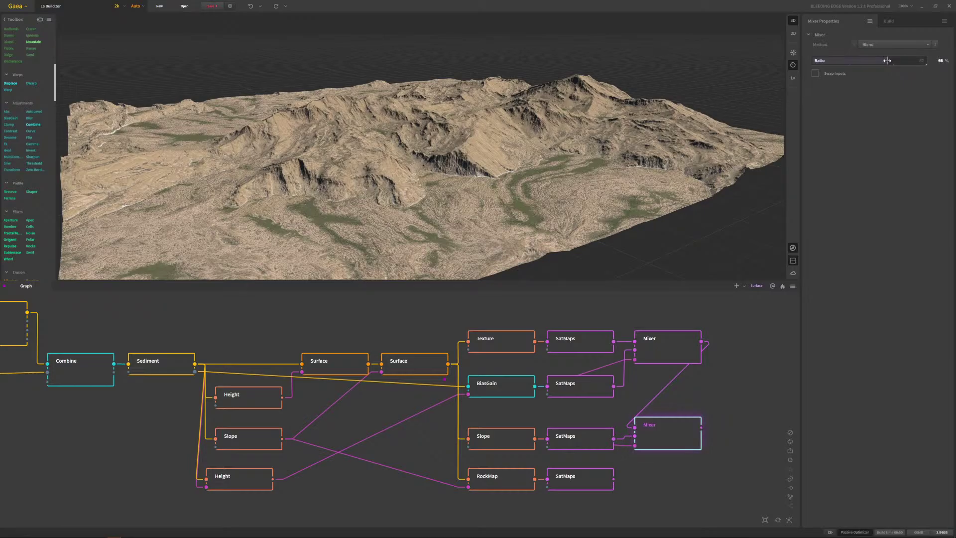
click(886, 61)
drag(560, 185, 467, 211)
scroll(412, 226, up, 3)
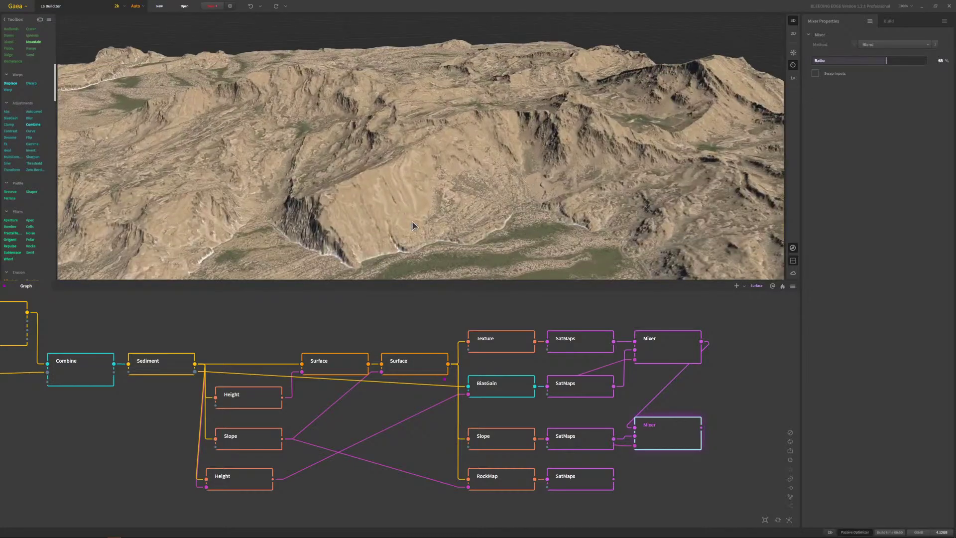
scroll(413, 225, up, 5)
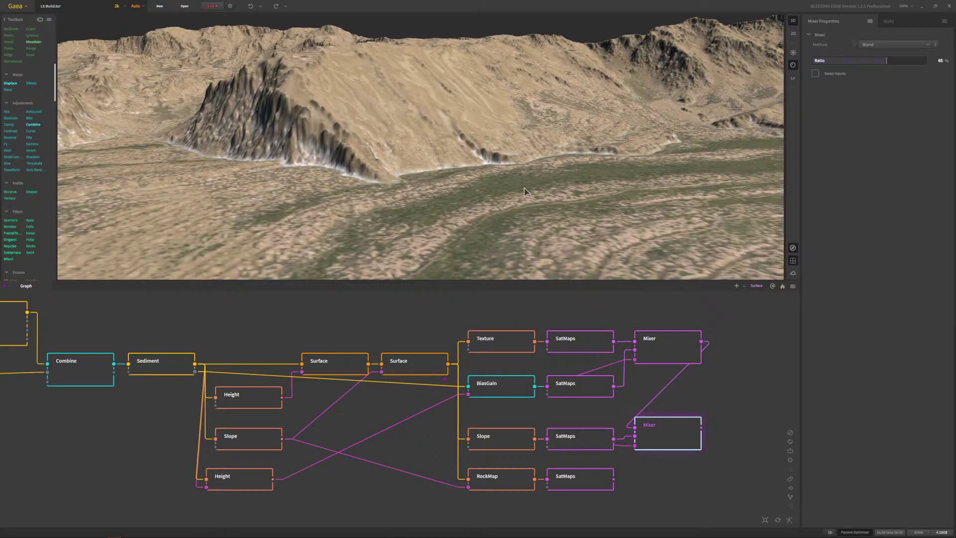
scroll(521, 216, down, 5)
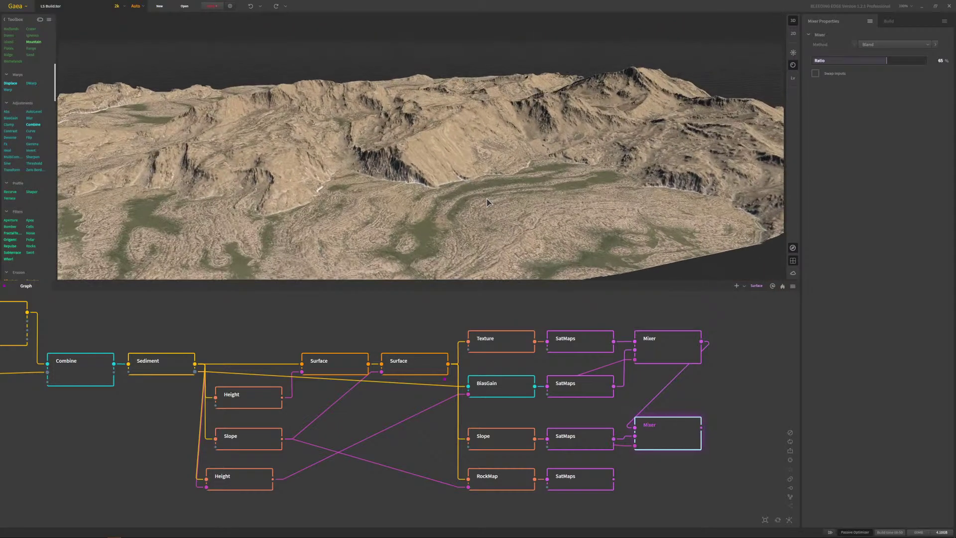
drag(487, 201, 389, 199)
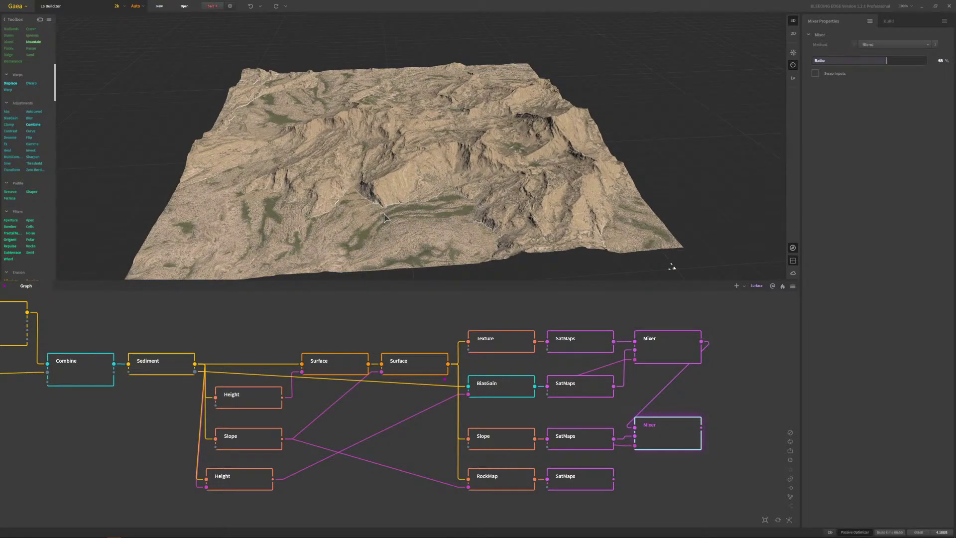
- Align the lower Height node beneath the Slope node, and move RockMap and its SatMaps down to make room
click(642, 478)
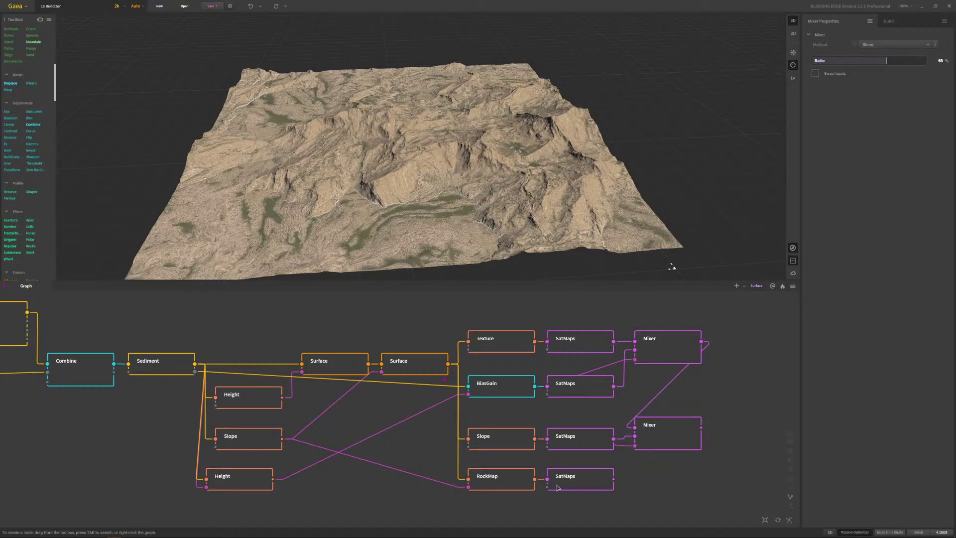
click(239, 483)
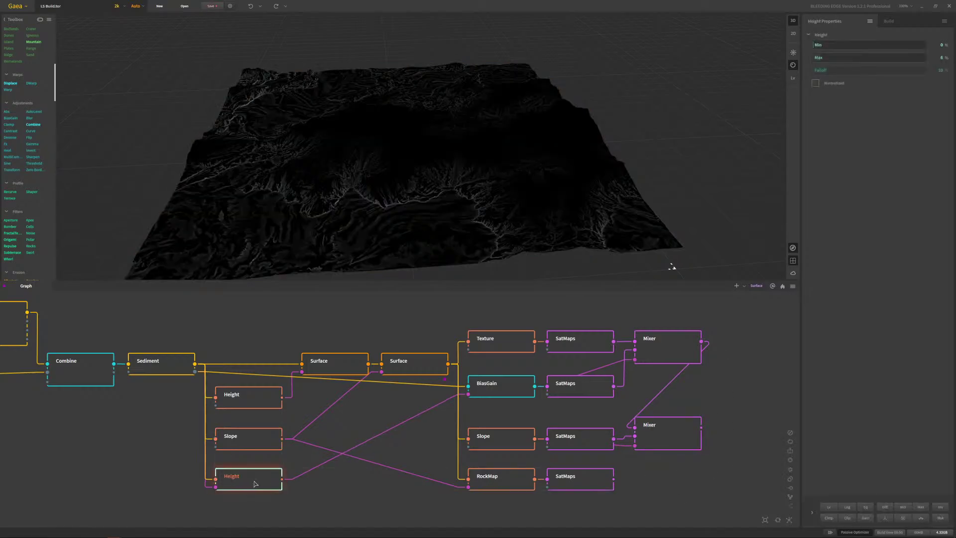
click(699, 497)
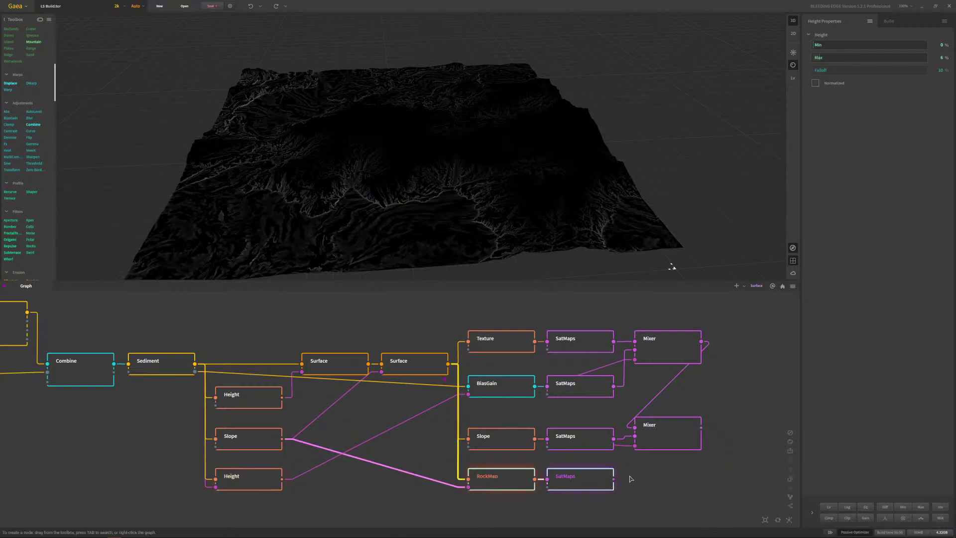
middle_drag(642, 487, 592, 379)
drag(457, 370, 457, 493)
- Duplicate the flat-area Slope node, connect the copy to the second Surface's output and align it beneath the original
click(455, 336)
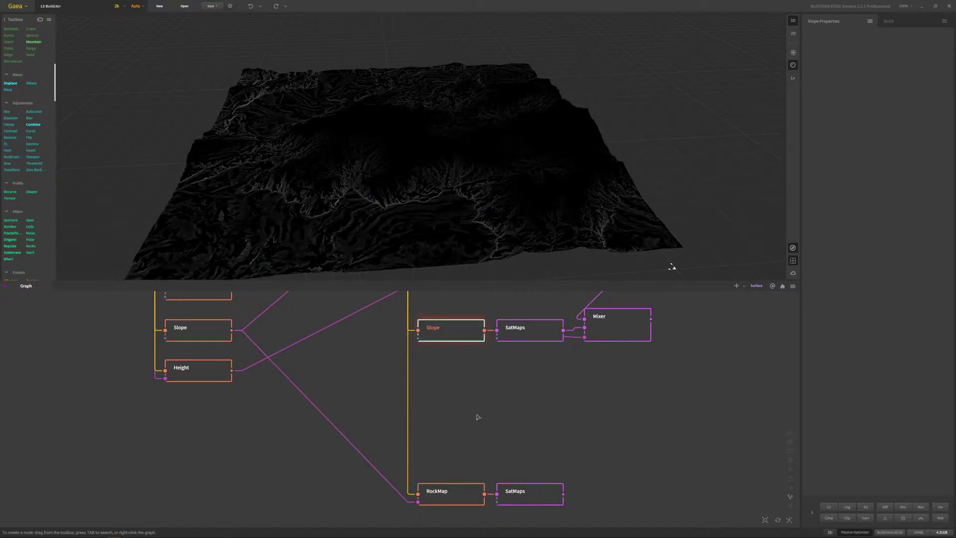
key(ctrl+d)
middle_drag(444, 368, 448, 452)
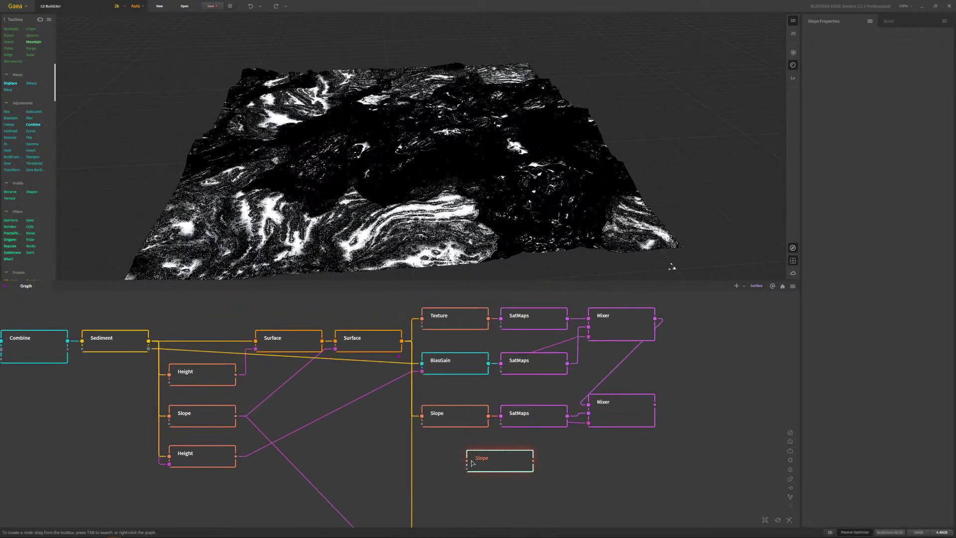
drag(466, 461, 405, 343)
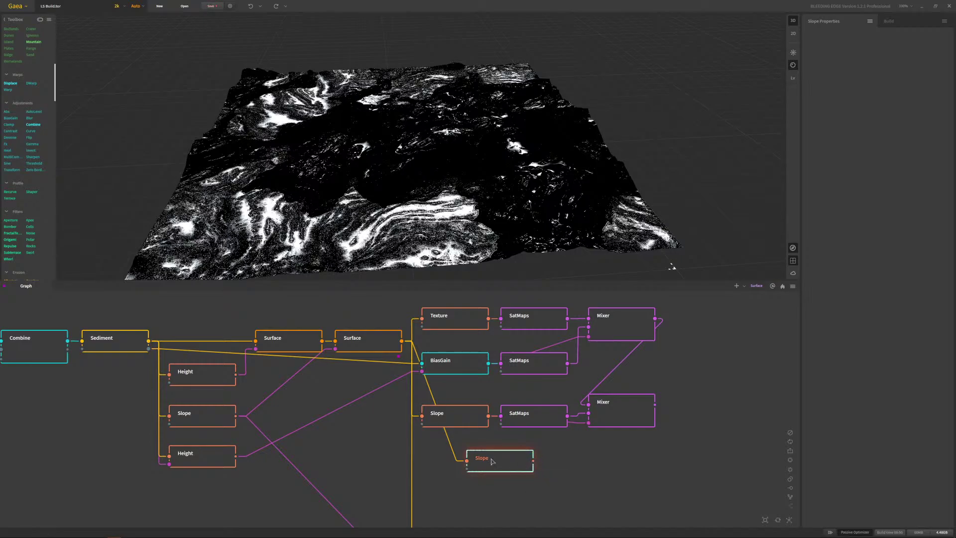
drag(522, 466, 465, 471)
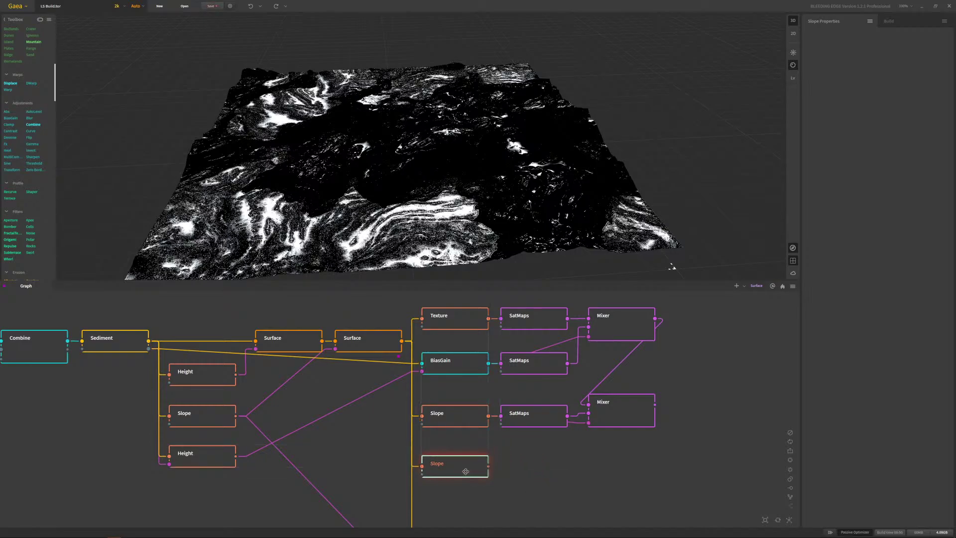
click(506, 429)
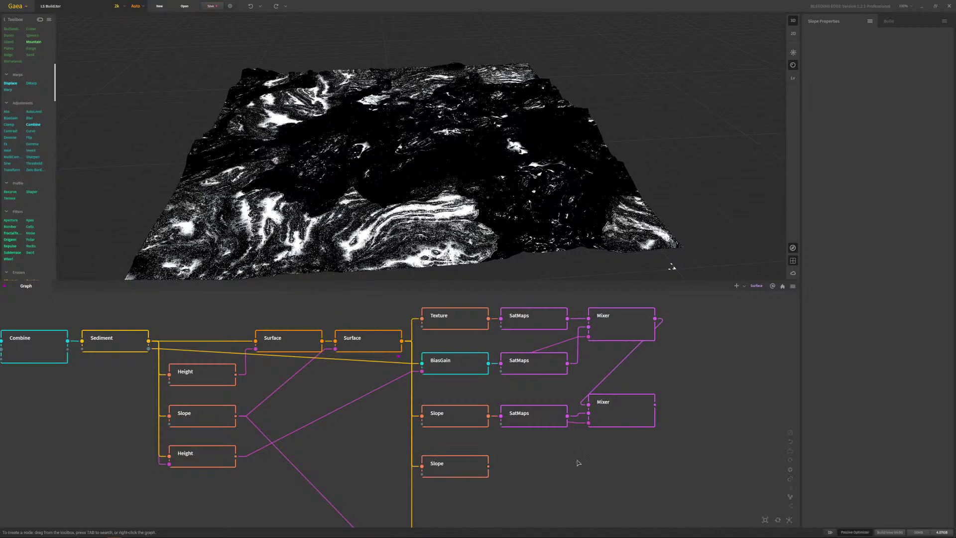
- Set the duplicated Slope node's Falloff to 5%, Min to 10° and Max to 20°
click(463, 467)
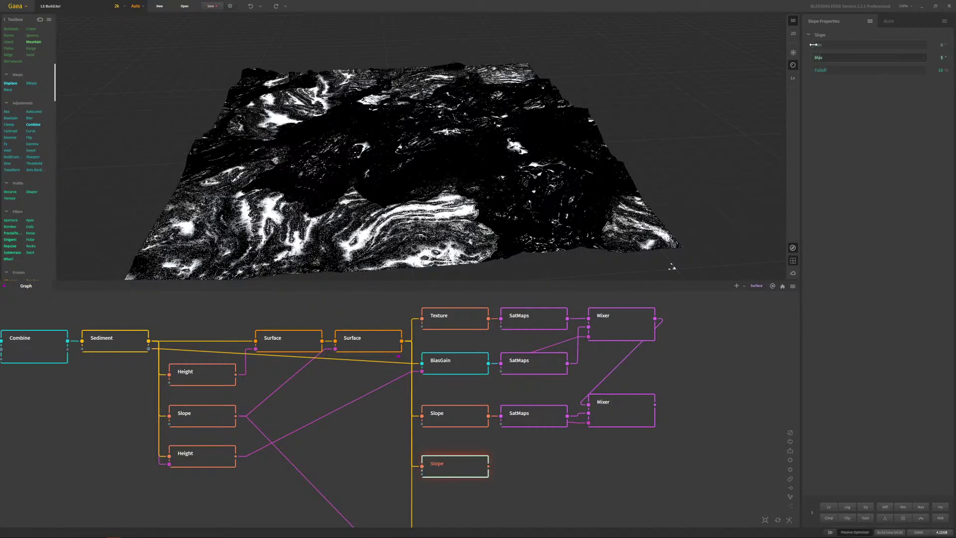
drag(825, 70, 810, 70)
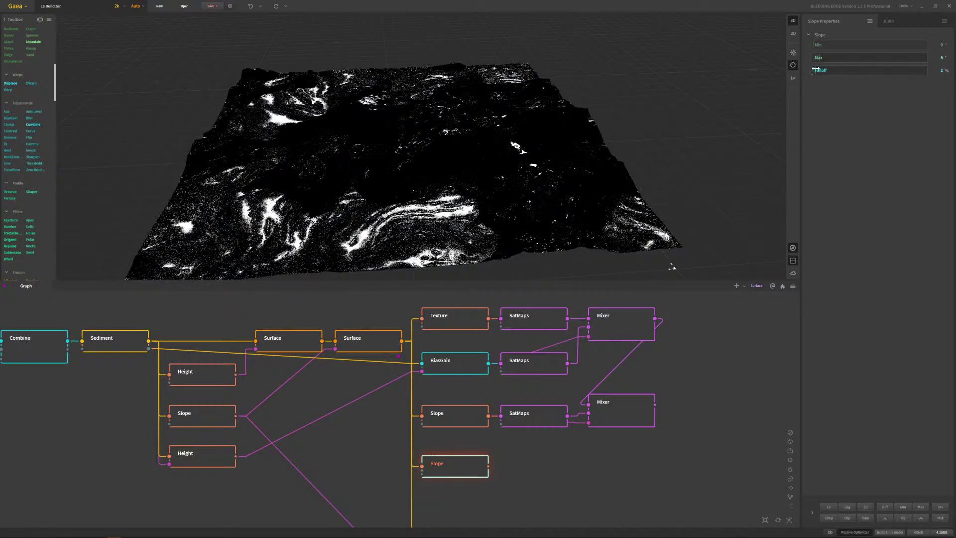
click(816, 45)
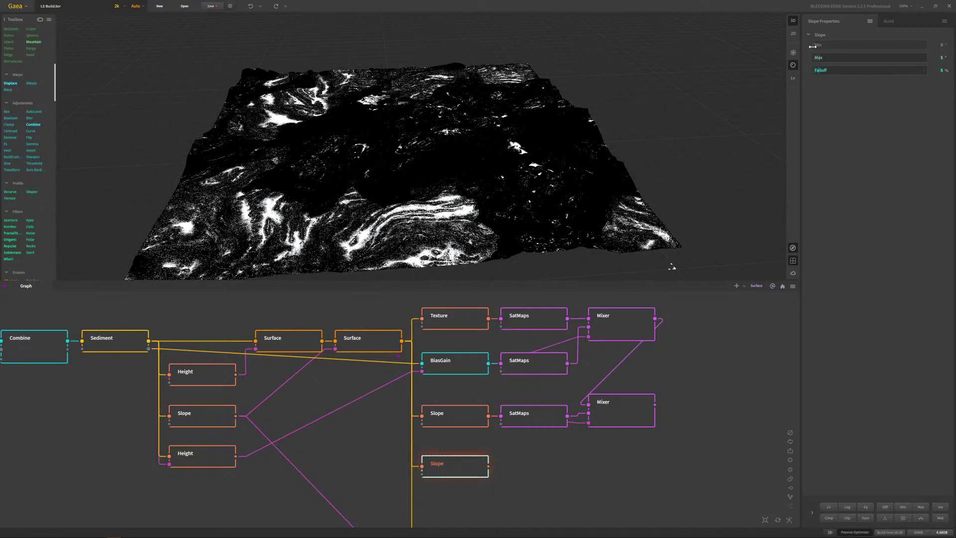
drag(822, 46, 826, 46)
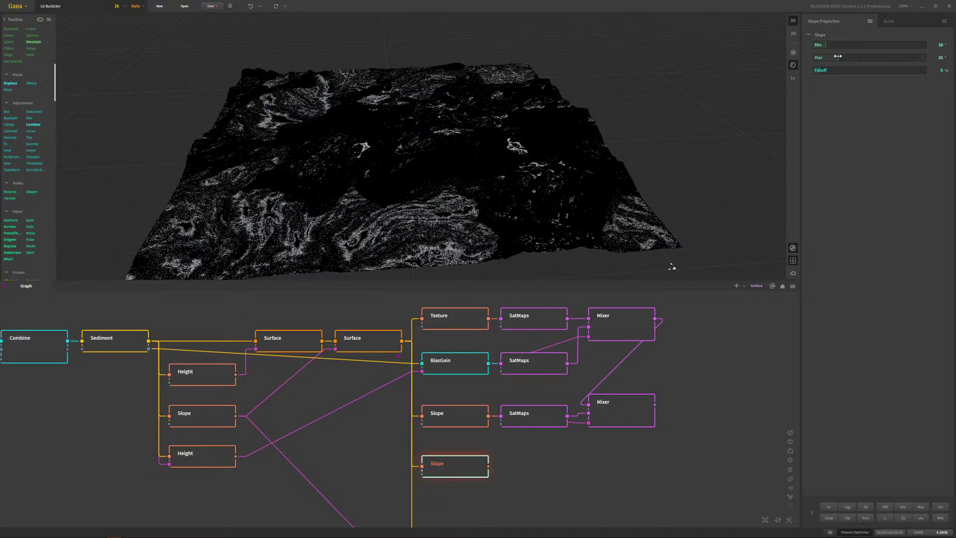
click(838, 56)
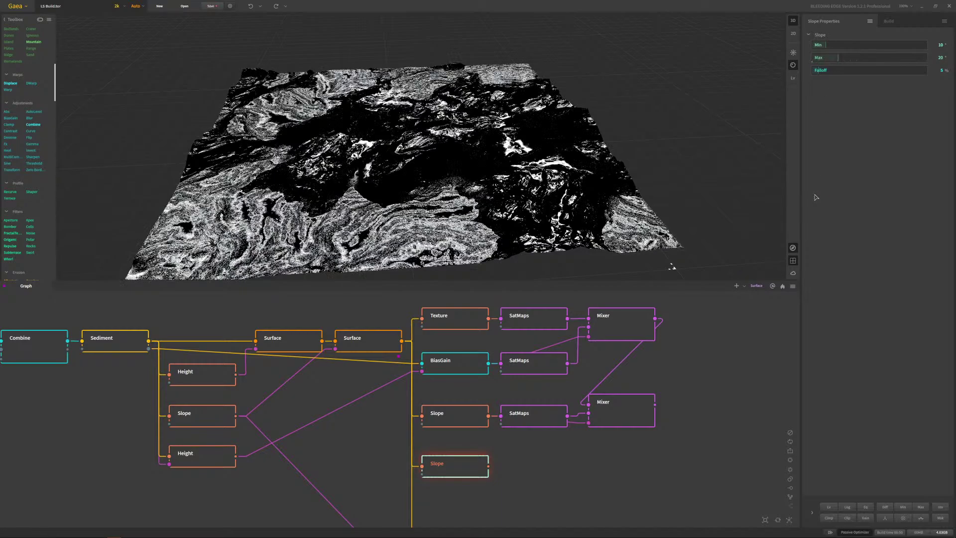
- Compare the two flat-area Slope masks and set the duplicate's Min to 20° and Max to 25°
click(458, 419)
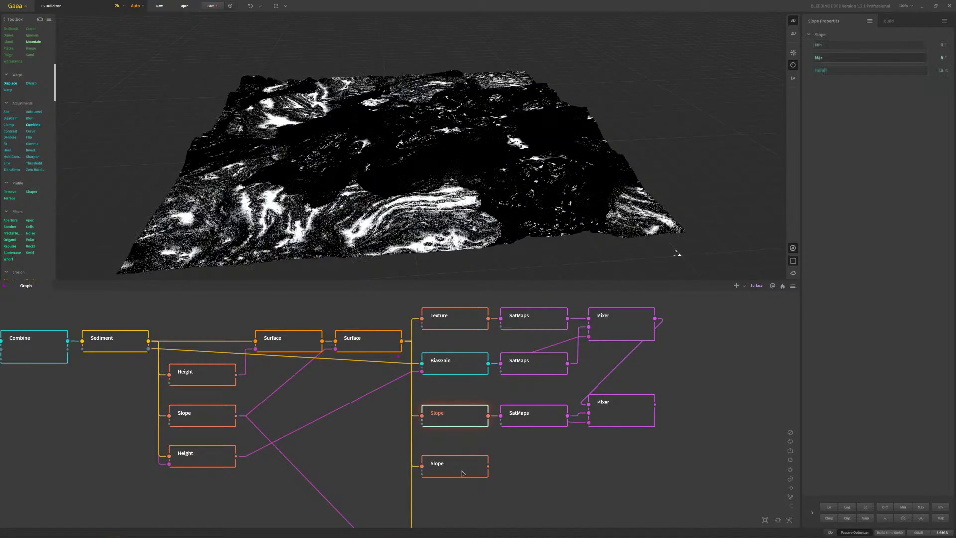
click(462, 473)
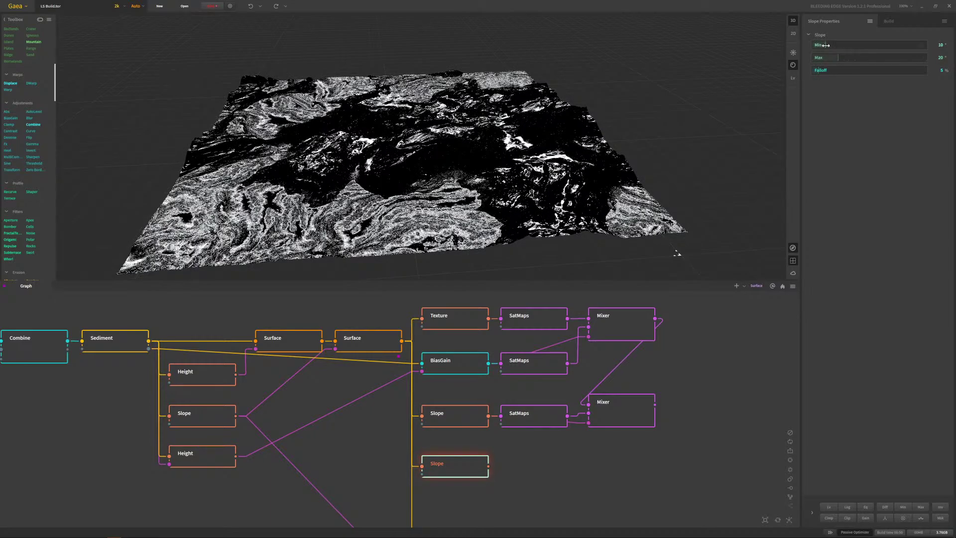
drag(819, 45, 822, 49)
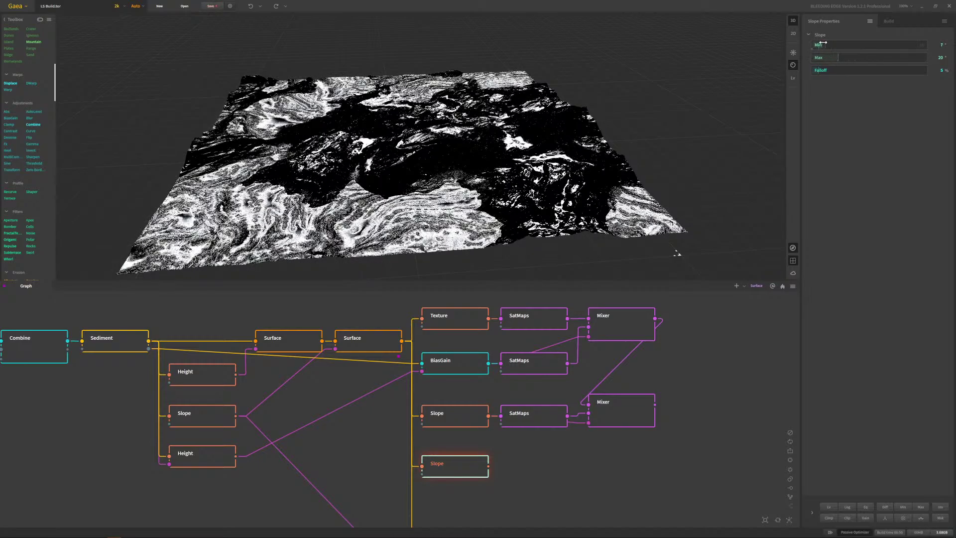
drag(823, 42, 828, 42)
click(460, 418)
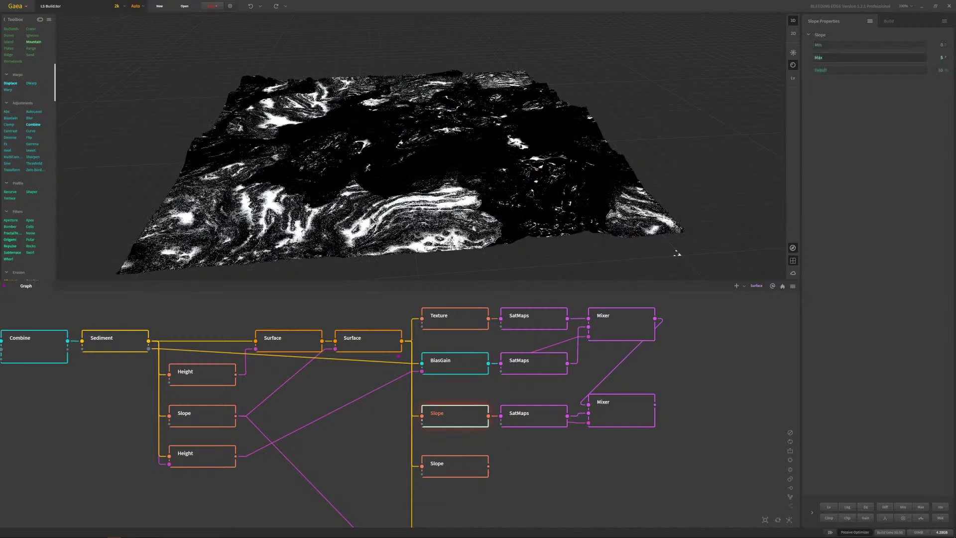
click(453, 470)
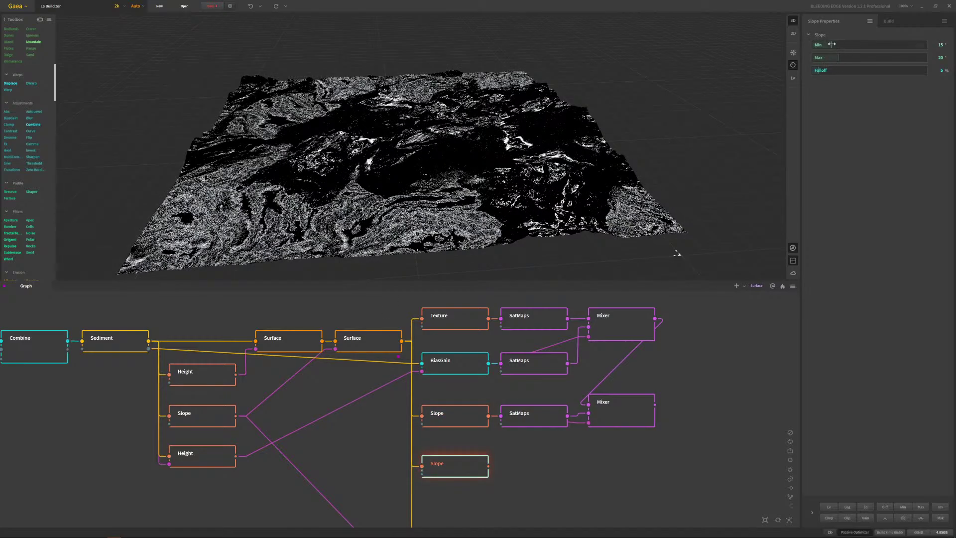
drag(832, 44, 836, 46)
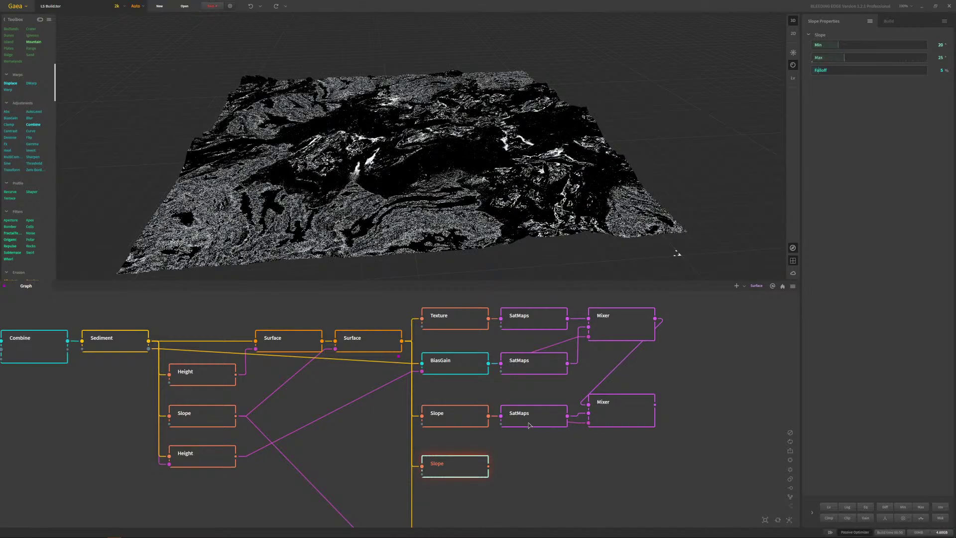
click(459, 416)
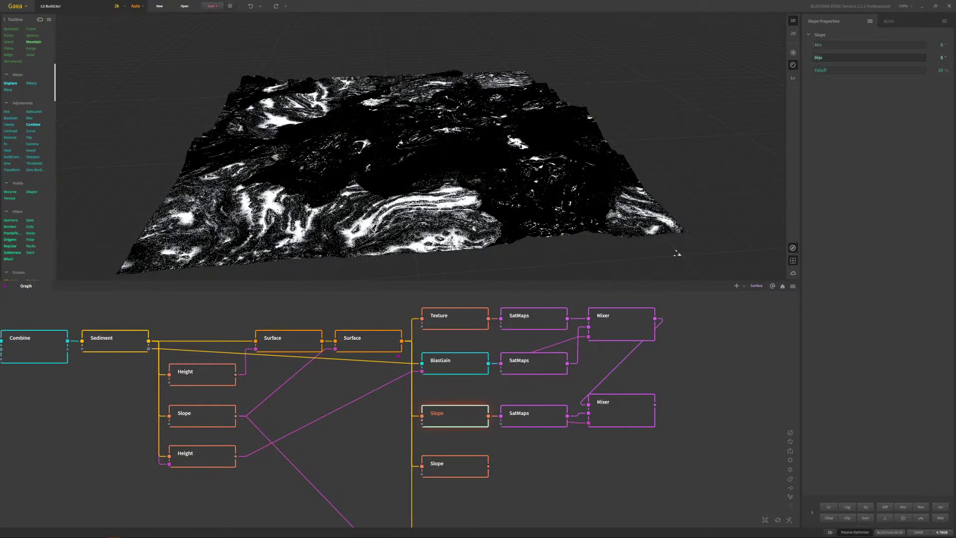
click(463, 466)
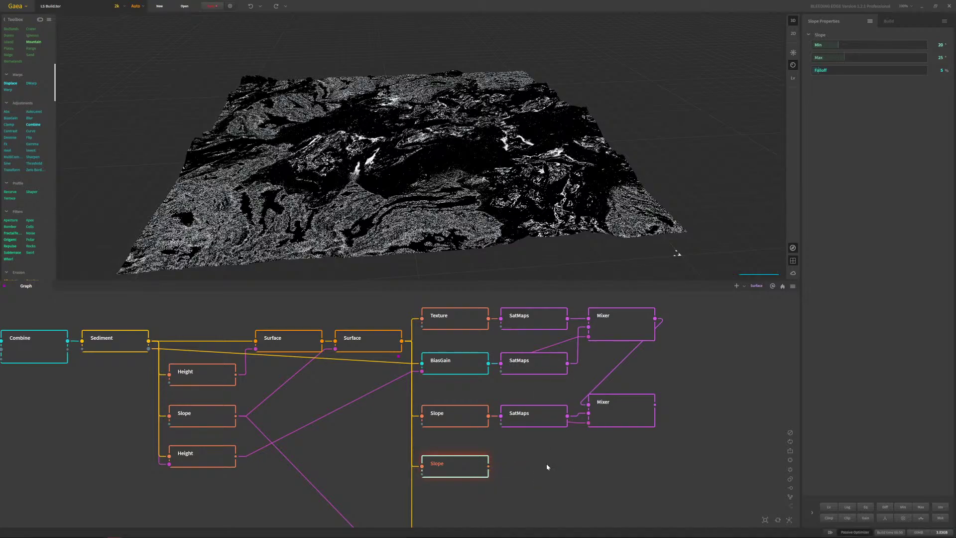
- Add a SatMaps node fed by the duplicated Slope and check the upper SatMaps node's green gradient for reference
key(s)
drag(568, 478, 532, 462)
click(537, 423)
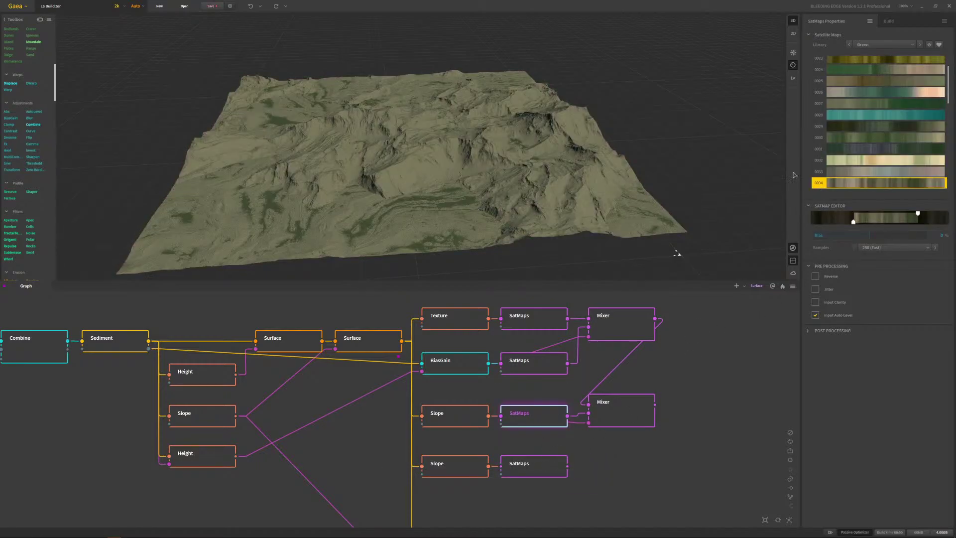
- Give the new SatMaps the dark olive gradient ending the Green library and cut its range's upper end to about half
click(870, 46)
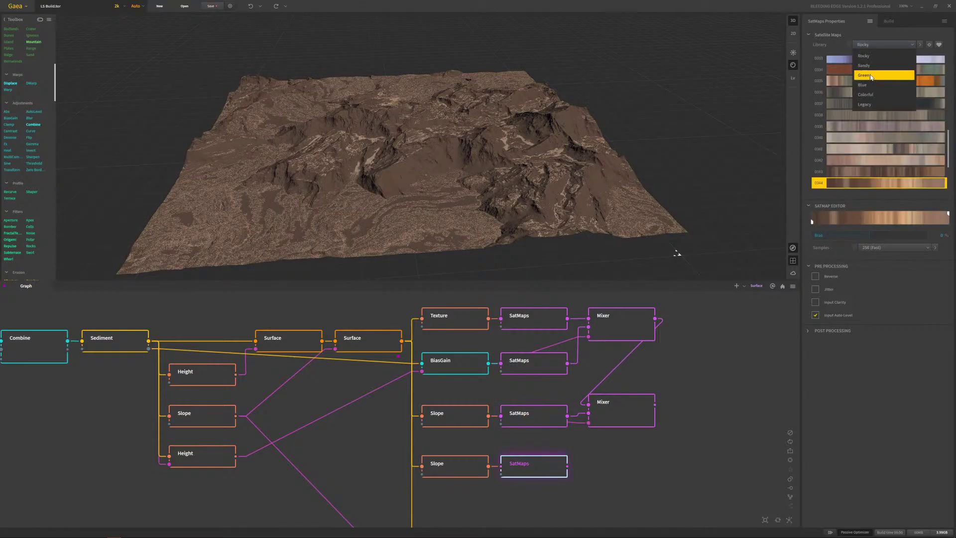
click(871, 76)
click(877, 182)
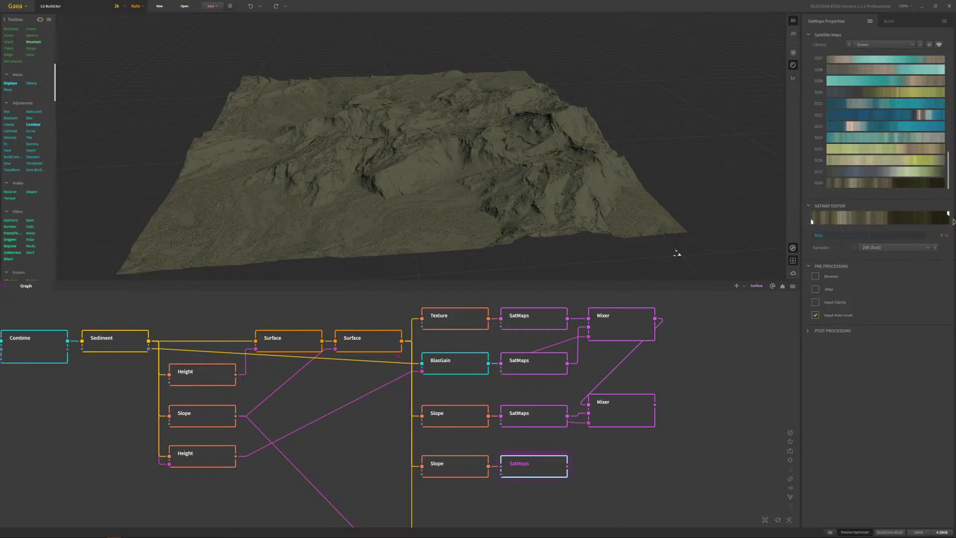
drag(948, 214, 885, 213)
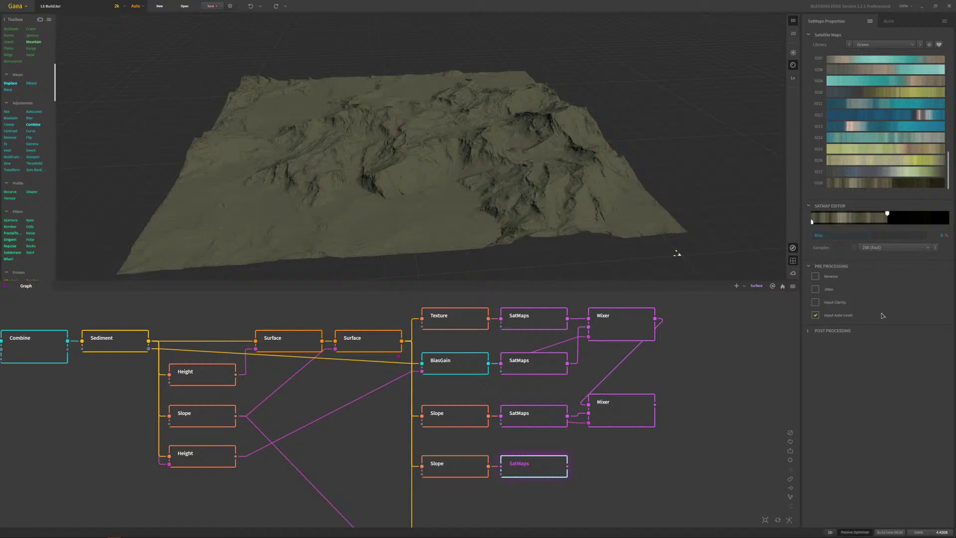
- Add a third Mixer combining the second Mixer's output with the new SatMaps, masked by the duplicated Slope
drag(568, 468, 669, 488)
click(668, 474)
drag(569, 468, 488, 465)
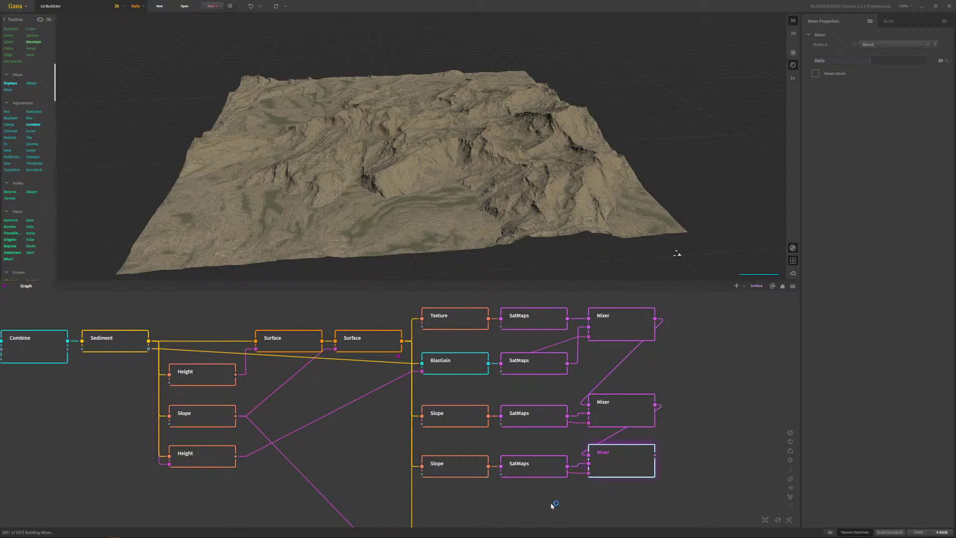
- Compare the third Mixer with the second and raise its Ratio to 92%
click(625, 425)
click(632, 461)
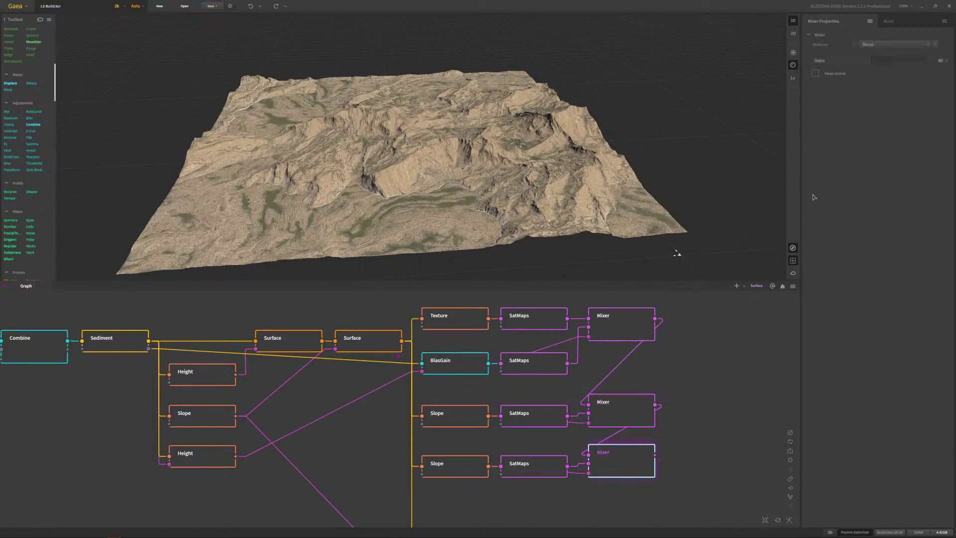
drag(871, 60, 899, 60)
click(919, 64)
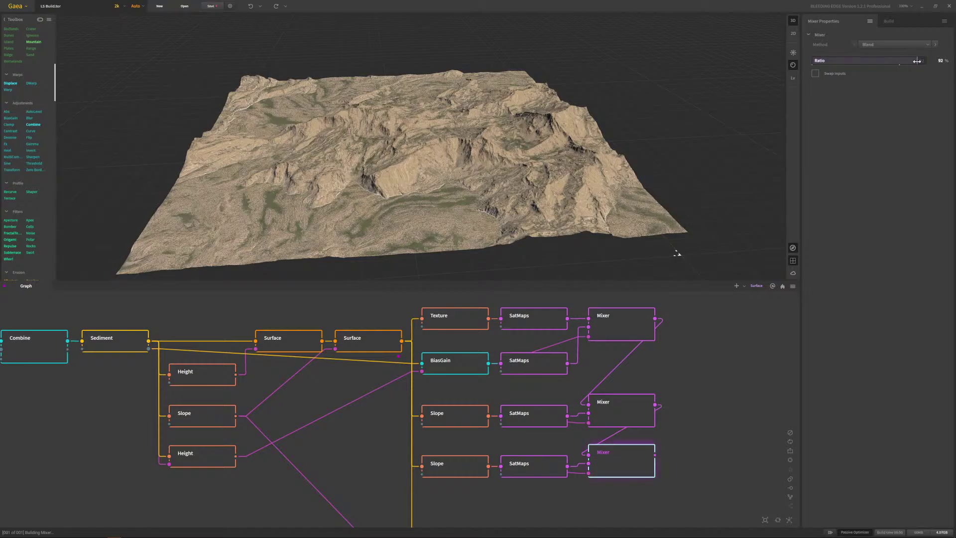
- Try the Max method on the third Mixer at a 100% Ratio, and return it to Blend
click(897, 45)
click(894, 116)
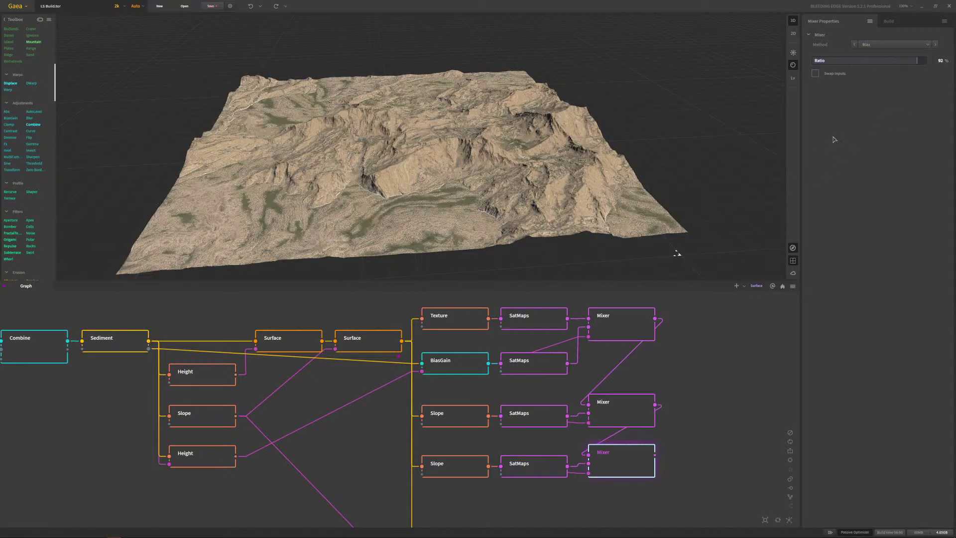
mouse_move(917, 60)
mouse_down()
mouse_move(849, 55)
mouse_move(929, 60)
mouse_up()
click(630, 421)
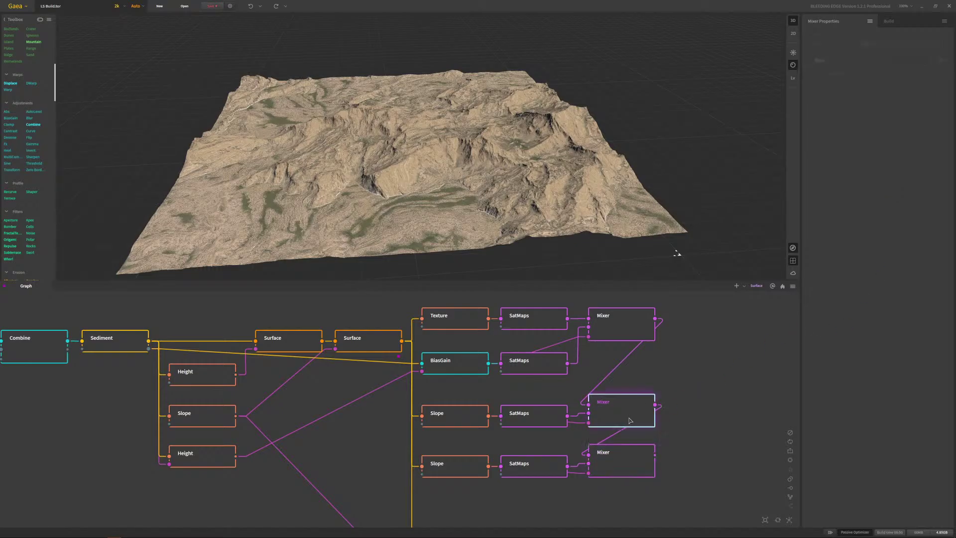
click(640, 463)
click(882, 45)
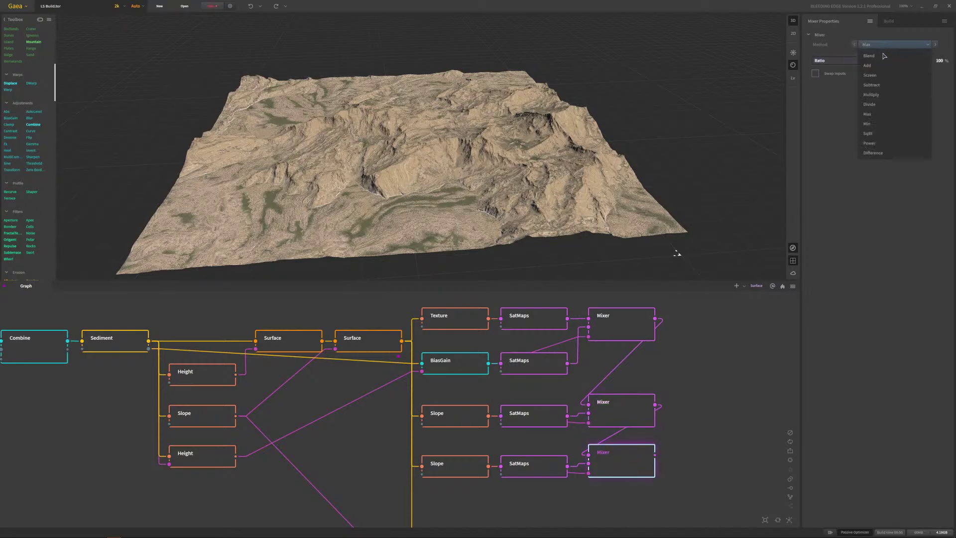
click(881, 55)
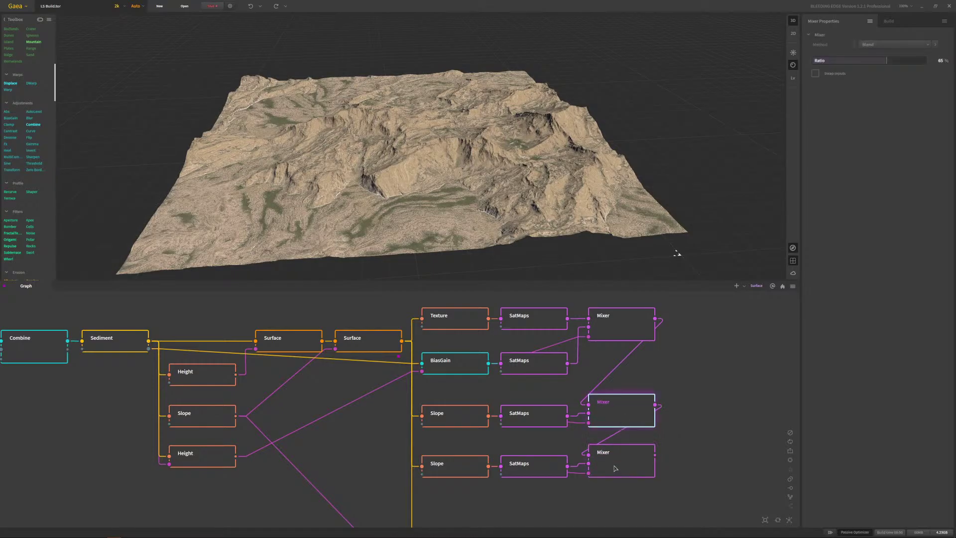
- Set the third Mixer's Ratio to 75% and inspect the blended terrain colors up close and from afar
drag(346, 204, 352, 193)
scroll(448, 184, up, 10)
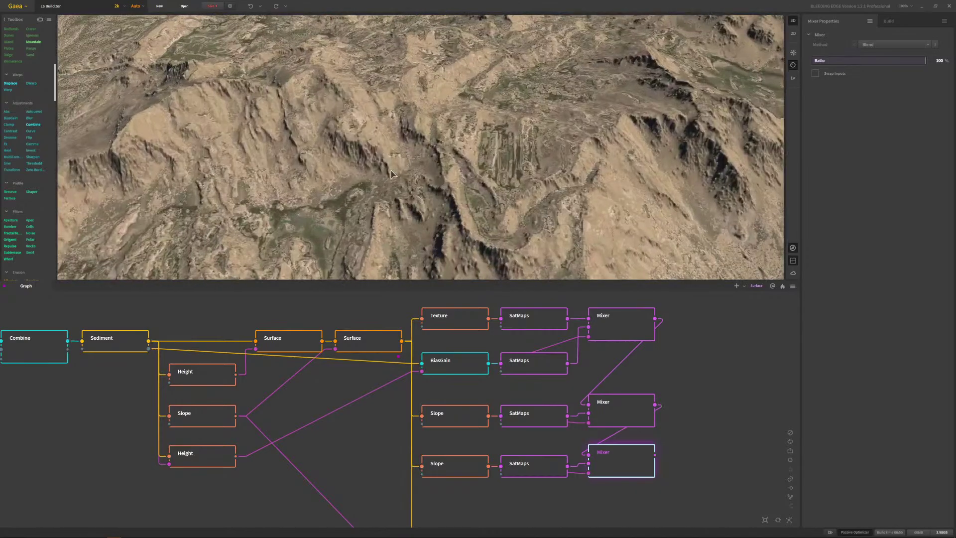
drag(481, 180, 391, 231)
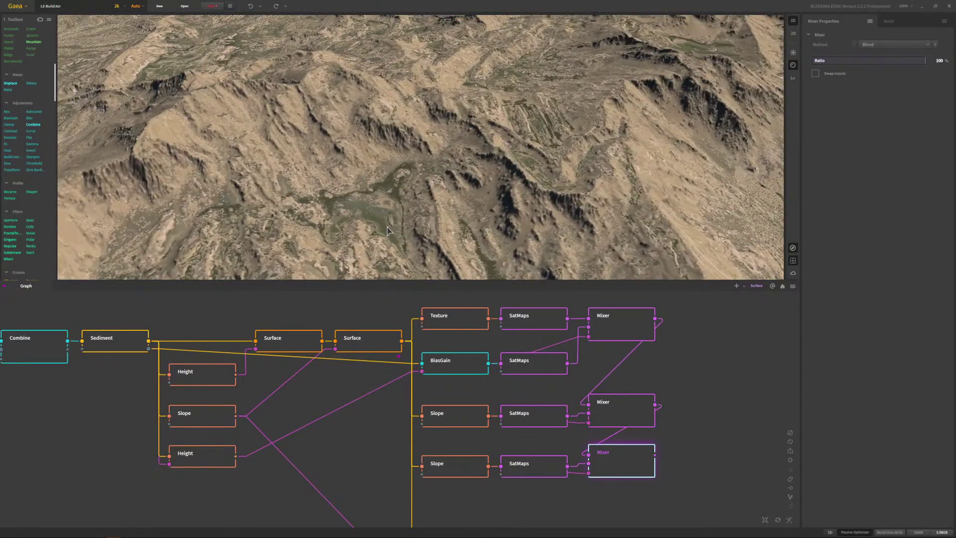
click(617, 411)
click(628, 464)
drag(923, 60, 897, 61)
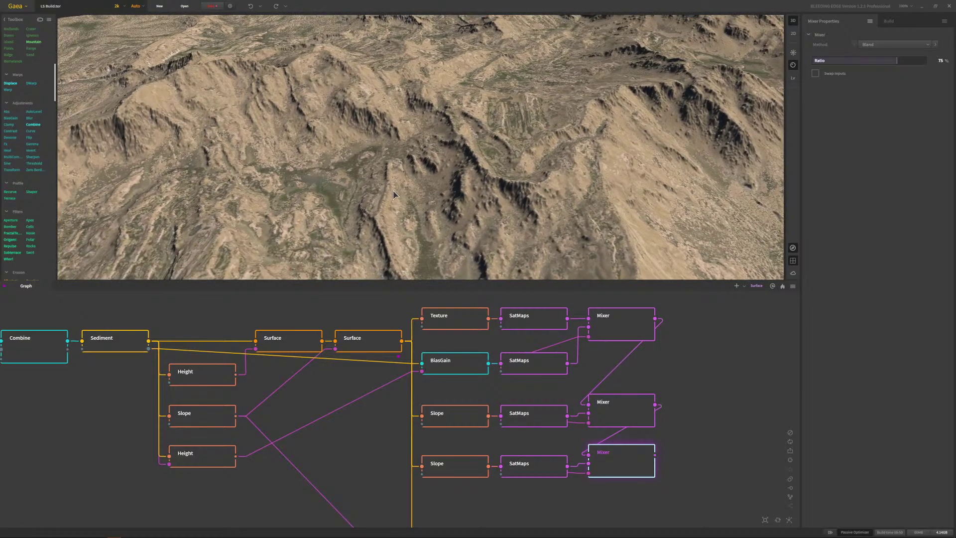
scroll(338, 201, down, 5)
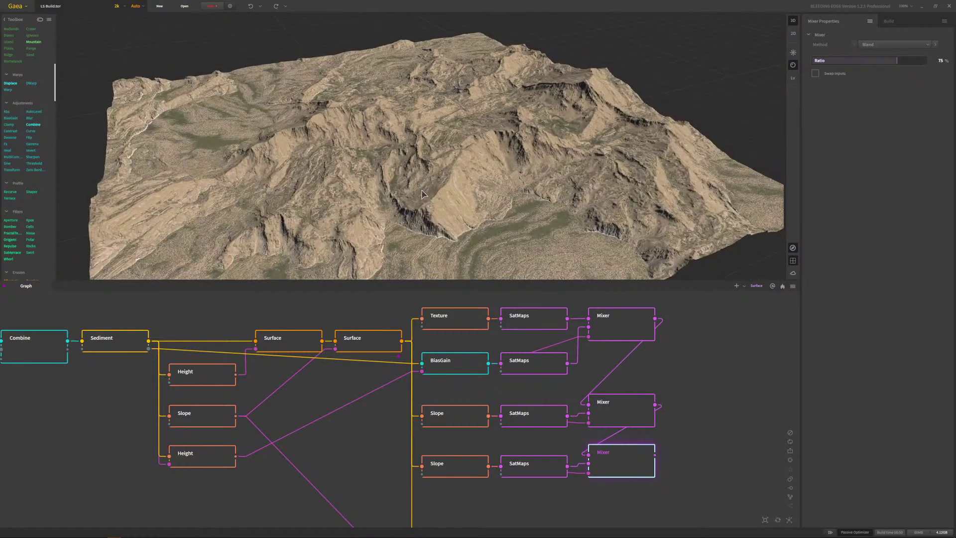
scroll(373, 204, down, 5)
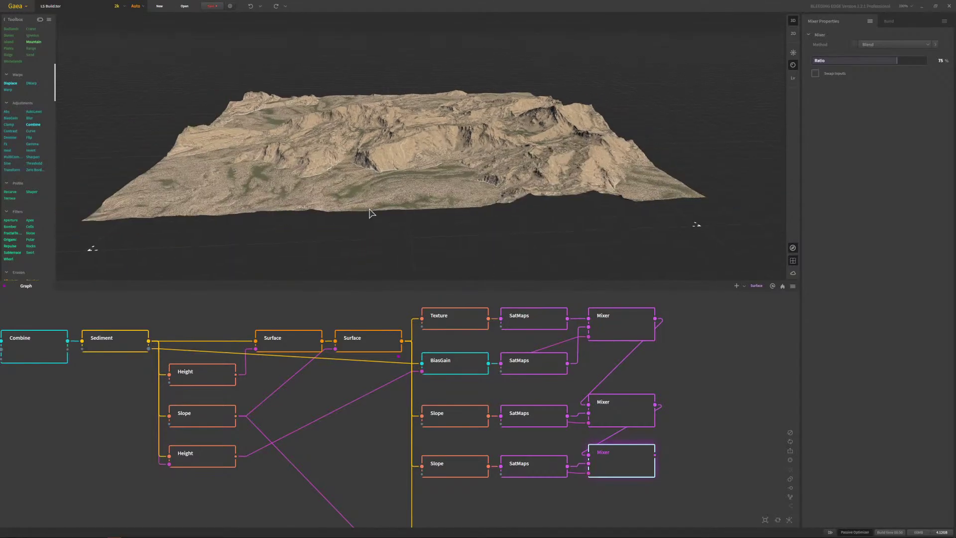
scroll(376, 199, up, 10)
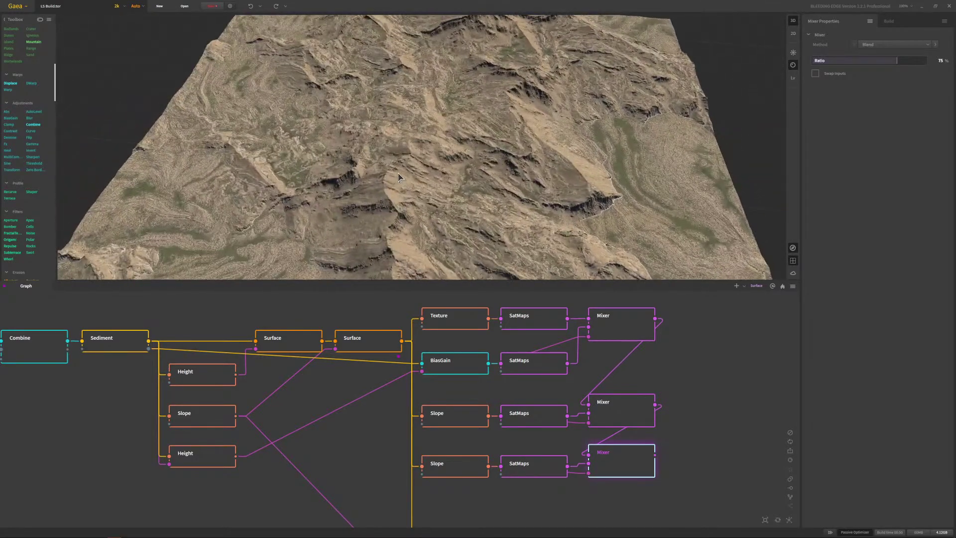
scroll(391, 183, down, 10)
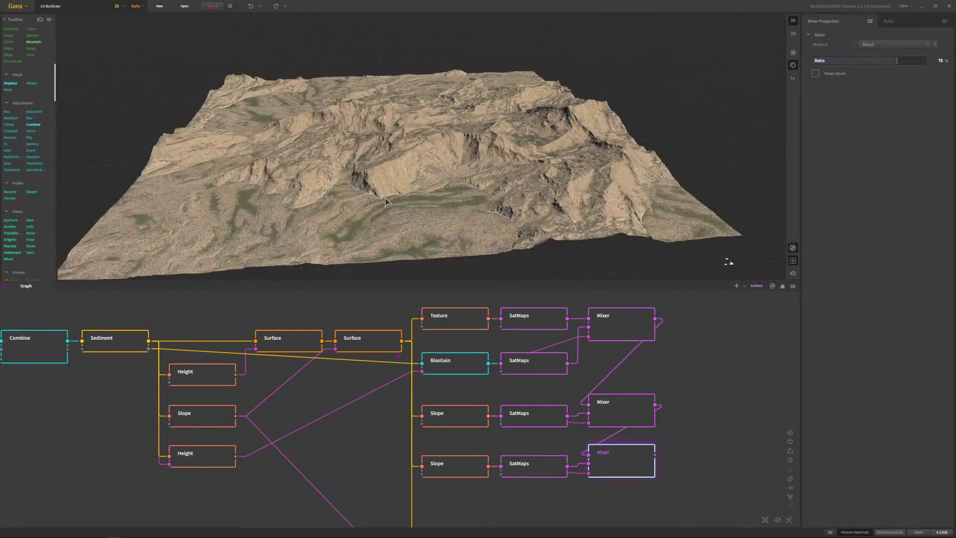
drag(411, 207, 407, 209)
drag(403, 149, 375, 183)
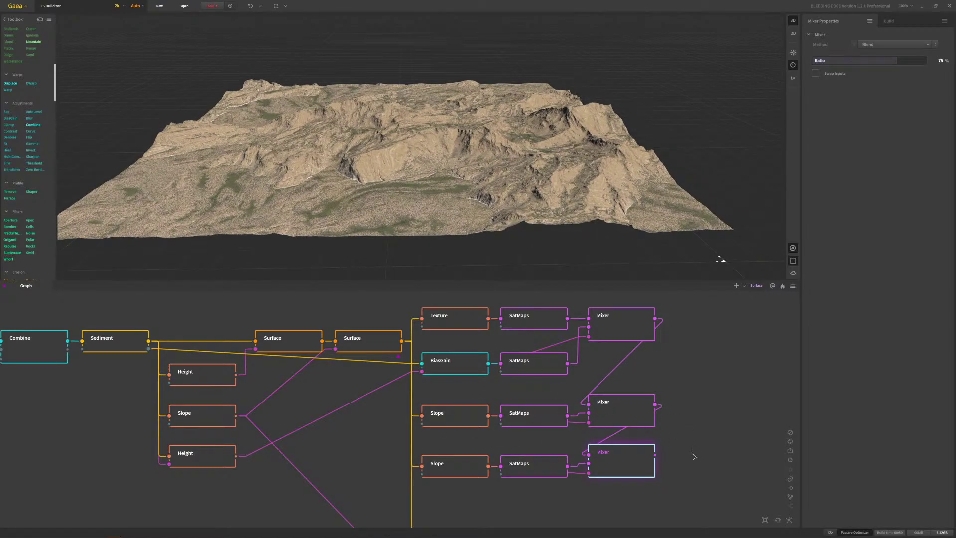
- Add a Texture node to the graph beneath the duplicated Slope node, above RockMap
scroll(680, 478, up, 1)
middle_drag(680, 475, 699, 425)
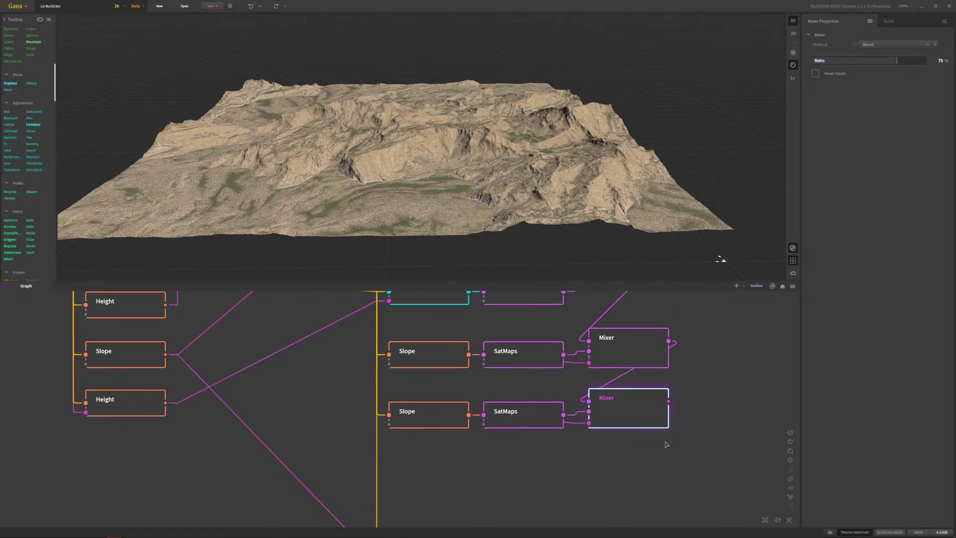
scroll(665, 444, down, 1)
click(566, 459)
key(Tab)
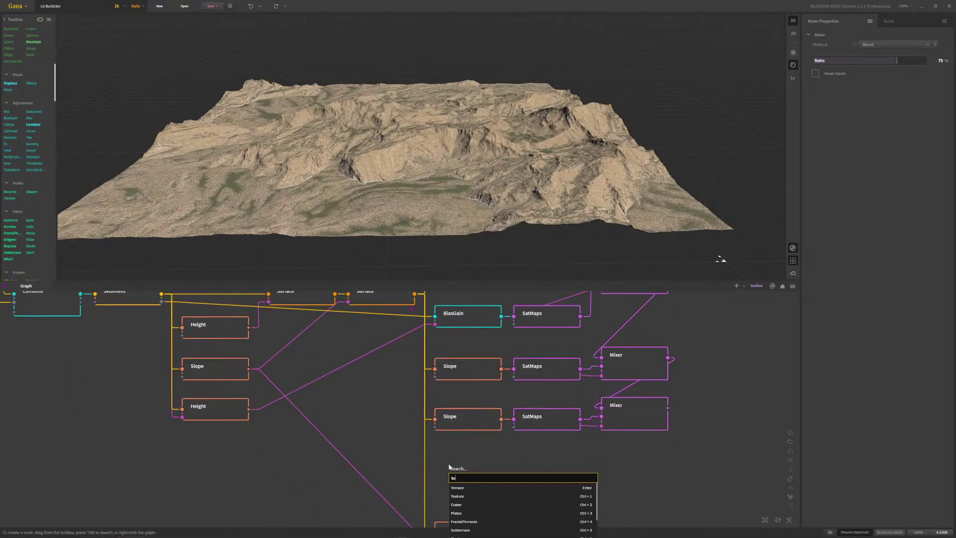
text(texture)
click(523, 488)
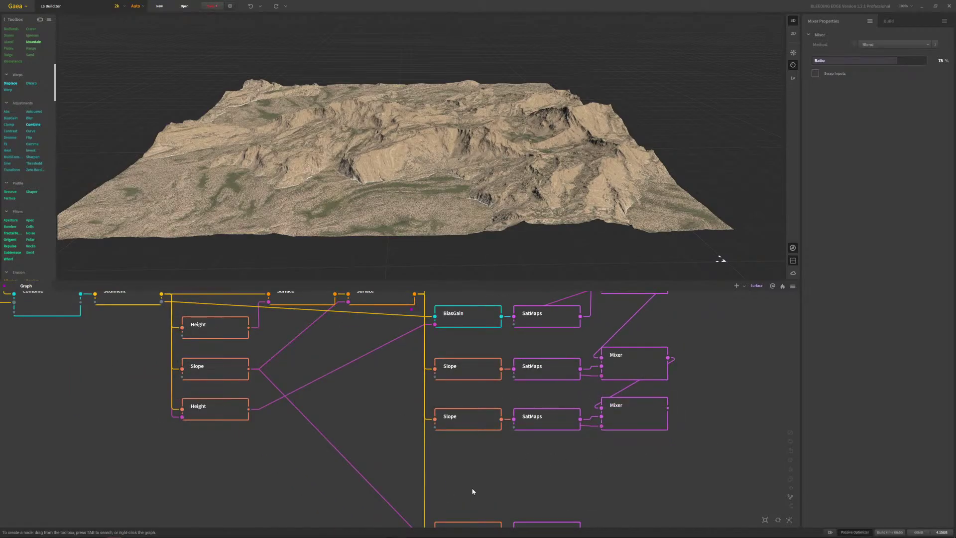
drag(487, 477, 468, 474)
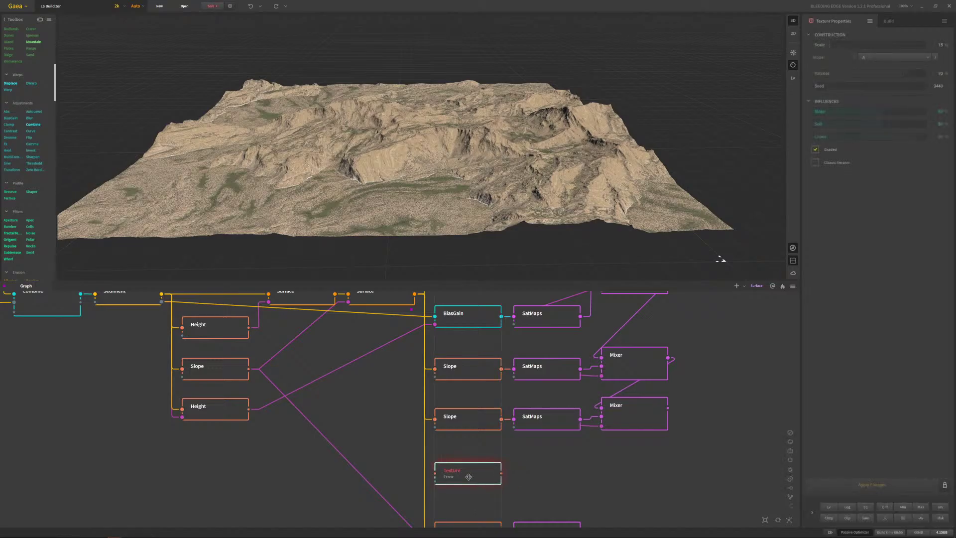
- Feed the second Surface's output into the new Texture node and save the project
middle_drag(386, 410, 388, 433)
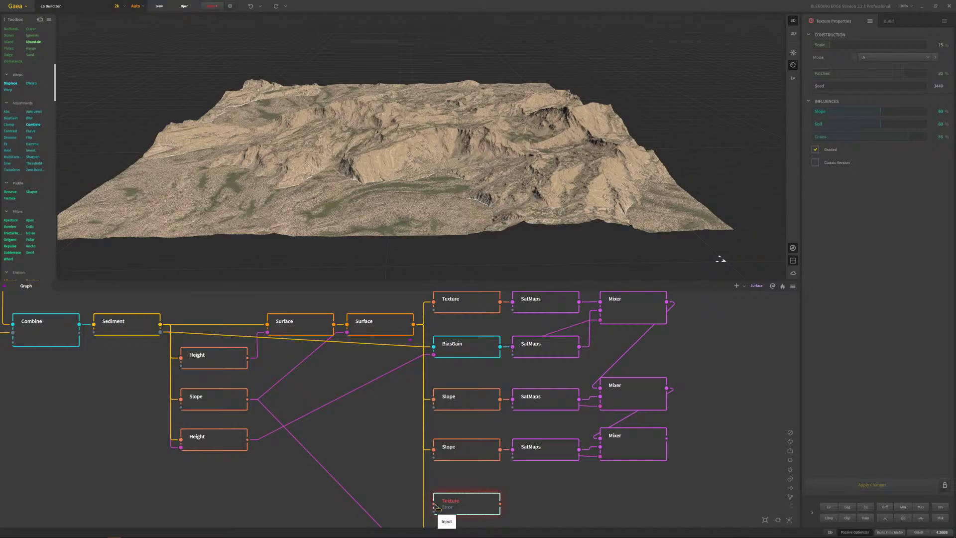
drag(433, 504, 414, 325)
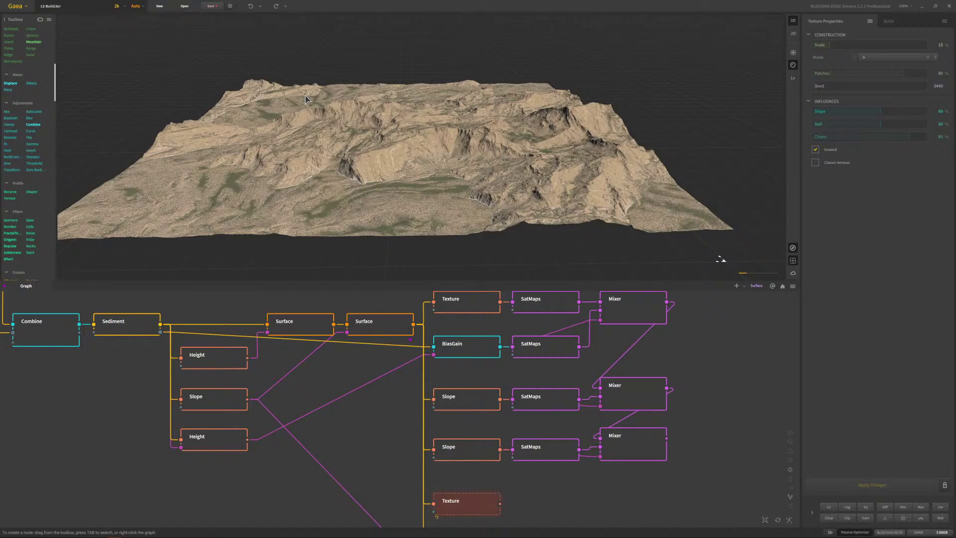
click(211, 7)
- Switch to the YouTube live stream in the browser and read through its Top chat messages
mouse_move(369, 535)
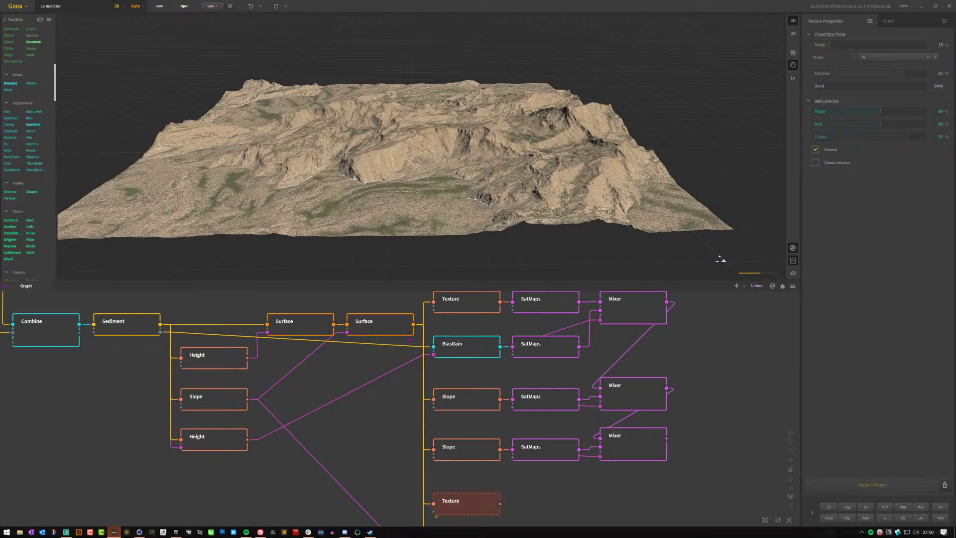
click(262, 532)
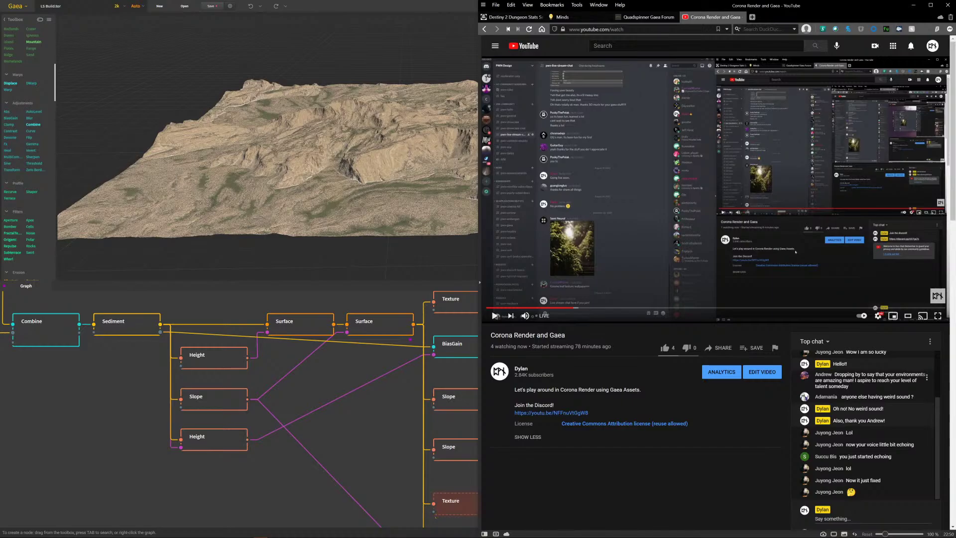
click(816, 518)
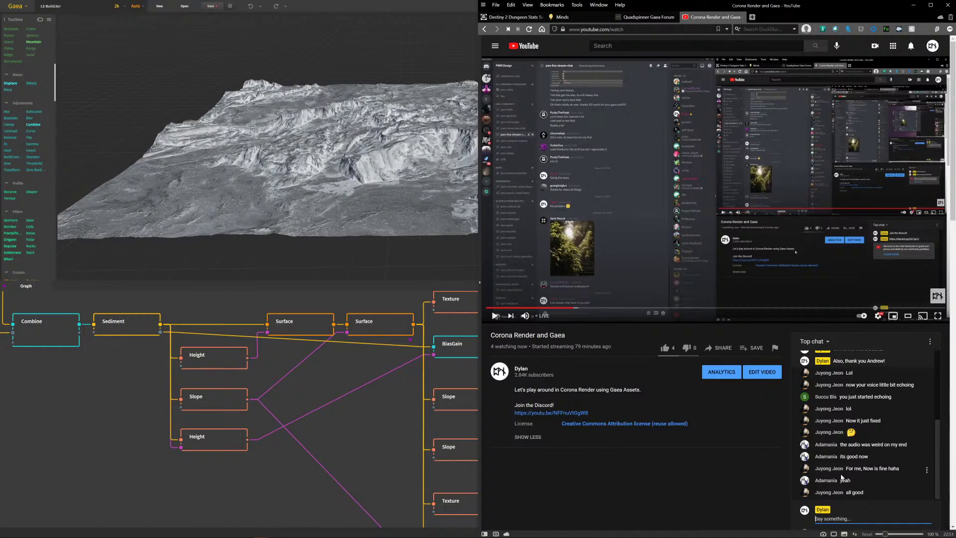
scroll(841, 476, up, 3)
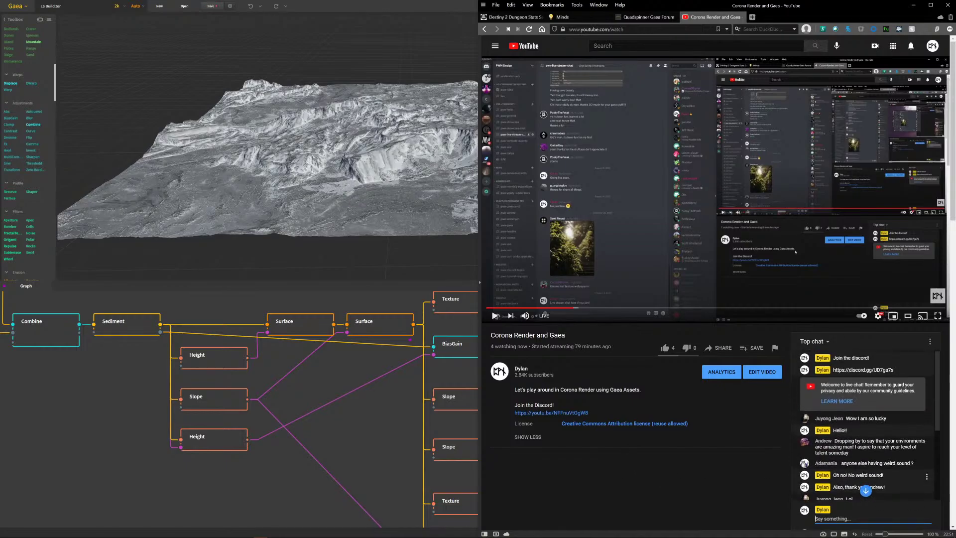
scroll(864, 424, down, 2)
scroll(863, 398, up, 2)
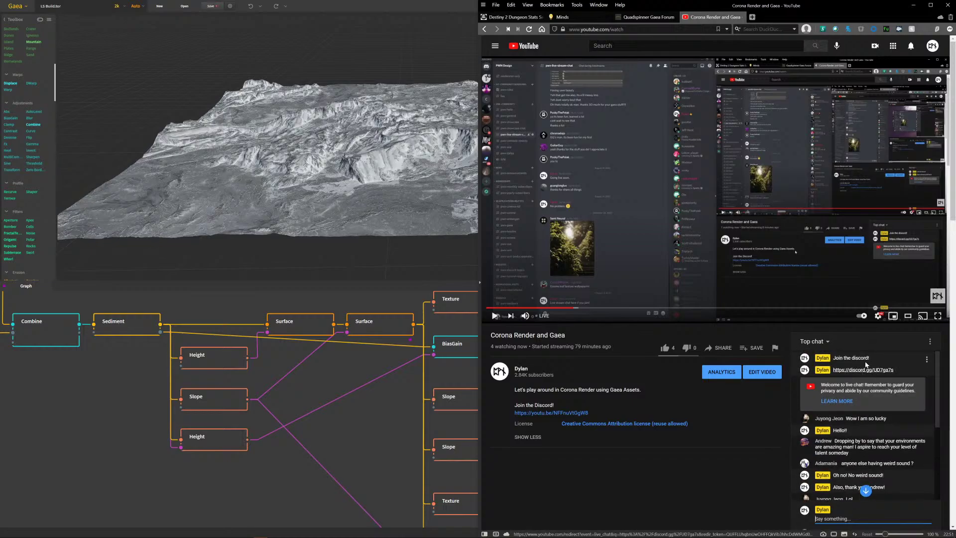
click(866, 491)
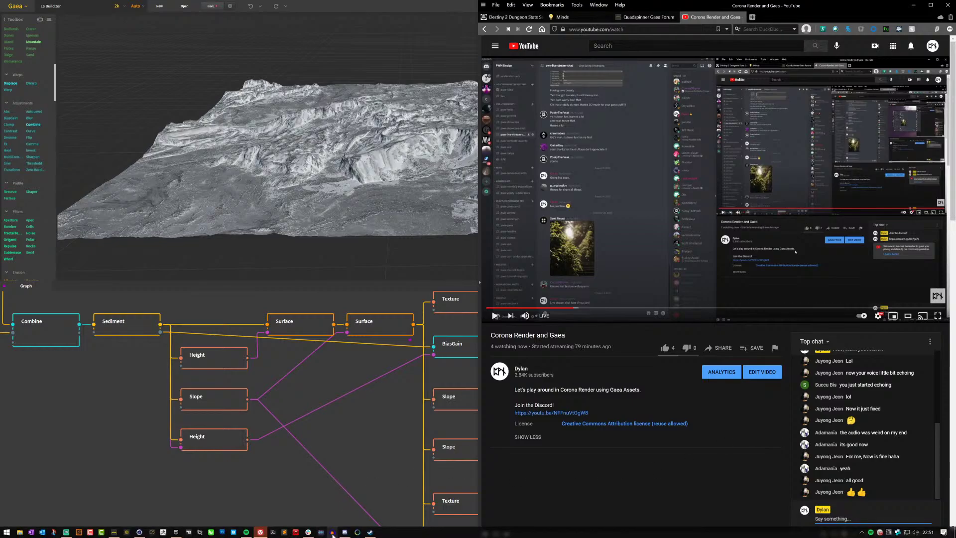
- Post "Welcome!" in Discord's pwn-live-stream-chat channel, and minimize the browser and Discord to return to Gaea
click(344, 531)
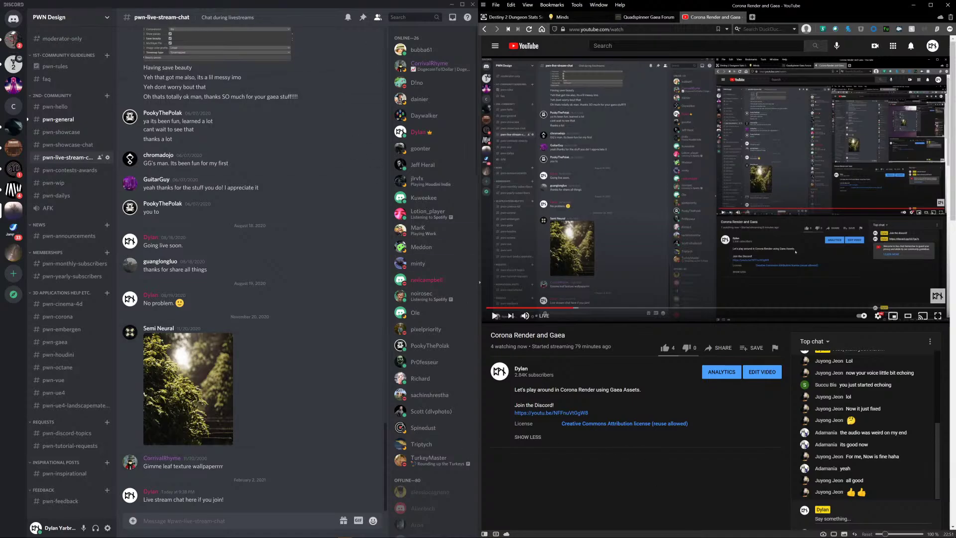
click(451, 9)
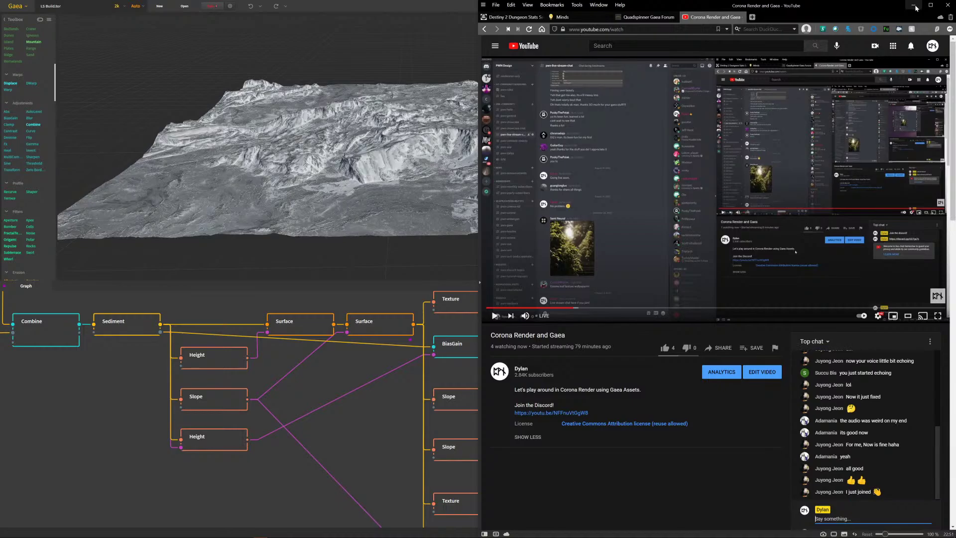
mouse_move(448, 533)
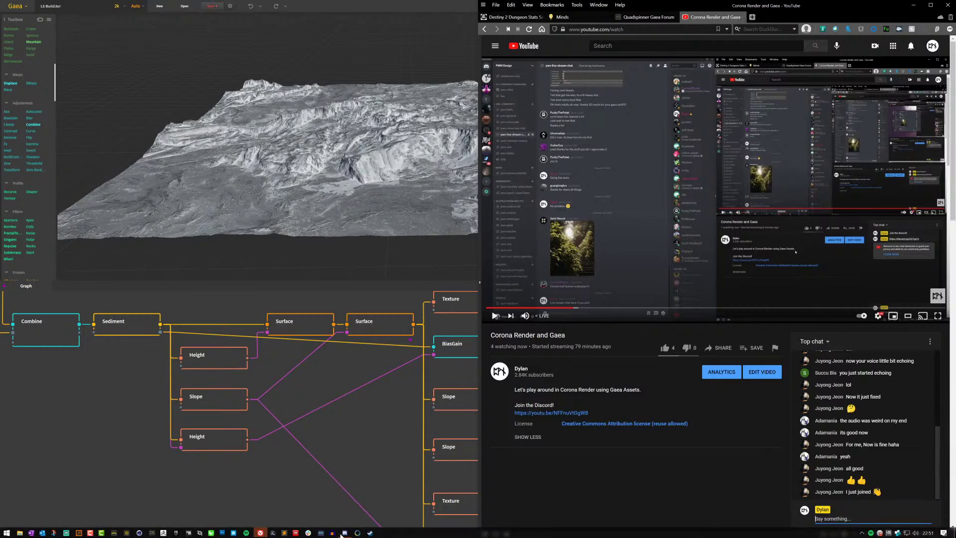
click(344, 532)
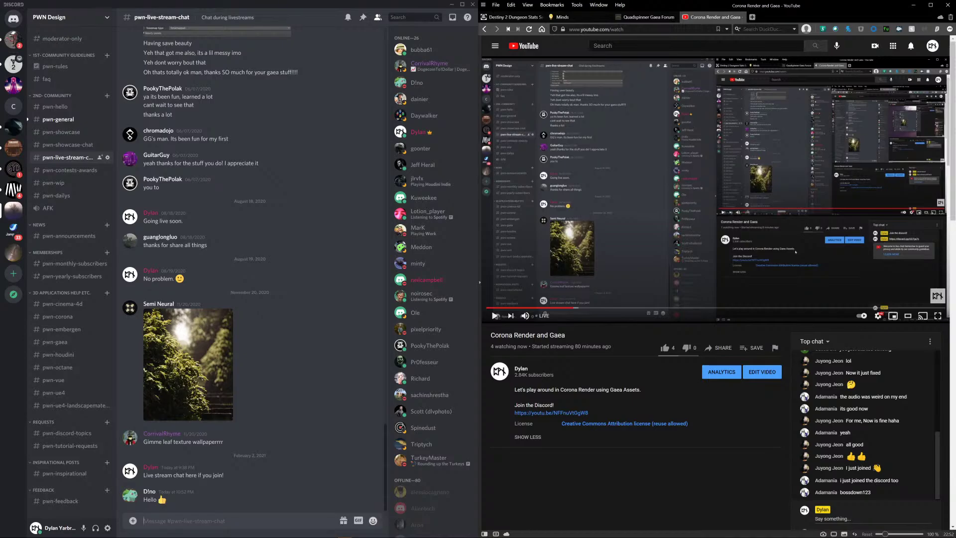
text(Welcome!)
key(Return)
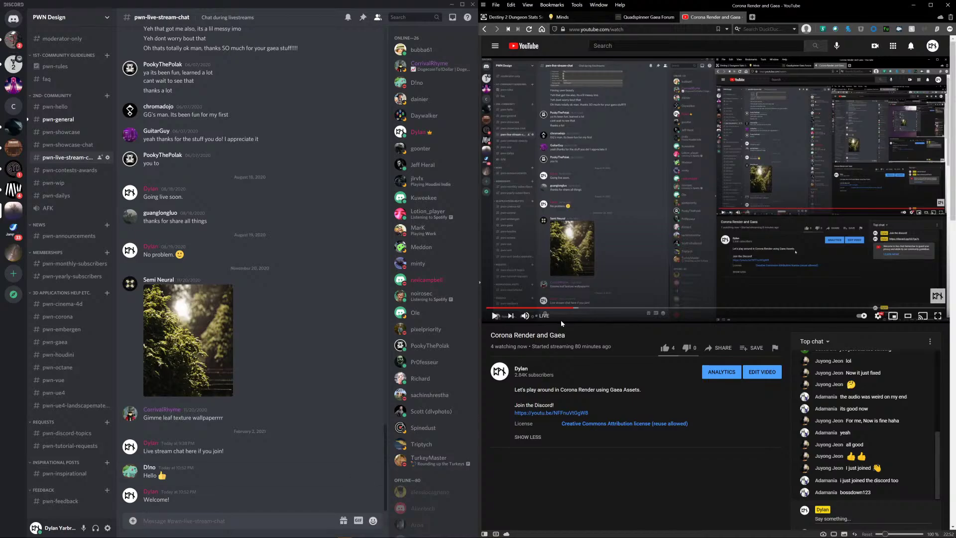
click(913, 5)
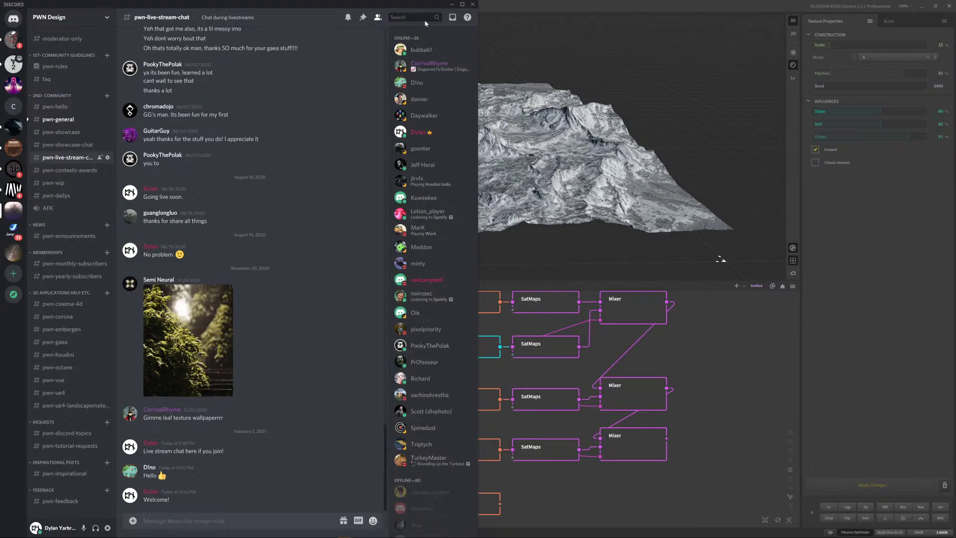
click(453, 5)
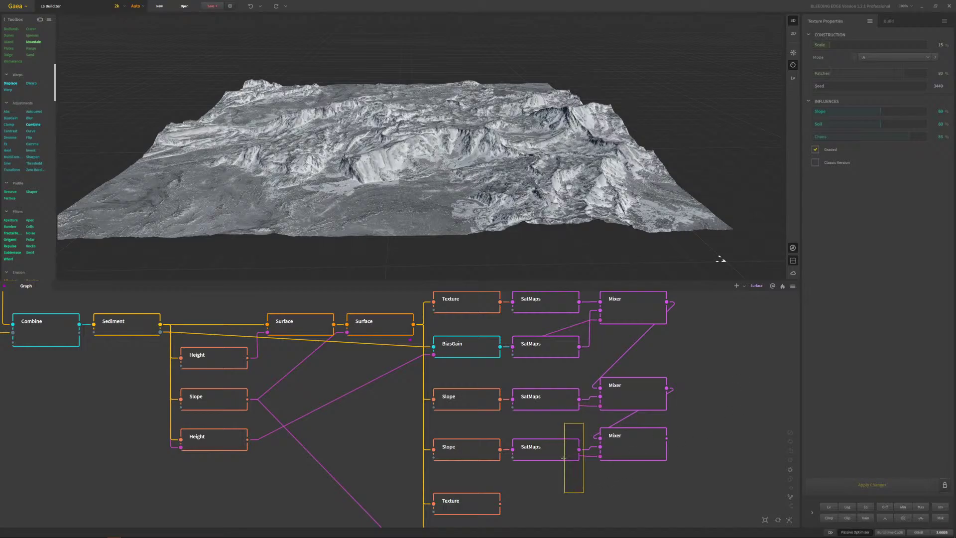
- Compare the two Height masks and connect the upper Height's output to the new Texture's mask input
middle_drag(571, 489, 579, 452)
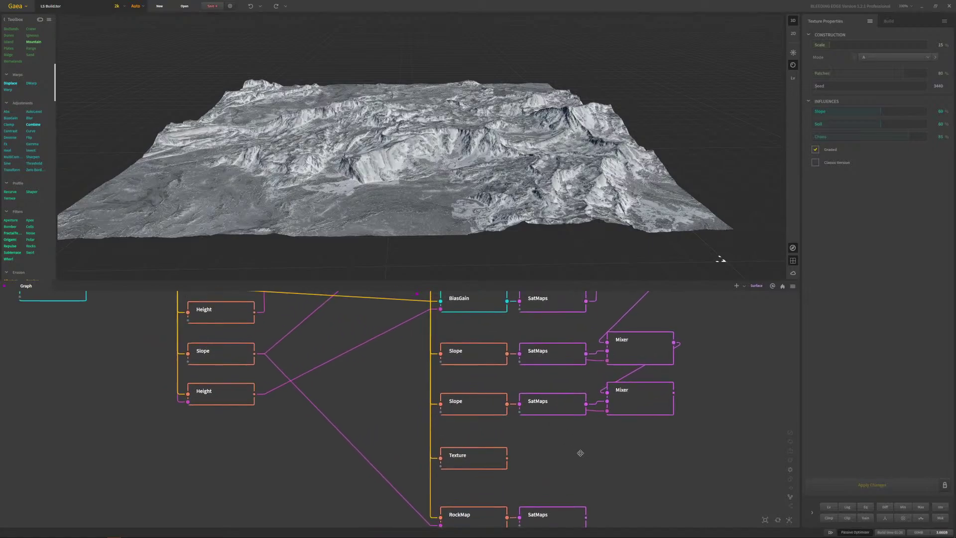
click(469, 461)
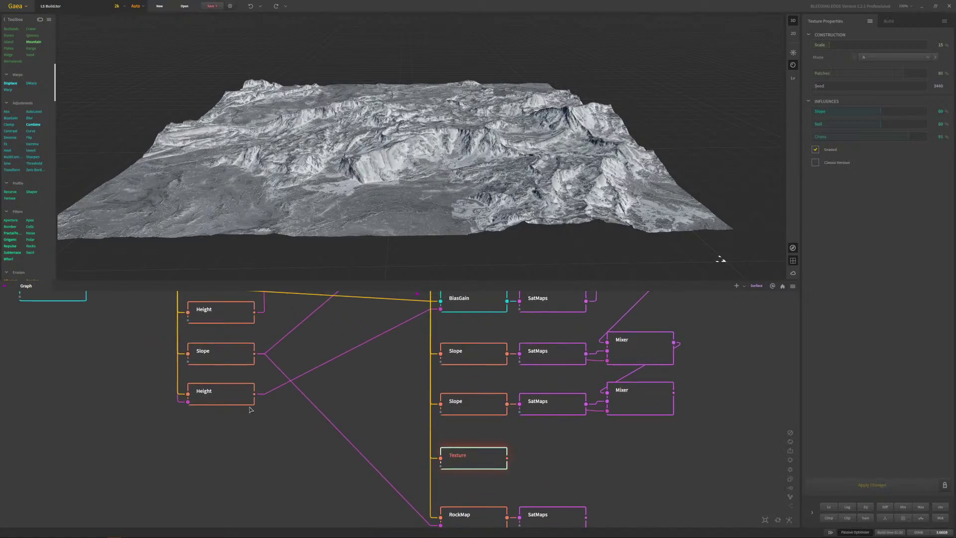
click(229, 398)
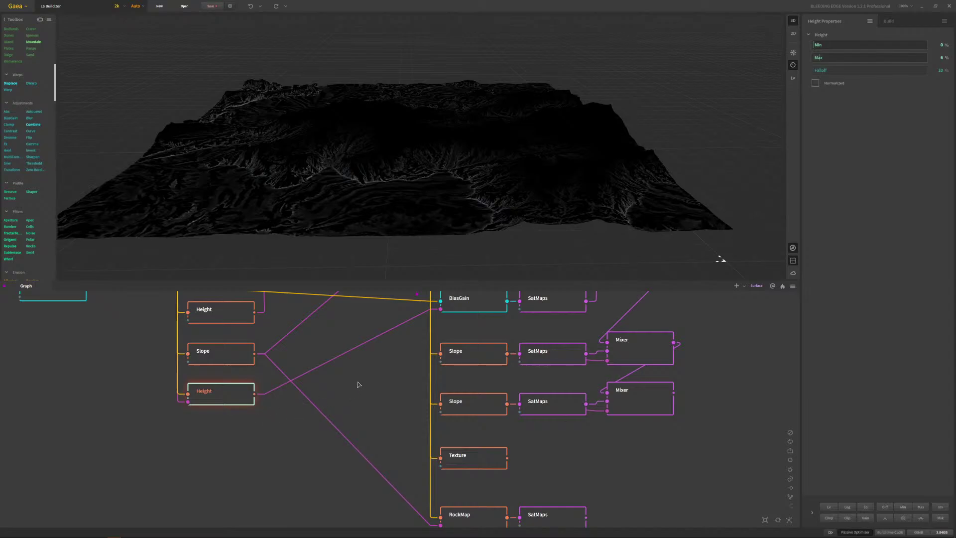
middle_drag(357, 392, 454, 437)
click(270, 393)
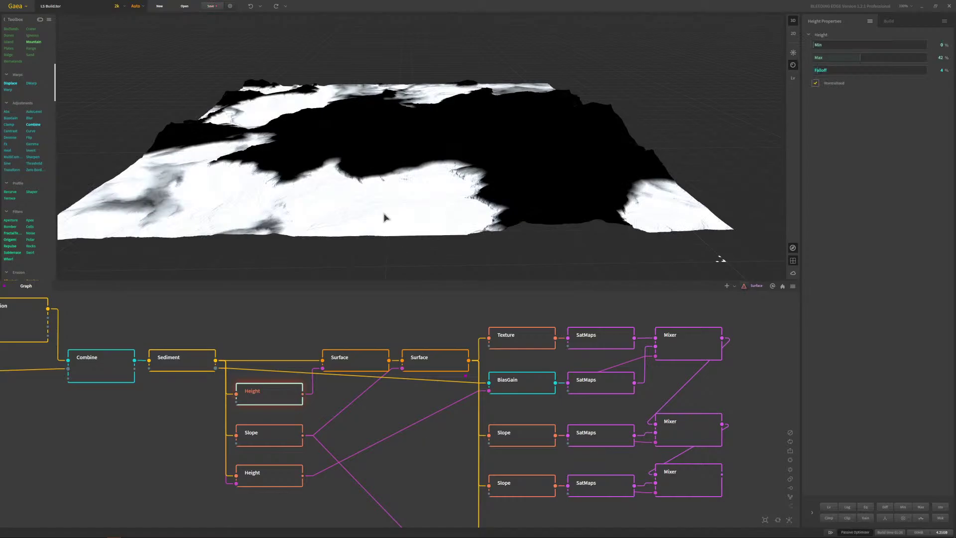
middle_drag(354, 439, 314, 362)
drag(263, 319, 448, 470)
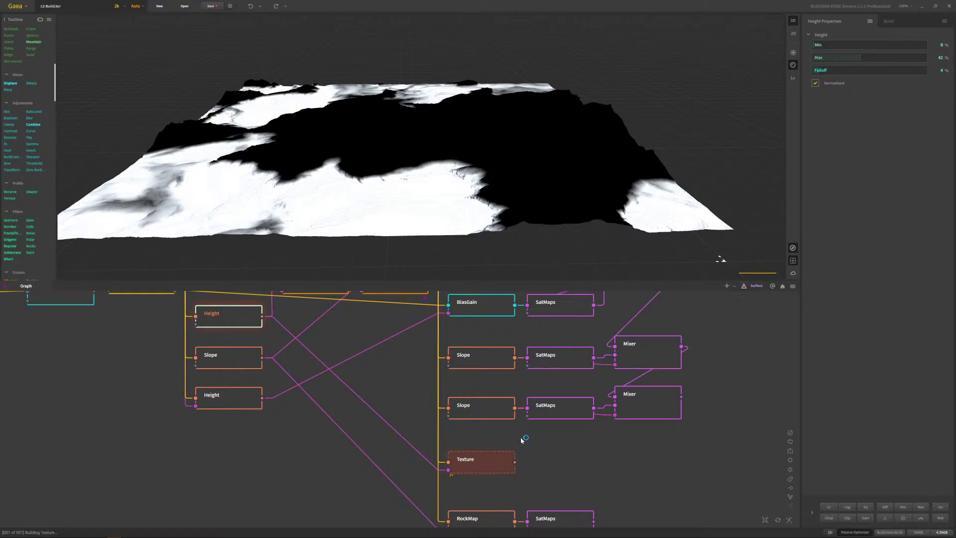
- Switch to Discord and set the account's status to Online
mouse_move(308, 532)
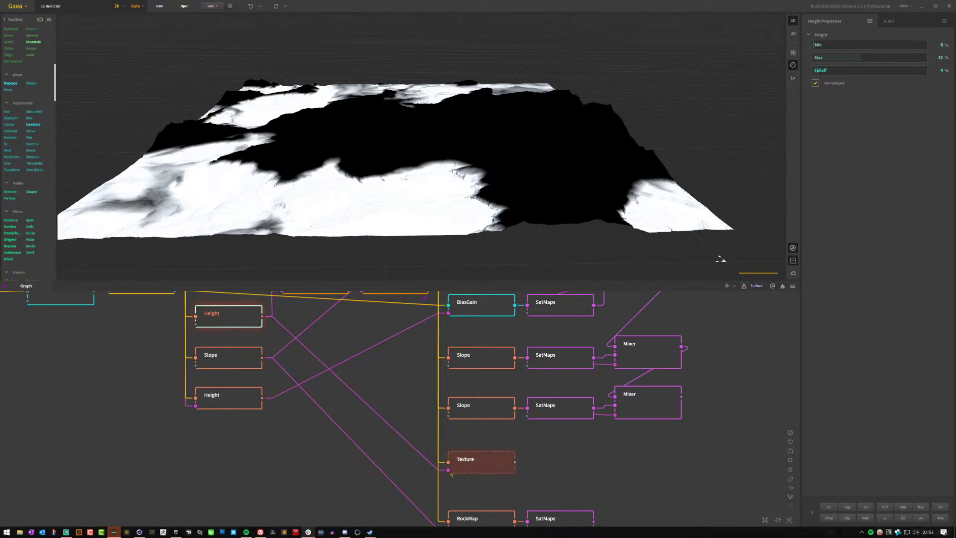
click(344, 531)
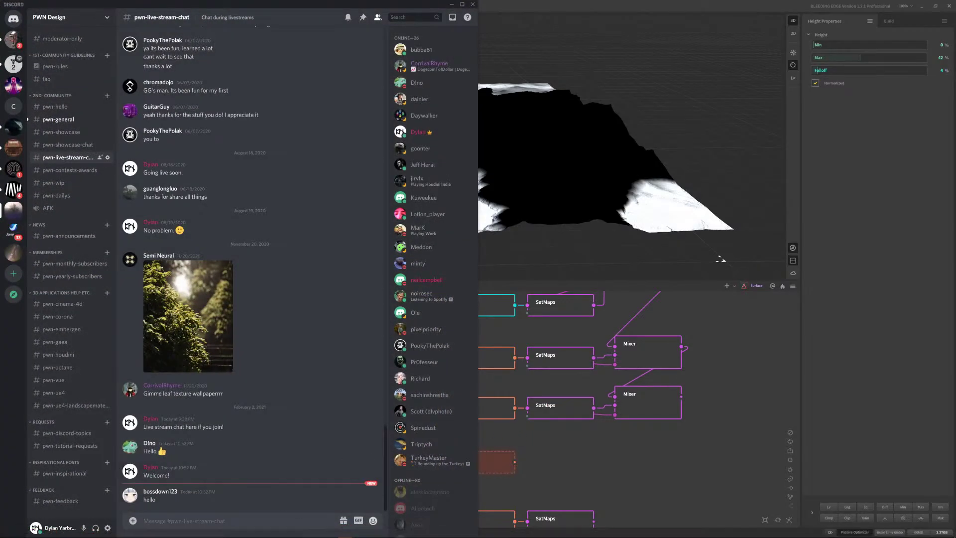
right_click(216, 525)
right_click(207, 526)
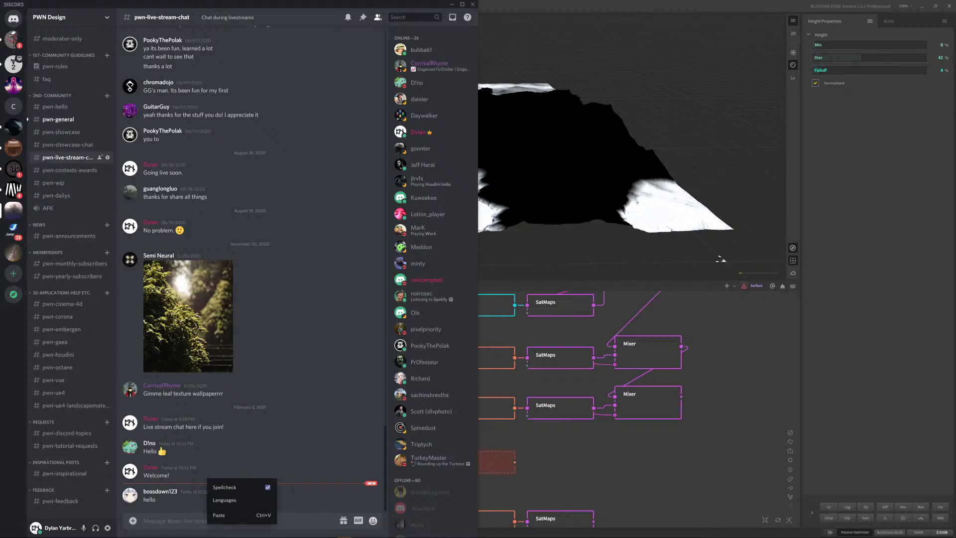
click(206, 526)
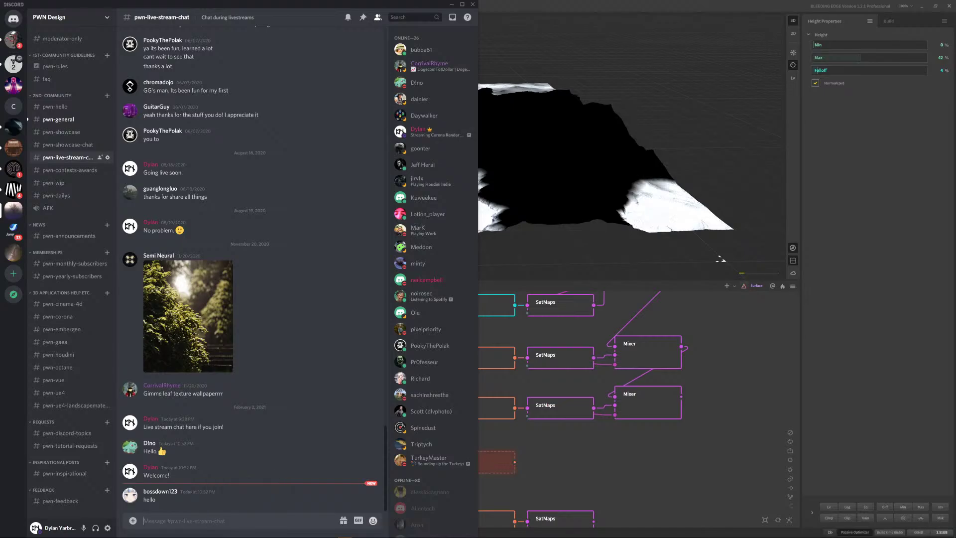
right_click(203, 522)
click(204, 523)
click(36, 527)
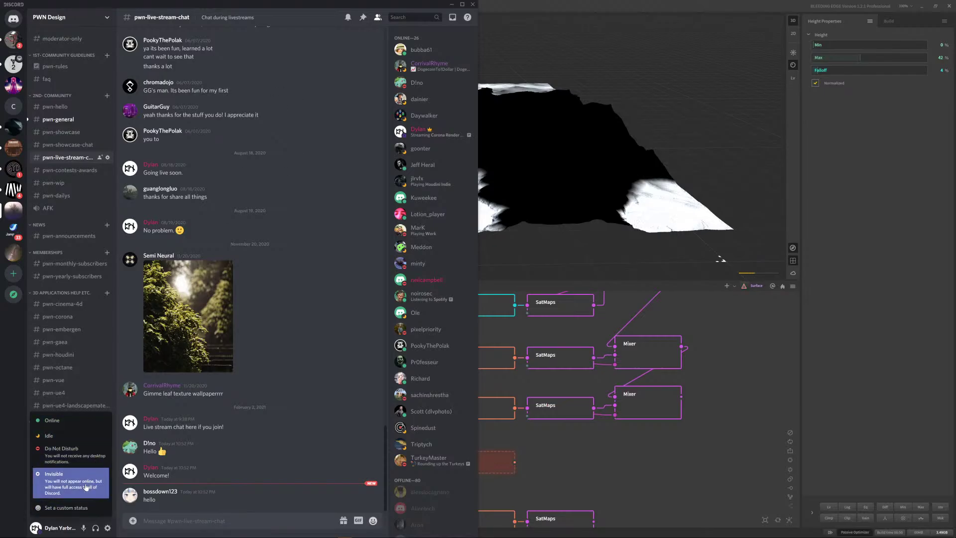
click(89, 423)
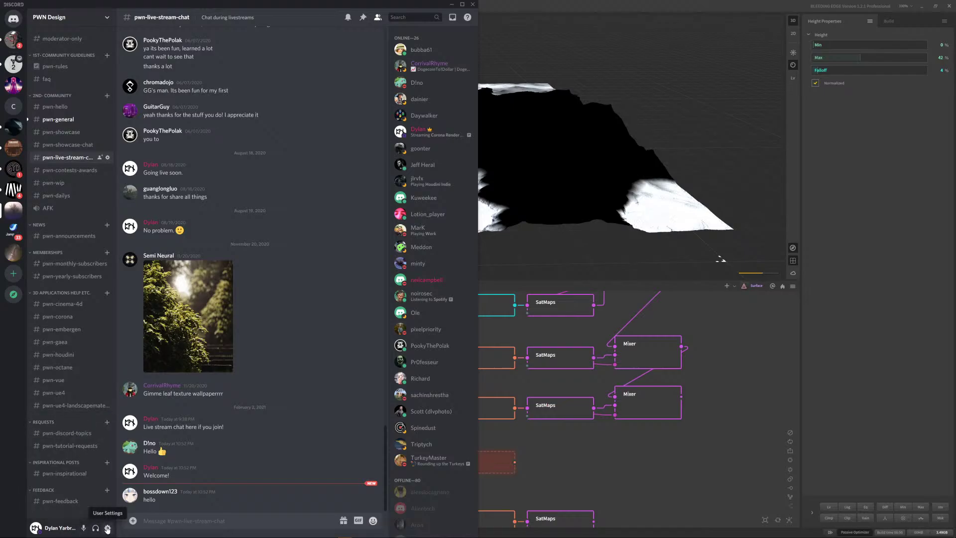
- Look through the pwn-live-stream-chat history and channel description, and open the pwn-general channel
scroll(338, 98, up, 15)
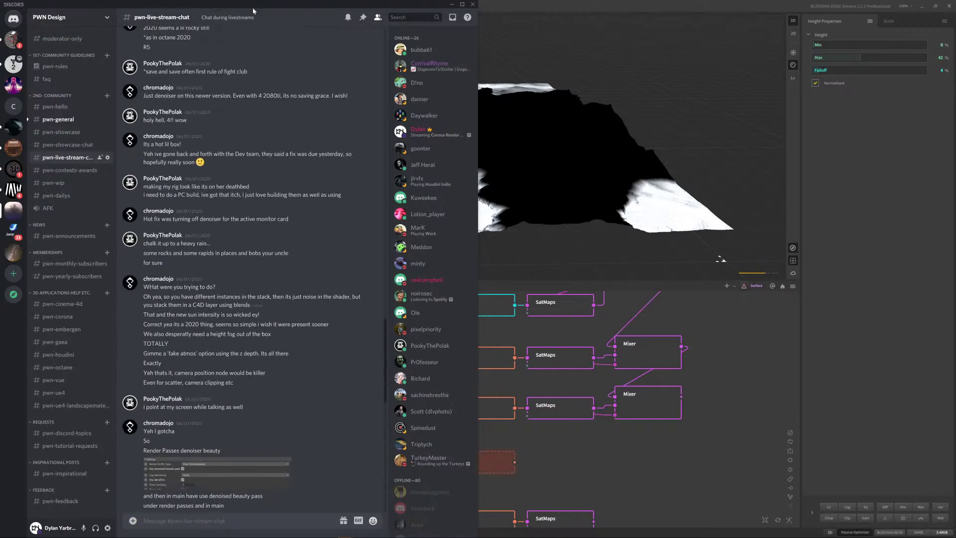
click(247, 20)
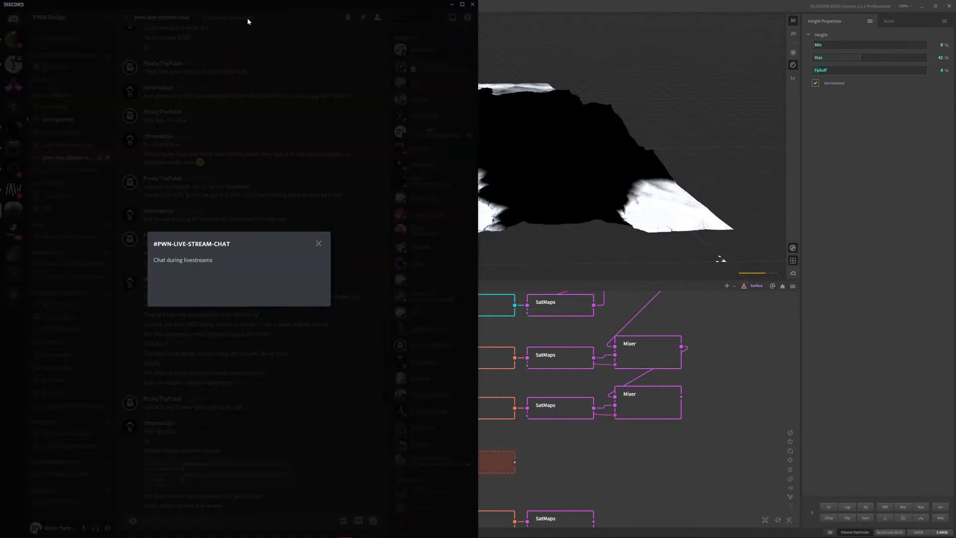
click(322, 246)
scroll(327, 312, down, 5)
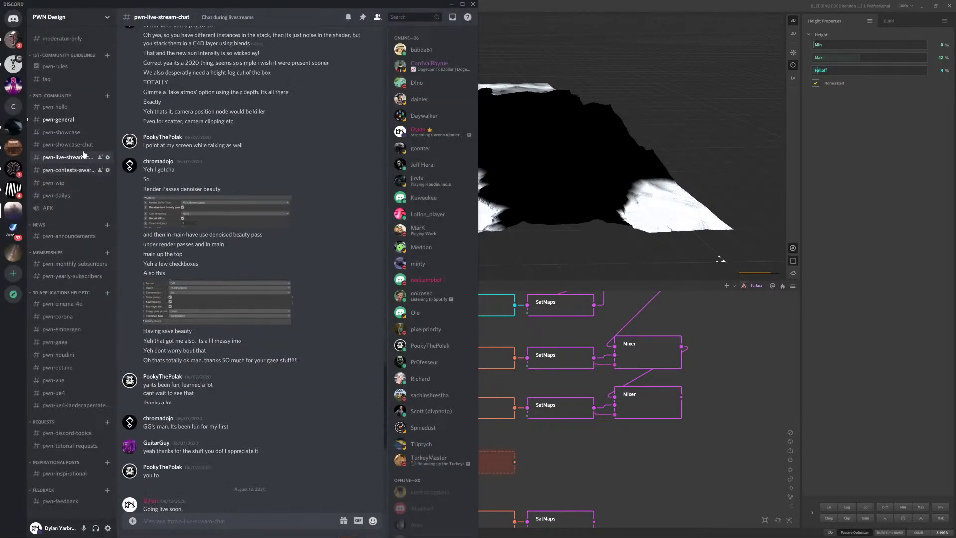
click(68, 27)
click(64, 24)
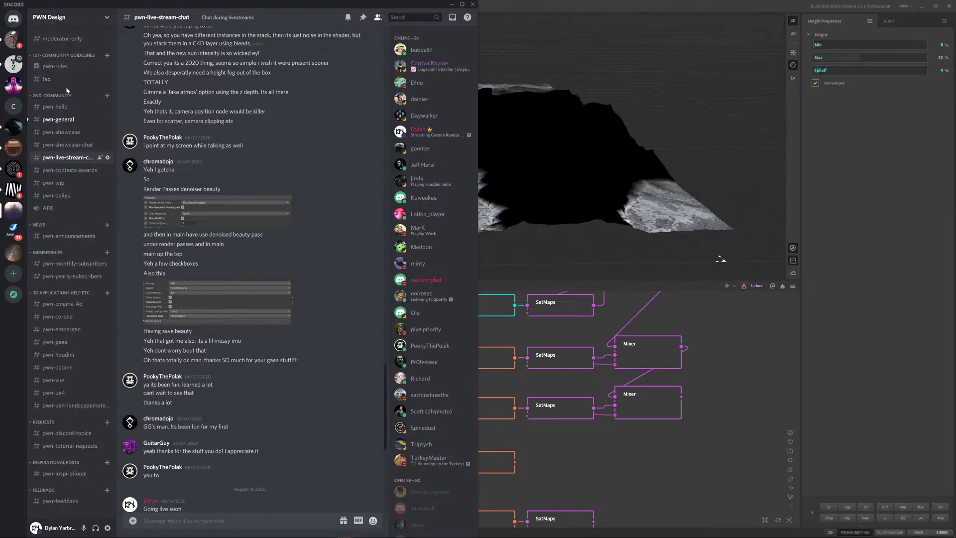
click(62, 120)
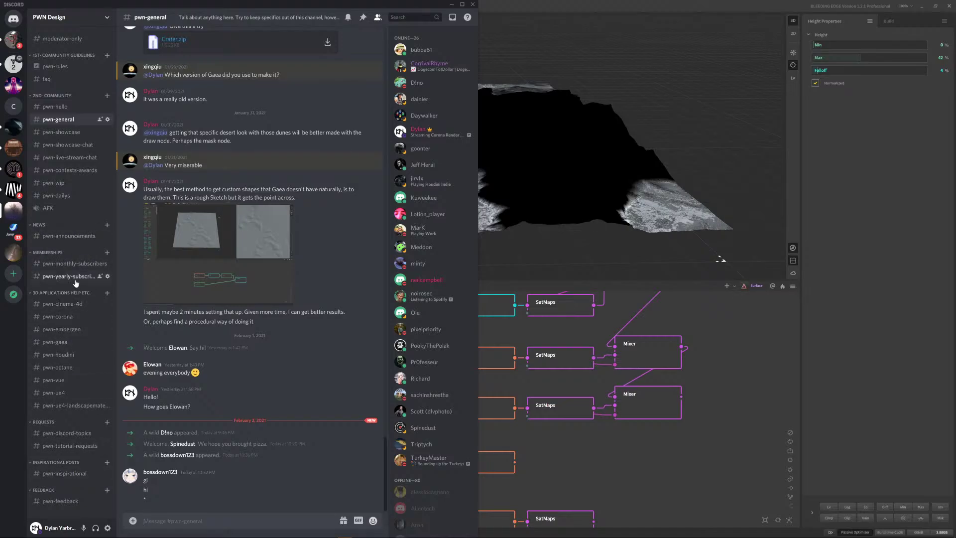
- Check the latest messages in the pwn-showcase-chat and pwn-live-stream-chat channels, and return to Gaea
click(66, 146)
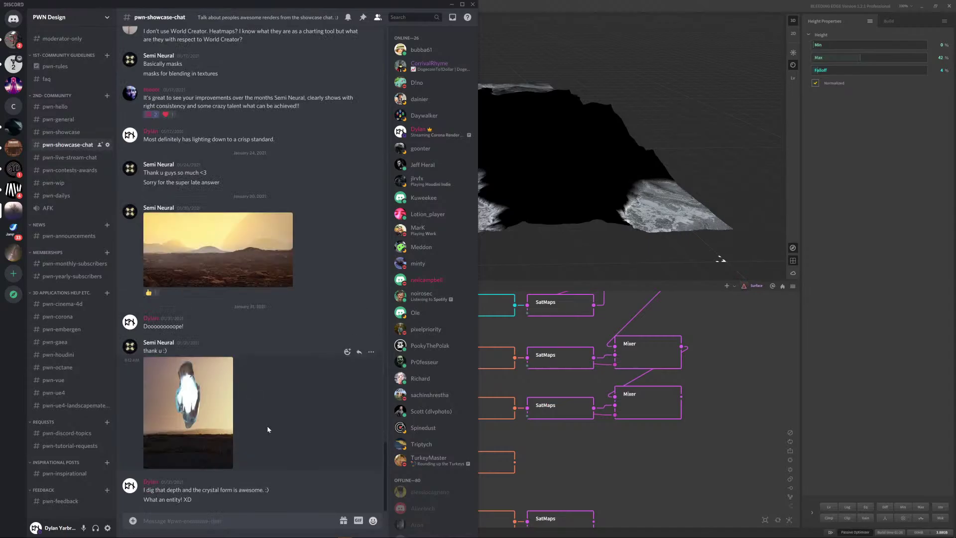
click(71, 158)
scroll(285, 422, down, 10)
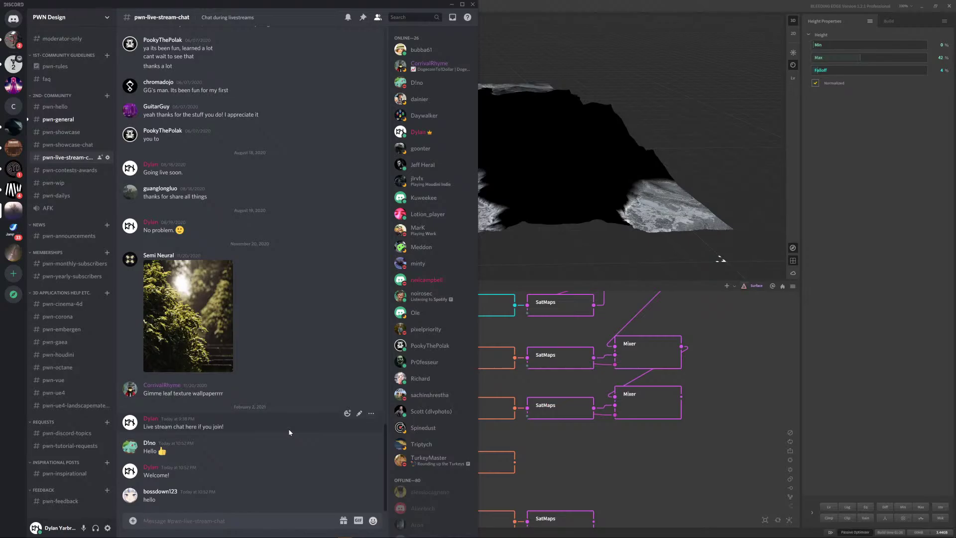
right_click(639, 473)
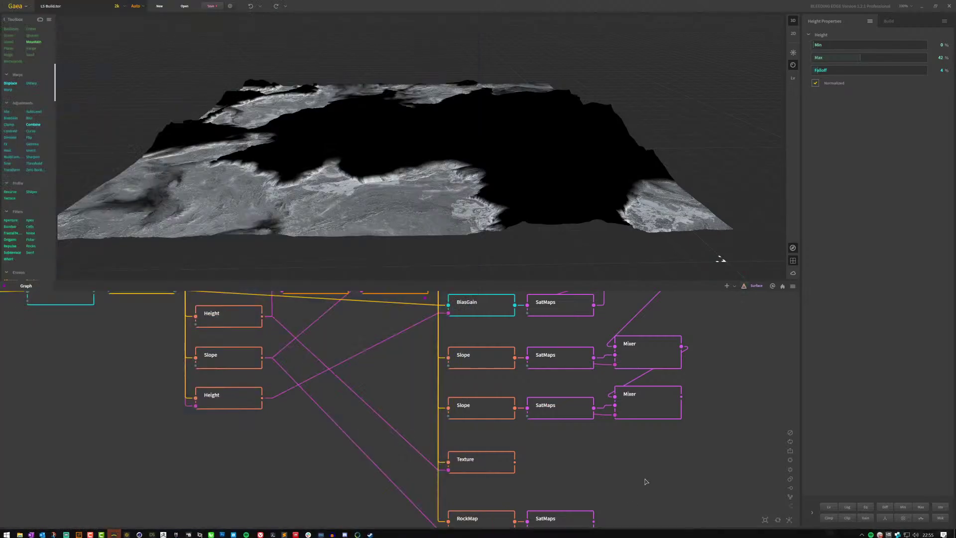
key(Escape)
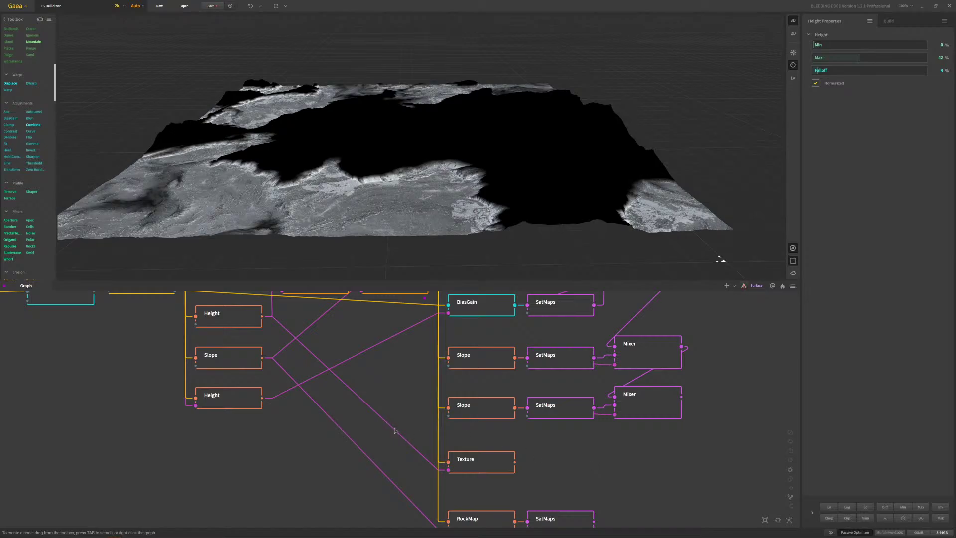
- Add a SatMaps node to the new Texture's output and align it beside the Texture
click(473, 471)
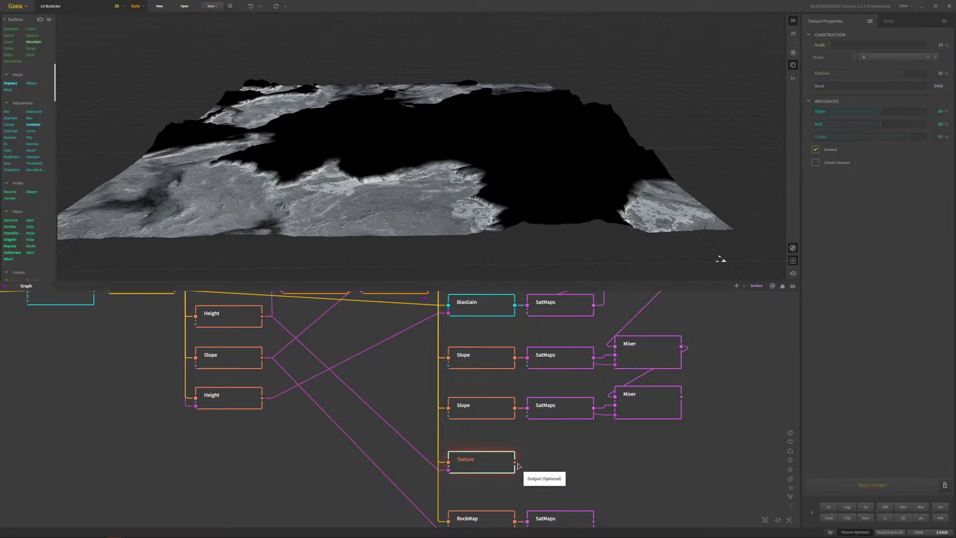
right_click(555, 466)
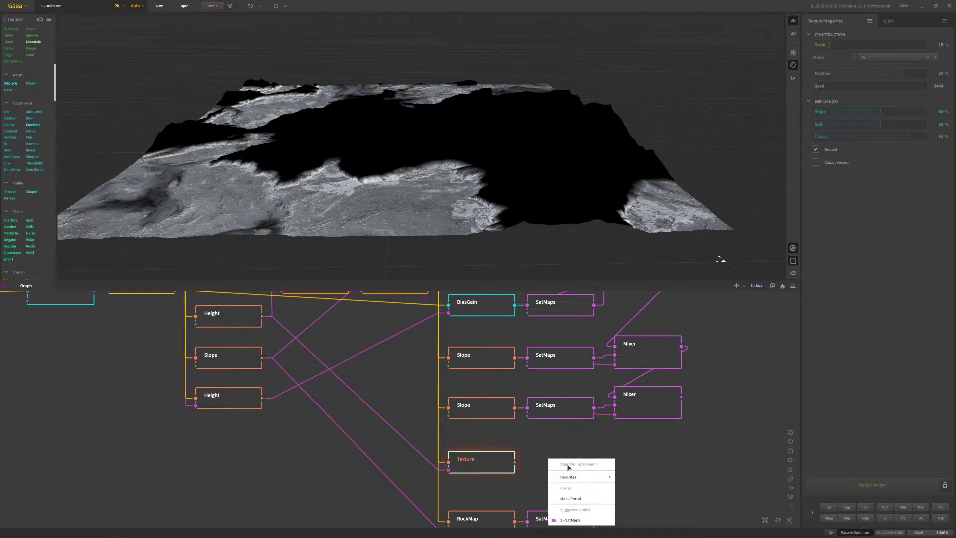
click(572, 519)
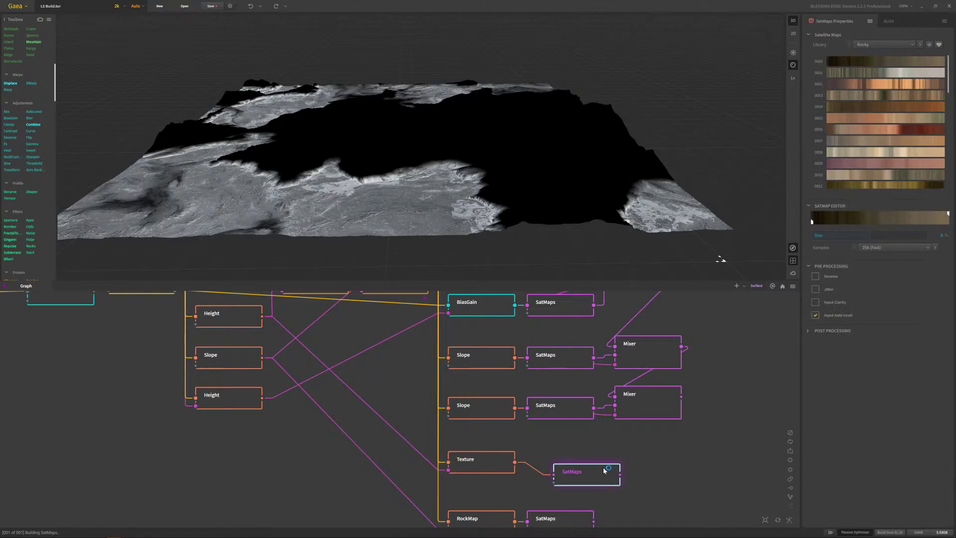
drag(576, 465, 569, 466)
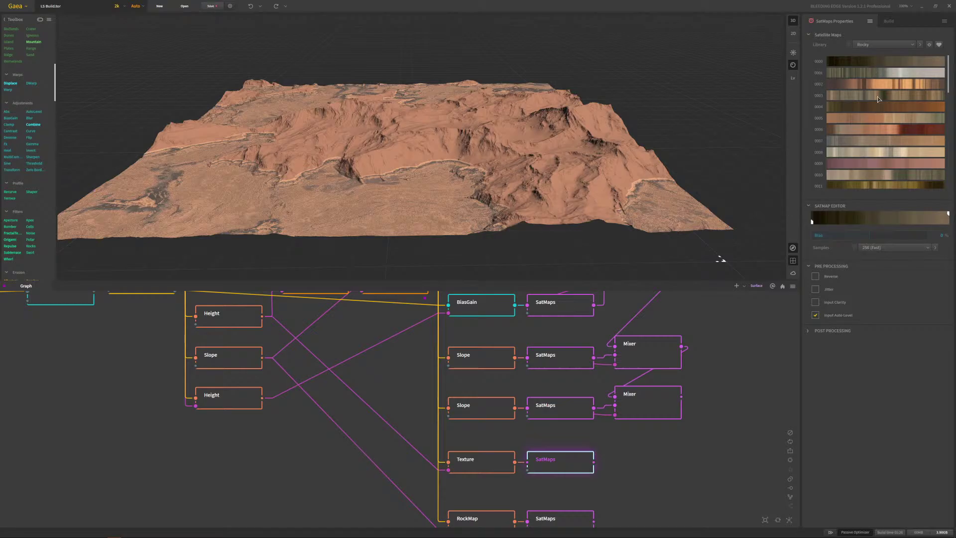
- Try a Rocky gradient on the new SatMaps, switch its library to Green, and choose olive gradient 0004
click(884, 185)
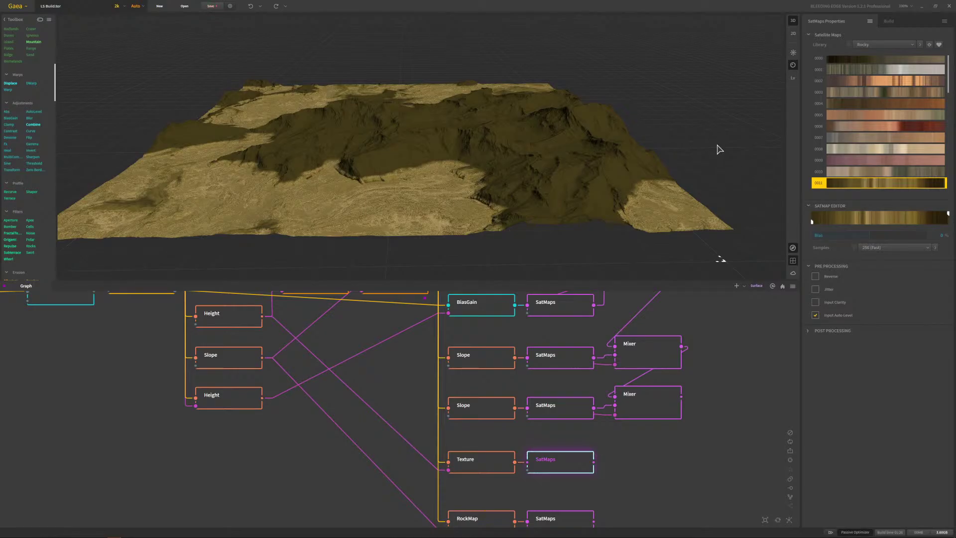
click(886, 44)
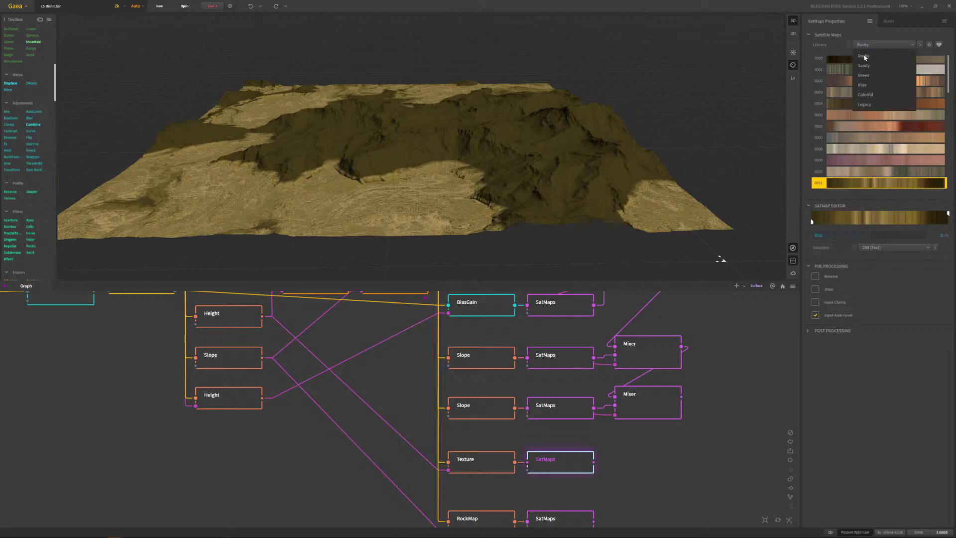
click(877, 75)
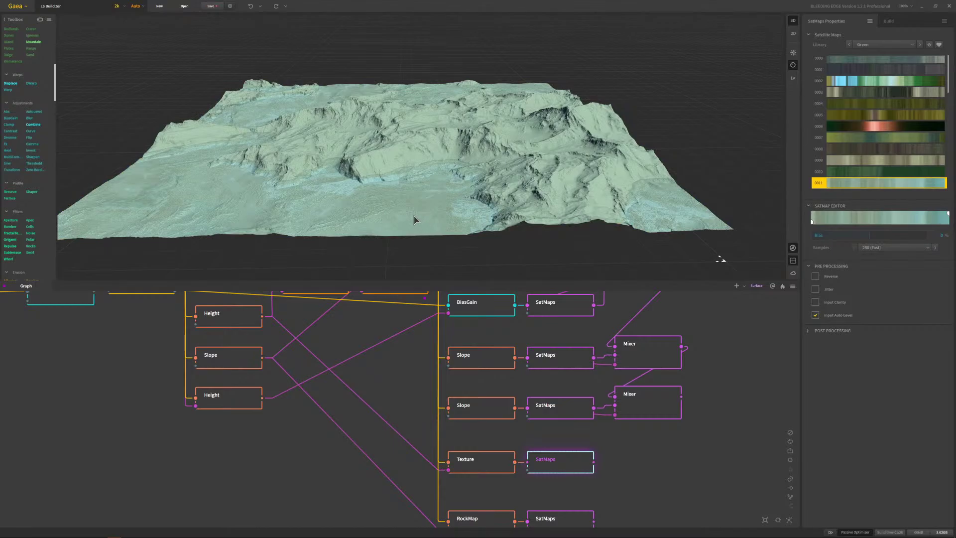
click(863, 108)
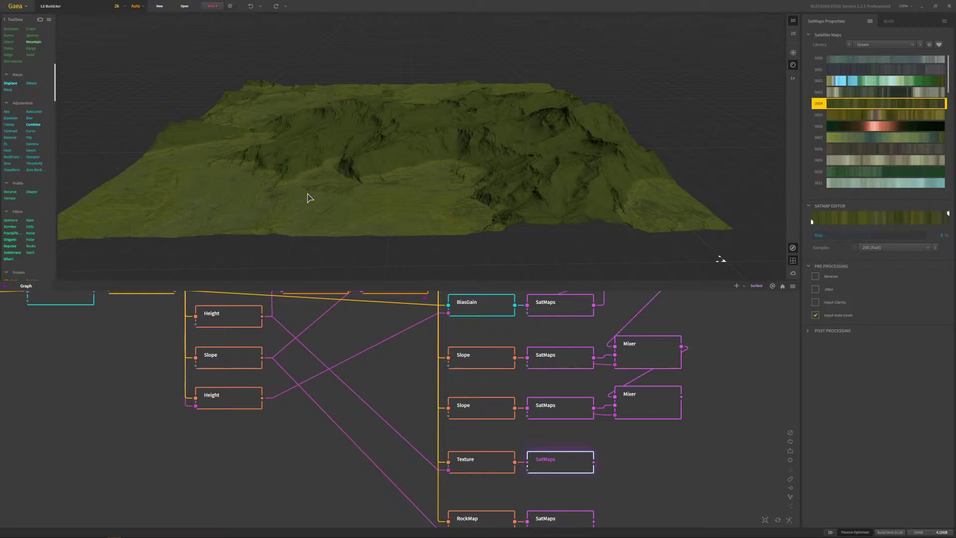
- Expand the new SatMaps' post-processing settings, inspect the terrain up close, and set Noise to 4%
click(831, 331)
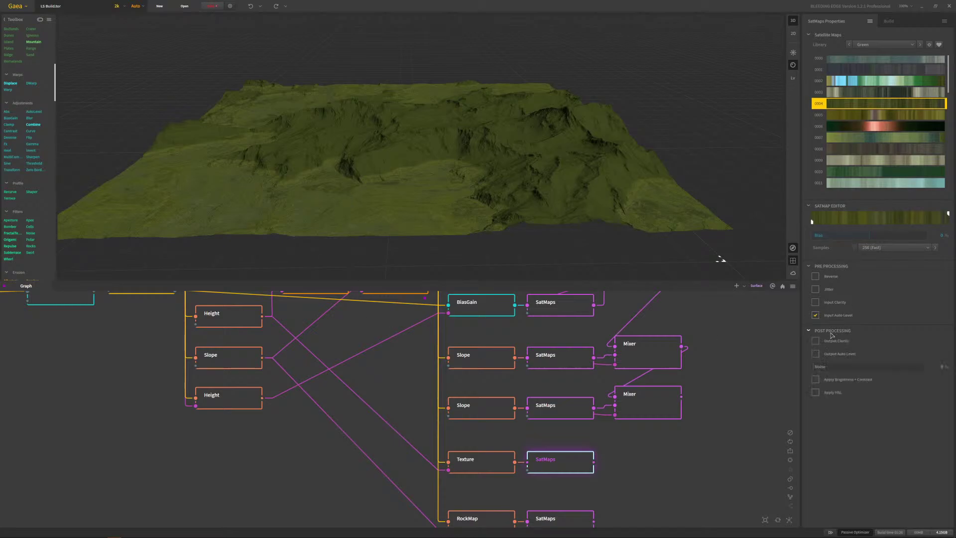
drag(508, 250, 474, 228)
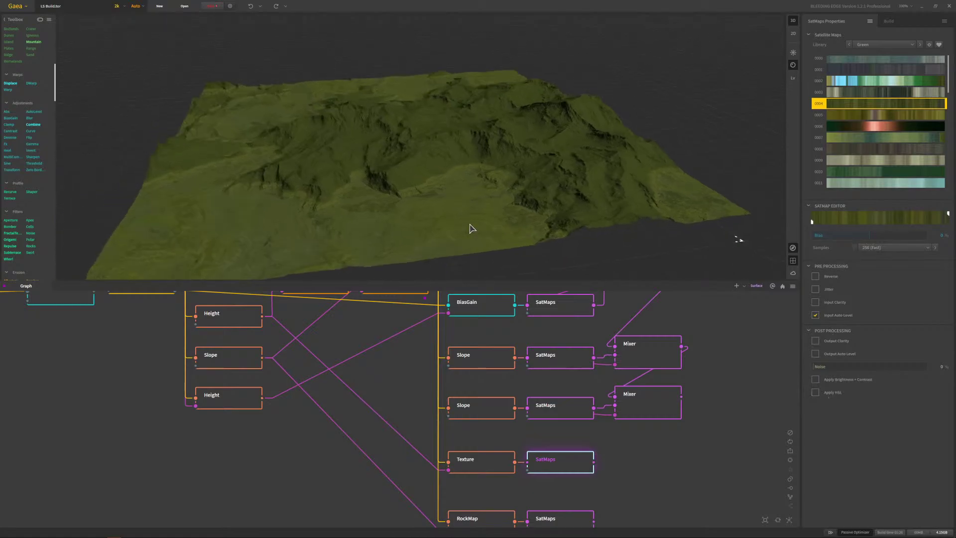
scroll(402, 229, up, 6)
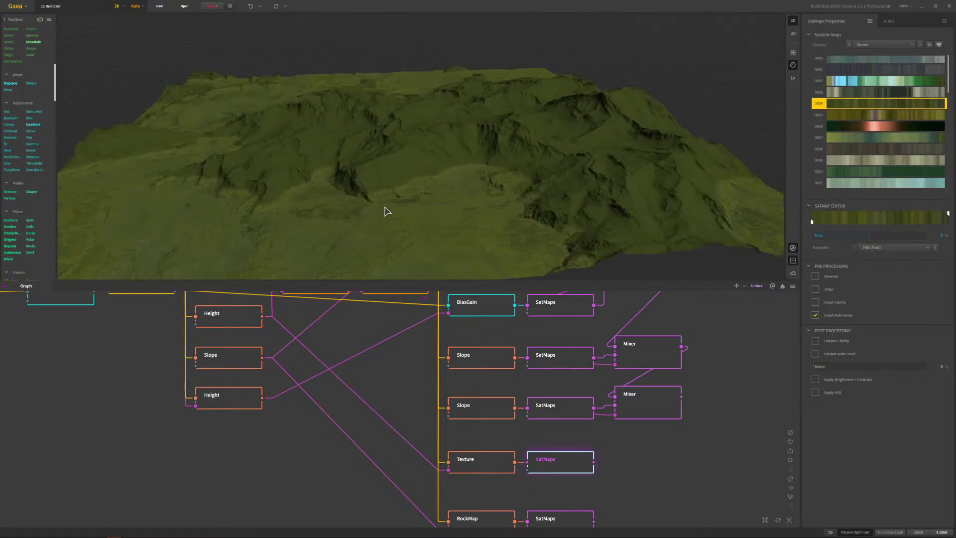
scroll(385, 221, down, 3)
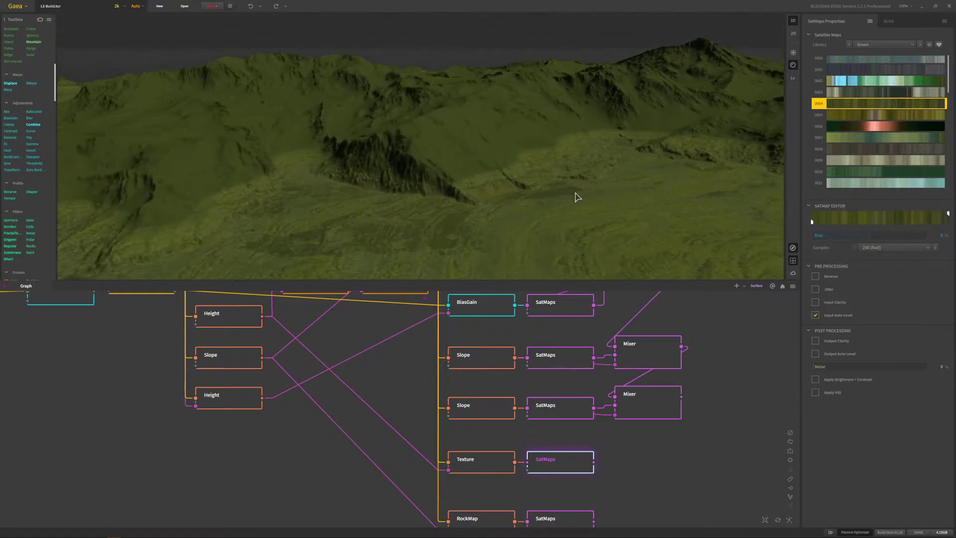
scroll(553, 205, up, 3)
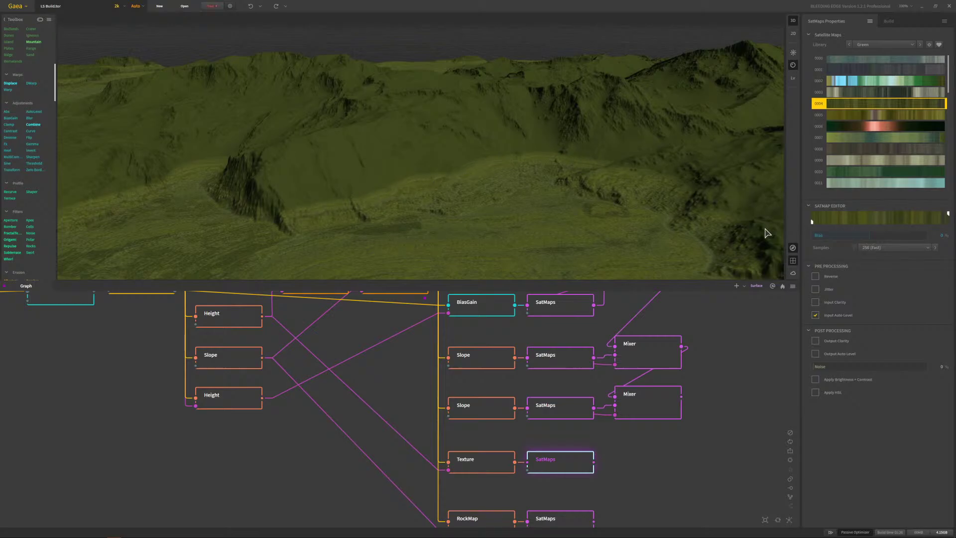
click(821, 369)
drag(817, 367, 819, 368)
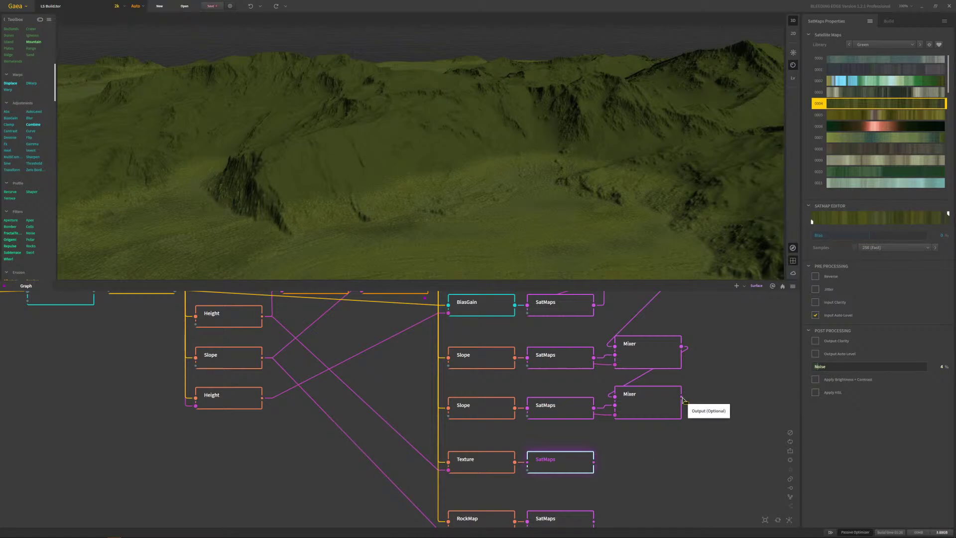
- Add a Mixer after the lowest Mixer and connect the green SatMaps to its second-layer and mask inputs
drag(681, 396, 695, 452)
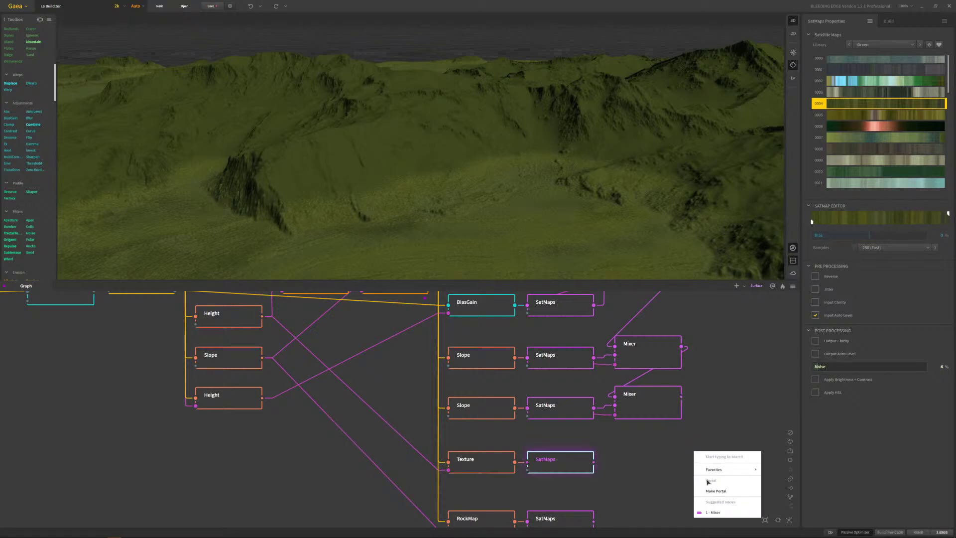
click(717, 513)
mouse_move(594, 462)
mouse_down()
mouse_move(701, 480)
mouse_move(717, 472)
mouse_move(668, 462)
mouse_move(553, 465)
mouse_move(594, 462)
mouse_up()
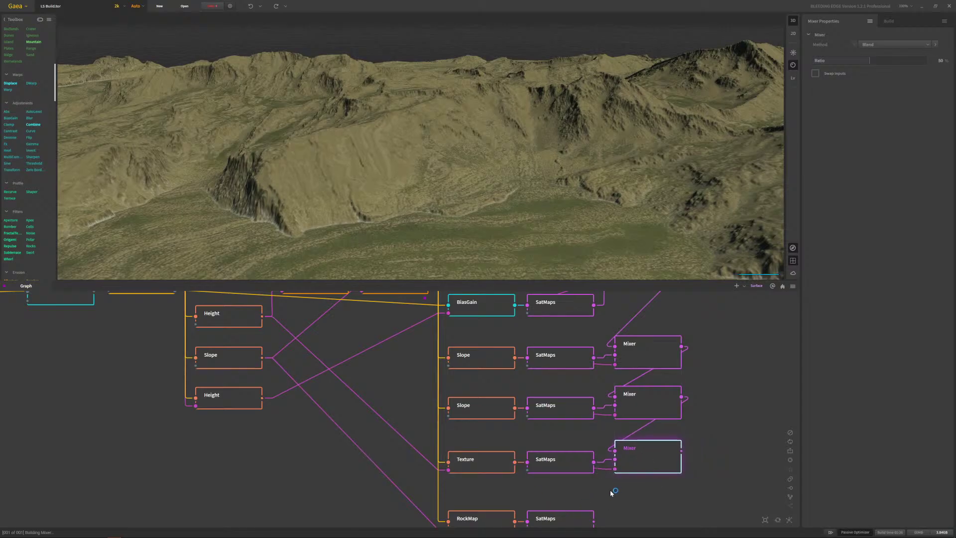
- Set the new Mixer's ratio to 83% and inspect the blended green and rocky terrain
click(894, 61)
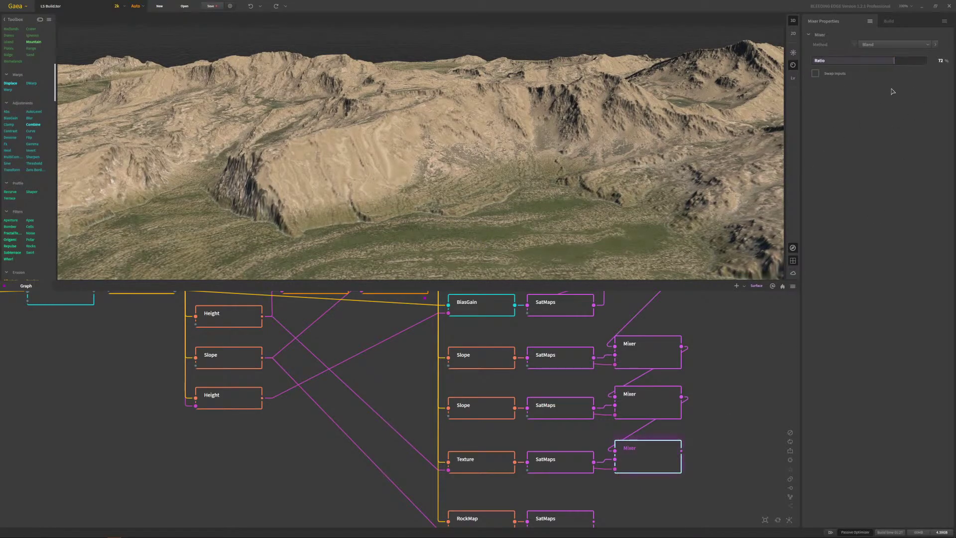
click(906, 60)
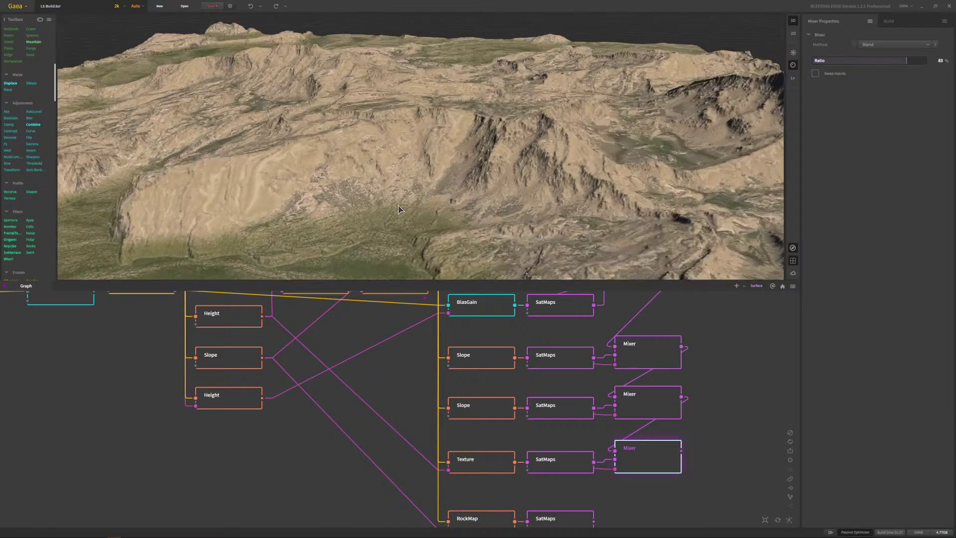
drag(359, 201, 437, 214)
scroll(370, 198, down, 5)
scroll(443, 227, up, 3)
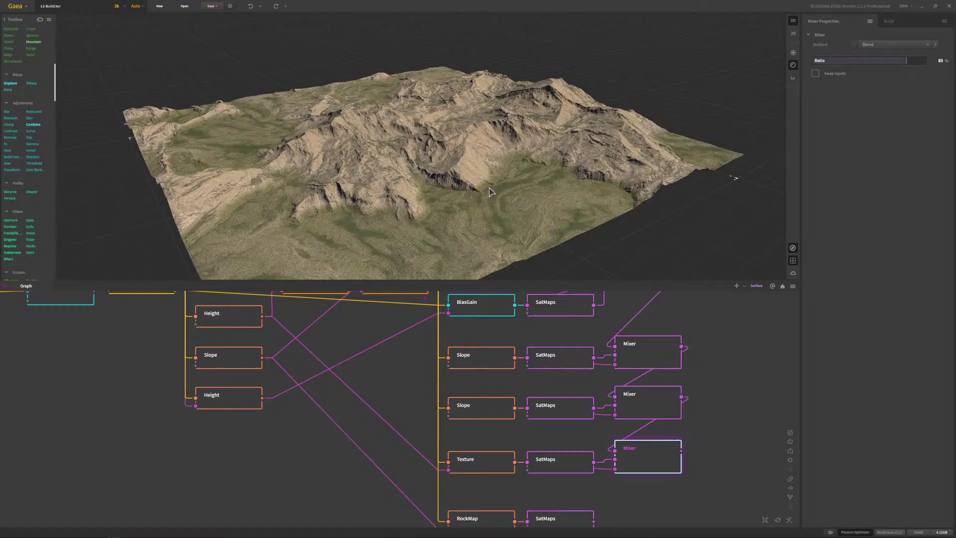
drag(490, 192, 433, 215)
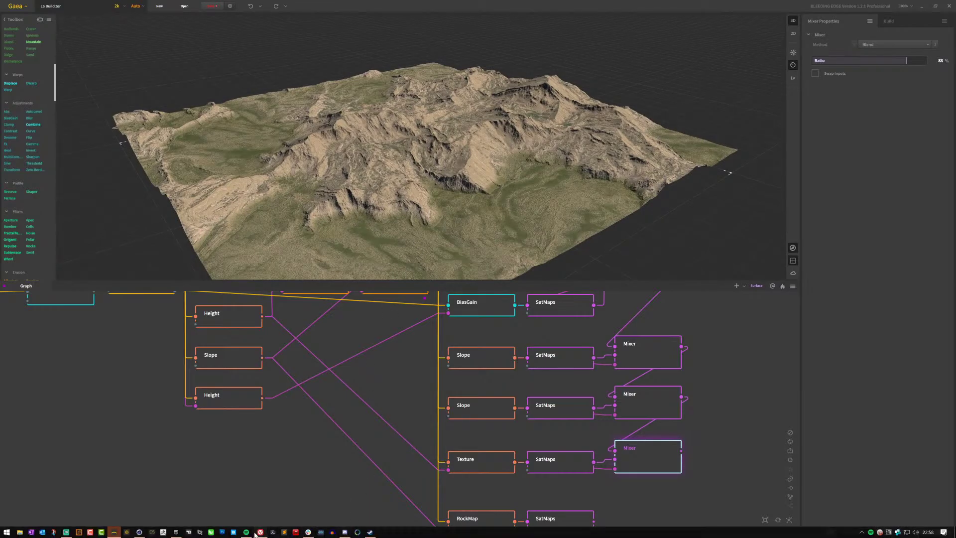
- Check the YouTube live chat and Discord's pwn-live-stream-chat for new messages, and return to Gaea
click(259, 532)
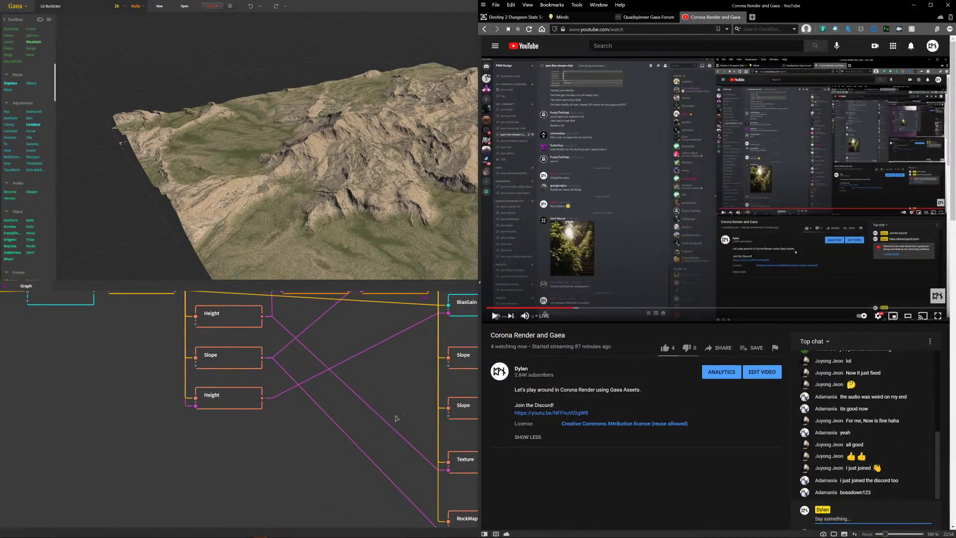
click(913, 5)
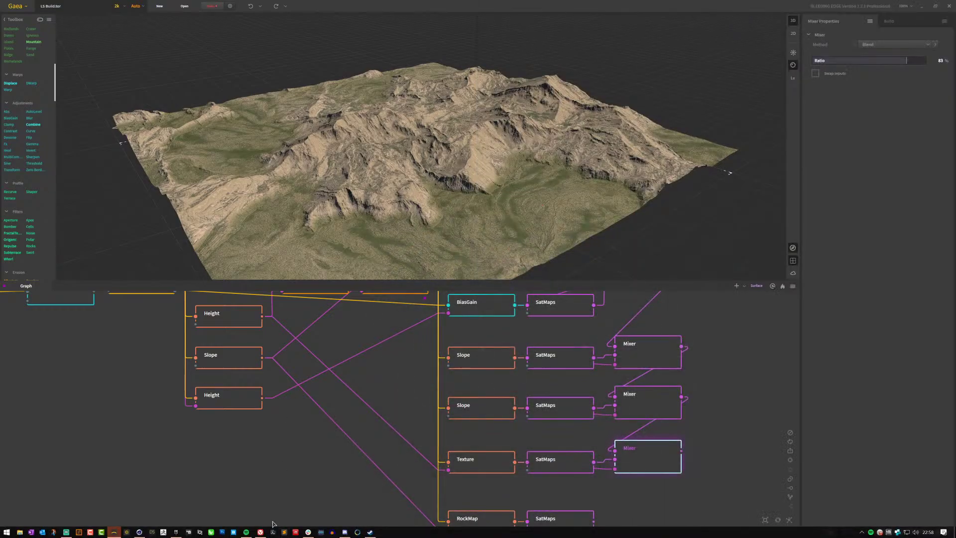
click(345, 532)
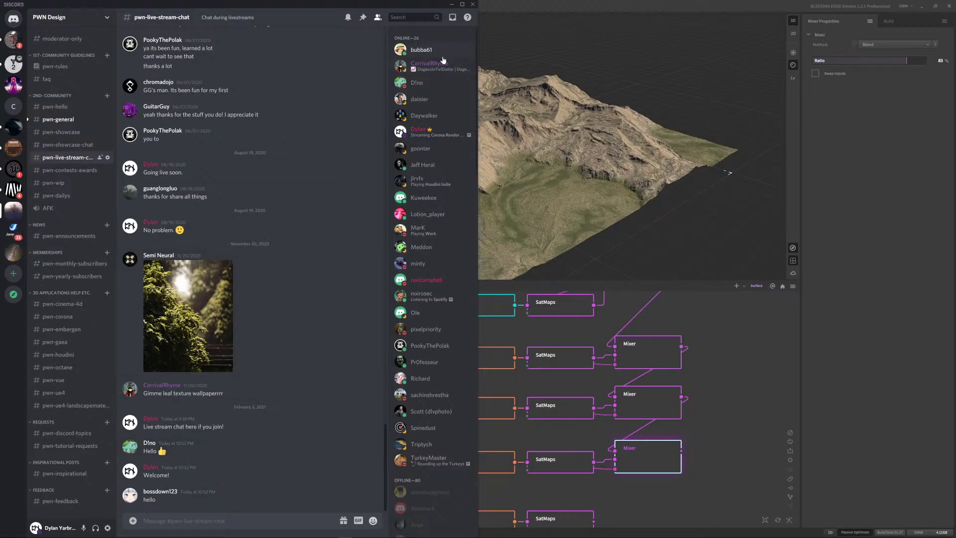
click(452, 4)
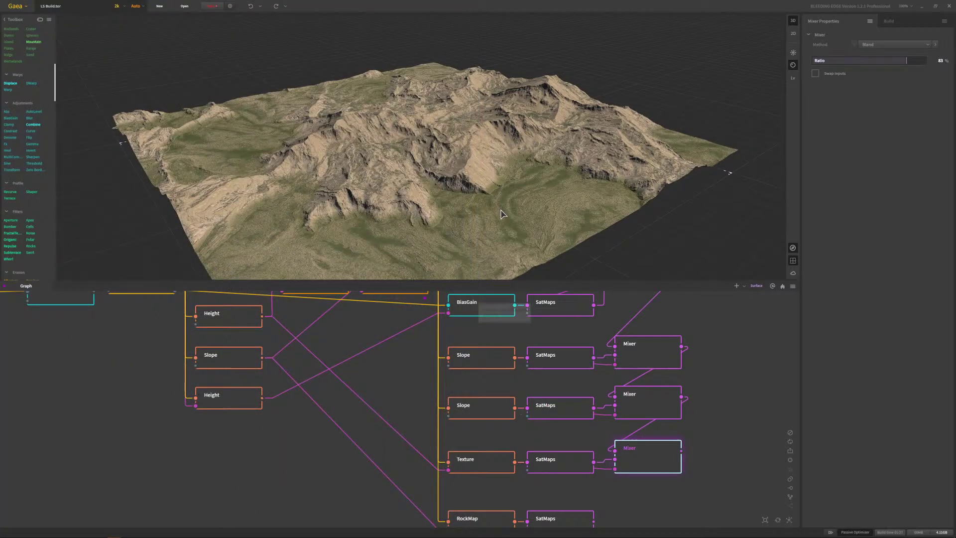
- Move the RockMap and its SatMaps further below the Texture row to make room for another layer
scroll(498, 187, up, 5)
drag(487, 155, 493, 206)
click(716, 490)
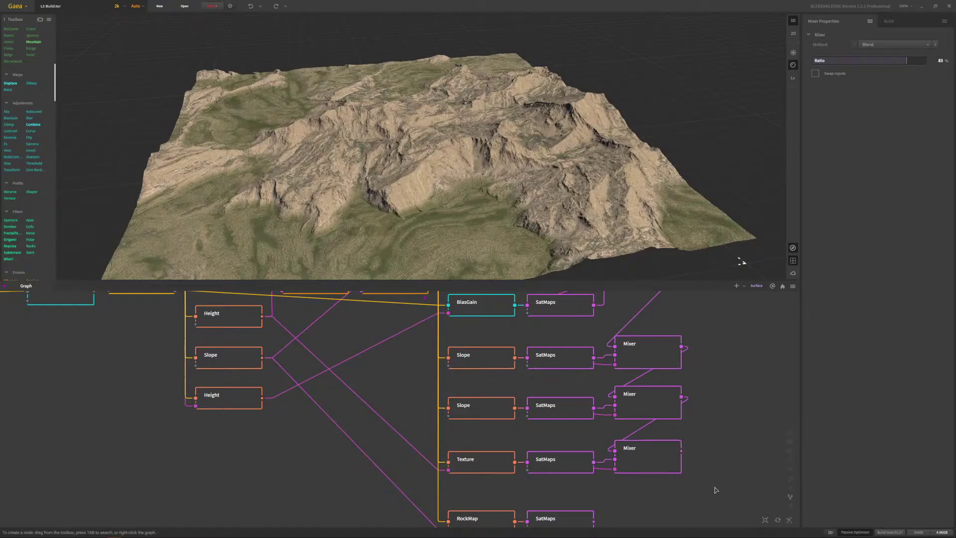
scroll(697, 480, down, 3)
drag(511, 456, 511, 503)
click(565, 459)
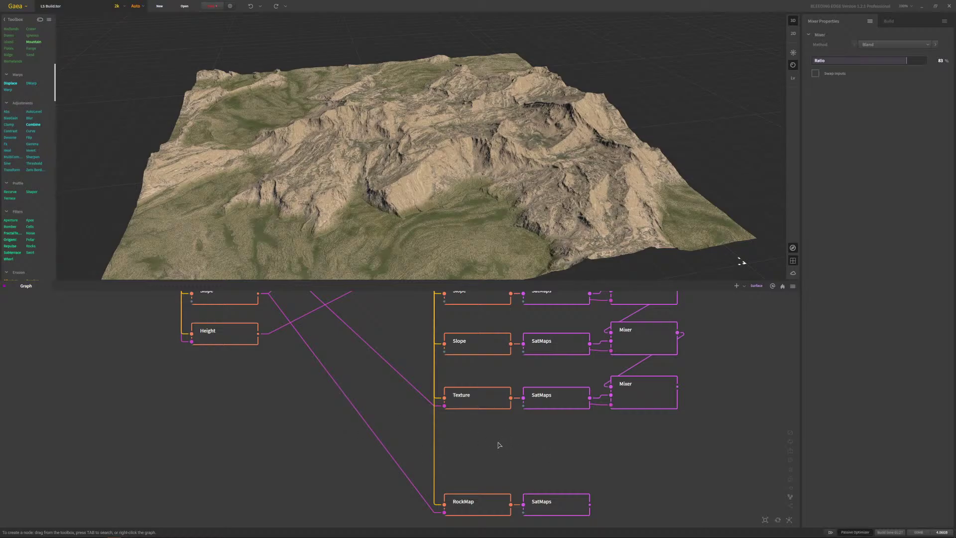
- Add a Slope node between the Texture and RockMap rows and feed it from the final Surface node's output
scroll(38, 198, up, 3)
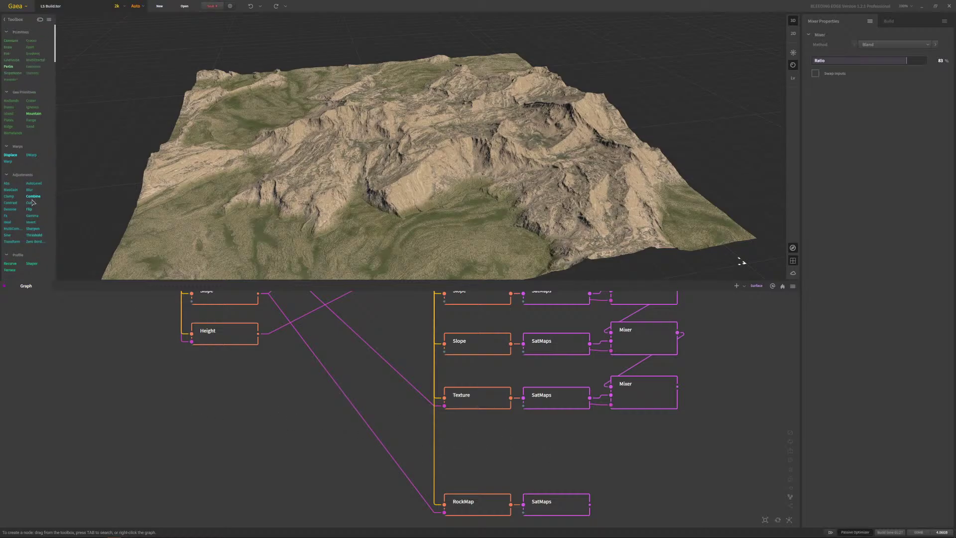
scroll(36, 191, down, 4)
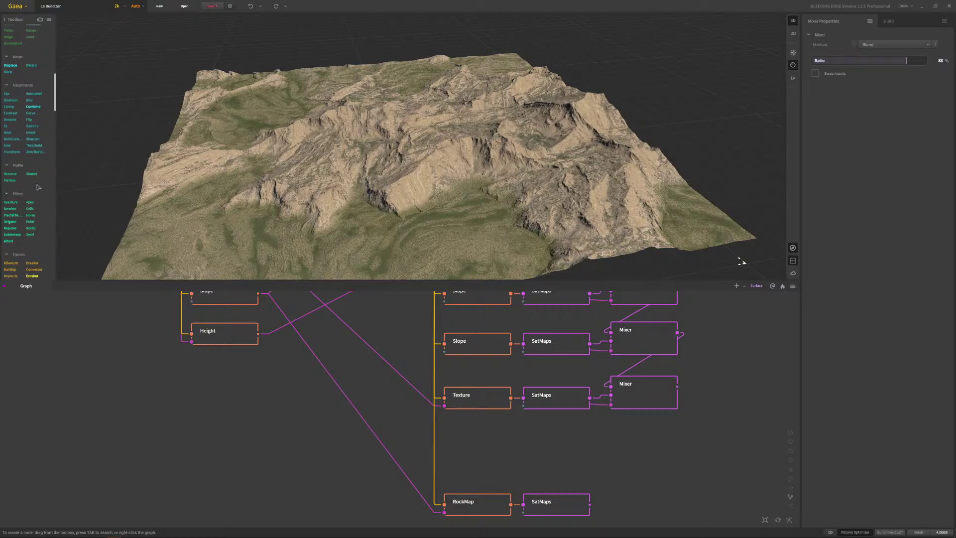
scroll(38, 187, down, 5)
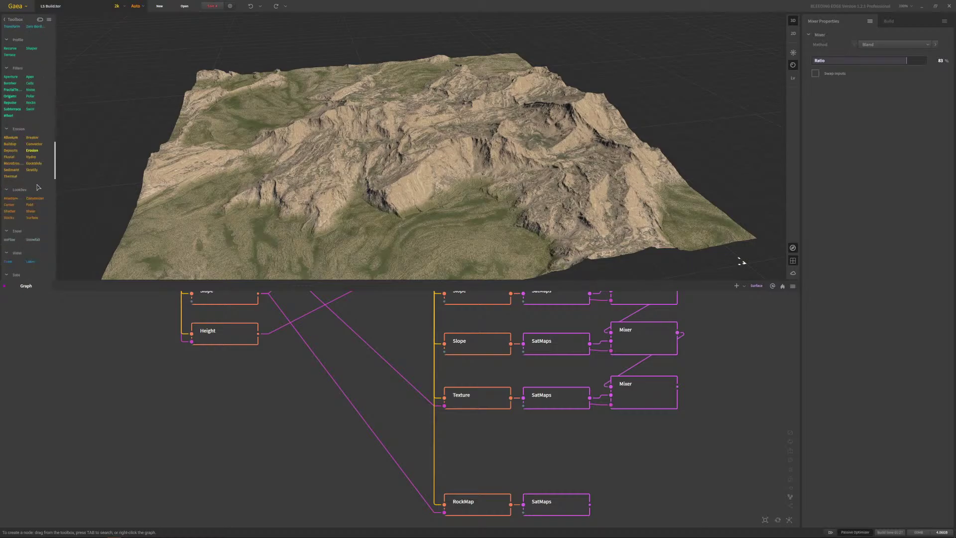
scroll(38, 187, down, 2)
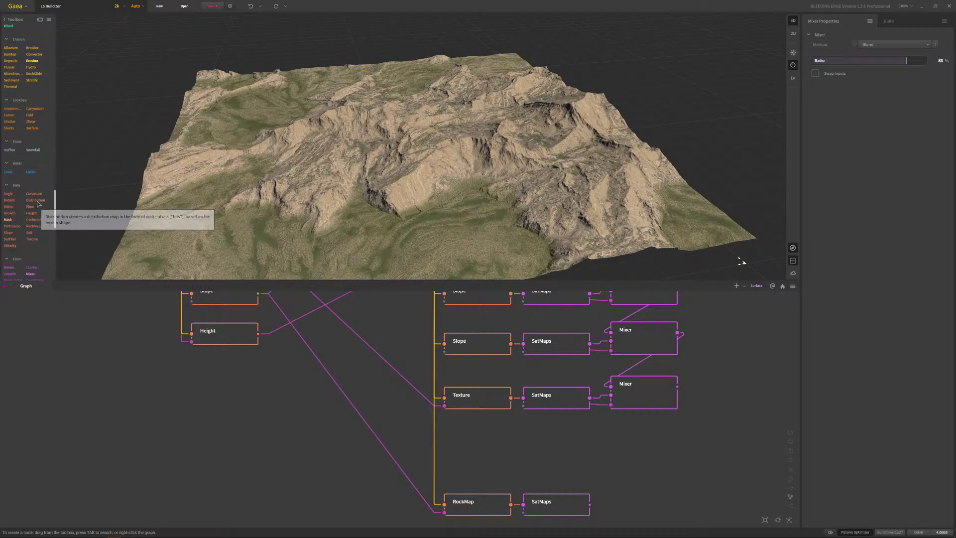
scroll(36, 224, down, 3)
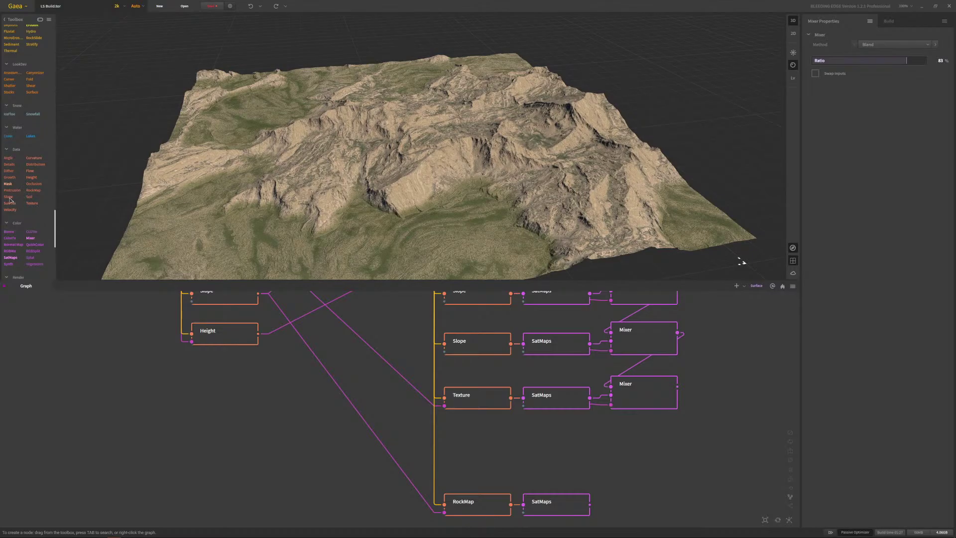
drag(10, 200, 468, 442)
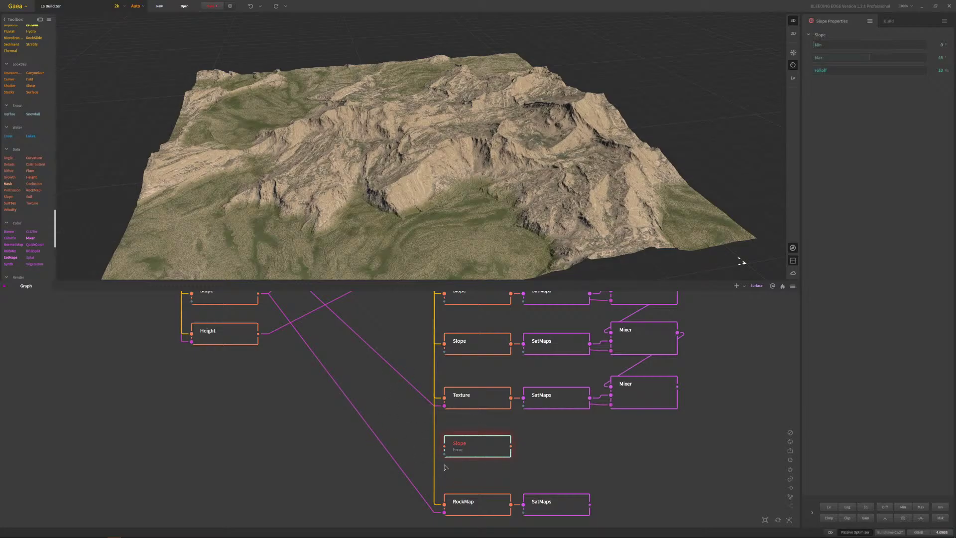
drag(445, 446, 357, 351)
middle_drag(380, 391, 446, 477)
middle_drag(513, 518, 506, 501)
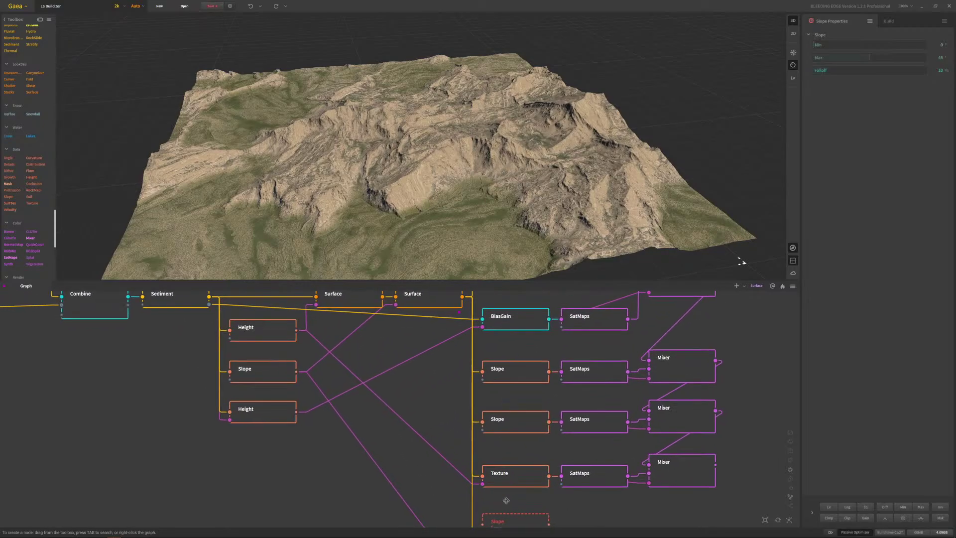
drag(482, 523, 462, 297)
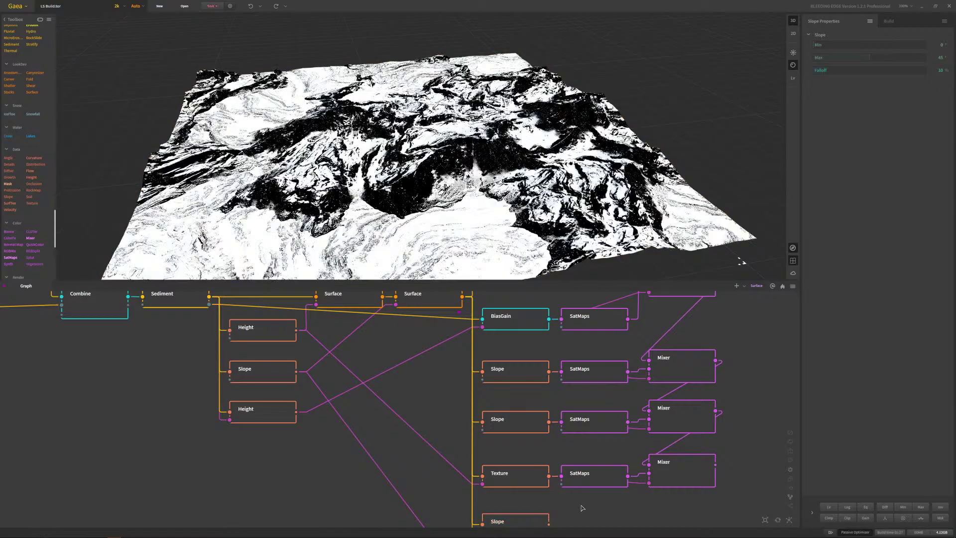
middle_drag(582, 508, 545, 435)
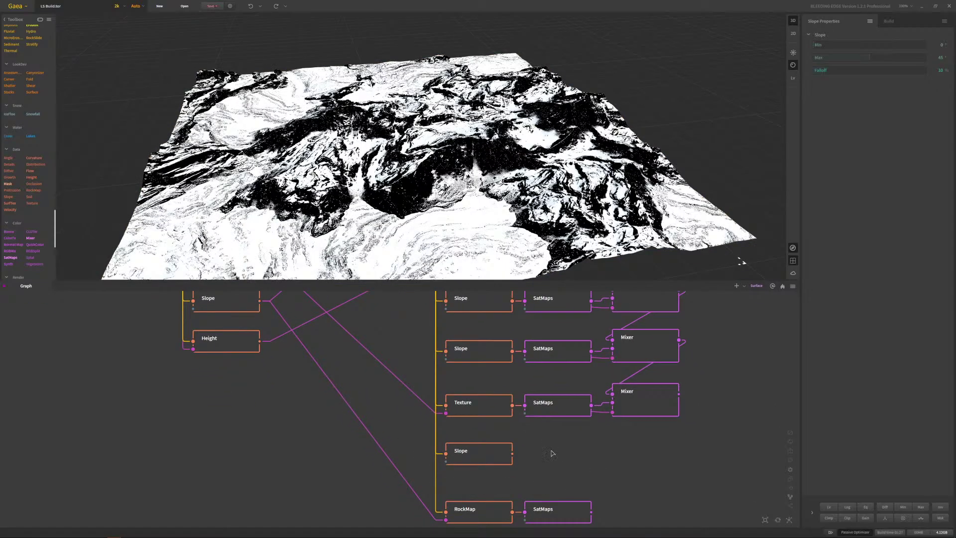
- Try masking the new Slope with the output of the lower Height node, and remove that connection
middle_drag(287, 356, 306, 449)
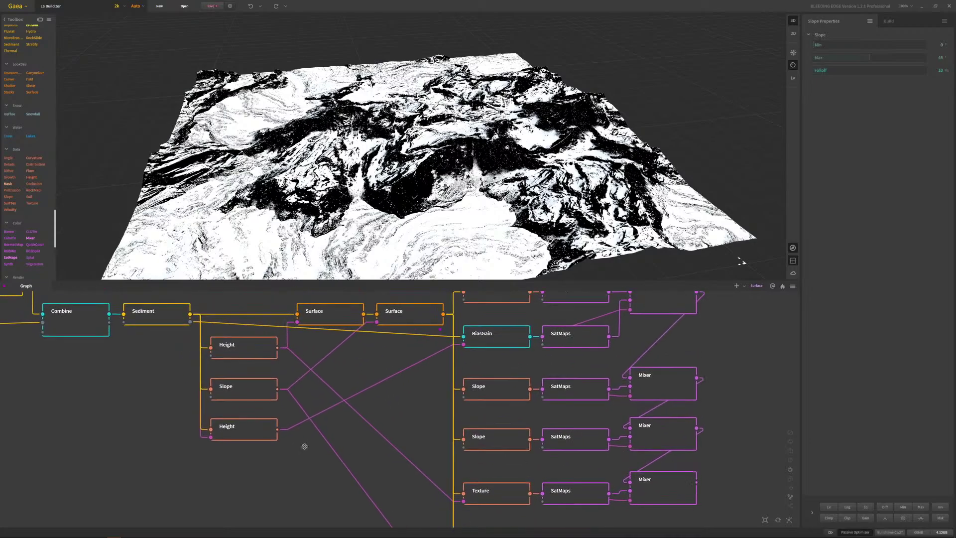
middle_drag(442, 441, 439, 386)
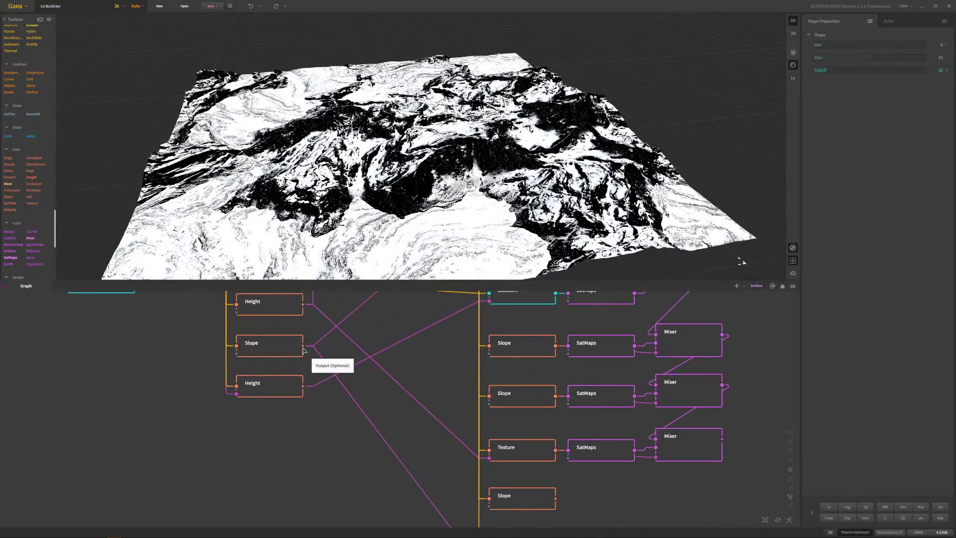
middle_drag(328, 472, 288, 425)
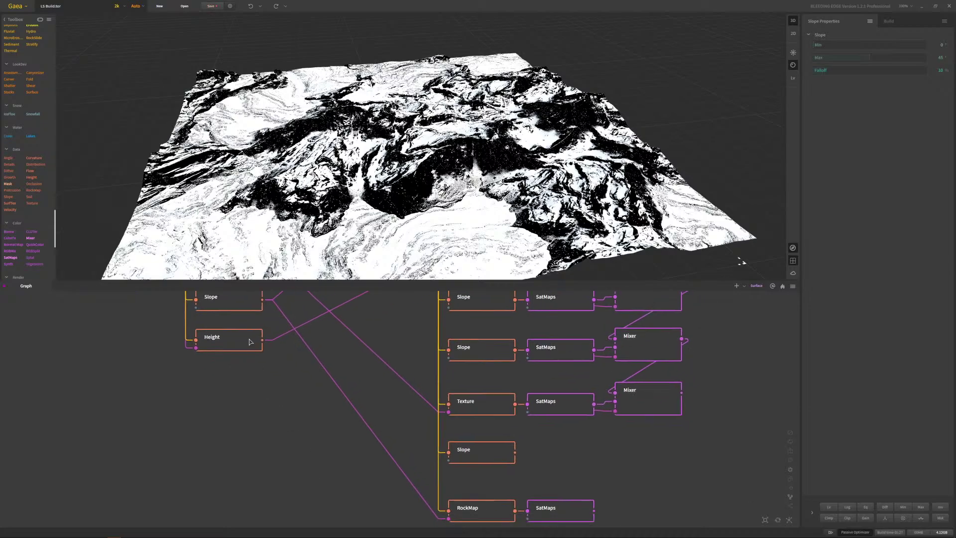
drag(262, 341, 448, 460)
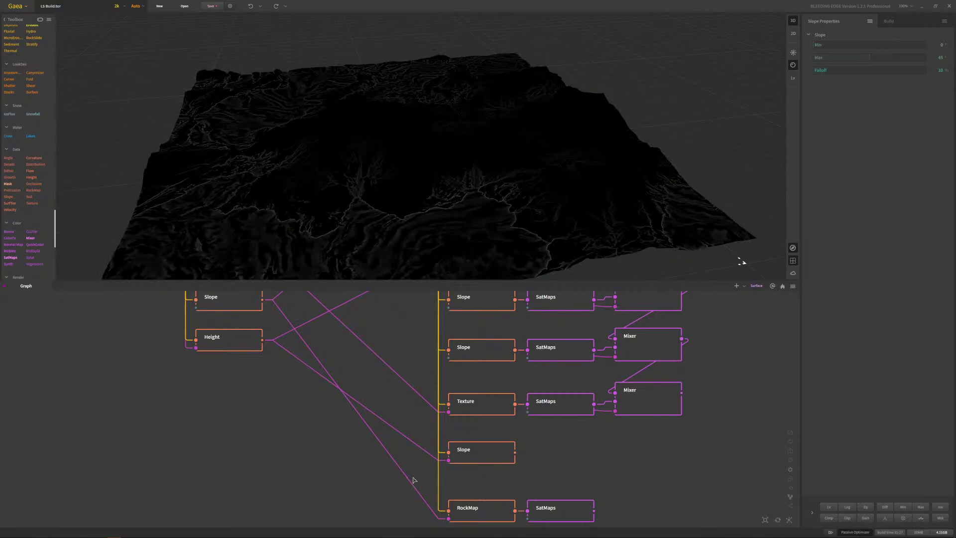
middle_drag(273, 385, 345, 438)
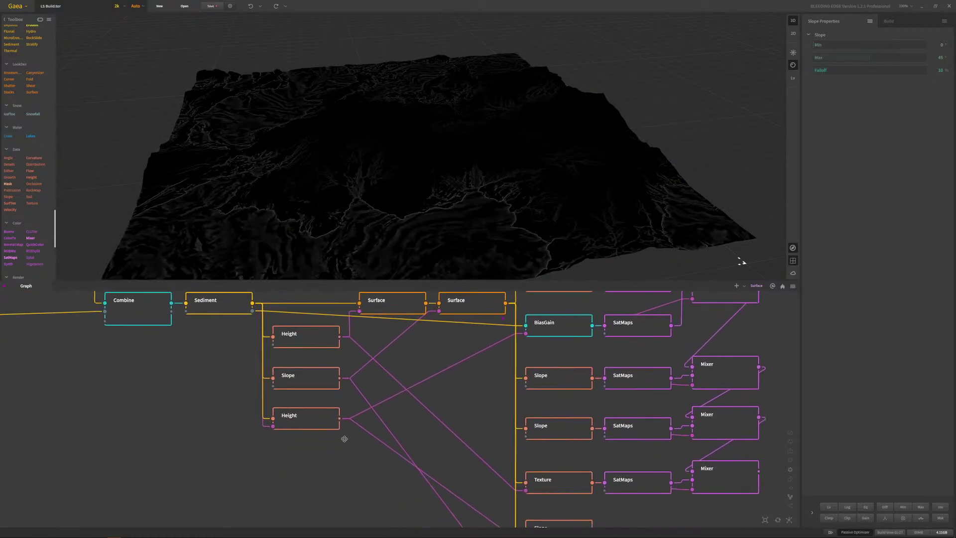
alt+click(371, 433)
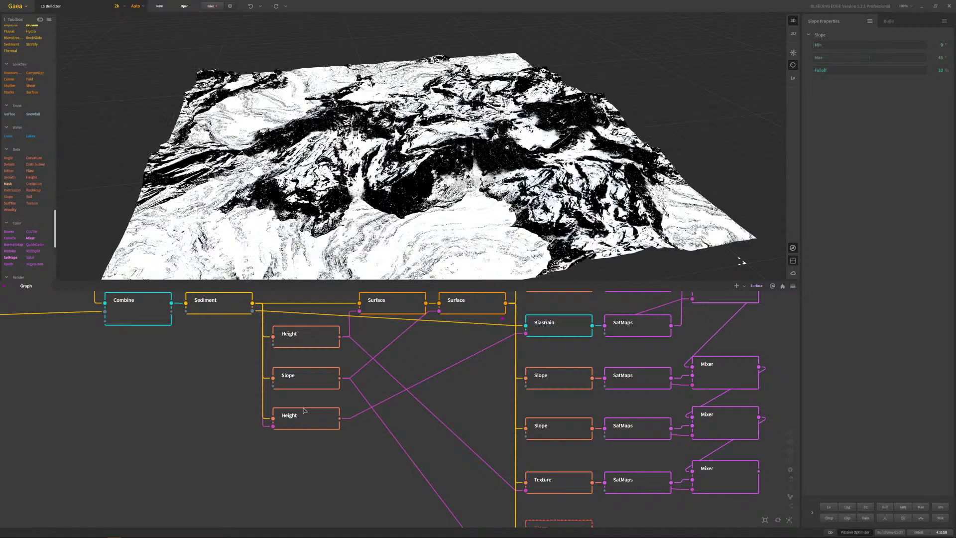
- Duplicate the lower Height node and connect the copy's input to the final Surface node's output
click(309, 422)
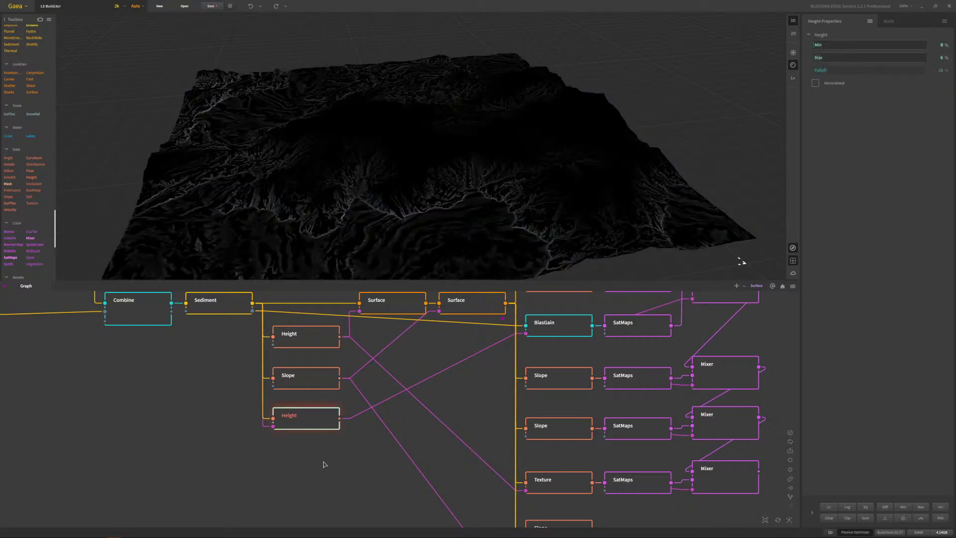
key(ctrl+d)
drag(324, 461, 252, 303)
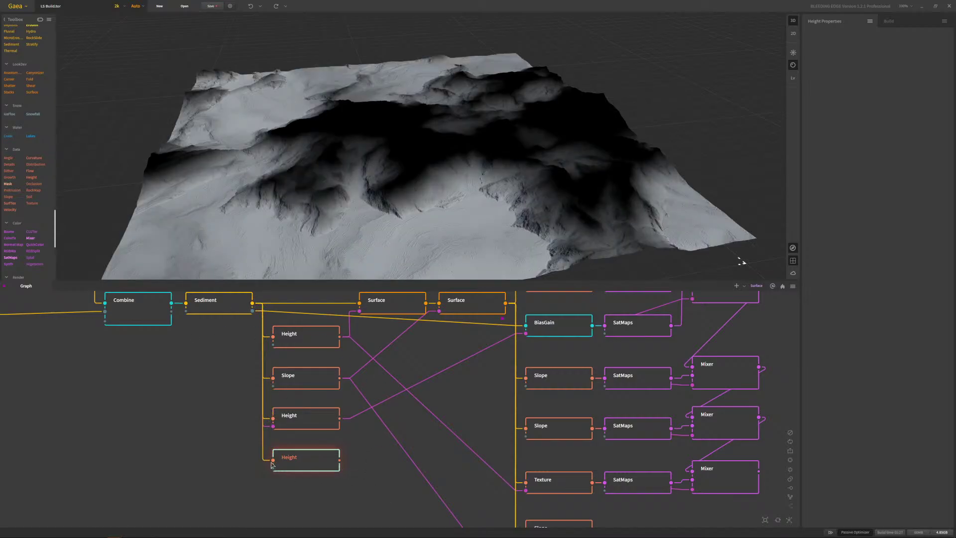
drag(272, 459, 506, 303)
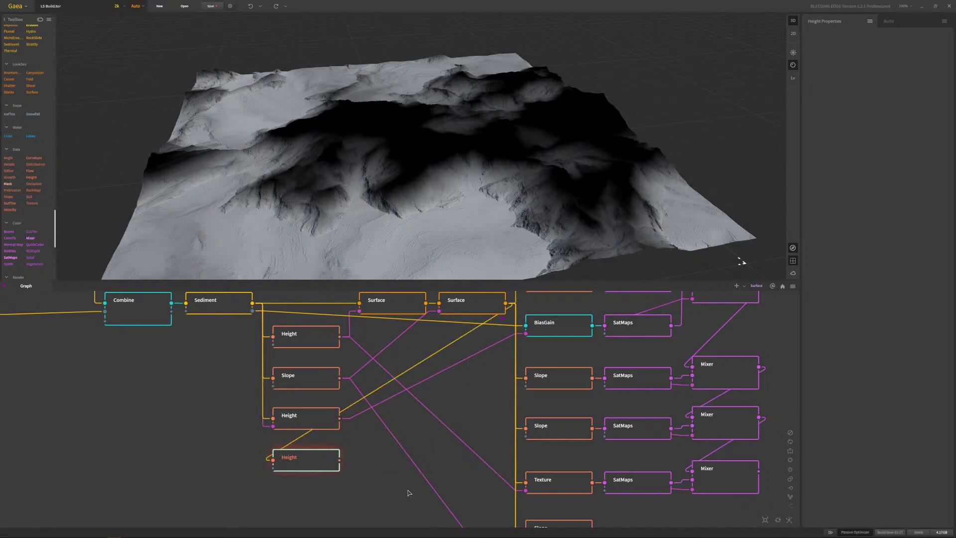
- Place the copied Height before the new Slope in one row below Texture, and connect Height to the Slope's mask input
scroll(473, 491, down, 3)
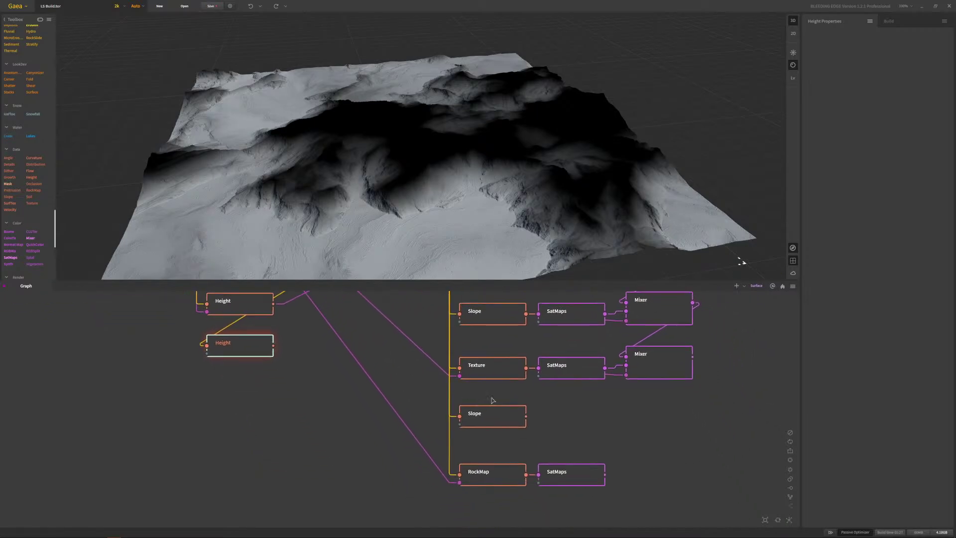
drag(512, 422, 578, 420)
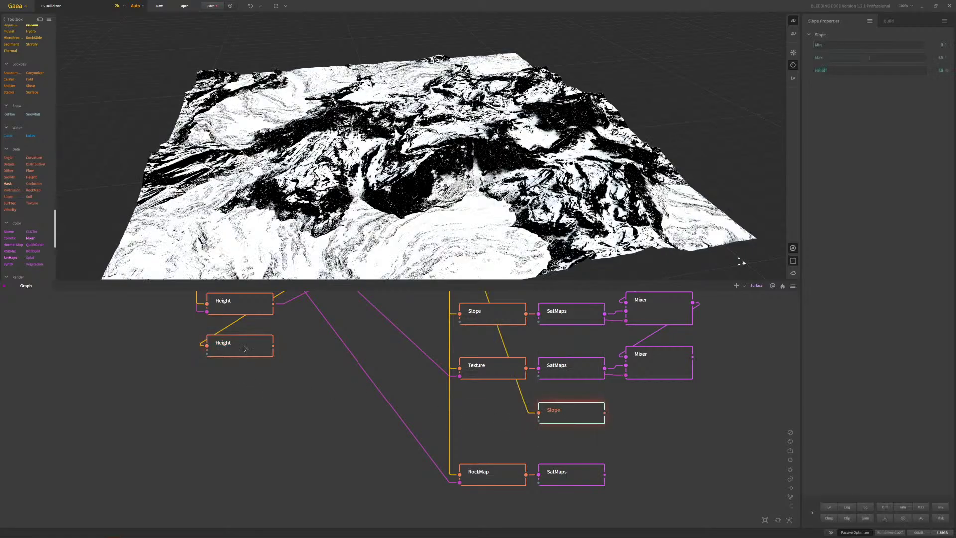
drag(270, 355, 538, 421)
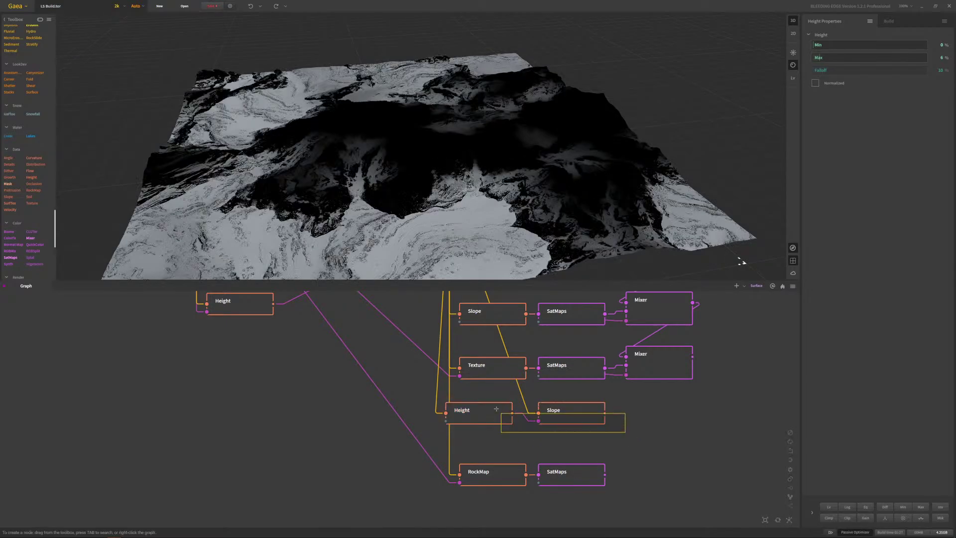
mouse_move(477, 416)
mouse_down()
mouse_move(501, 409)
mouse_move(490, 420)
mouse_up()
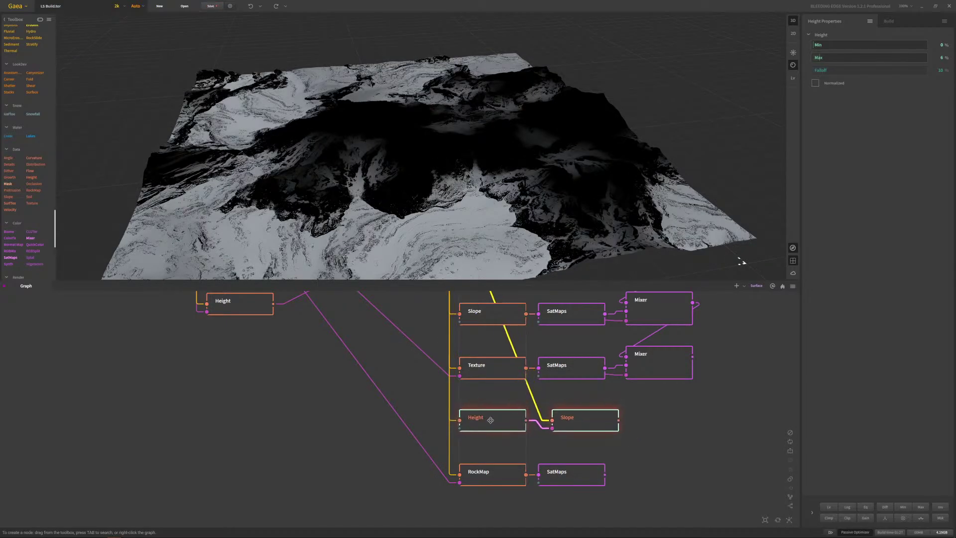
click(653, 427)
drag(576, 426, 574, 426)
- Preview the new Height and Slope masks on the terrain and examine the masked areas up close
click(494, 426)
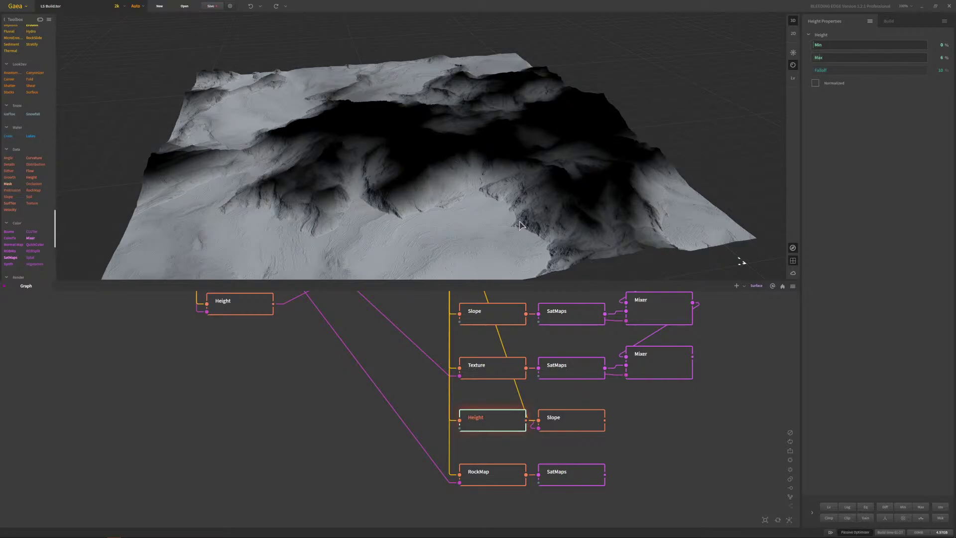
click(563, 423)
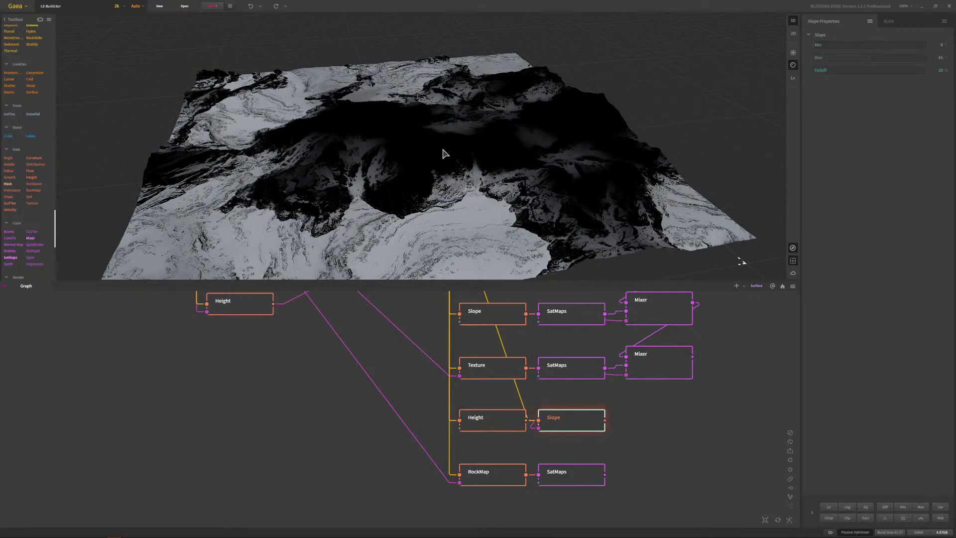
mouse_move(434, 162)
mouse_down()
mouse_move(417, 162)
mouse_move(463, 151)
mouse_move(440, 171)
mouse_move(426, 160)
mouse_up()
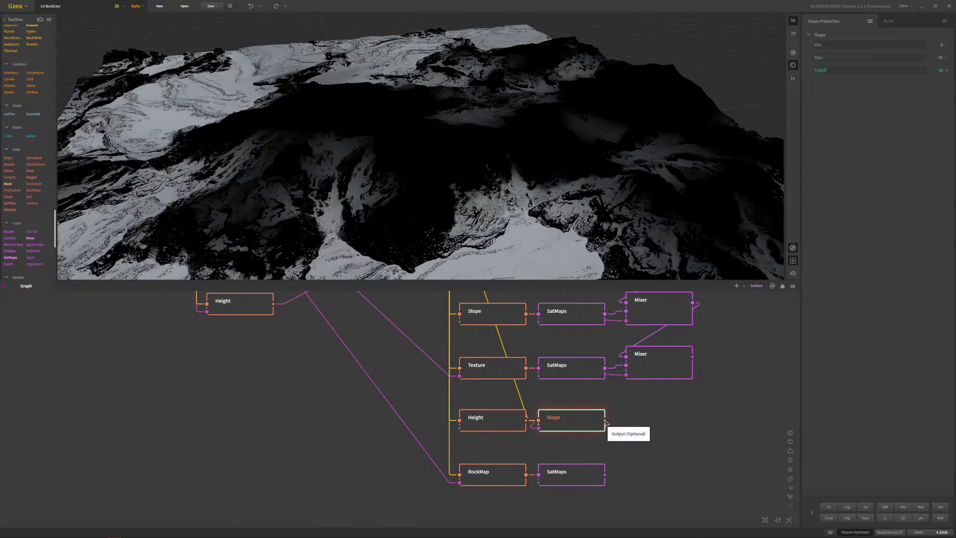
click(613, 430)
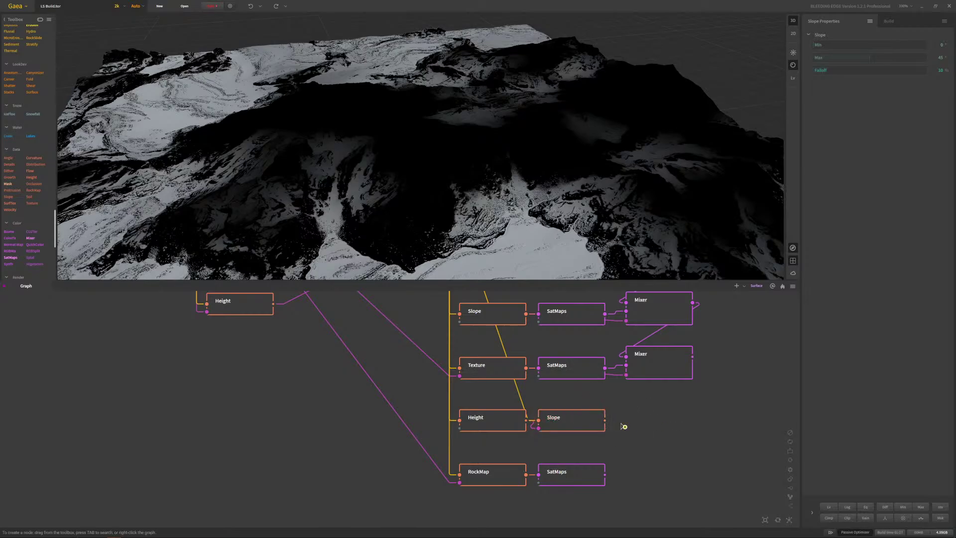
- Add a SatMaps node to the new Slope's output and align it in the same row
drag(605, 420, 669, 420)
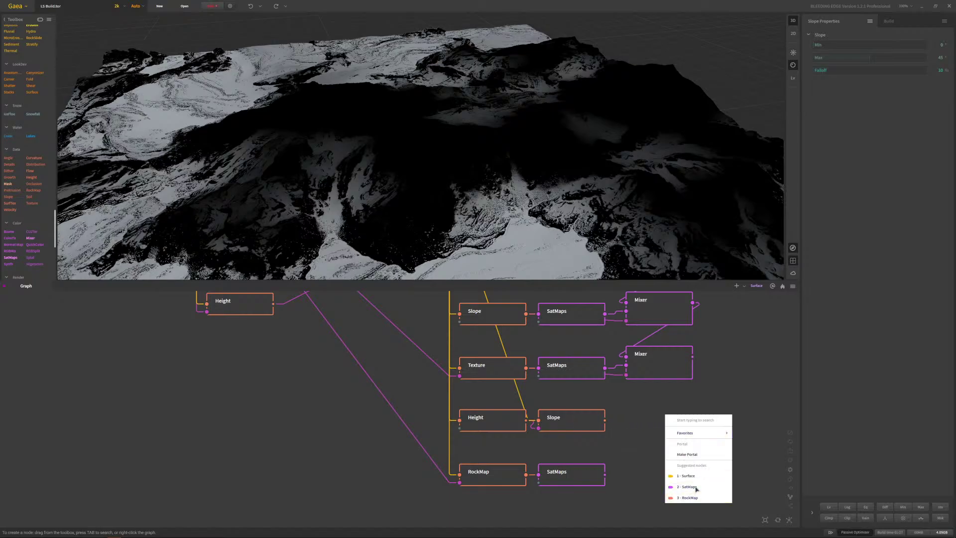
click(696, 507)
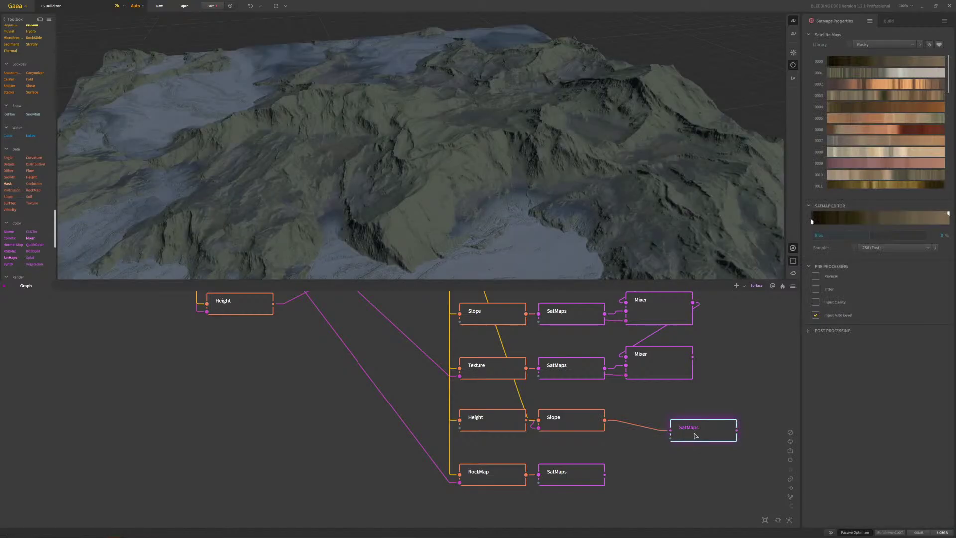
drag(687, 437, 641, 427)
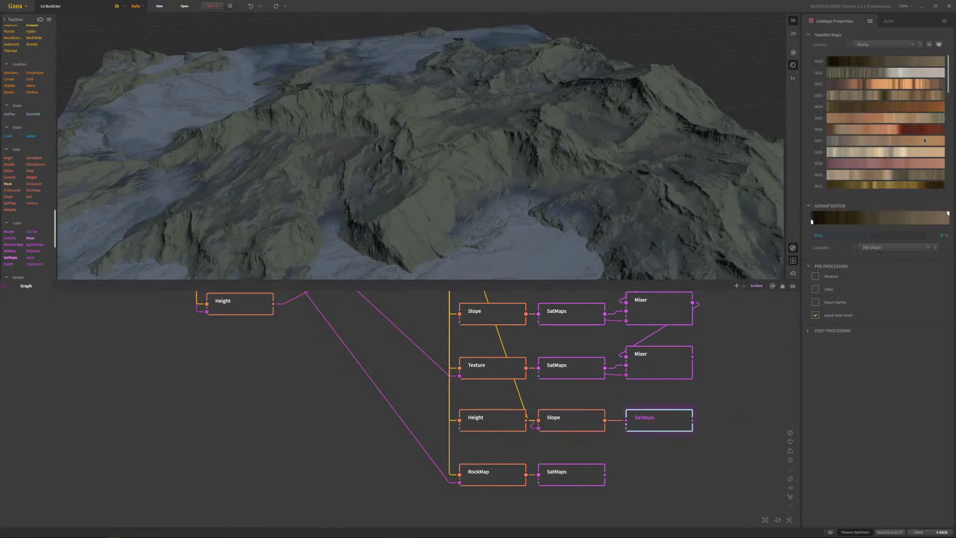
- Try the grey Rocky gradients, apply the dark slate-blue one to the new SatMaps, and trim the start of its gradient
scroll(865, 117, down, 5)
scroll(865, 117, down, 2)
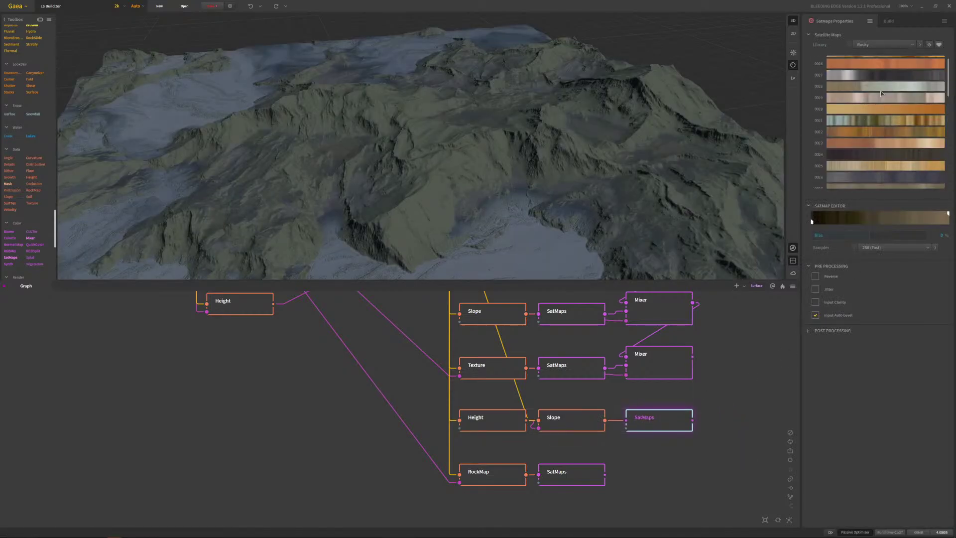
click(889, 78)
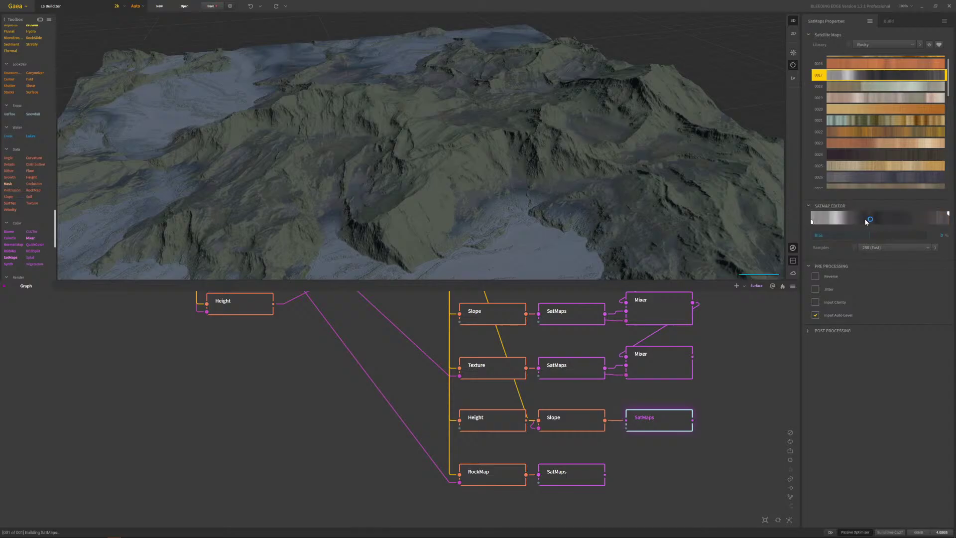
click(872, 180)
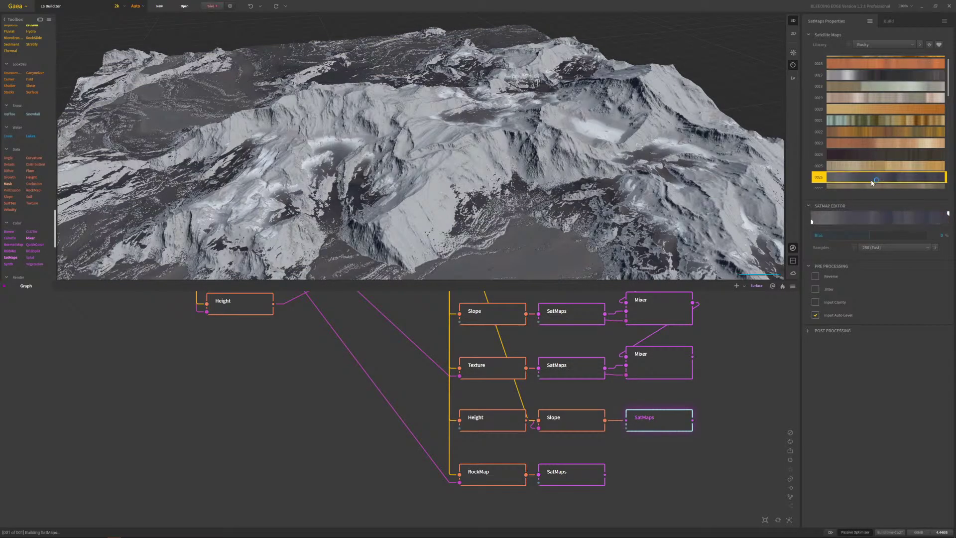
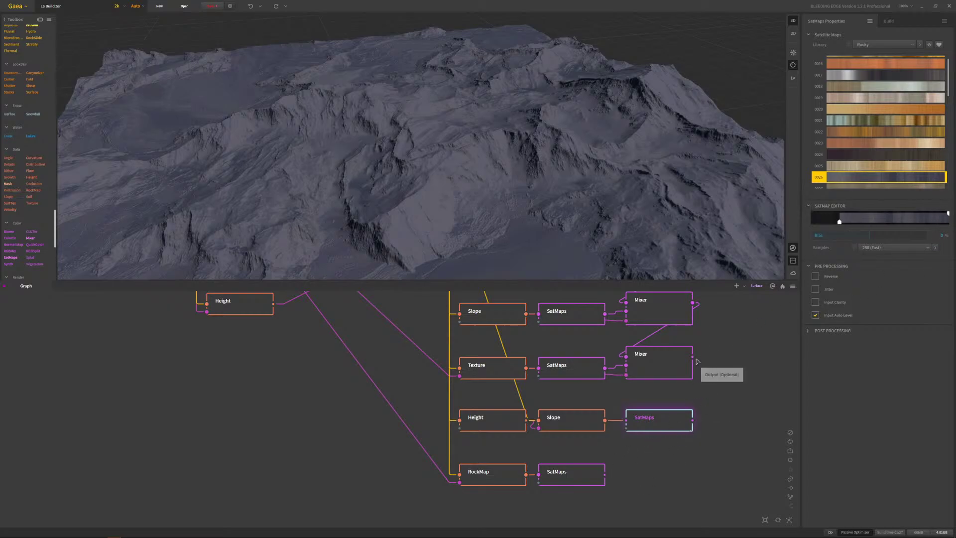
- Add a Mixer after the lowest Mixer, with the new SatMaps as its second layer and the Slope as its mask
drag(692, 356, 757, 416)
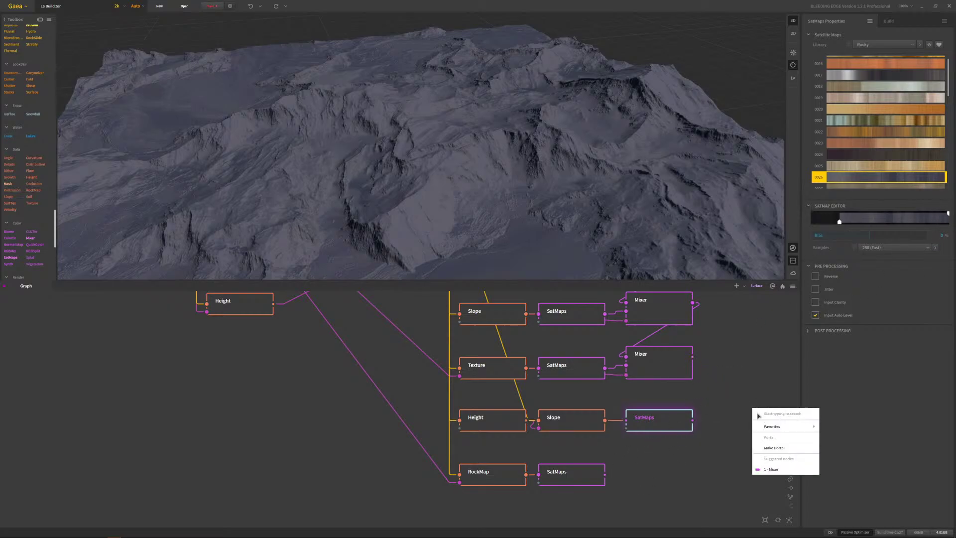
click(771, 469)
drag(693, 420, 604, 421)
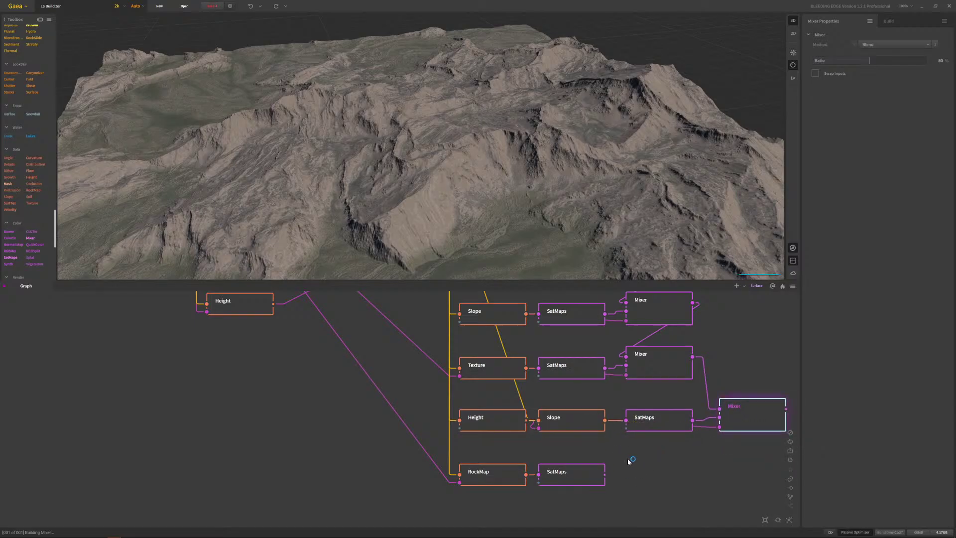
- Raise the new Mixer's Ratio to 100% and compare its result with the slate SatMaps and the preceding Mixer
click(901, 61)
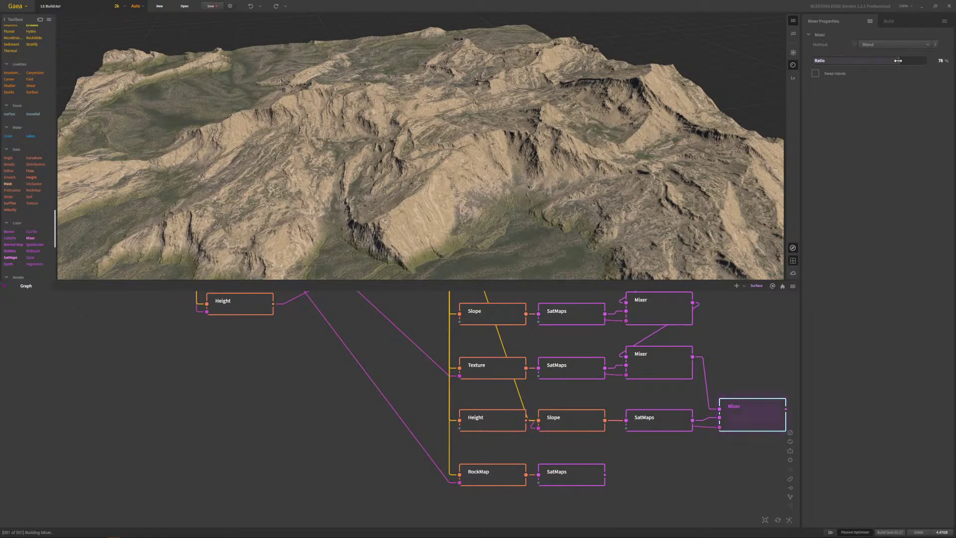
drag(900, 62, 940, 59)
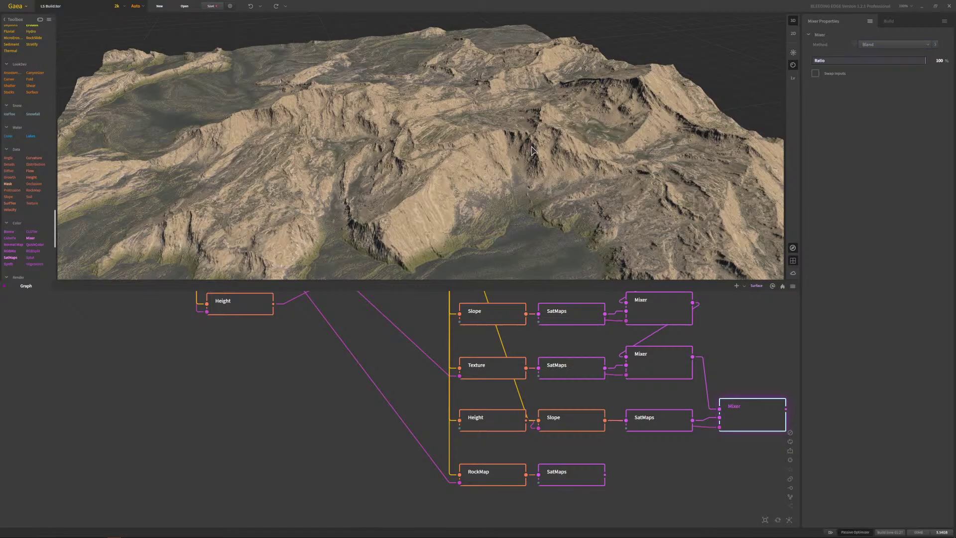
drag(520, 156, 538, 182)
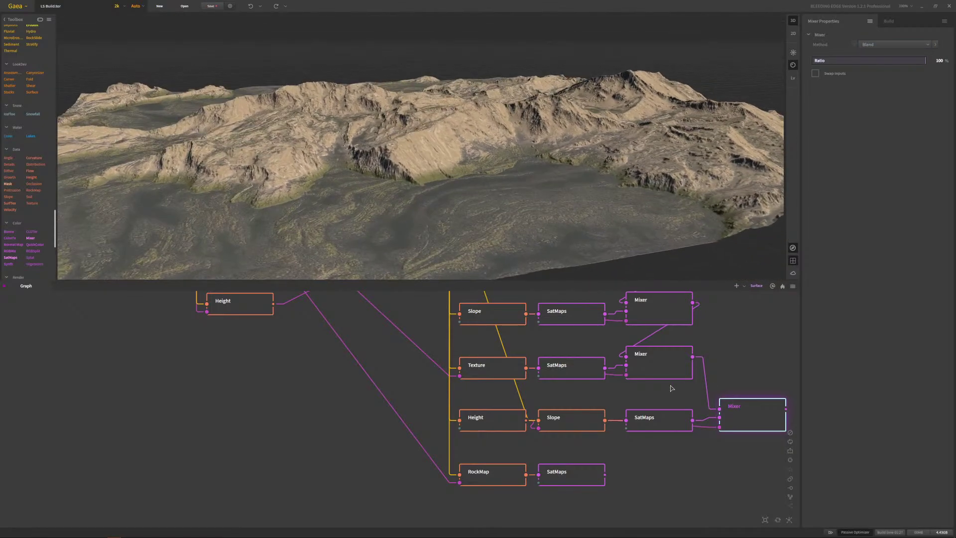
click(656, 426)
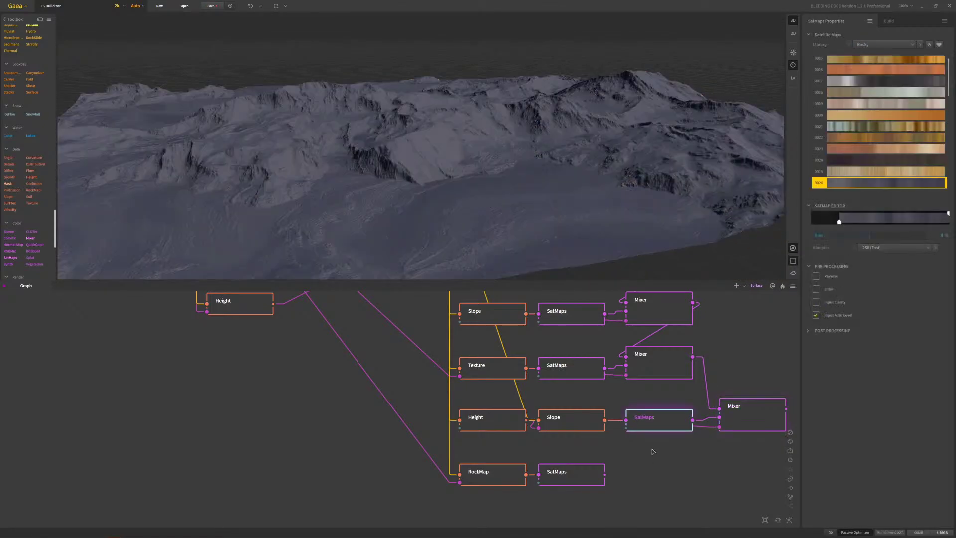
click(651, 381)
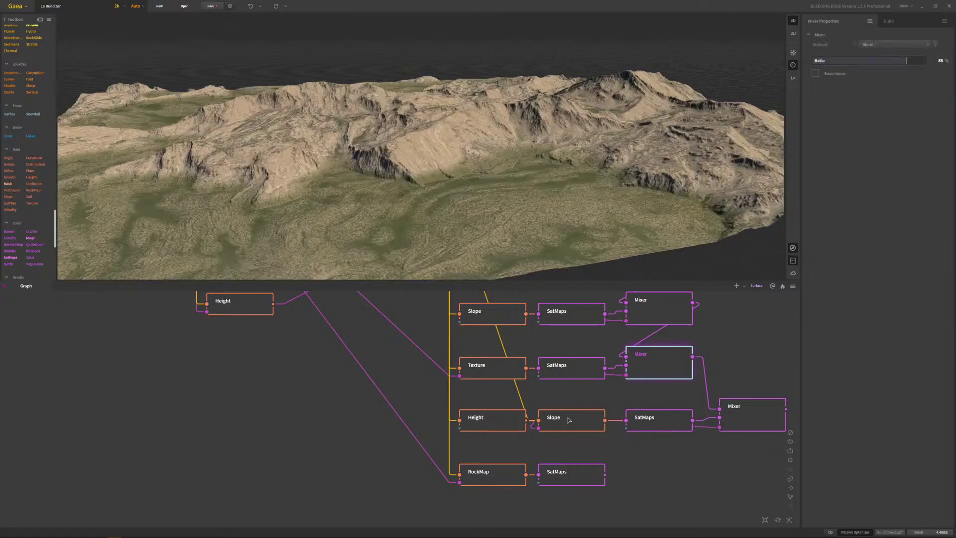
- Restrict the Slope mask of the slate layer to steep areas with a Max of 90° and a Min of 80°
click(569, 420)
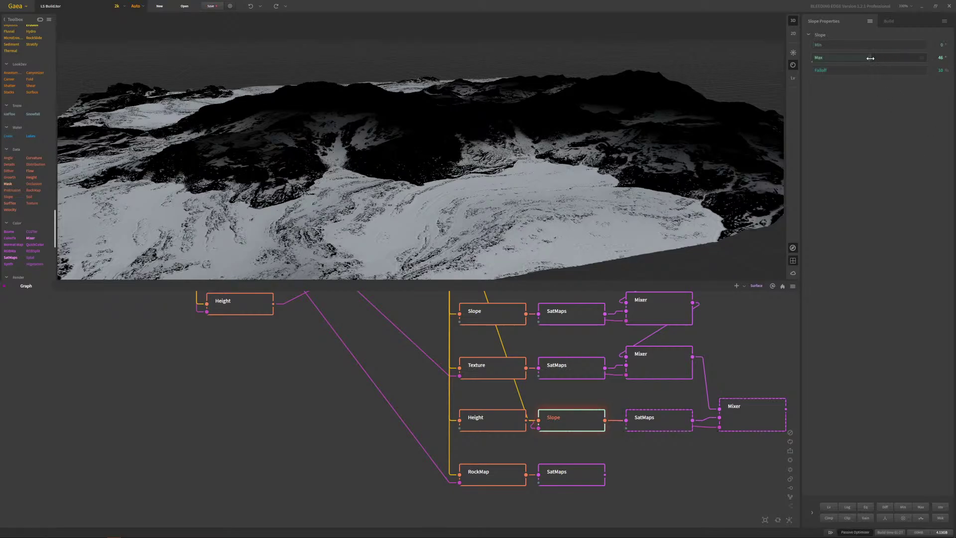
drag(870, 58, 932, 55)
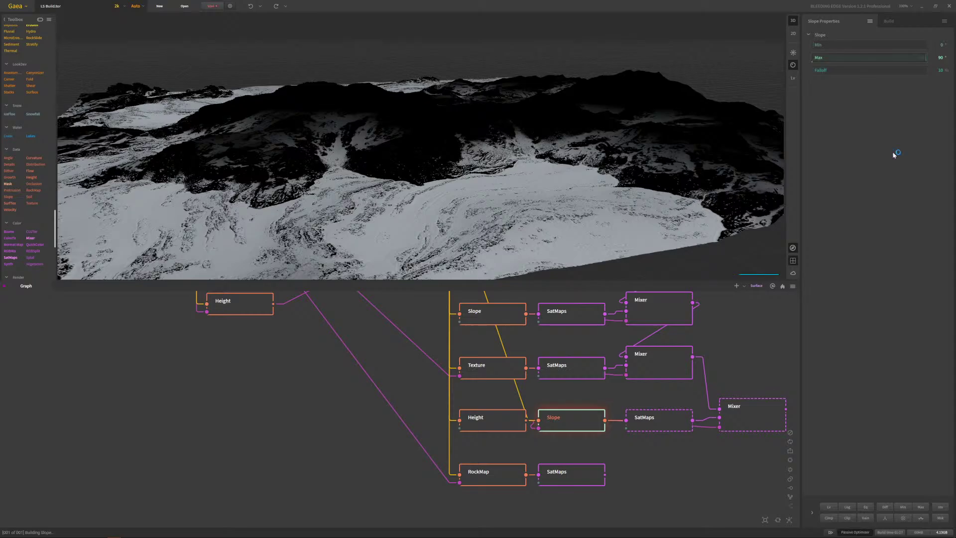
click(914, 45)
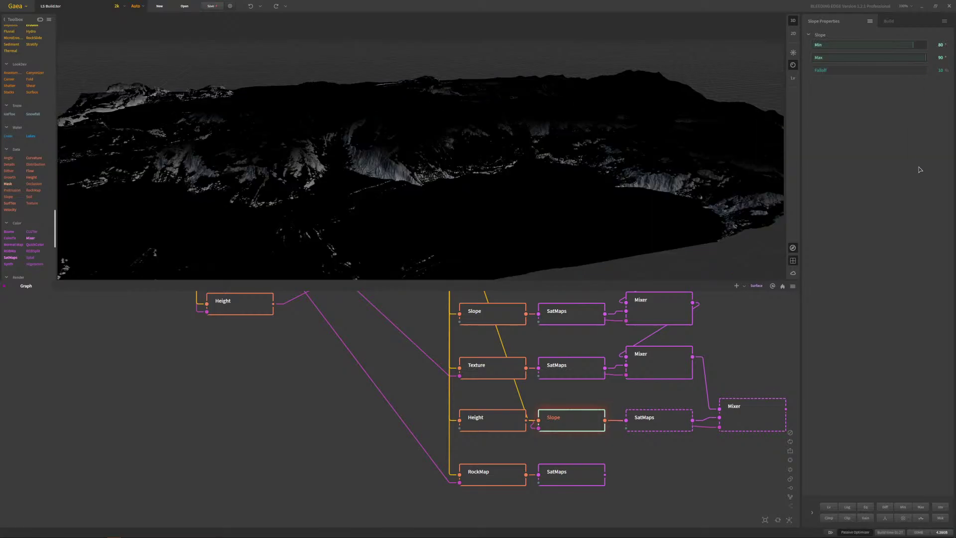
- Try other methods such as Subtract and Add on the slate layer's Mixer, and return it to Blend
click(749, 422)
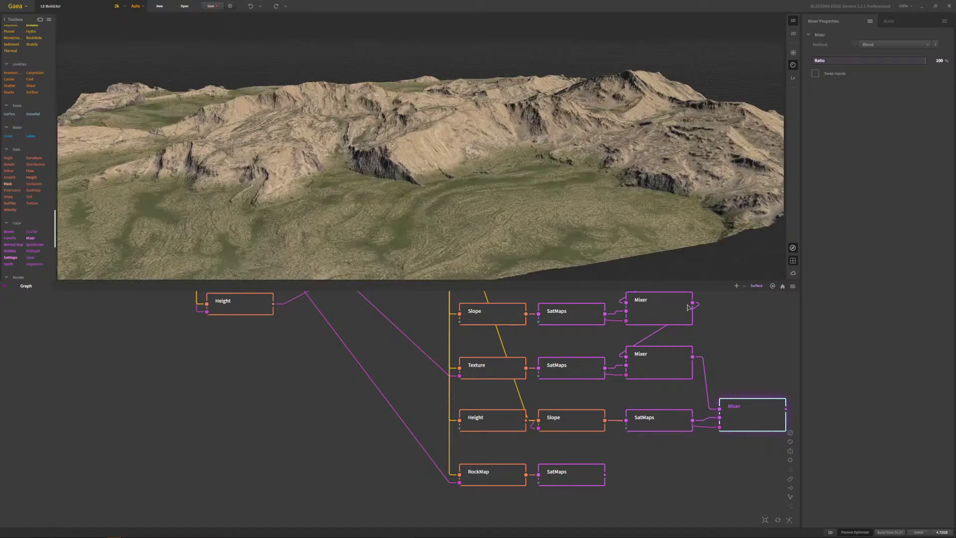
click(908, 45)
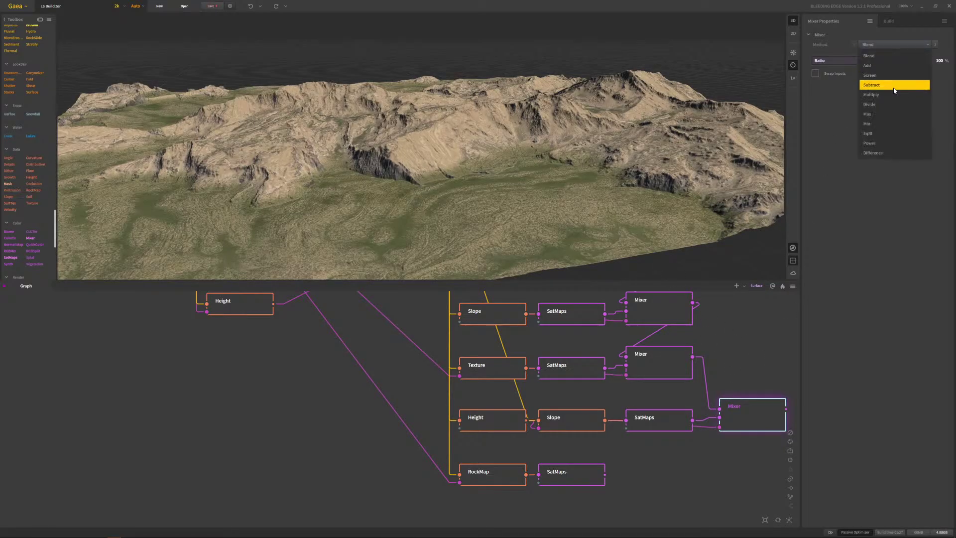
click(889, 115)
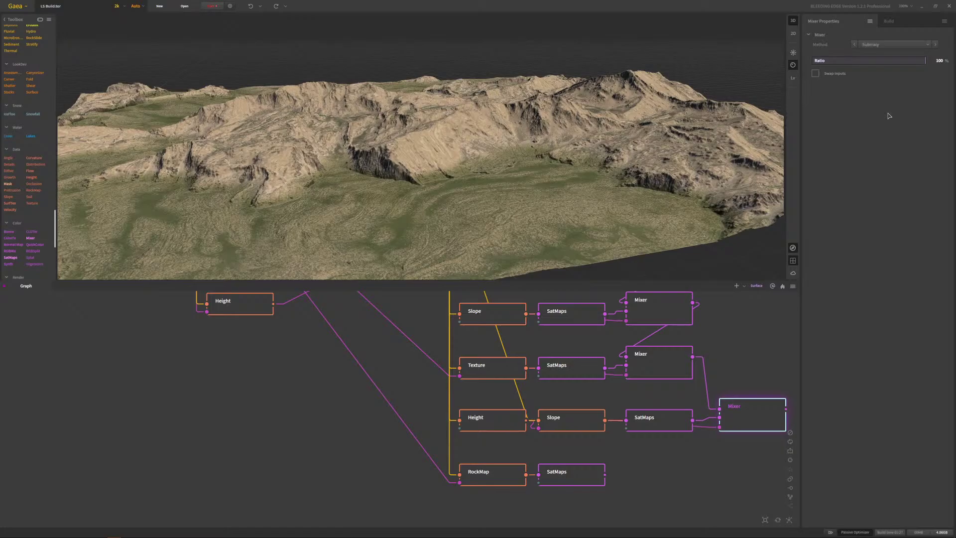
key(Up)
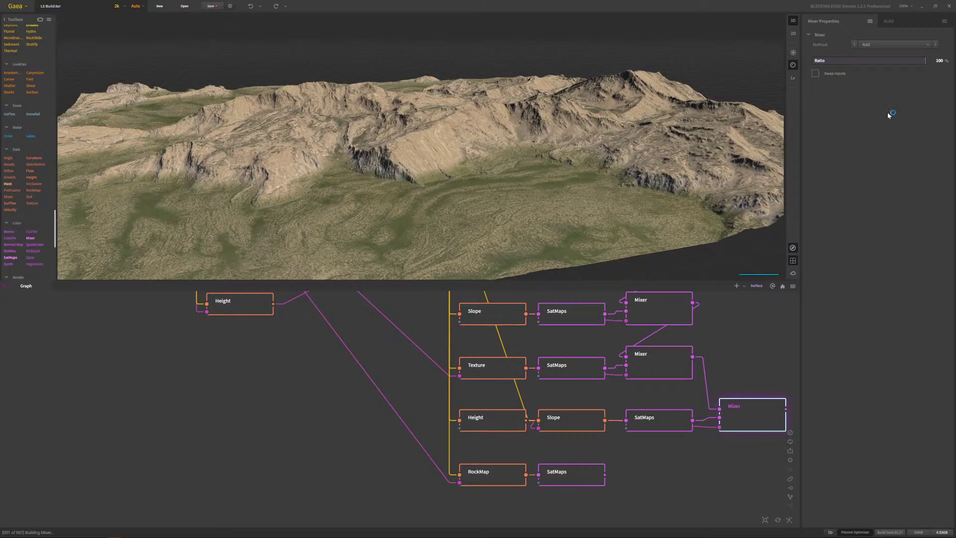
key(Up)
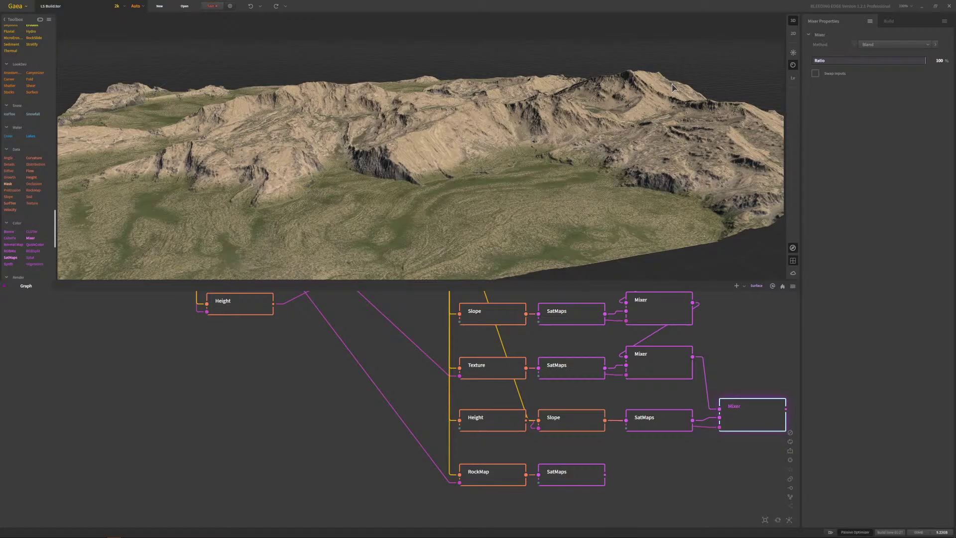
scroll(519, 142, up, 5)
drag(497, 142, 347, 126)
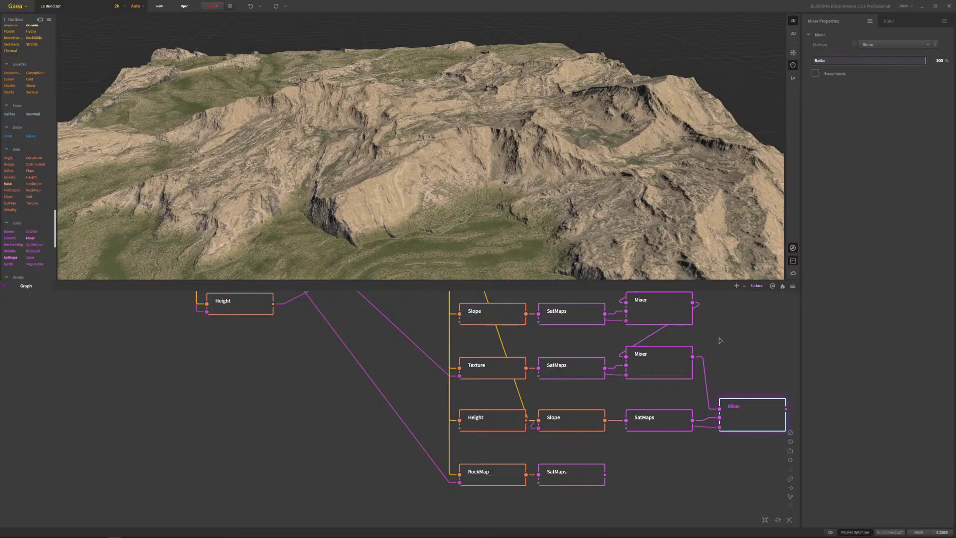
- Retune the Min of the slate layer's Slope mask, trying 57°, 64° and 70° before settling slightly higher
mouse_move(721, 340)
middle_down()
mouse_move(715, 402)
mouse_move(735, 429)
mouse_move(698, 389)
mouse_move(693, 327)
mouse_move(722, 358)
mouse_move(726, 349)
middle_up()
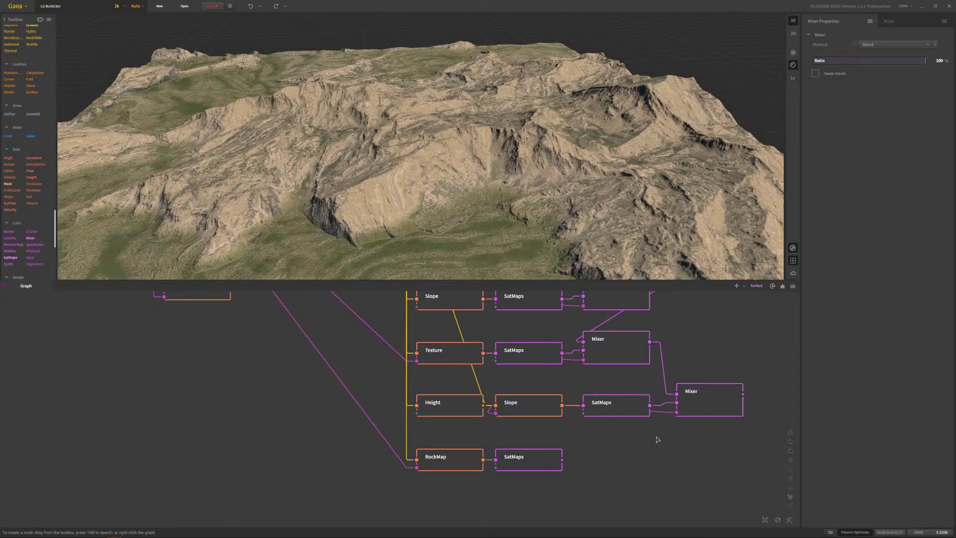
click(536, 411)
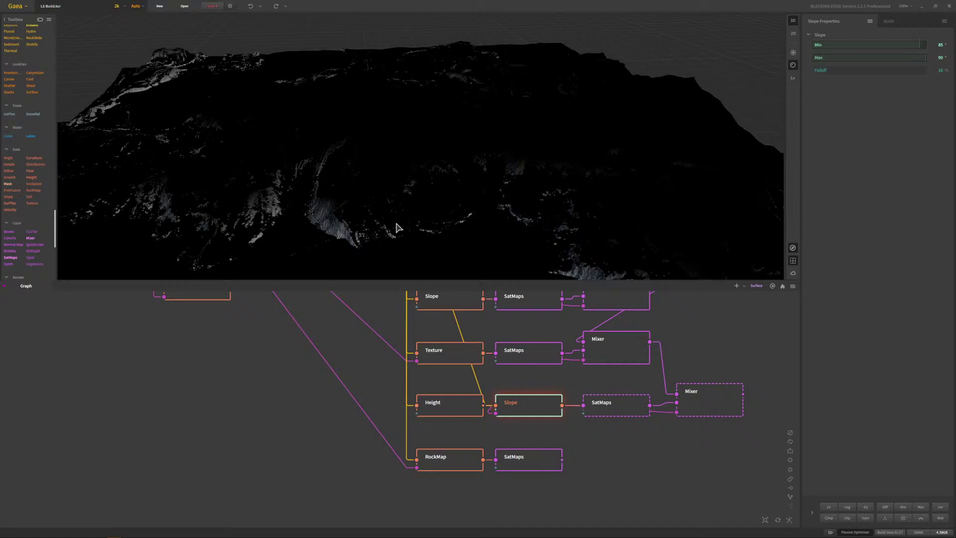
click(885, 48)
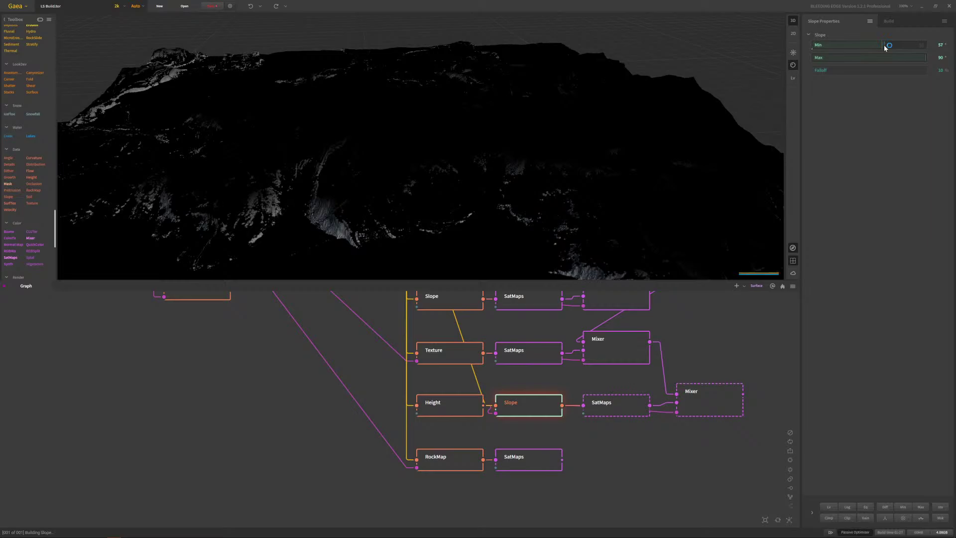
click(893, 44)
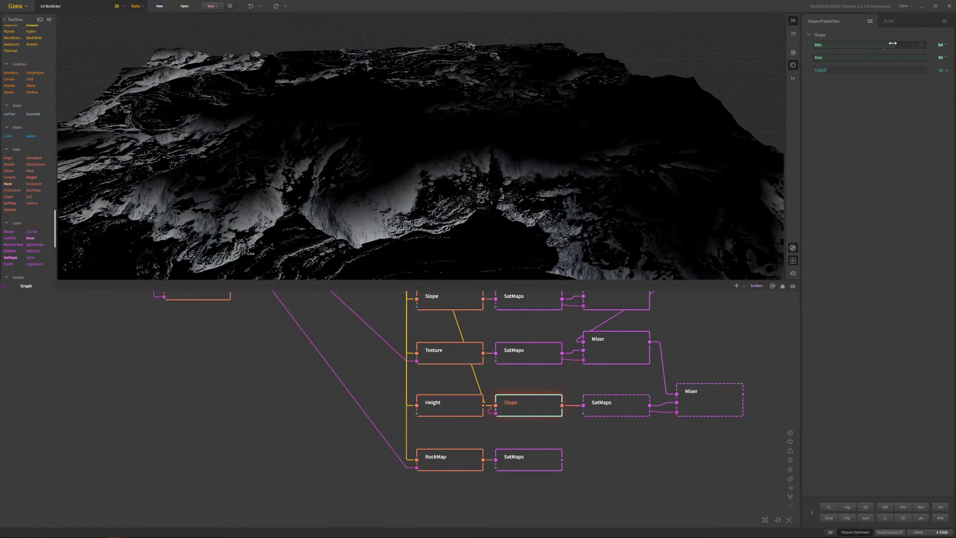
drag(893, 44, 901, 45)
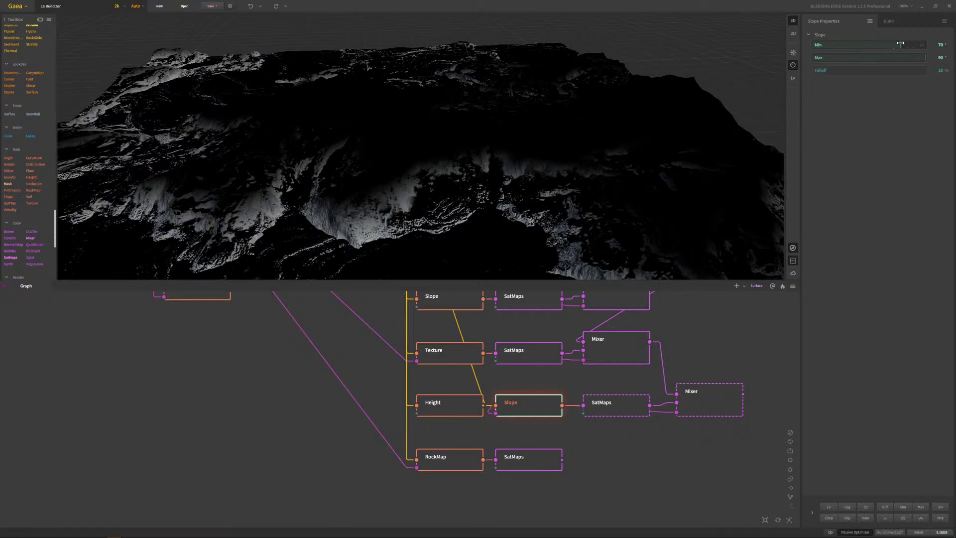
drag(904, 45, 907, 45)
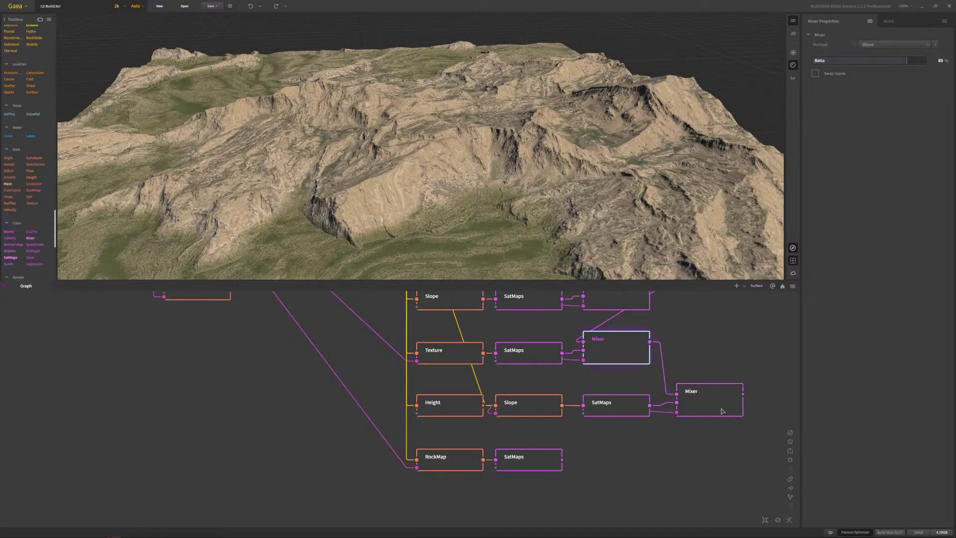
- Compare the slate layer's Mixer with the preceding Mixer and examine the cliffs from several distances and angles
click(642, 334)
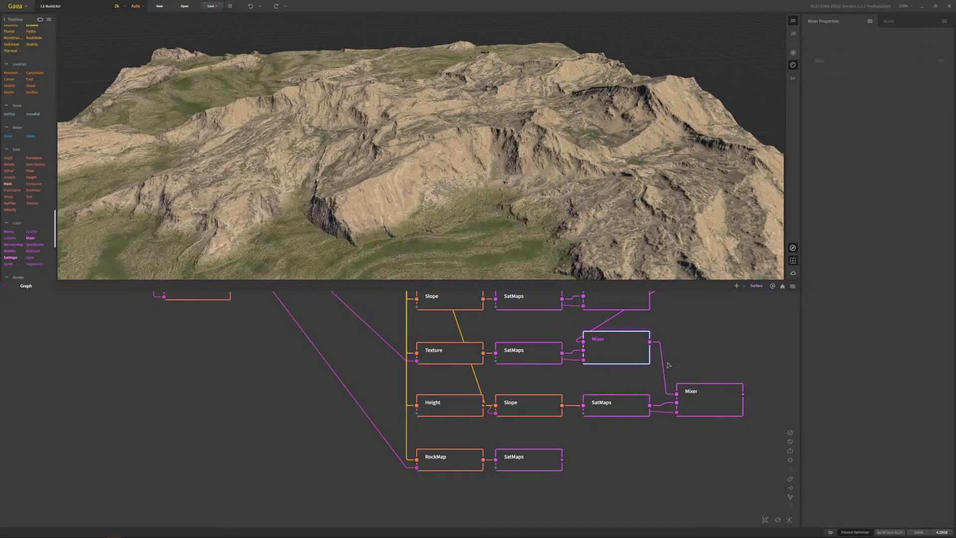
click(728, 406)
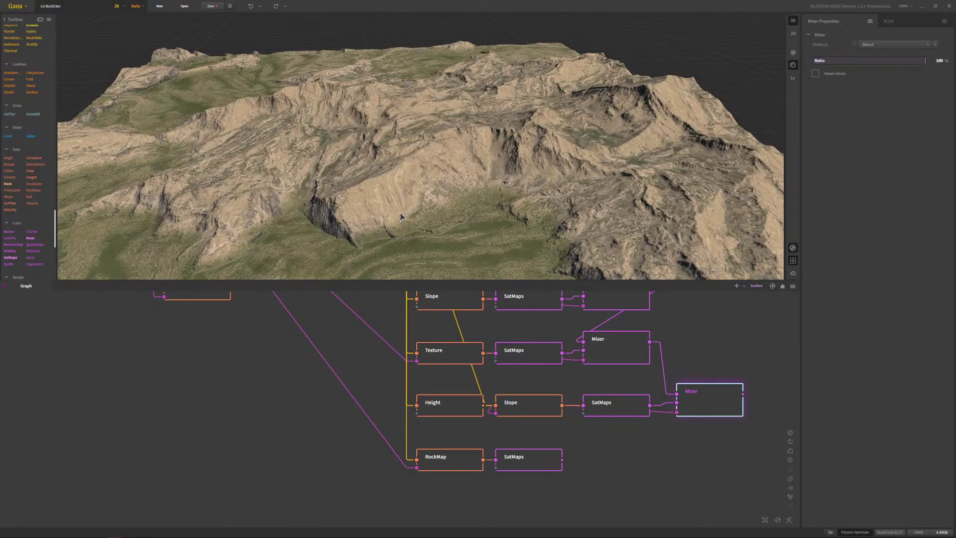
mouse_move(400, 213)
mouse_down()
mouse_move(420, 237)
mouse_move(419, 207)
mouse_move(390, 218)
mouse_move(378, 178)
mouse_move(403, 208)
mouse_up()
scroll(421, 221, down, 5)
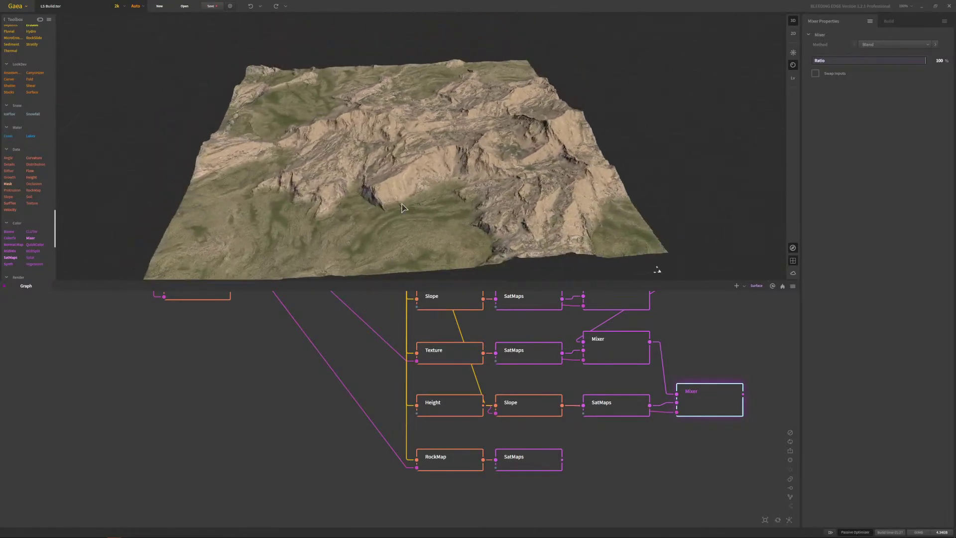
scroll(404, 208, up, 10)
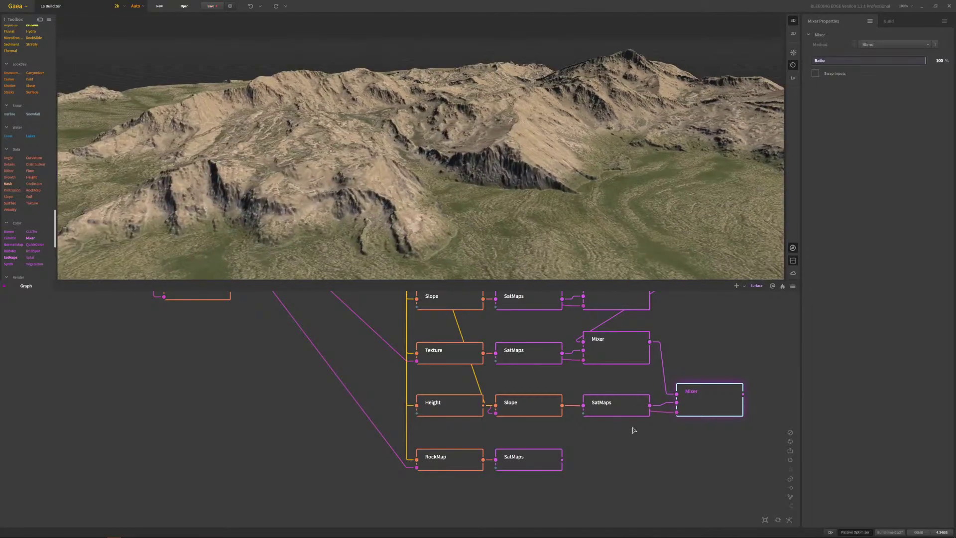
- Preview the RockMap mask, its SatMaps and the slate SatMaps on the terrain
click(636, 473)
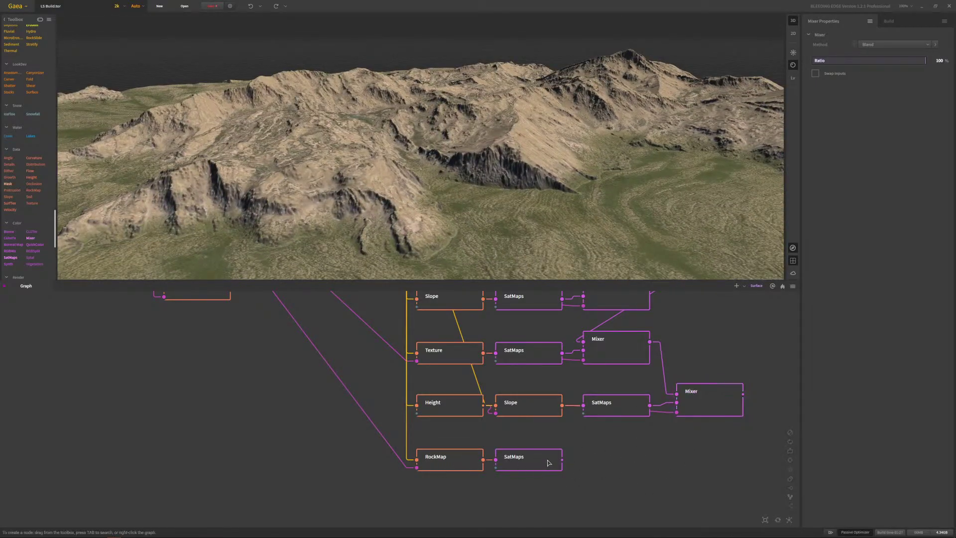
click(462, 462)
click(538, 464)
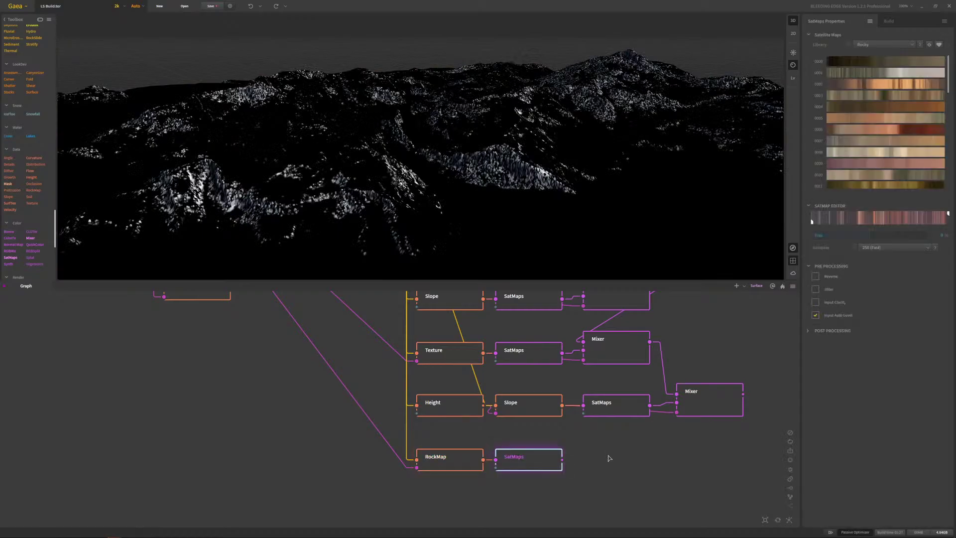
click(599, 411)
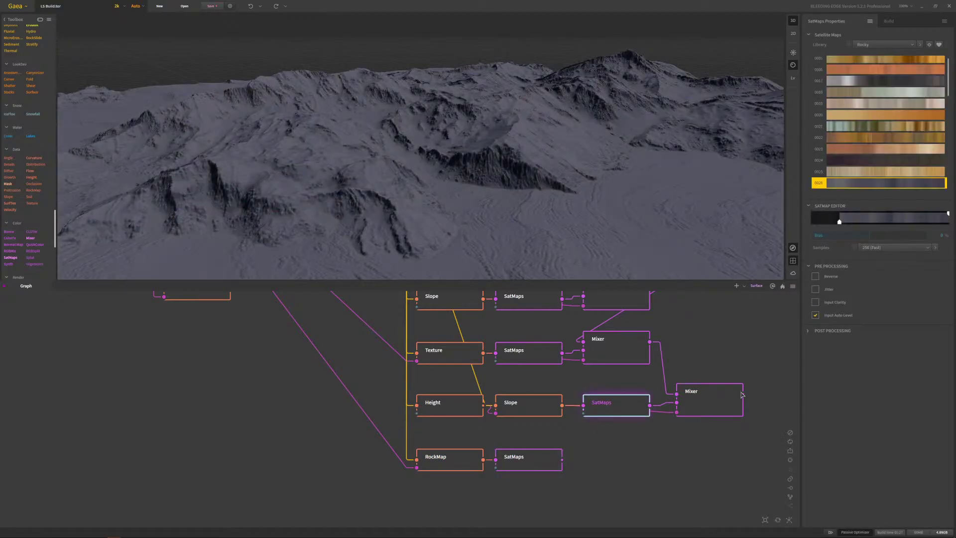
- Add a Mixer after the slate layer's Mixer, with the RockMap's SatMaps as both its second layer and its mask
drag(744, 394, 681, 473)
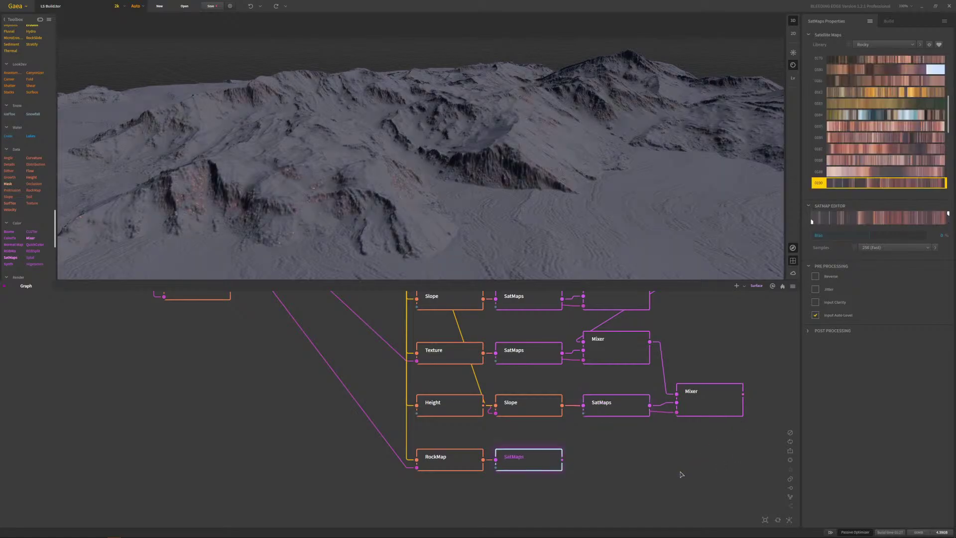
drag(743, 393, 682, 471)
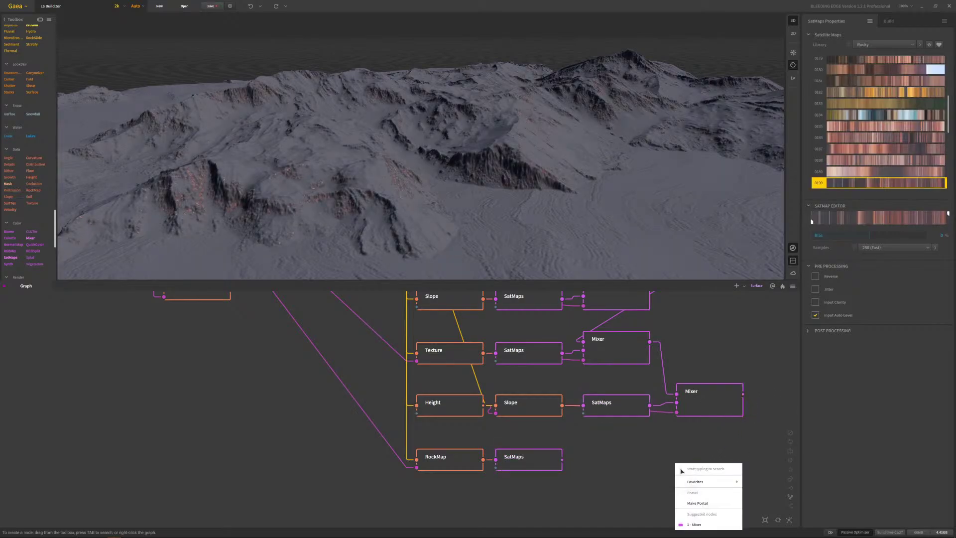
click(698, 524)
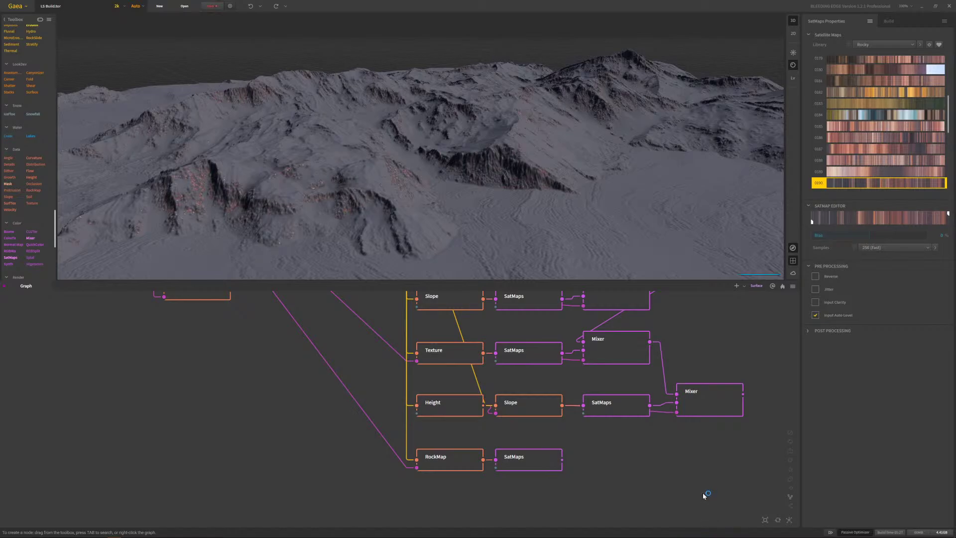
drag(704, 493, 699, 463)
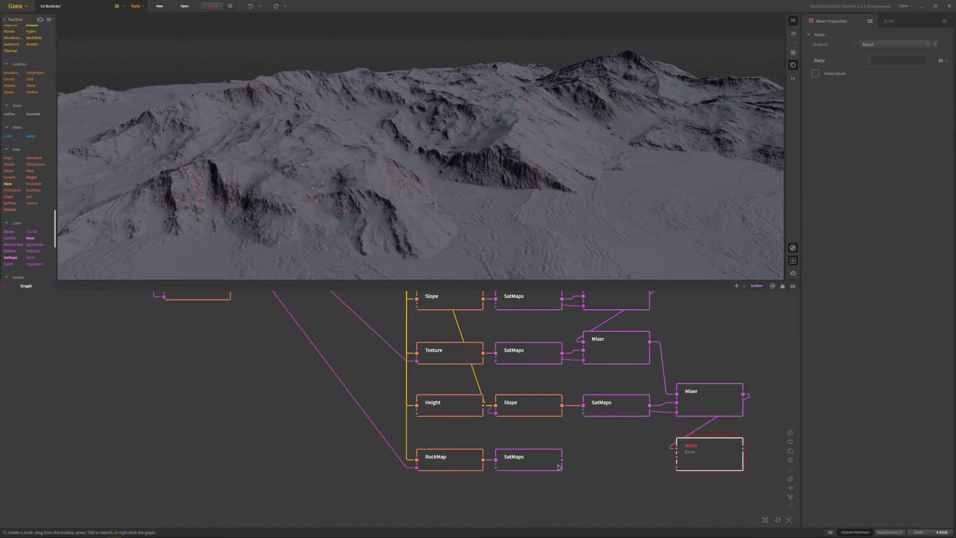
drag(562, 460, 676, 457)
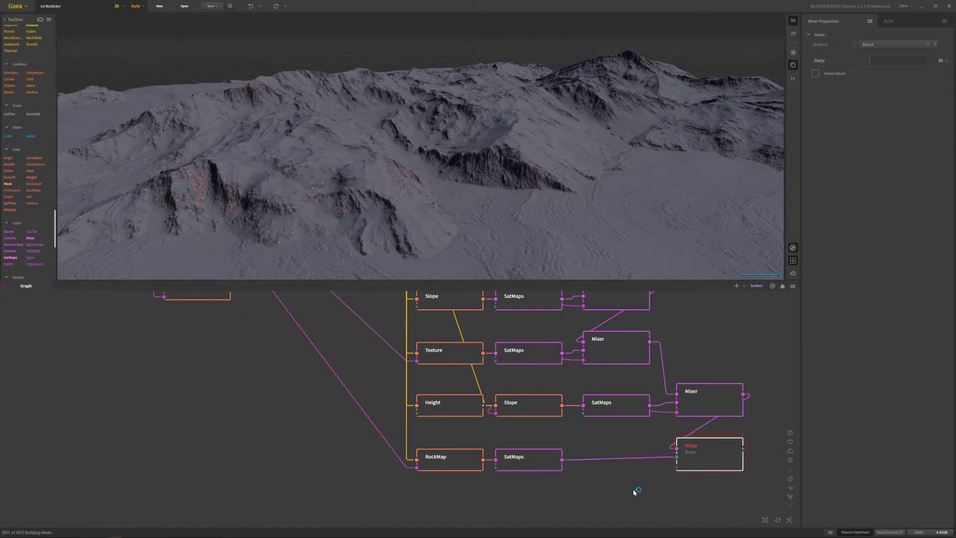
drag(501, 255, 482, 242)
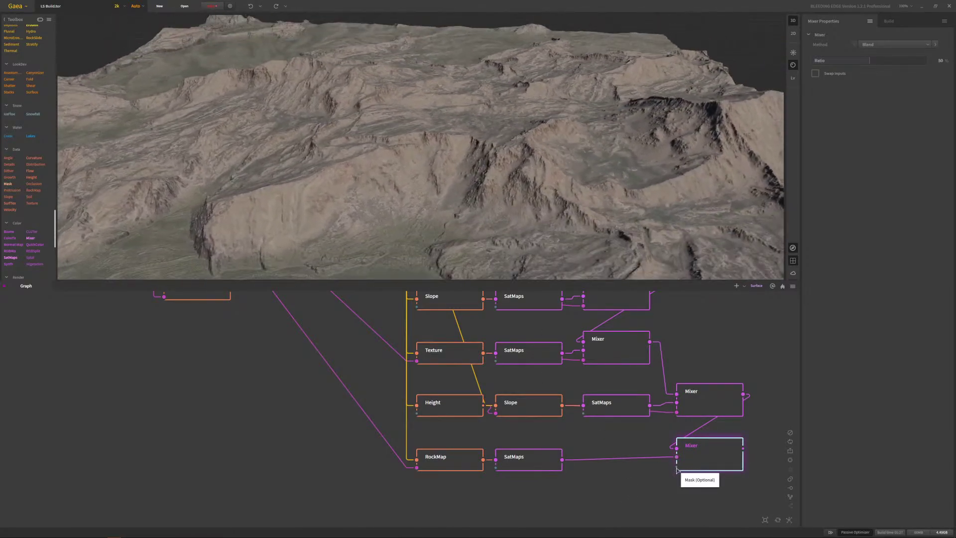
drag(677, 466, 562, 460)
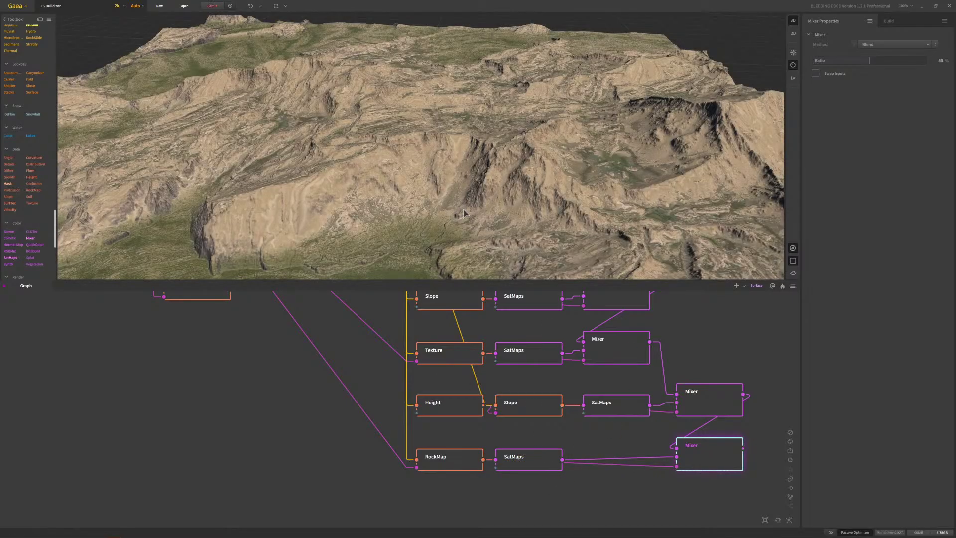
mouse_move(465, 214)
mouse_down()
mouse_move(478, 213)
mouse_move(467, 205)
mouse_up()
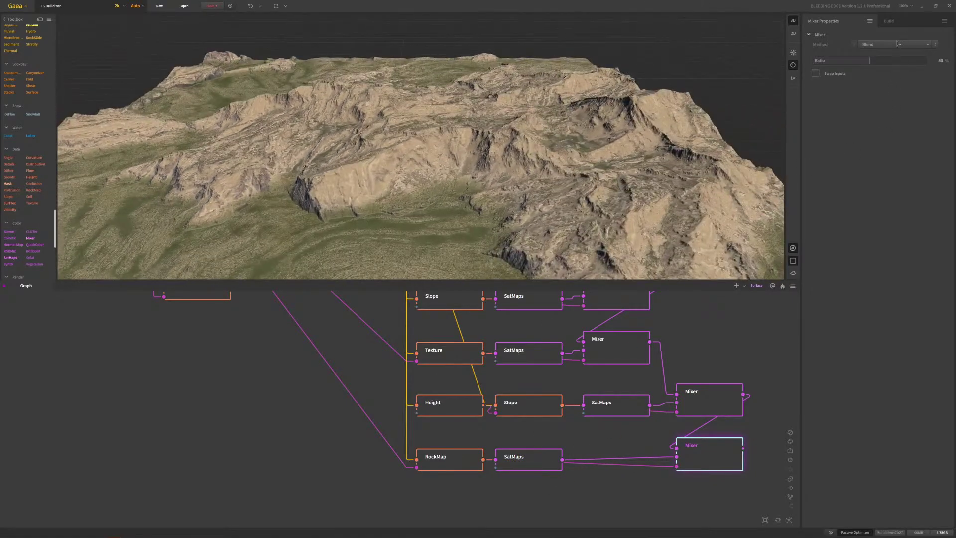
- Set the Ratio of the RockMap layer's Mixer to 100%
drag(951, 60, 955, 61)
drag(379, 181, 518, 168)
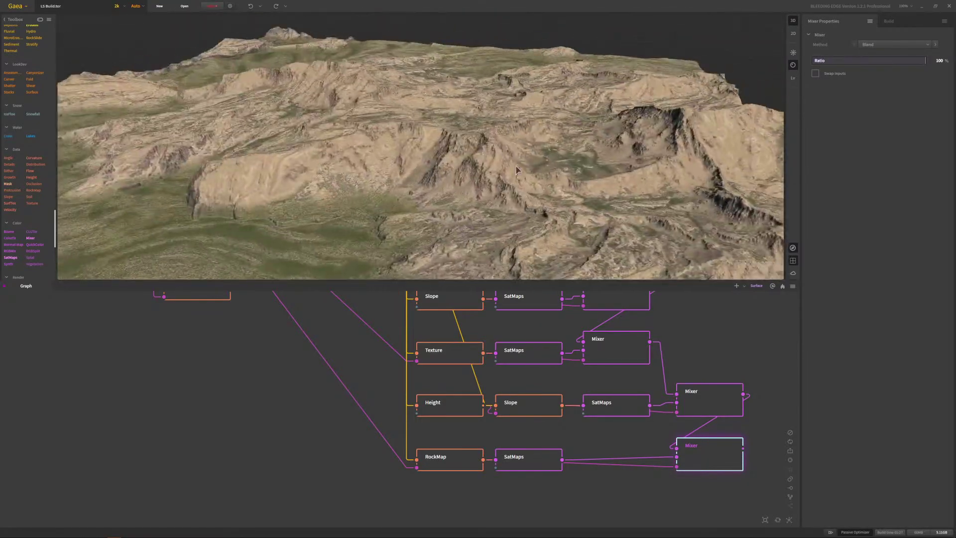
- Try other methods such as Max and Subtract on the RockMap layer's Mixer, then return it to Blend
click(894, 44)
click(874, 115)
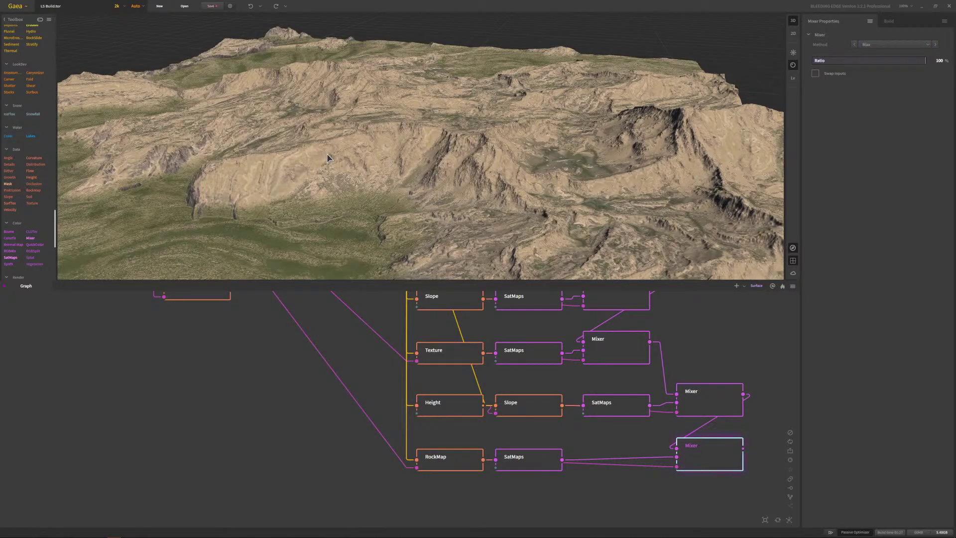
click(878, 45)
click(877, 58)
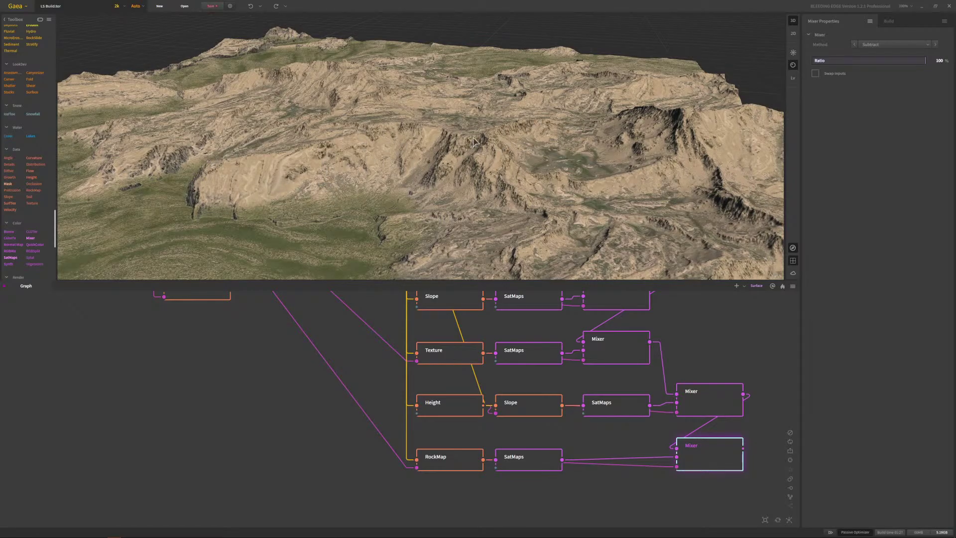
click(884, 46)
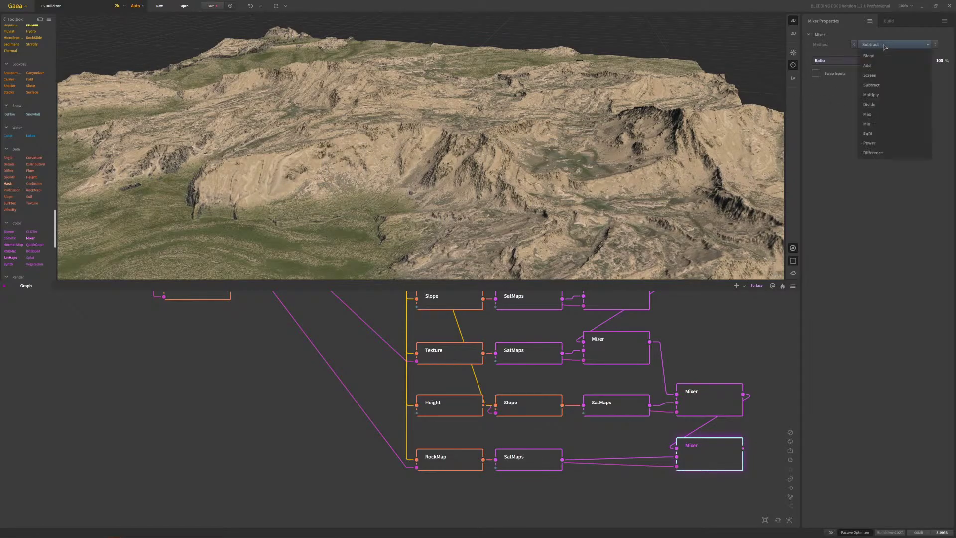
click(884, 46)
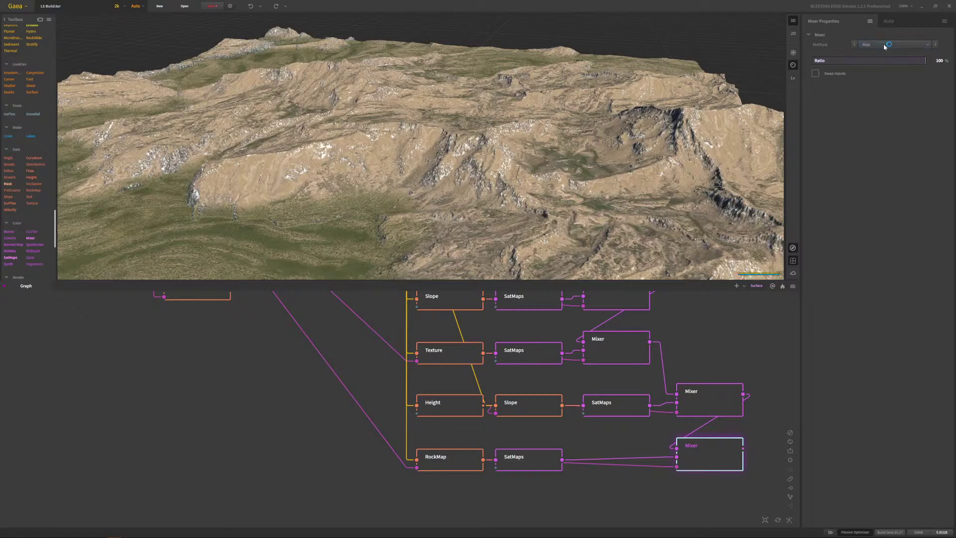
scroll(884, 47, down, 1)
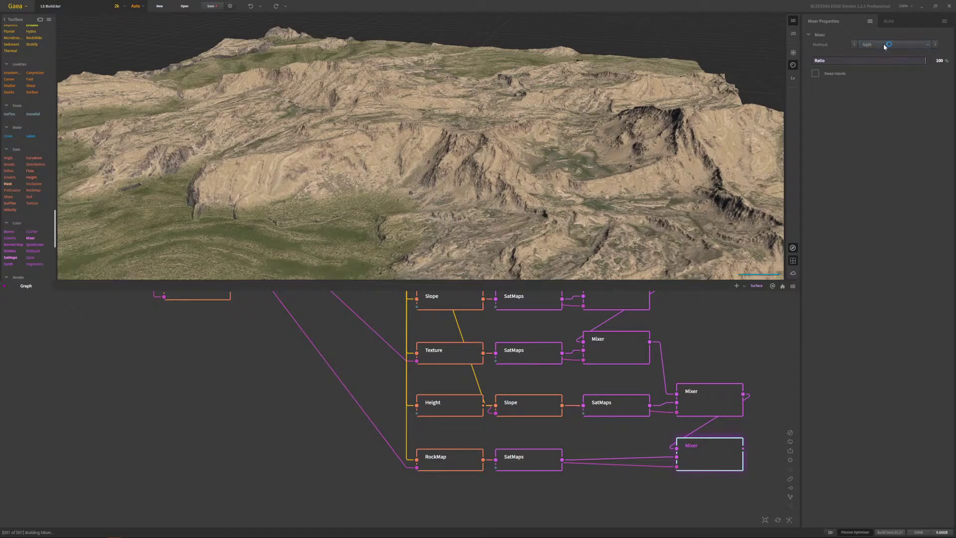
click(884, 47)
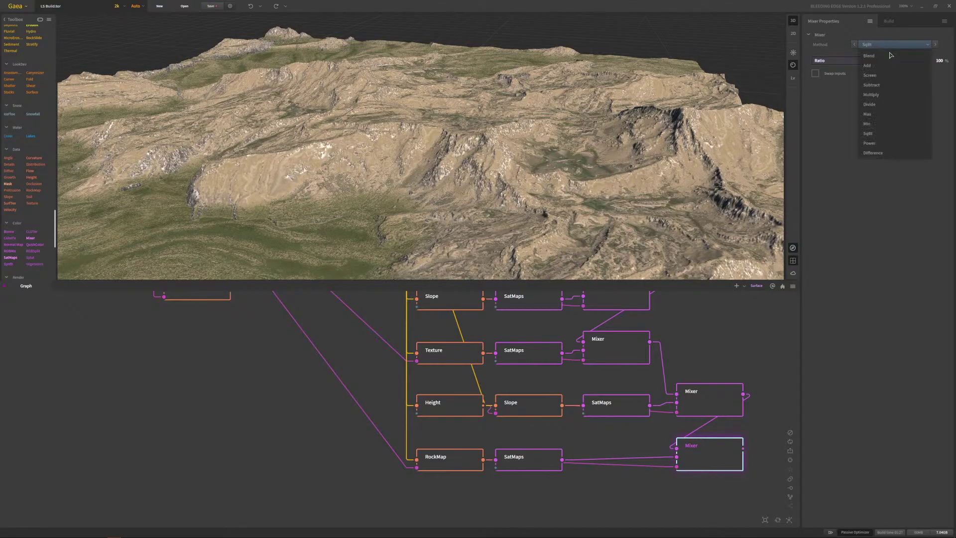
click(891, 55)
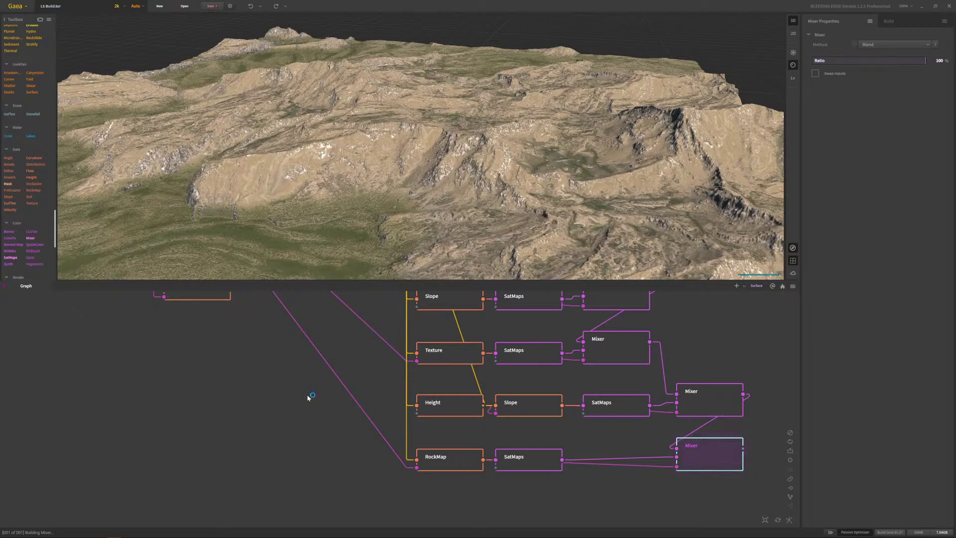
- Inspect the blended RockMap layer on the cliffs and grassland, and save the project
drag(390, 187, 384, 154)
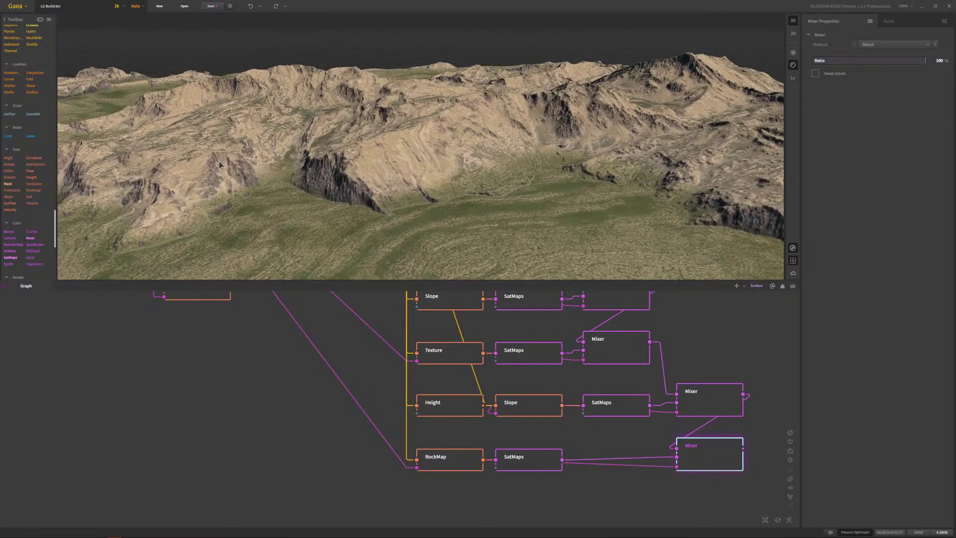
drag(348, 179, 668, 186)
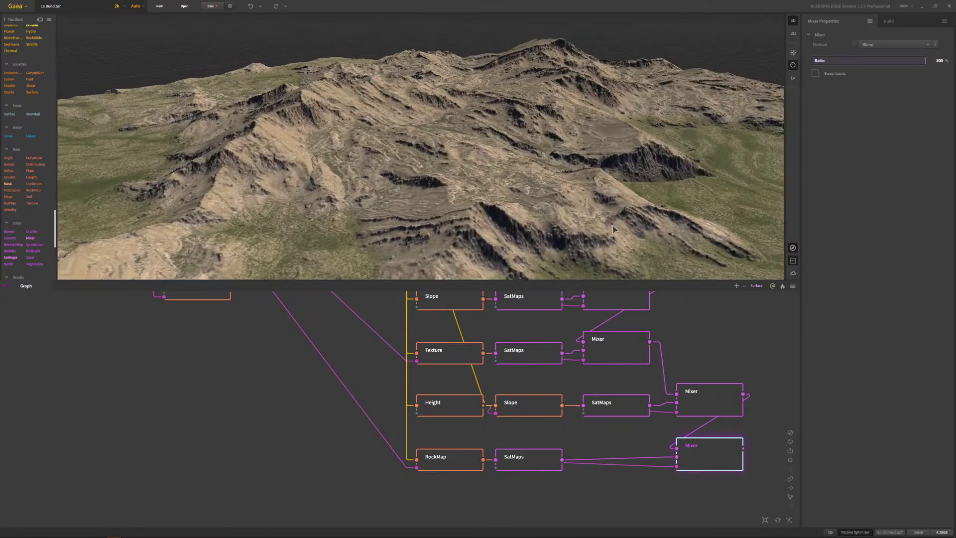
drag(470, 207, 409, 166)
scroll(409, 164, up, 2)
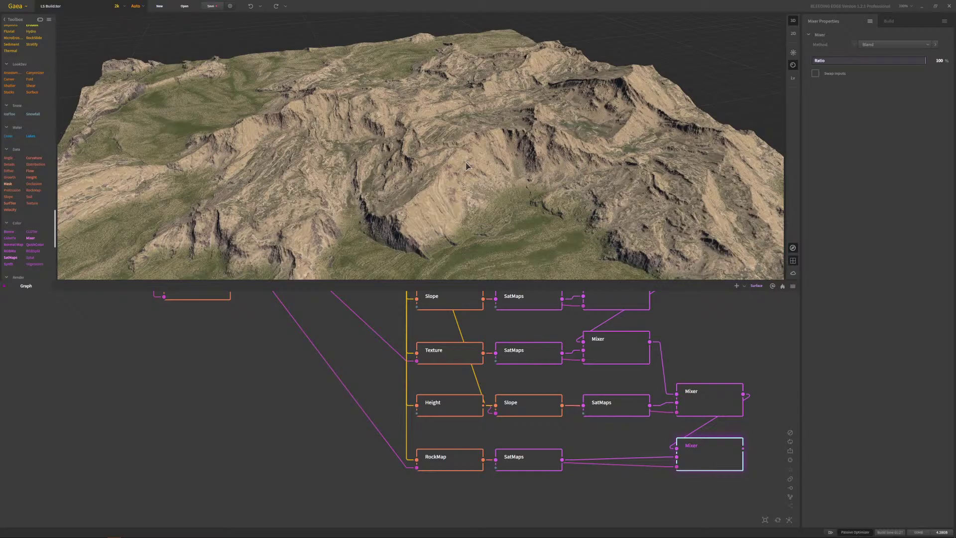
drag(467, 165, 353, 152)
scroll(397, 159, up, 6)
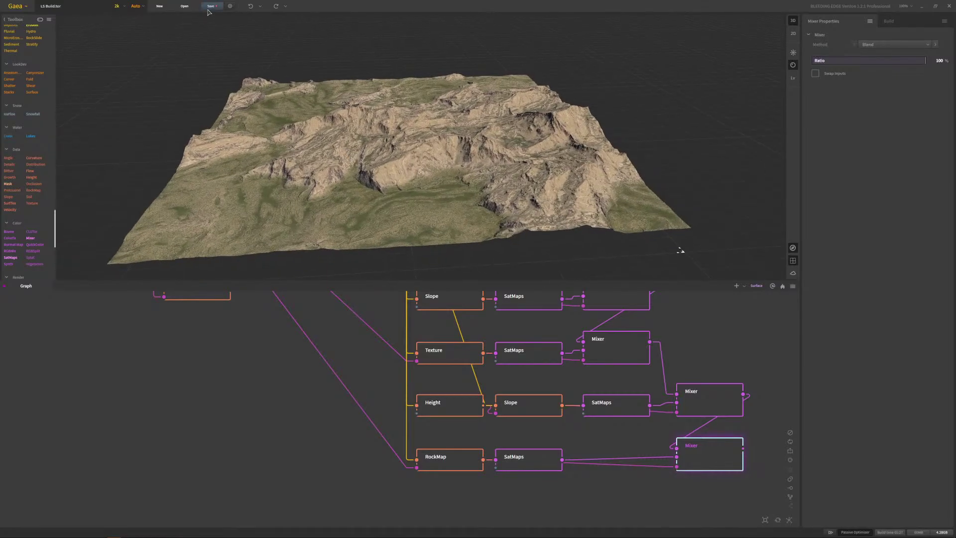
click(209, 6)
- Check the Discord live-stream channel and the YouTube live chat for messages, then return to Gaea
click(344, 532)
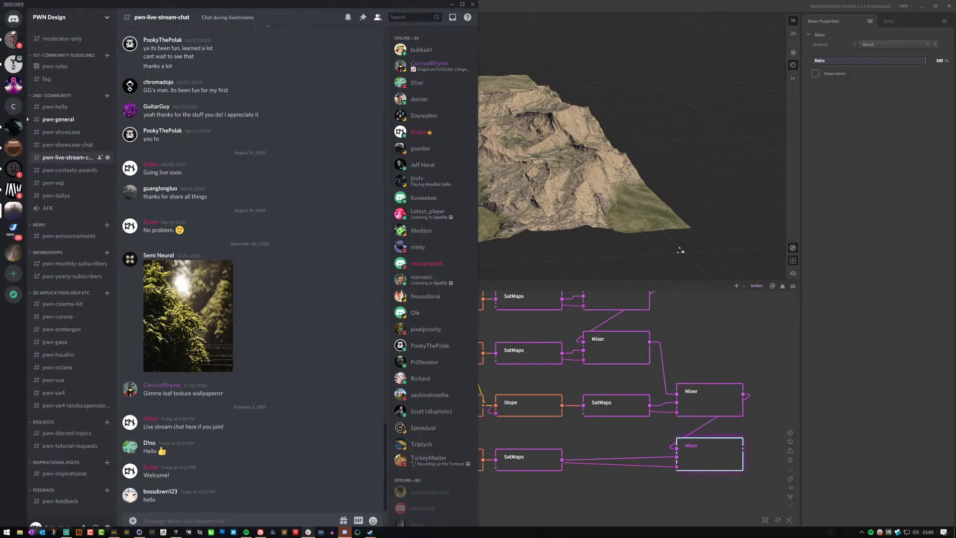
click(260, 532)
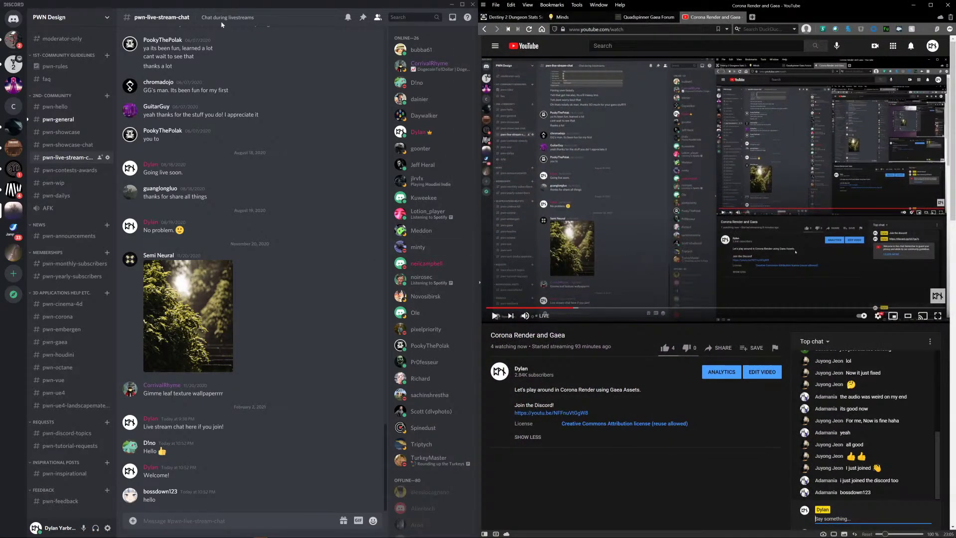
click(913, 6)
click(452, 6)
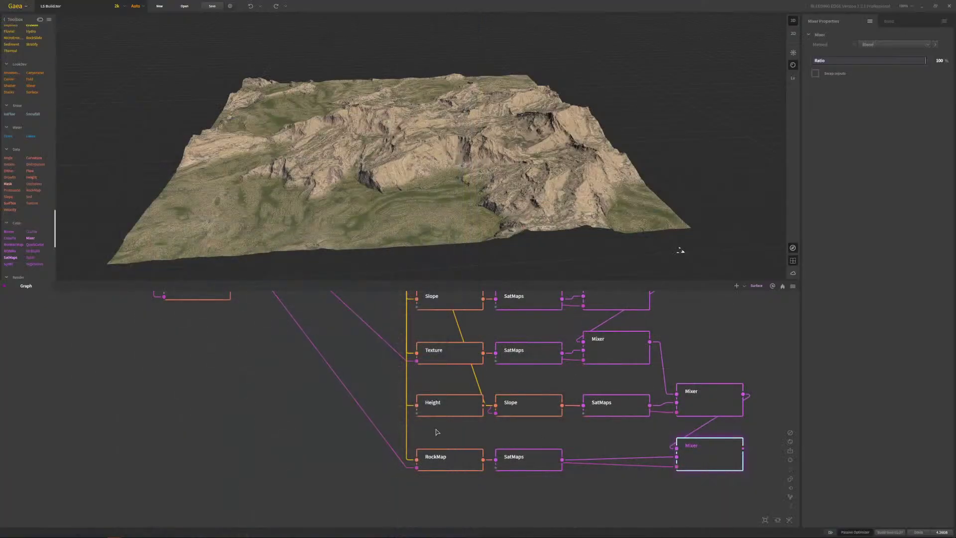
- Examine the coloured terrain from ground-level and elevated viewpoints on several sides, and save the project again
drag(464, 175, 126, 15)
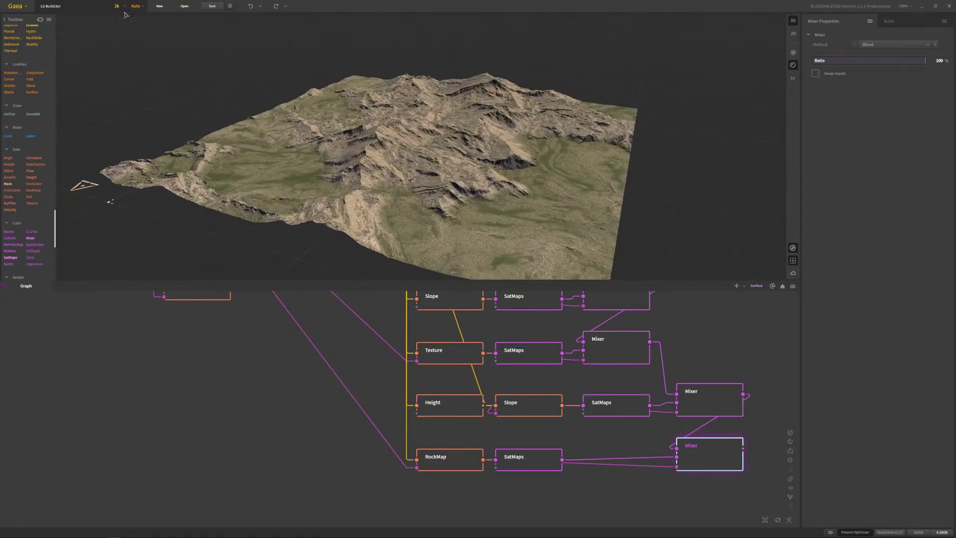
drag(489, 152, 464, 183)
scroll(448, 137, up, 3)
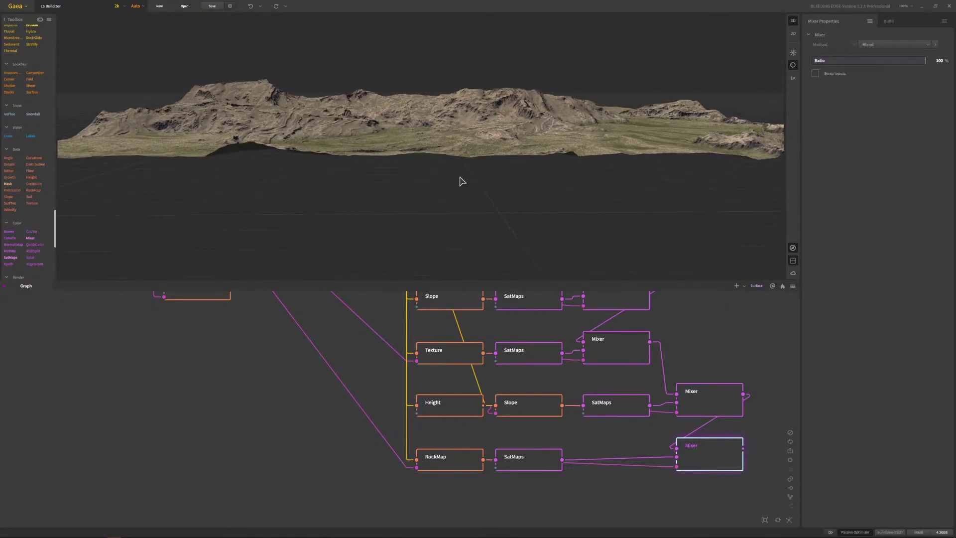
drag(428, 186, 586, 178)
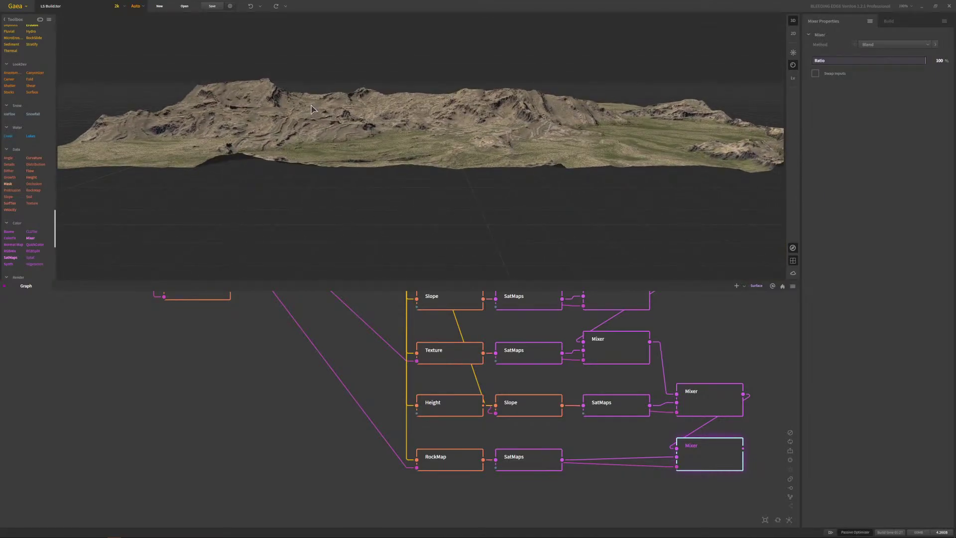
drag(488, 150, 481, 131)
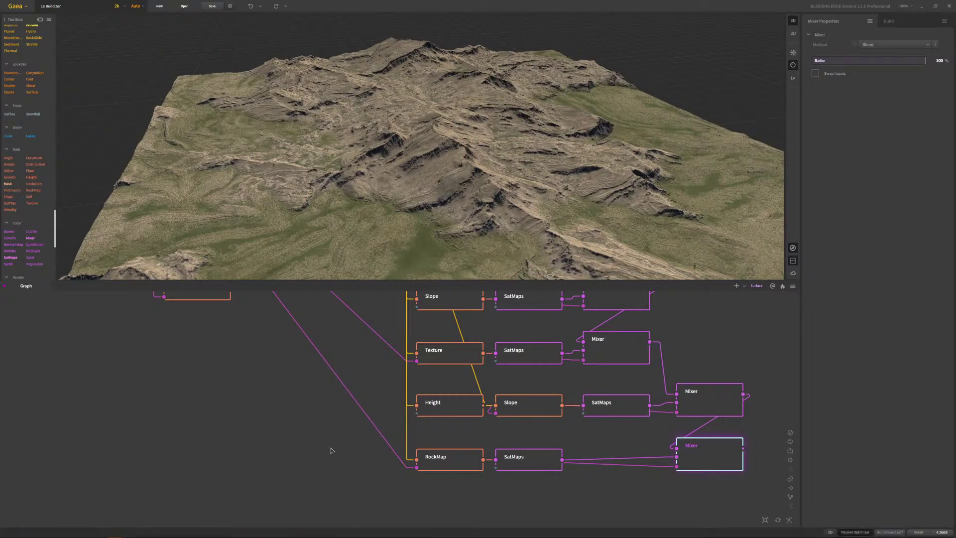
drag(332, 260, 306, 204)
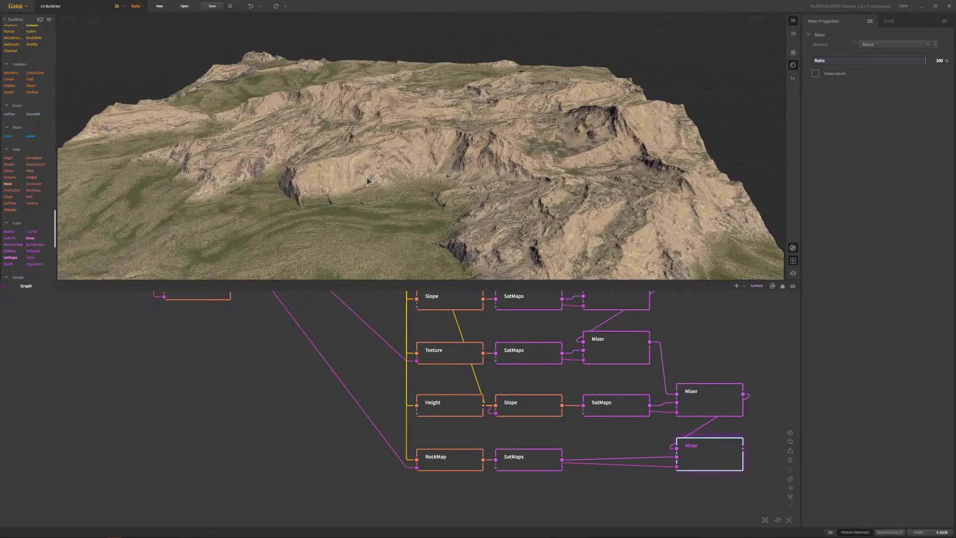
mouse_move(416, 186)
mouse_down()
mouse_move(420, 141)
mouse_move(421, 188)
mouse_up()
drag(391, 144, 416, 143)
drag(468, 173, 354, 180)
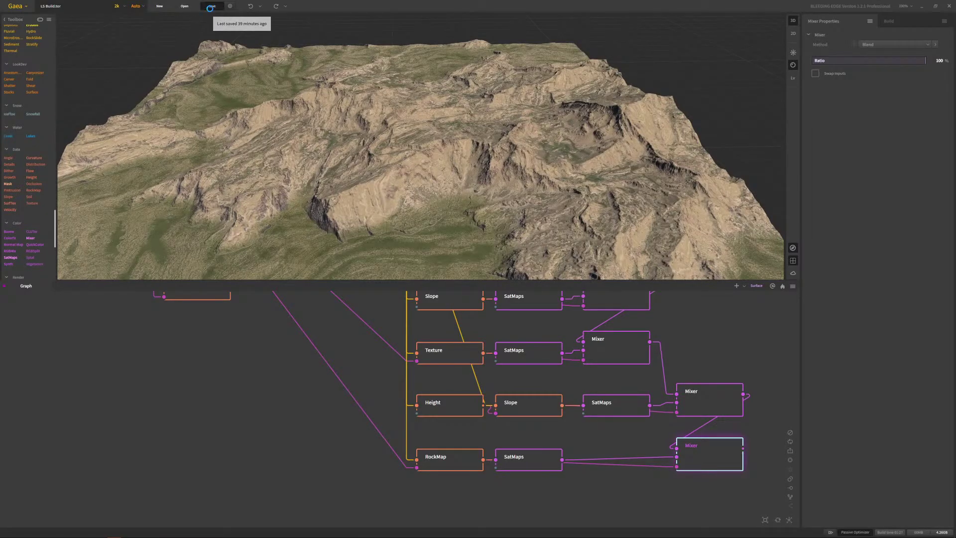
click(212, 6)
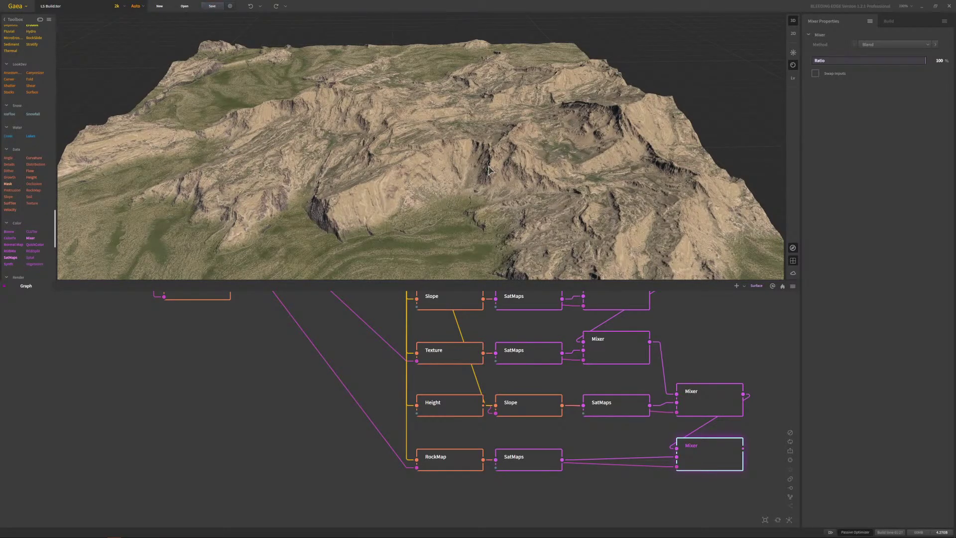
- Open the Build settings, review the Range descriptions and Resolution options without changing them, and save the project
drag(426, 150, 281, 206)
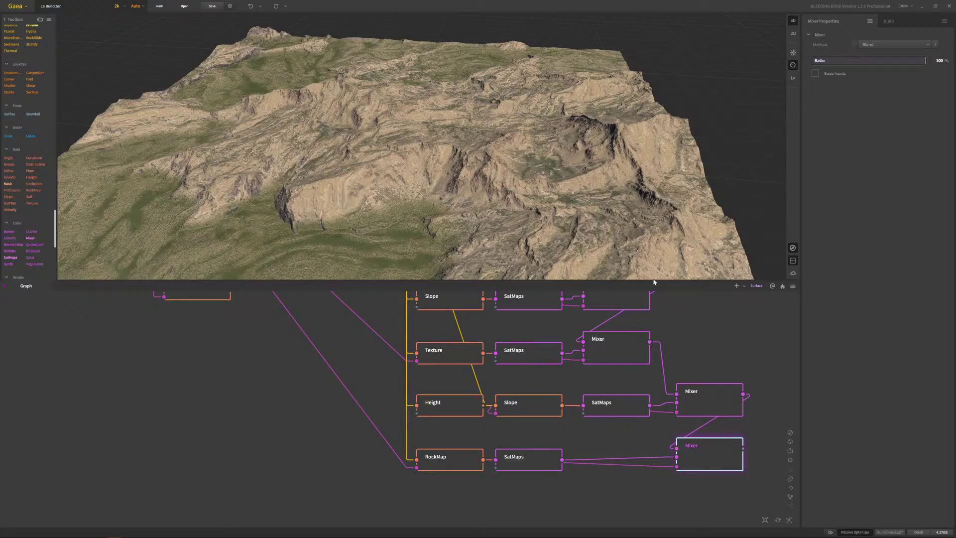
mouse_move(389, 161)
mouse_down()
mouse_move(369, 150)
mouse_move(389, 162)
mouse_up()
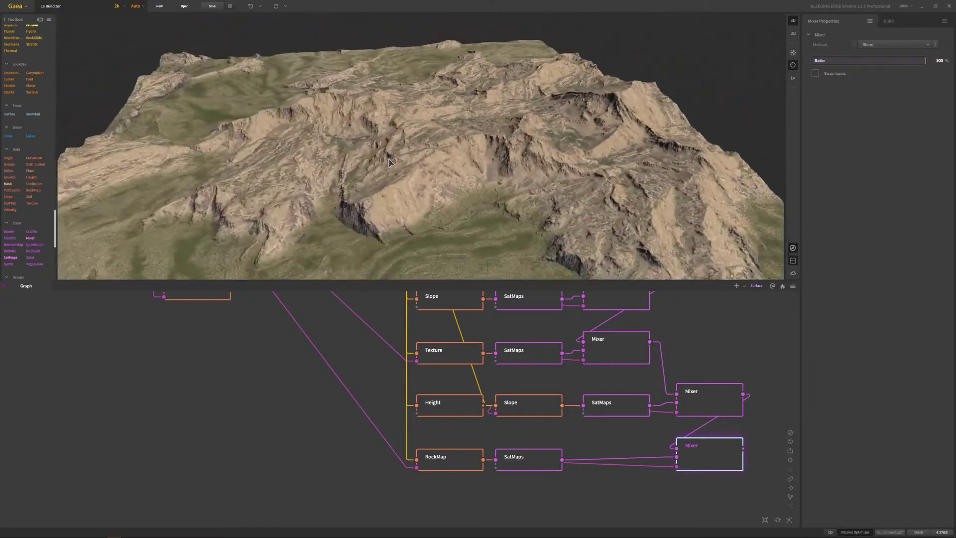
click(888, 22)
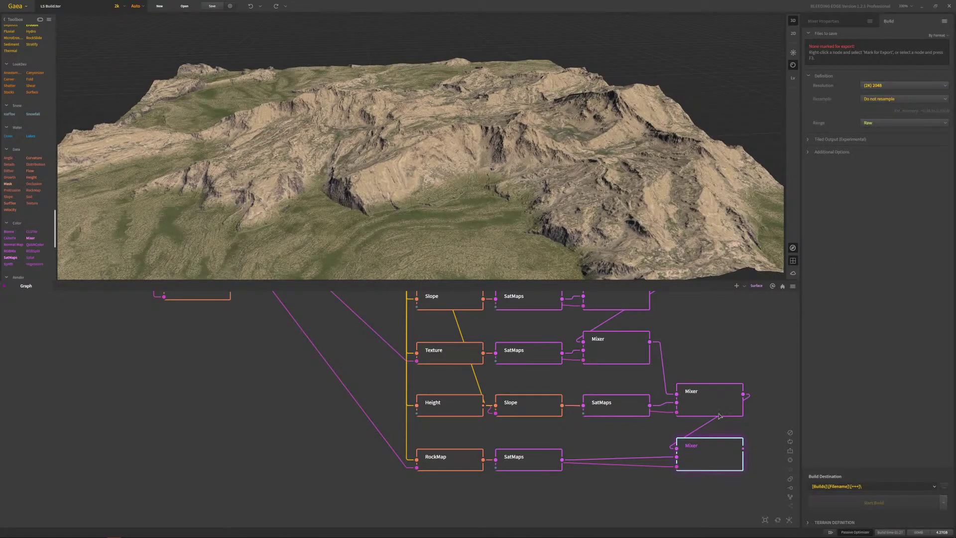
mouse_move(882, 128)
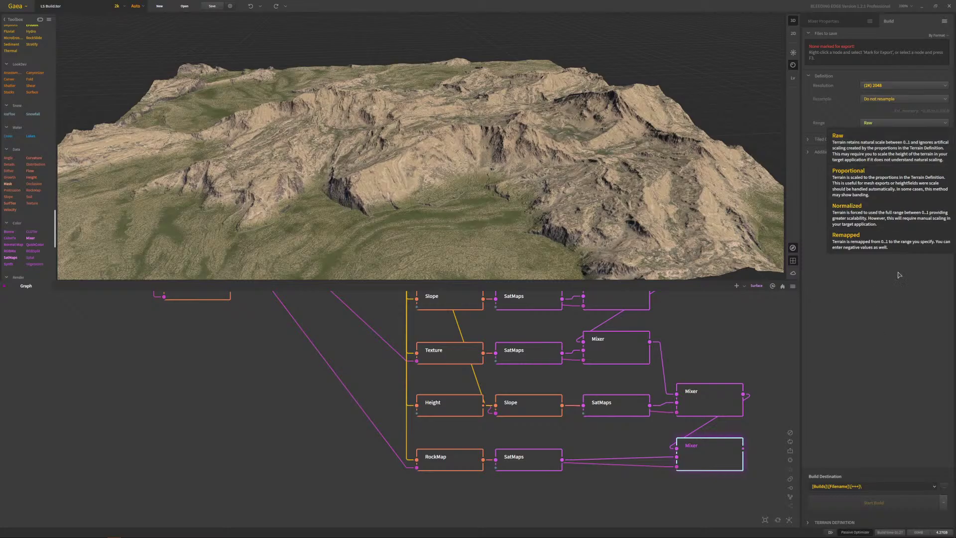
click(885, 85)
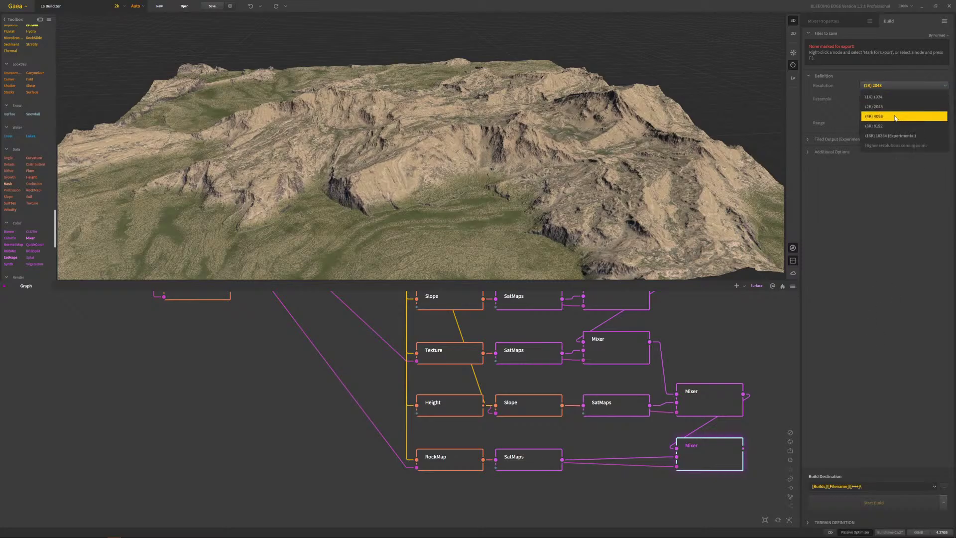
click(887, 264)
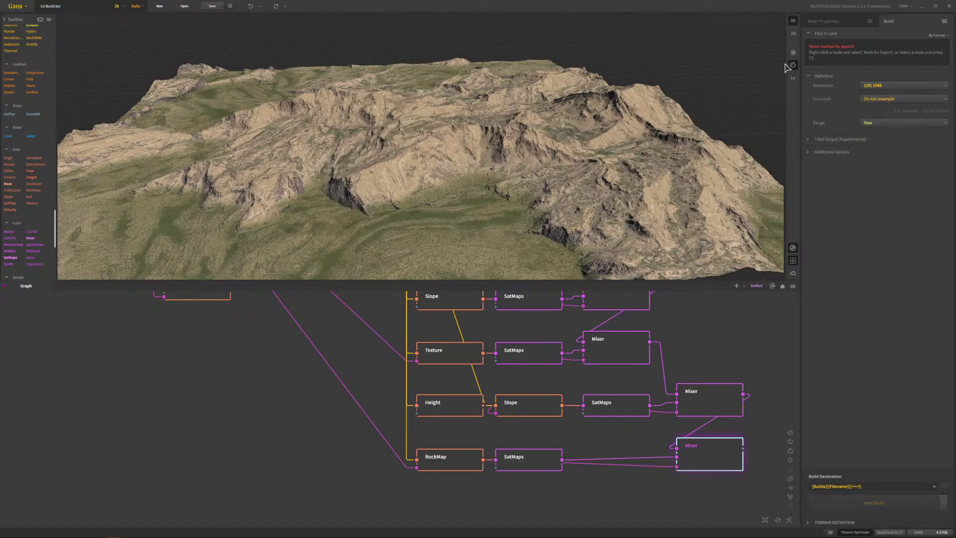
click(212, 6)
- Switch to Discord and read the pwn-tutorial-requests and pwn-general channels
mouse_move(355, 533)
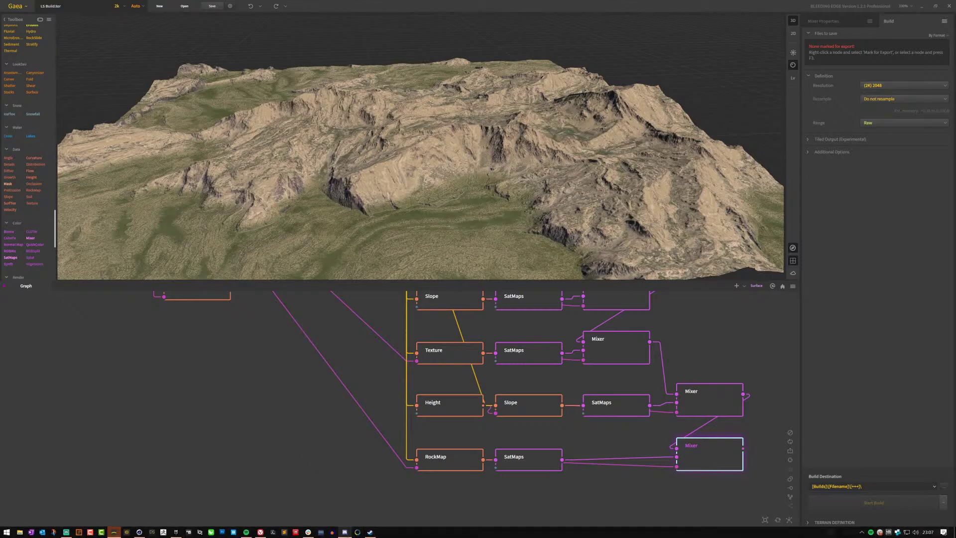
click(345, 531)
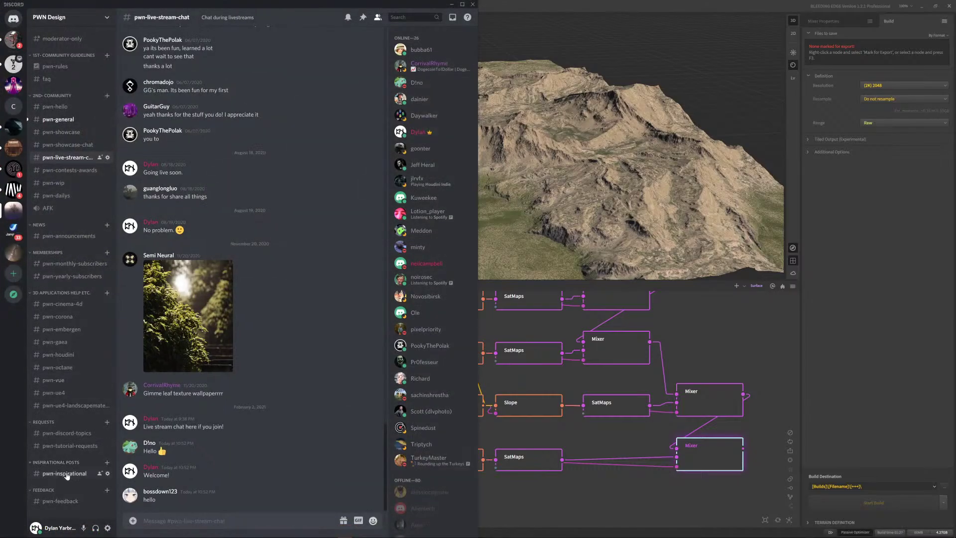
click(75, 450)
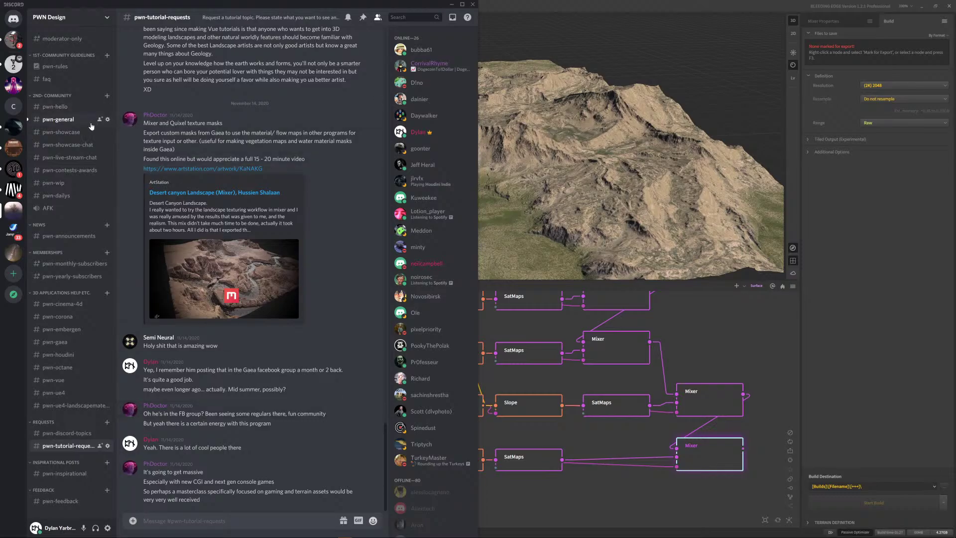
click(67, 121)
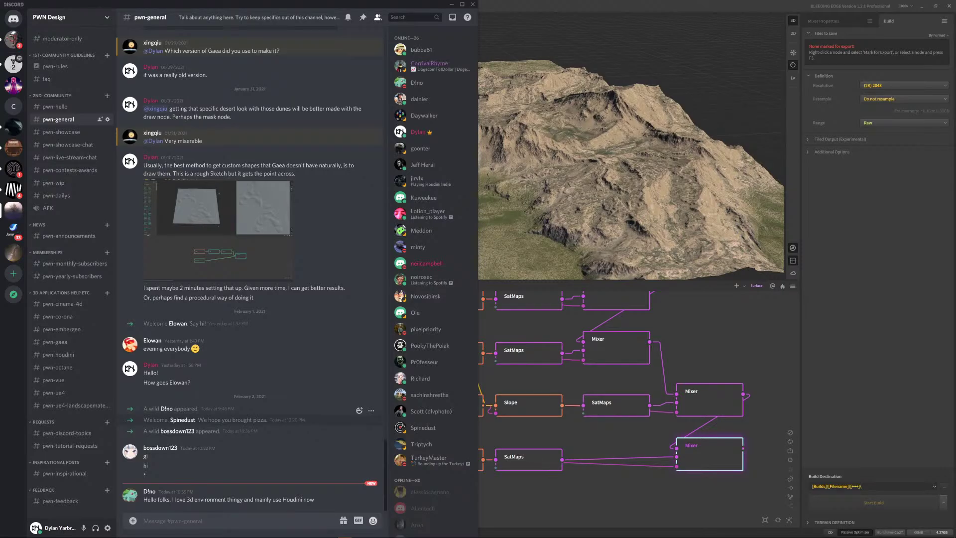
mouse_move(349, 535)
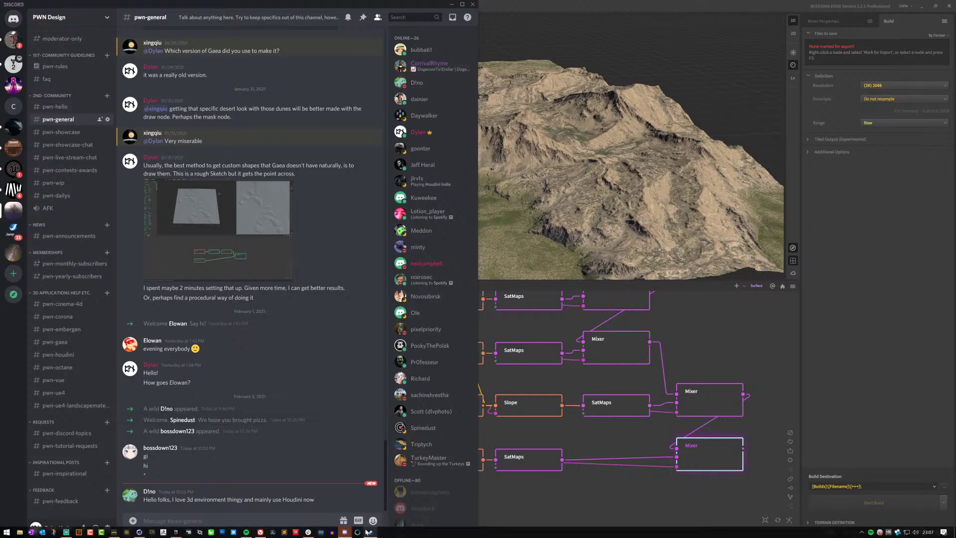